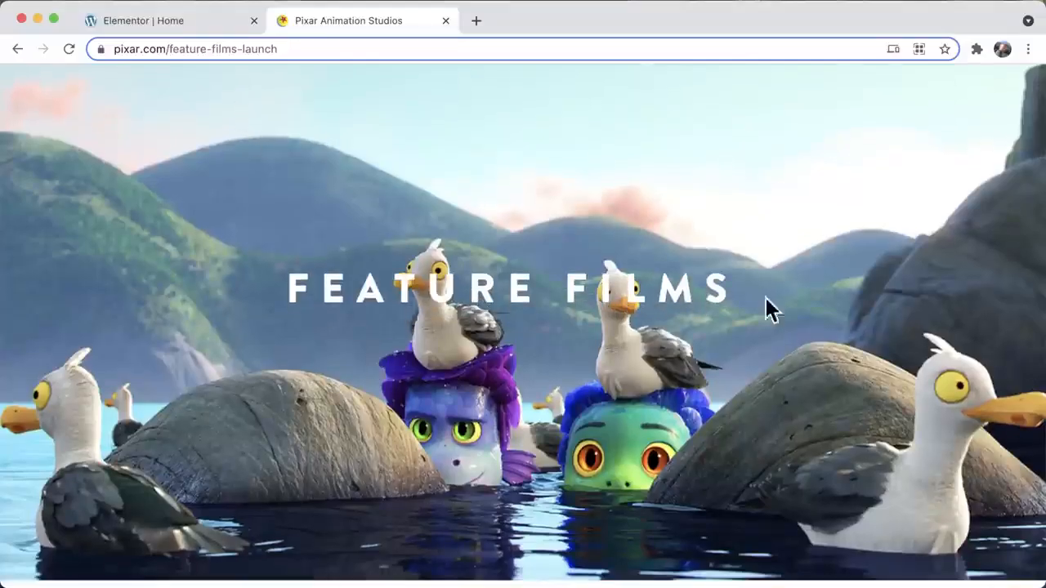
Step: Widen the EXPLORE heading's letter spacing to 10 and give the Start Now button a new colour
{"action": "left_click_drag", "start_coordinate": [690, 286], "coordinate": [269, 299]}
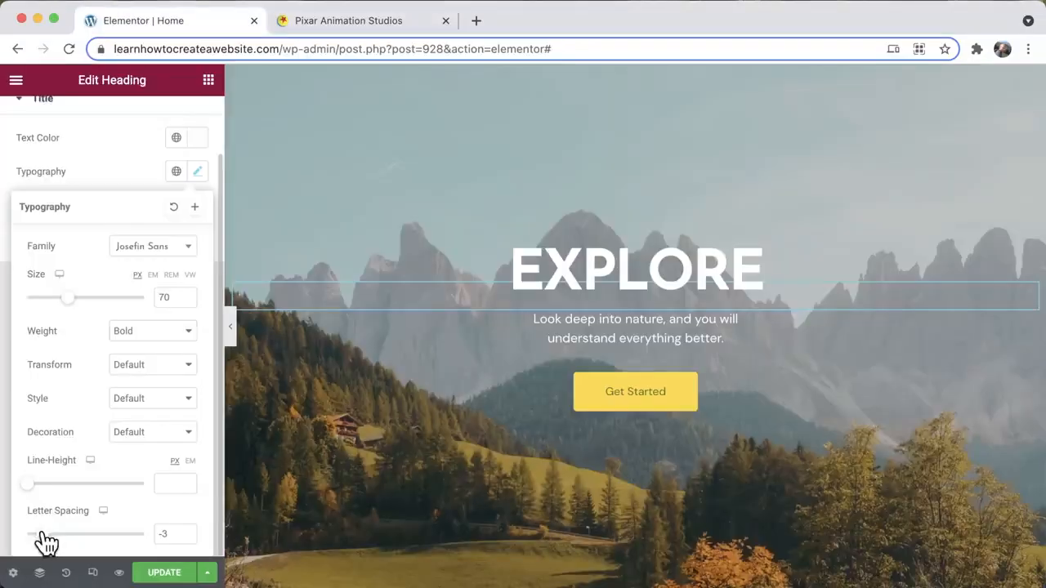
{"action": "left_click_drag", "start_coordinate": [41, 542], "coordinate": [200, 538]}
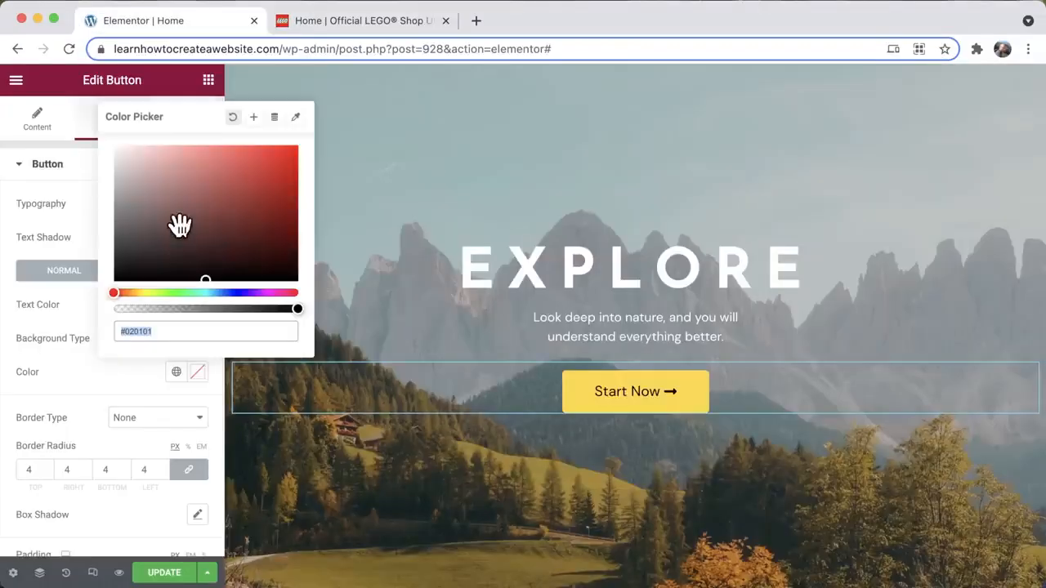
{"action": "left_click_drag", "start_coordinate": [175, 222], "coordinate": [99, 113]}
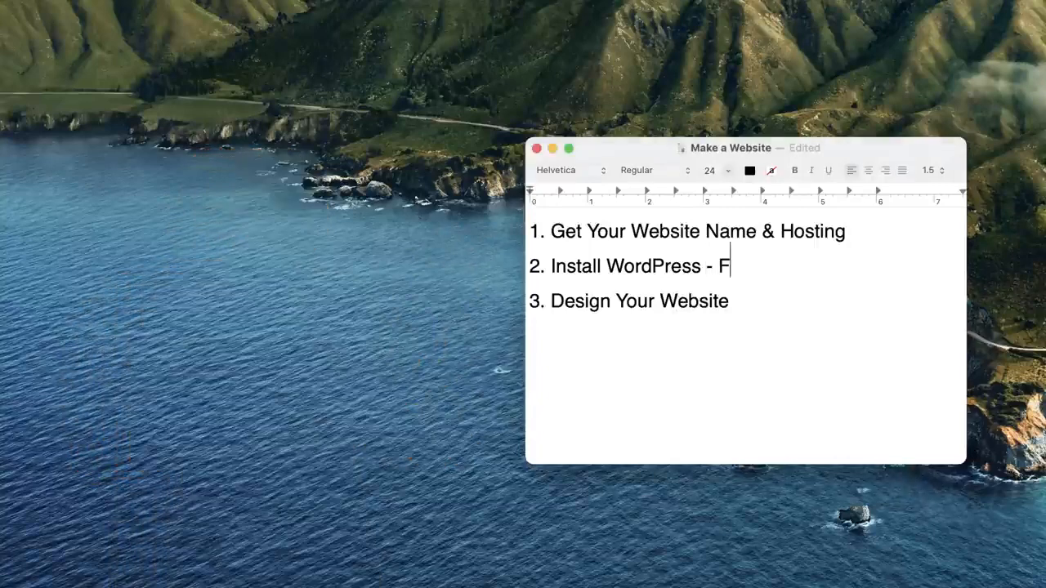
Step: Add ' - Free' to steps 2 and 3, bold the 'Total ~ $30 / Year' line, and minimize the note
{"action": "type", "text": "re"}
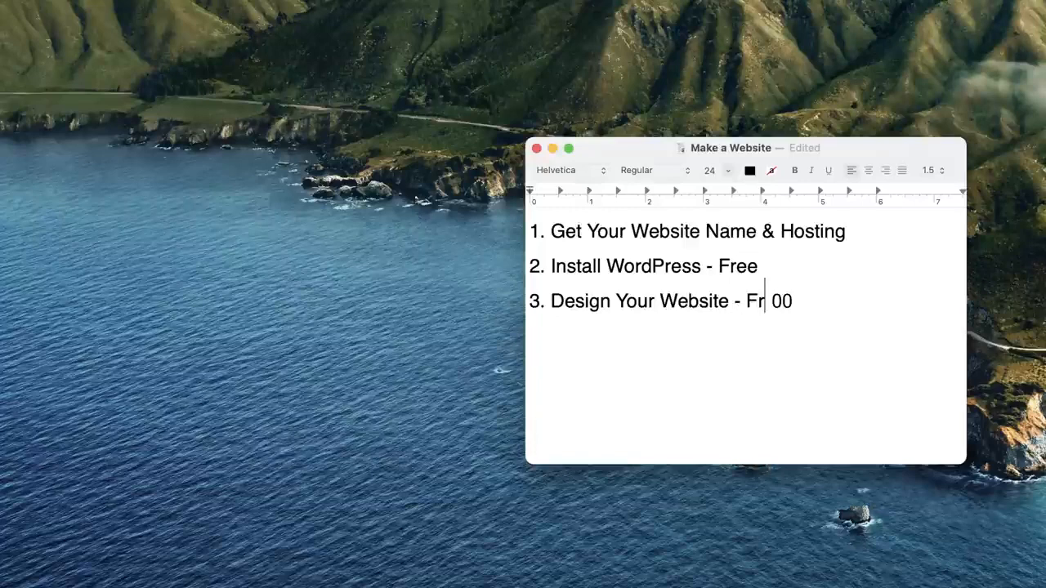
{"action": "type", "text": "e"}
{"action": "triple_click", "coordinate": [872, 227]}
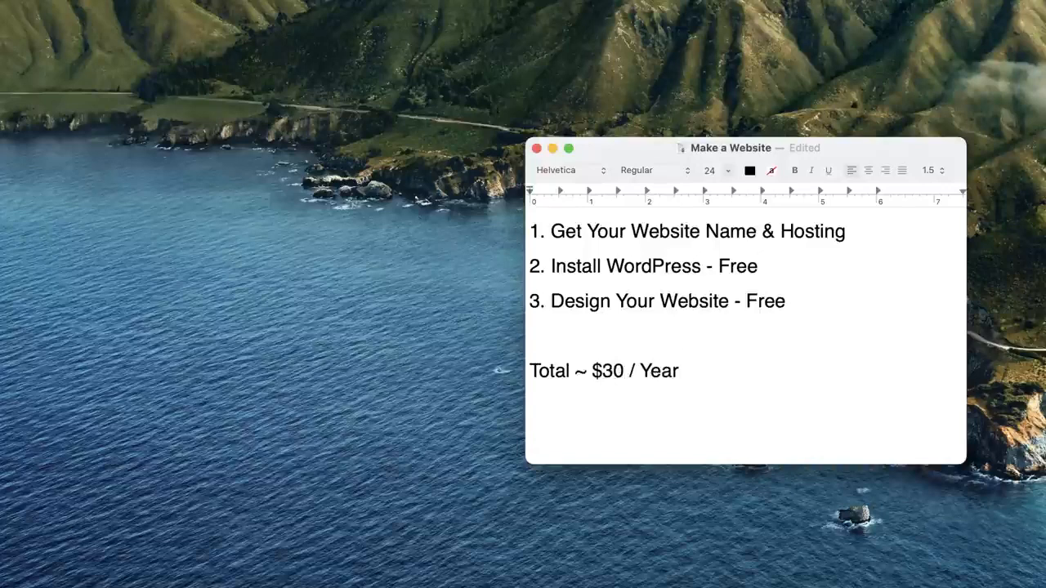
{"action": "key", "text": "super+shift+Left"}
{"action": "key", "text": "super+b"}
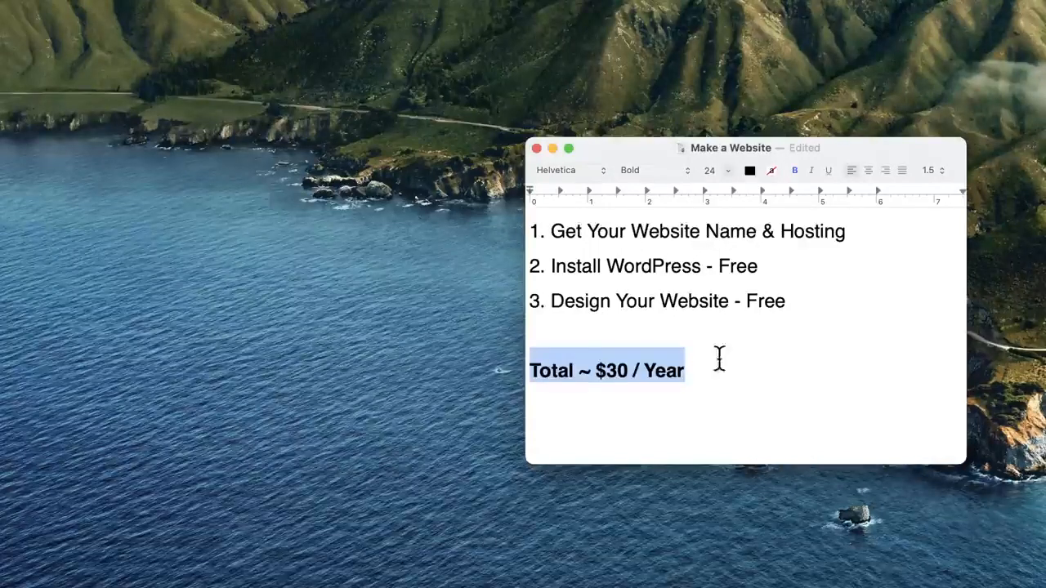
{"action": "triple_click", "coordinate": [658, 231]}
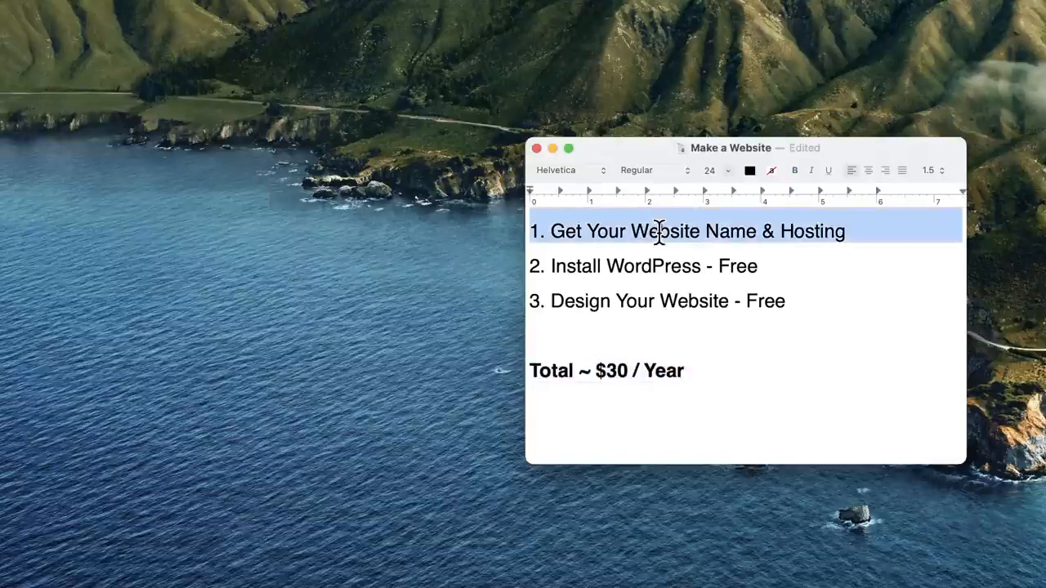
{"action": "left_click", "coordinate": [554, 148]}
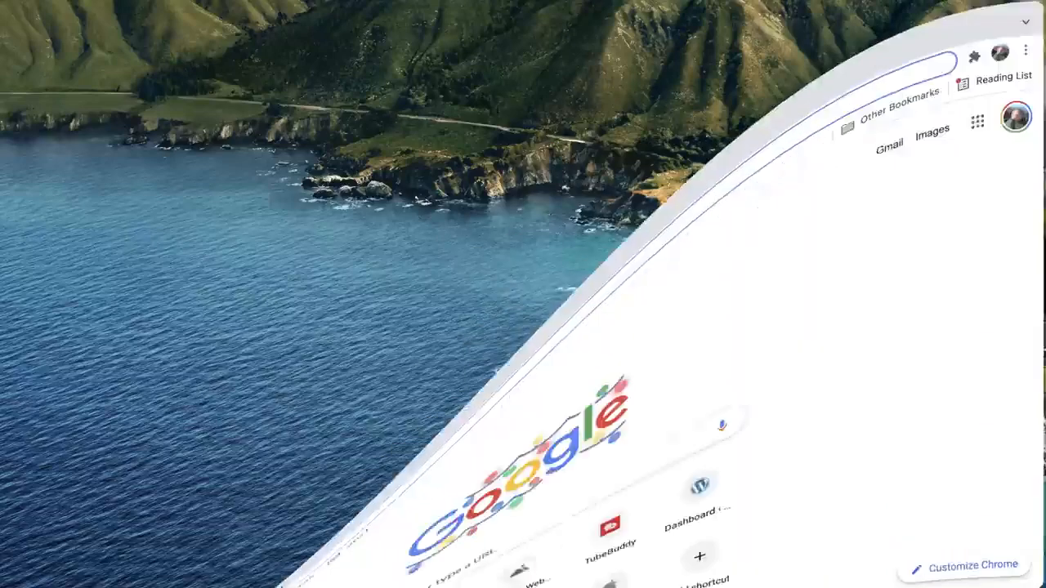
Step: Load hostgator.com and look over the homepage, noting the 24/7/365 support
{"action": "type", "text": "hostgator.com"}
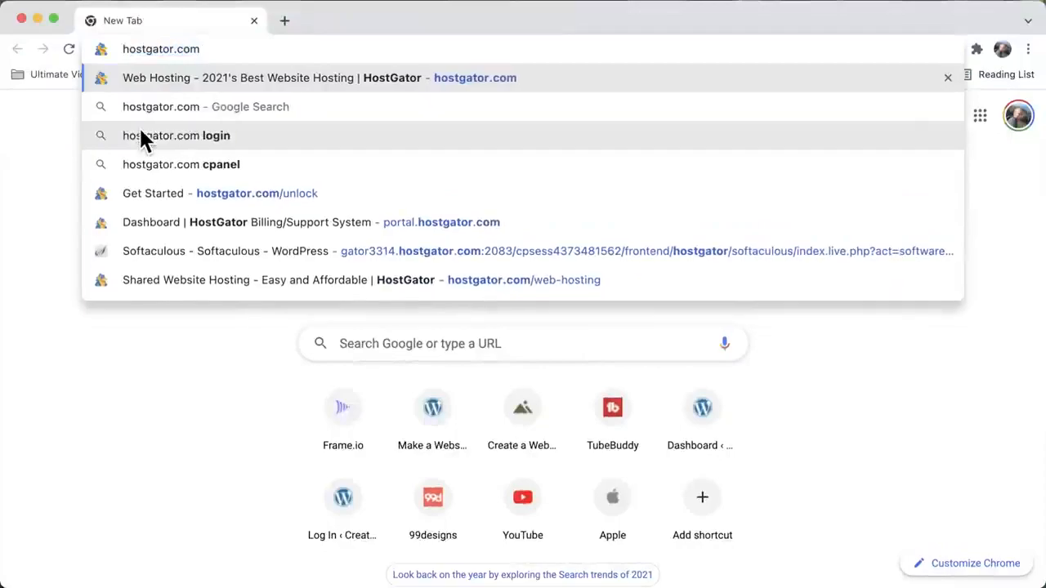
{"action": "key", "text": "Return"}
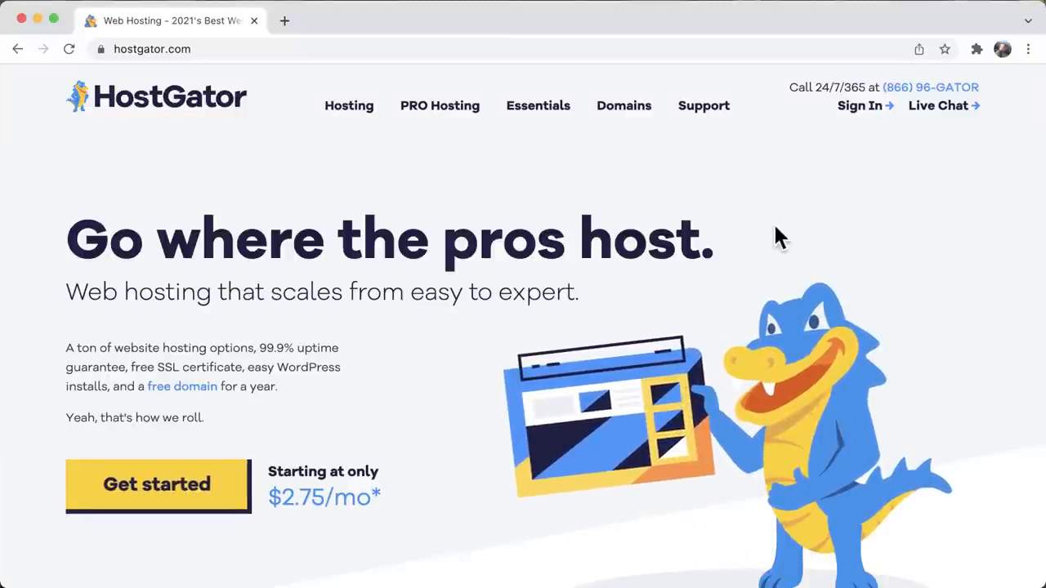
{"action": "scroll", "coordinate": [774, 227], "scroll_direction": "down", "scroll_amount": 8}
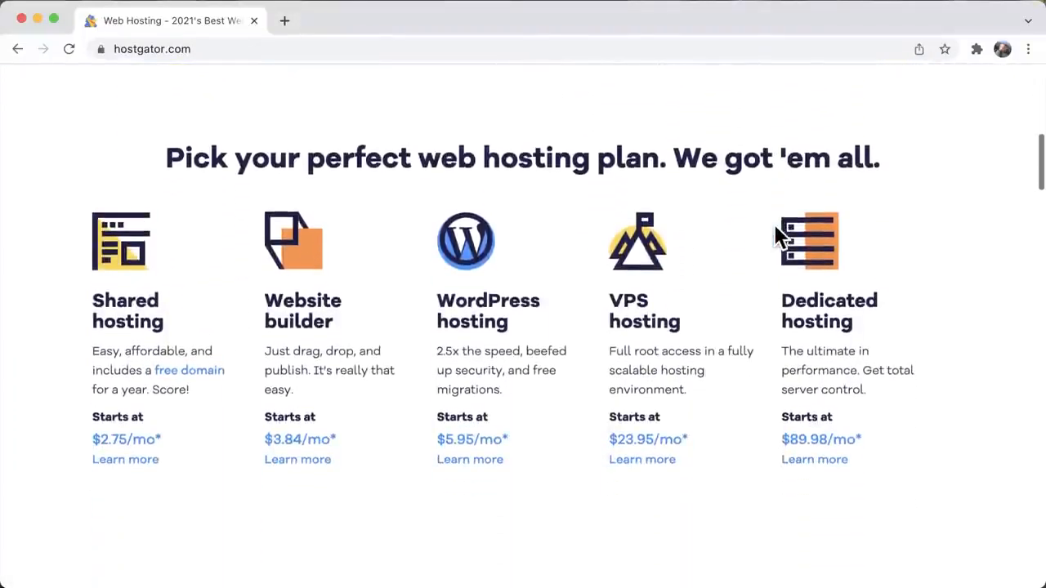
{"action": "scroll", "coordinate": [774, 226], "scroll_direction": "up", "scroll_amount": 5}
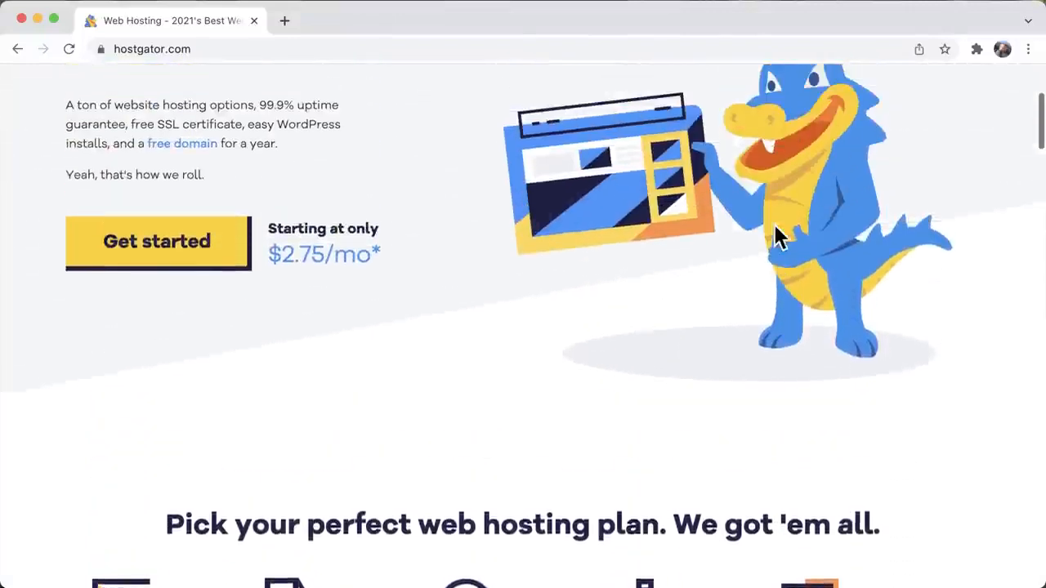
{"action": "scroll", "coordinate": [776, 237], "scroll_direction": "up", "scroll_amount": 3}
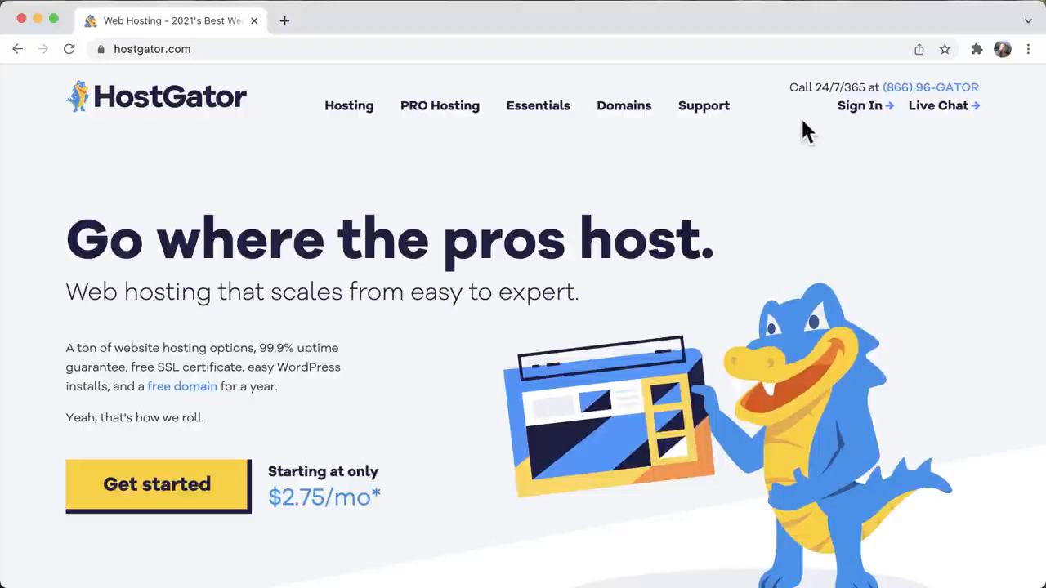
{"action": "left_click_drag", "start_coordinate": [804, 86], "coordinate": [870, 84]}
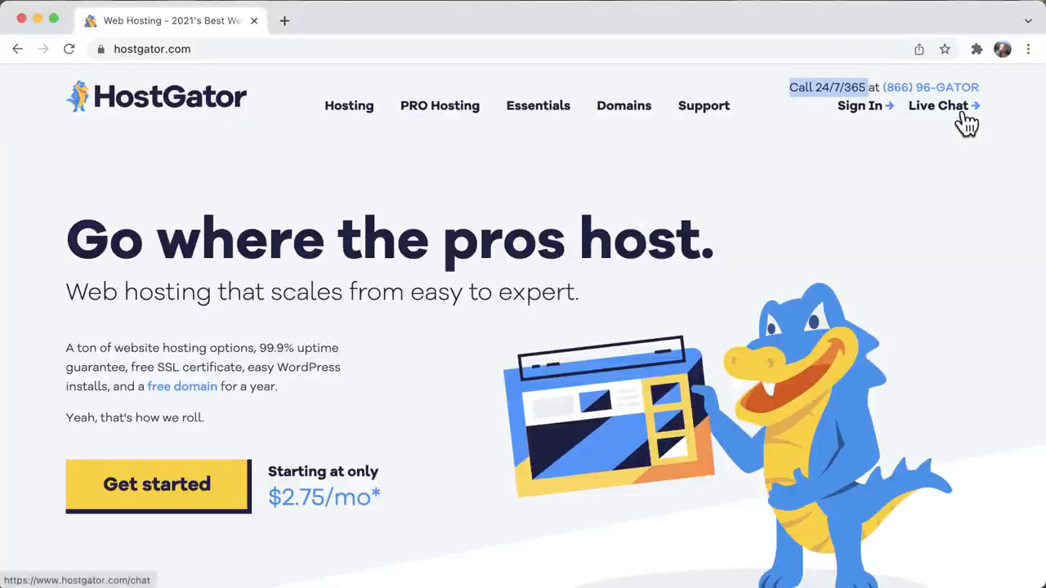
{"action": "left_click", "coordinate": [717, 190]}
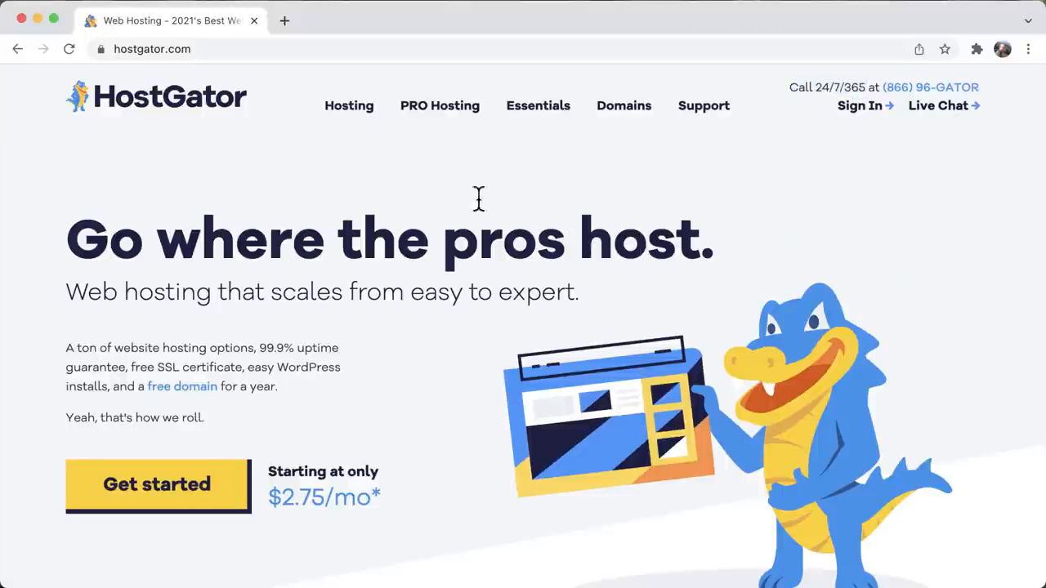
Step: Open Shared Hosting to see the Hatchling plan at $2.75/mo, then change the address to 'unlock'
{"action": "mouse_move", "coordinate": [350, 117]}
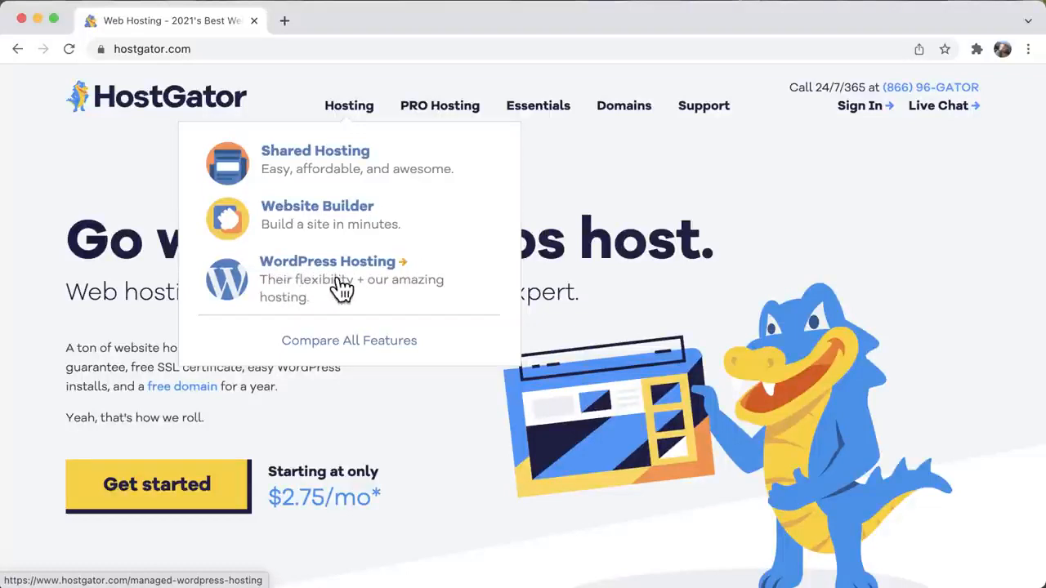
{"action": "left_click", "coordinate": [295, 160]}
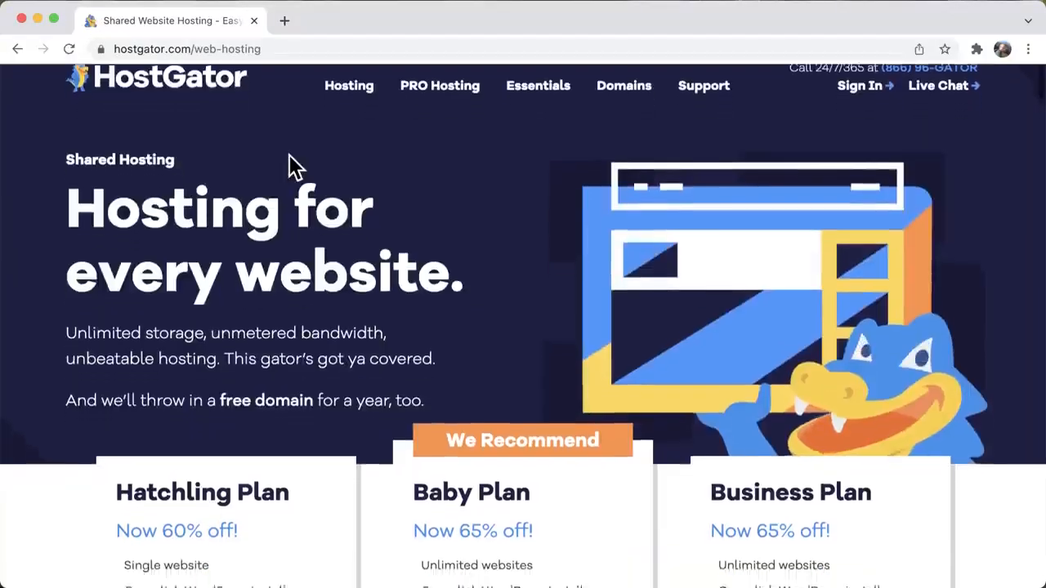
{"action": "scroll", "coordinate": [294, 168], "scroll_direction": "down", "scroll_amount": 5}
{"action": "scroll", "coordinate": [294, 167], "scroll_direction": "down", "scroll_amount": 3}
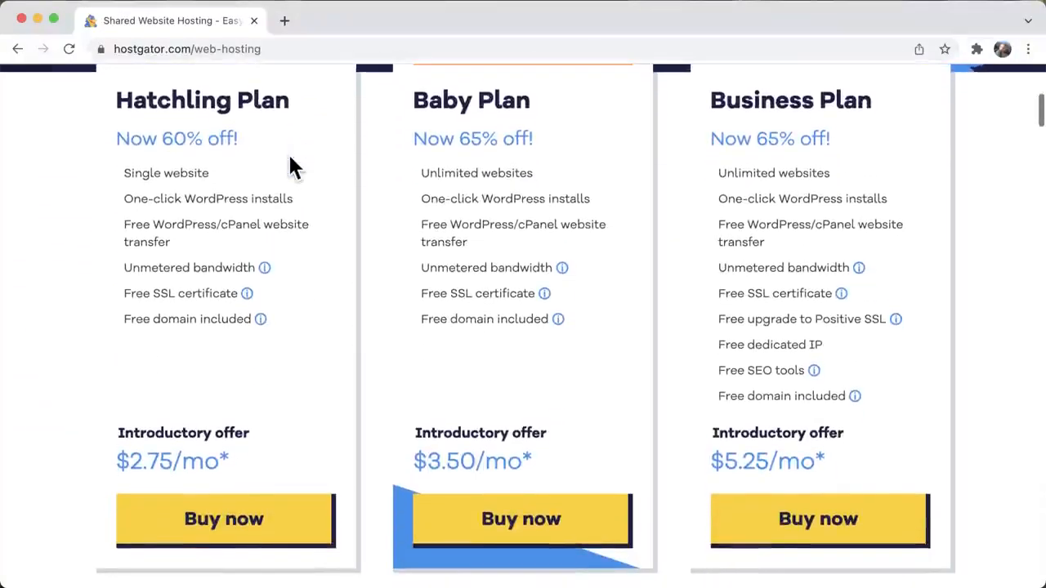
{"action": "left_click_drag", "start_coordinate": [111, 465], "coordinate": [240, 467]}
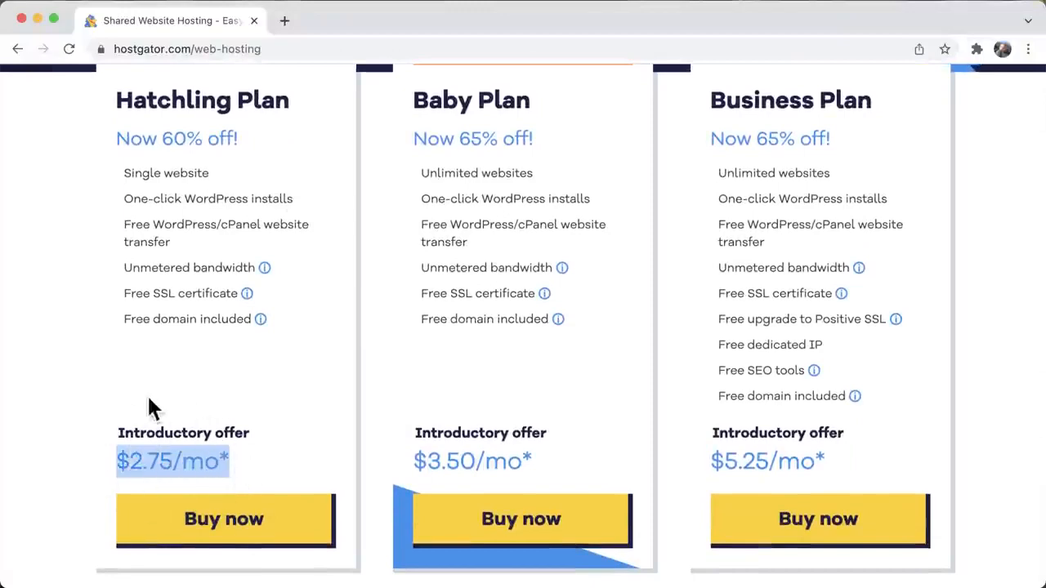
{"action": "scroll", "coordinate": [215, 391], "scroll_direction": "up", "scroll_amount": 5}
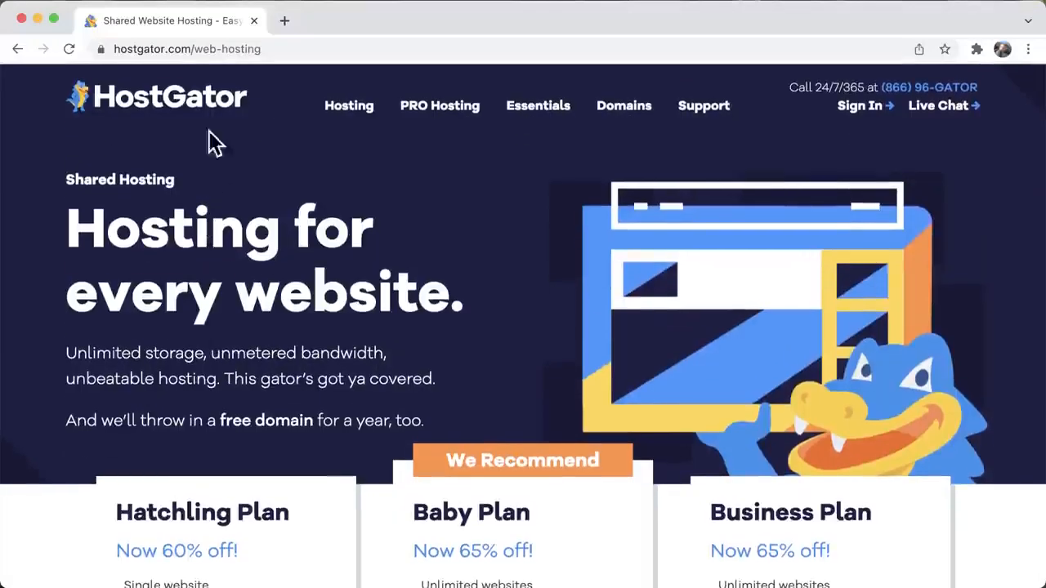
{"action": "left_click_drag", "start_coordinate": [195, 49], "coordinate": [280, 107]}
{"action": "type", "text": "u"}
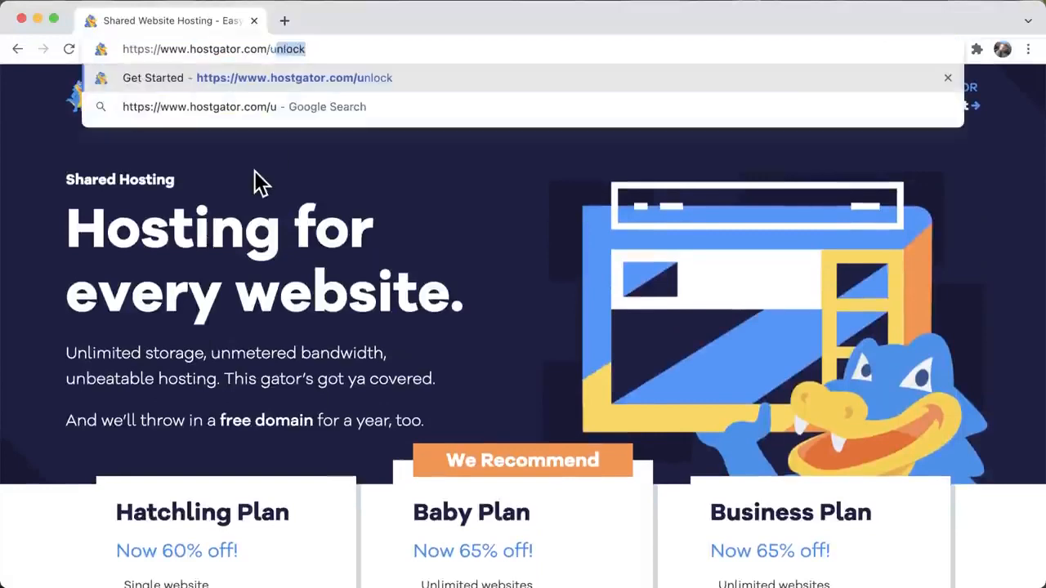
{"action": "type", "text": "nlock"}
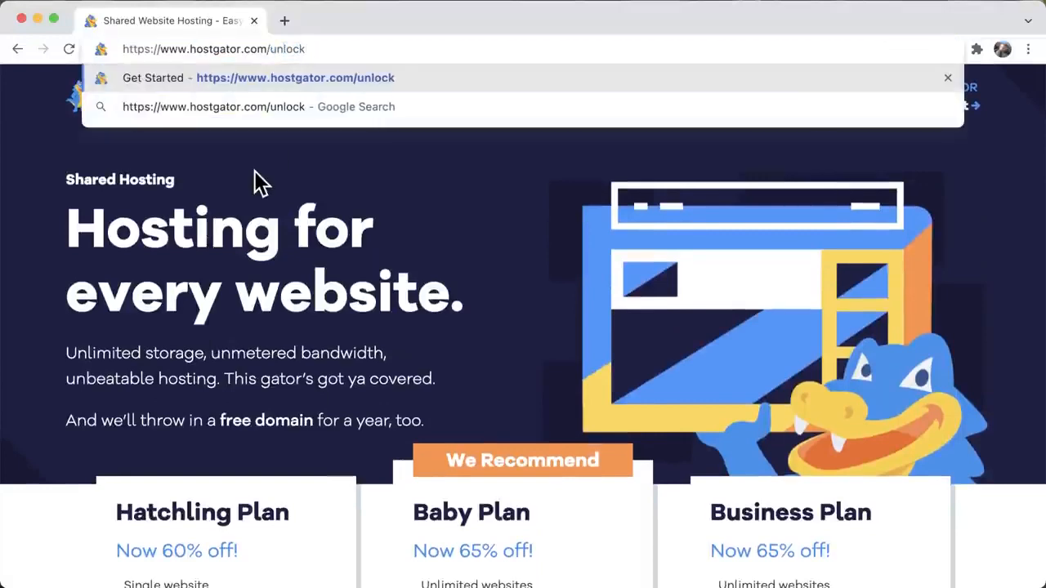
Step: Go to the HostGator unlock discount page and note the free one-year domain offer
{"action": "key", "text": "Return"}
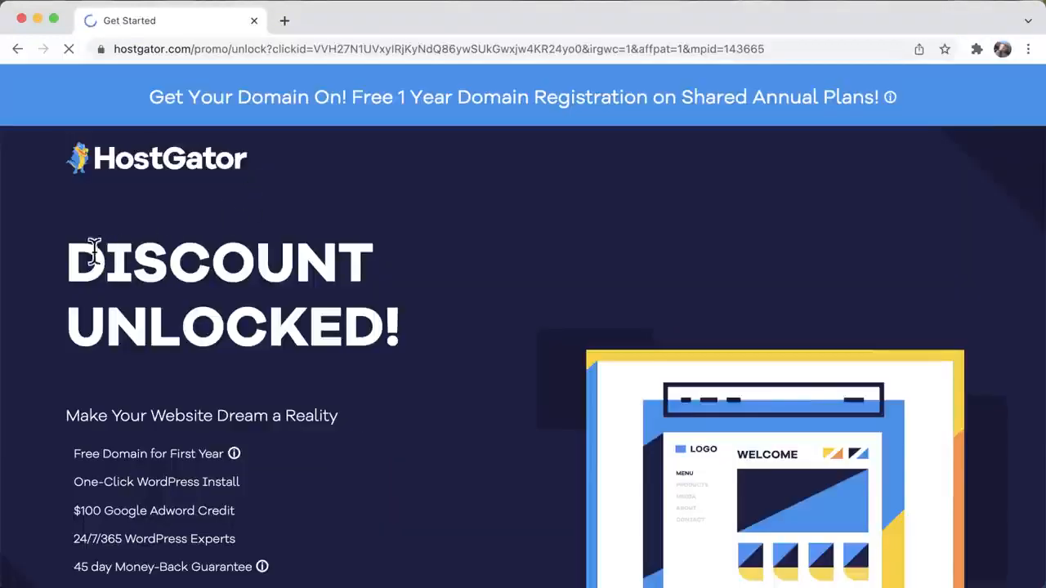
{"action": "left_click_drag", "start_coordinate": [80, 261], "coordinate": [382, 339]}
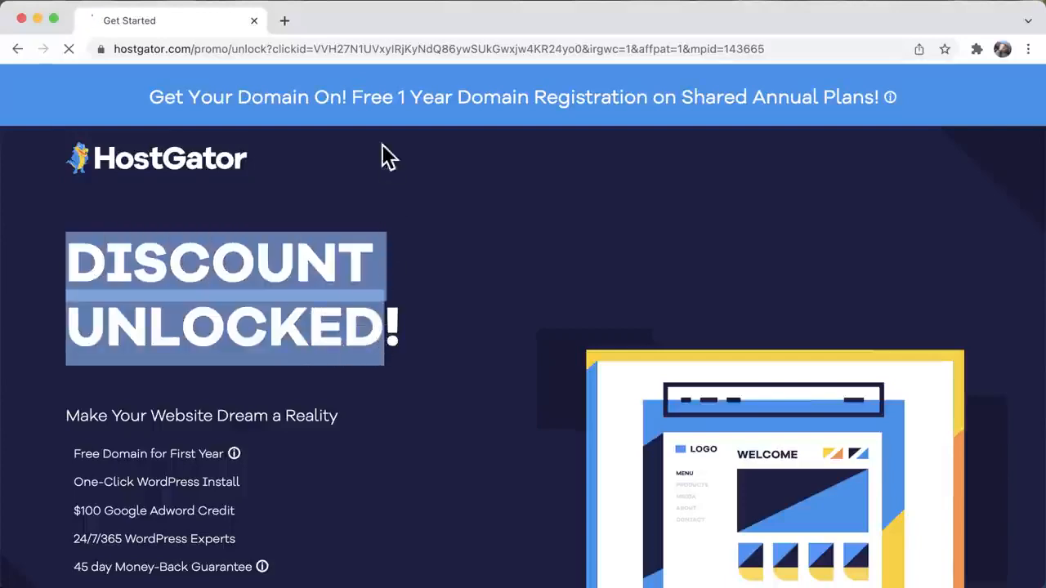
{"action": "left_click_drag", "start_coordinate": [354, 90], "coordinate": [693, 102]}
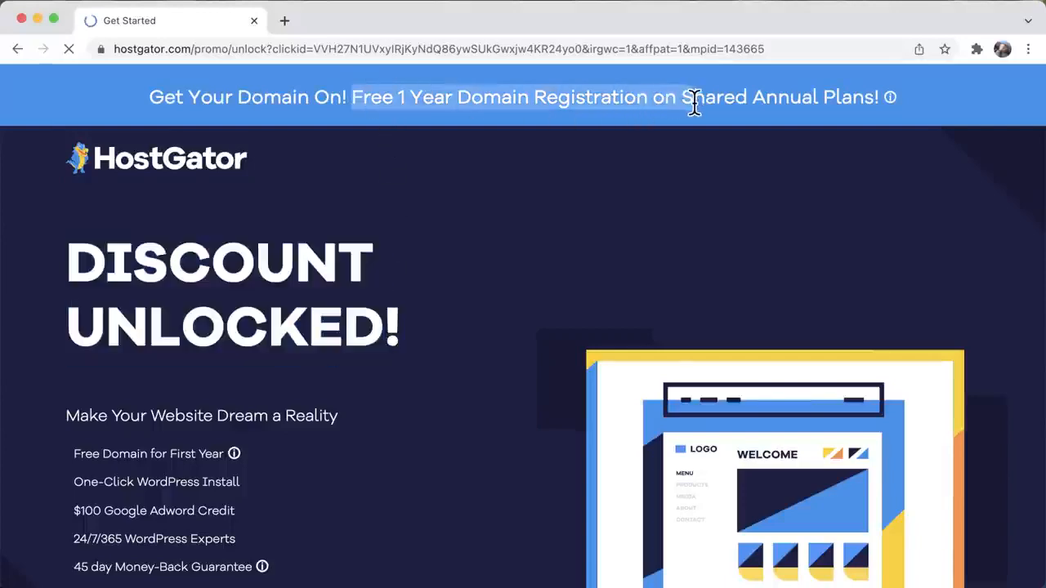
{"action": "scroll", "coordinate": [523, 243], "scroll_direction": "down", "scroll_amount": 15}
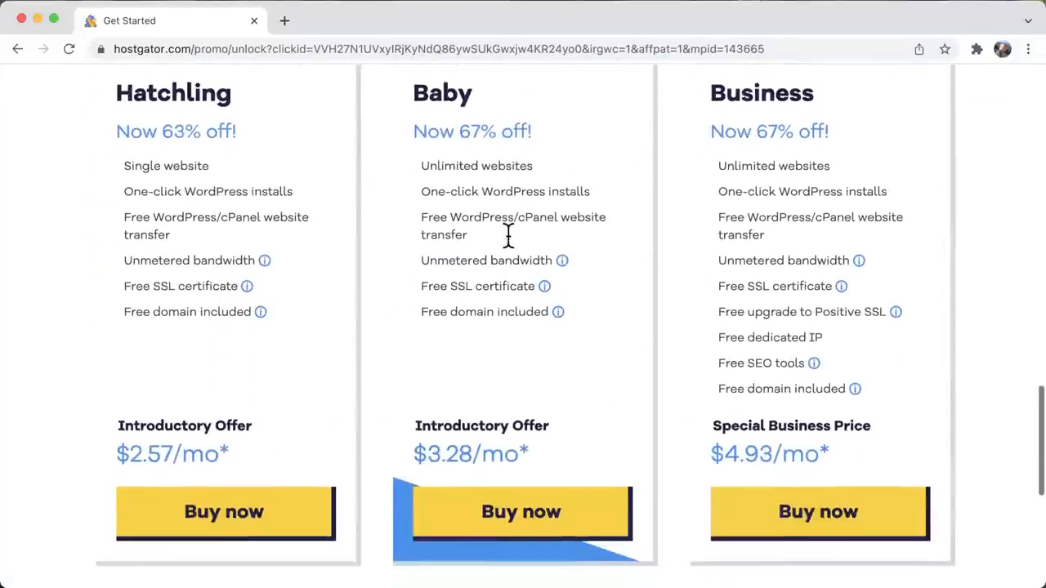
{"action": "scroll", "coordinate": [508, 245], "scroll_direction": "up", "scroll_amount": 1}
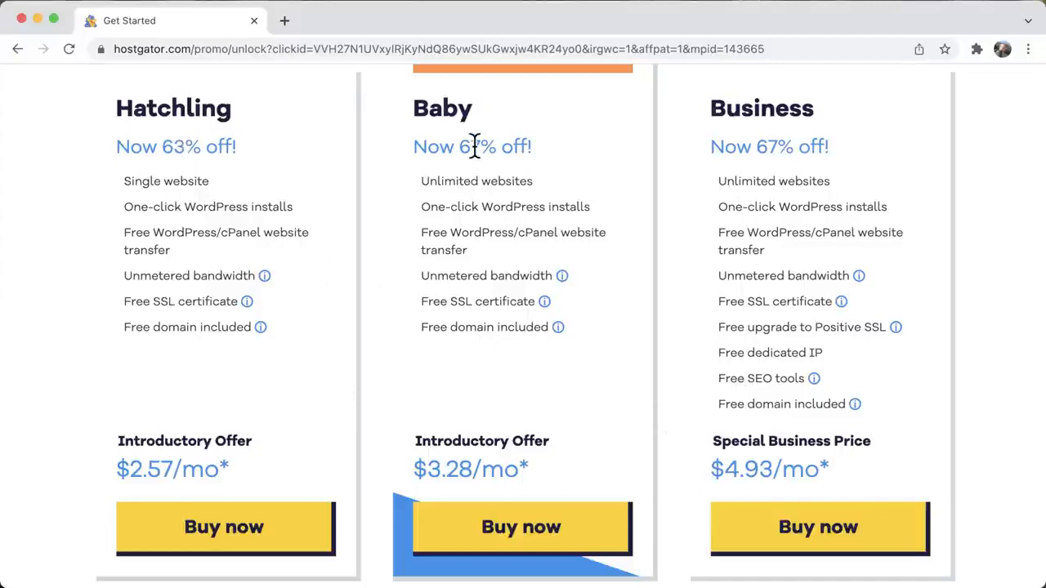
Step: Compare the Baby and Hatchling plans and start checkout for Hatchling
{"action": "left_click_drag", "start_coordinate": [415, 106], "coordinate": [500, 115]}
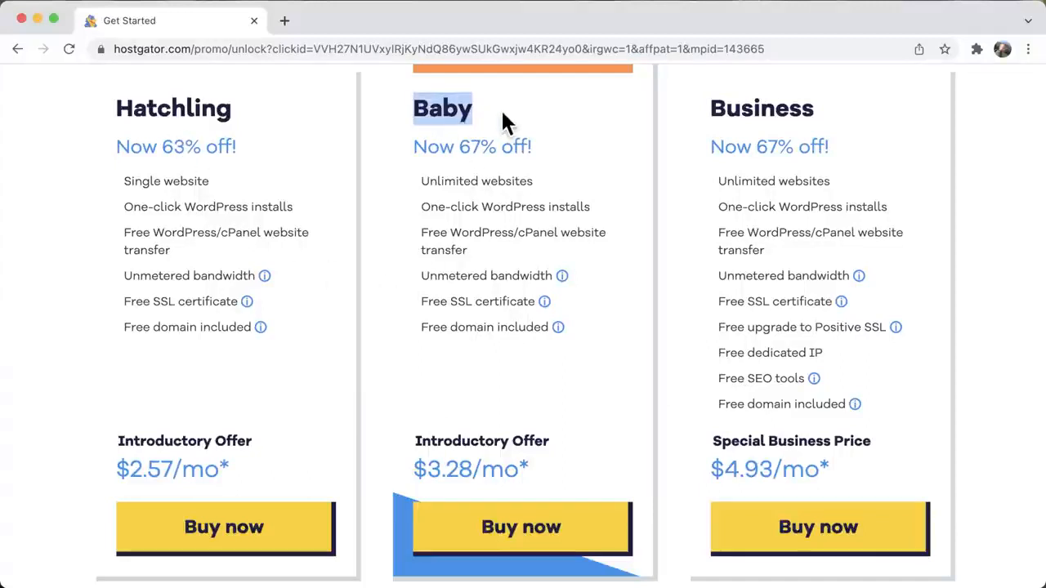
{"action": "left_click_drag", "start_coordinate": [422, 183], "coordinate": [539, 193]}
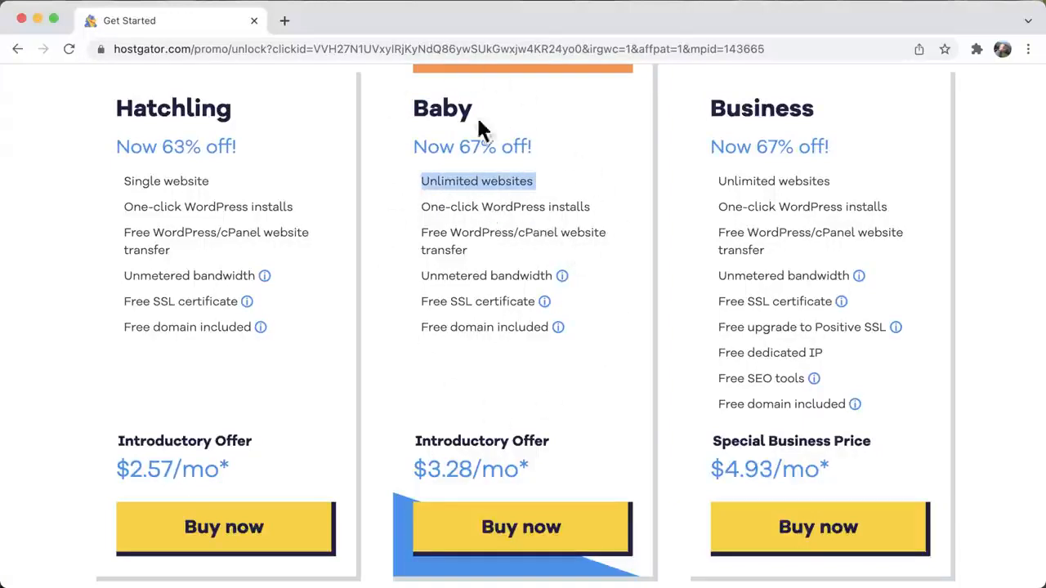
{"action": "left_click_drag", "start_coordinate": [119, 106], "coordinate": [249, 117]}
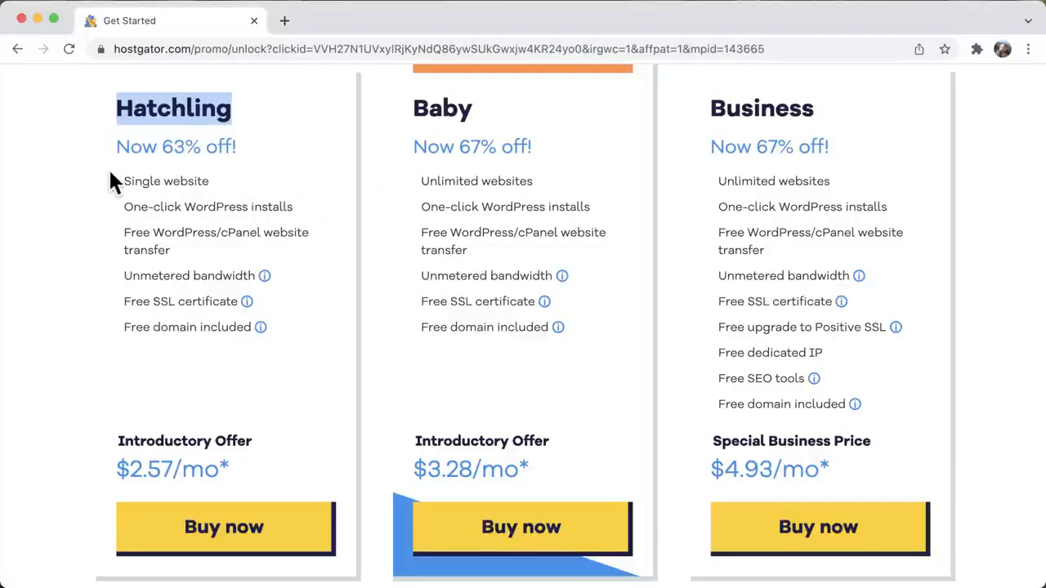
{"action": "scroll", "coordinate": [196, 206], "scroll_direction": "down", "scroll_amount": 2}
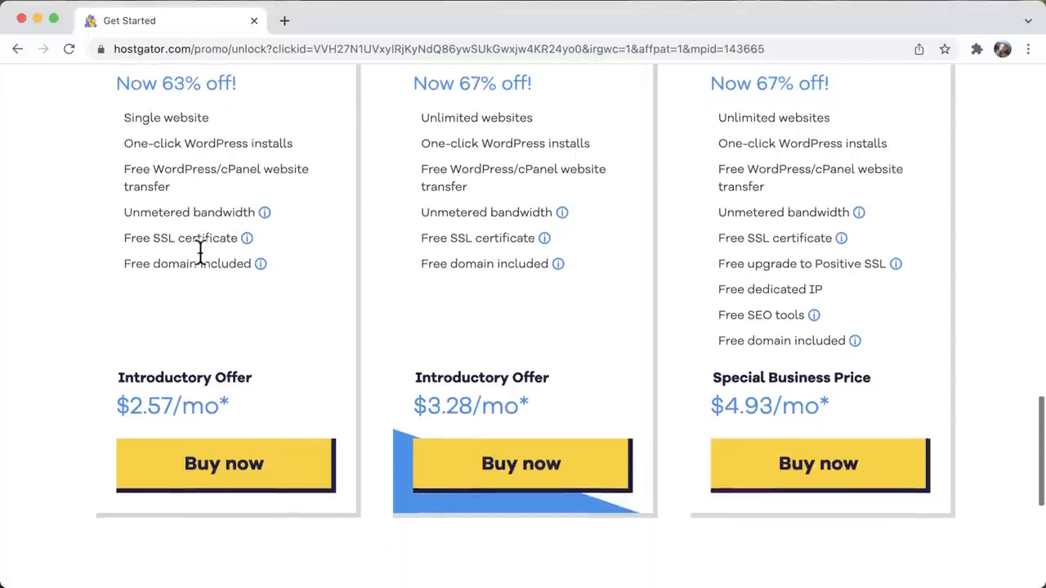
{"action": "left_click", "coordinate": [224, 484]}
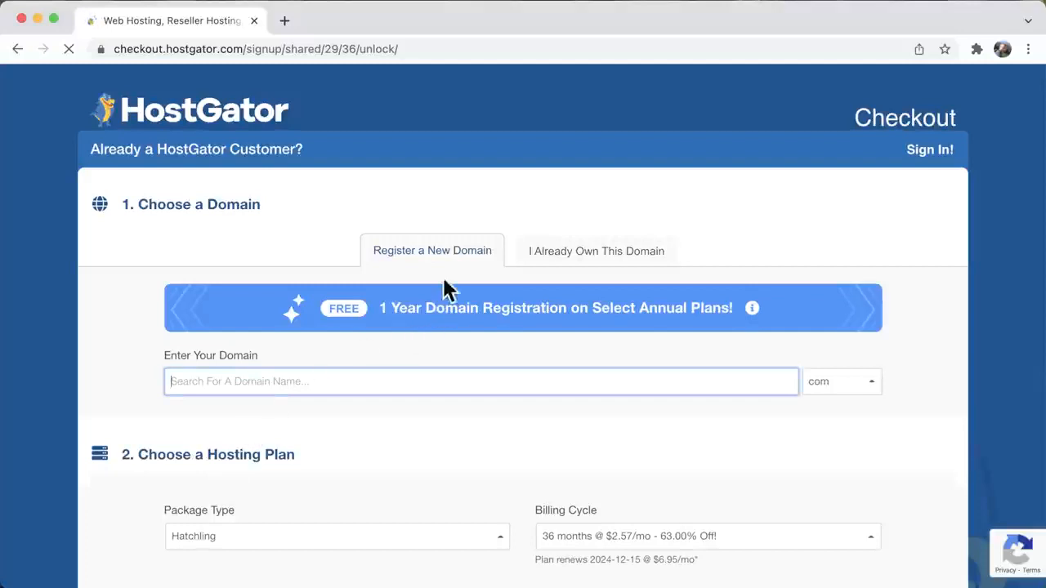
Step: Try the 'I Already Own This Domain' option with a sample domain, then clear it
{"action": "left_click", "coordinate": [577, 260]}
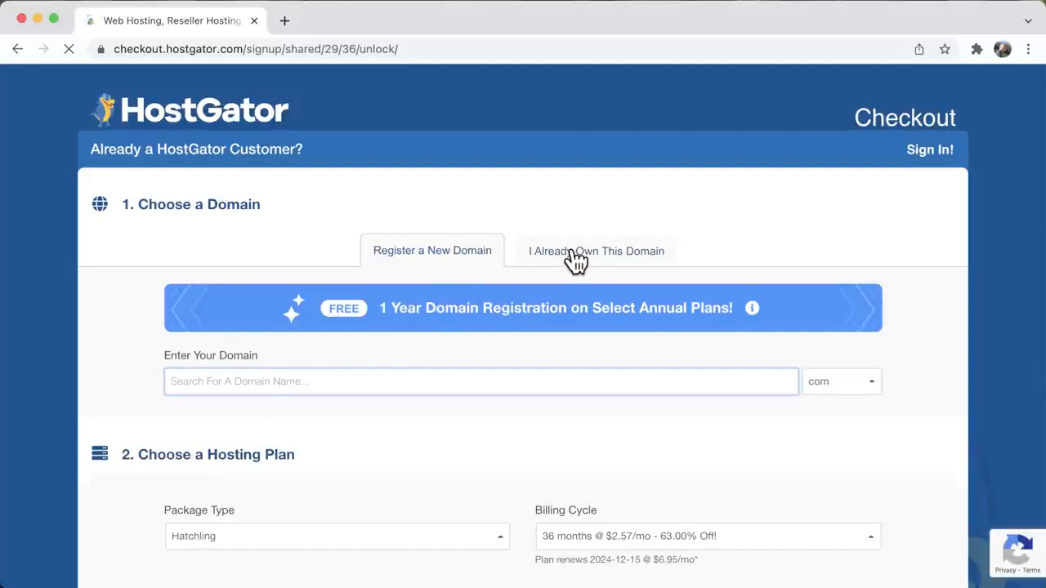
{"action": "left_click", "coordinate": [299, 384]}
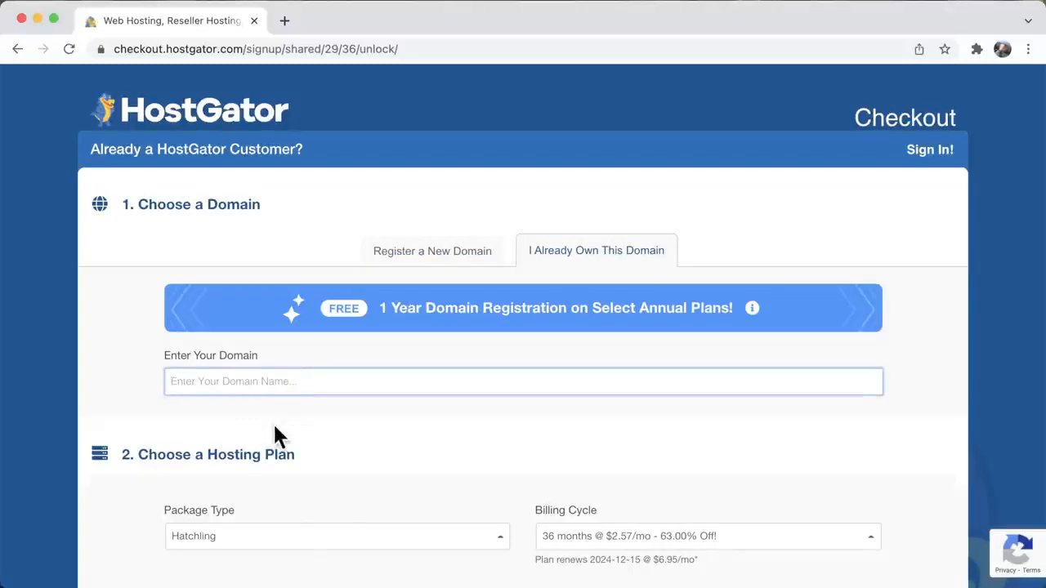
{"action": "type", "text": "lalready"}
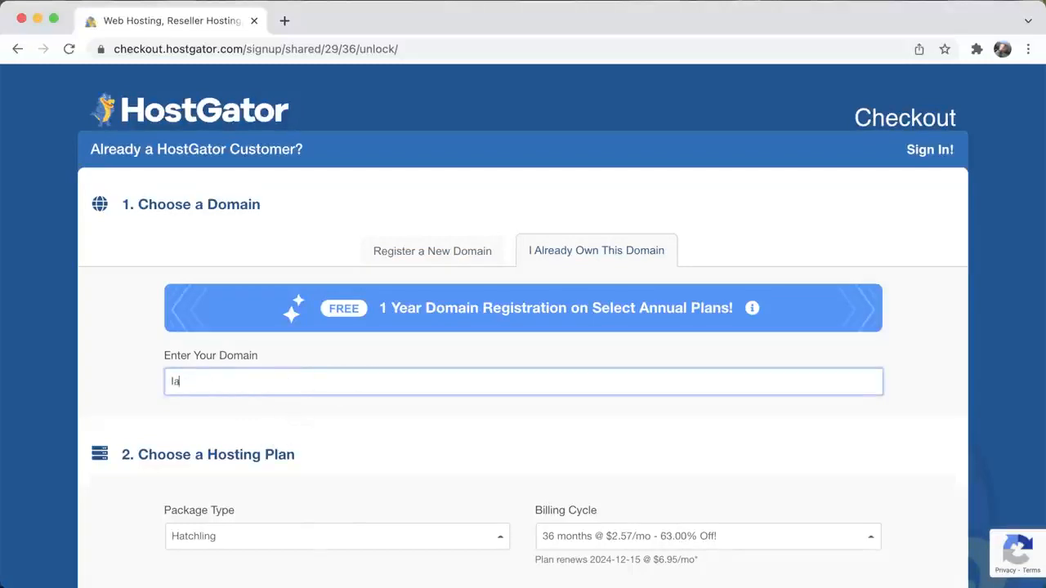
{"action": "type", "text": "OwnIt.Com"}
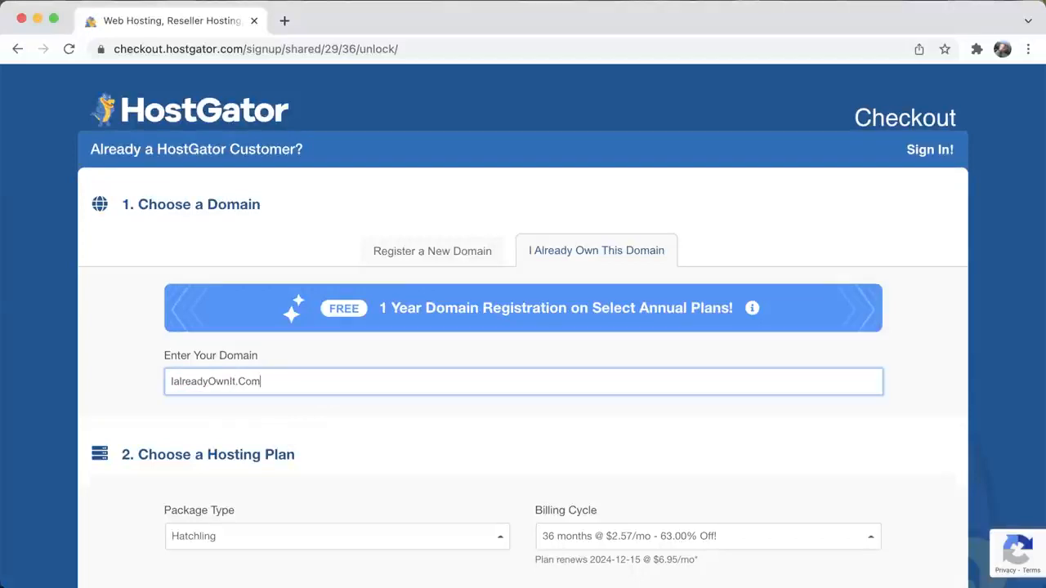
{"action": "key", "text": "super+a"}
{"action": "key", "text": "BackSpace"}
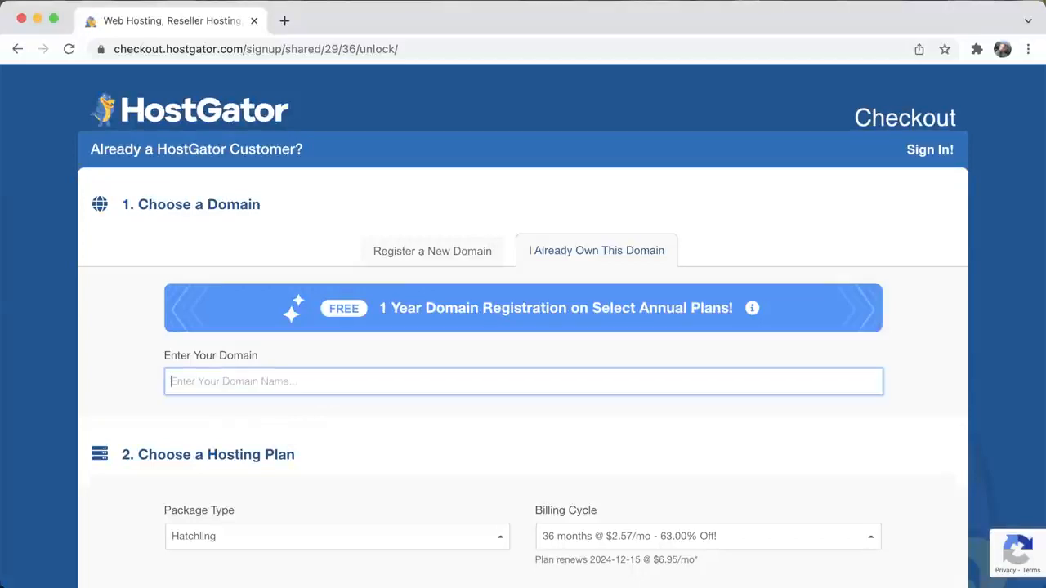
Step: Search for learnhowtocreateawebsite as a new domain, keeping the .com extension
{"action": "left_click", "coordinate": [420, 258]}
{"action": "left_click", "coordinate": [219, 380]}
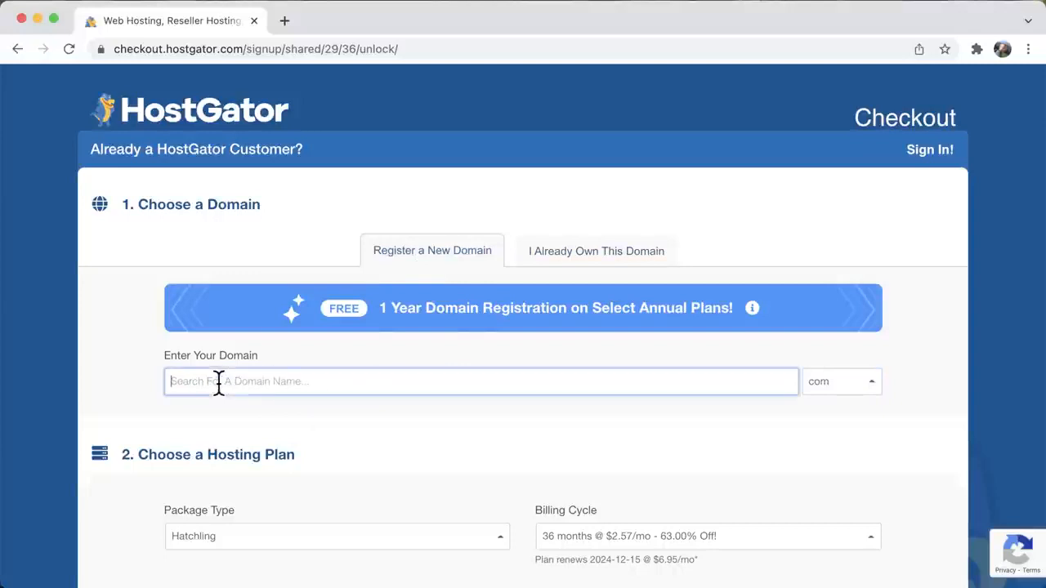
{"action": "type", "text": "learnhowtocreateawebsite"}
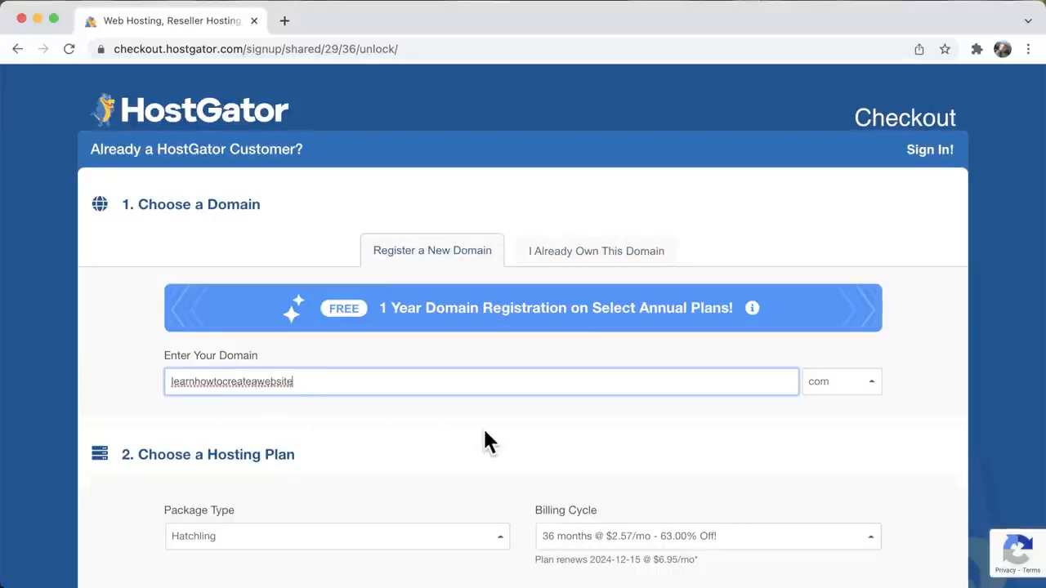
{"action": "left_click", "coordinate": [879, 399]}
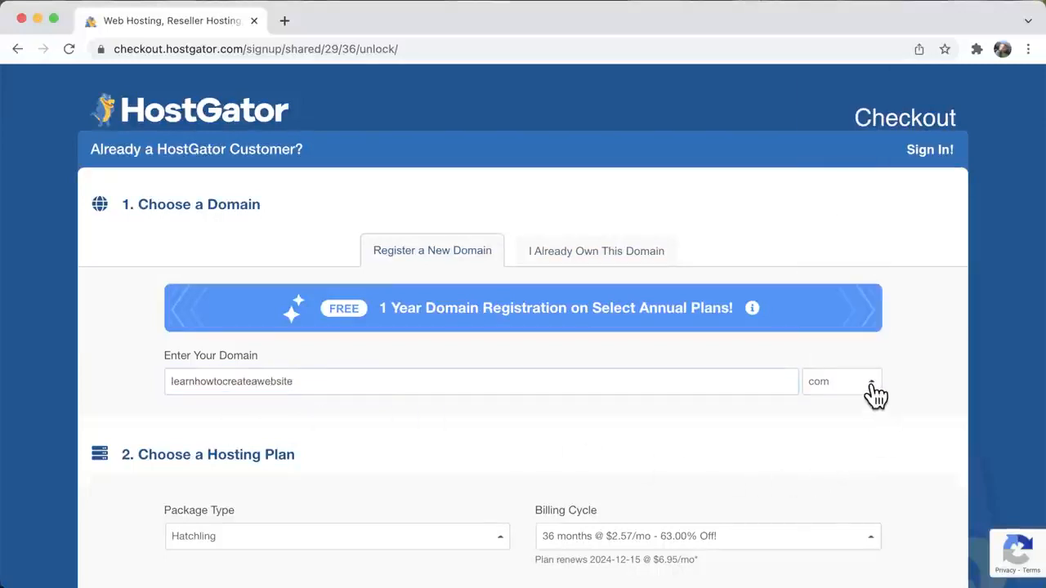
{"action": "left_click", "coordinate": [876, 395]}
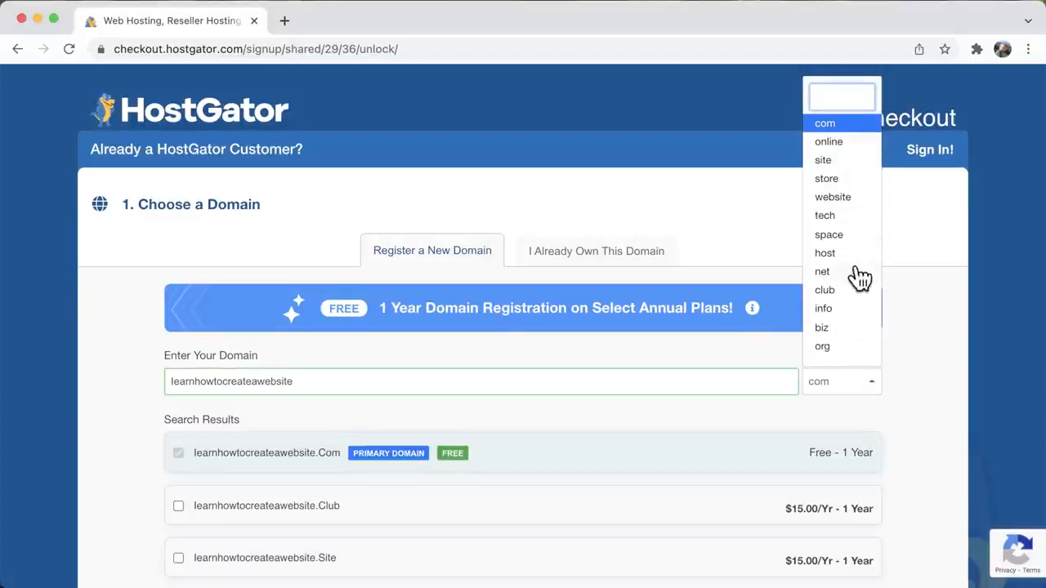
{"action": "left_click", "coordinate": [860, 124]}
Step: Review the Domain Privacy Protection add-on and its $14.95/Yr price
{"action": "scroll", "coordinate": [717, 343], "scroll_direction": "down", "scroll_amount": 1}
{"action": "scroll", "coordinate": [717, 352], "scroll_direction": "down", "scroll_amount": 5}
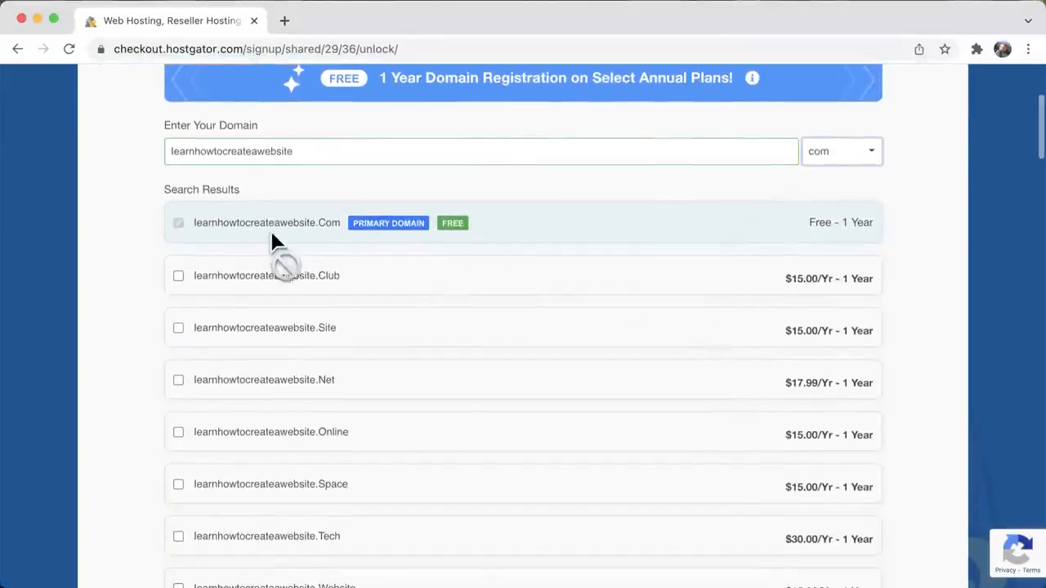
{"action": "scroll", "coordinate": [347, 480], "scroll_direction": "down", "scroll_amount": 1}
{"action": "scroll", "coordinate": [347, 481], "scroll_direction": "down", "scroll_amount": 15}
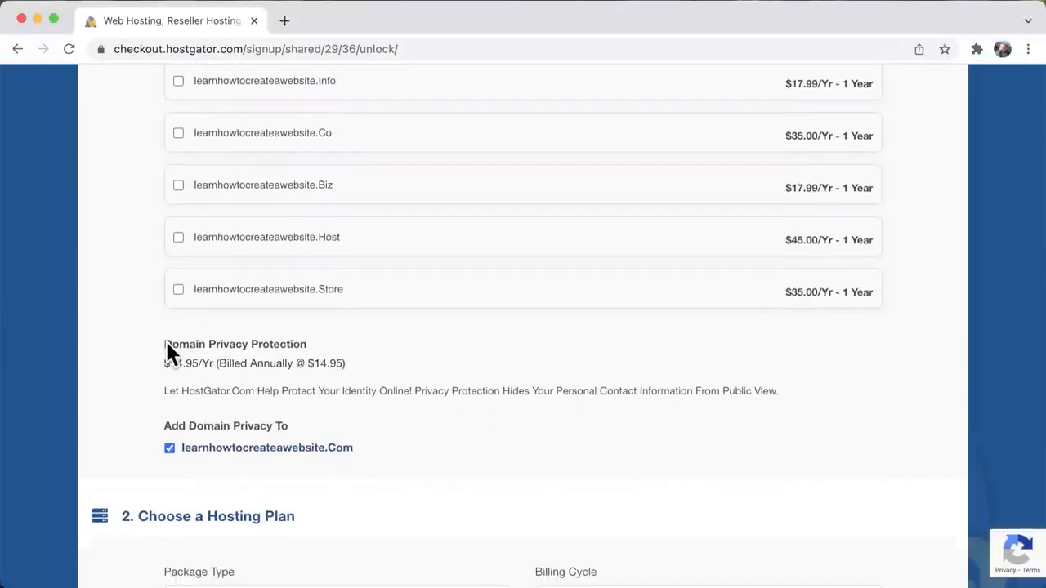
{"action": "left_click_drag", "start_coordinate": [166, 349], "coordinate": [272, 345]}
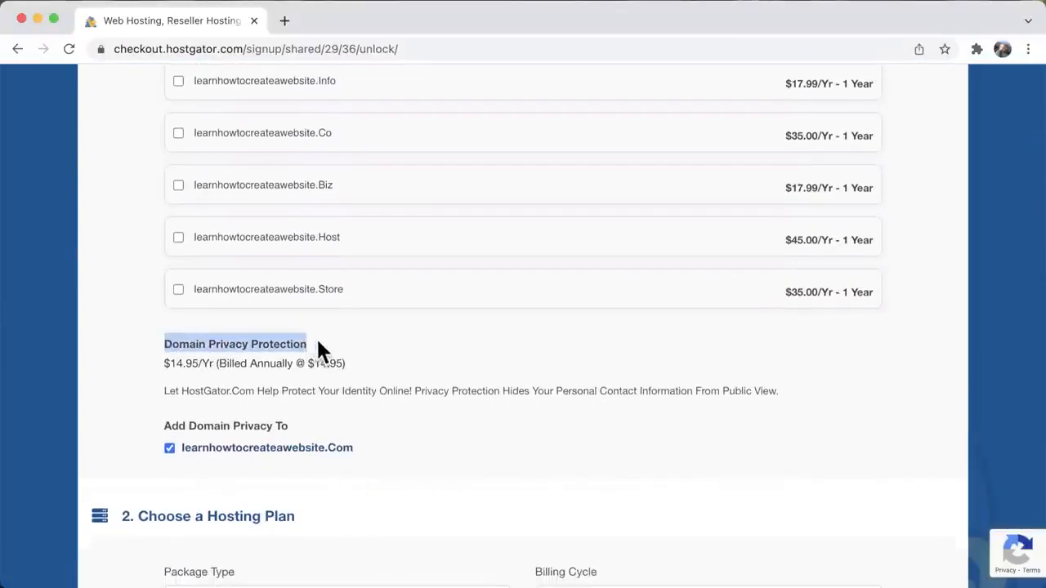
{"action": "scroll", "coordinate": [402, 378], "scroll_direction": "down", "scroll_amount": 3}
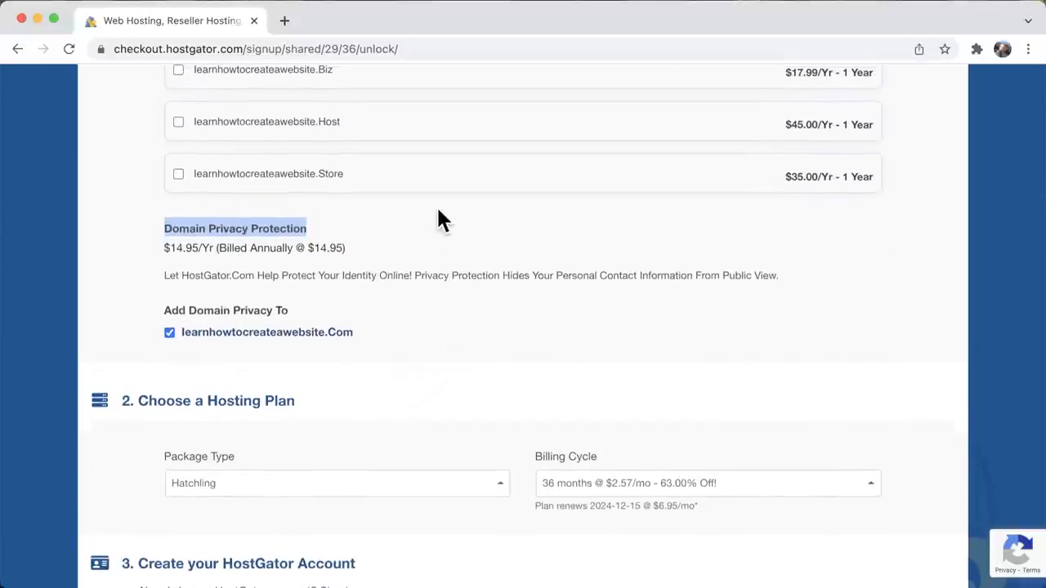
{"action": "left_click", "coordinate": [358, 224]}
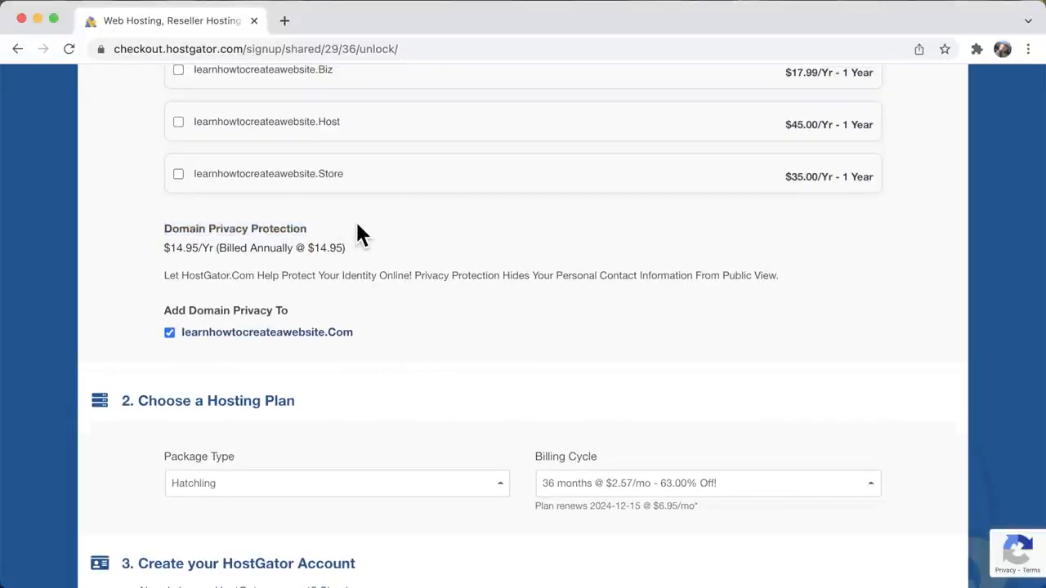
{"action": "left_click_drag", "start_coordinate": [163, 247], "coordinate": [213, 247]}
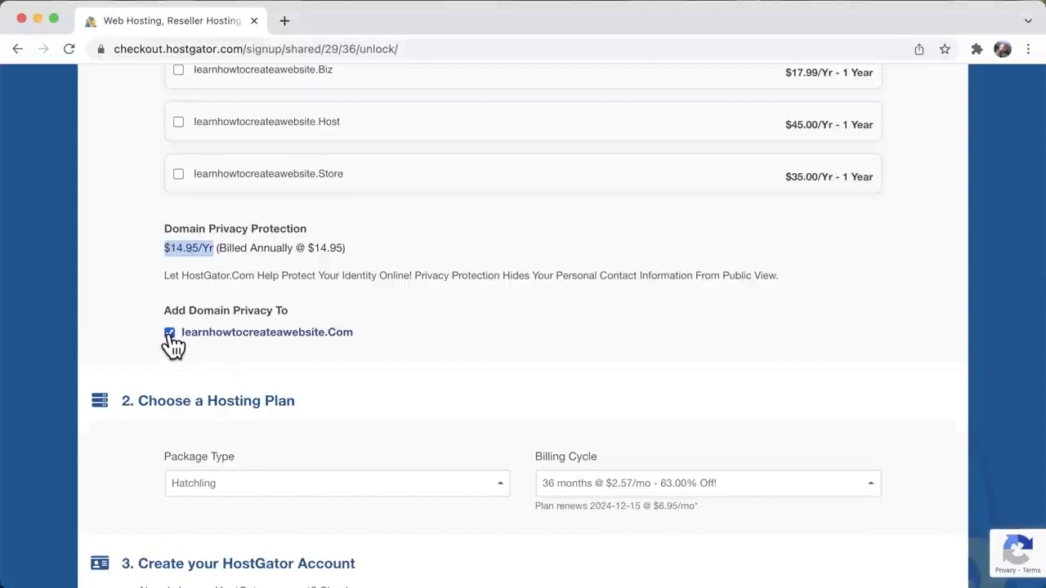
Step: Untick domain privacy and pick the 12 months @ $2.58/mo billing cycle
{"action": "left_click", "coordinate": [170, 333]}
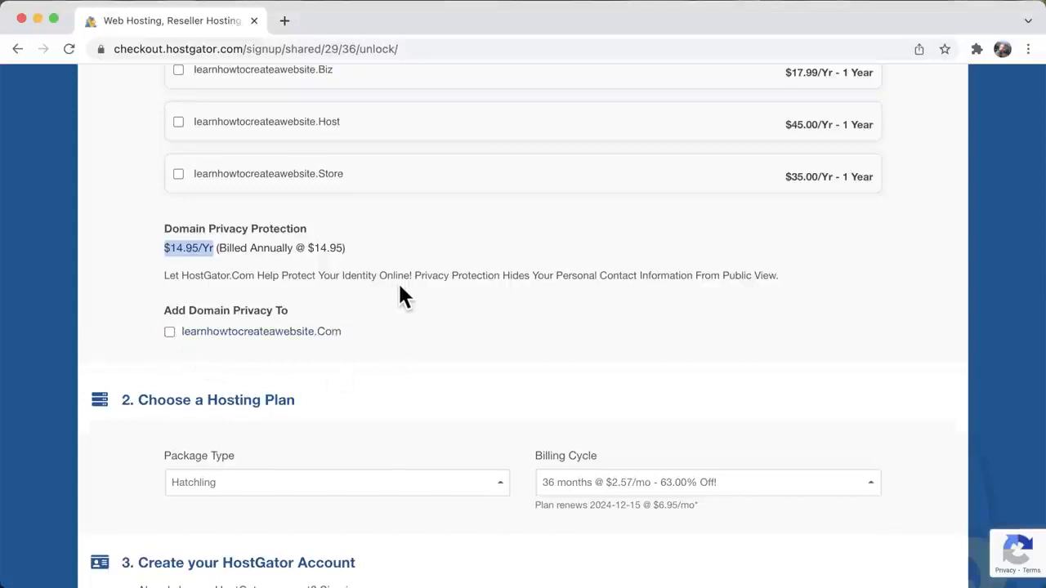
{"action": "scroll", "coordinate": [398, 281], "scroll_direction": "down", "scroll_amount": 5}
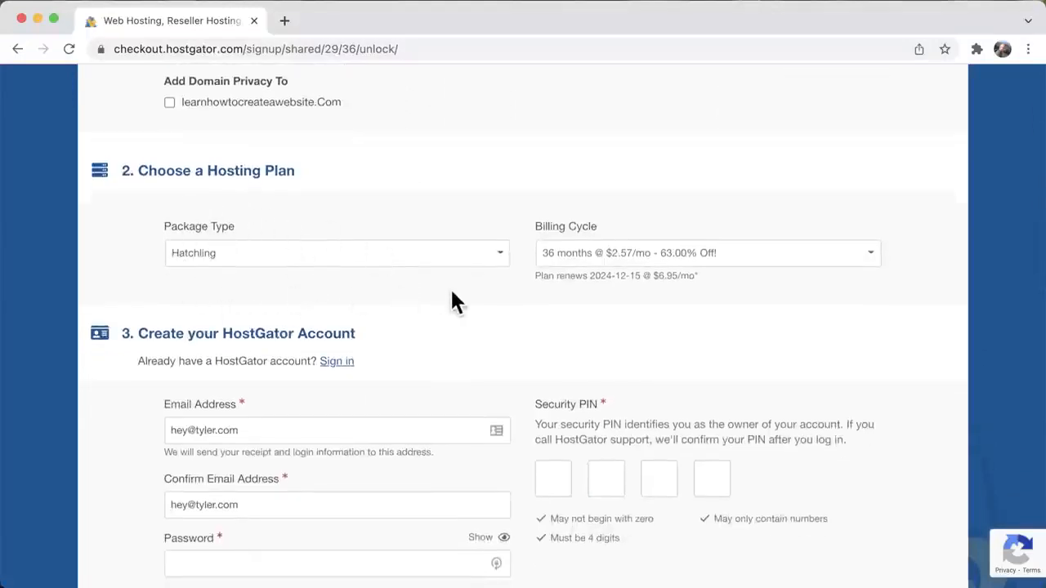
{"action": "left_click", "coordinate": [869, 261]}
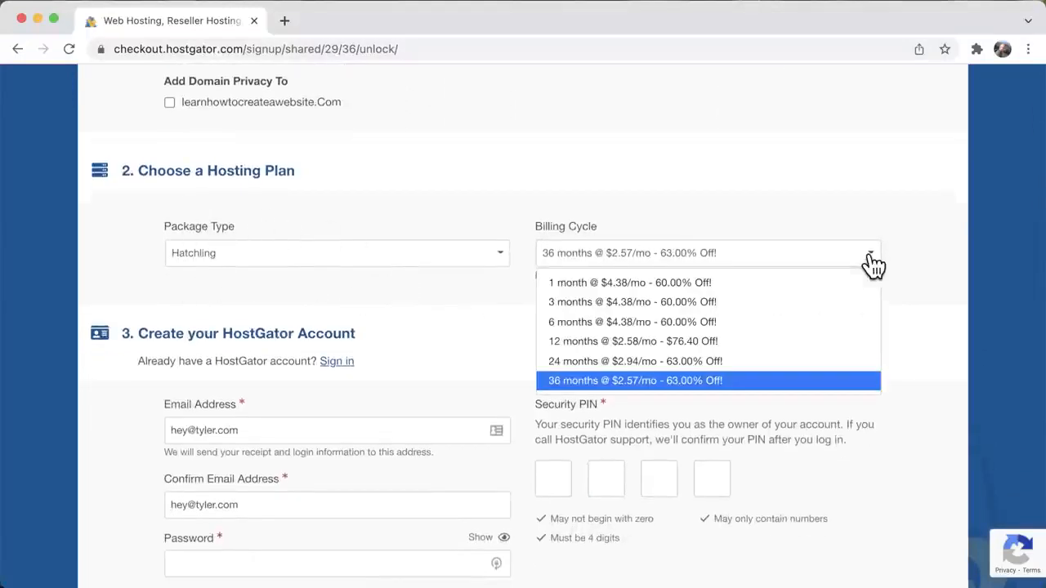
{"action": "scroll", "coordinate": [873, 263], "scroll_direction": "down", "scroll_amount": 2}
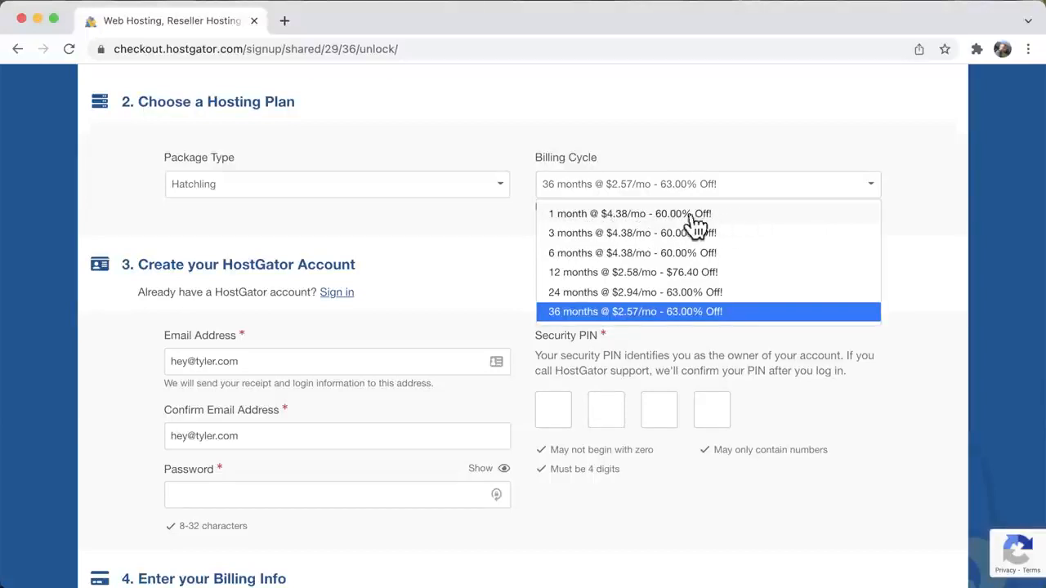
{"action": "scroll", "coordinate": [718, 222], "scroll_direction": "down", "scroll_amount": 1}
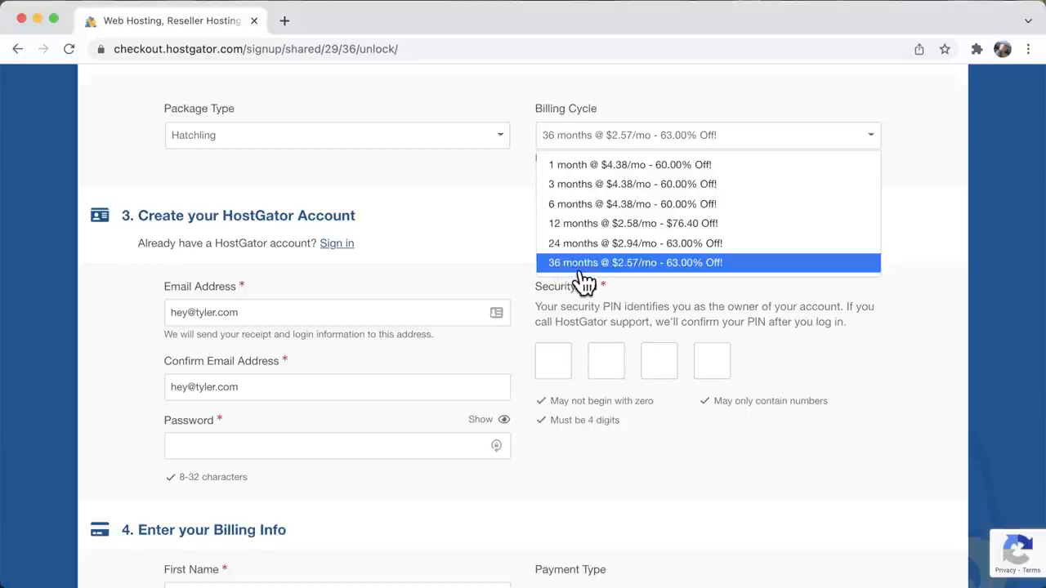
{"action": "left_click", "coordinate": [644, 225]}
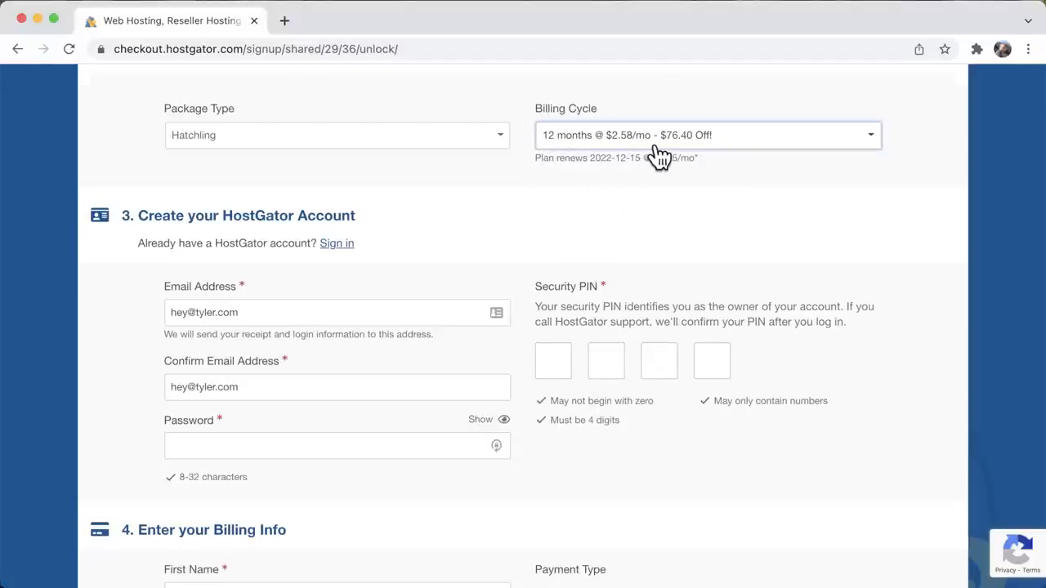
{"action": "scroll", "coordinate": [516, 205], "scroll_direction": "down", "scroll_amount": 3}
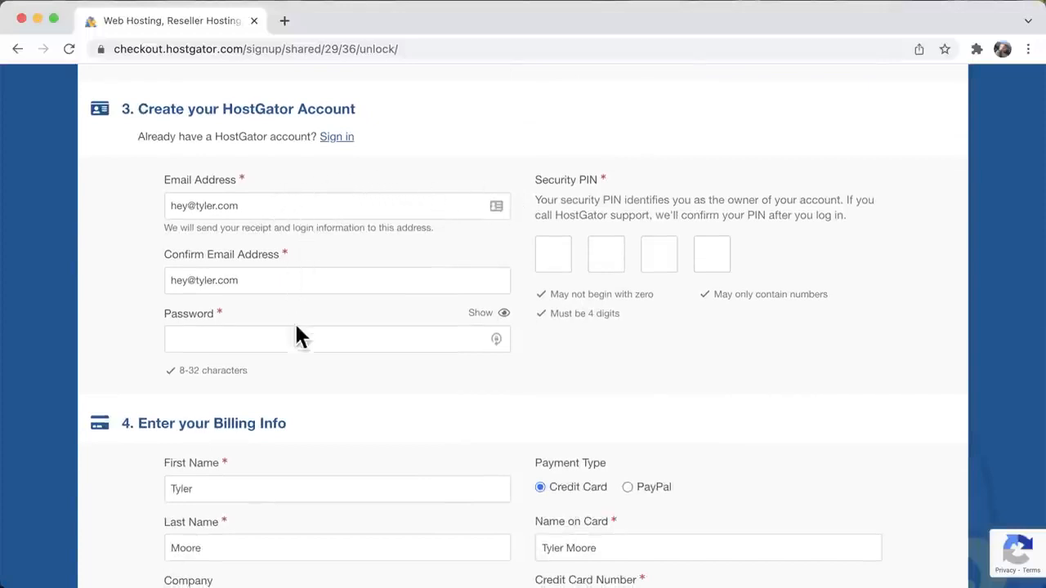
Step: Enter the account password and the four-digit security PIN, then scroll down to Additional Services
{"action": "left_click", "coordinate": [257, 343]}
{"action": "type", "text": "••••••••••••••••••"}
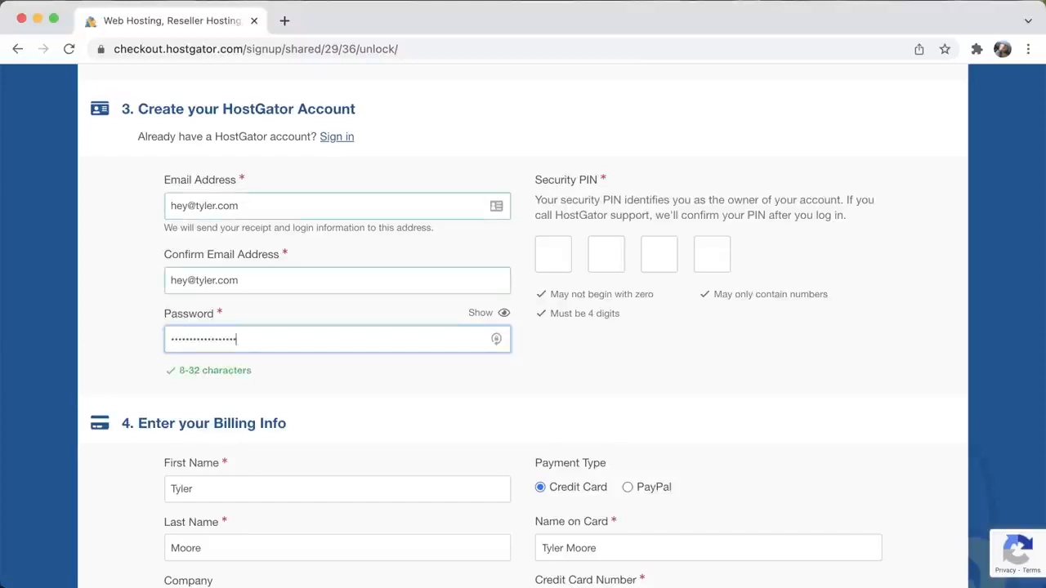
{"action": "left_click", "coordinate": [560, 245]}
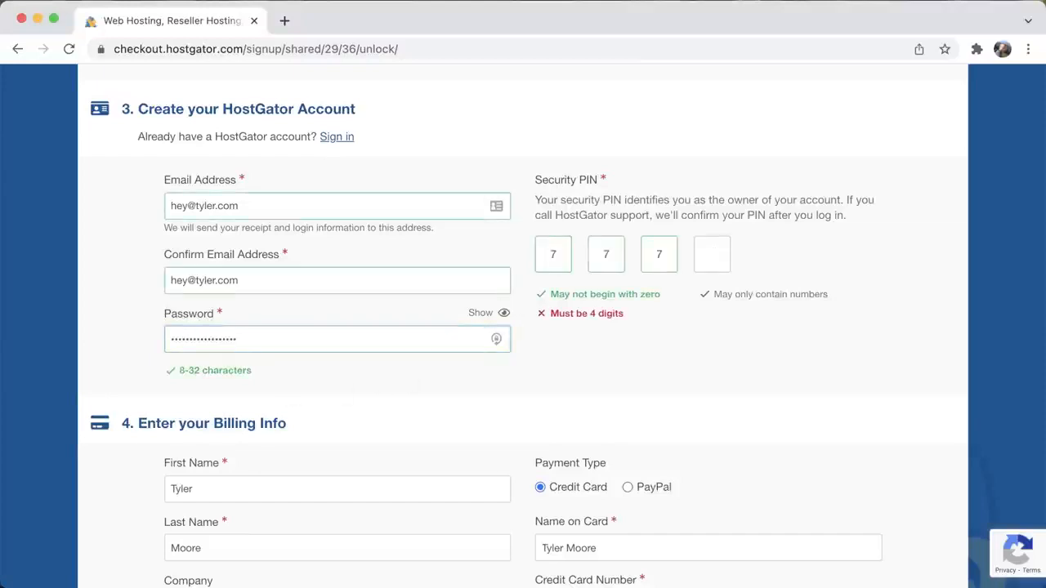
{"action": "scroll", "coordinate": [560, 245], "scroll_direction": "down", "scroll_amount": 1}
{"action": "scroll", "coordinate": [522, 327], "scroll_direction": "down", "scroll_amount": 7}
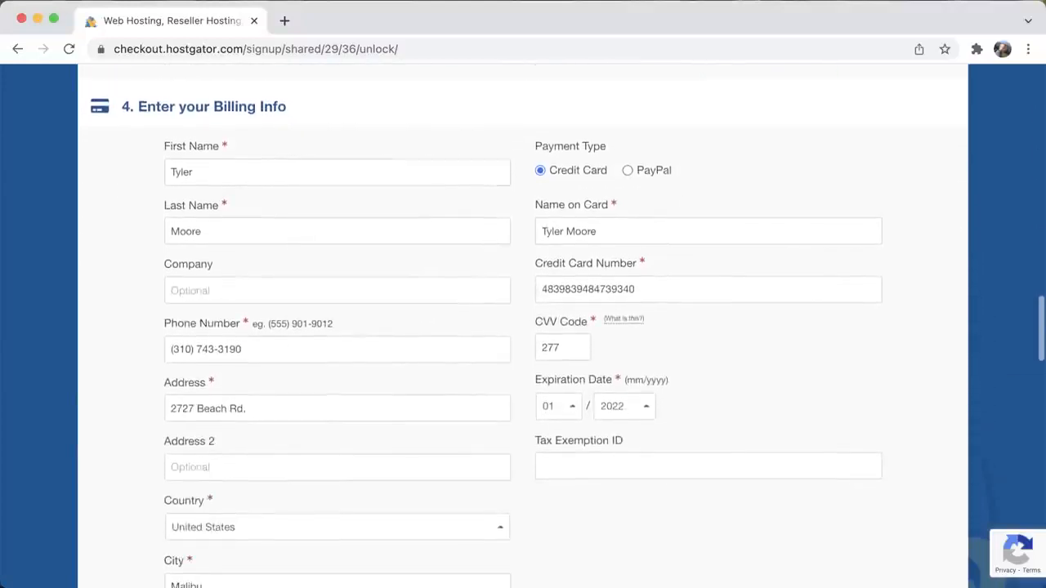
{"action": "scroll", "coordinate": [532, 311], "scroll_direction": "down", "scroll_amount": 1}
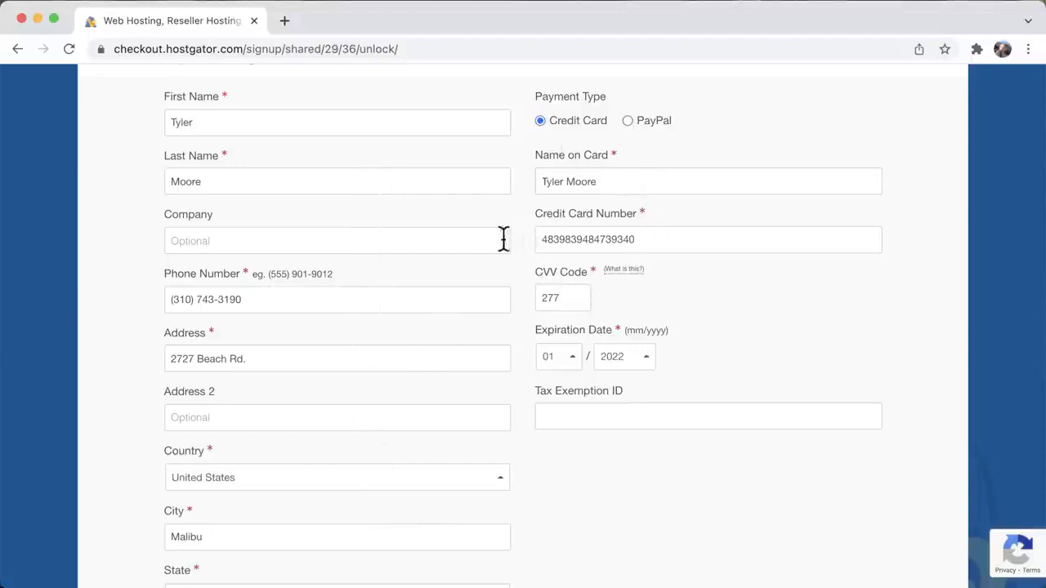
{"action": "scroll", "coordinate": [532, 327], "scroll_direction": "down", "scroll_amount": 5}
{"action": "scroll", "coordinate": [533, 331], "scroll_direction": "down", "scroll_amount": 10}
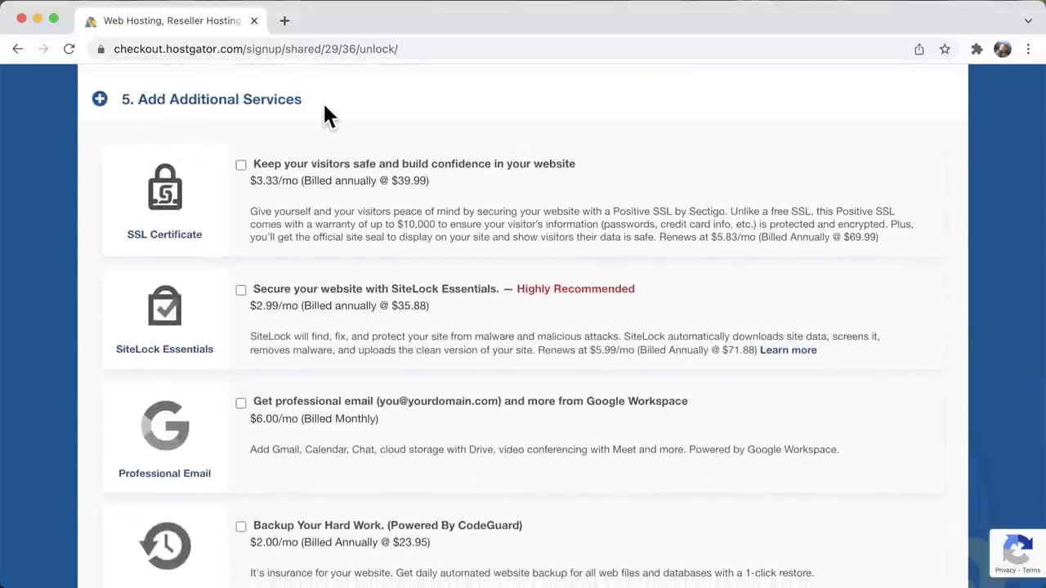
{"action": "scroll", "coordinate": [324, 107], "scroll_direction": "down", "scroll_amount": 2}
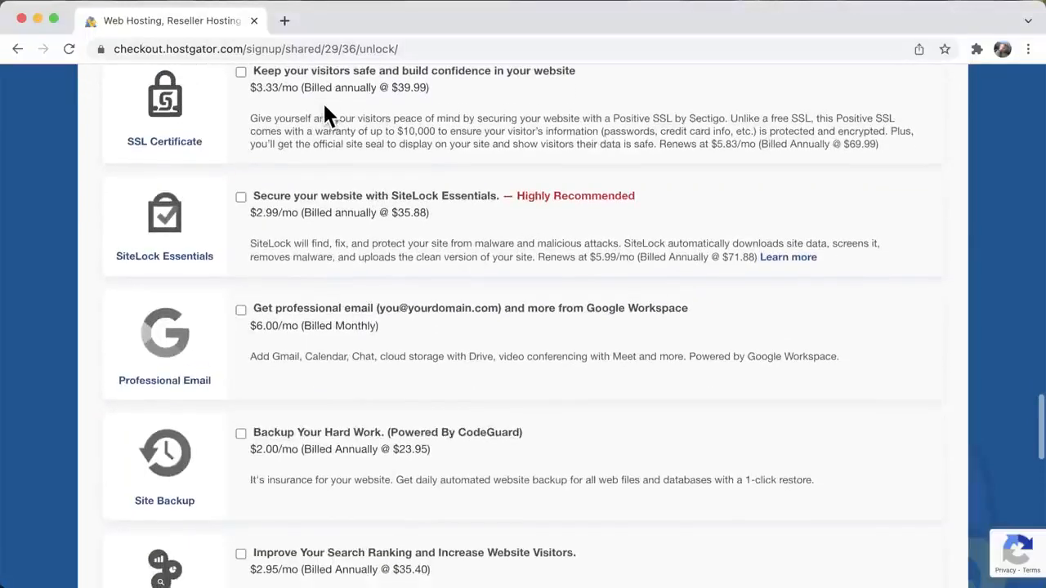
{"action": "scroll", "coordinate": [322, 117], "scroll_direction": "up", "scroll_amount": 1}
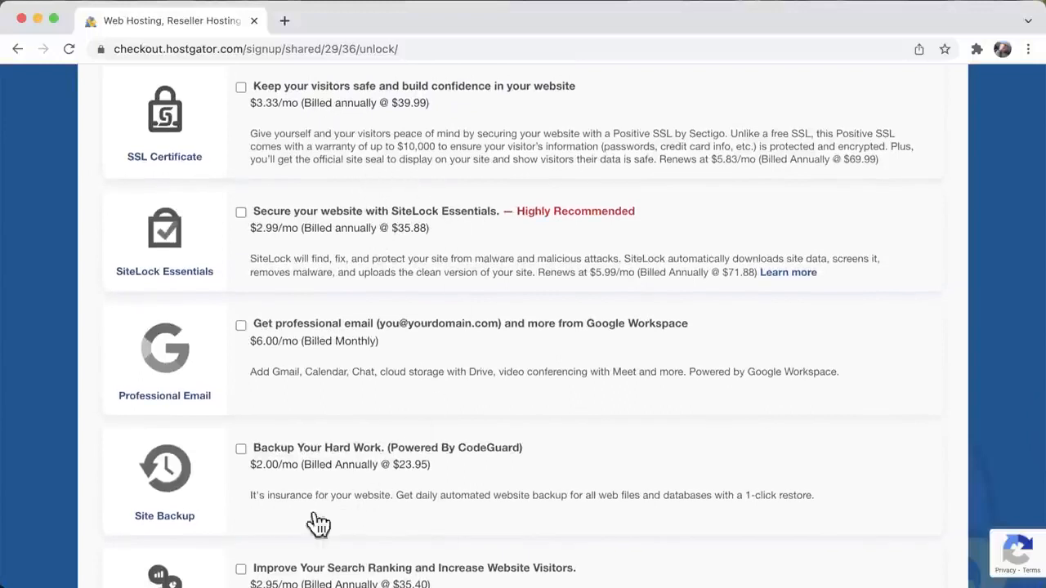
{"action": "scroll", "coordinate": [276, 462], "scroll_direction": "down", "scroll_amount": 2}
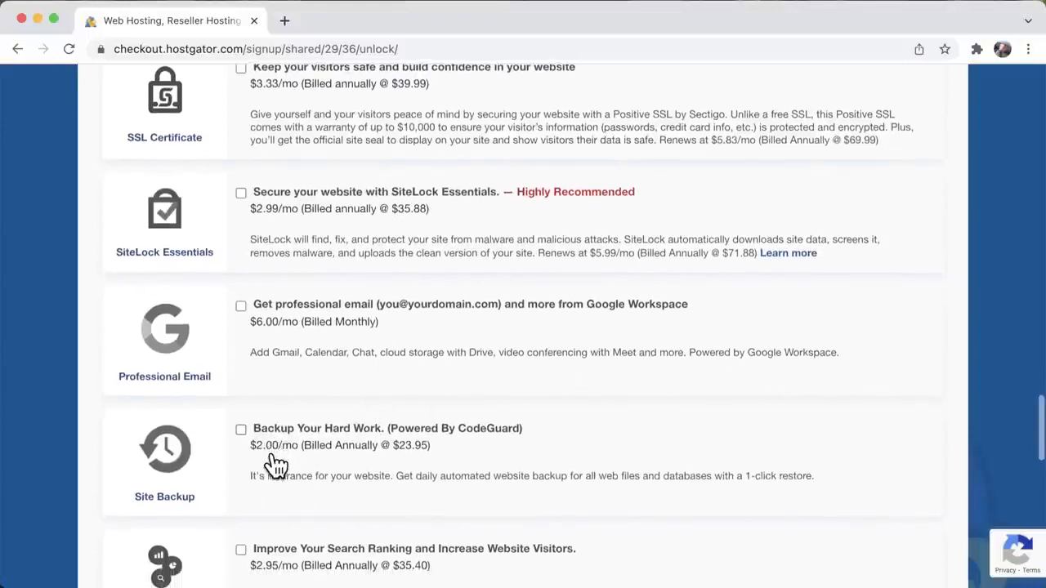
{"action": "scroll", "coordinate": [276, 462], "scroll_direction": "down", "scroll_amount": 3}
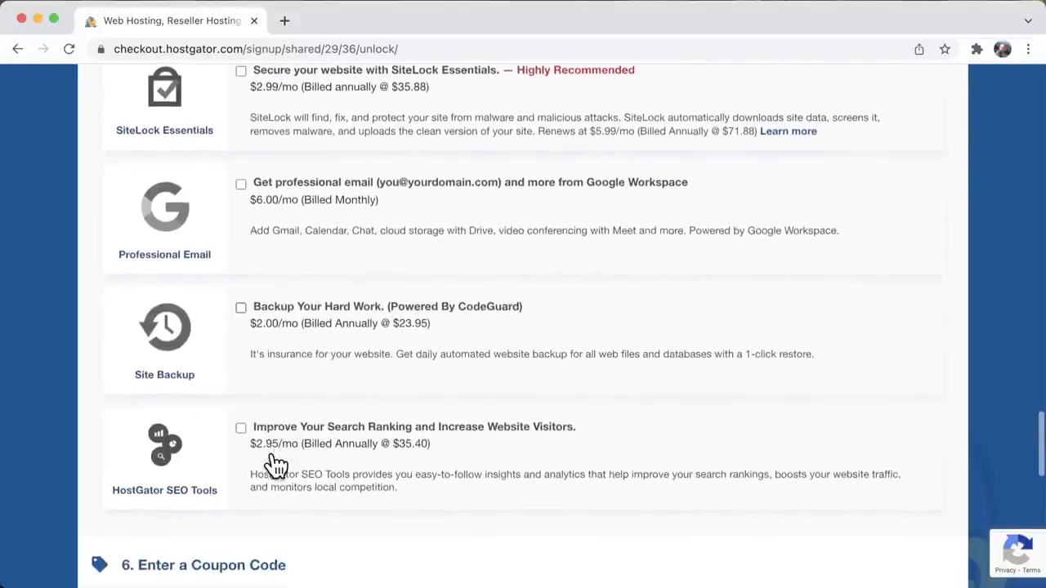
{"action": "scroll", "coordinate": [275, 463], "scroll_direction": "down", "scroll_amount": 10}
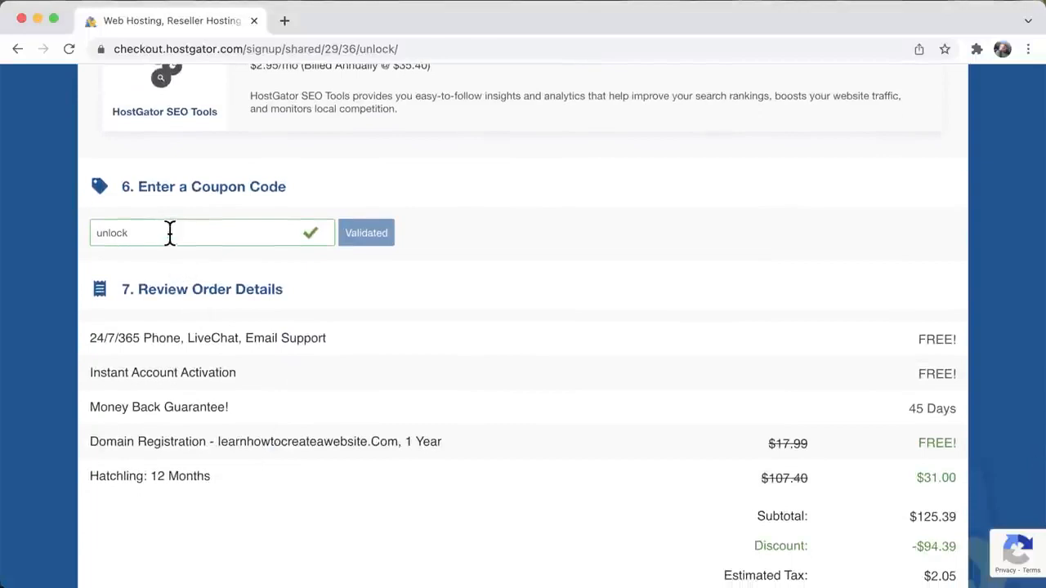
{"action": "left_click_drag", "start_coordinate": [171, 233], "coordinate": [83, 231]}
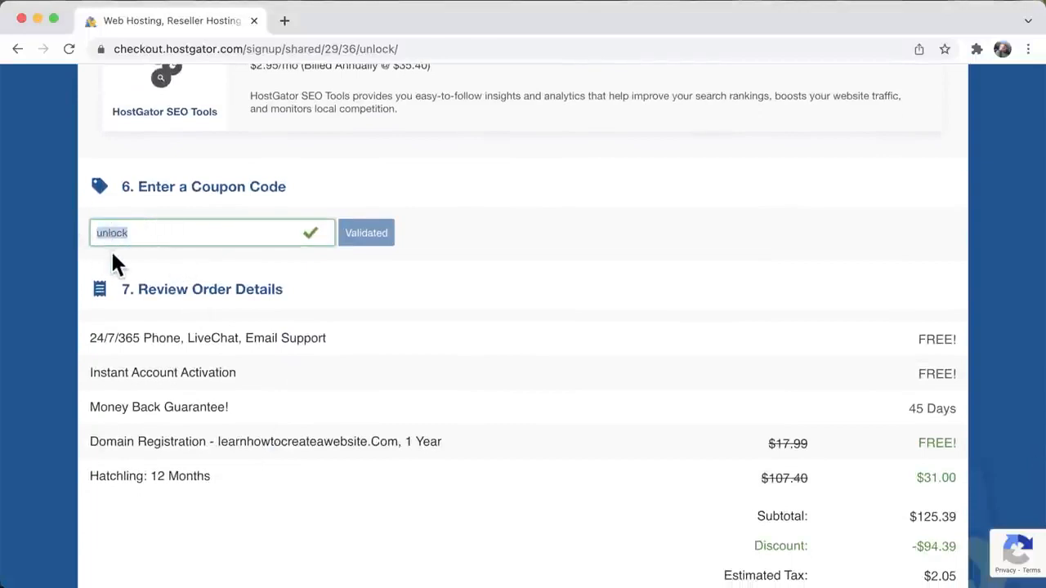
{"action": "left_click", "coordinate": [142, 234]}
Step: Review the order: support, instant activation, free domain, Hatchling 12 Months, $33.05 due
{"action": "scroll", "coordinate": [360, 276], "scroll_direction": "down", "scroll_amount": 3}
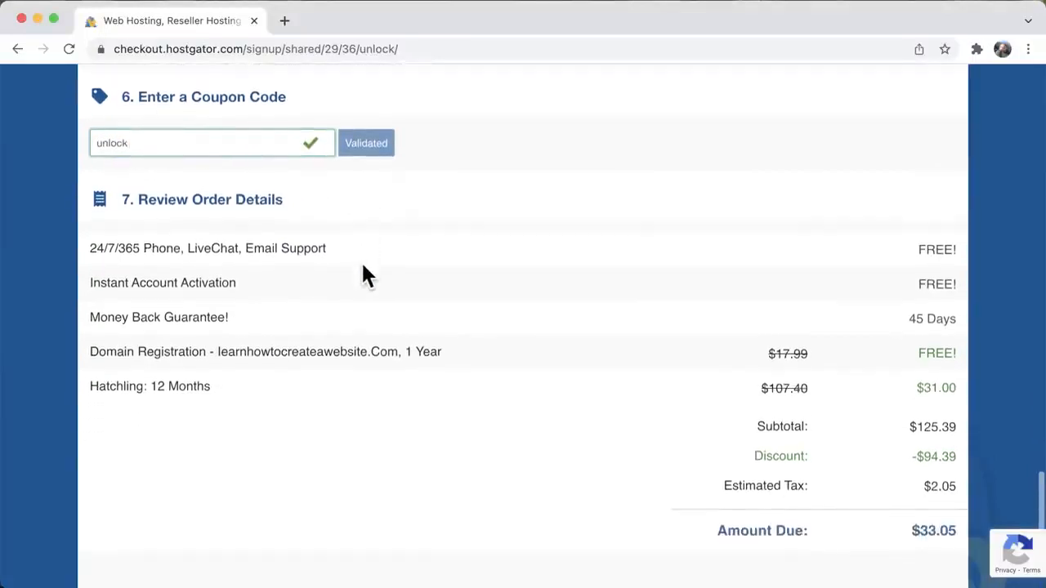
{"action": "left_click_drag", "start_coordinate": [91, 210], "coordinate": [324, 209]}
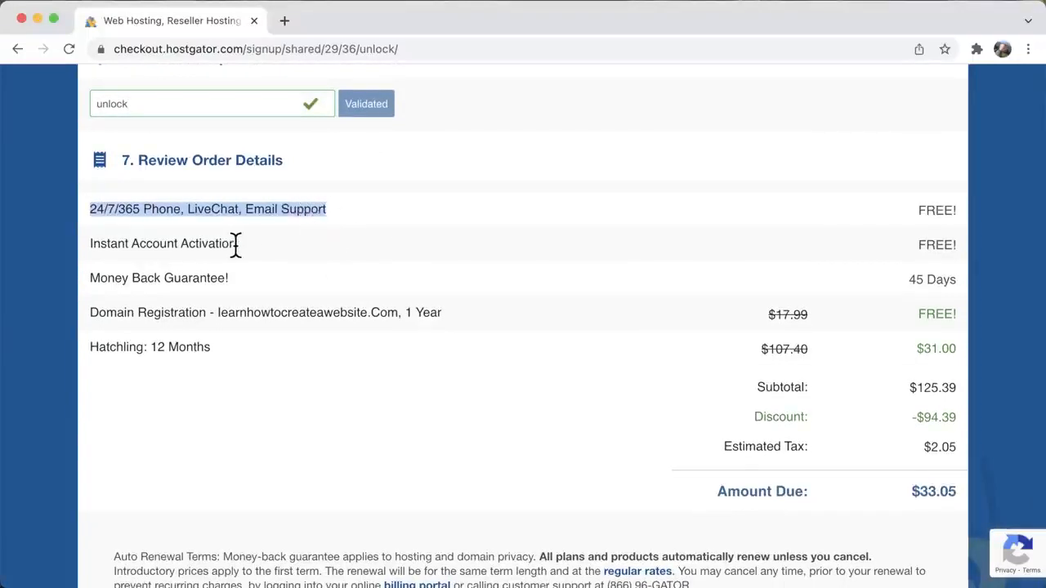
{"action": "left_click_drag", "start_coordinate": [235, 245], "coordinate": [232, 276]}
{"action": "left_click", "coordinate": [93, 272]}
{"action": "triple_click", "coordinate": [195, 312]}
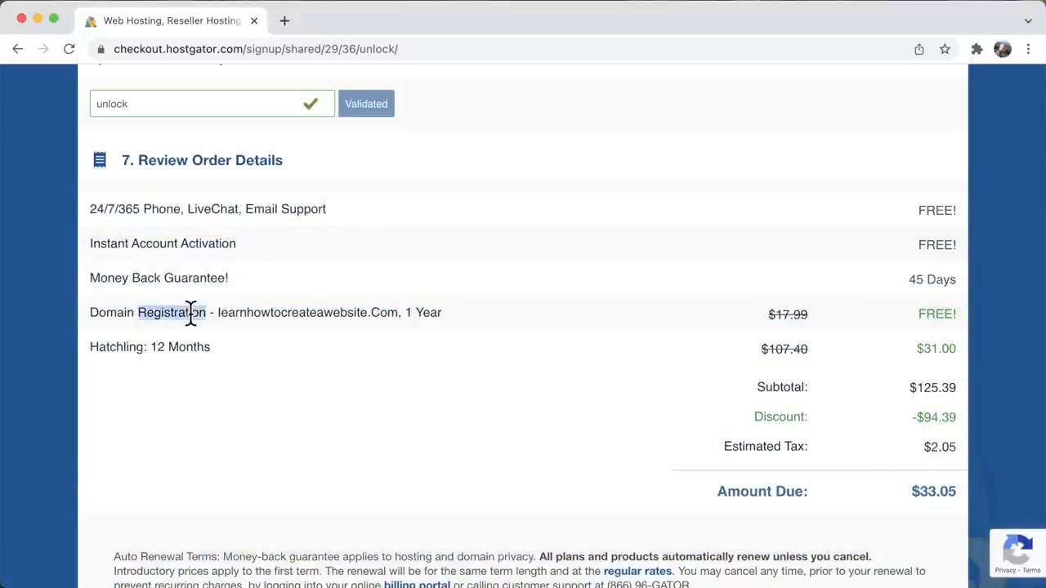
{"action": "triple_click", "coordinate": [118, 349]}
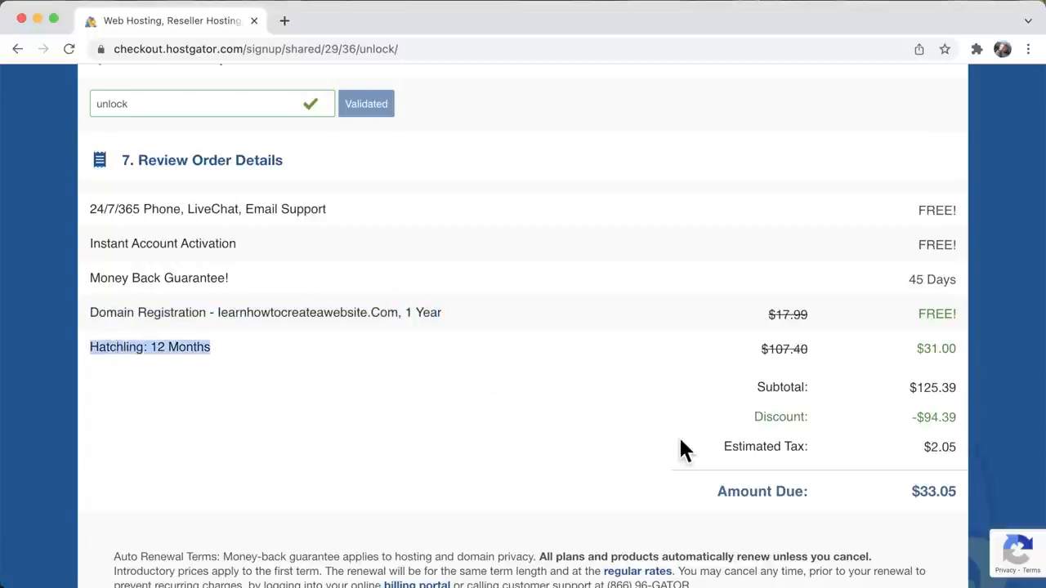
{"action": "scroll", "coordinate": [836, 528], "scroll_direction": "down", "scroll_amount": 1}
{"action": "double_click", "coordinate": [928, 460]}
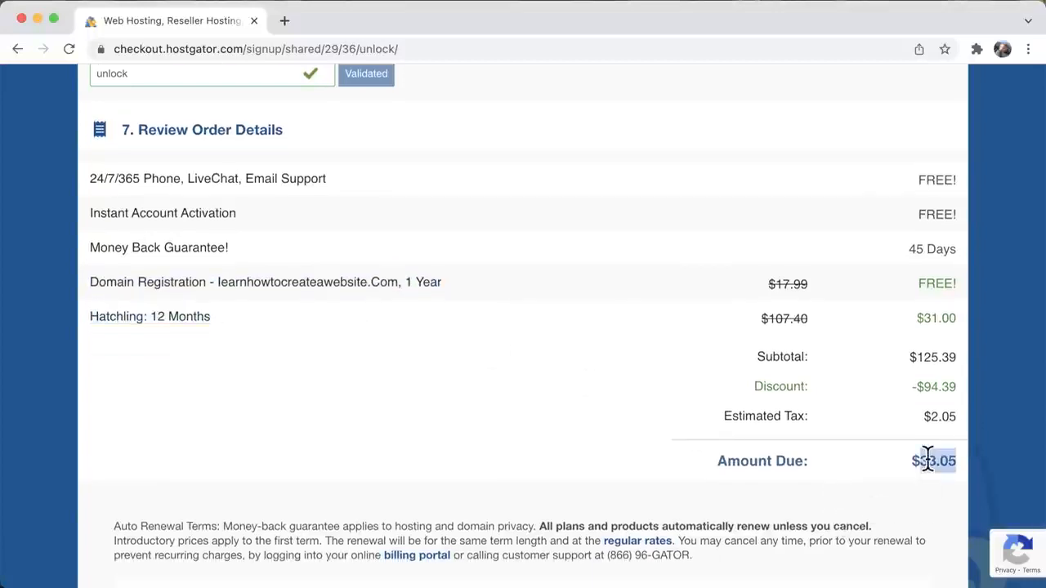
{"action": "scroll", "coordinate": [928, 490], "scroll_direction": "down", "scroll_amount": 3}
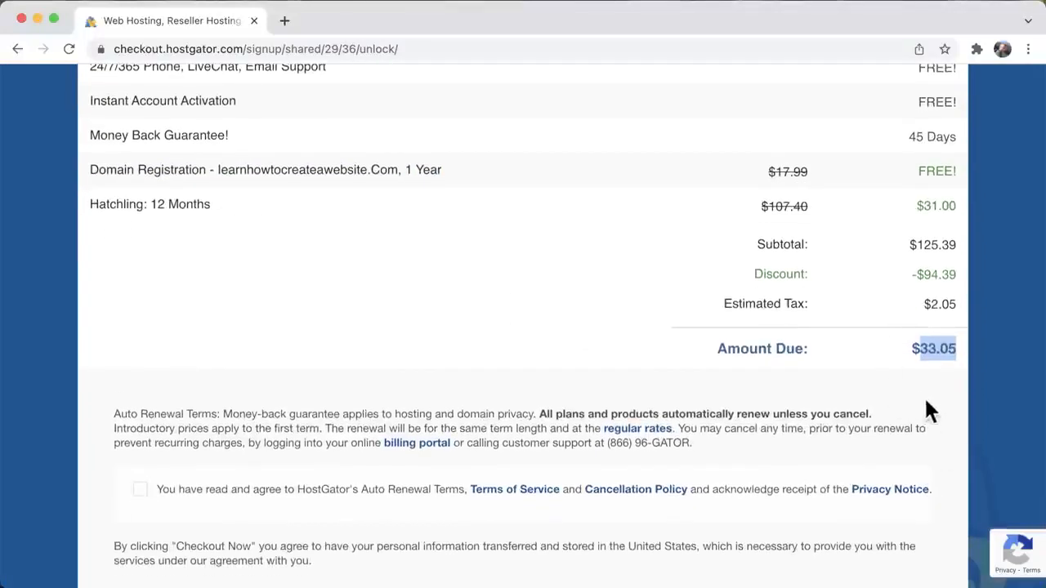
{"action": "left_click", "coordinate": [882, 350]}
Step: Agree to the renewal terms and policies and submit the order with Checkout Now!
{"action": "scroll", "coordinate": [881, 353], "scroll_direction": "down", "scroll_amount": 2}
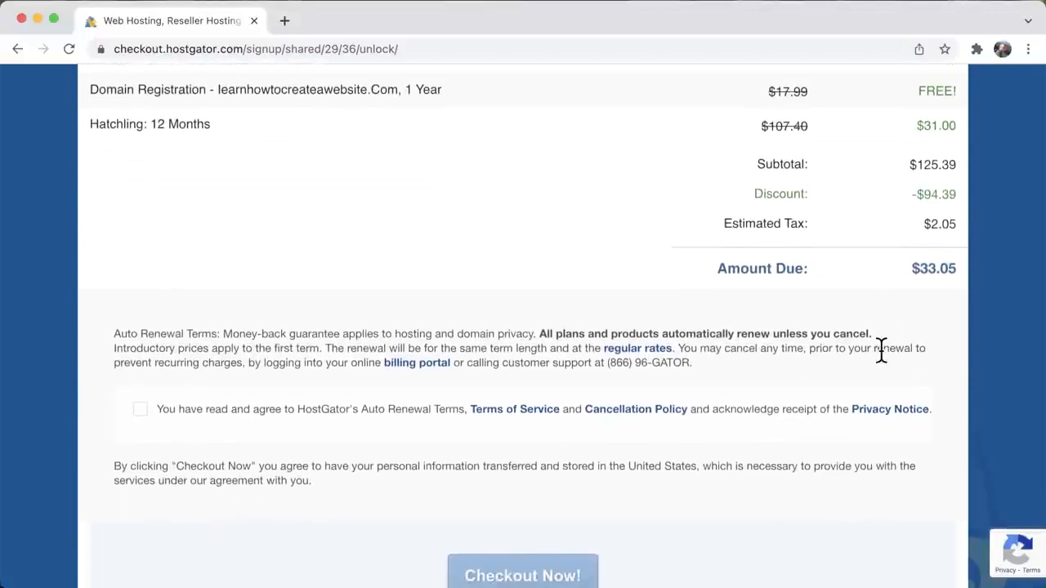
{"action": "scroll", "coordinate": [881, 349], "scroll_direction": "down", "scroll_amount": 2}
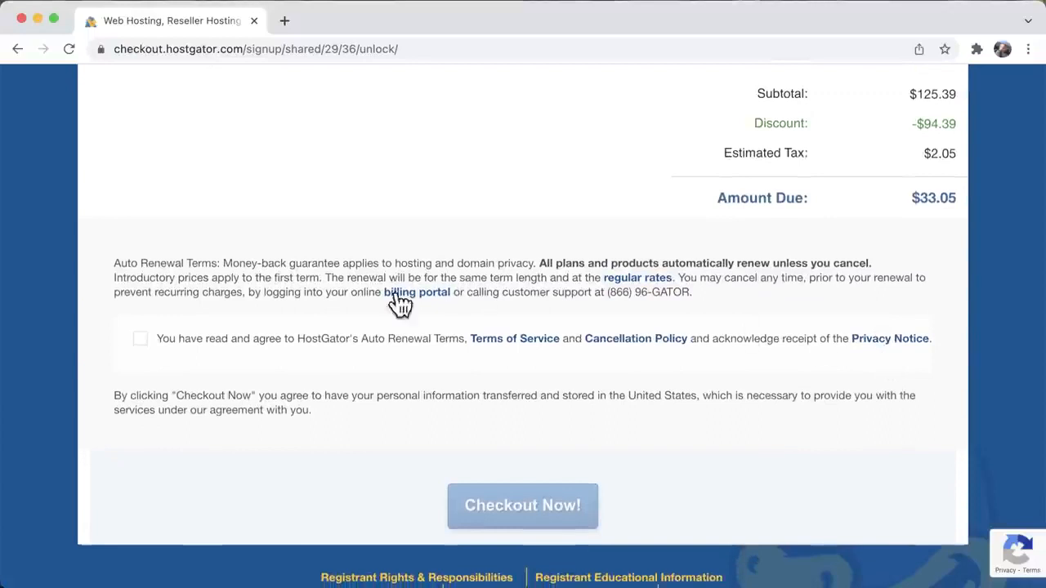
{"action": "left_click", "coordinate": [139, 339]}
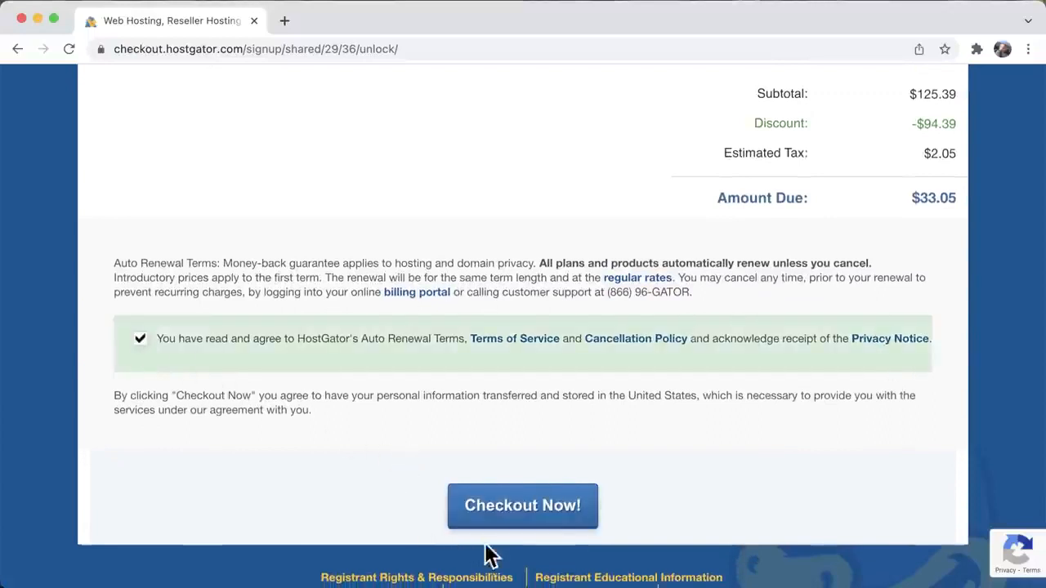
{"action": "left_click", "coordinate": [519, 517]}
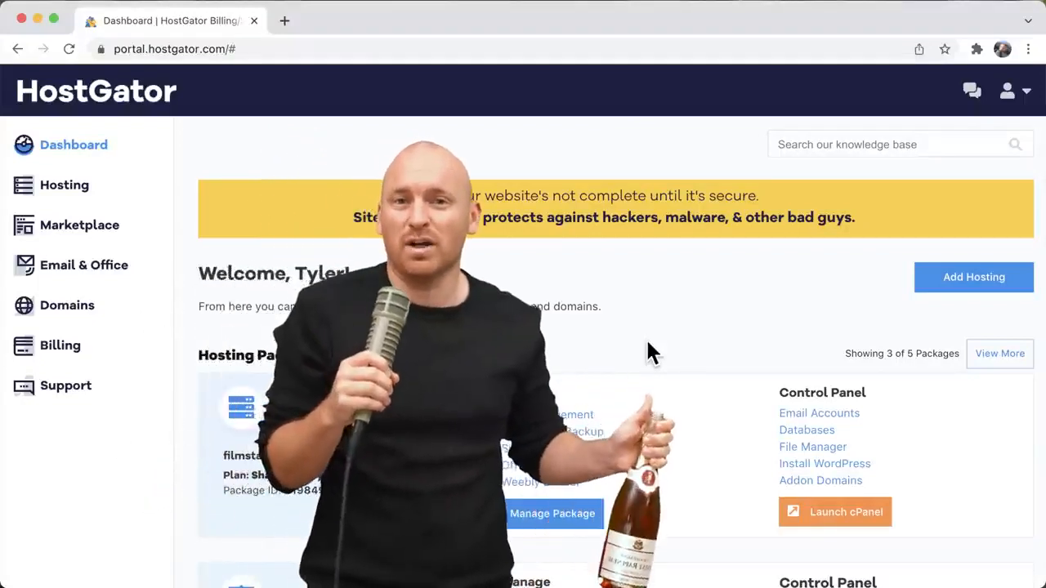
Step: Launch Install WordPress for the hosting package from the portal's Control Panel
{"action": "left_click", "coordinate": [818, 478]}
{"action": "scroll", "coordinate": [814, 479], "scroll_direction": "down", "scroll_amount": 3}
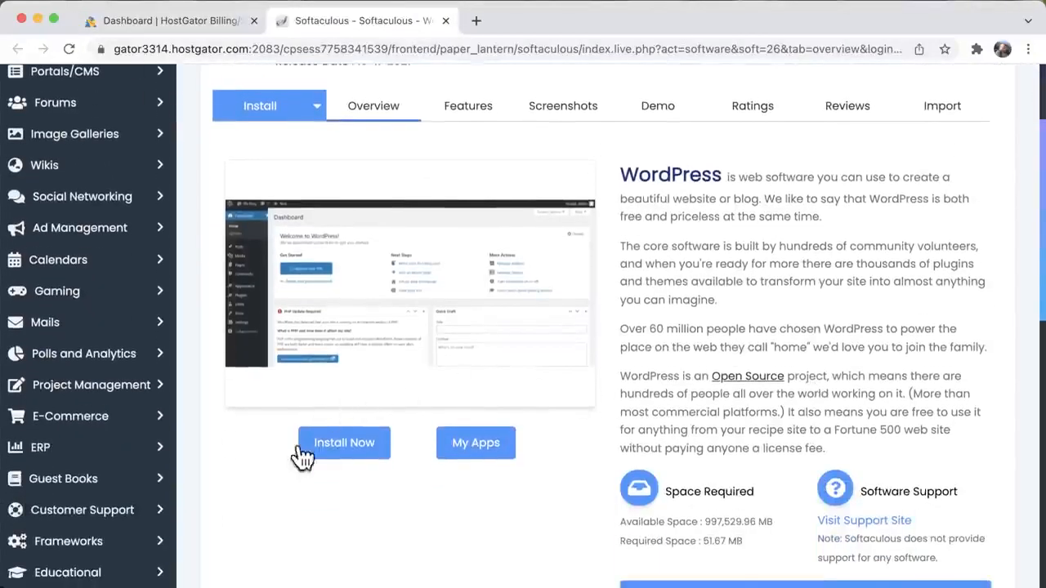
Step: Start a new WordPress install and choose learnhowtocreateawebsite.com as its domain
{"action": "left_click", "coordinate": [344, 445]}
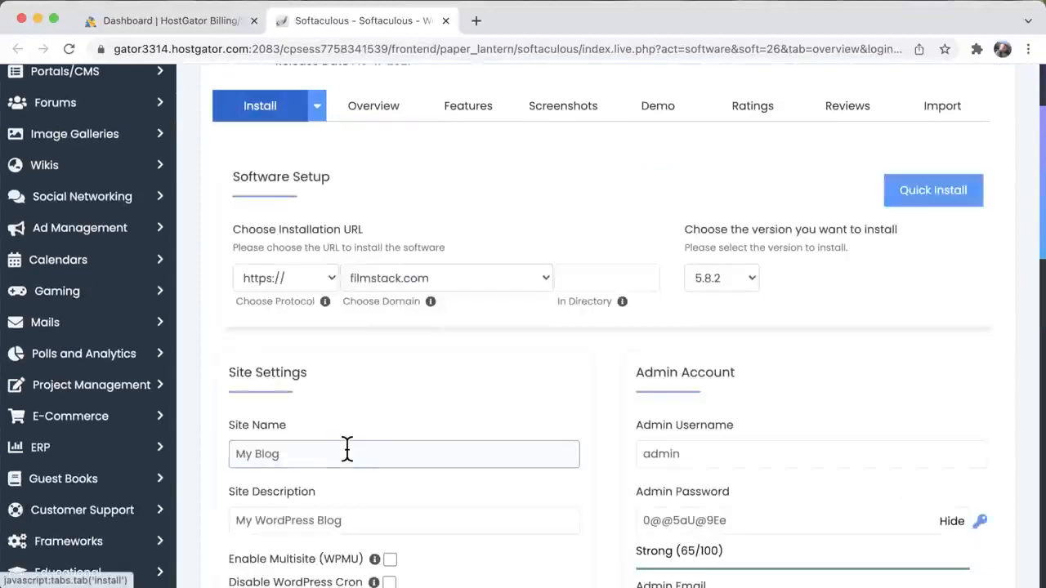
{"action": "left_click", "coordinate": [538, 277]}
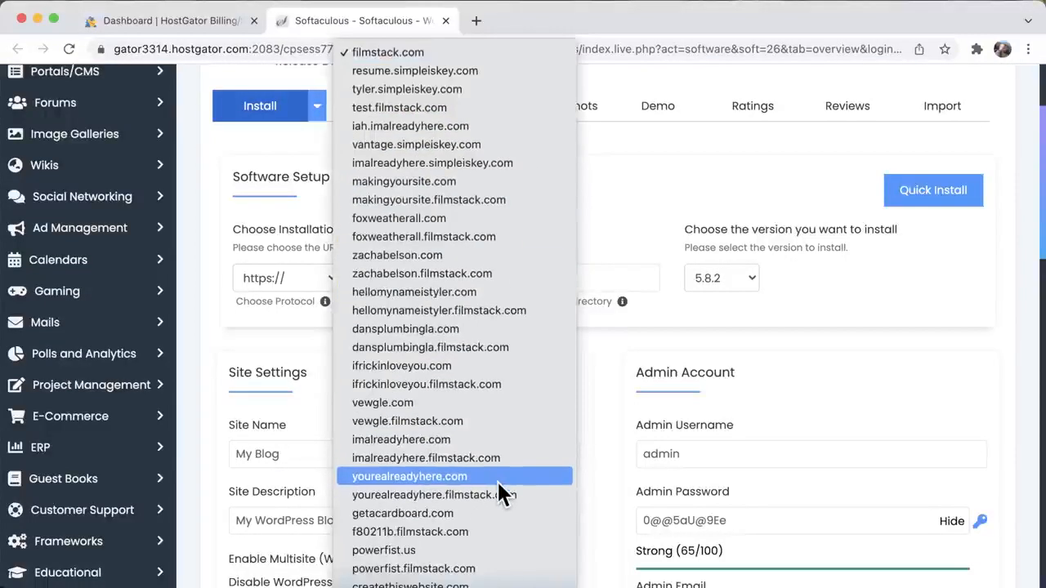
{"action": "left_click", "coordinate": [437, 586]}
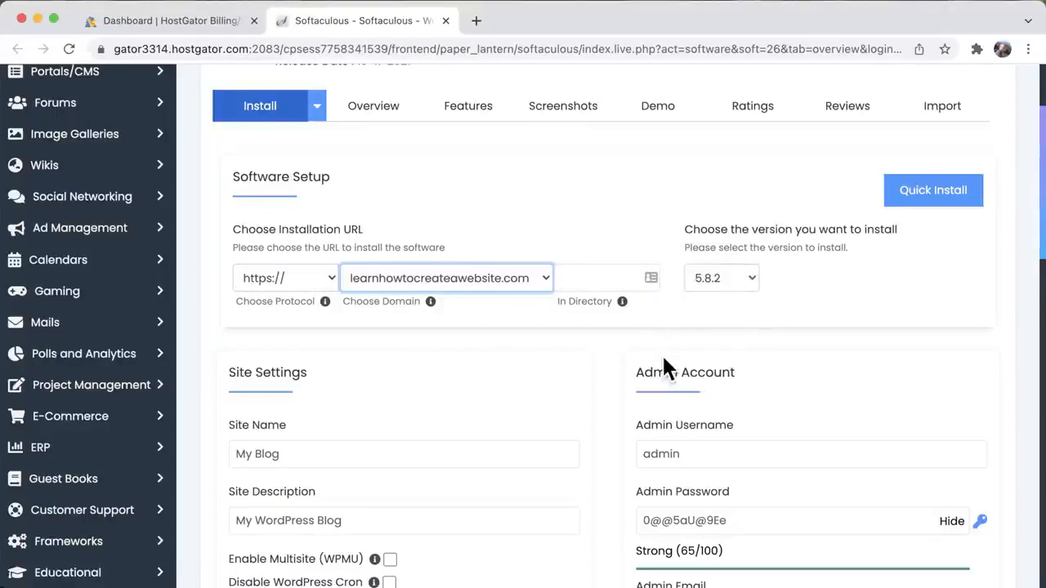
{"action": "scroll", "coordinate": [663, 367], "scroll_direction": "down", "scroll_amount": 5}
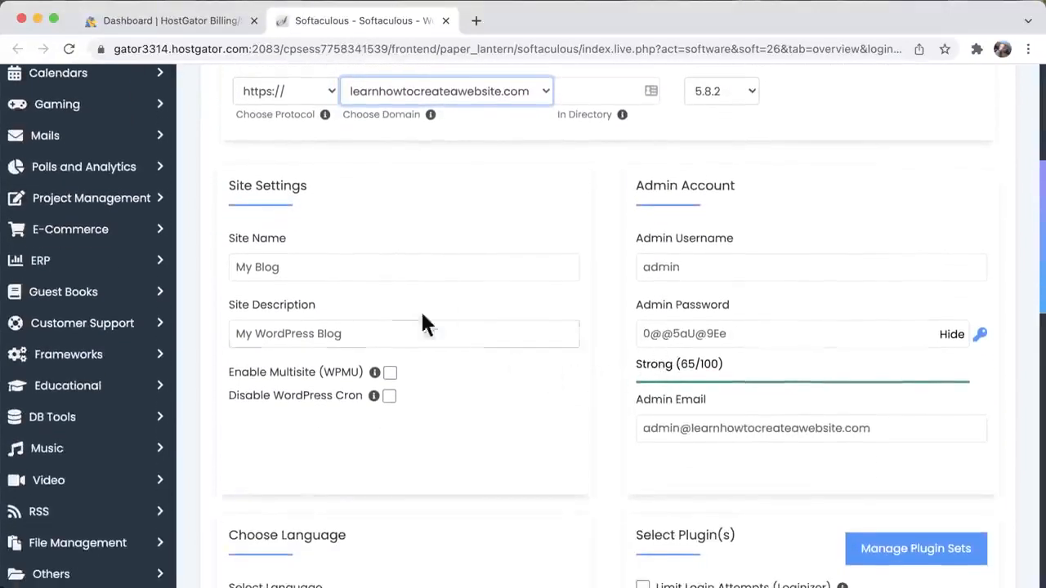
Step: Set the site name to 'Make a Website' and the description to 'Learn How To Make a Website'
{"action": "left_click", "coordinate": [380, 268]}
{"action": "key", "text": "super+a"}
{"action": "type", "text": "Make "}
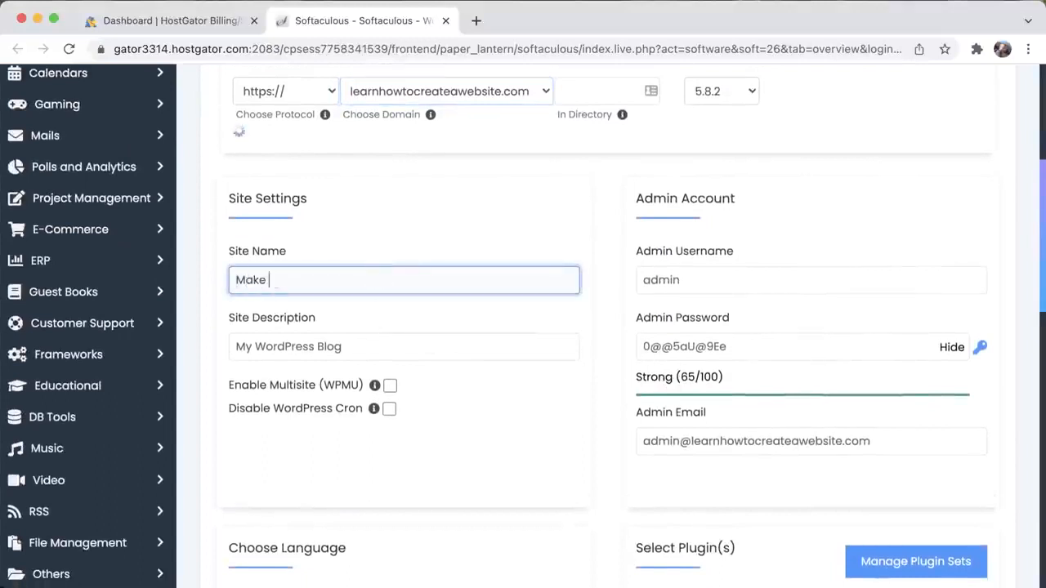
{"action": "type", "text": "a Website"}
{"action": "left_click", "coordinate": [380, 342]}
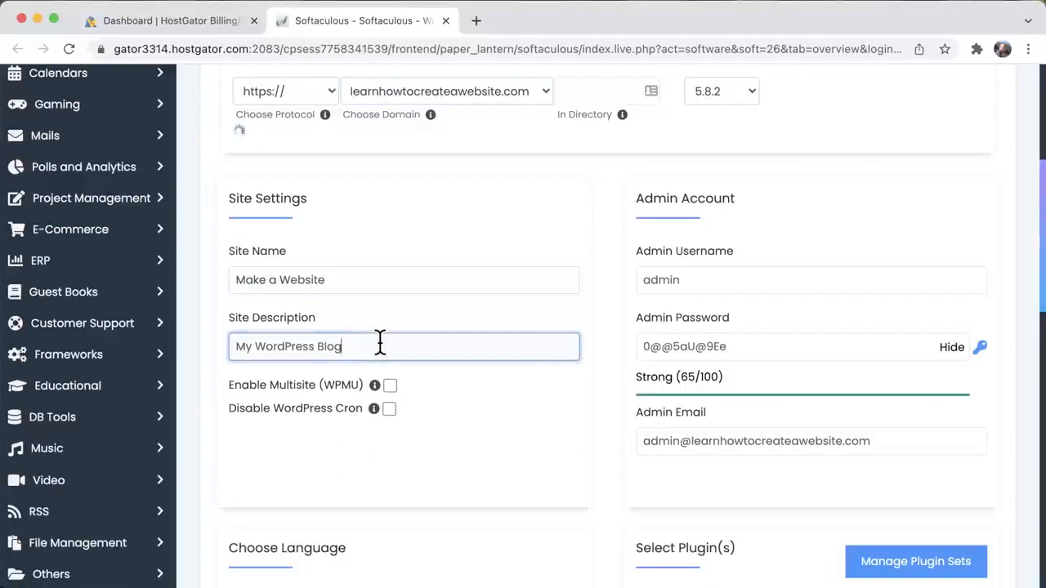
{"action": "key", "text": "super+a"}
{"action": "type", "text": "Learn How To Make a Webs"}
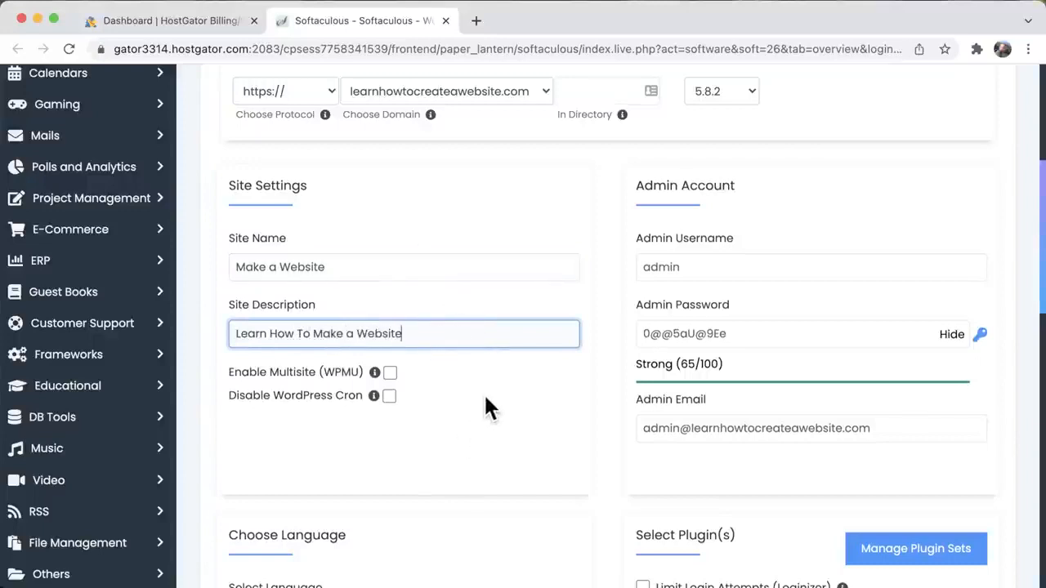
Step: Enter the admin username, a masked admin password and the admin e-mail address
{"action": "left_click", "coordinate": [717, 267]}
{"action": "key", "text": "super+a"}
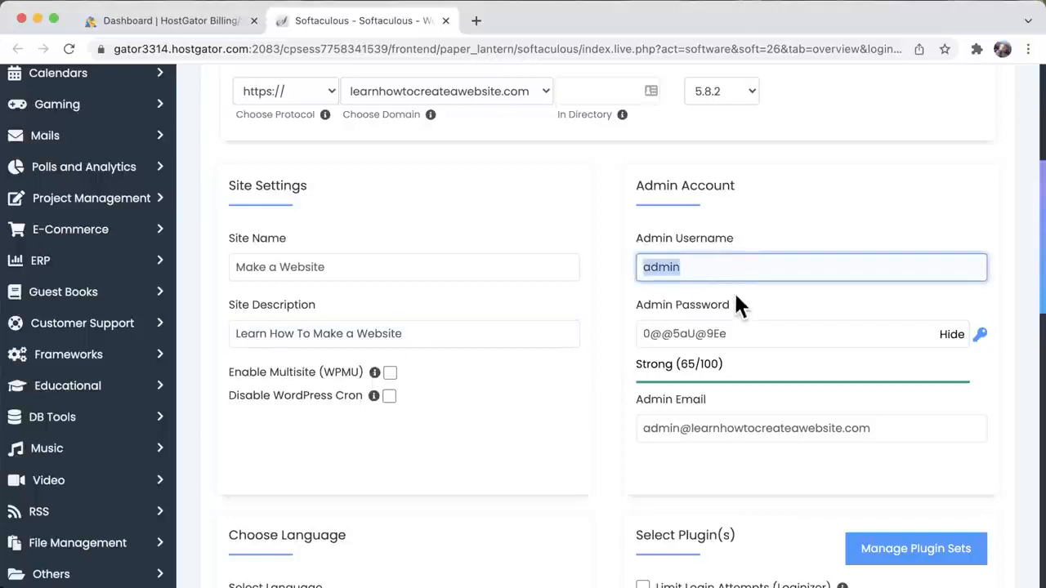
{"action": "type", "text": "Tyler"}
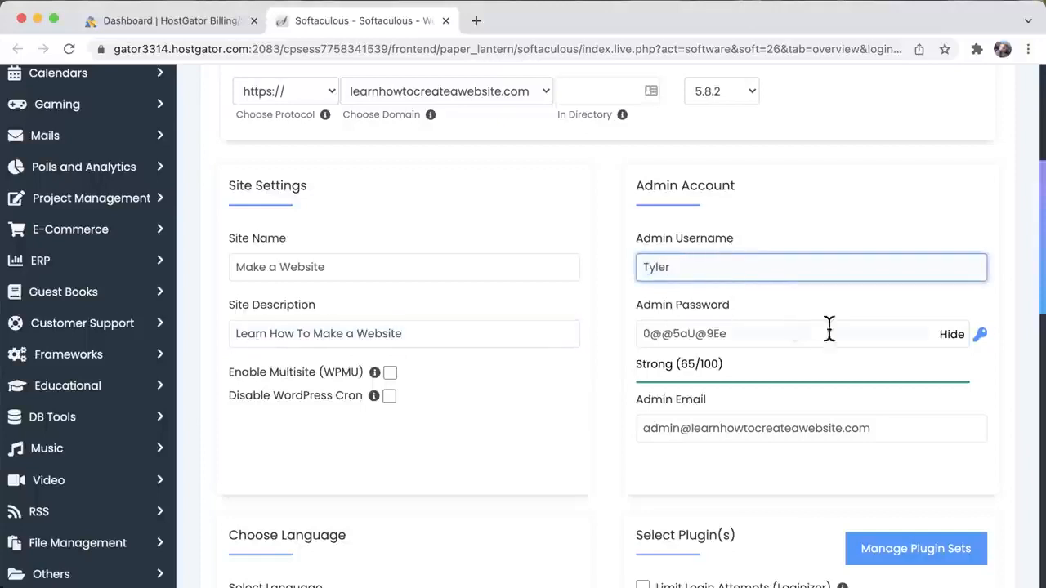
{"action": "left_click", "coordinate": [952, 334]}
{"action": "left_click", "coordinate": [882, 335]}
{"action": "key", "text": "super+a"}
{"action": "type", "text": "••••••••••••"}
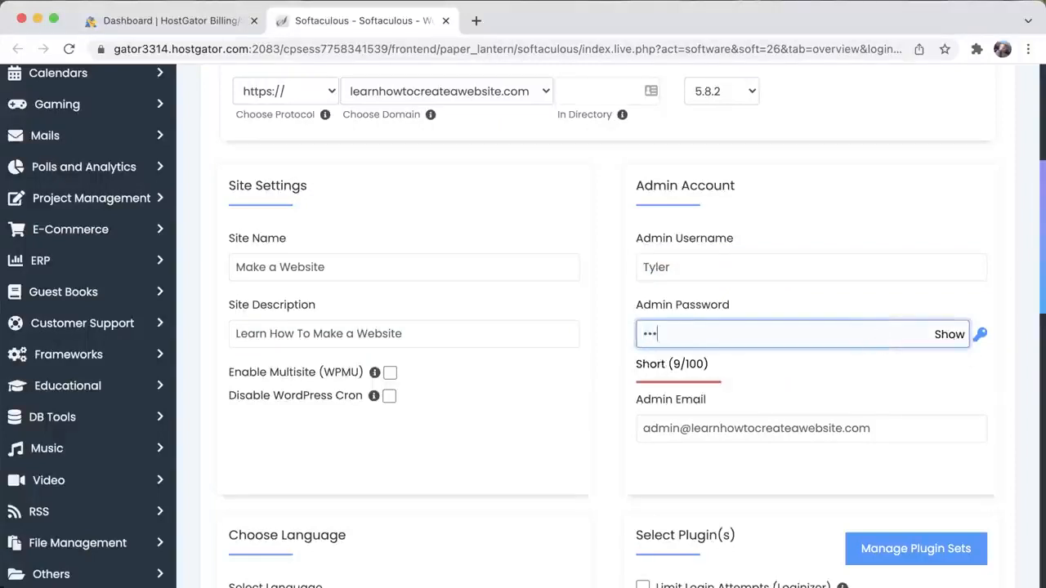
{"action": "left_click", "coordinate": [872, 425]}
{"action": "key", "text": "super+a"}
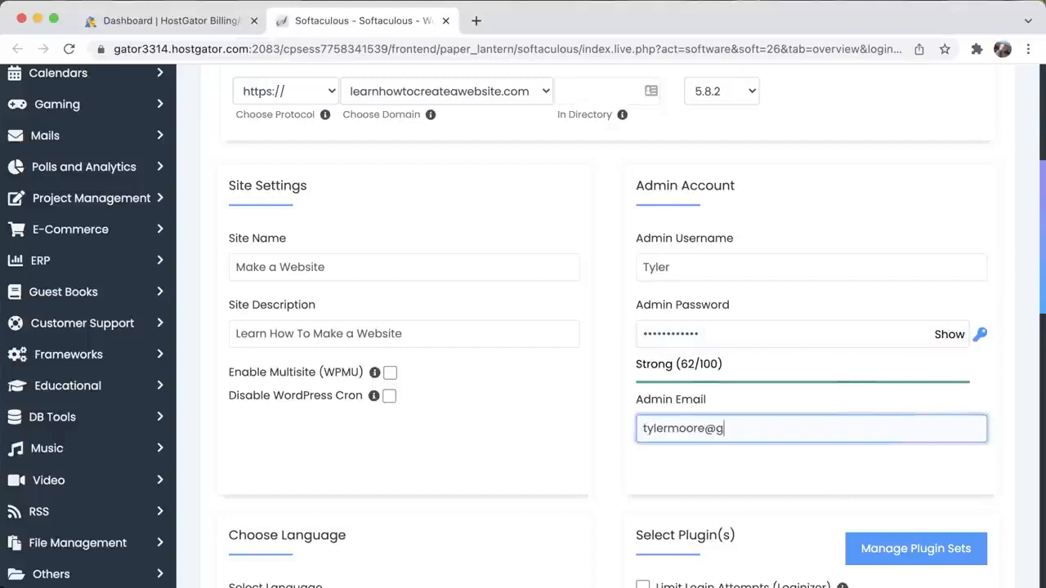
Step: Keep English as the site language and scroll down to the Install button
{"action": "scroll", "coordinate": [801, 482], "scroll_direction": "down", "scroll_amount": 1}
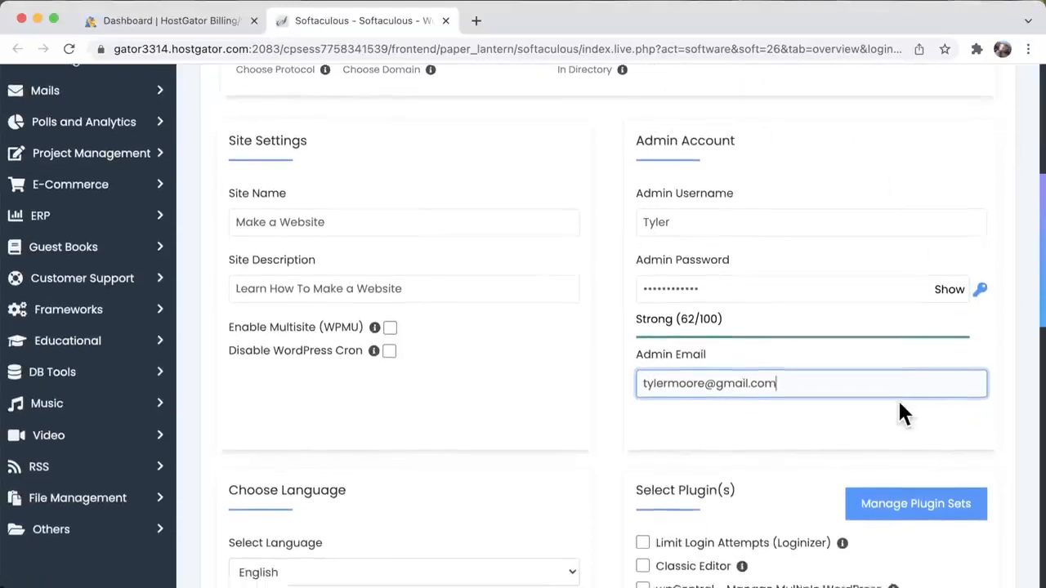
{"action": "scroll", "coordinate": [897, 409], "scroll_direction": "down", "scroll_amount": 5}
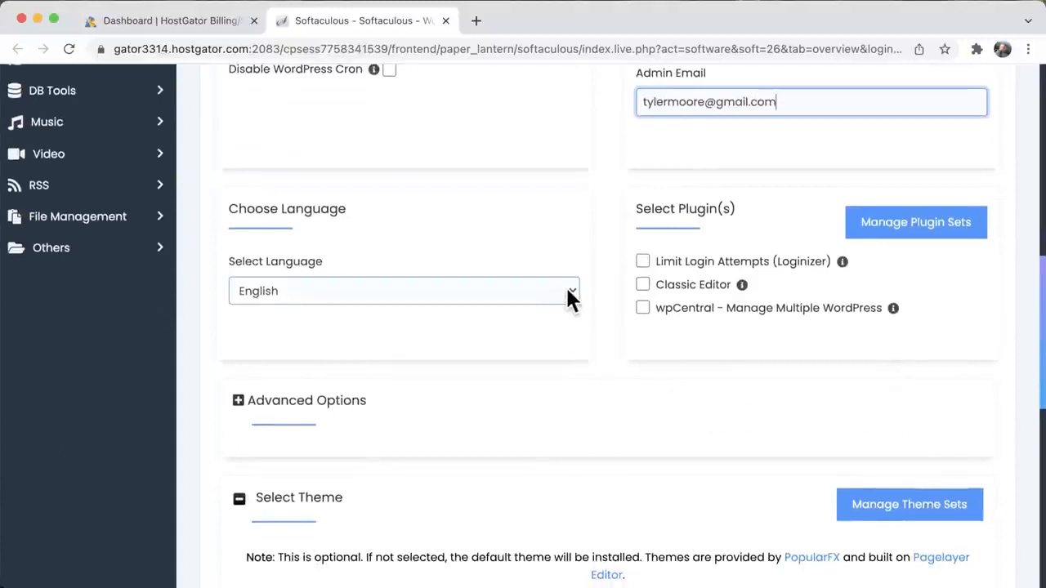
{"action": "left_click", "coordinate": [564, 292]}
{"action": "left_click", "coordinate": [560, 291]}
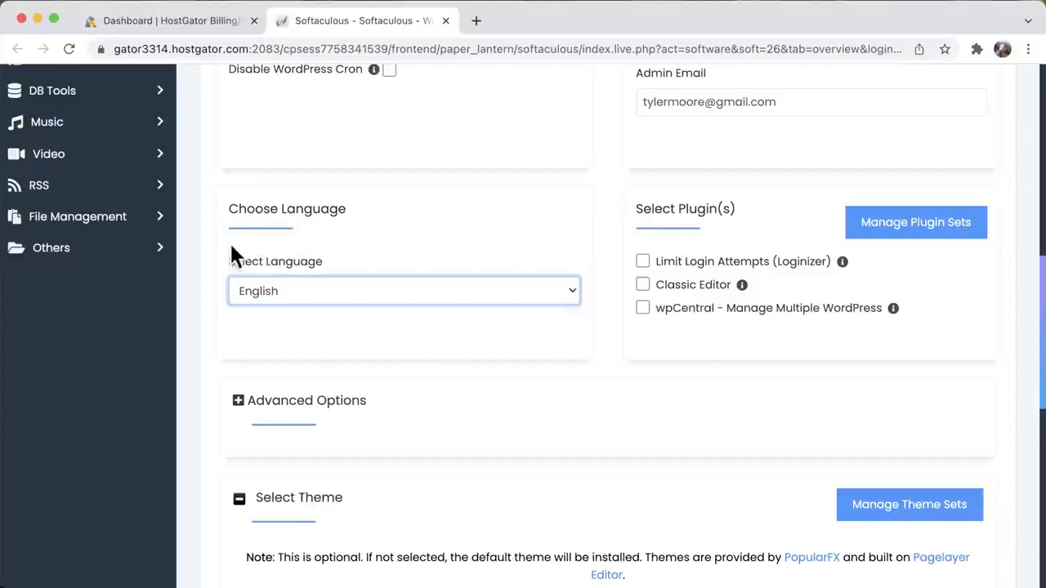
{"action": "scroll", "coordinate": [556, 394], "scroll_direction": "down", "scroll_amount": 10}
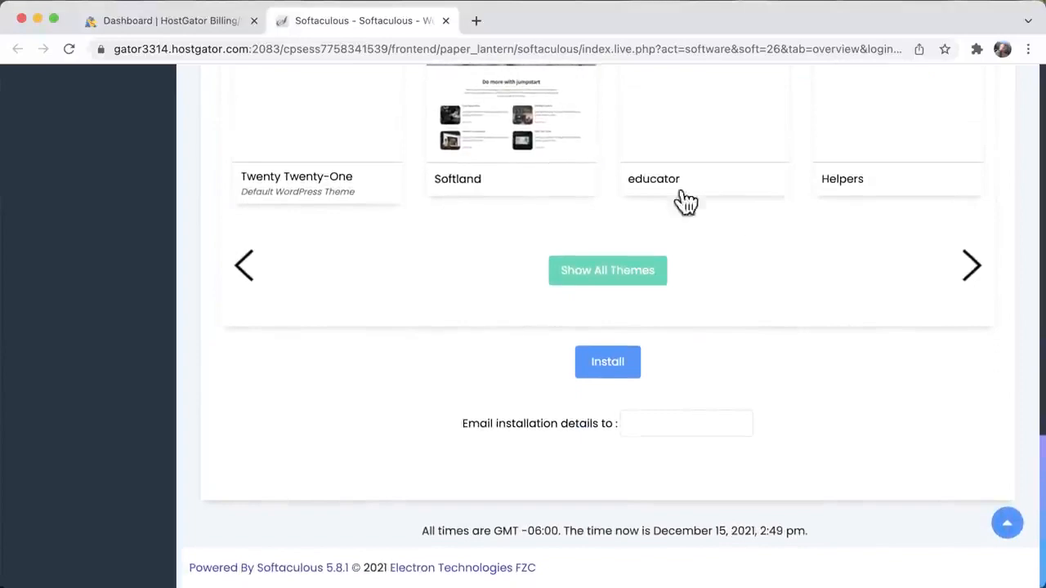
Step: Submit the WordPress installation and dismiss the LastPass prompt with Not now
{"action": "left_click", "coordinate": [605, 370]}
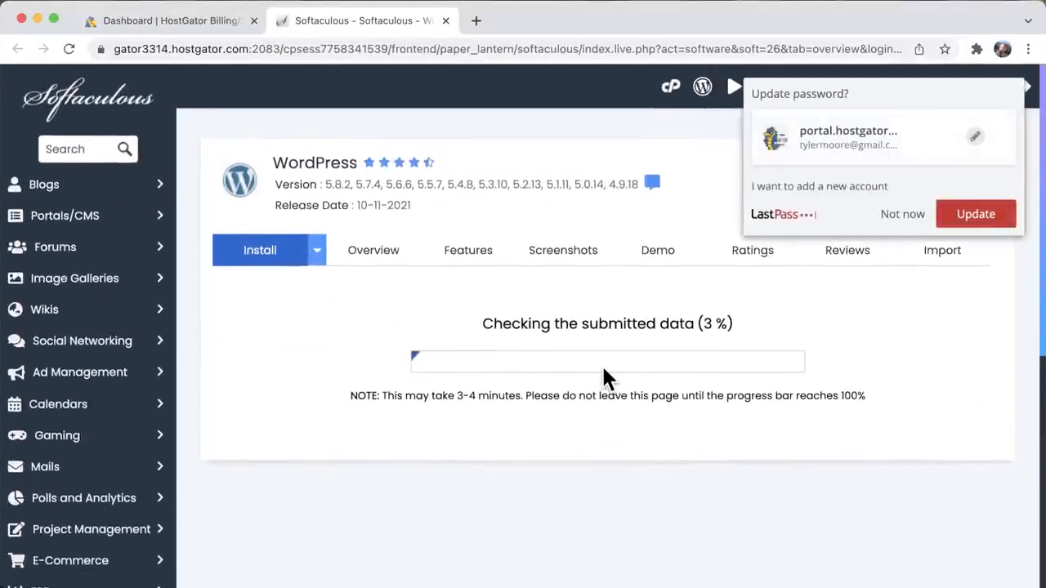
{"action": "left_click", "coordinate": [898, 216]}
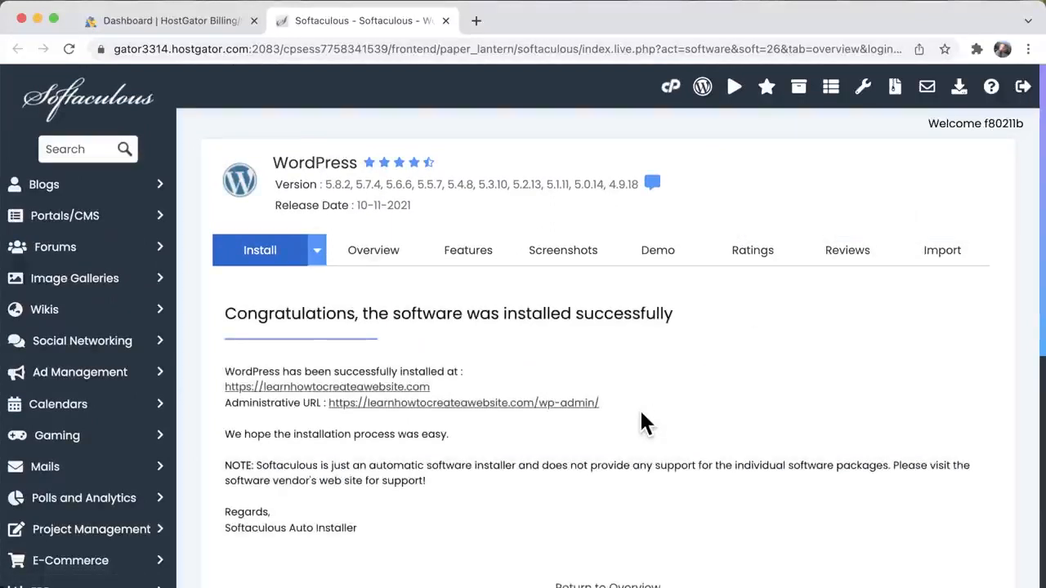
{"action": "left_click_drag", "start_coordinate": [226, 311], "coordinate": [686, 325]}
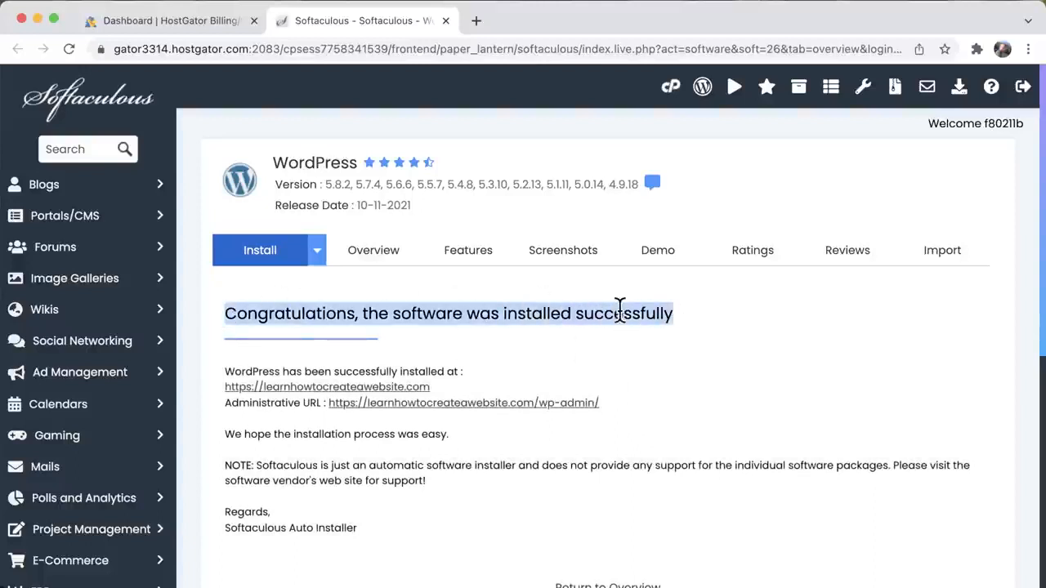
Step: Open the newly installed learnhowtocreateawebsite.com site from the installation results page
{"action": "left_click", "coordinate": [283, 387]}
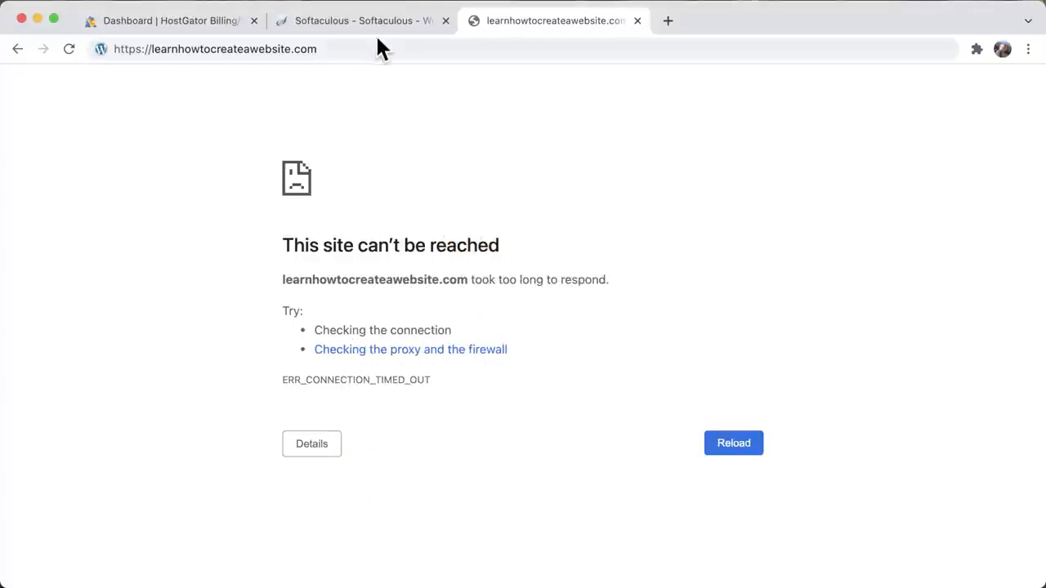
{"action": "left_click", "coordinate": [379, 26]}
{"action": "left_click", "coordinate": [682, 325]}
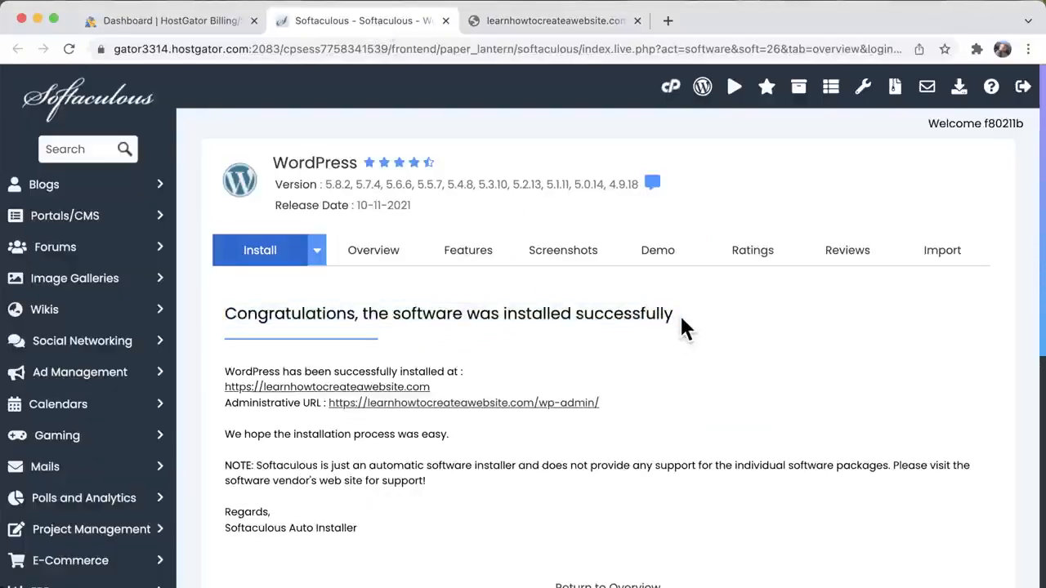
{"action": "scroll", "coordinate": [666, 306], "scroll_direction": "down", "scroll_amount": 3}
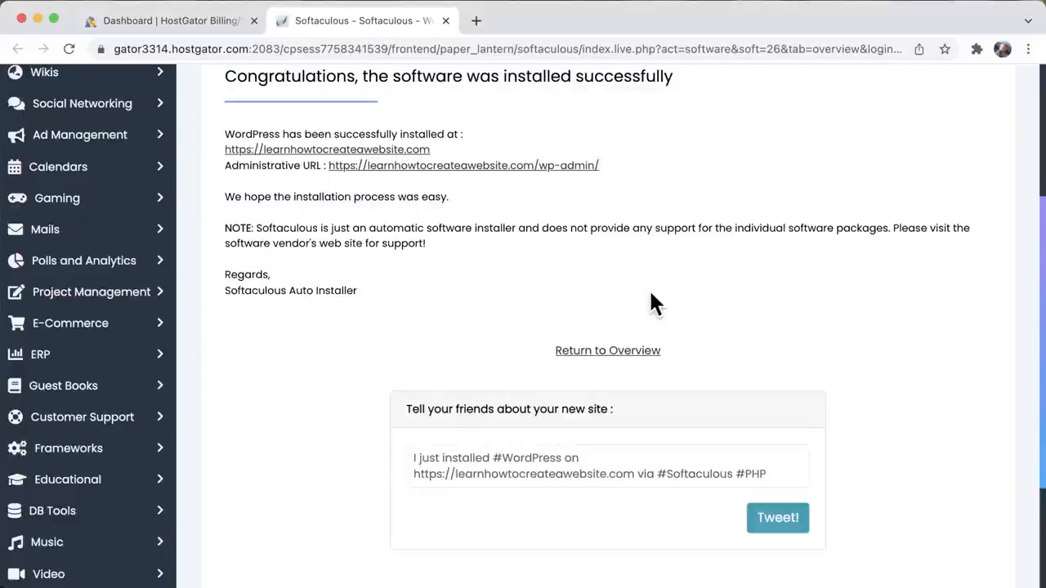
{"action": "scroll", "coordinate": [651, 295], "scroll_direction": "up", "scroll_amount": 1}
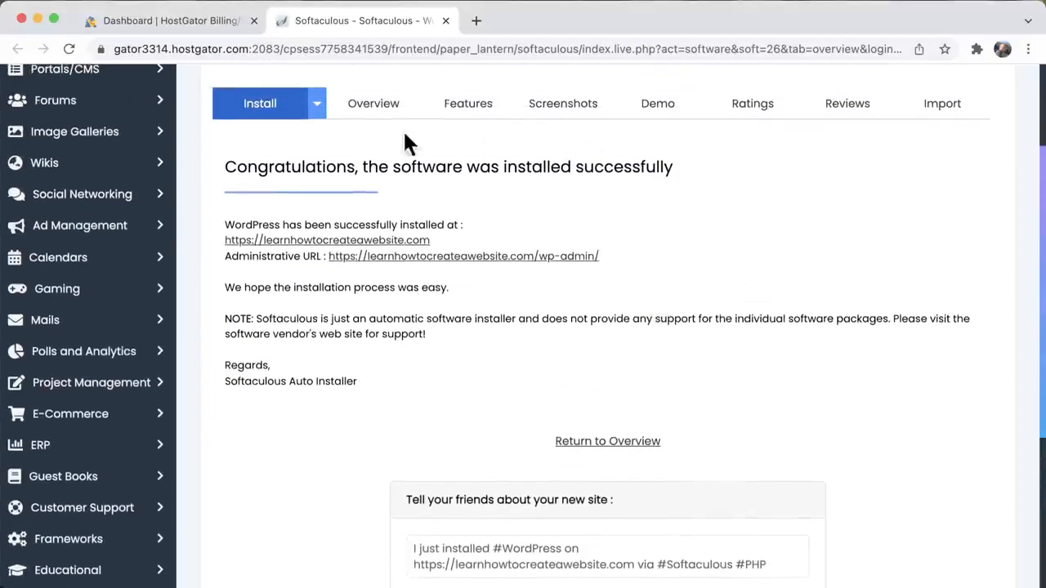
{"action": "left_click", "coordinate": [282, 240]}
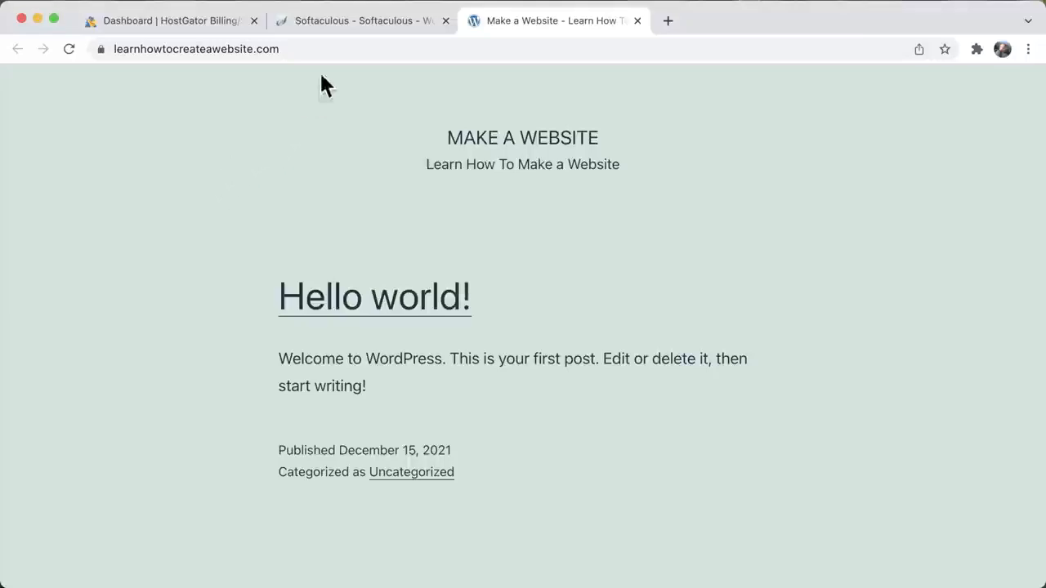
Step: Go to the site's /wp-admin address and log in with the admin username and password
{"action": "left_click", "coordinate": [336, 49]}
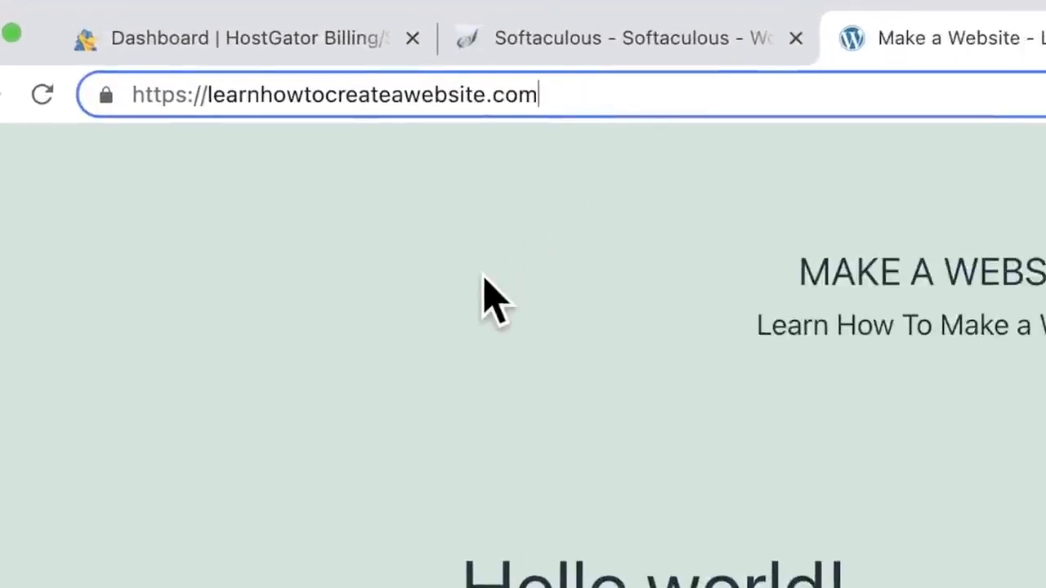
{"action": "type", "text": "/"}
{"action": "type", "text": "wp-adm"}
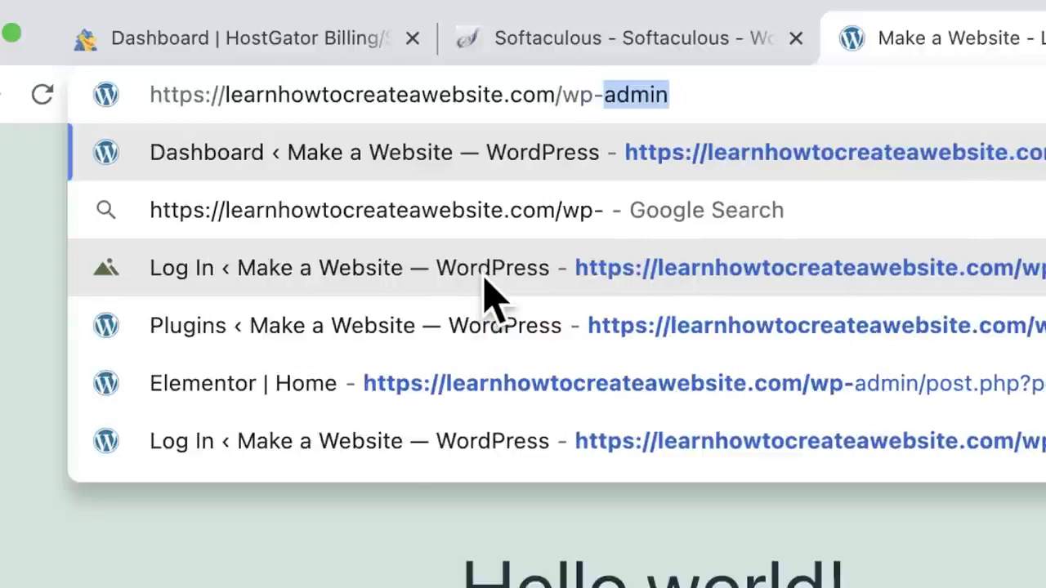
{"action": "type", "text": "in"}
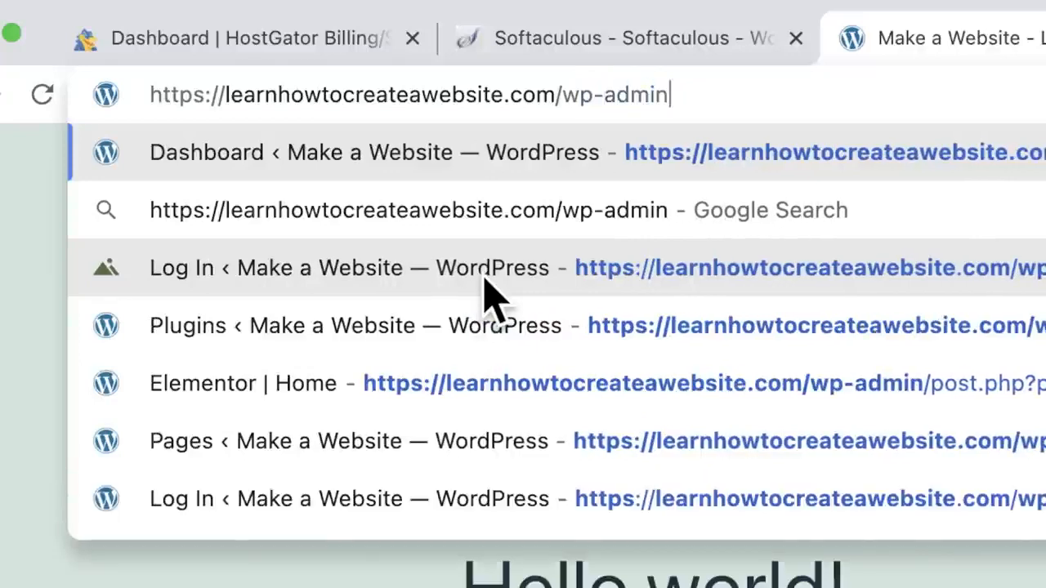
{"action": "key", "text": "Return"}
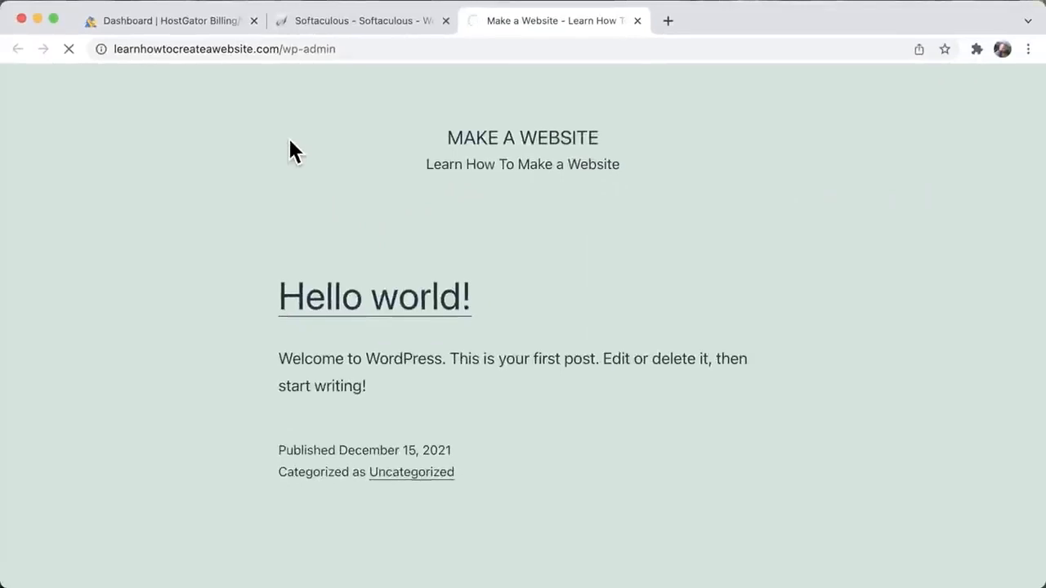
{"action": "type", "text": "Tyle"}
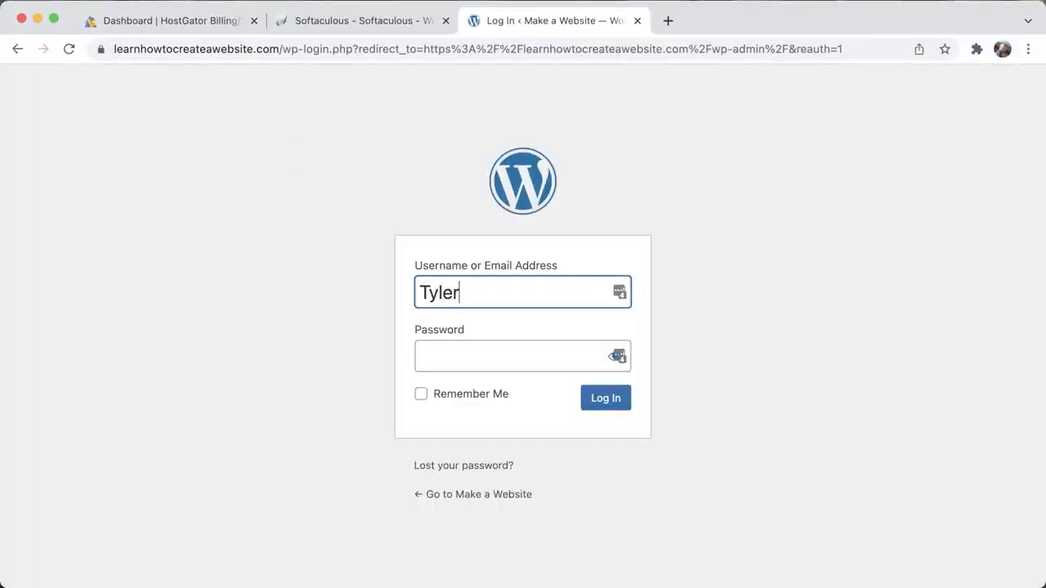
{"action": "type", "text": "r"}
{"action": "key", "text": "Tab"}
{"action": "type", "text": "******"}
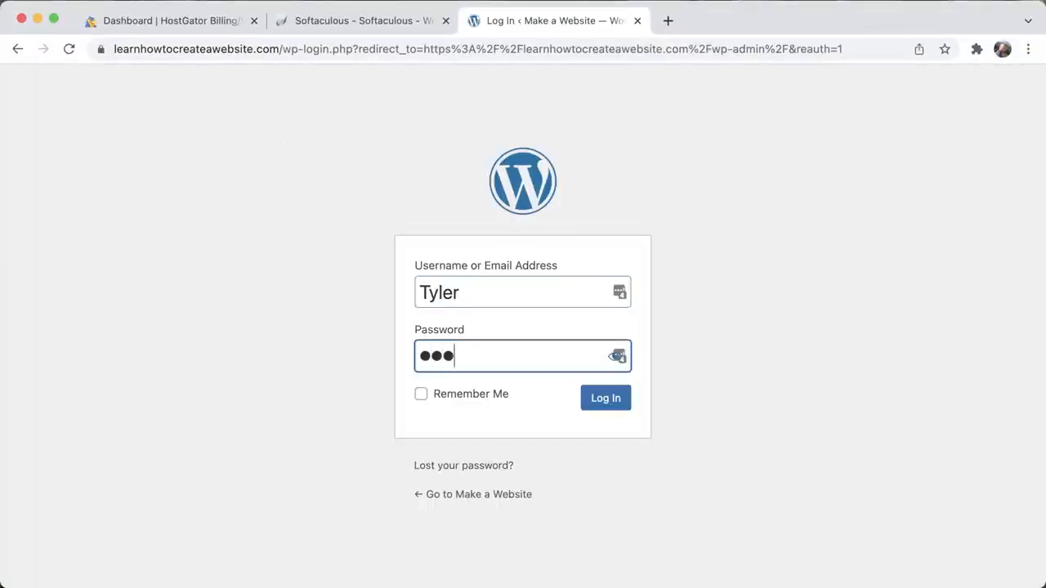
{"action": "left_click", "coordinate": [602, 409]}
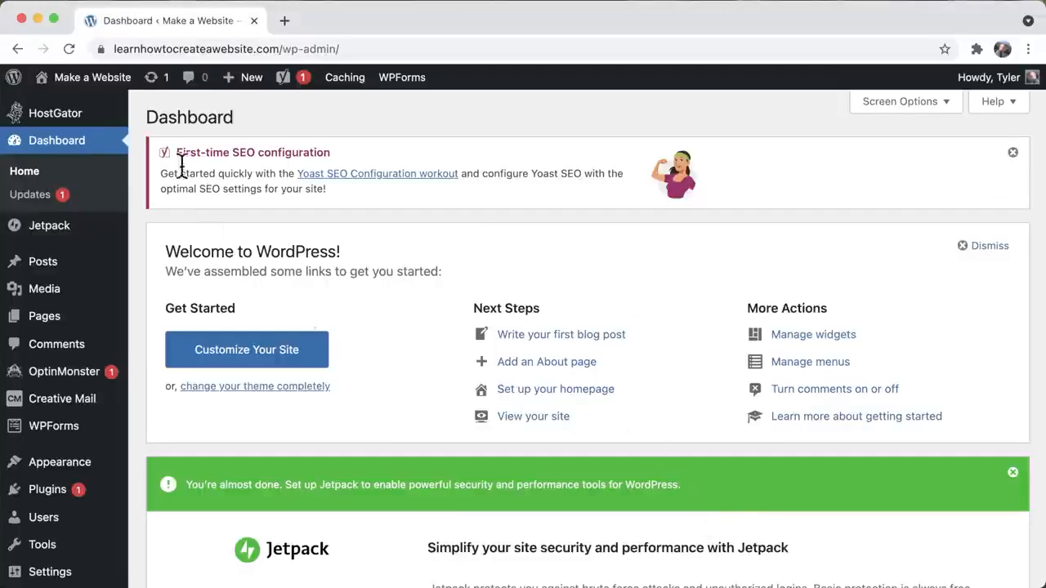
{"action": "left_click_drag", "start_coordinate": [155, 117], "coordinate": [265, 115]}
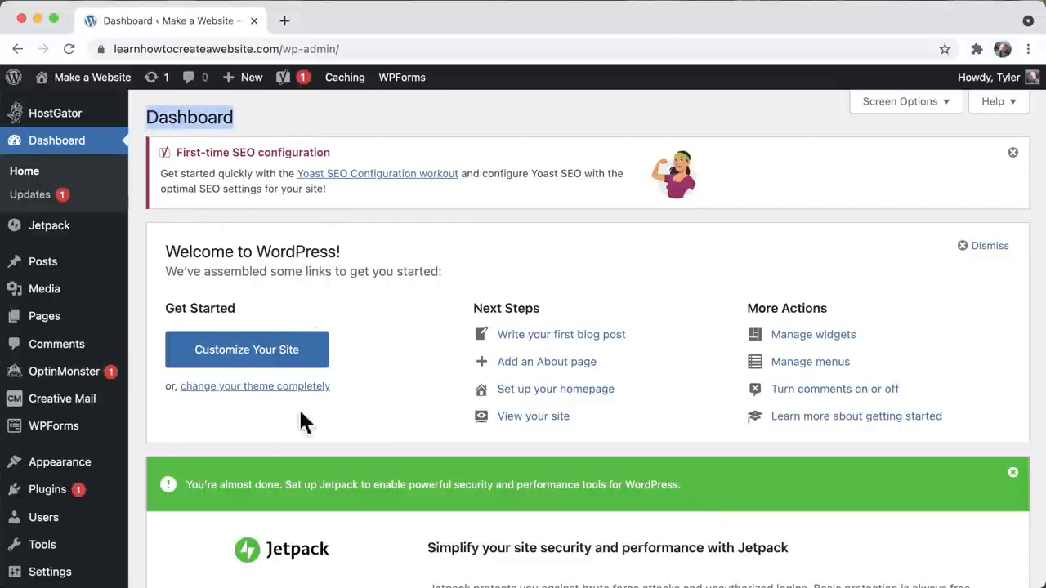
{"action": "left_click", "coordinate": [144, 119]}
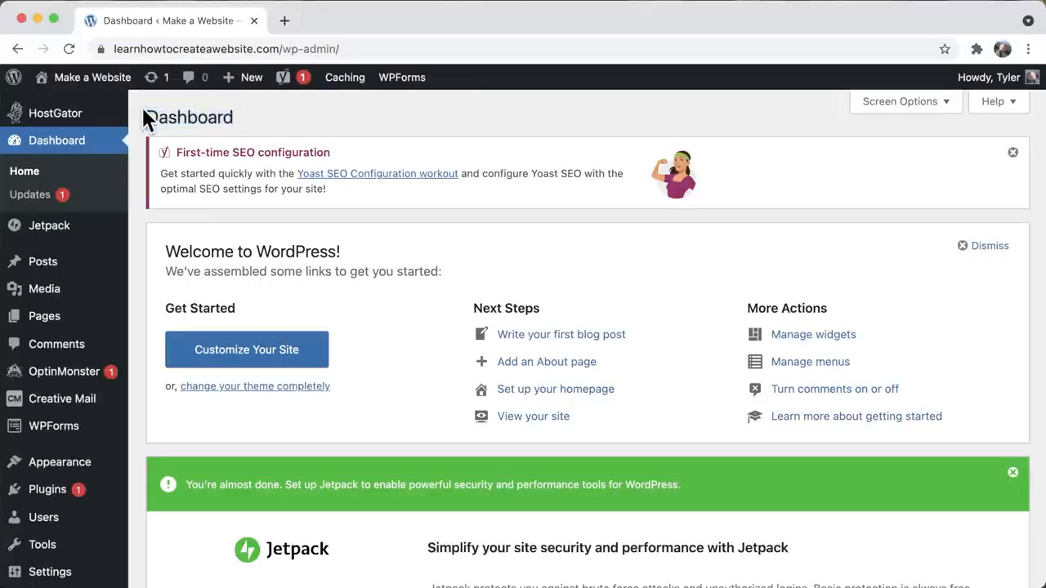
{"action": "left_click", "coordinate": [80, 78]}
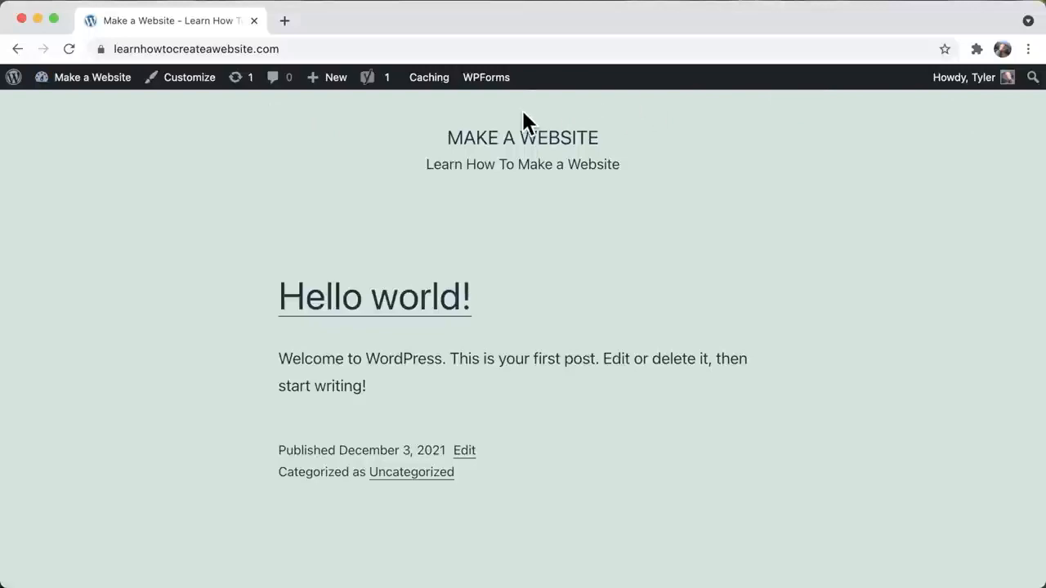
{"action": "left_click", "coordinate": [86, 79]}
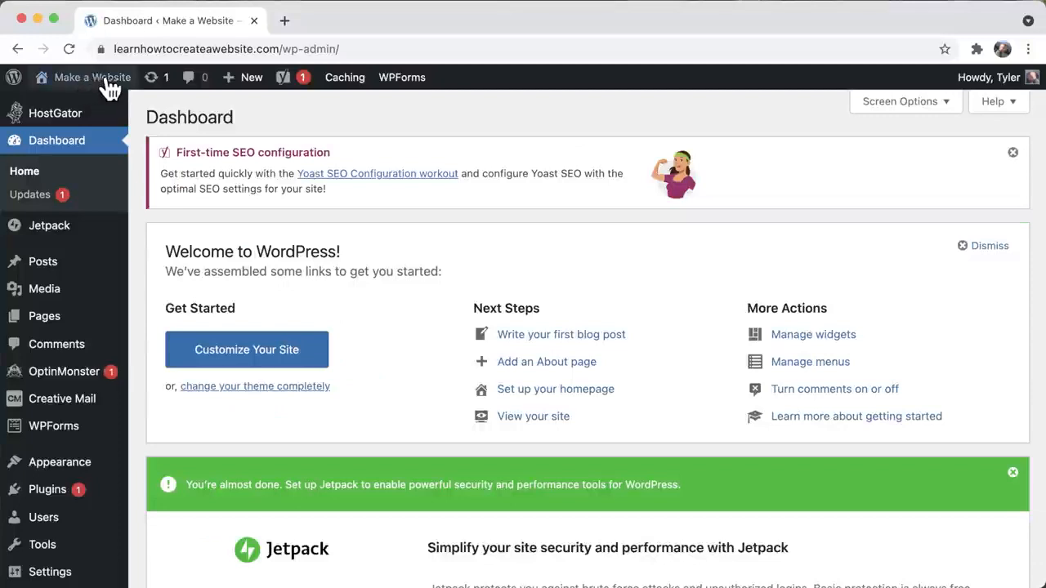
{"action": "mouse_move", "coordinate": [94, 85]}
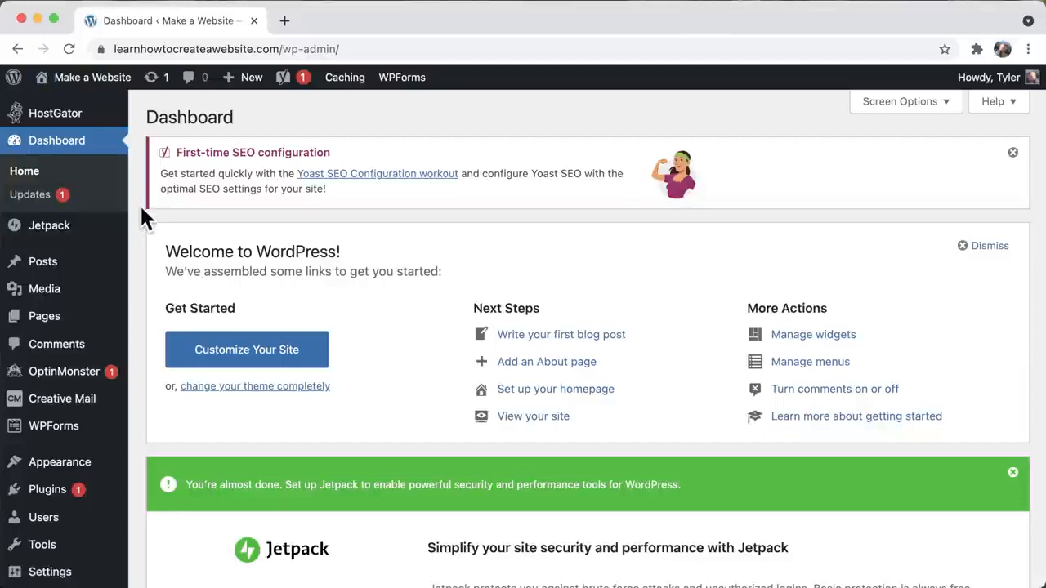
{"action": "scroll", "coordinate": [140, 204], "scroll_direction": "down", "scroll_amount": 10}
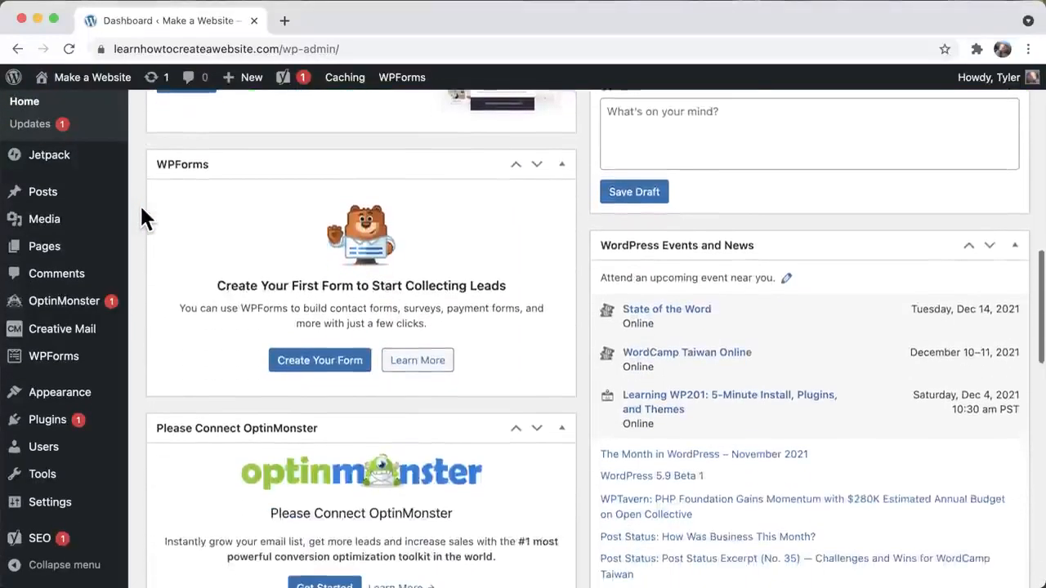
{"action": "scroll", "coordinate": [141, 209], "scroll_direction": "down", "scroll_amount": 8}
{"action": "scroll", "coordinate": [141, 209], "scroll_direction": "up", "scroll_amount": 5}
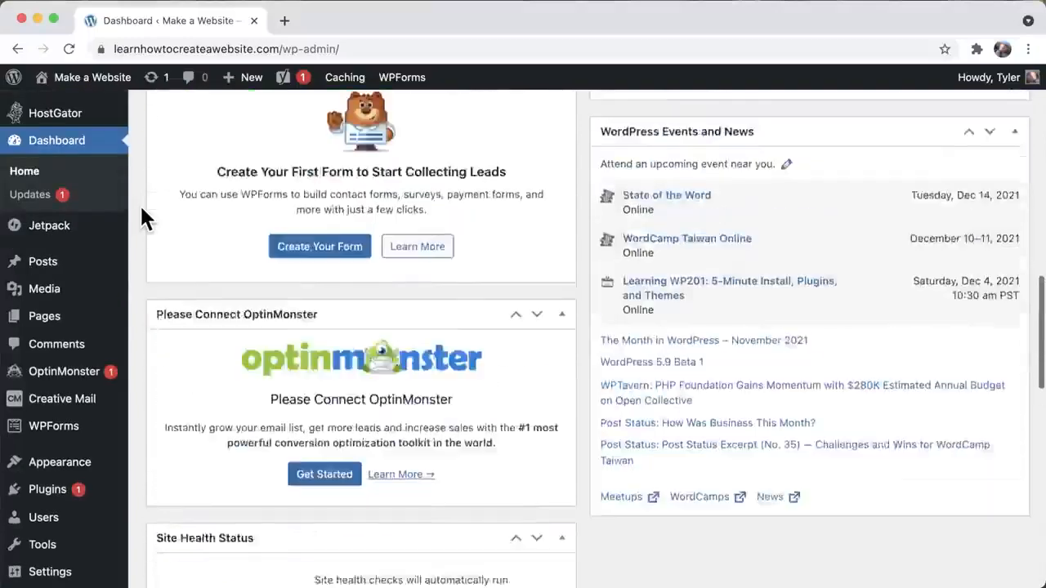
{"action": "scroll", "coordinate": [140, 209], "scroll_direction": "up", "scroll_amount": 10}
{"action": "scroll", "coordinate": [140, 209], "scroll_direction": "down", "scroll_amount": 2}
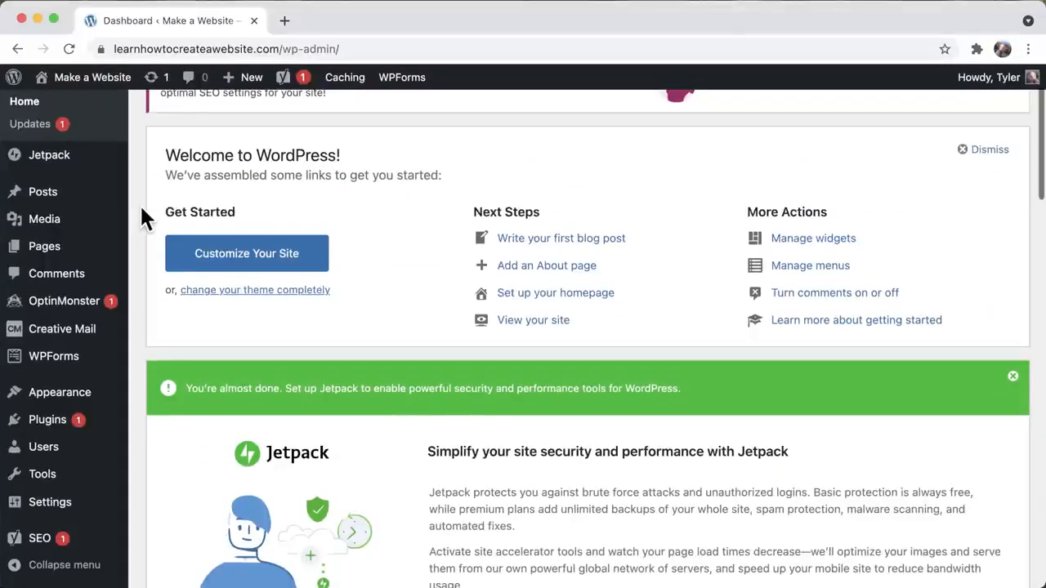
{"action": "scroll", "coordinate": [141, 209], "scroll_direction": "down", "scroll_amount": 3}
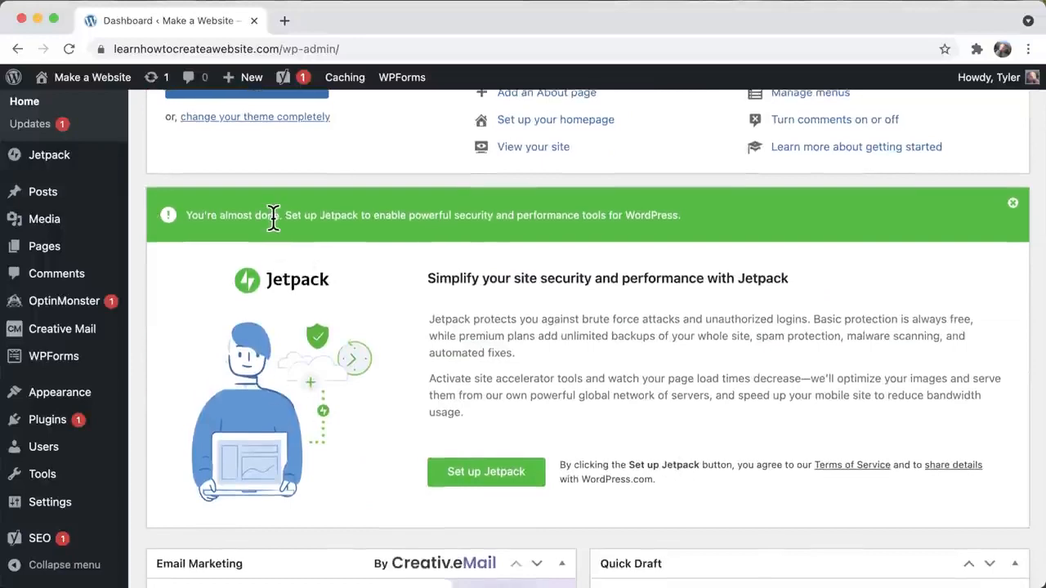
{"action": "scroll", "coordinate": [273, 219], "scroll_direction": "down", "scroll_amount": 5}
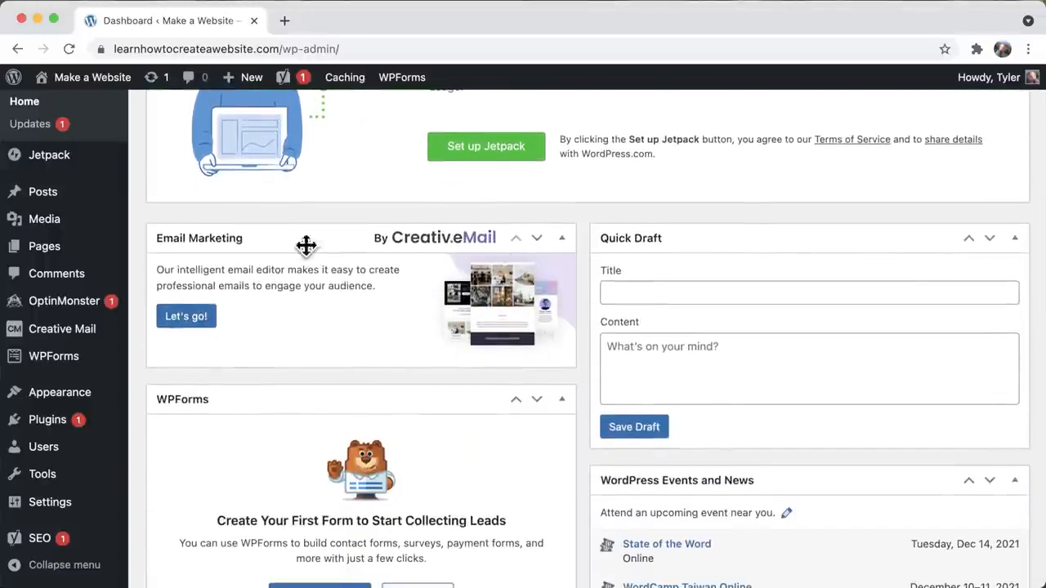
{"action": "scroll", "coordinate": [228, 327], "scroll_direction": "down", "scroll_amount": 4}
{"action": "scroll", "coordinate": [500, 247], "scroll_direction": "down", "scroll_amount": 5}
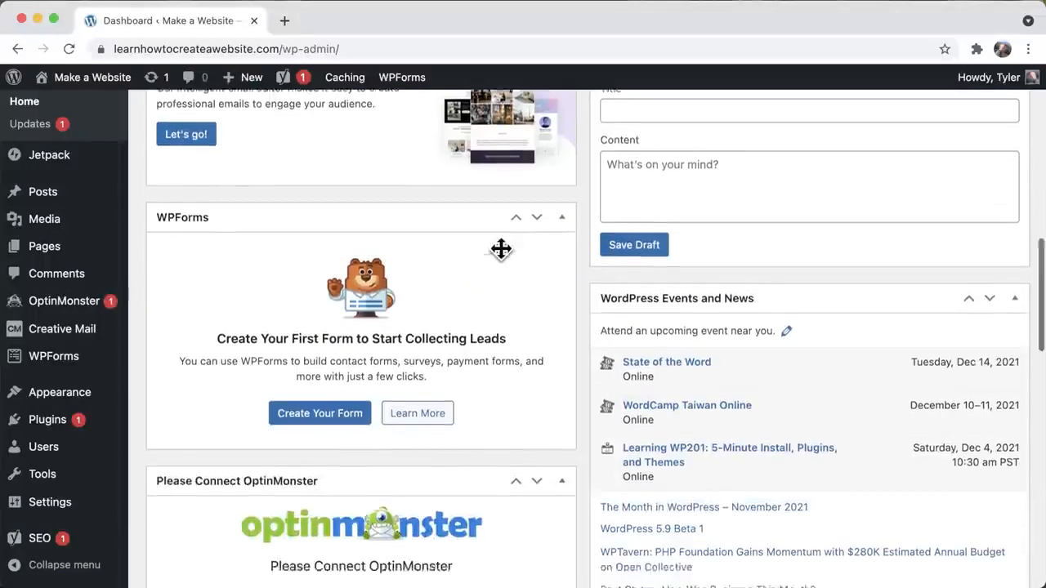
{"action": "scroll", "coordinate": [462, 356], "scroll_direction": "down", "scroll_amount": 8}
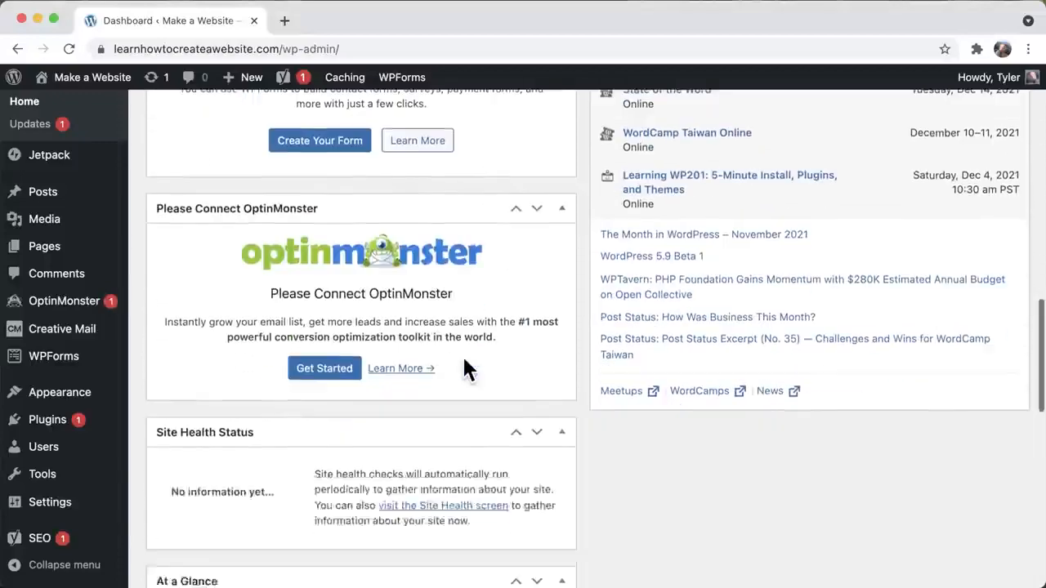
{"action": "scroll", "coordinate": [461, 355], "scroll_direction": "up", "scroll_amount": 20}
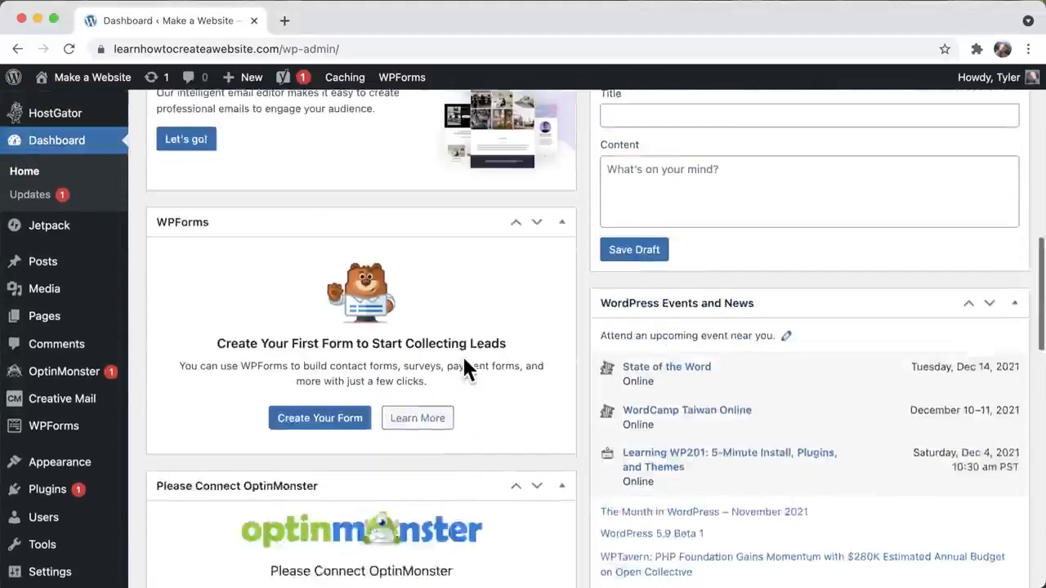
{"action": "scroll", "coordinate": [465, 360], "scroll_direction": "up", "scroll_amount": 1}
{"action": "scroll", "coordinate": [464, 360], "scroll_direction": "down", "scroll_amount": 2}
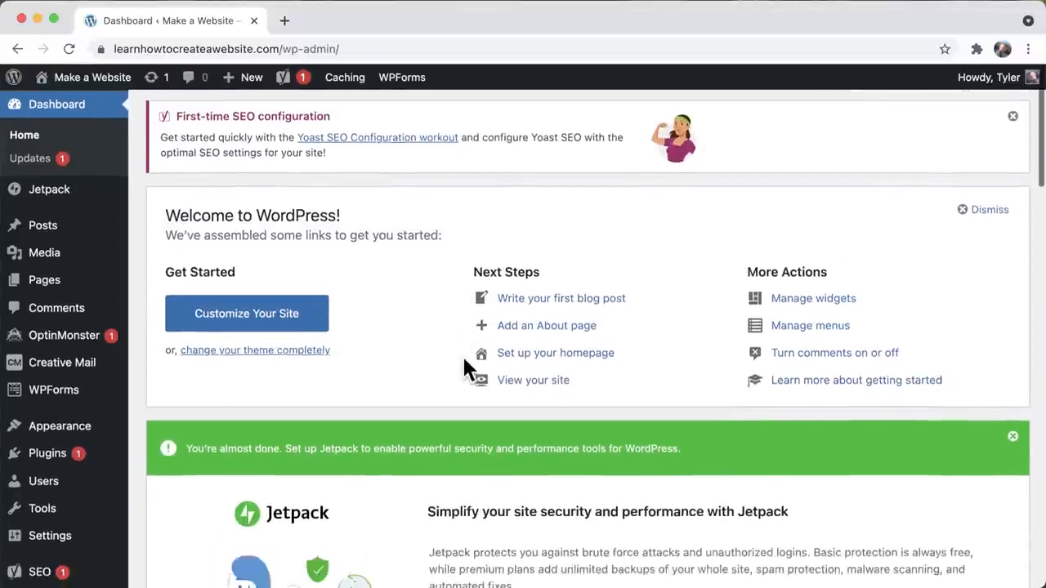
{"action": "scroll", "coordinate": [464, 359], "scroll_direction": "up", "scroll_amount": 2}
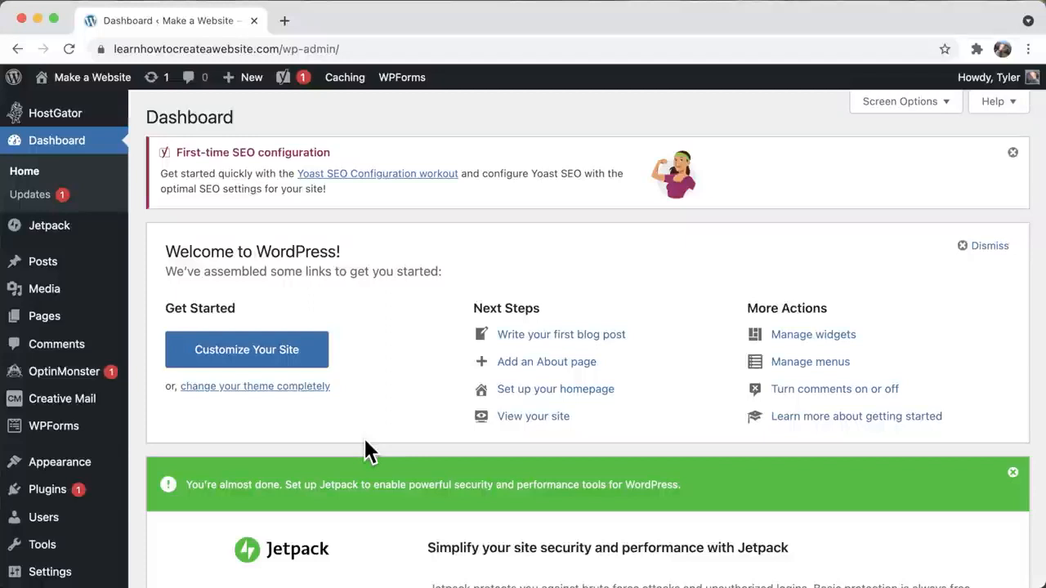
{"action": "scroll", "coordinate": [364, 441], "scroll_direction": "down", "scroll_amount": 1}
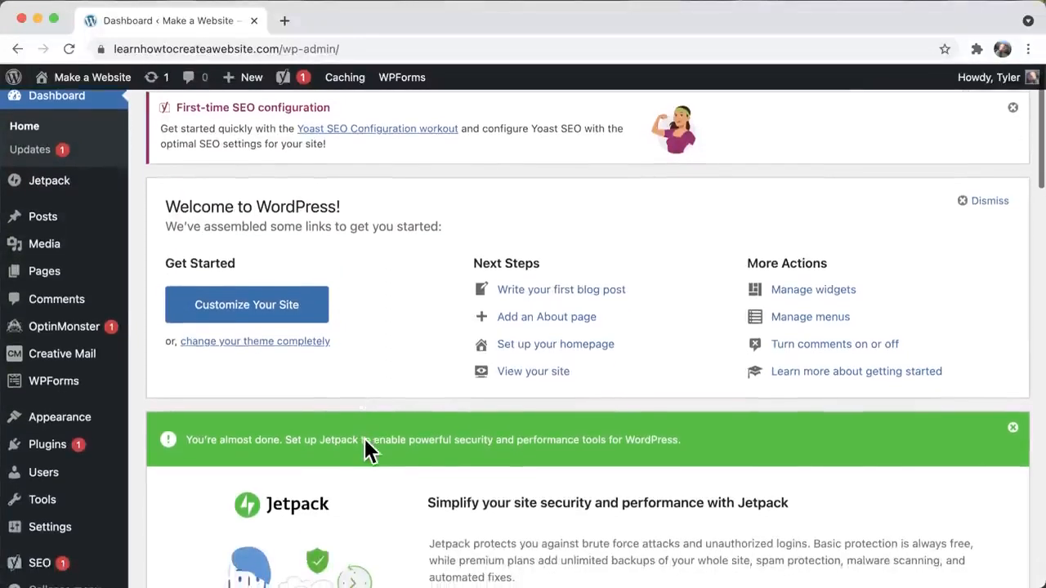
{"action": "scroll", "coordinate": [364, 436], "scroll_direction": "up", "scroll_amount": 1}
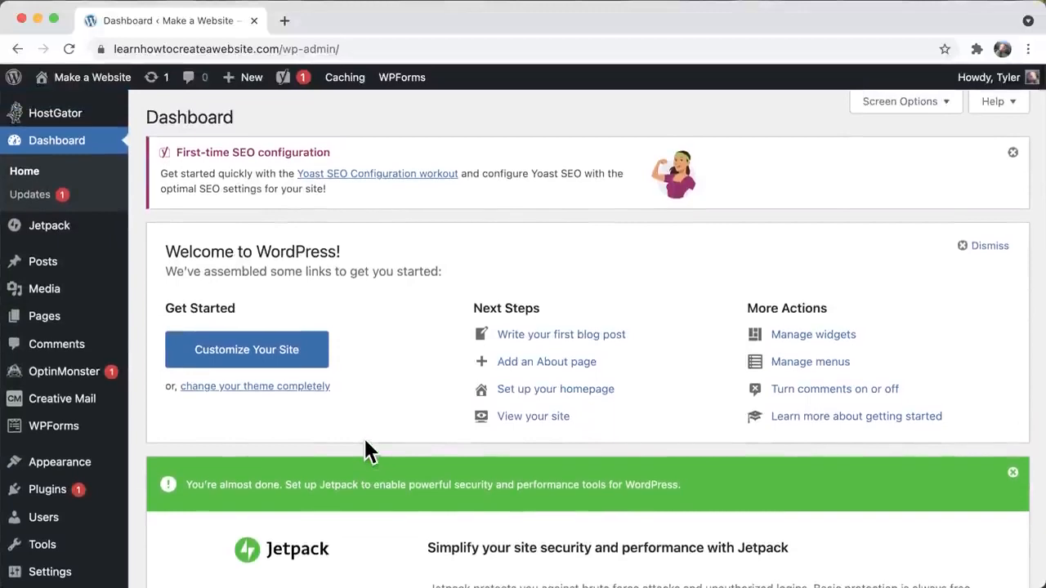
{"action": "scroll", "coordinate": [364, 443], "scroll_direction": "down", "scroll_amount": 2}
{"action": "scroll", "coordinate": [364, 443], "scroll_direction": "up", "scroll_amount": 2}
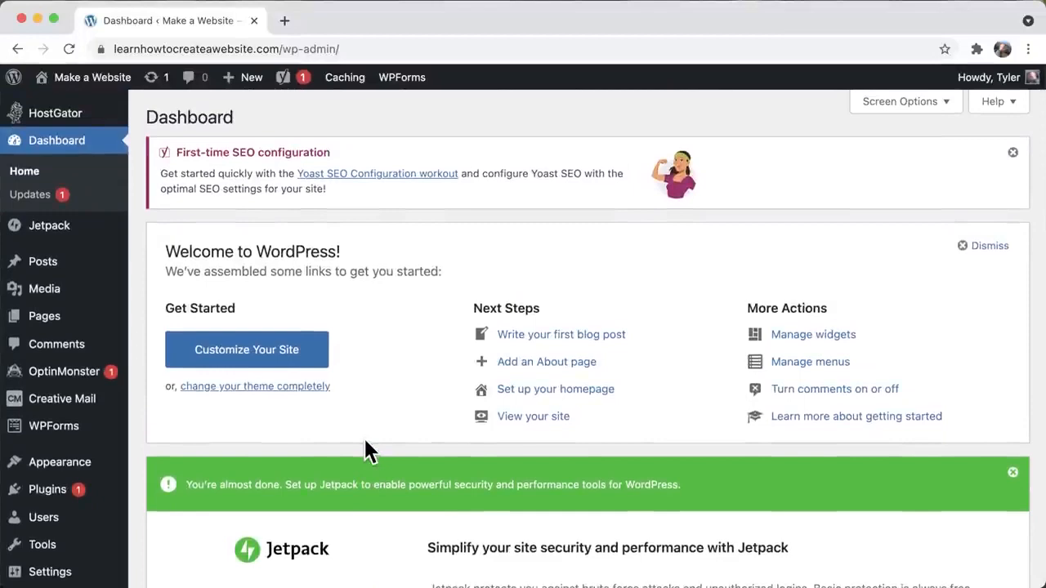
{"action": "scroll", "coordinate": [364, 441], "scroll_direction": "down", "scroll_amount": 5}
{"action": "scroll", "coordinate": [392, 286], "scroll_direction": "down", "scroll_amount": 2}
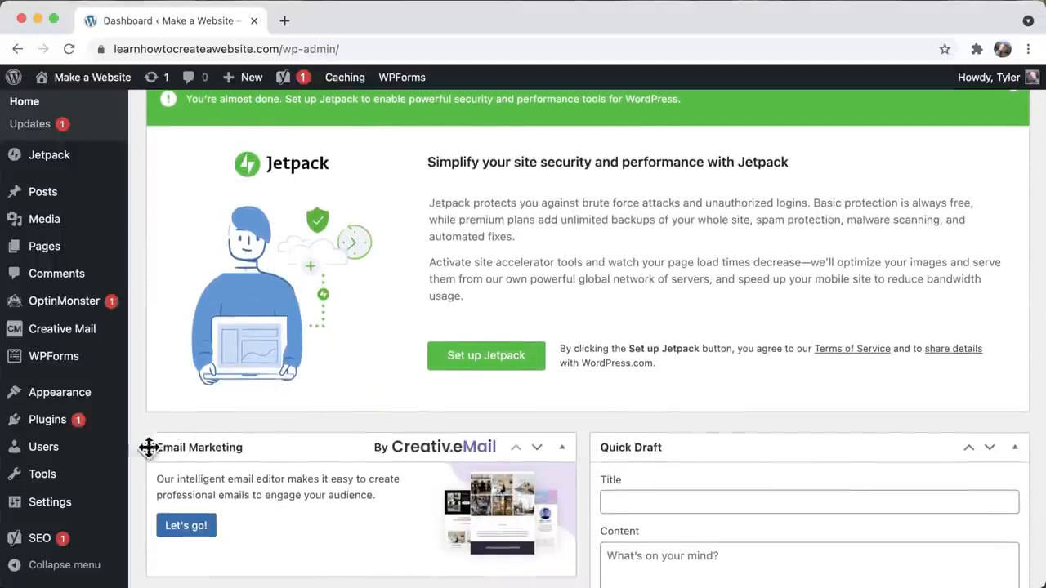
Step: Deactivate all preinstalled plugins with the Deactivate bulk action
{"action": "left_click", "coordinate": [65, 421]}
{"action": "scroll", "coordinate": [307, 392], "scroll_direction": "down", "scroll_amount": 5}
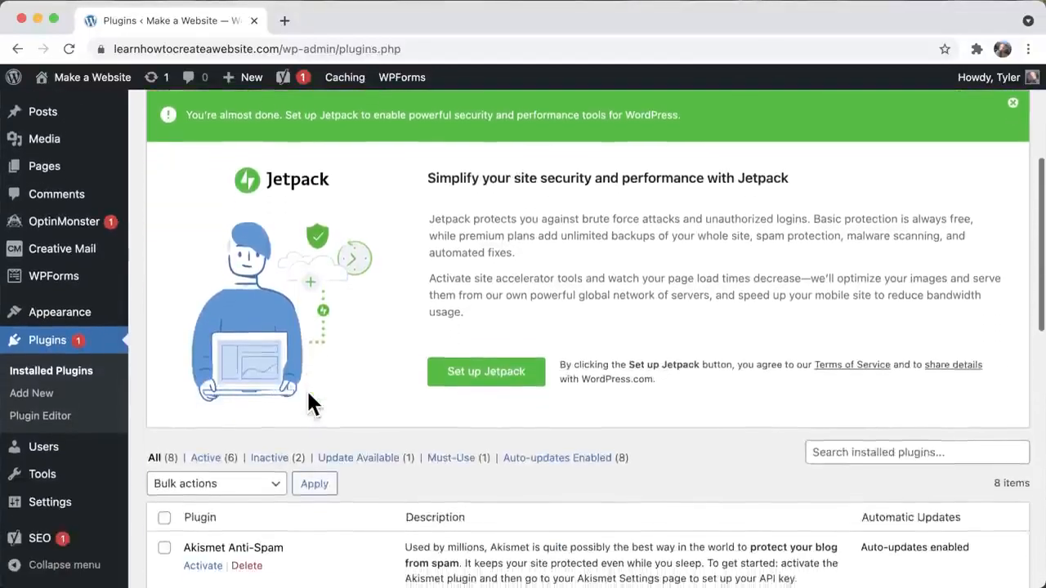
{"action": "scroll", "coordinate": [310, 400], "scroll_direction": "down", "scroll_amount": 5}
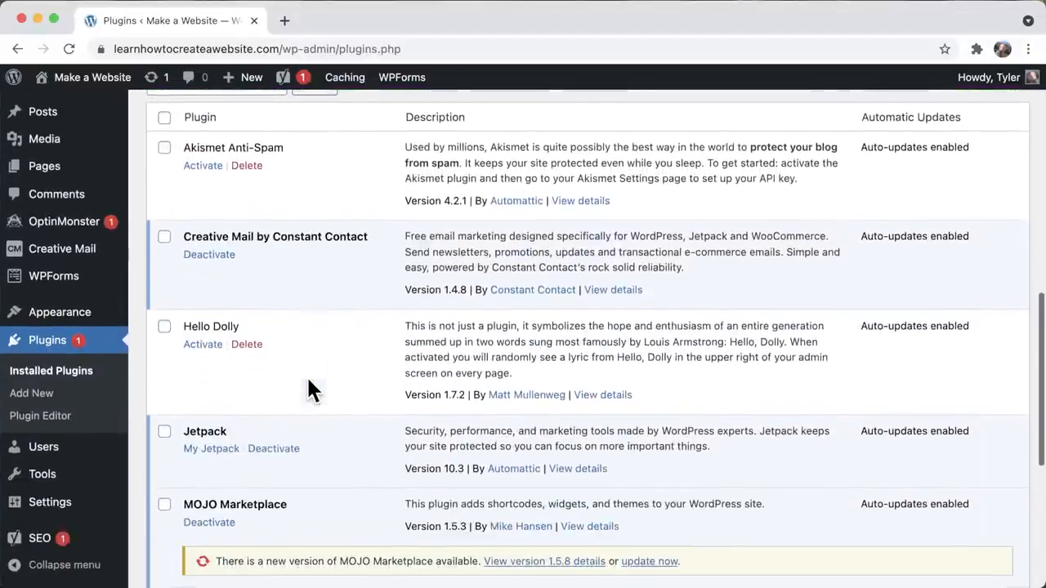
{"action": "scroll", "coordinate": [279, 457], "scroll_direction": "up", "scroll_amount": 2}
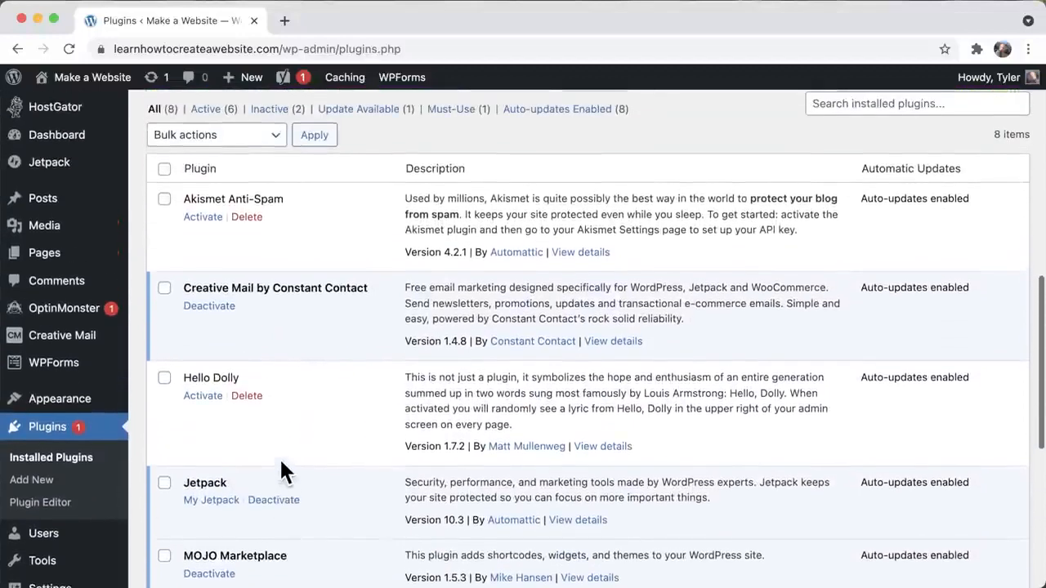
{"action": "left_click", "coordinate": [165, 169]}
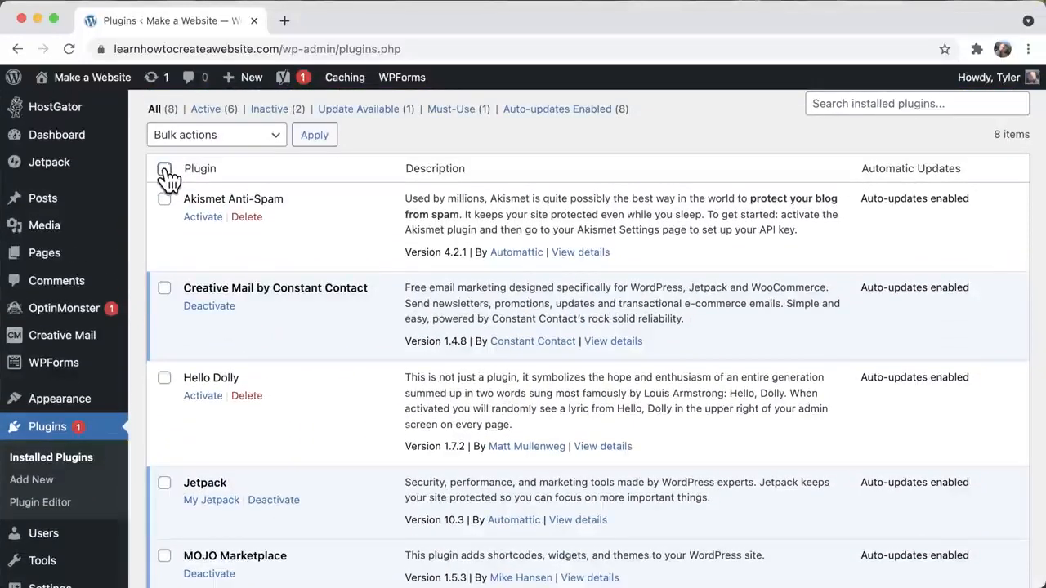
{"action": "left_click", "coordinate": [268, 141]}
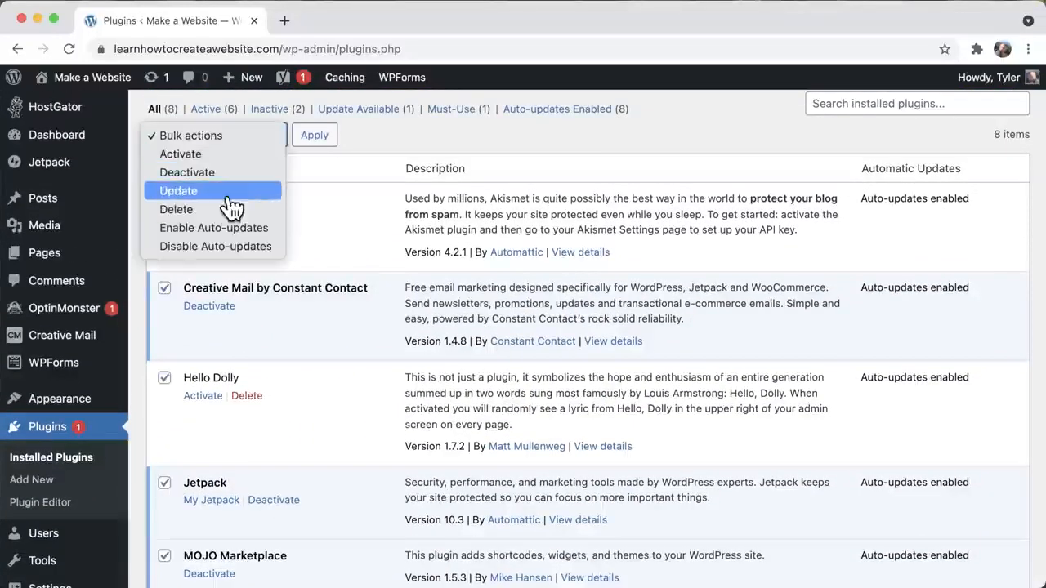
{"action": "left_click", "coordinate": [245, 172]}
{"action": "left_click", "coordinate": [317, 137]}
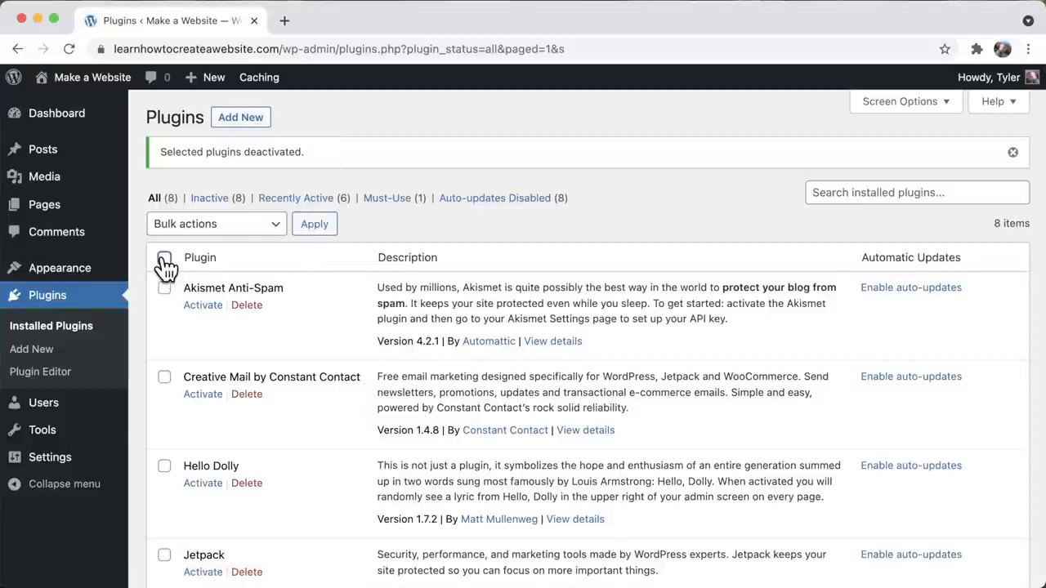
Step: Delete all eight deactivated plugins in bulk, confirm, and go back to the Dashboard
{"action": "left_click", "coordinate": [268, 229]}
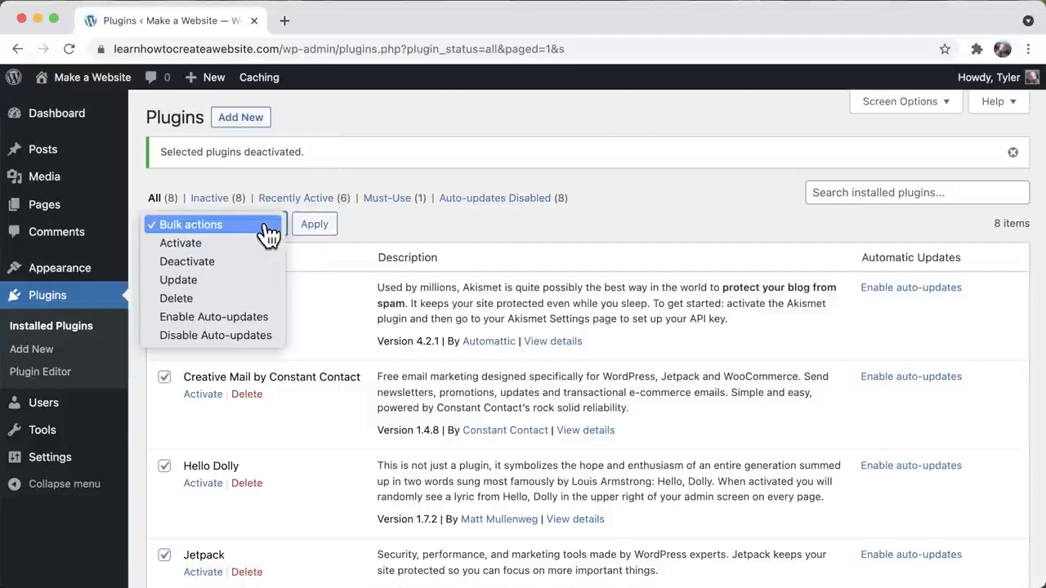
{"action": "left_click", "coordinate": [239, 300]}
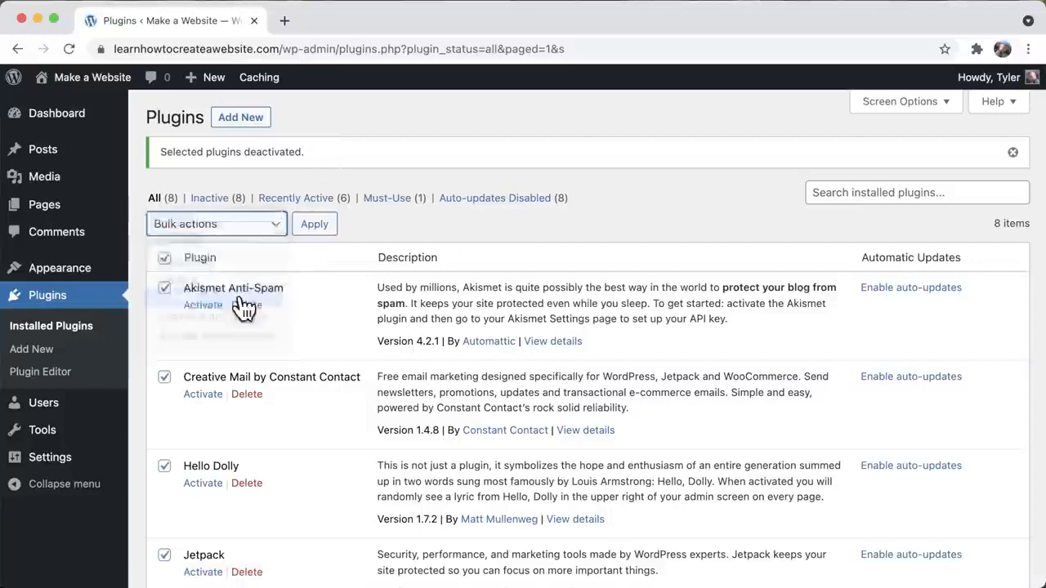
{"action": "left_click", "coordinate": [322, 223]}
{"action": "left_click", "coordinate": [650, 157]}
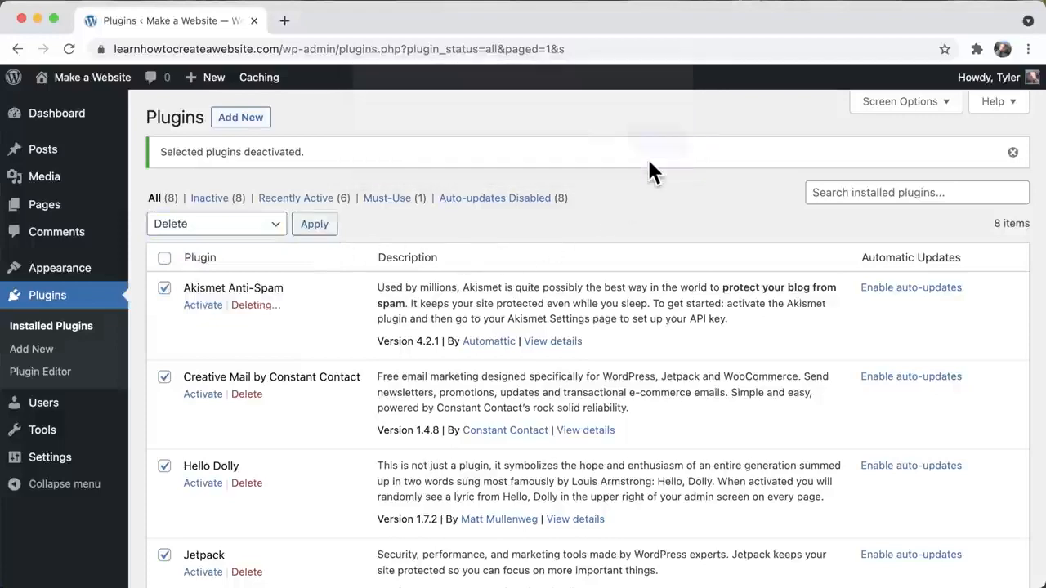
{"action": "scroll", "coordinate": [513, 264], "scroll_direction": "down", "scroll_amount": 2}
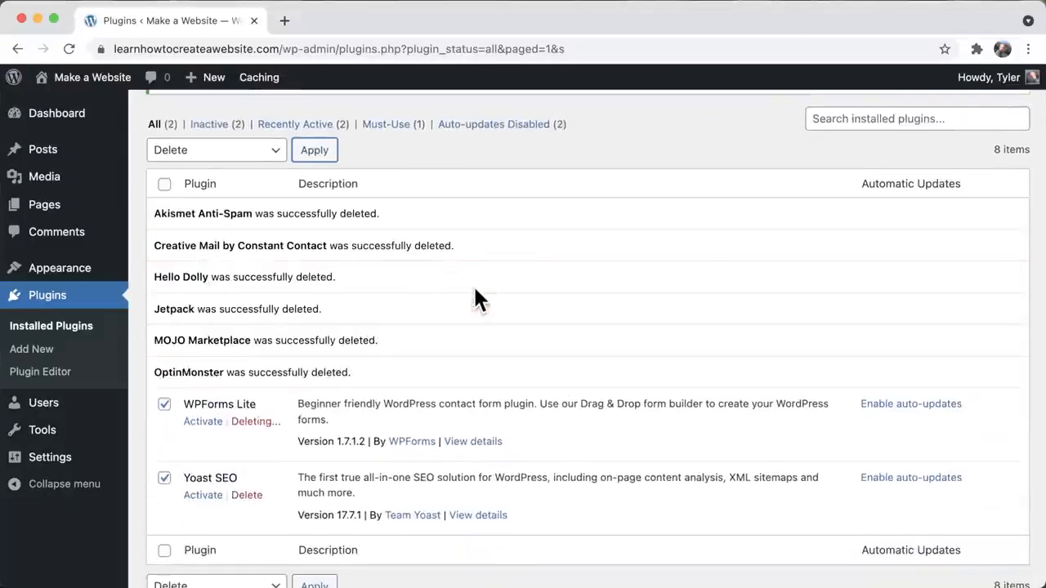
{"action": "left_click", "coordinate": [95, 118]}
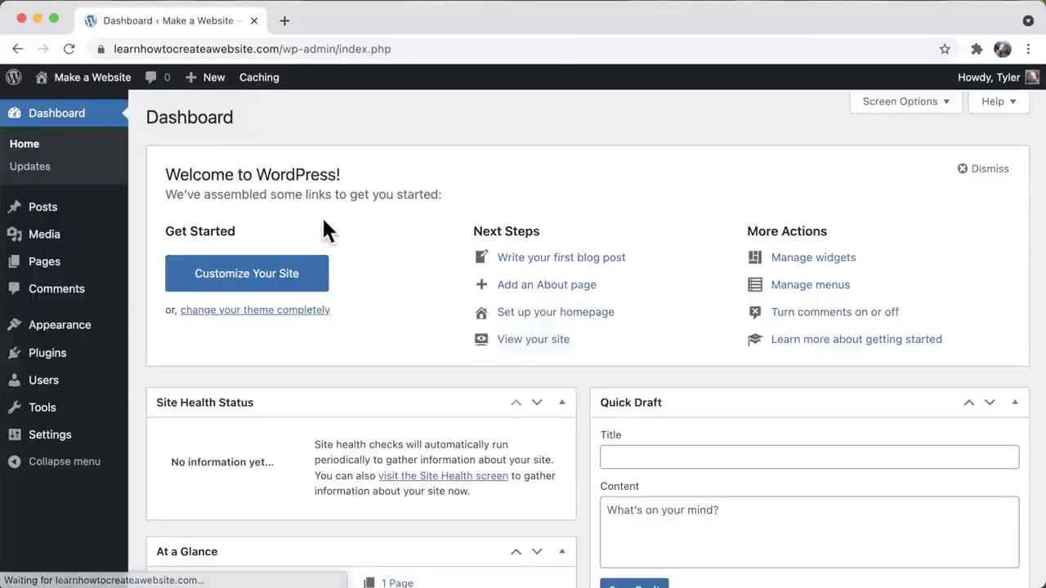
Step: Trash the Hello world! post, then delete it permanently from the Trash view
{"action": "scroll", "coordinate": [322, 226], "scroll_direction": "down", "scroll_amount": 6}
{"action": "scroll", "coordinate": [327, 229], "scroll_direction": "up", "scroll_amount": 6}
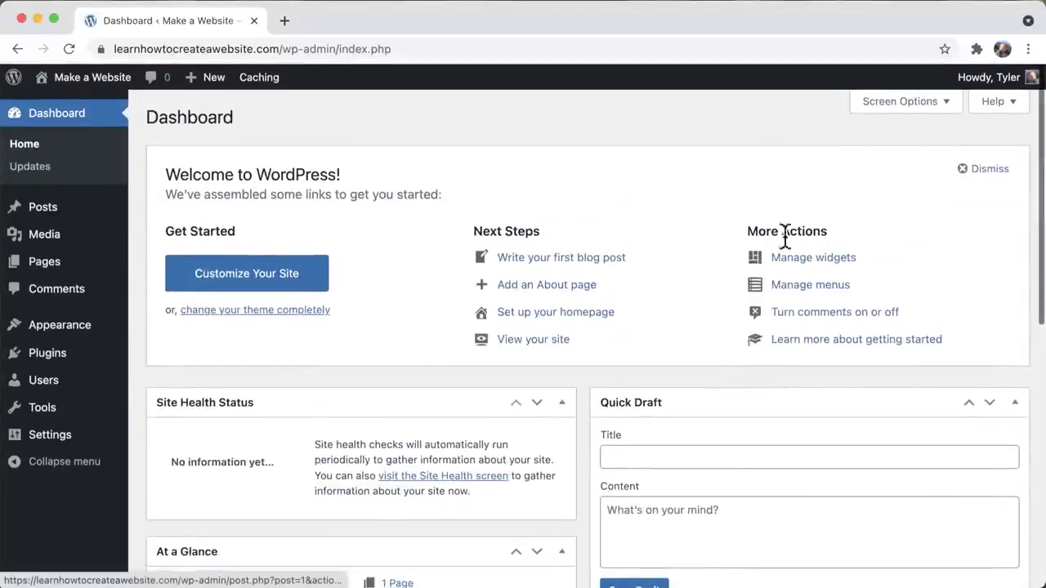
{"action": "scroll", "coordinate": [789, 245], "scroll_direction": "down", "scroll_amount": 3}
{"action": "scroll", "coordinate": [787, 245], "scroll_direction": "up", "scroll_amount": 3}
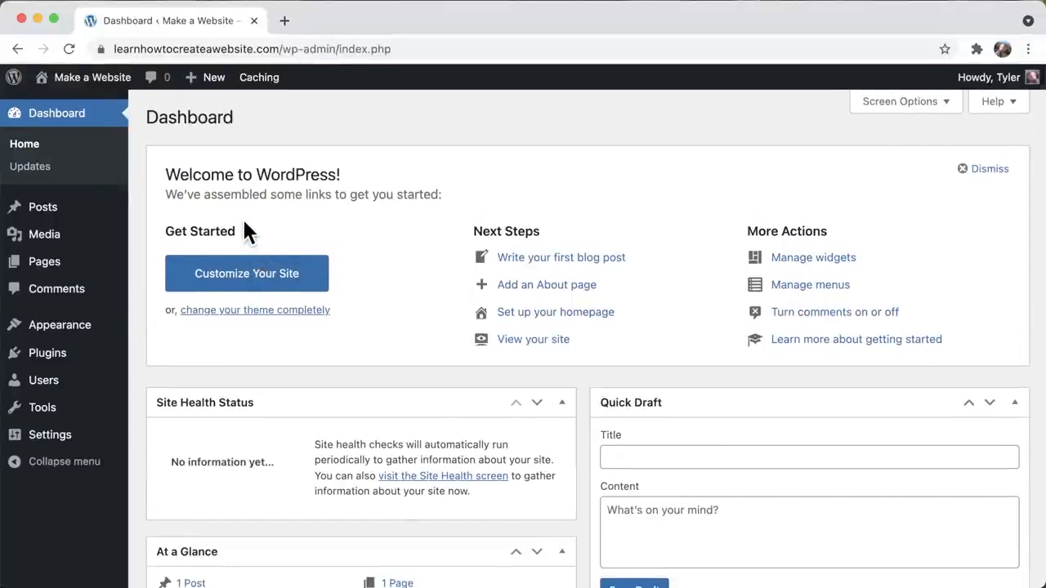
{"action": "left_click", "coordinate": [23, 207]}
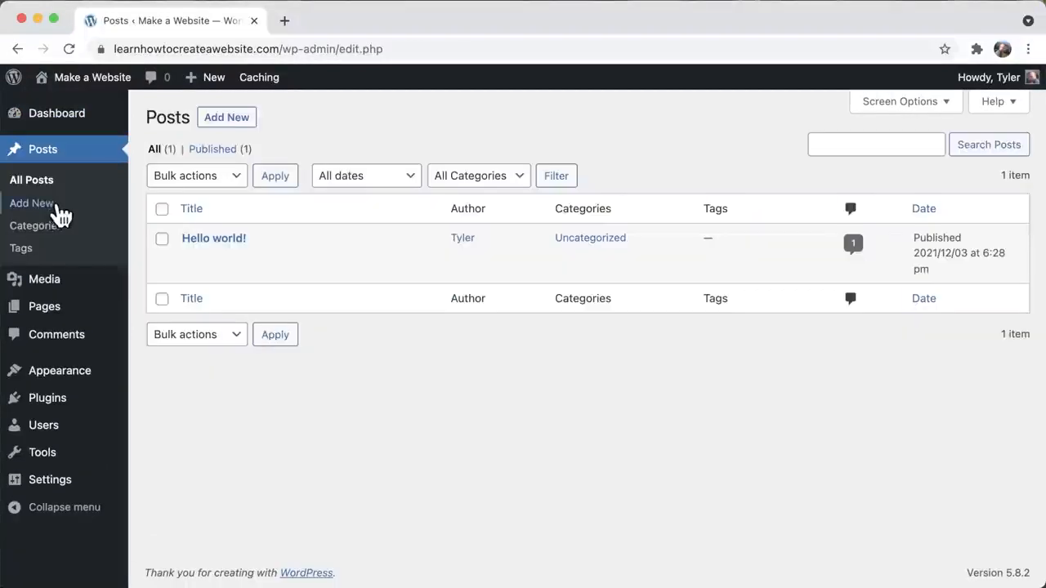
{"action": "mouse_move", "coordinate": [208, 249]}
{"action": "left_click", "coordinate": [284, 259]}
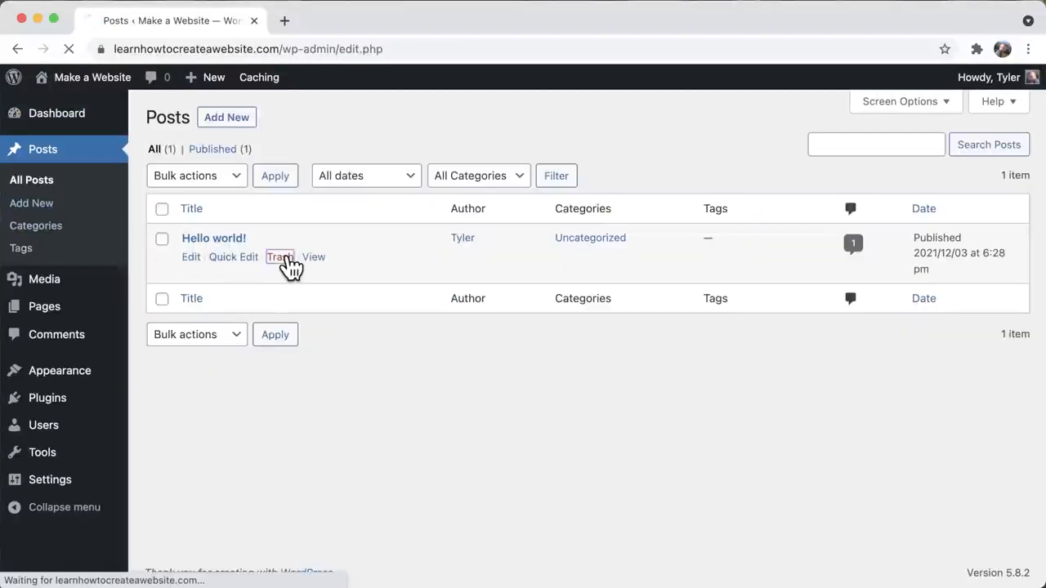
{"action": "left_click", "coordinate": [216, 201]}
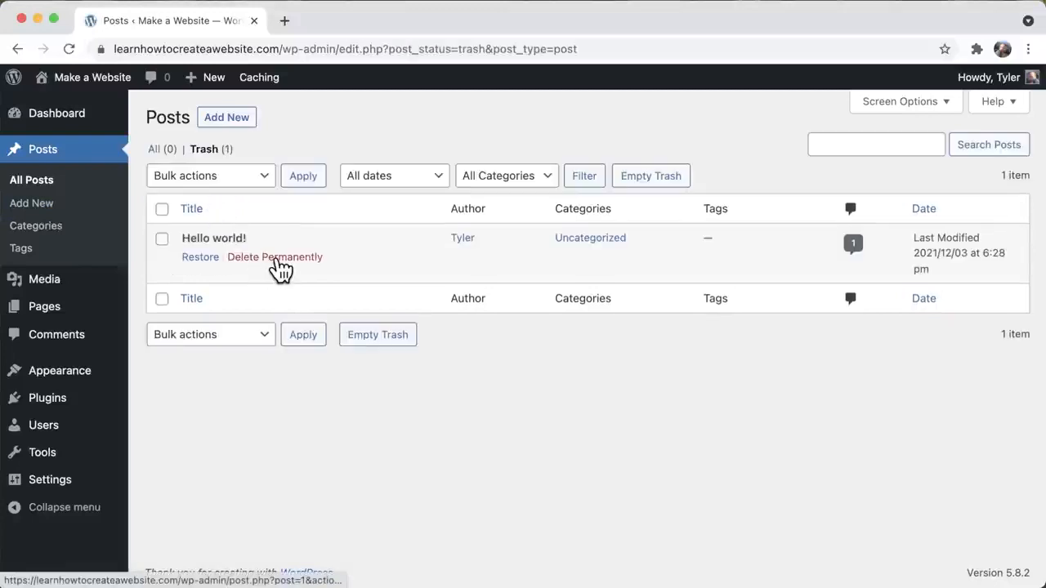
{"action": "left_click", "coordinate": [277, 260]}
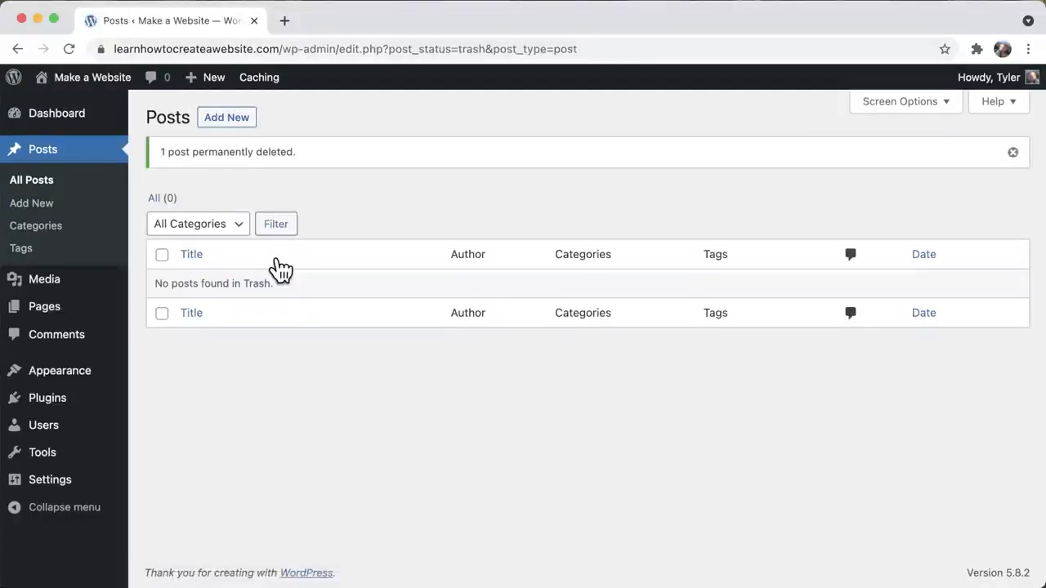
{"action": "left_click", "coordinate": [79, 310]}
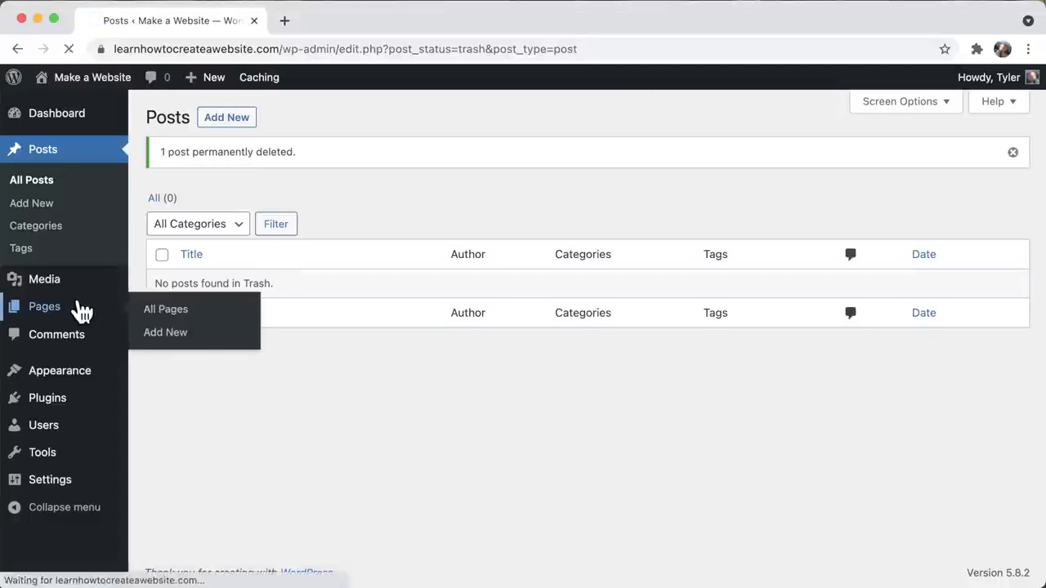
Step: Move the Privacy Policy and Sample Page pages to the trash in bulk
{"action": "left_click", "coordinate": [164, 211]}
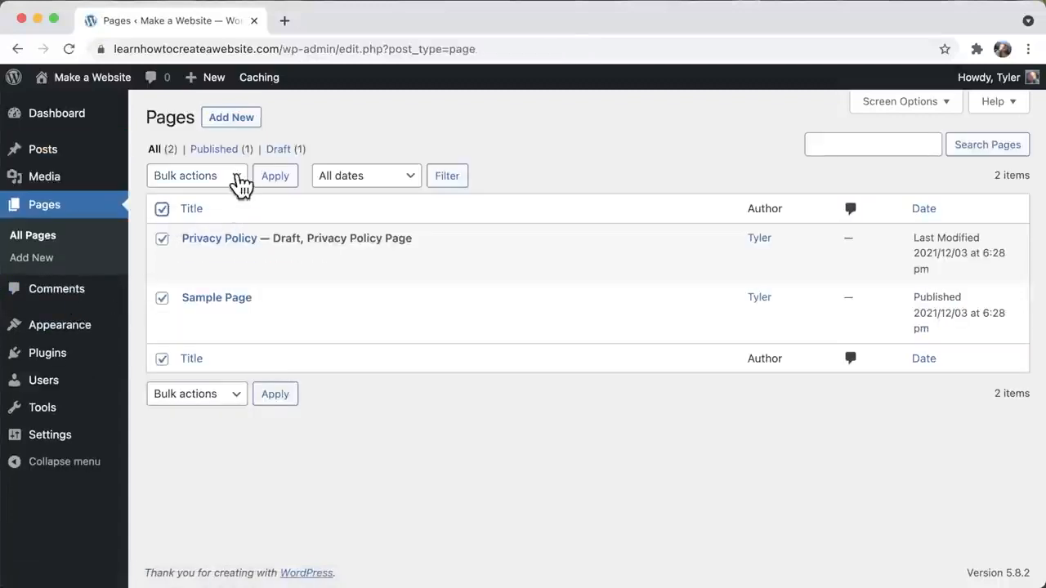
{"action": "left_click", "coordinate": [239, 182]}
{"action": "left_click", "coordinate": [222, 215]}
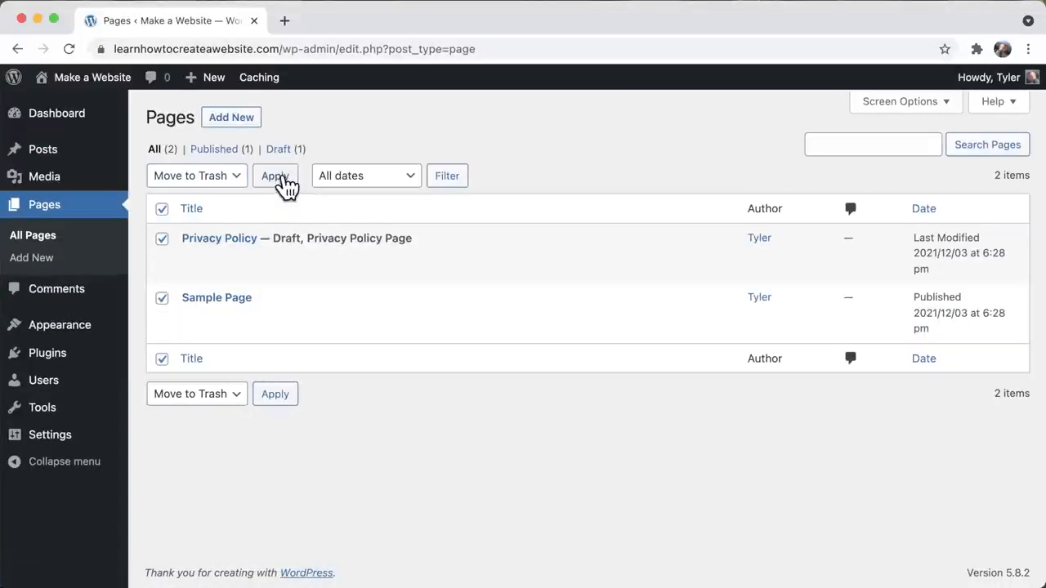
{"action": "left_click", "coordinate": [281, 179]}
Step: Permanently delete both trashed pages from the Trash view
{"action": "left_click", "coordinate": [209, 201]}
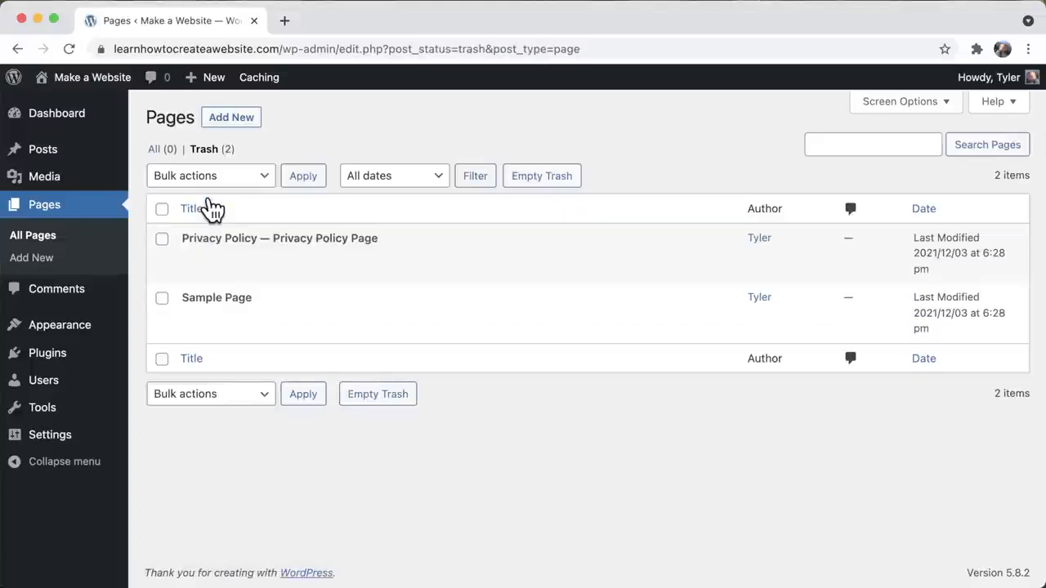
{"action": "left_click", "coordinate": [163, 210]}
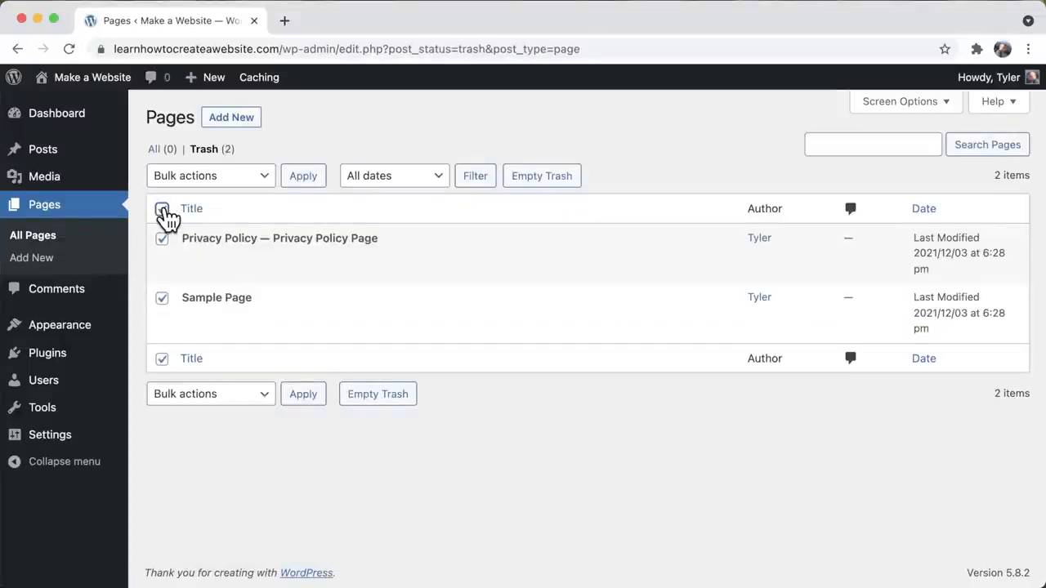
{"action": "left_click", "coordinate": [263, 183]}
{"action": "left_click", "coordinate": [247, 217]}
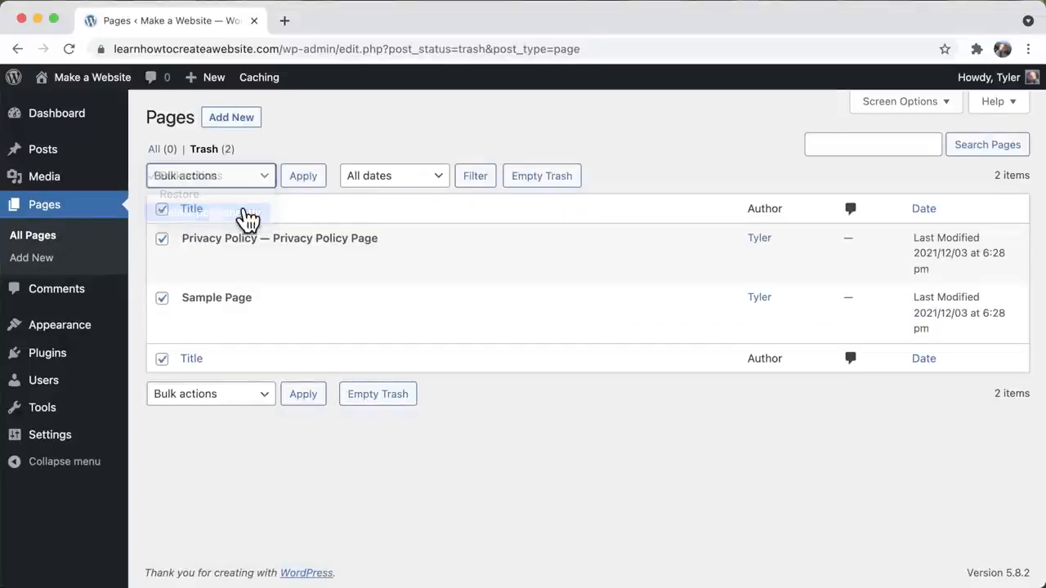
{"action": "left_click", "coordinate": [306, 179]}
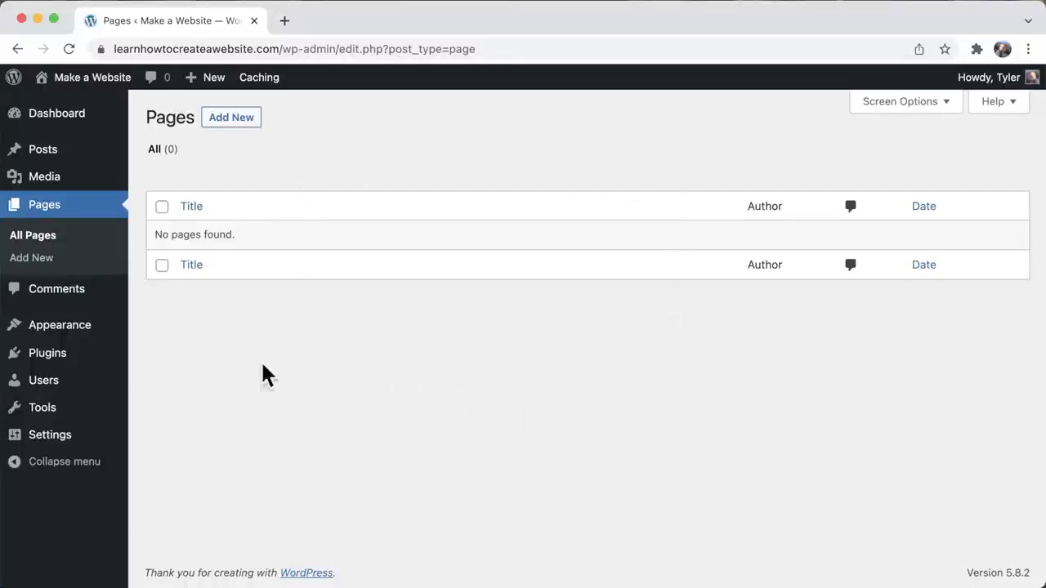
Step: Check that the live front page shows 'Nothing here', then head to the Dashboard from the admin bar
{"action": "left_click", "coordinate": [92, 78]}
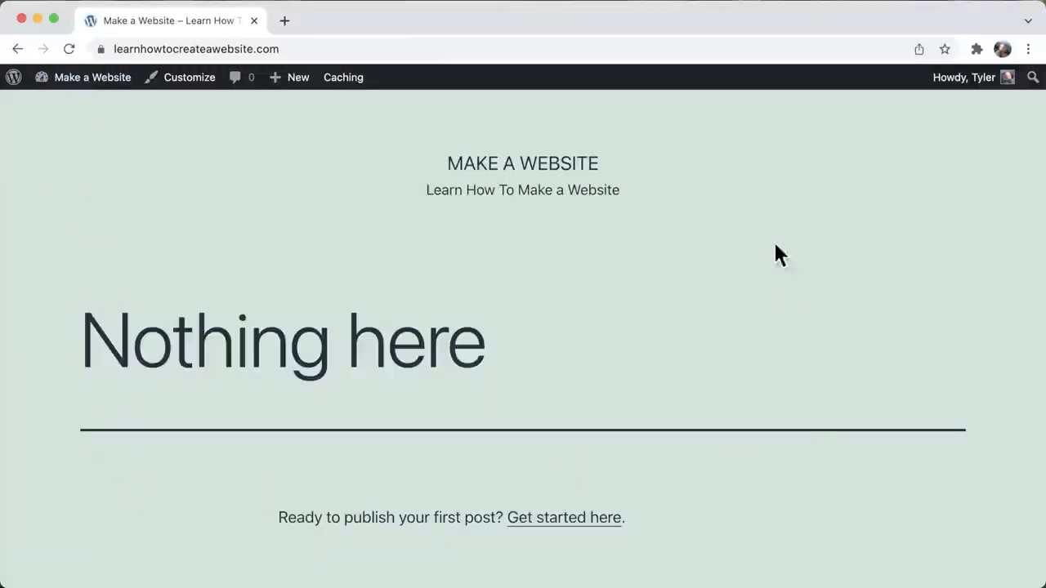
{"action": "scroll", "coordinate": [187, 450], "scroll_direction": "down", "scroll_amount": 5}
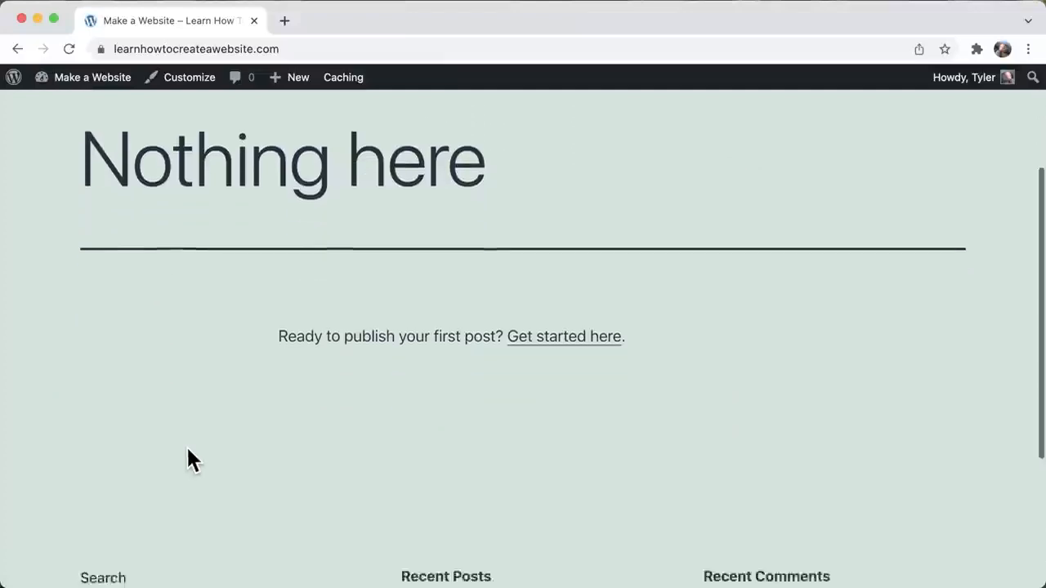
{"action": "scroll", "coordinate": [187, 450], "scroll_direction": "up", "scroll_amount": 5}
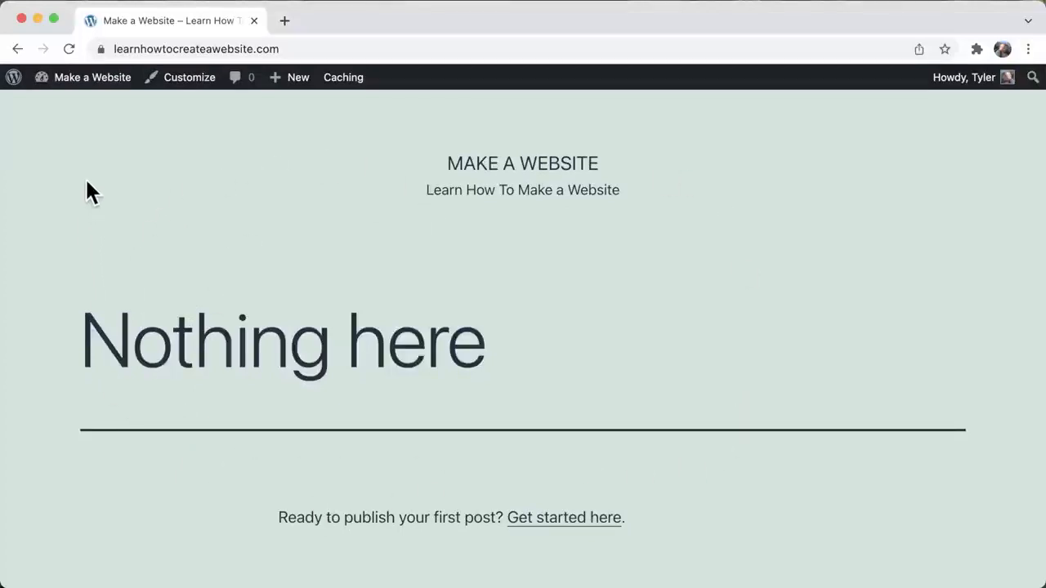
{"action": "mouse_move", "coordinate": [89, 79]}
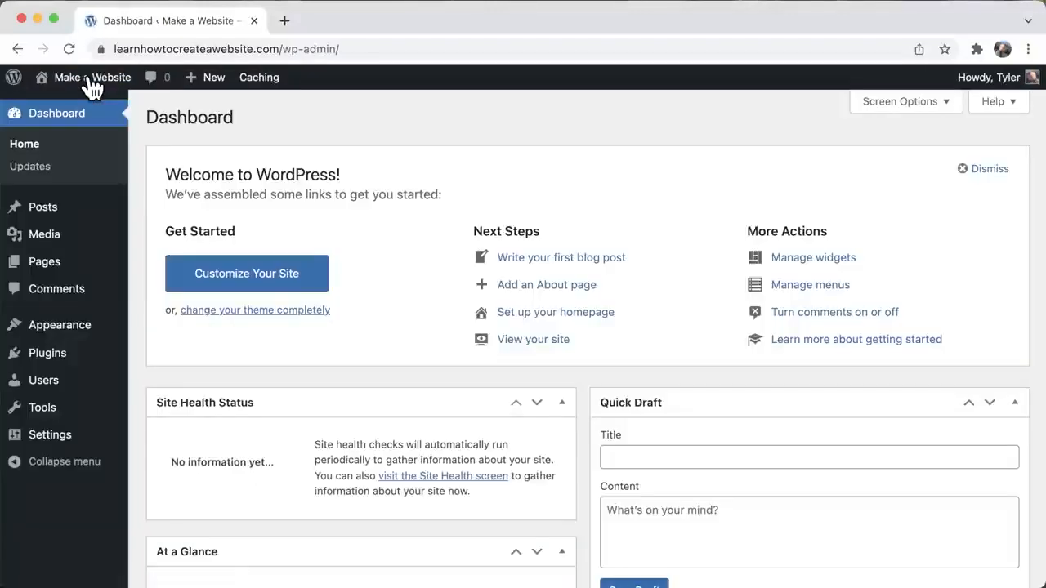
Step: Search the plugin directory for 'starter templates', then install and activate Starter Templates
{"action": "mouse_move", "coordinate": [90, 358]}
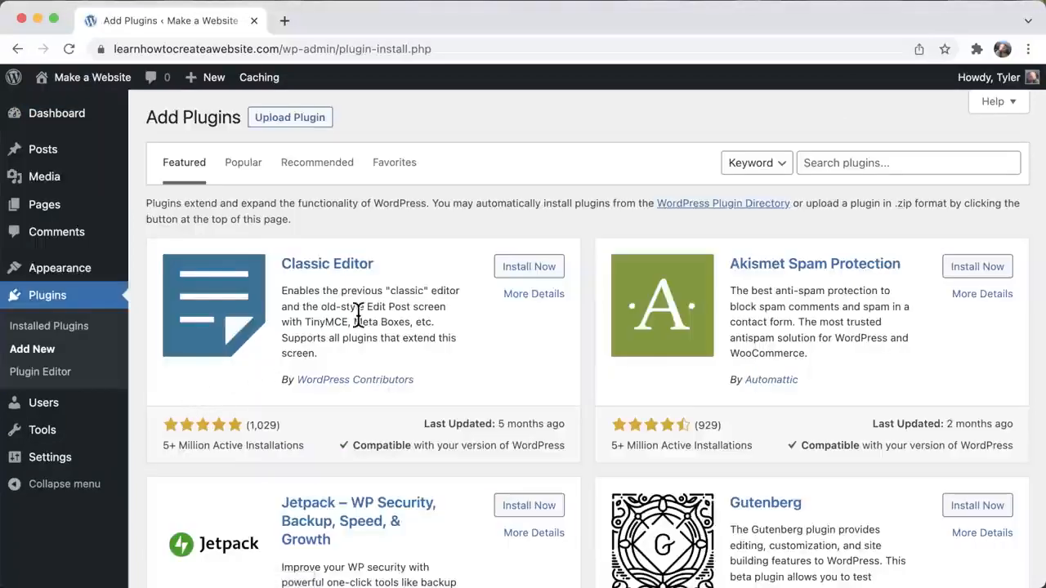
{"action": "left_click", "coordinate": [869, 163]}
{"action": "type", "text": "starter te"}
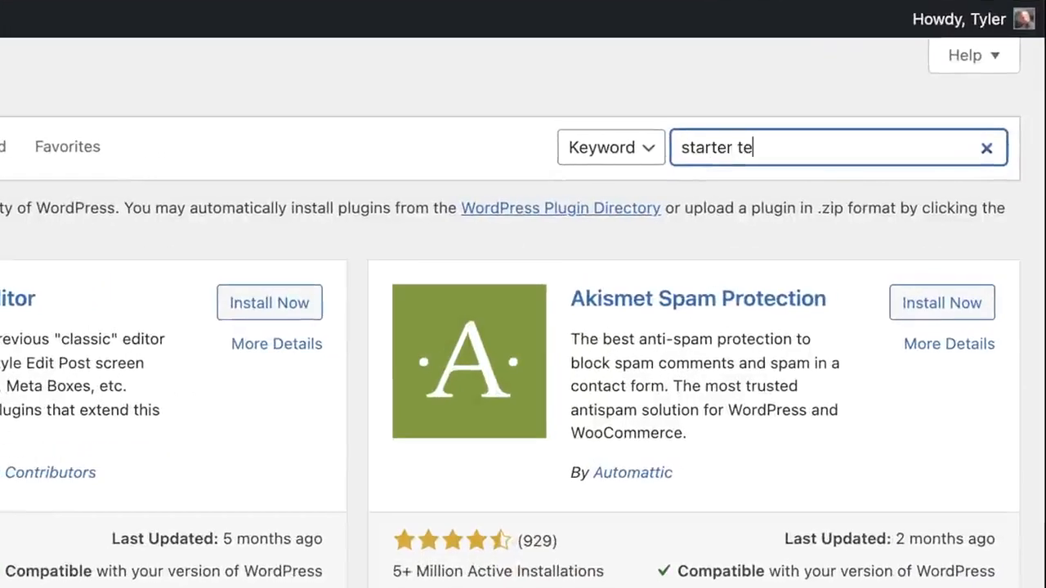
{"action": "type", "text": "mplates"}
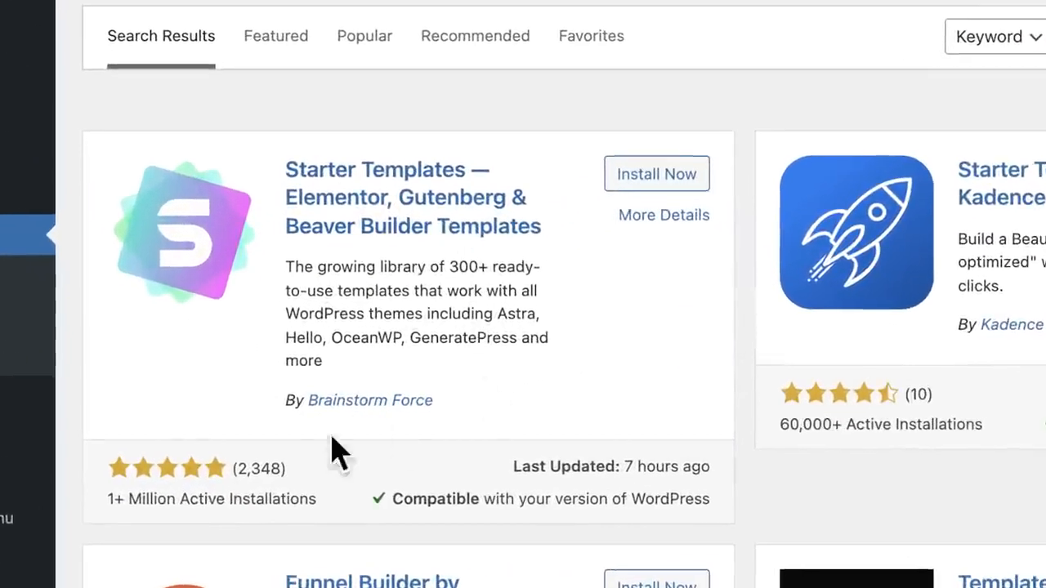
{"action": "left_click_drag", "start_coordinate": [106, 497], "coordinate": [314, 500]}
{"action": "left_click", "coordinate": [316, 499]}
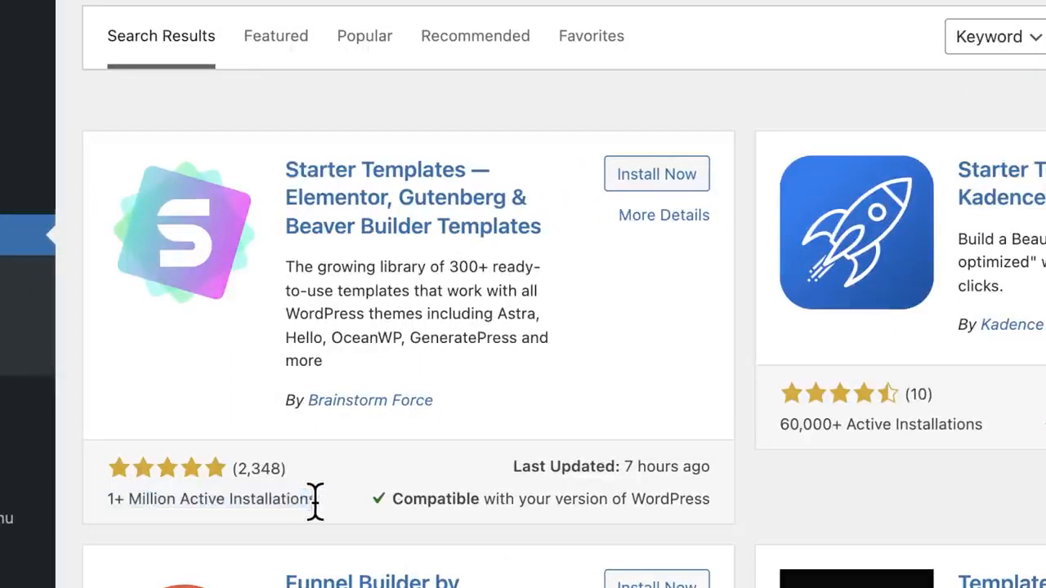
{"action": "left_click", "coordinate": [677, 186]}
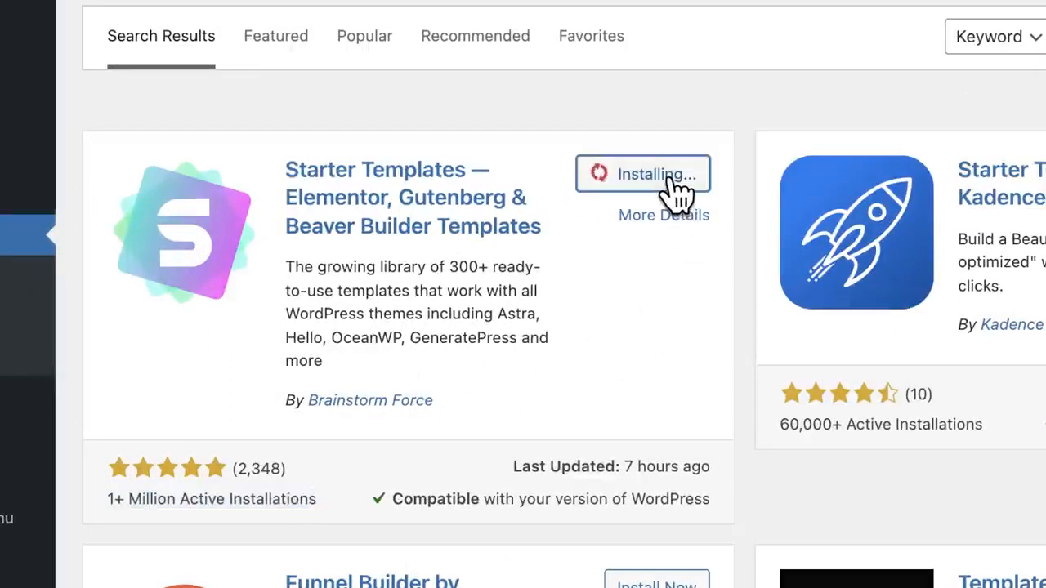
{"action": "left_click", "coordinate": [674, 190]}
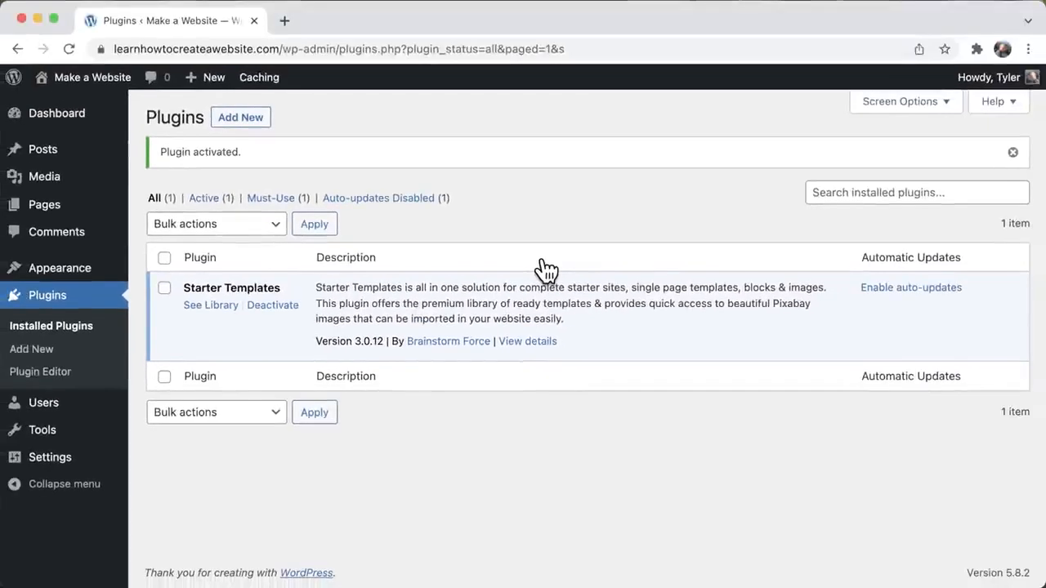
Step: Launch Starter Templates, choose Elementor as the page builder, and browse the template gallery
{"action": "mouse_move", "coordinate": [94, 268]}
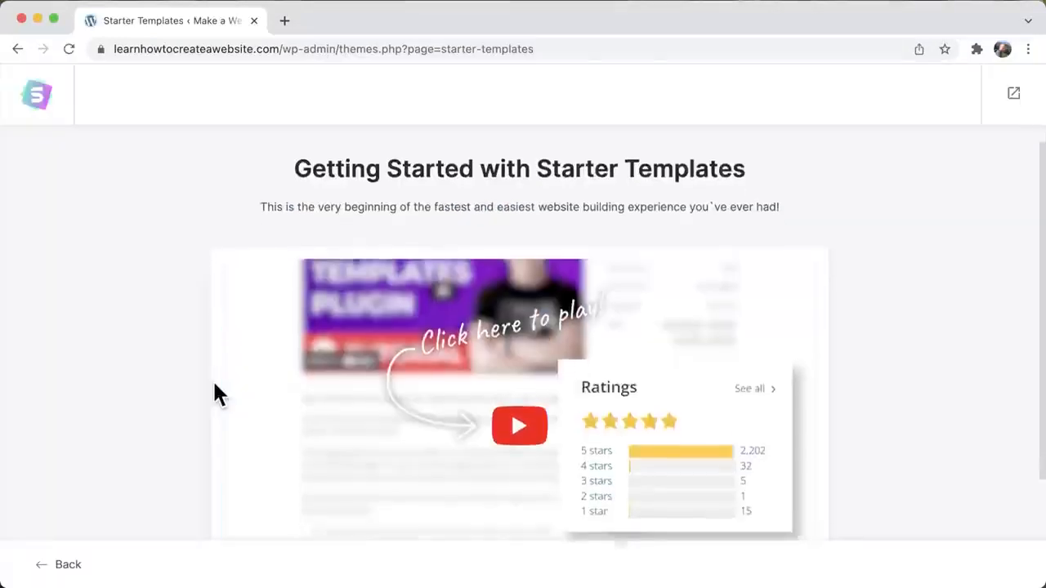
{"action": "scroll", "coordinate": [215, 392], "scroll_direction": "down", "scroll_amount": 3}
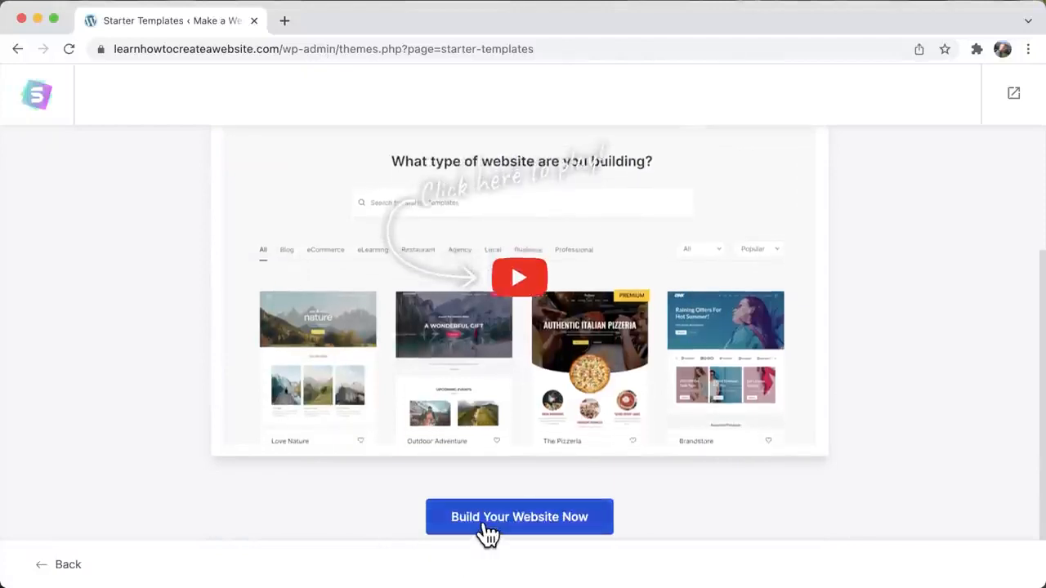
{"action": "left_click", "coordinate": [482, 523]}
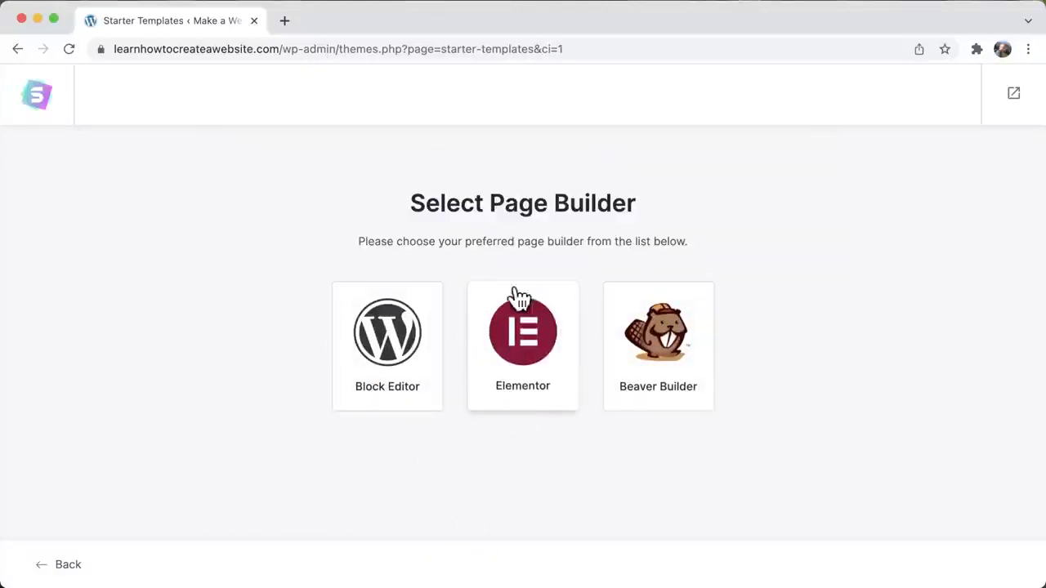
{"action": "left_click", "coordinate": [530, 398]}
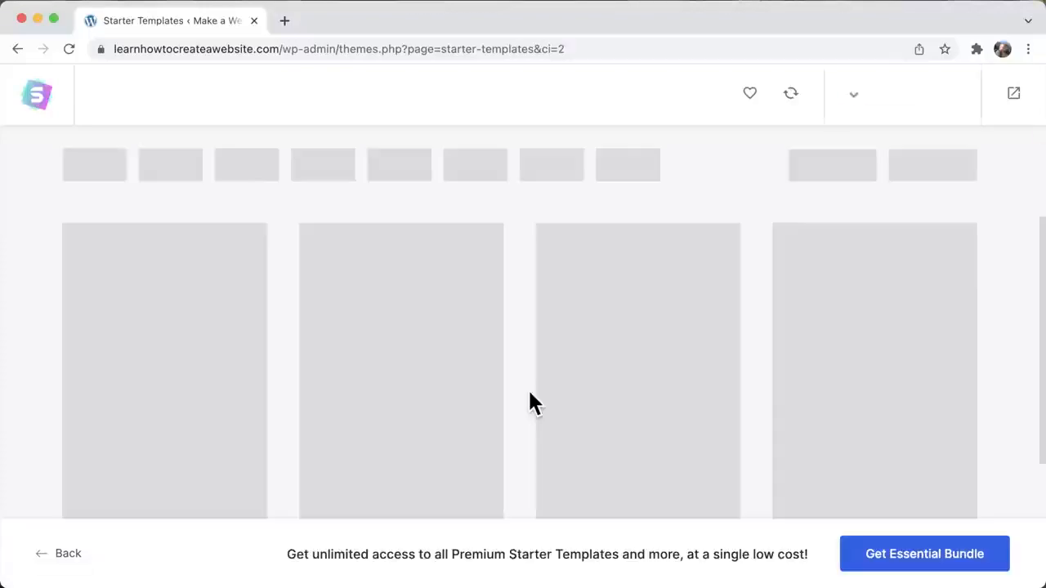
{"action": "scroll", "coordinate": [530, 392], "scroll_direction": "down", "scroll_amount": 1}
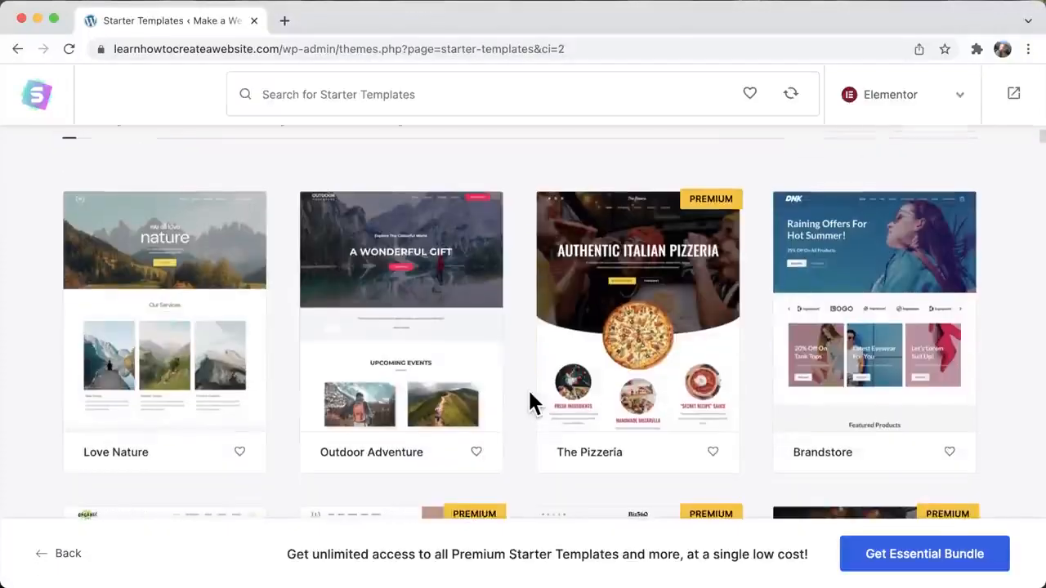
{"action": "scroll", "coordinate": [530, 391], "scroll_direction": "up", "scroll_amount": 3}
{"action": "scroll", "coordinate": [530, 391], "scroll_direction": "down", "scroll_amount": 4}
{"action": "scroll", "coordinate": [530, 396], "scroll_direction": "down", "scroll_amount": 15}
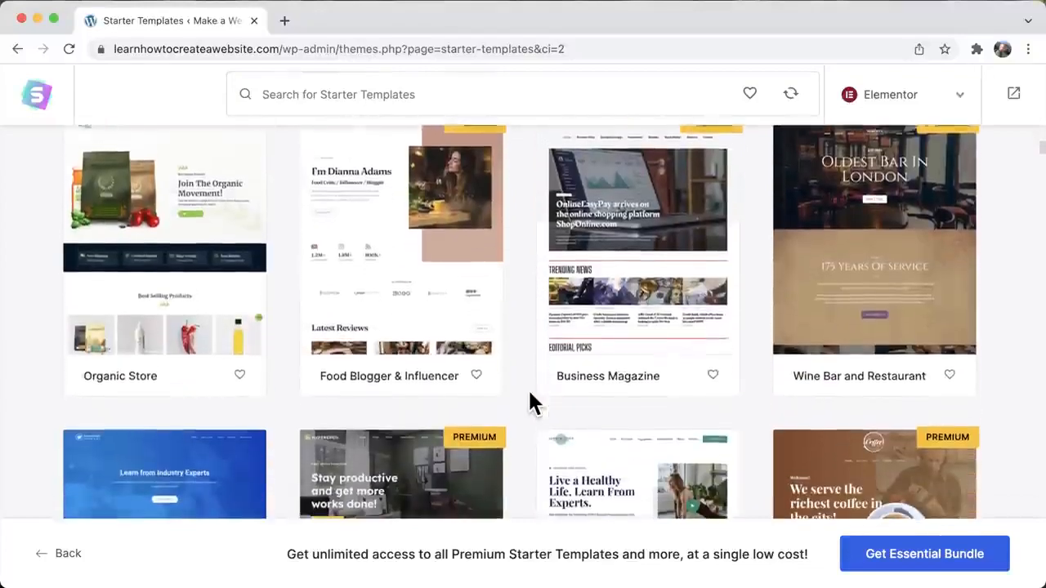
{"action": "scroll", "coordinate": [529, 397], "scroll_direction": "down", "scroll_amount": 12}
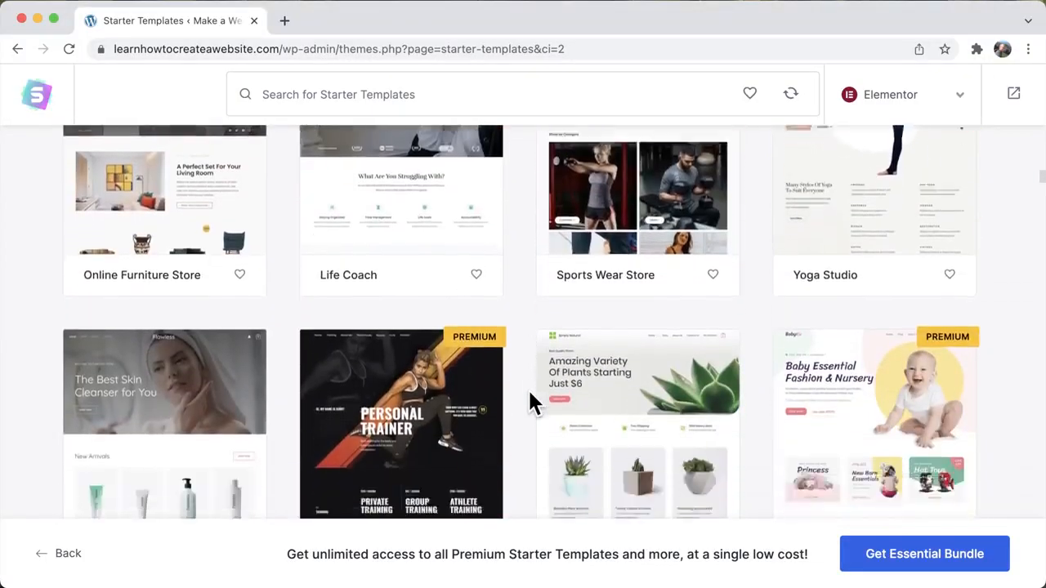
{"action": "scroll", "coordinate": [529, 391], "scroll_direction": "down", "scroll_amount": 4}
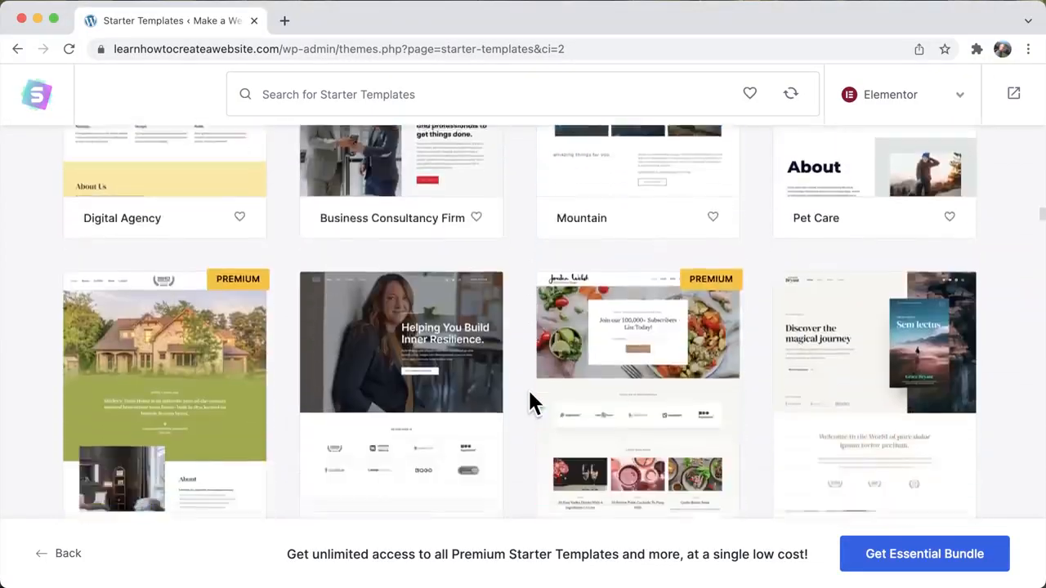
{"action": "scroll", "coordinate": [528, 391], "scroll_direction": "up", "scroll_amount": 14}
{"action": "scroll", "coordinate": [530, 397], "scroll_direction": "up", "scroll_amount": 18}
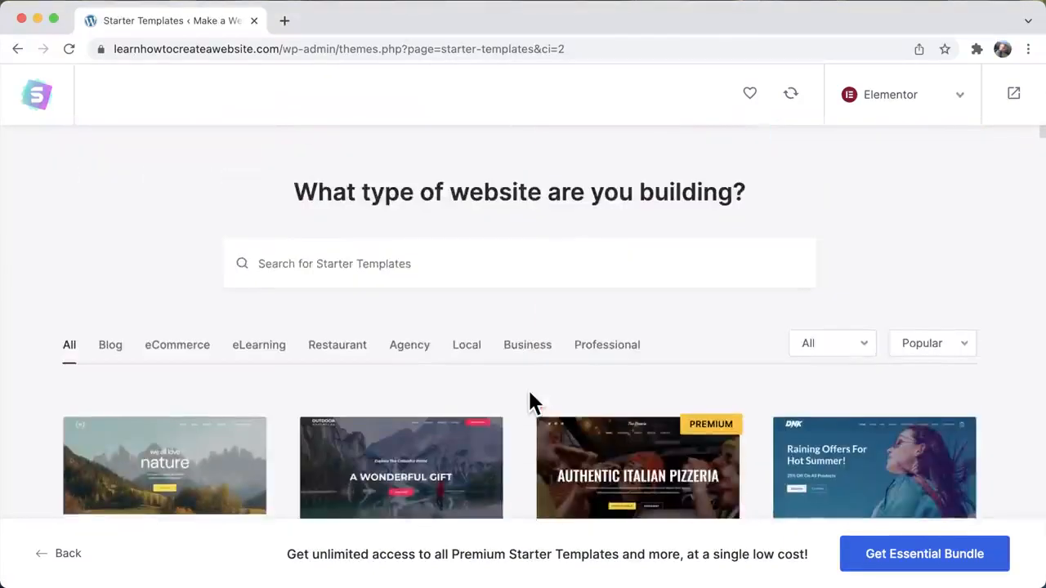
Step: Search templates for 'law', 'church' and 'real estate', then clear the search to show all
{"action": "left_click", "coordinate": [424, 267]}
{"action": "type", "text": "law"}
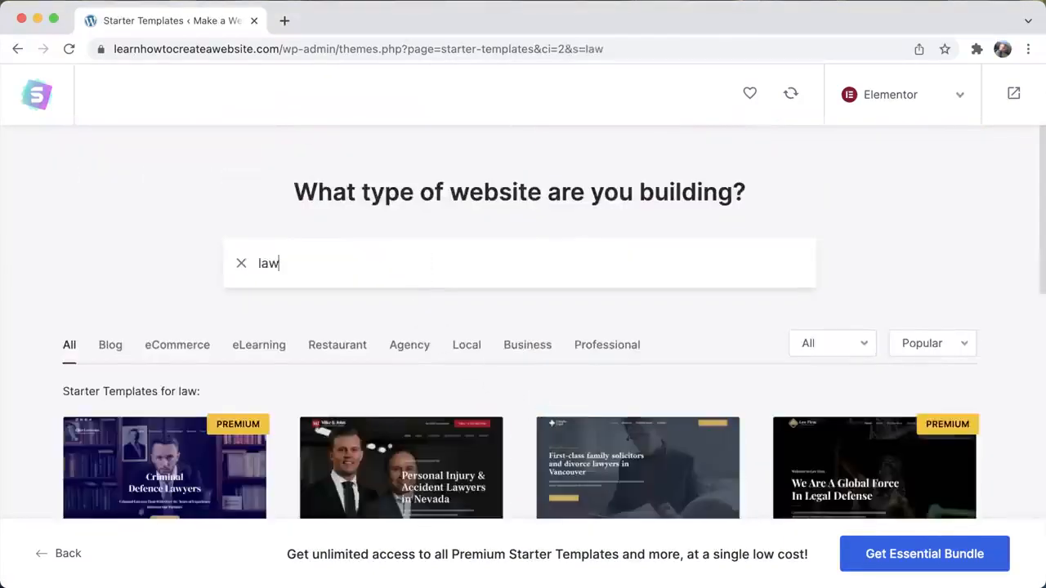
{"action": "scroll", "coordinate": [424, 267], "scroll_direction": "down", "scroll_amount": 2}
{"action": "key", "text": "BackSpace"}
{"action": "key", "text": "BackSpace"}
{"action": "key", "text": "BackSpace"}
{"action": "type", "text": "chur"}
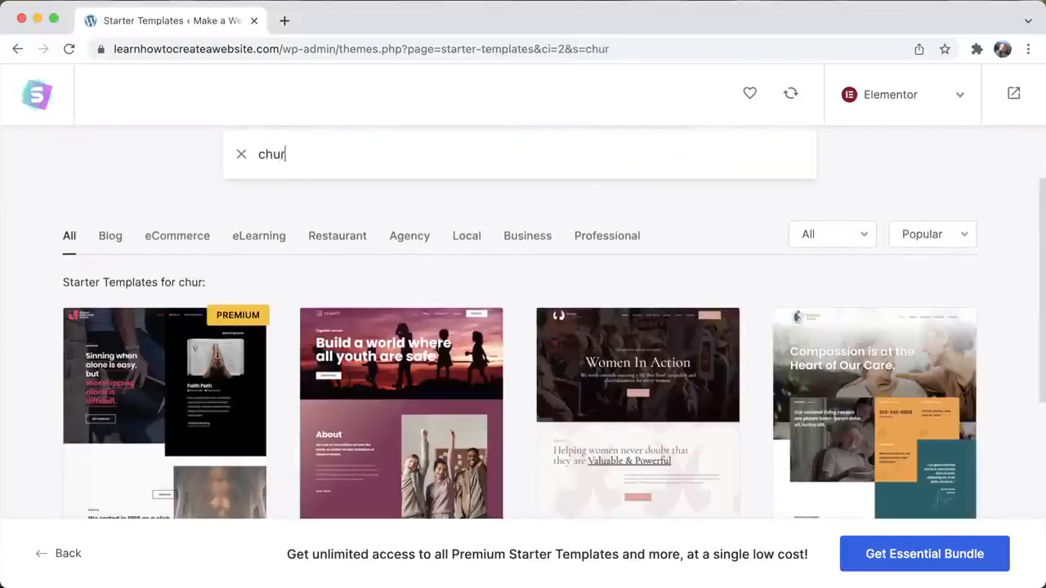
{"action": "type", "text": "ch"}
{"action": "key", "text": "BackSpace"}
{"action": "key", "text": "BackSpace"}
{"action": "key", "text": "BackSpace"}
{"action": "key", "text": "BackSpace"}
{"action": "key", "text": "BackSpace"}
{"action": "key", "text": "BackSpace"}
{"action": "type", "text": "real estate"}
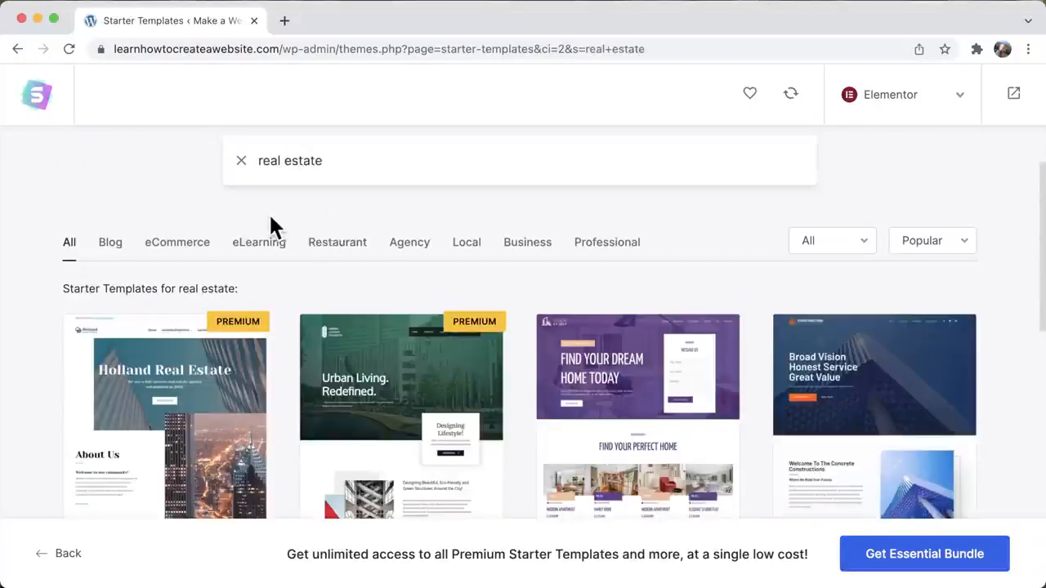
{"action": "left_click", "coordinate": [241, 160]}
{"action": "scroll", "coordinate": [279, 318], "scroll_direction": "down", "scroll_amount": 7}
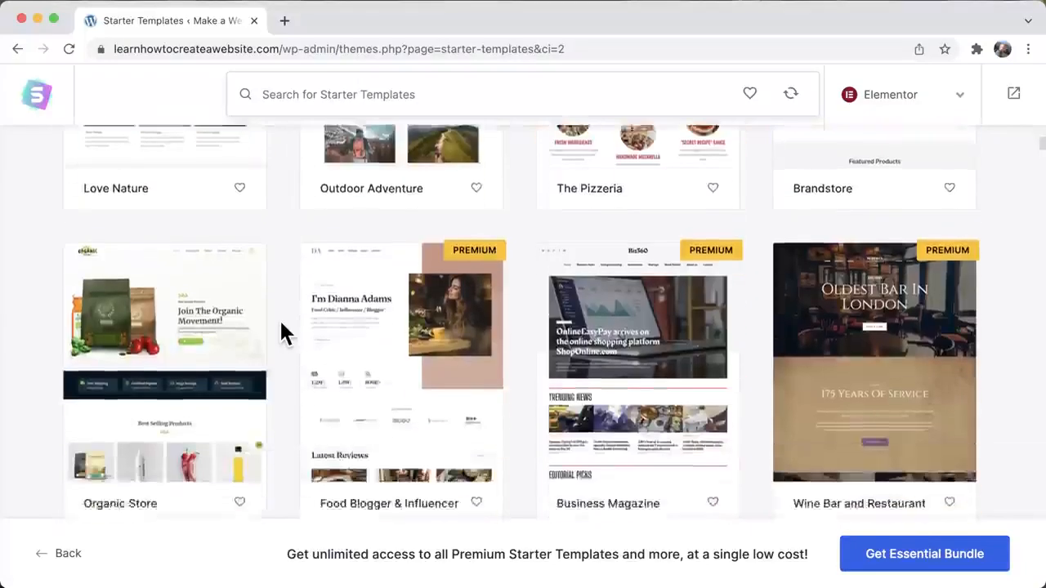
{"action": "scroll", "coordinate": [279, 318], "scroll_direction": "up", "scroll_amount": 5}
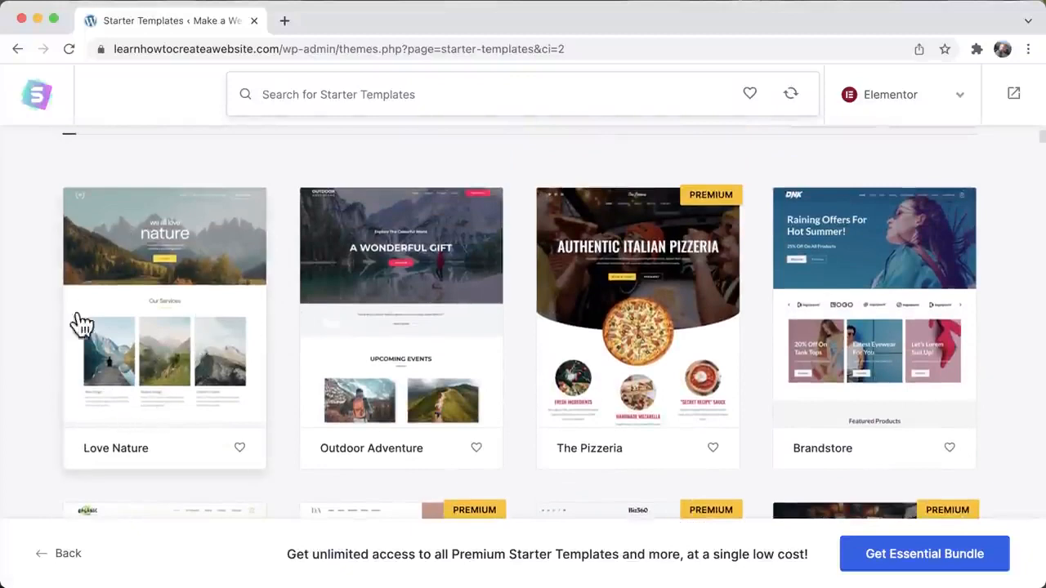
Step: Pick the Love Nature template and skip adding a logo
{"action": "left_click", "coordinate": [196, 335]}
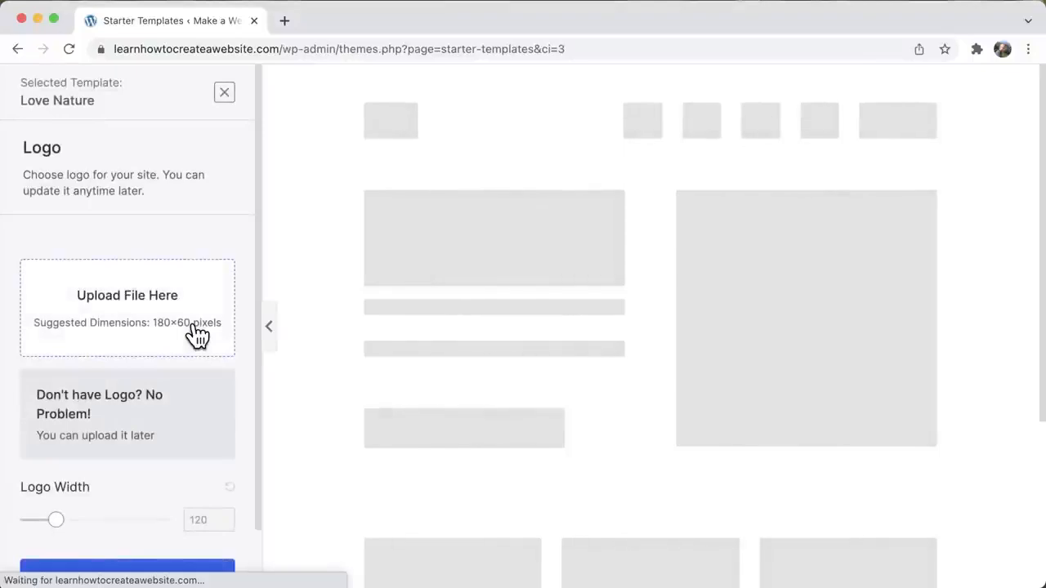
{"action": "scroll", "coordinate": [422, 314], "scroll_direction": "down", "scroll_amount": 15}
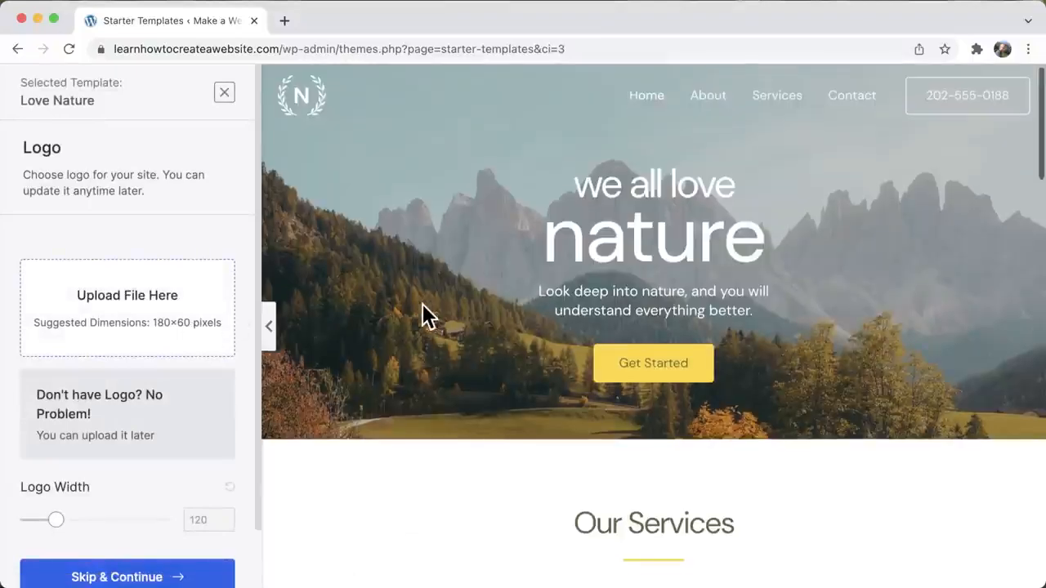
{"action": "scroll", "coordinate": [423, 314], "scroll_direction": "down", "scroll_amount": 4}
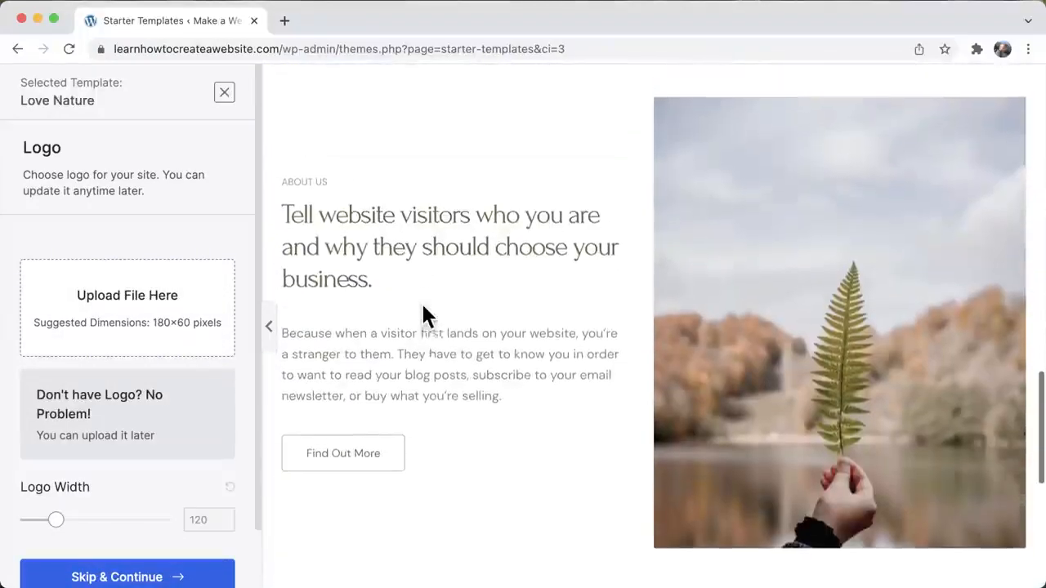
{"action": "scroll", "coordinate": [422, 310], "scroll_direction": "up", "scroll_amount": 15}
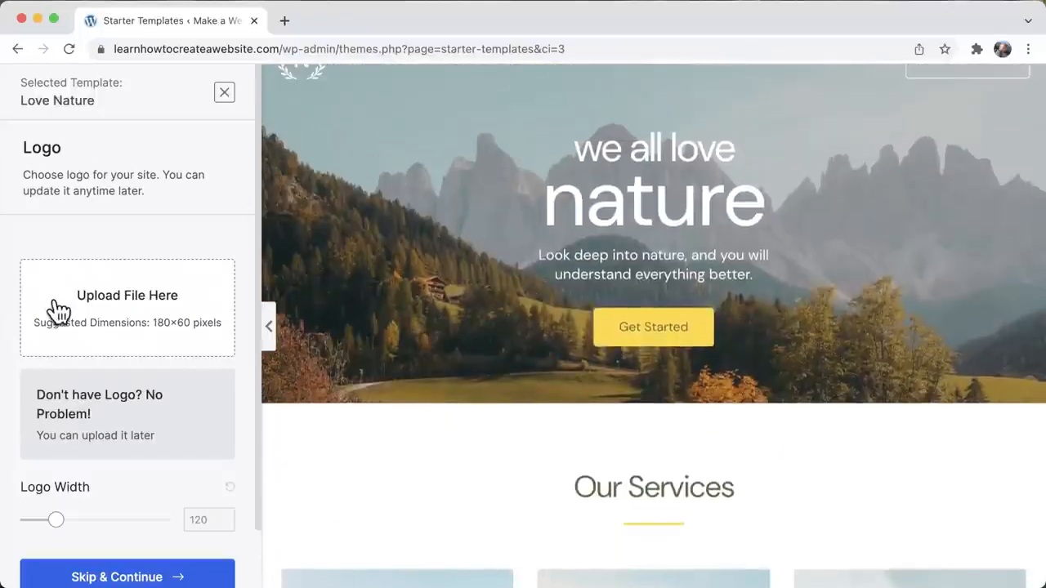
{"action": "scroll", "coordinate": [188, 409], "scroll_direction": "down", "scroll_amount": 2}
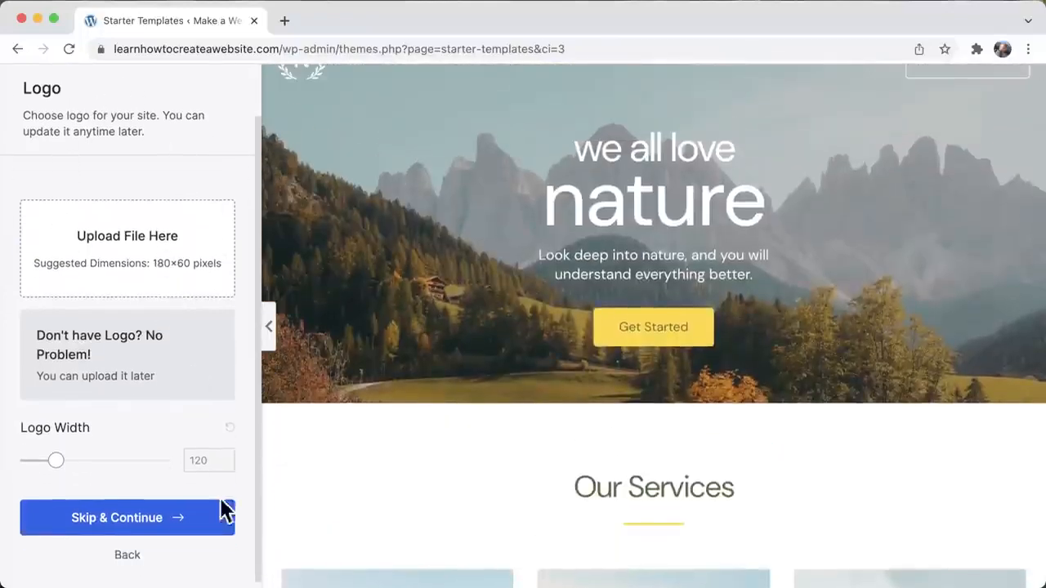
{"action": "left_click", "coordinate": [140, 530]}
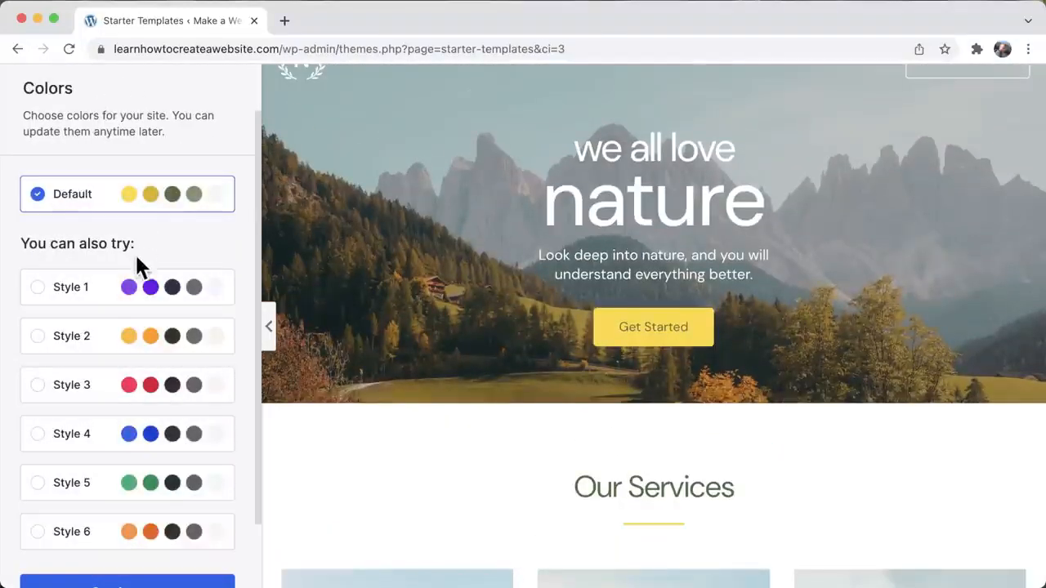
Step: Preview colour Styles 1–4, keep the Default palette and the default DM Sans fonts
{"action": "left_click", "coordinate": [131, 306]}
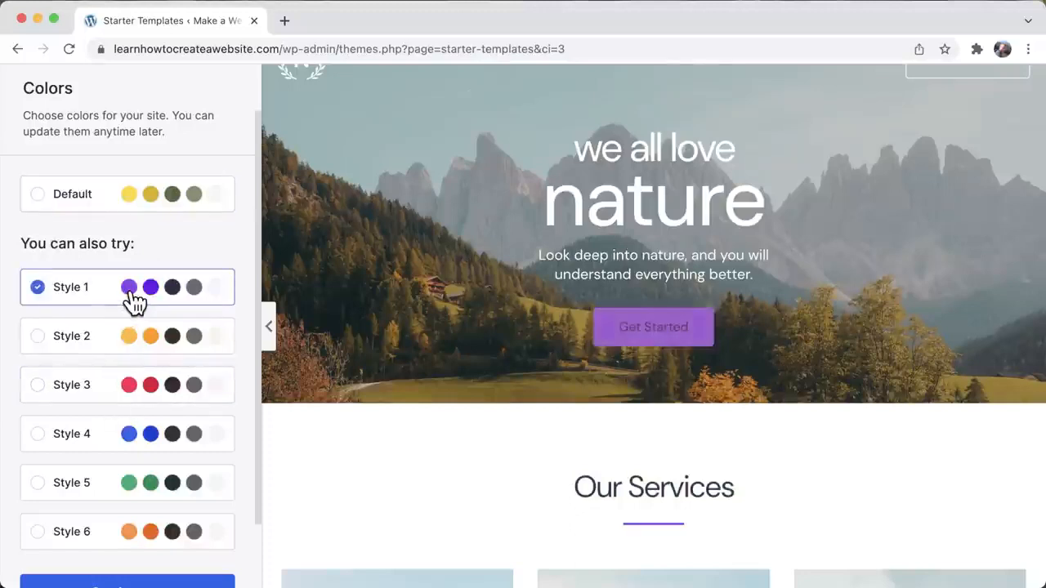
{"action": "left_click", "coordinate": [112, 397]}
{"action": "left_click", "coordinate": [124, 350]}
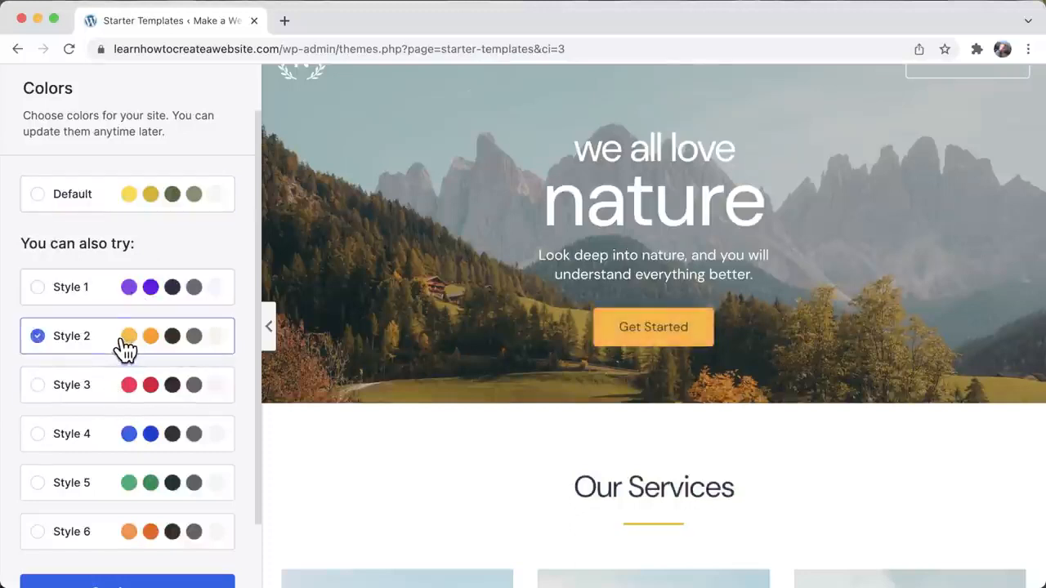
{"action": "left_click", "coordinate": [112, 436]}
{"action": "left_click", "coordinate": [129, 203]}
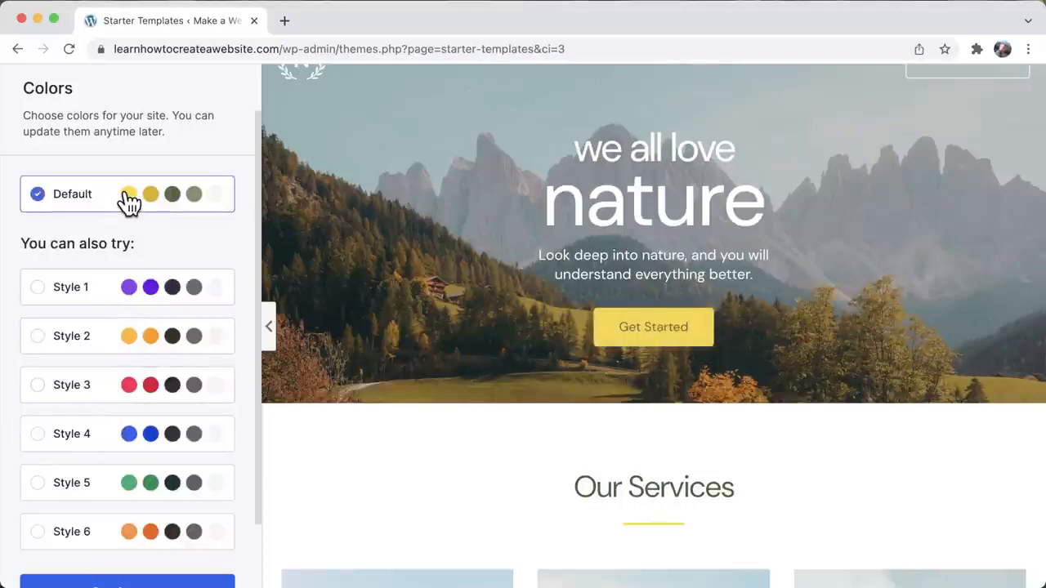
{"action": "scroll", "coordinate": [149, 355], "scroll_direction": "down", "scroll_amount": 2}
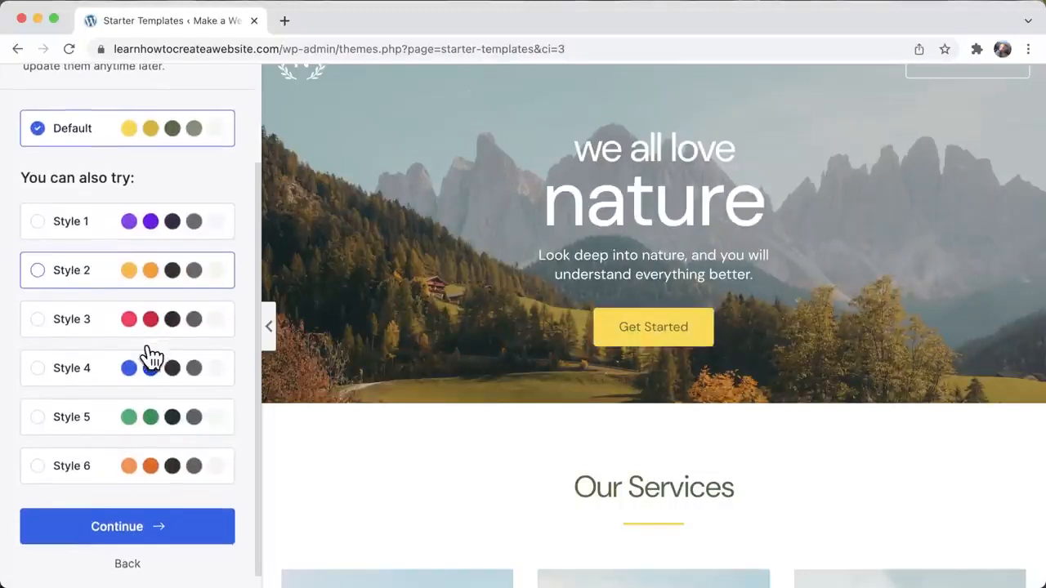
{"action": "left_click", "coordinate": [170, 532]}
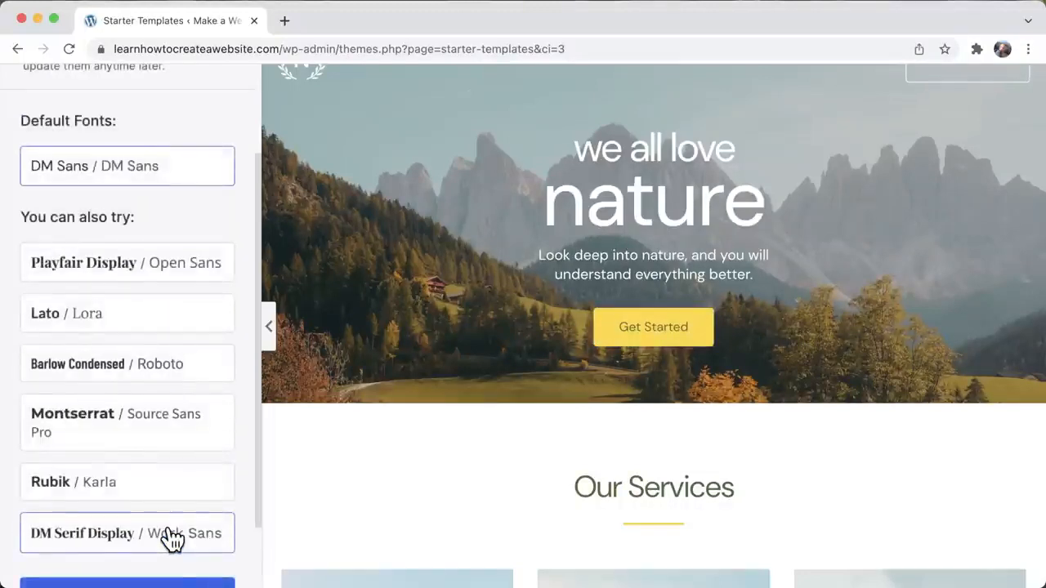
{"action": "scroll", "coordinate": [172, 538], "scroll_direction": "down", "scroll_amount": 1}
{"action": "left_click", "coordinate": [170, 539]}
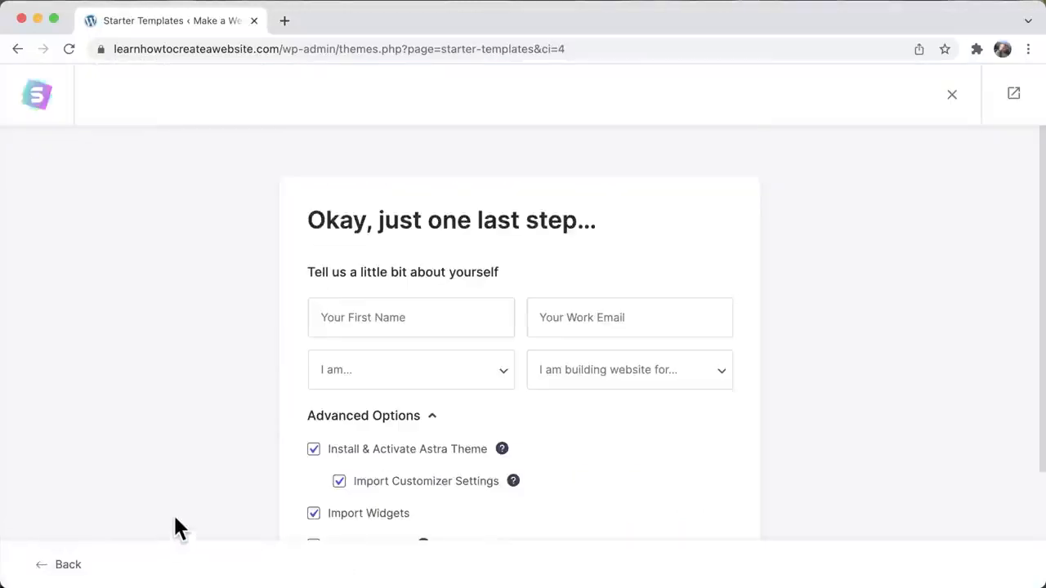
Step: Build the Love Nature website and open the finished site in a new tab
{"action": "scroll", "coordinate": [272, 315], "scroll_direction": "down", "scroll_amount": 4}
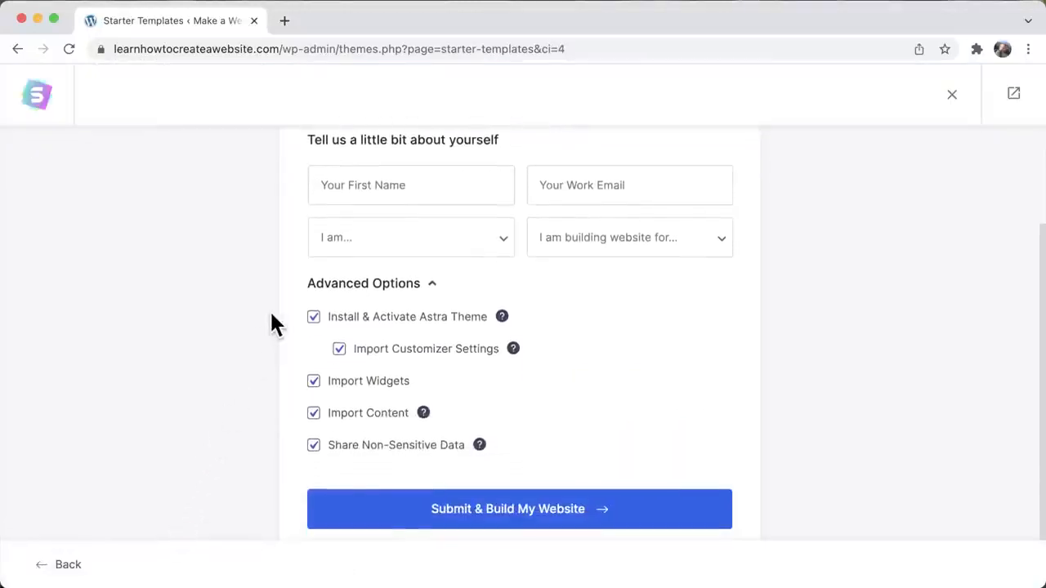
{"action": "left_click", "coordinate": [523, 507]}
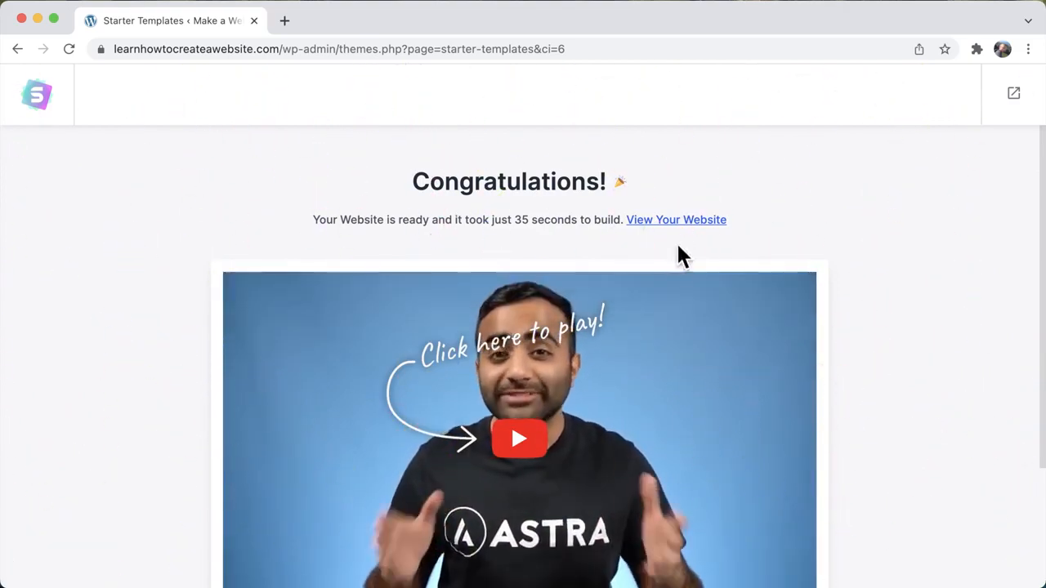
{"action": "left_click", "coordinate": [677, 221]}
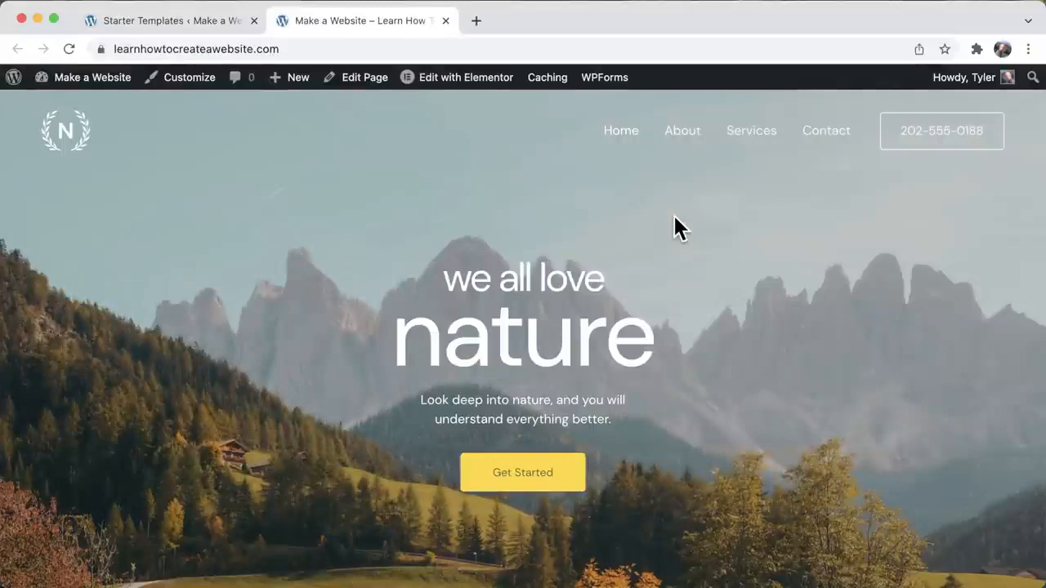
Step: Scroll through the new homepage, then go back to the WordPress Dashboard
{"action": "scroll", "coordinate": [673, 216], "scroll_direction": "down", "scroll_amount": 10}
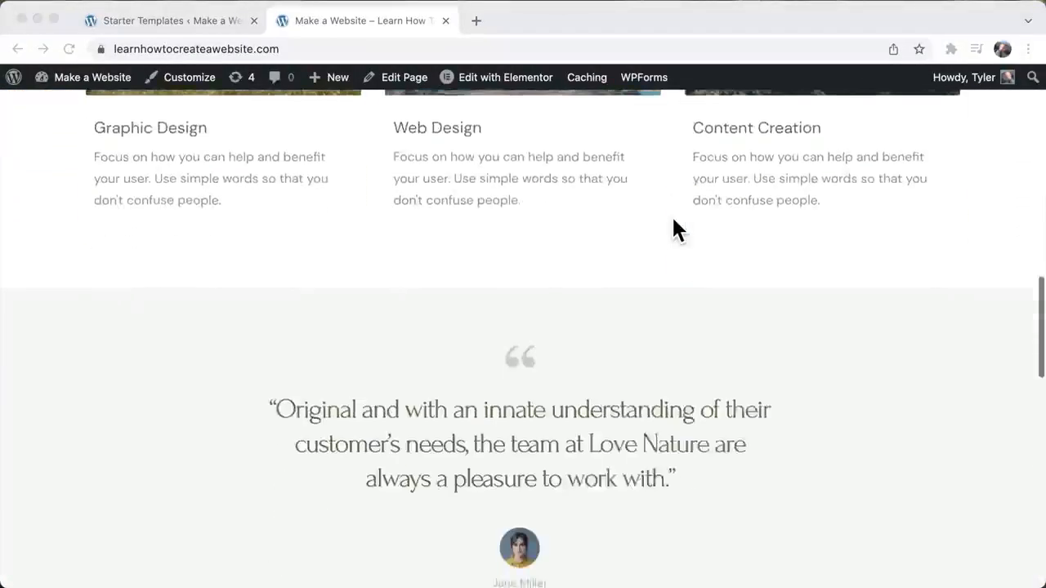
{"action": "scroll", "coordinate": [673, 219], "scroll_direction": "down", "scroll_amount": 7}
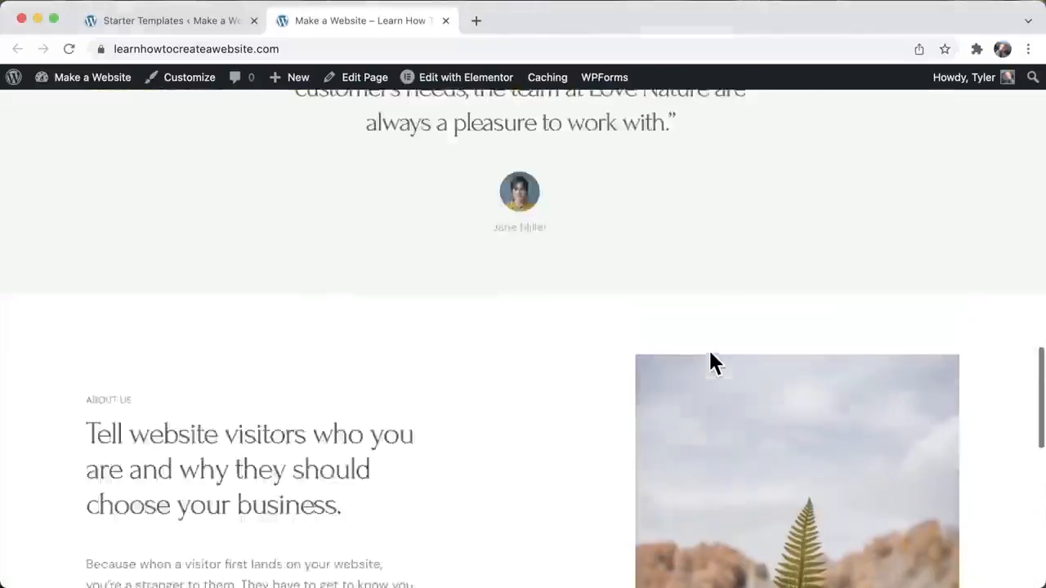
{"action": "scroll", "coordinate": [710, 360], "scroll_direction": "up", "scroll_amount": 15}
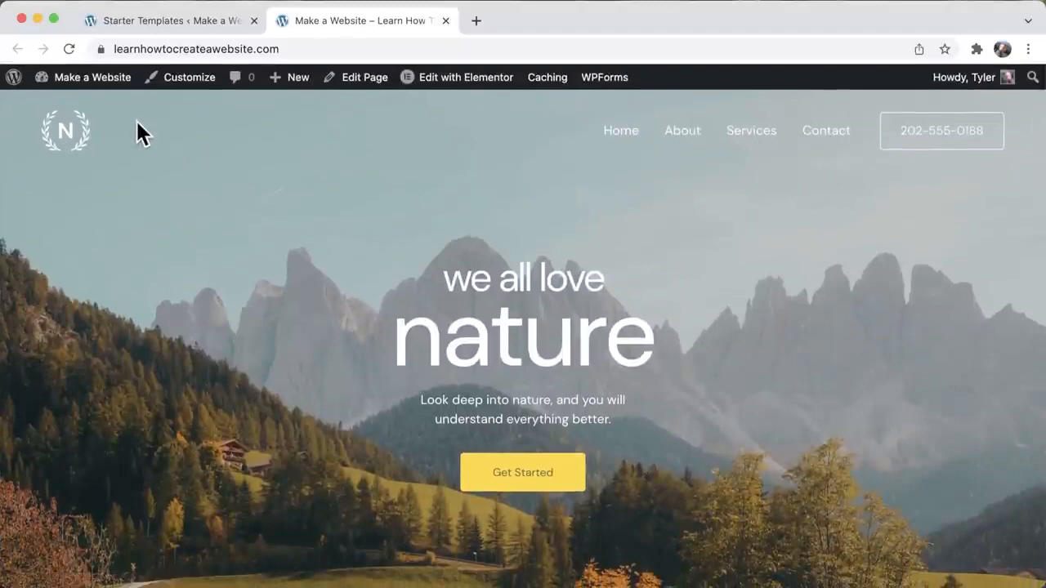
{"action": "left_click", "coordinate": [106, 80]}
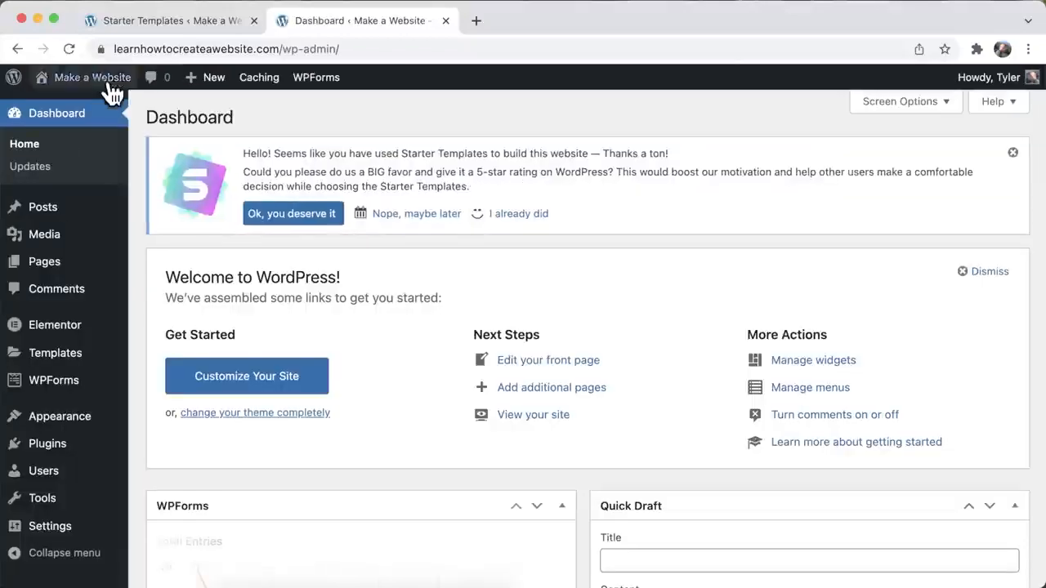
Step: Show Installed Plugins and highlight the Elementor and WPForms Lite entries
{"action": "left_click", "coordinate": [87, 447]}
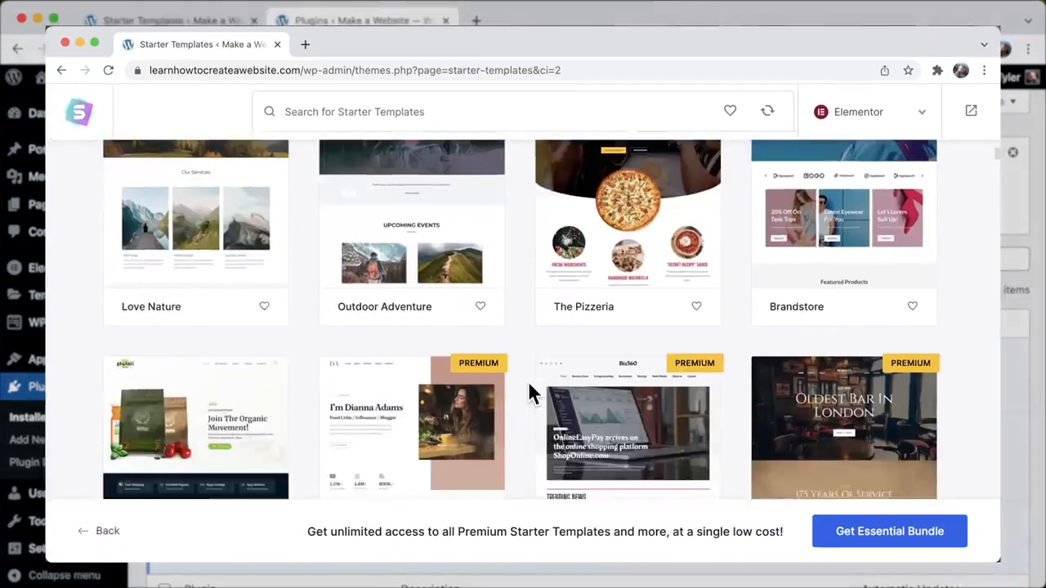
{"action": "scroll", "coordinate": [529, 382], "scroll_direction": "down", "scroll_amount": 12}
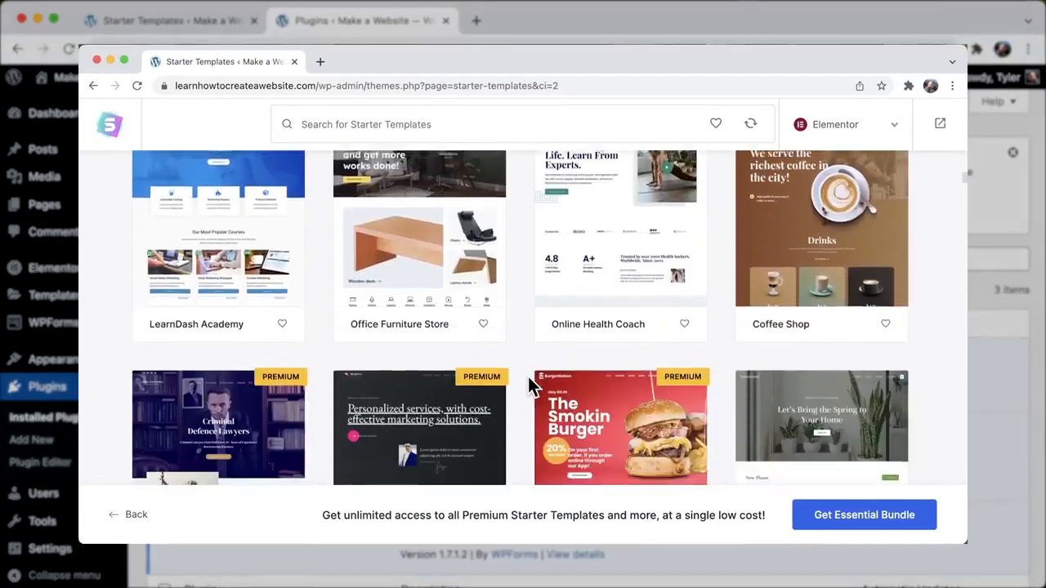
{"action": "scroll", "coordinate": [527, 374], "scroll_direction": "down", "scroll_amount": 8}
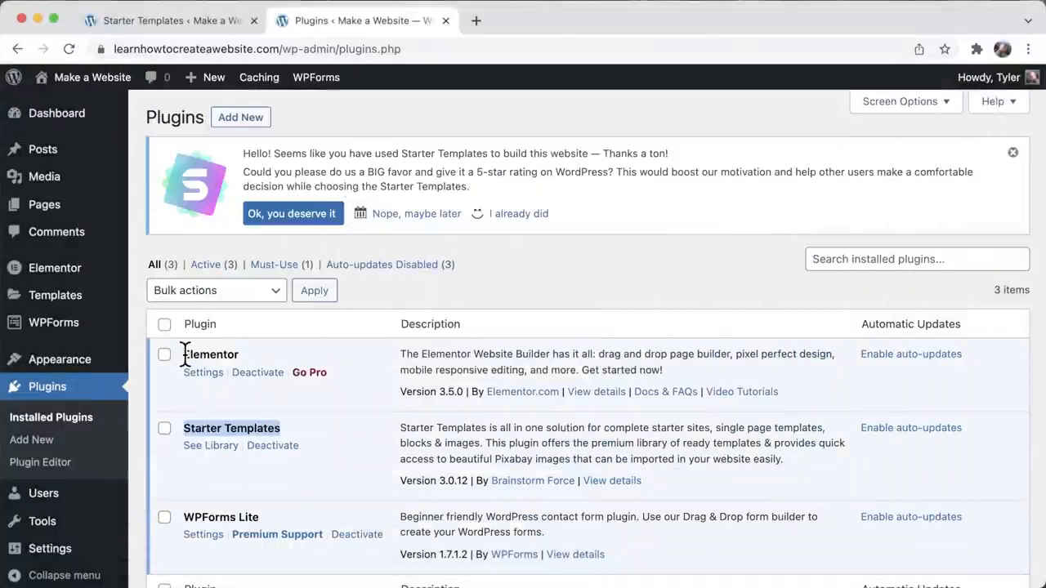
{"action": "left_click_drag", "start_coordinate": [187, 355], "coordinate": [227, 353]}
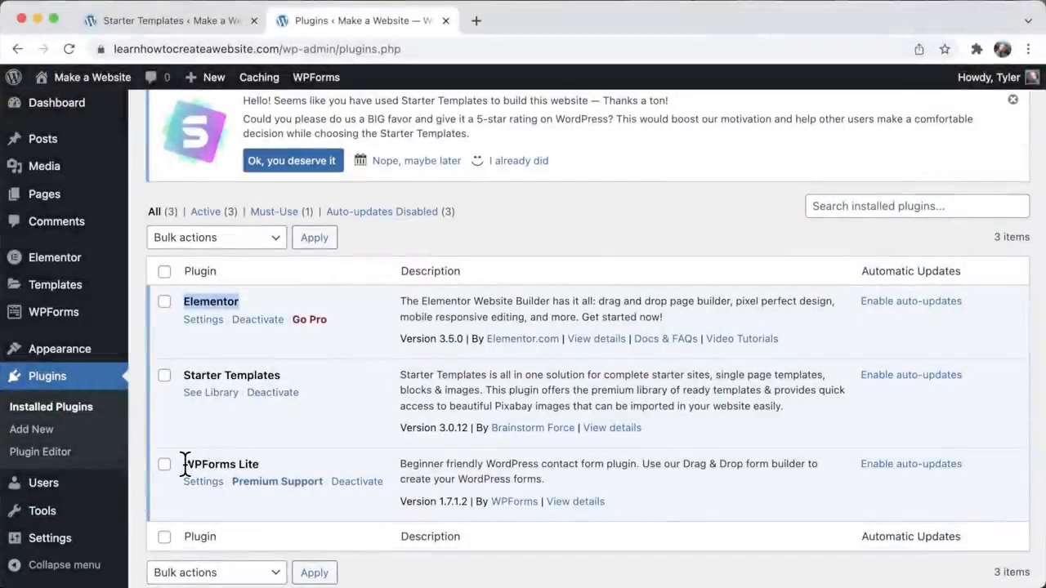
{"action": "left_click_drag", "start_coordinate": [183, 463], "coordinate": [246, 464]}
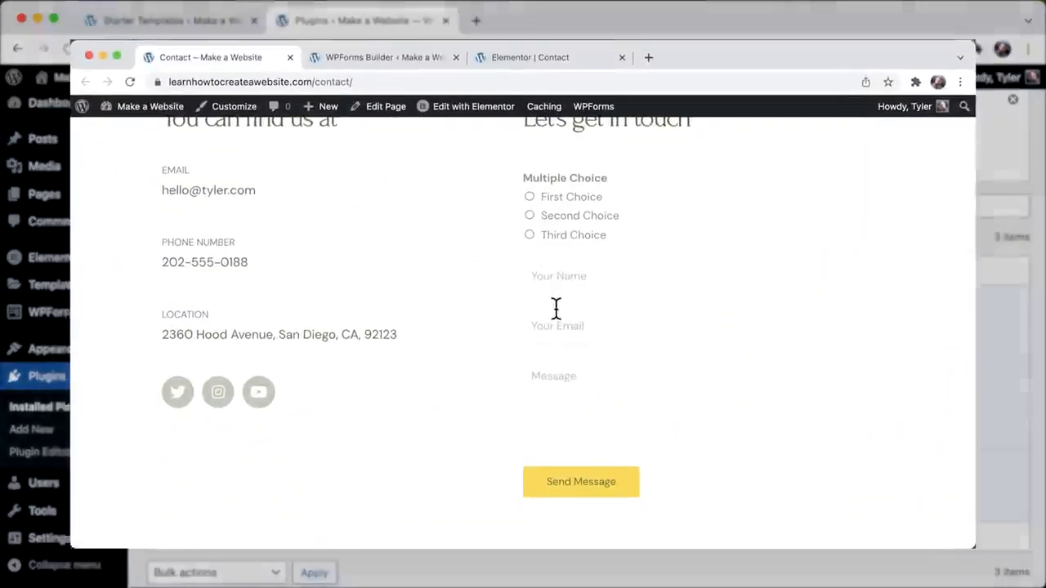
Step: Fill the contact form with Second Choice and a name, then send it
{"action": "left_click", "coordinate": [530, 214]}
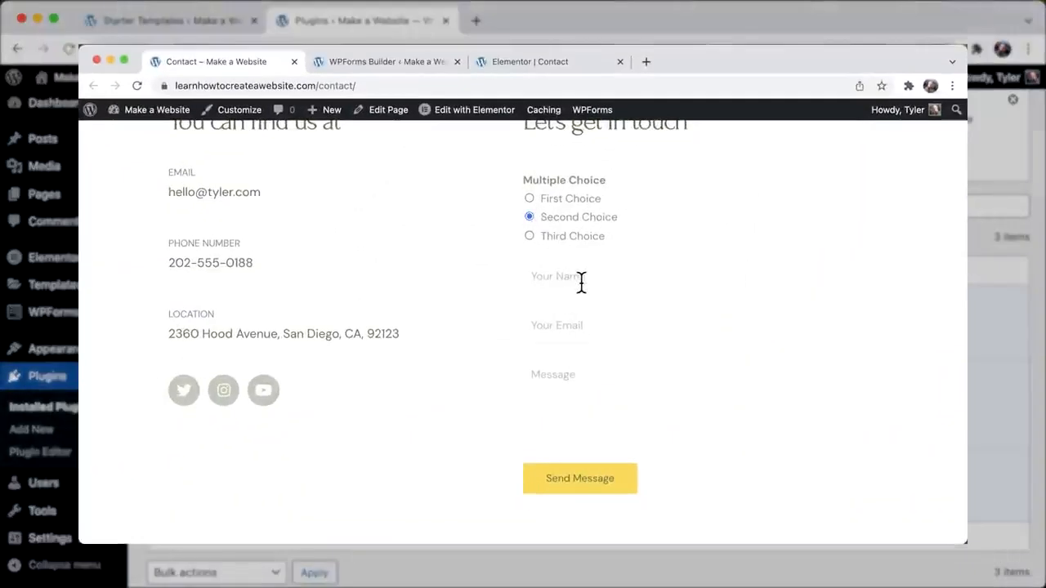
{"action": "left_click", "coordinate": [581, 280]}
{"action": "key", "text": "Tab"}
{"action": "type", "text": "tyler"}
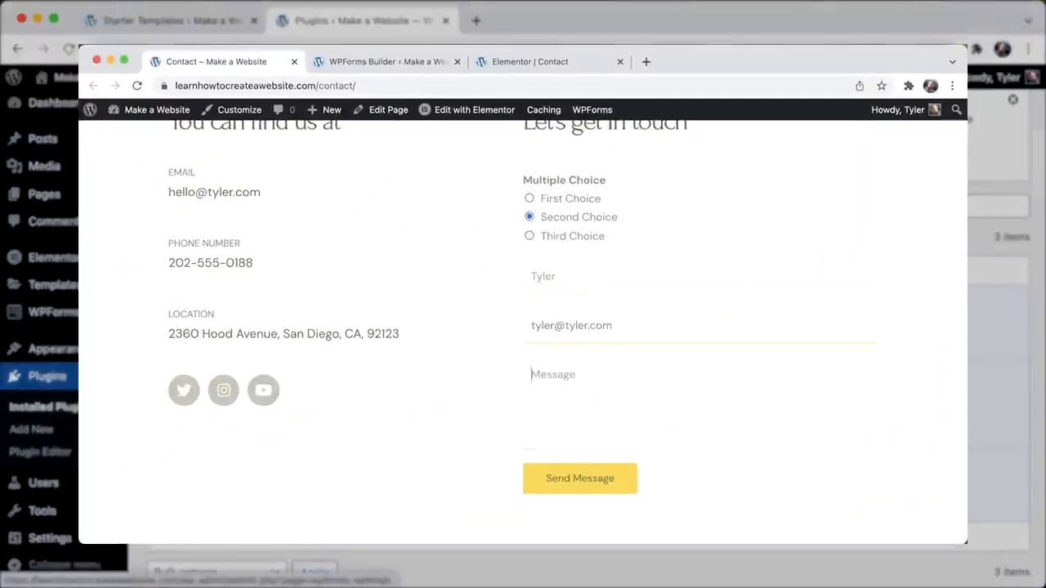
{"action": "left_click", "coordinate": [577, 484]}
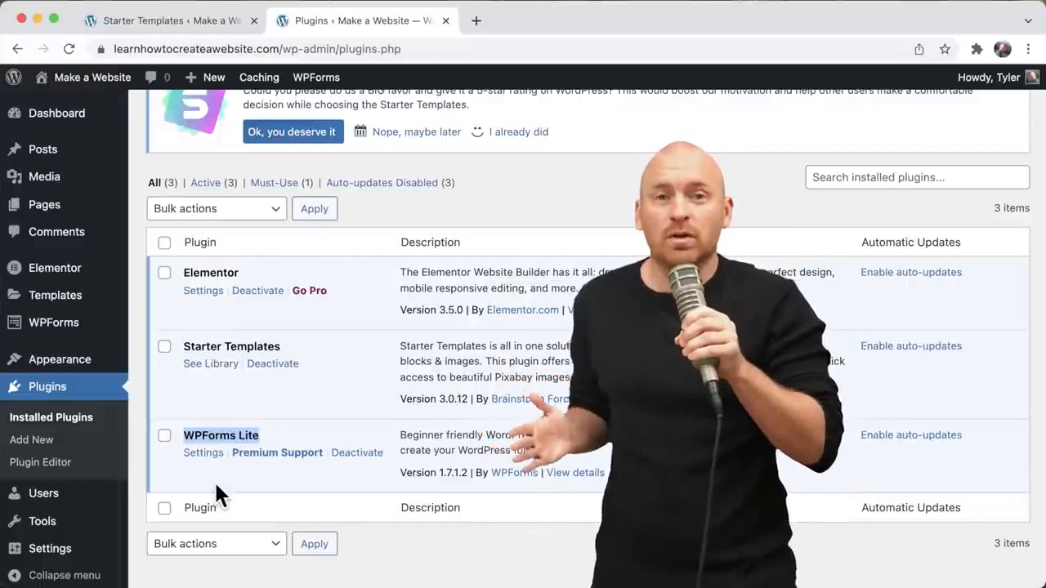
{"action": "scroll", "coordinate": [214, 480], "scroll_direction": "down", "scroll_amount": 2}
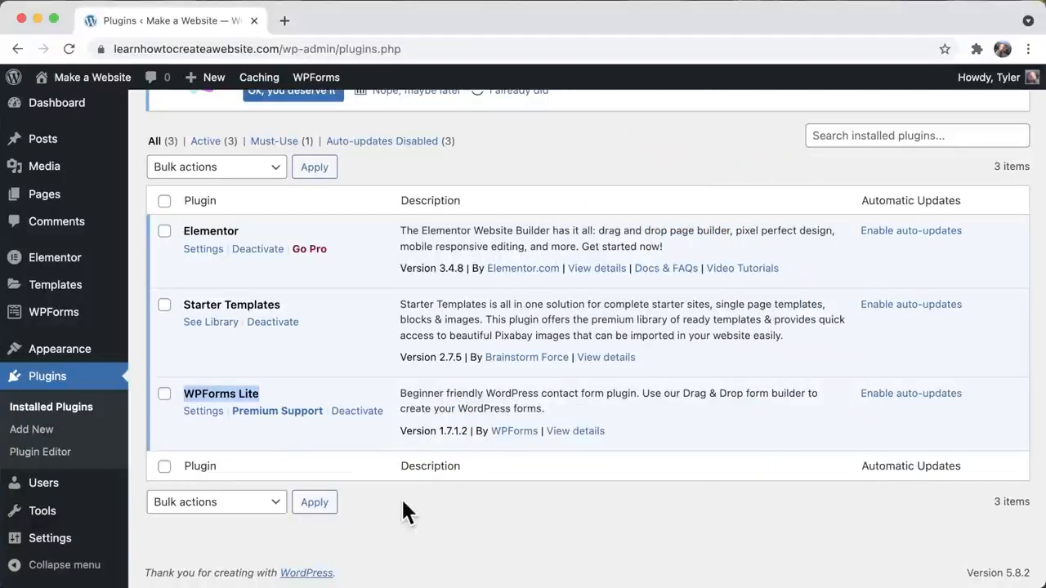
Step: Open General settings and check the Site Title and Tagline text
{"action": "mouse_move", "coordinate": [118, 540]}
{"action": "left_click", "coordinate": [175, 372]}
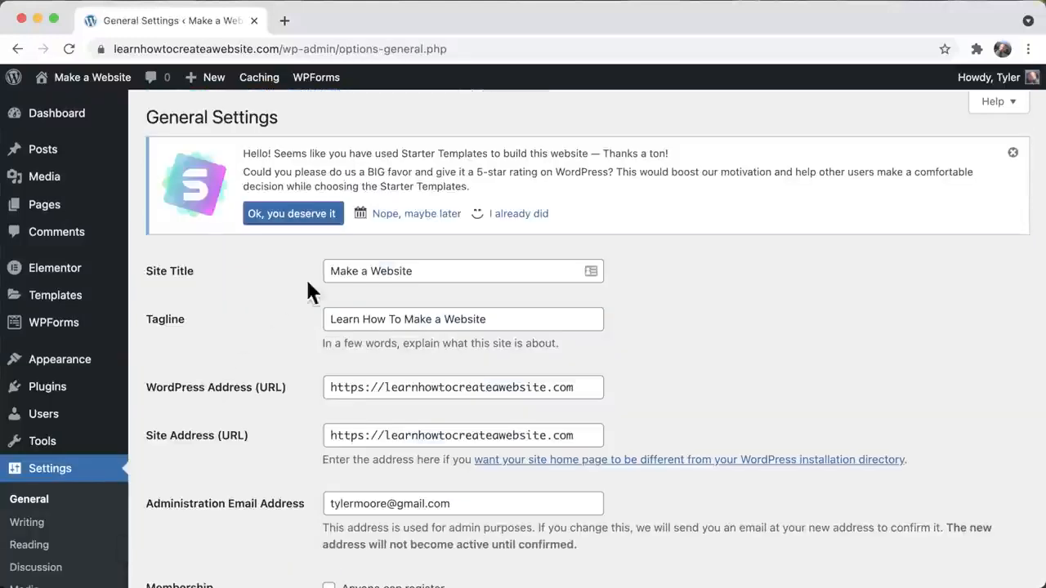
{"action": "left_click_drag", "start_coordinate": [438, 270], "coordinate": [298, 269]}
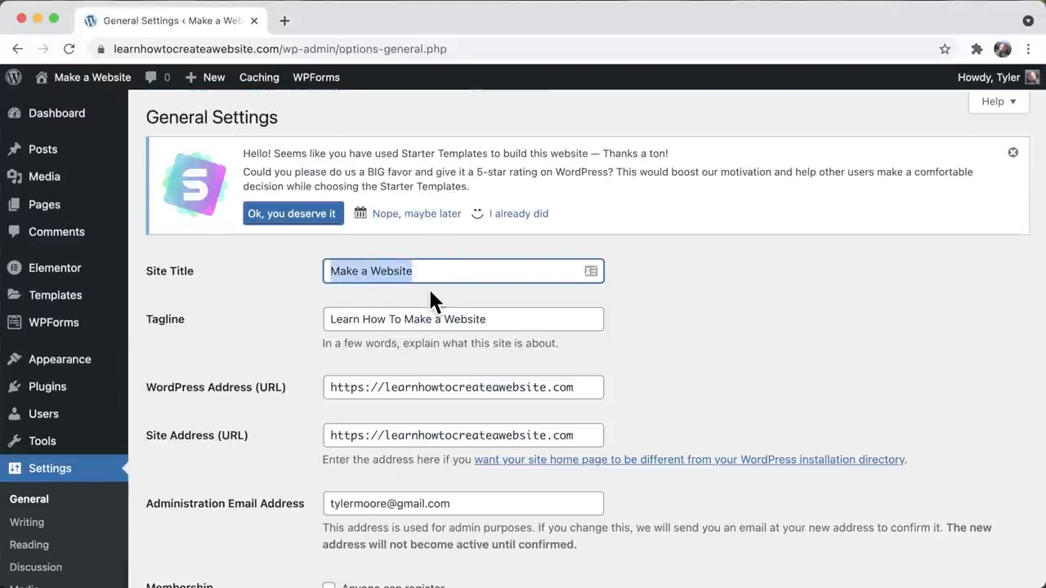
{"action": "triple_click", "coordinate": [500, 319]}
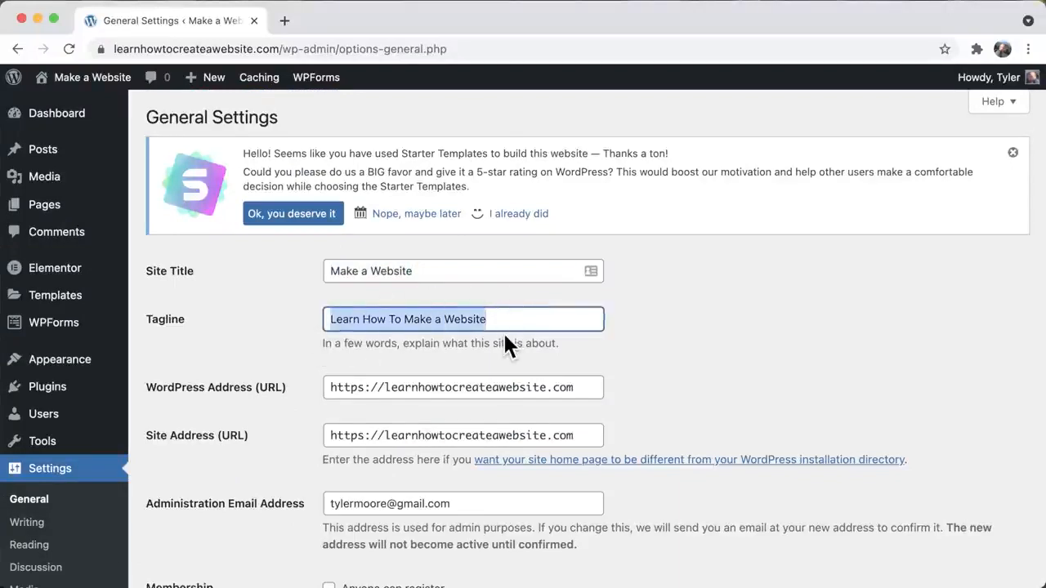
Step: Load the website's homepage in a new browser tab, then return to General Settings
{"action": "left_click", "coordinate": [284, 20]}
{"action": "type", "text": "learnhowtocreateawebsite.com"}
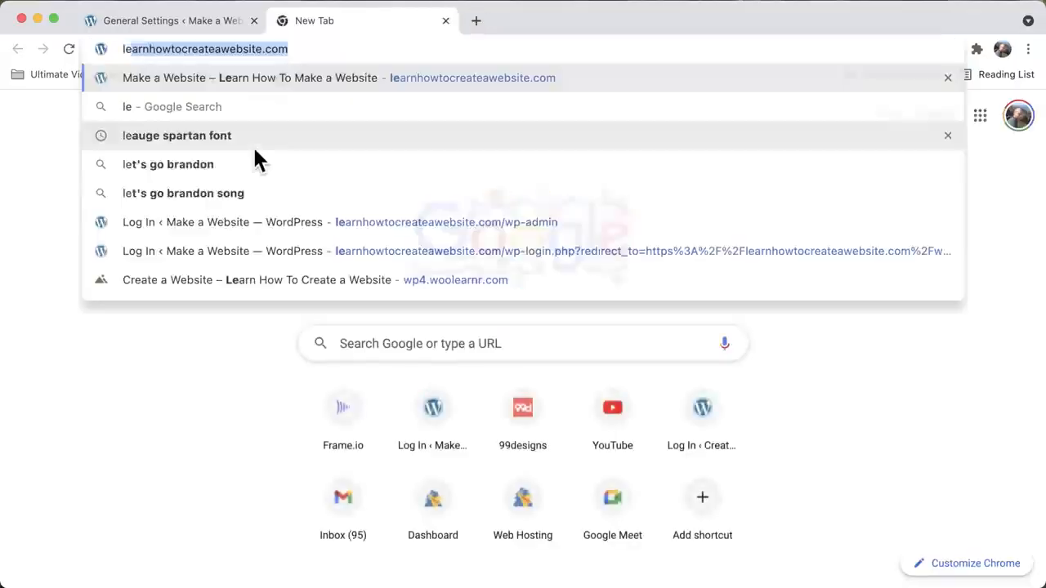
{"action": "key", "text": "Return"}
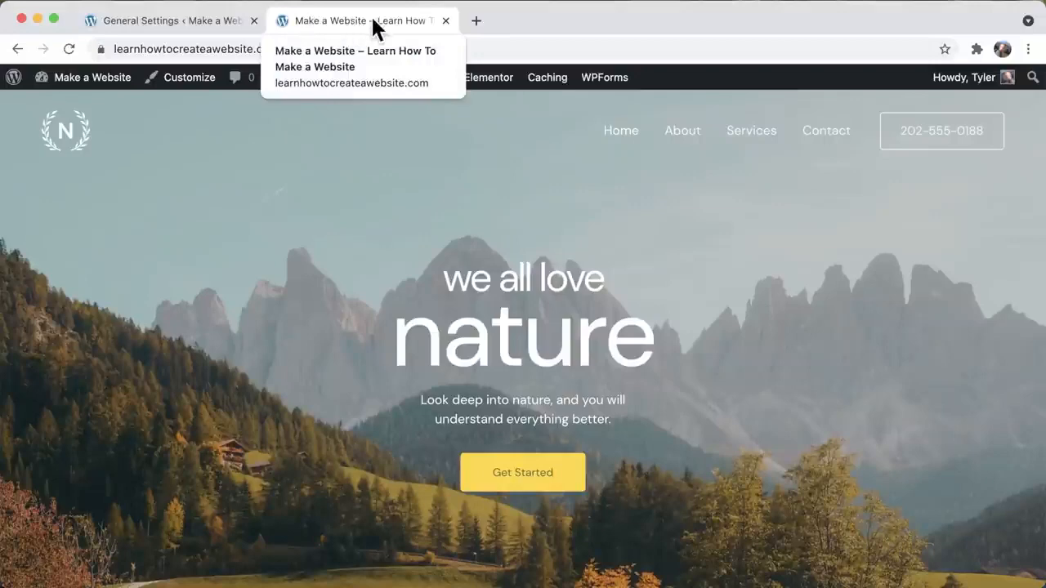
{"action": "left_click", "coordinate": [221, 23]}
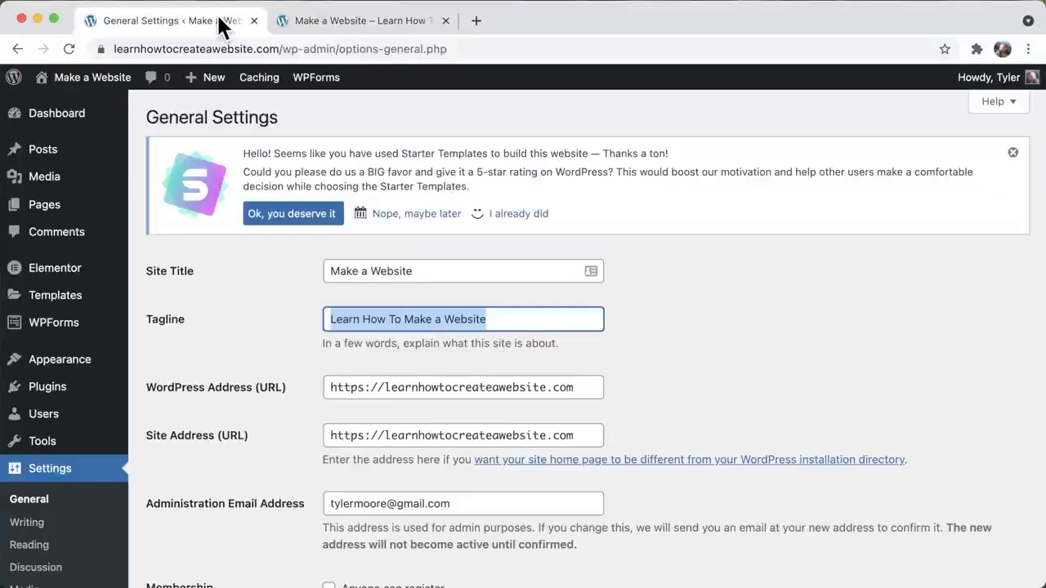
Step: Re-check the Site Title, Tagline and administration email, leaving all unchanged
{"action": "double_click", "coordinate": [426, 271]}
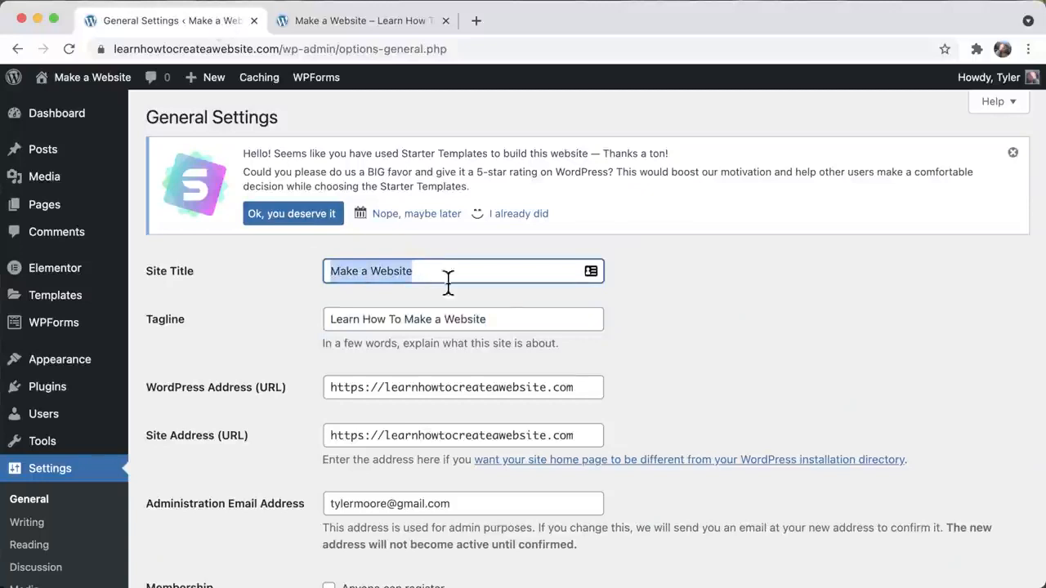
{"action": "left_click", "coordinate": [507, 323]}
{"action": "triple_click", "coordinate": [507, 320]}
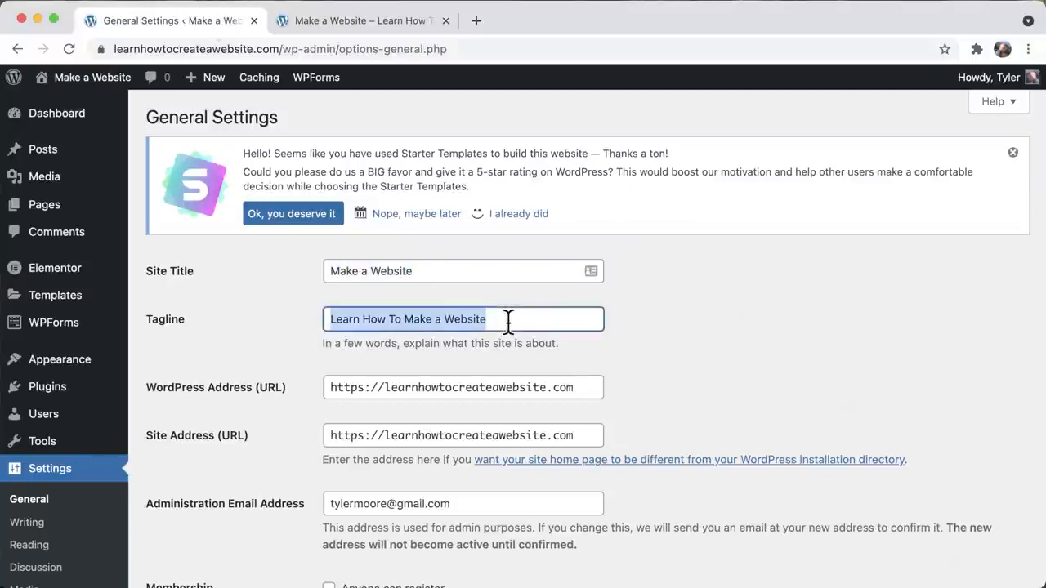
{"action": "left_click", "coordinate": [508, 322]}
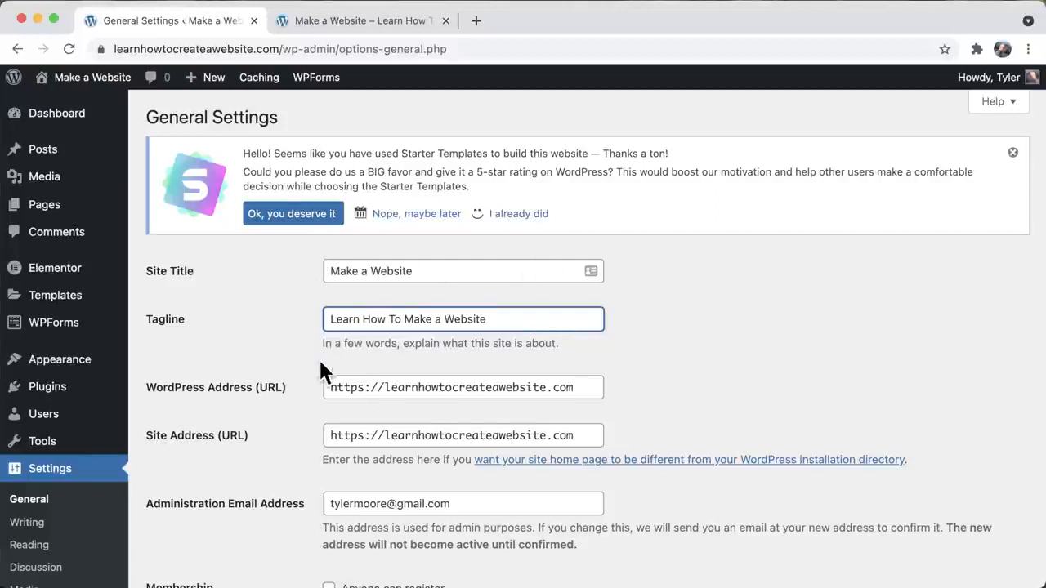
{"action": "scroll", "coordinate": [320, 367], "scroll_direction": "down", "scroll_amount": 3}
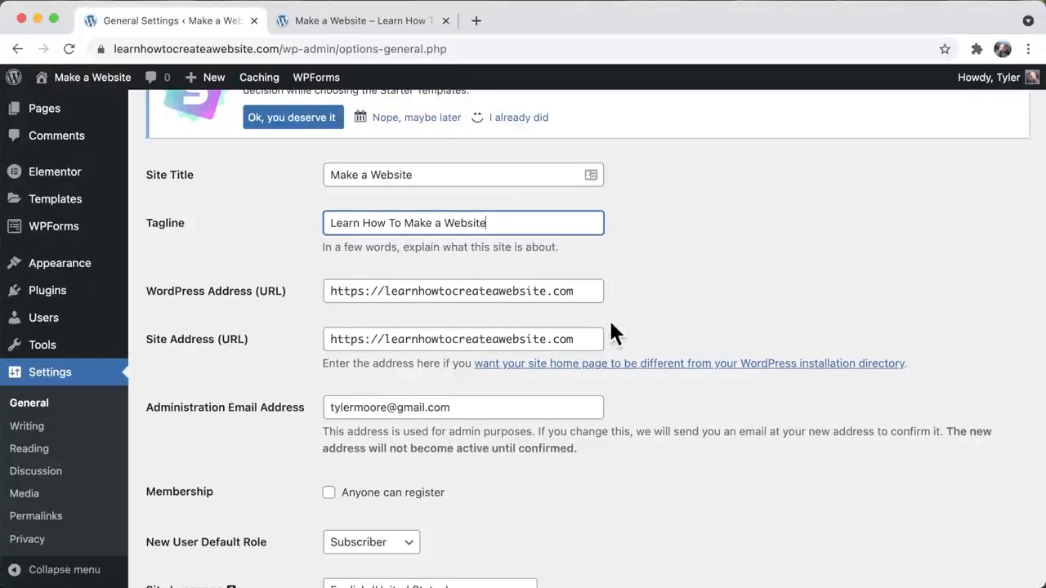
{"action": "scroll", "coordinate": [292, 369], "scroll_direction": "down", "scroll_amount": 4}
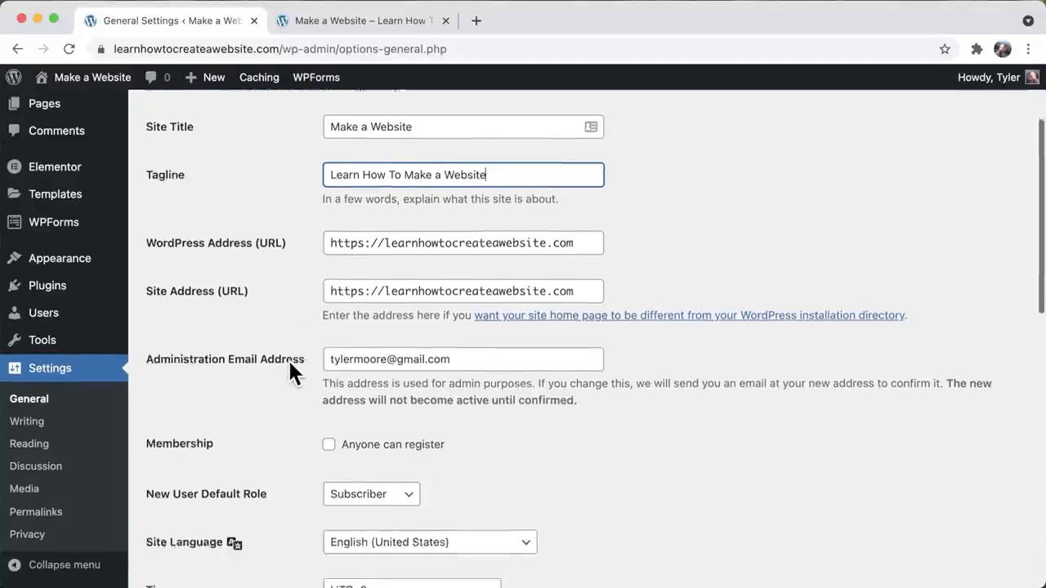
{"action": "triple_click", "coordinate": [483, 292]}
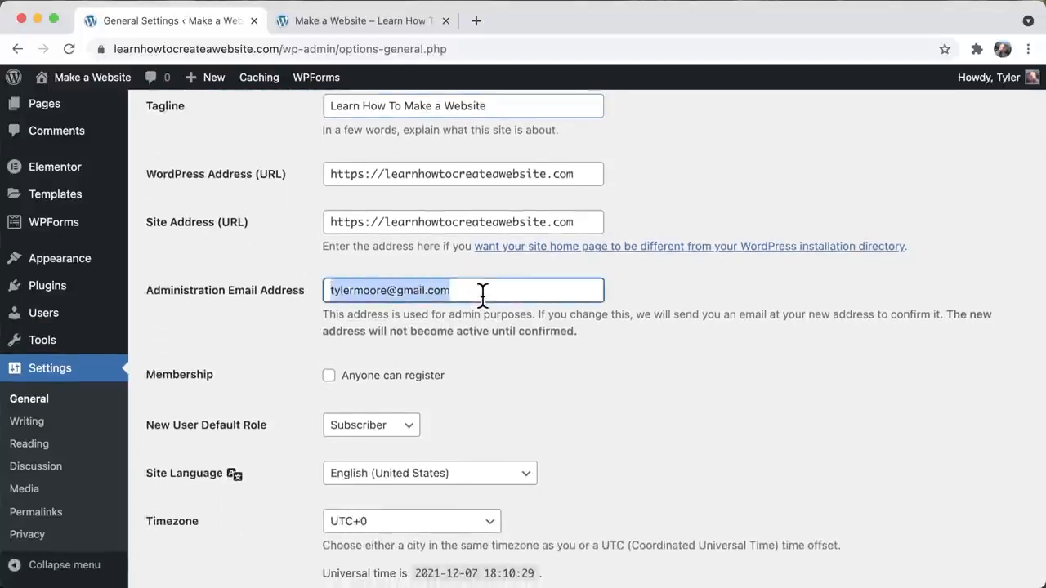
{"action": "left_click", "coordinate": [482, 291]}
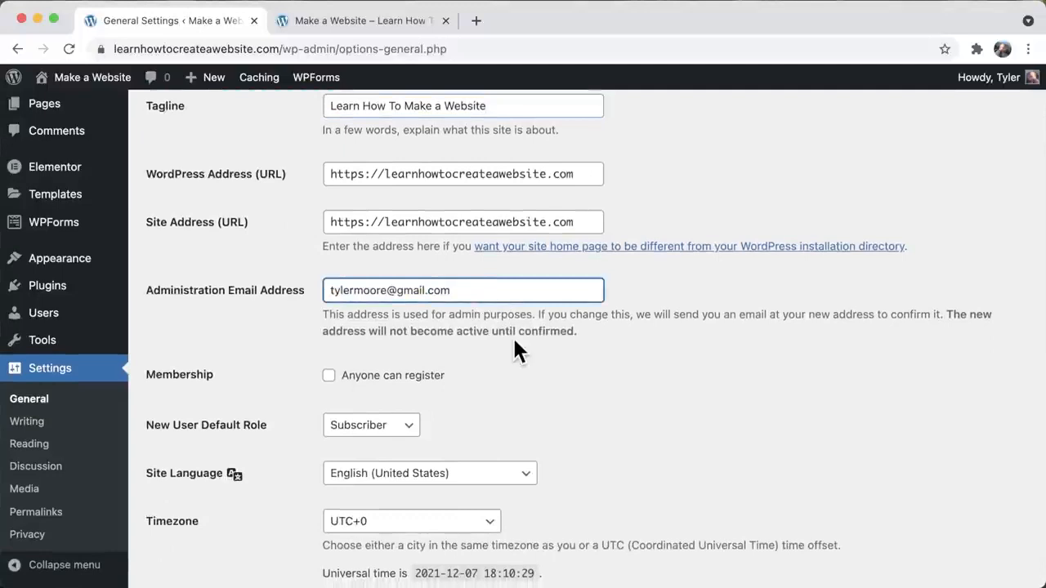
Step: Keep English (United States) as the site language and save the settings
{"action": "scroll", "coordinate": [515, 344], "scroll_direction": "down", "scroll_amount": 6}
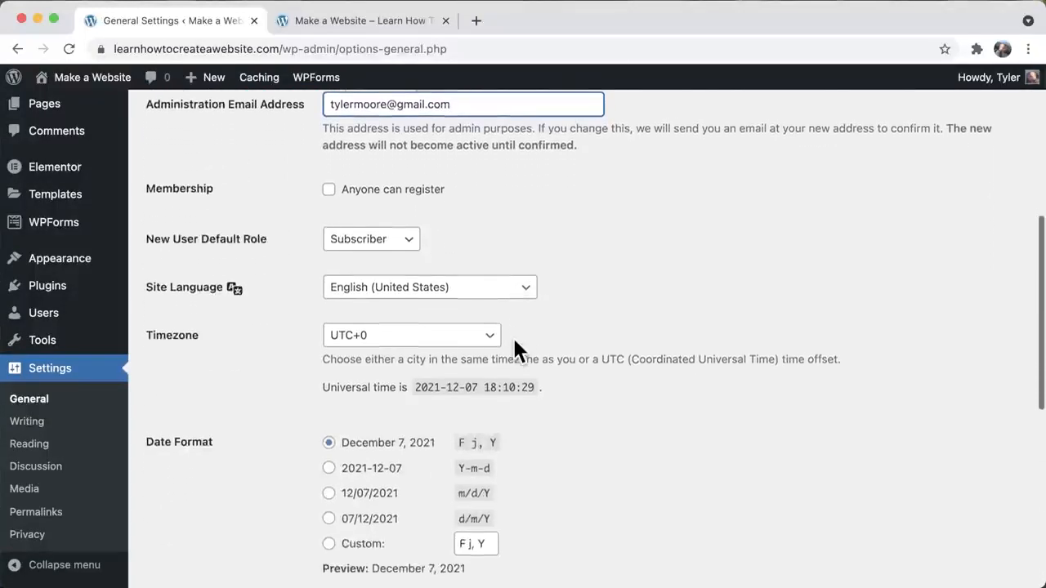
{"action": "left_click", "coordinate": [520, 288]}
{"action": "left_click", "coordinate": [520, 290]}
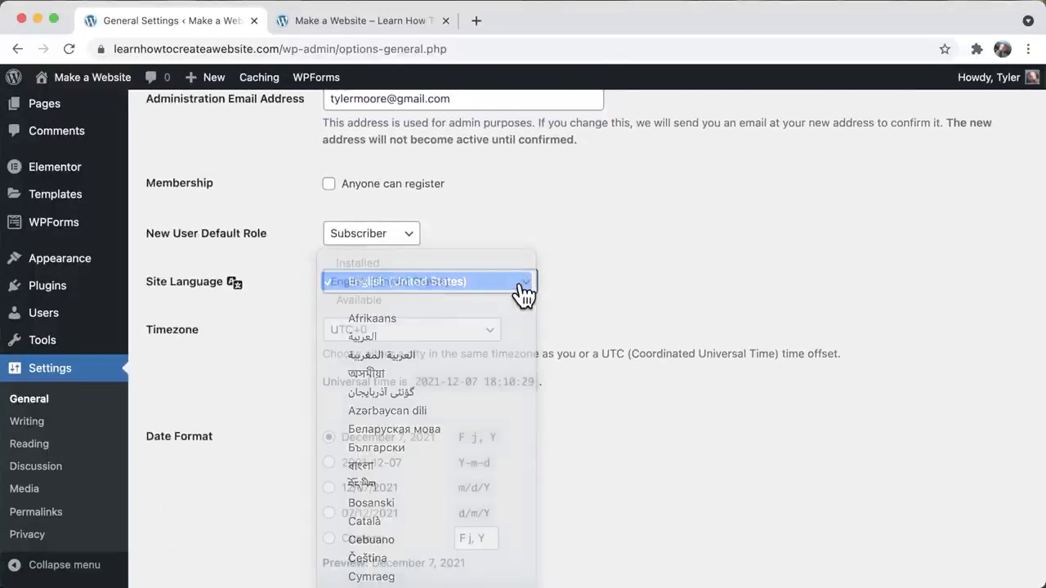
{"action": "scroll", "coordinate": [544, 392], "scroll_direction": "down", "scroll_amount": 3}
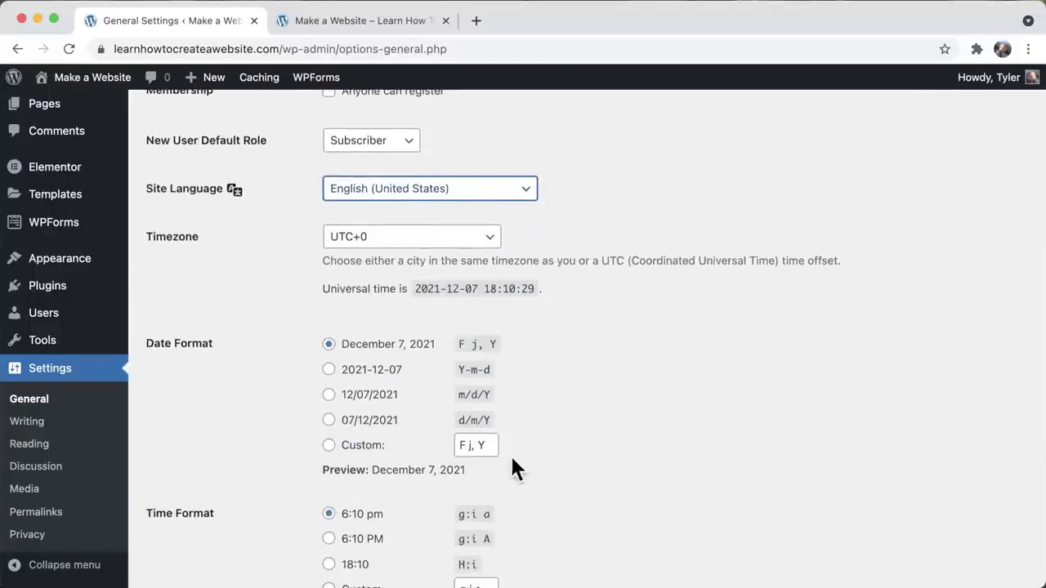
{"action": "scroll", "coordinate": [526, 349], "scroll_direction": "down", "scroll_amount": 8}
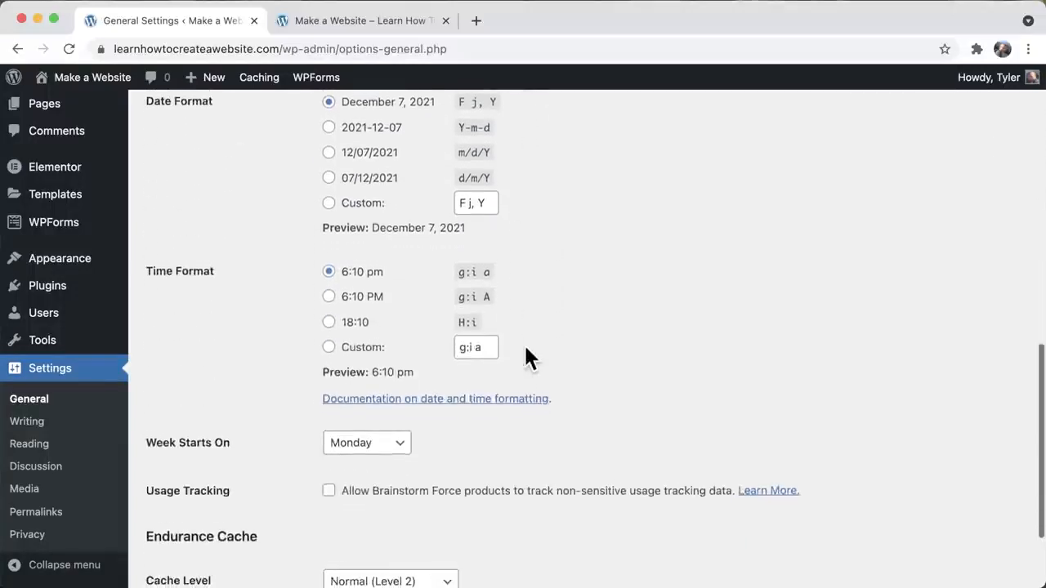
{"action": "scroll", "coordinate": [525, 360], "scroll_direction": "down", "scroll_amount": 4}
{"action": "left_click", "coordinate": [189, 511]}
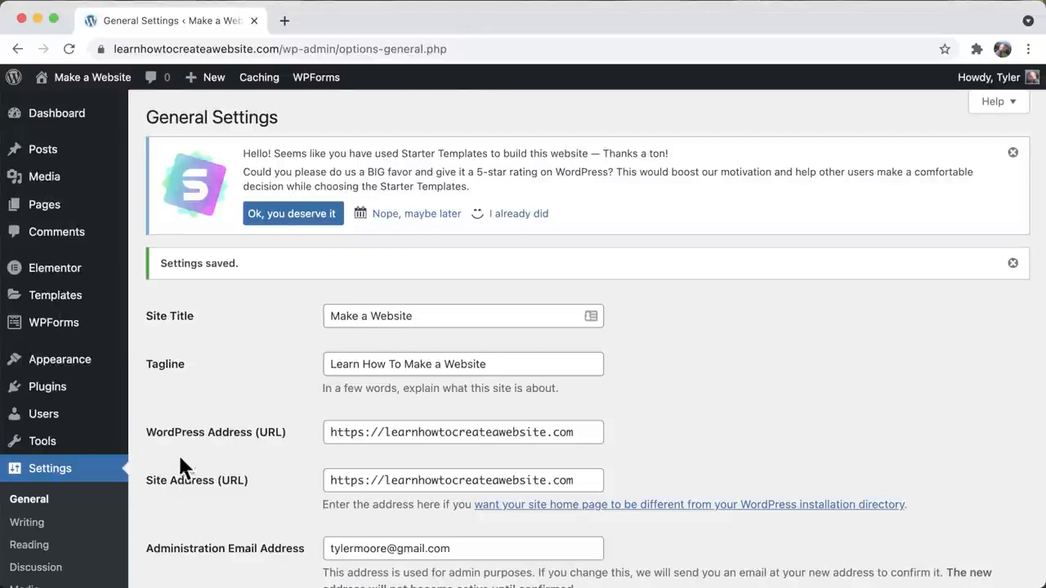
Step: From Pages > All Pages, launch Edit with Elementor on the Home page
{"action": "mouse_move", "coordinate": [97, 86]}
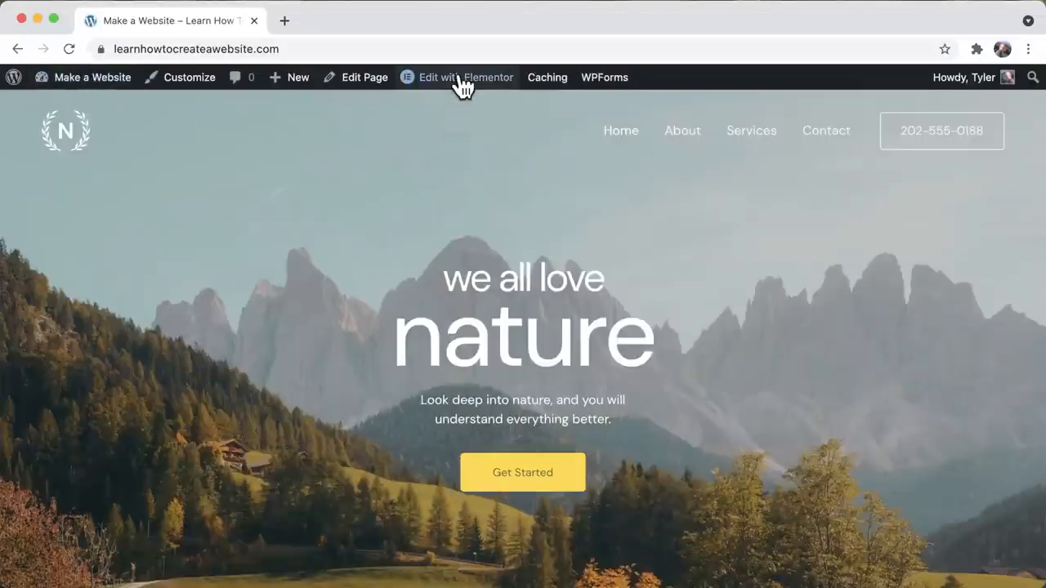
{"action": "mouse_move", "coordinate": [455, 85]}
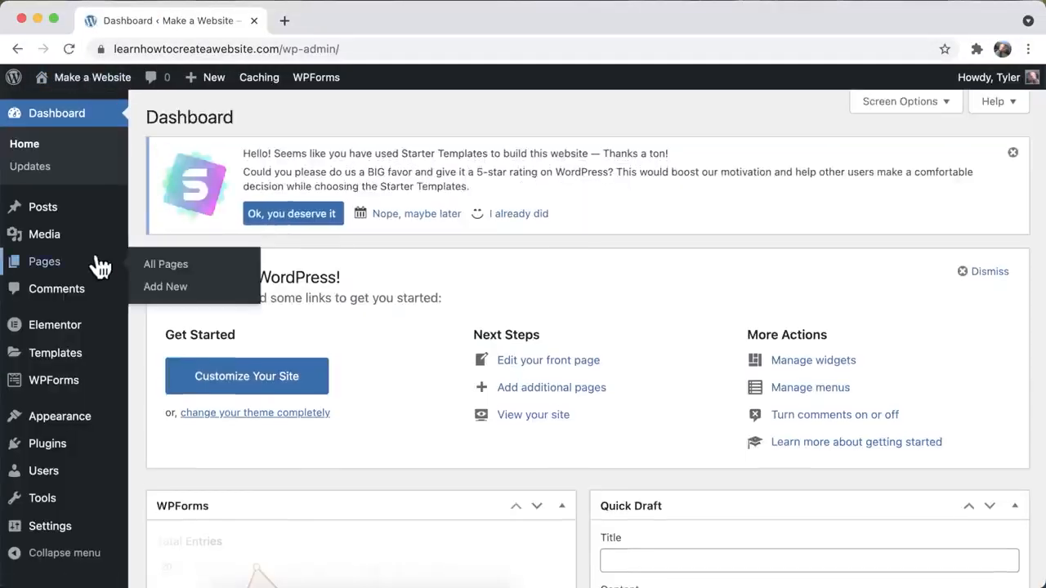
{"action": "left_click", "coordinate": [97, 262]}
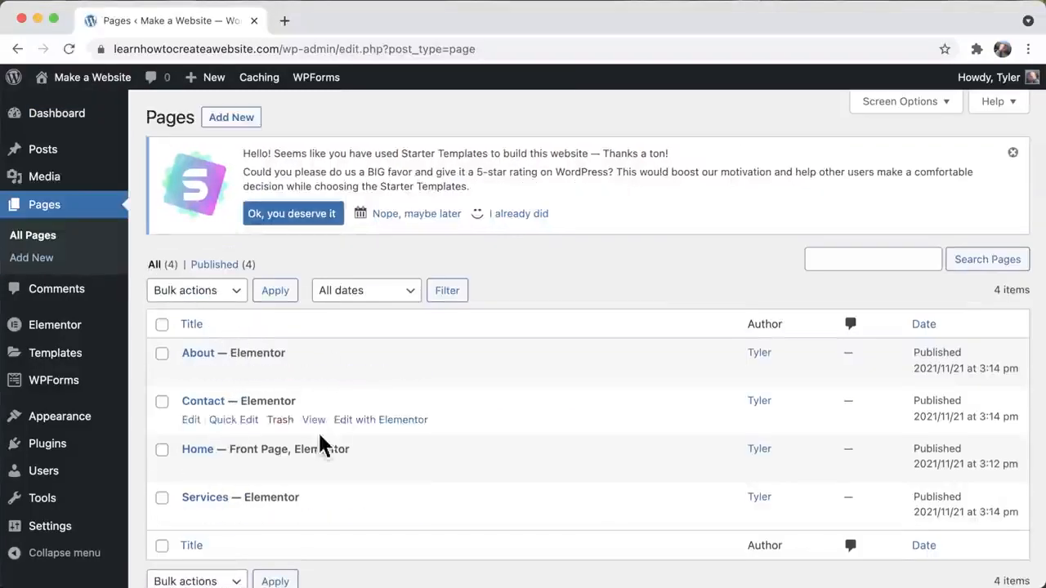
{"action": "left_click", "coordinate": [367, 474]}
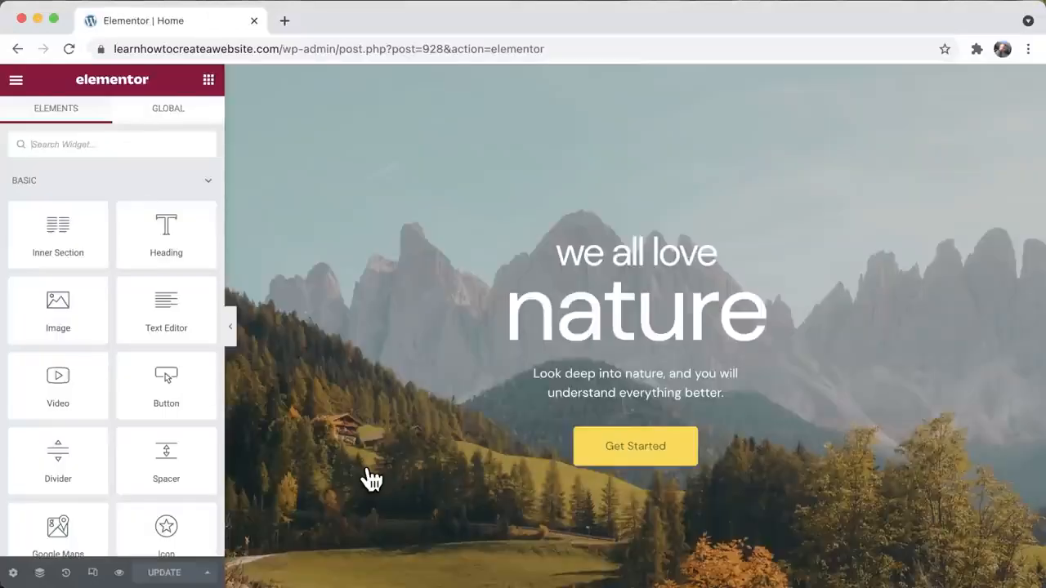
Step: Select the Get Started button, then open the 'nature' heading's title settings
{"action": "scroll", "coordinate": [831, 299], "scroll_direction": "down", "scroll_amount": 20}
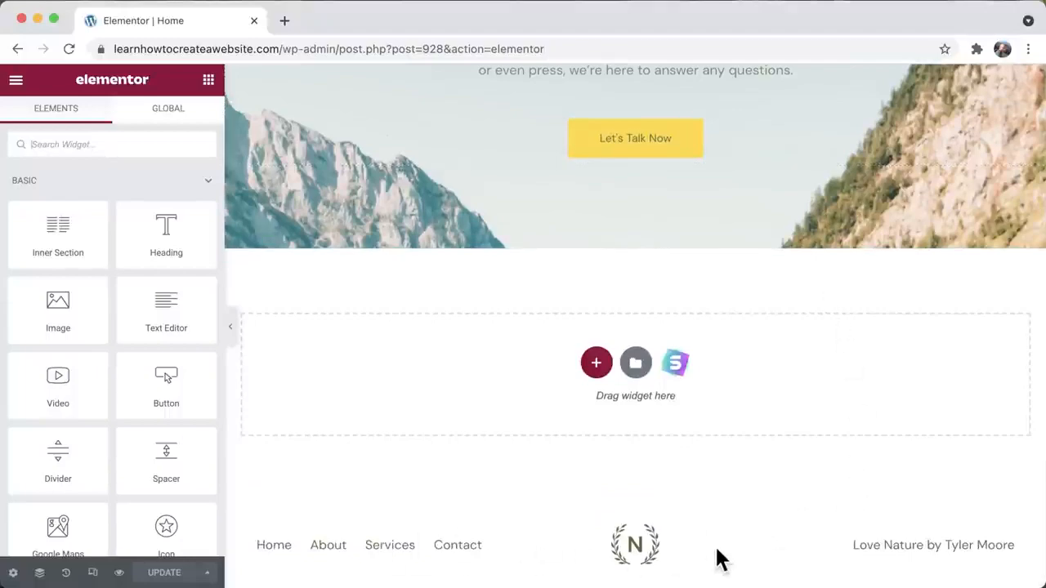
{"action": "scroll", "coordinate": [560, 269], "scroll_direction": "up", "scroll_amount": 10}
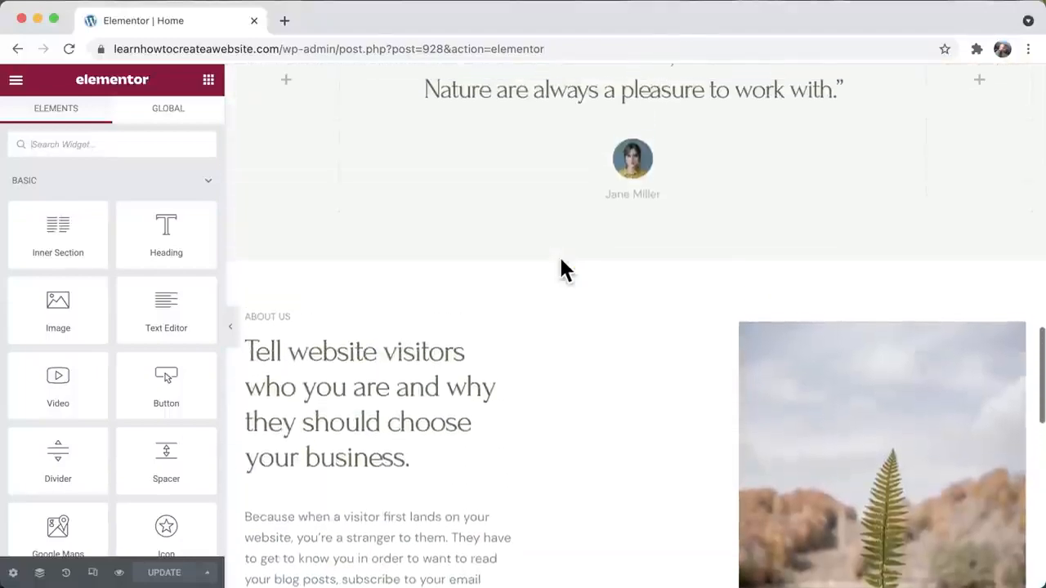
{"action": "scroll", "coordinate": [561, 268], "scroll_direction": "up", "scroll_amount": 10}
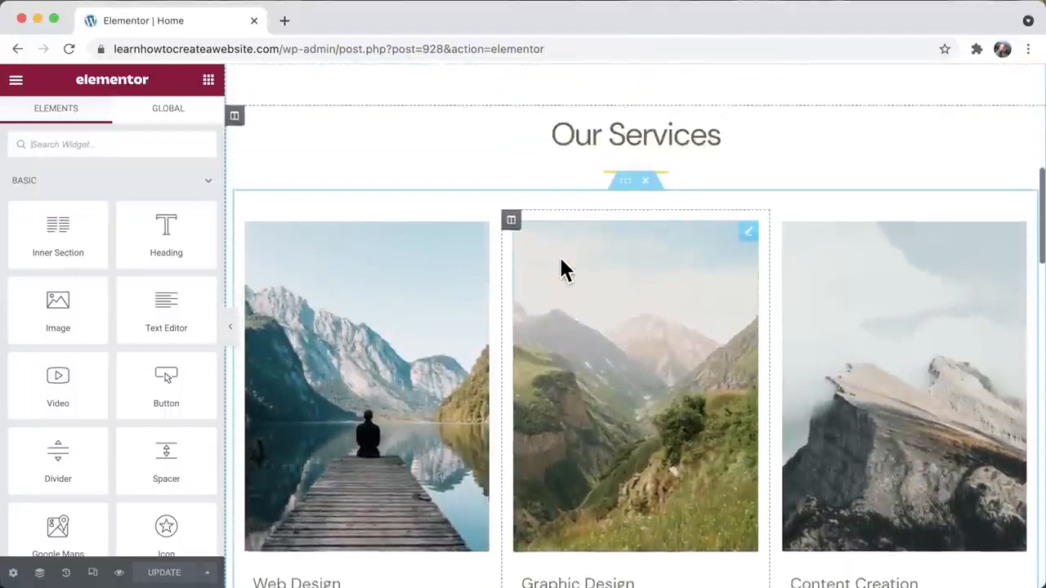
{"action": "scroll", "coordinate": [560, 269], "scroll_direction": "up", "scroll_amount": 5}
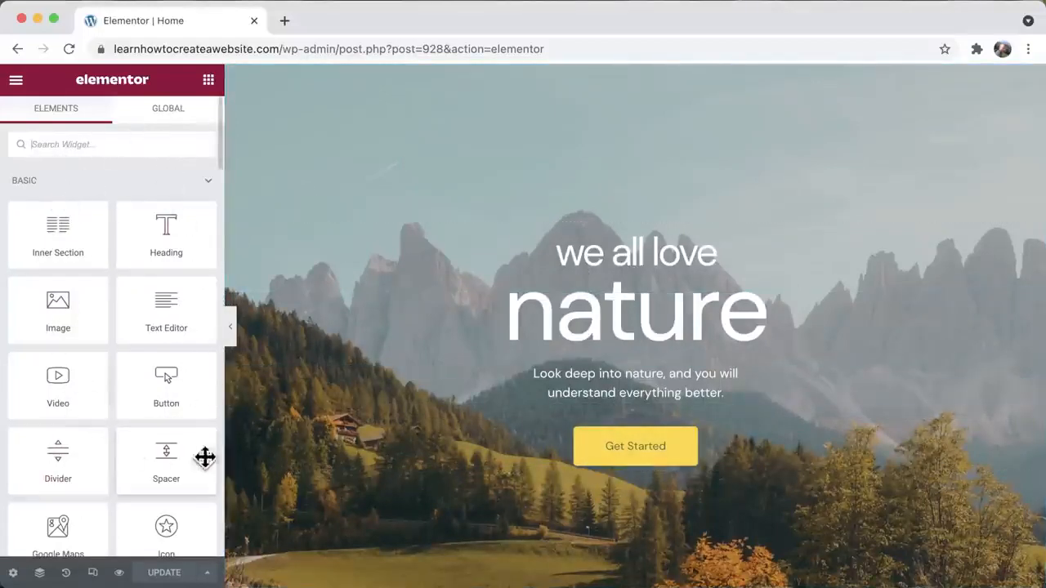
{"action": "left_click", "coordinate": [648, 448]}
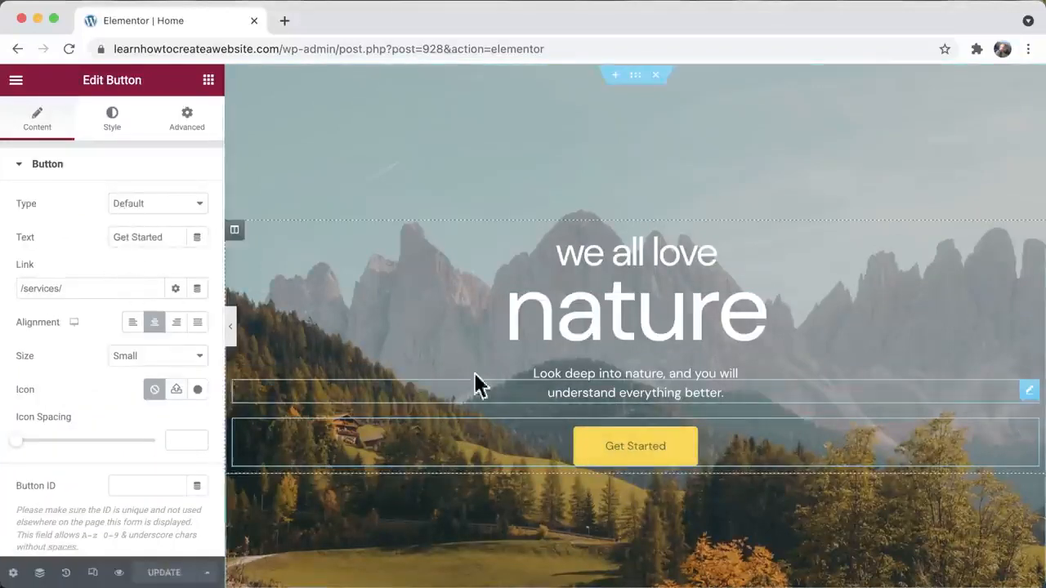
{"action": "left_click", "coordinate": [648, 317]}
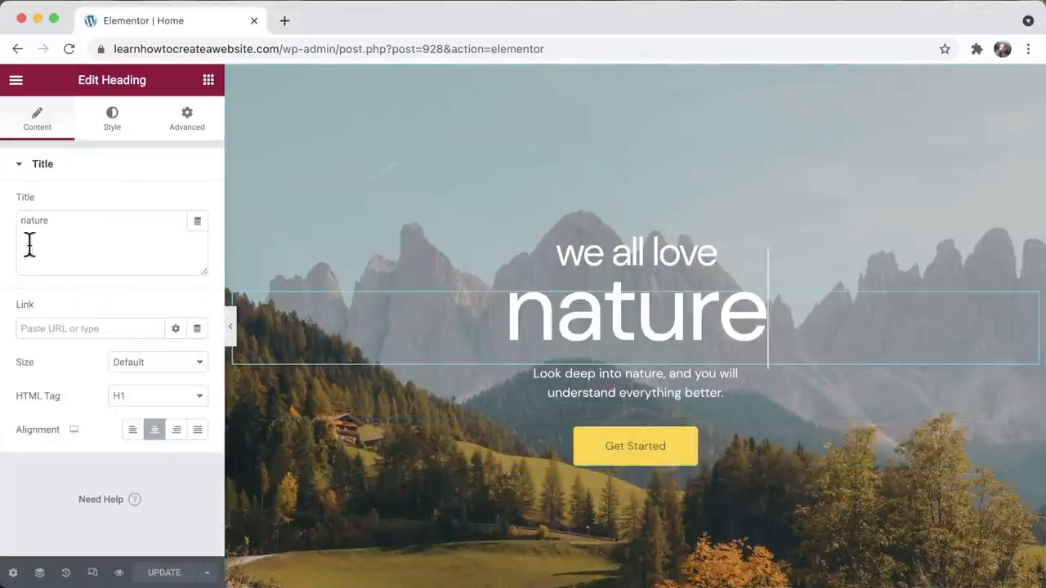
{"action": "left_click", "coordinate": [61, 223]}
{"action": "left_click", "coordinate": [60, 223]}
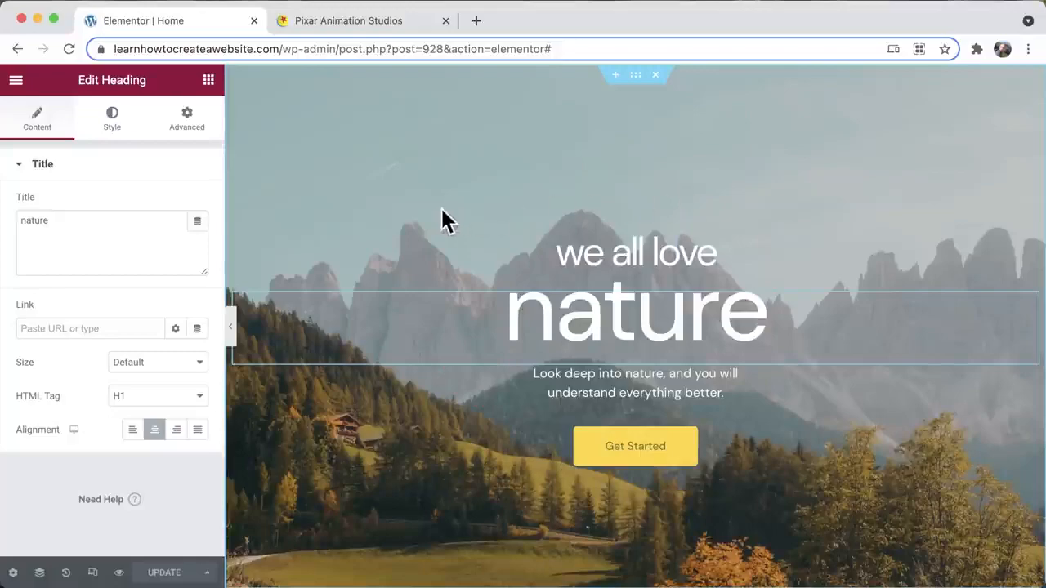
Step: Glance at the FEATURE FILMS headline on the Pixar tab, then return to Elementor
{"action": "scroll", "coordinate": [542, 272], "scroll_direction": "down", "scroll_amount": 10}
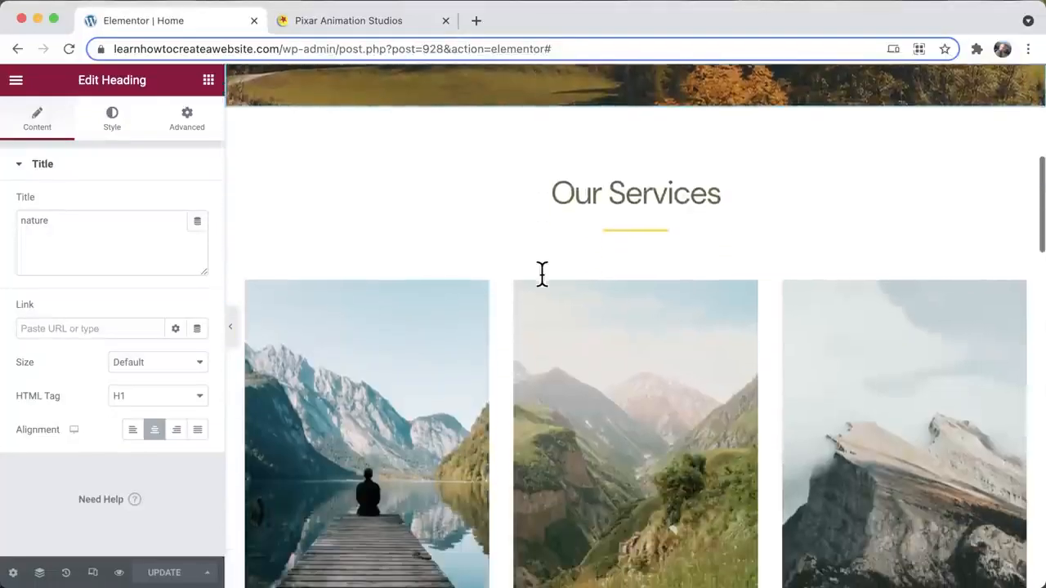
{"action": "scroll", "coordinate": [542, 278], "scroll_direction": "up", "scroll_amount": 10}
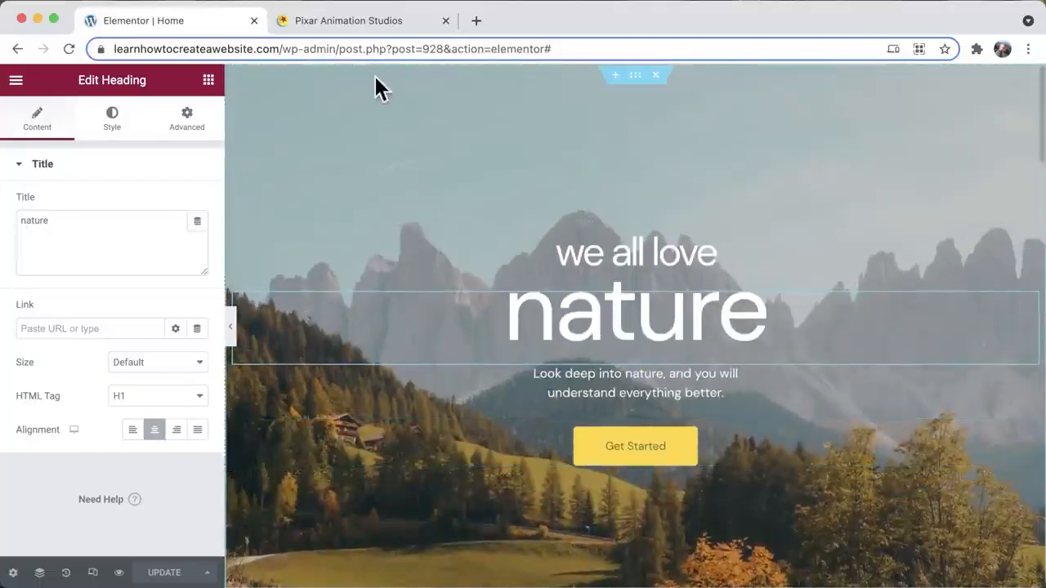
{"action": "left_click", "coordinate": [373, 22]}
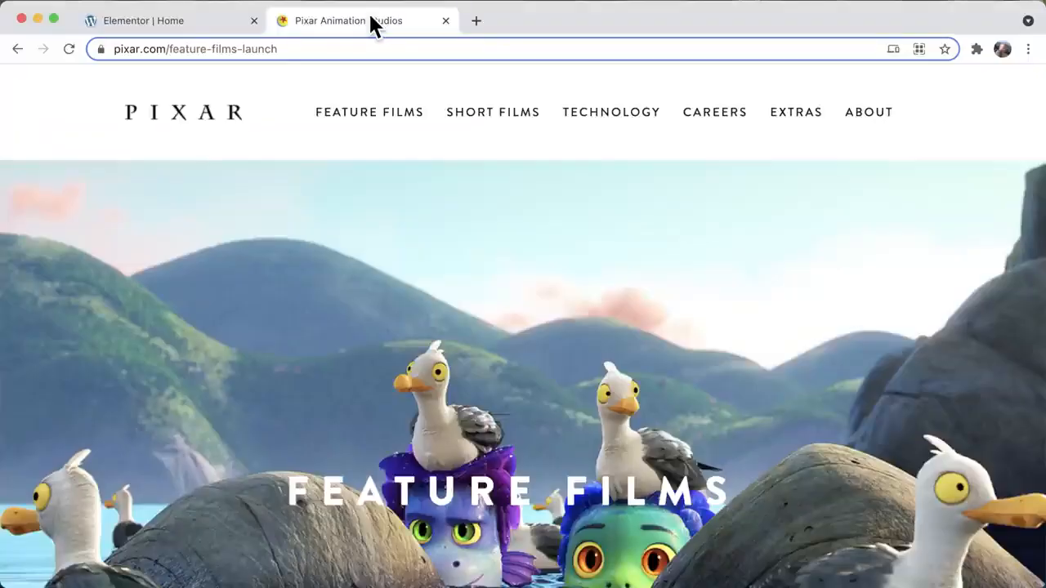
{"action": "scroll", "coordinate": [372, 368], "scroll_direction": "down", "scroll_amount": 5}
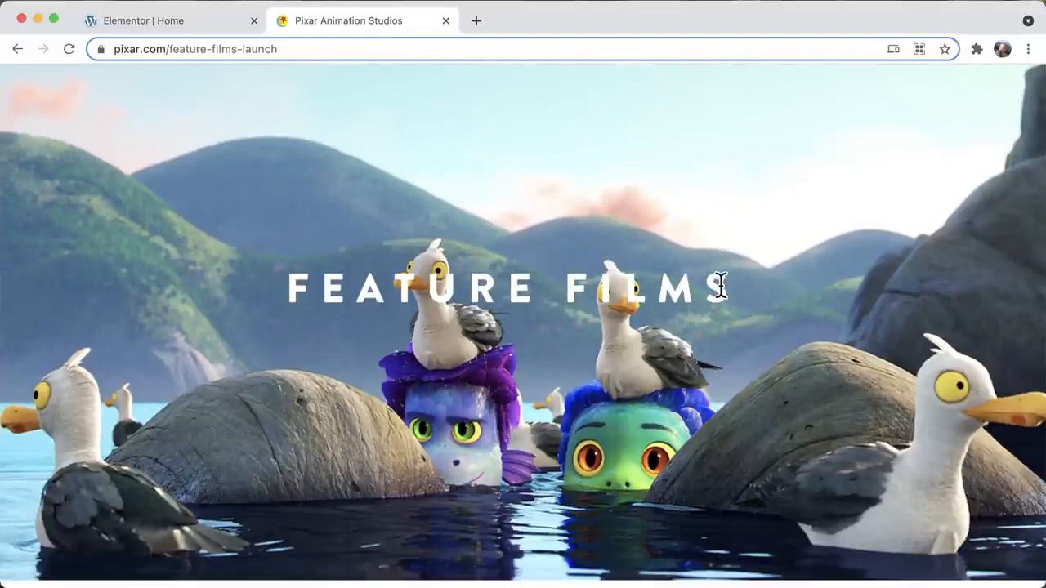
{"action": "left_click_drag", "start_coordinate": [719, 286], "coordinate": [273, 297]}
{"action": "left_click", "coordinate": [197, 18]}
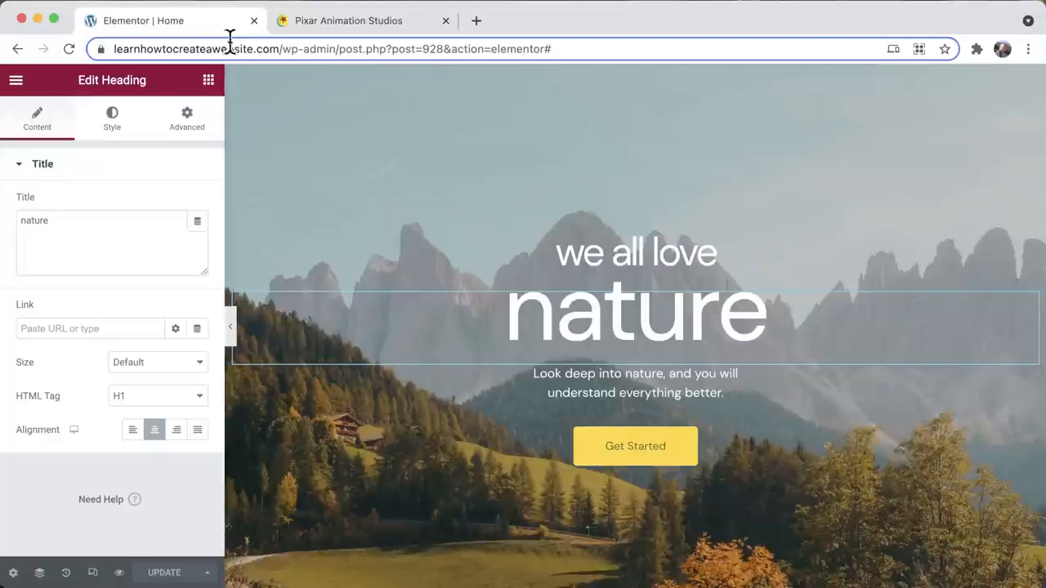
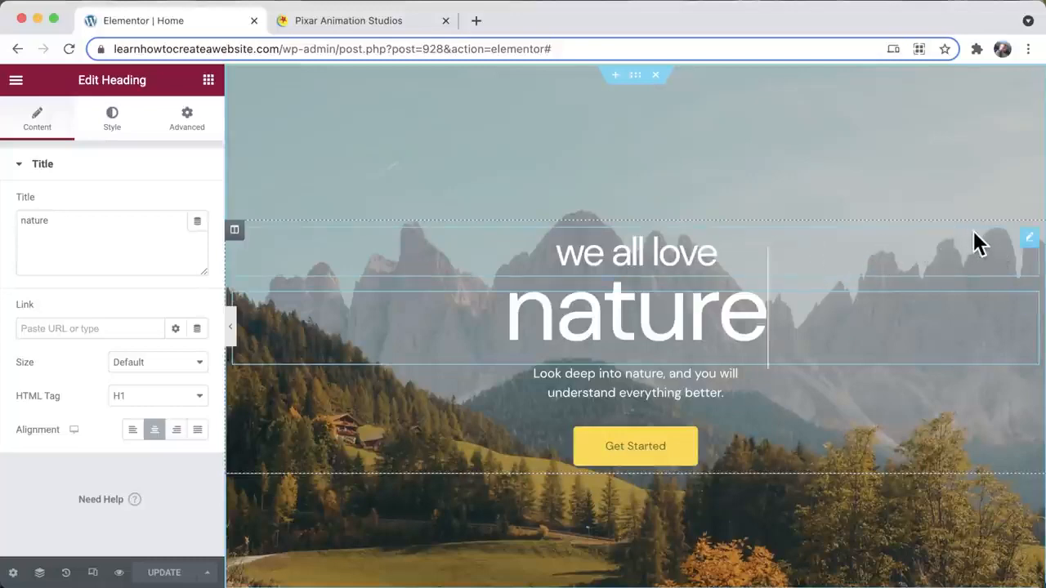
Step: Delete the 'we all love' heading and rename the 'nature' hero heading to EXPLORE
{"action": "right_click", "coordinate": [1028, 252]}
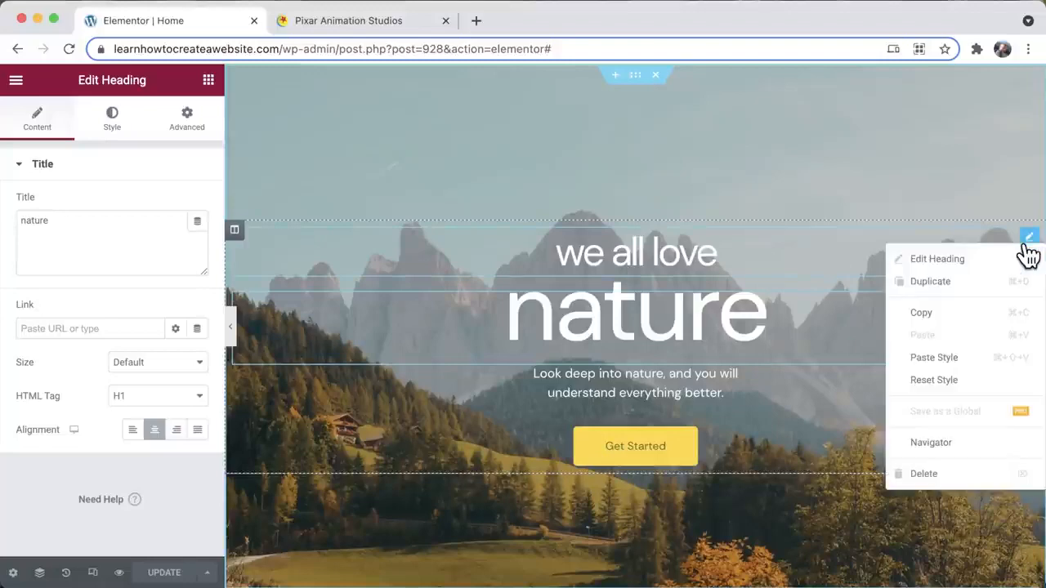
{"action": "left_click", "coordinate": [967, 474]}
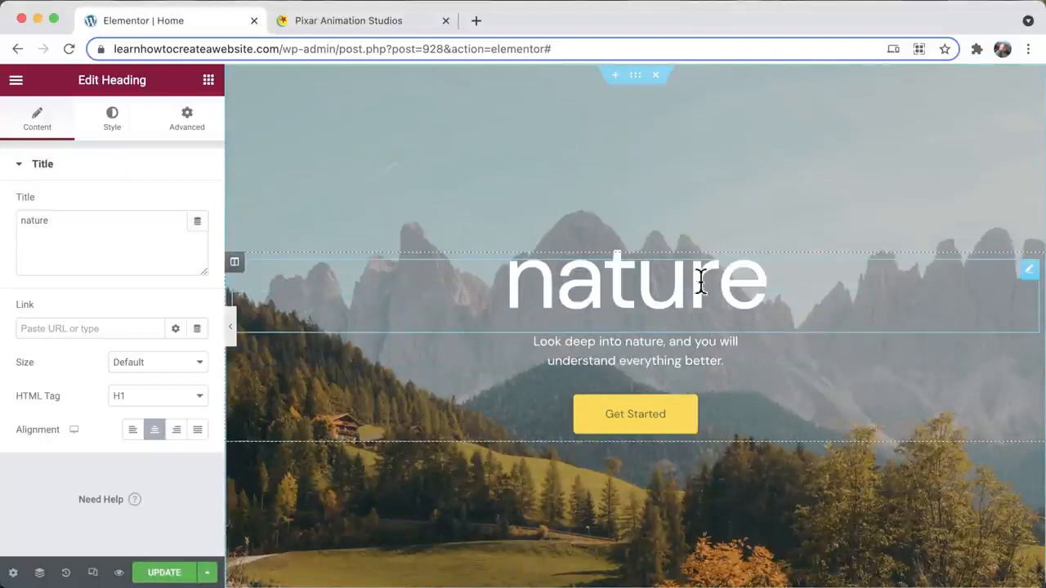
{"action": "left_click", "coordinate": [612, 290]}
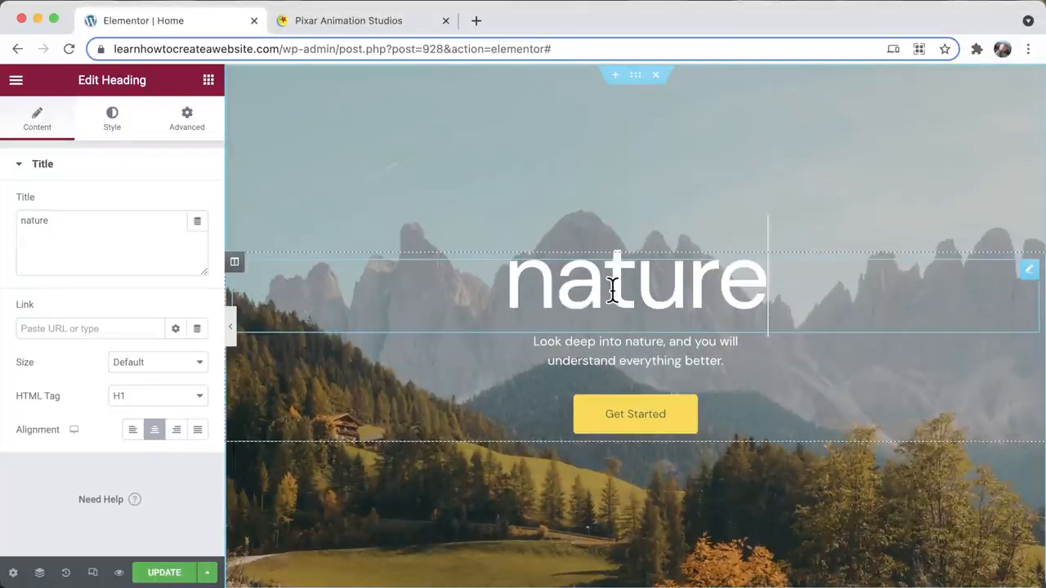
{"action": "left_click", "coordinate": [79, 227]}
{"action": "left_click_drag", "start_coordinate": [79, 226], "coordinate": [2, 236]}
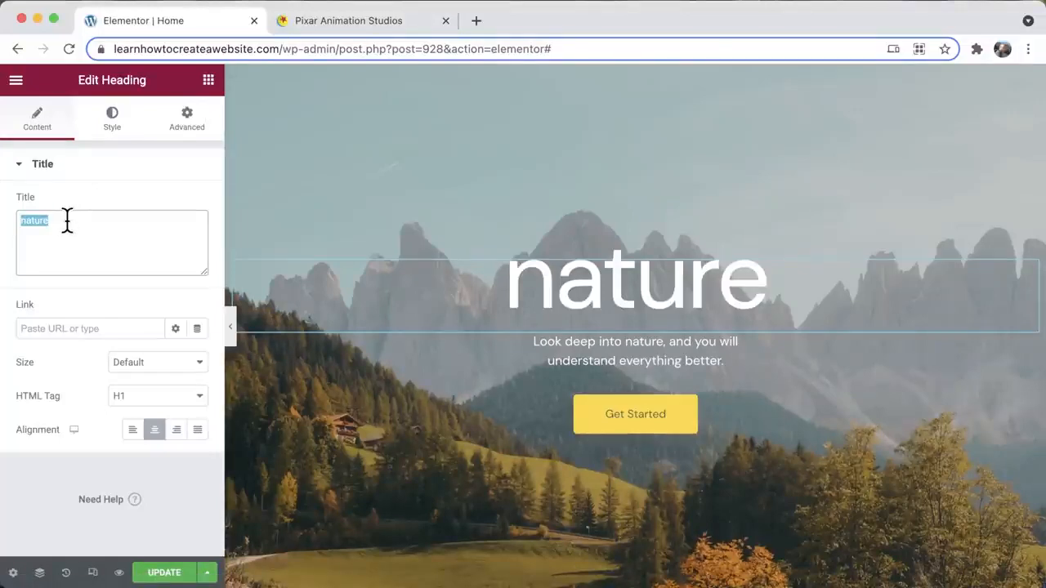
{"action": "type", "text": "EXPLORE"}
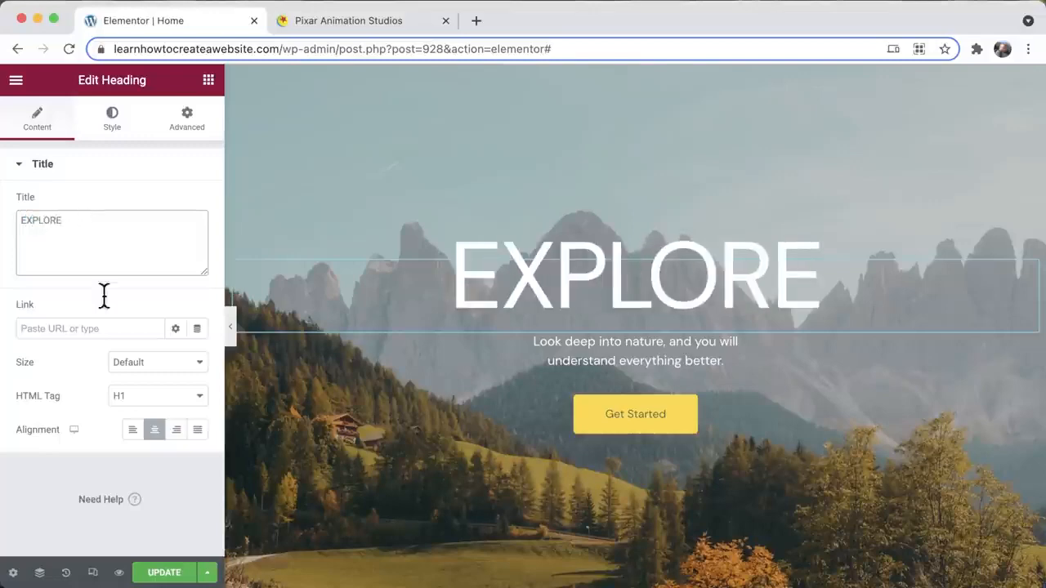
Step: Keep the EXPLORE heading centre-aligned after trying left and right alignment
{"action": "left_click", "coordinate": [134, 437]}
{"action": "left_click", "coordinate": [175, 438]}
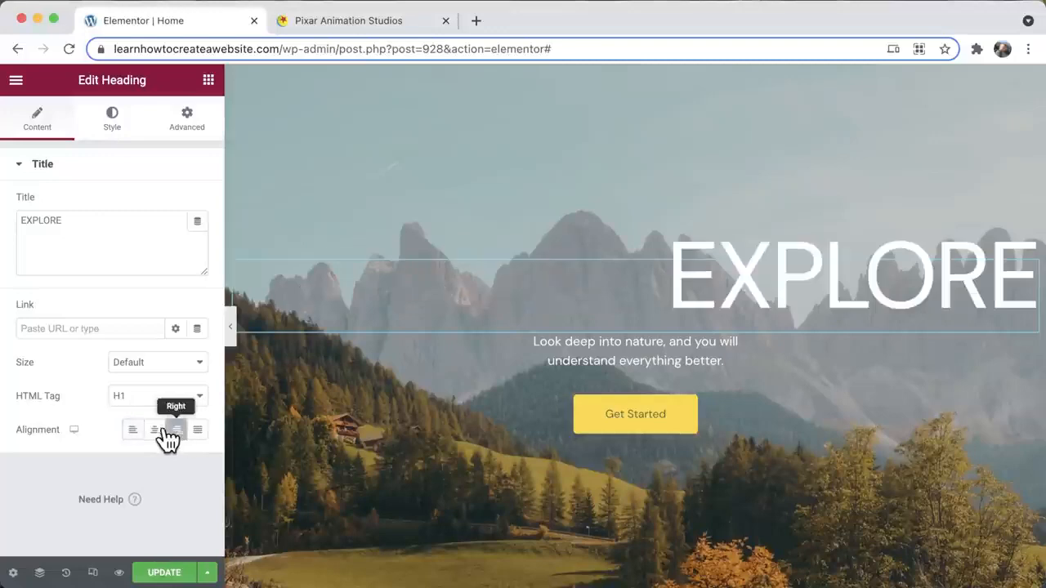
{"action": "left_click", "coordinate": [155, 431]}
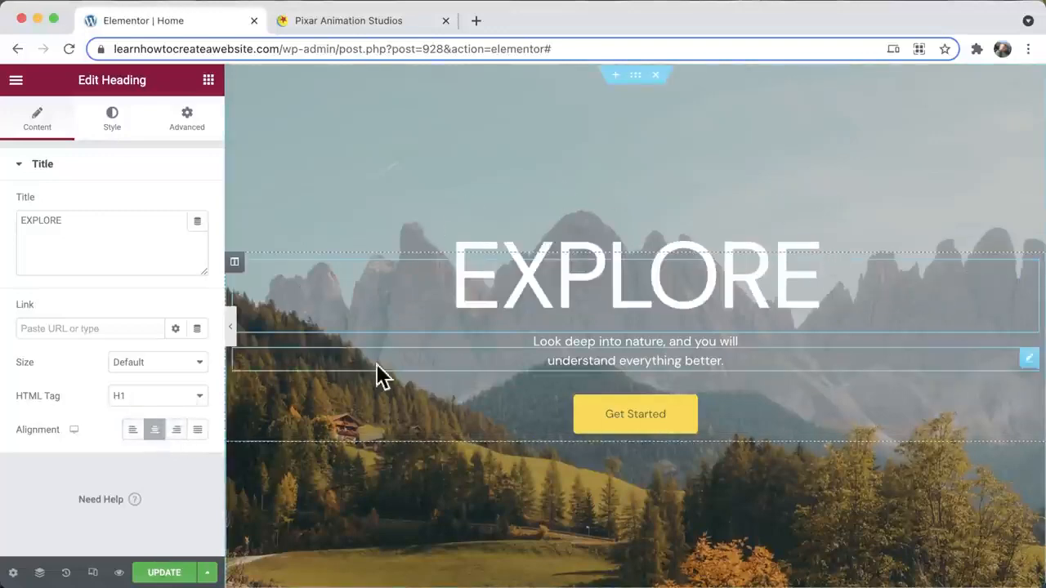
{"action": "left_click", "coordinate": [114, 129]}
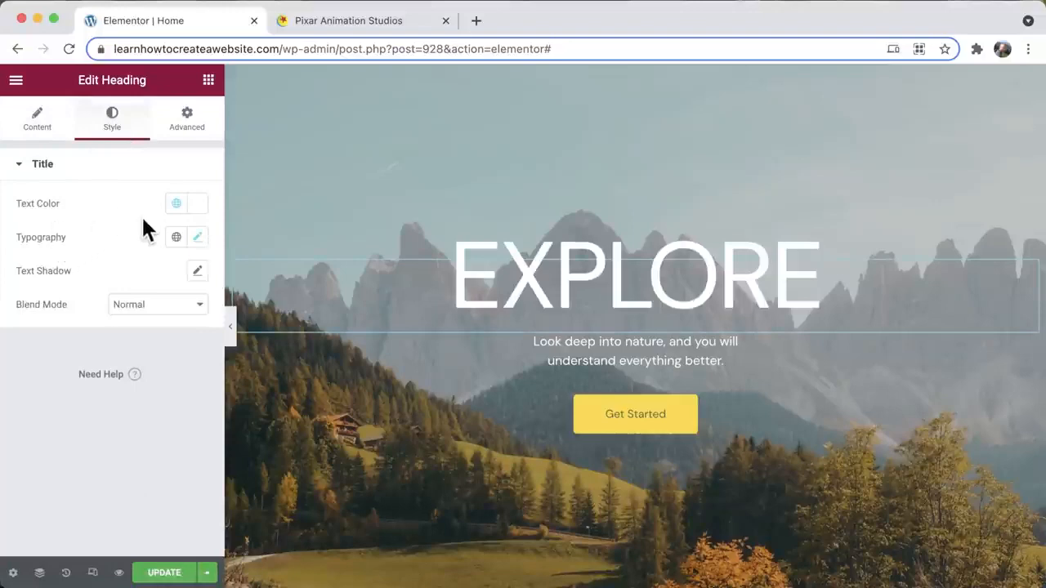
Step: Keep the EXPLORE heading's text colour white after trying dark red and green
{"action": "left_click", "coordinate": [198, 210]}
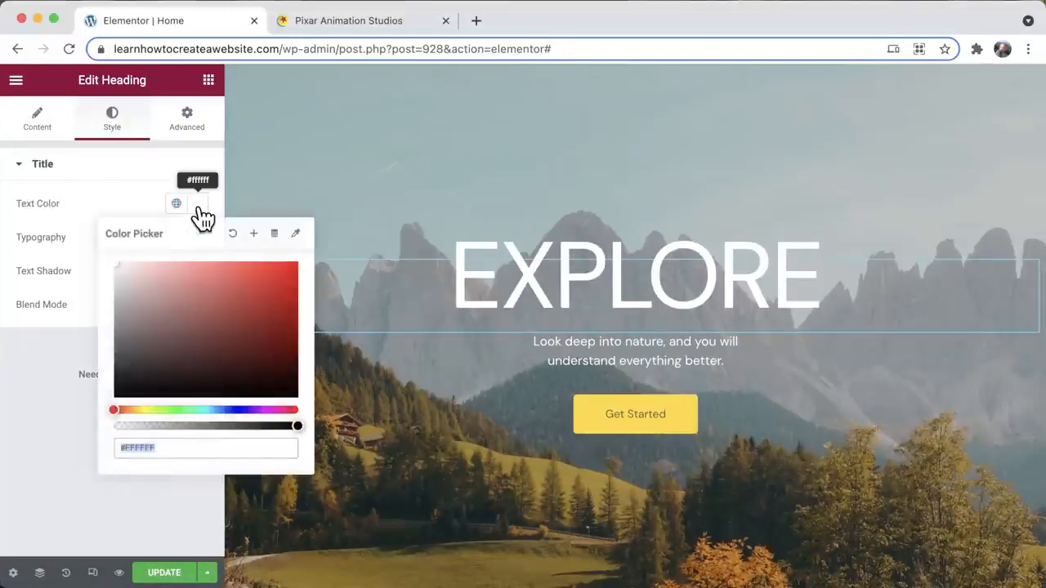
{"action": "left_click_drag", "start_coordinate": [189, 345], "coordinate": [226, 263]}
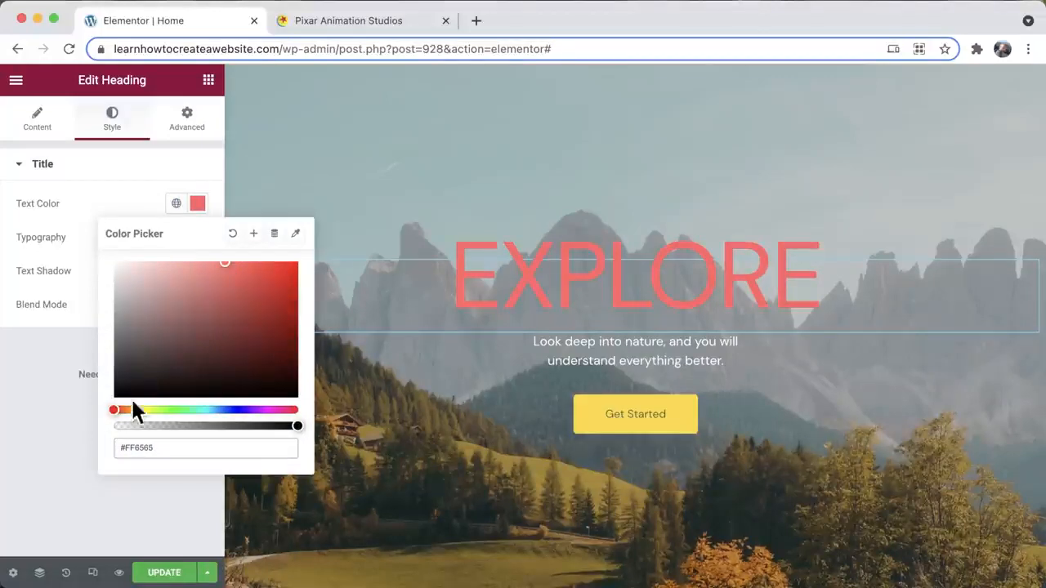
{"action": "left_click_drag", "start_coordinate": [117, 411], "coordinate": [150, 392]}
{"action": "left_click_drag", "start_coordinate": [151, 351], "coordinate": [77, 234]}
{"action": "left_click", "coordinate": [196, 210]}
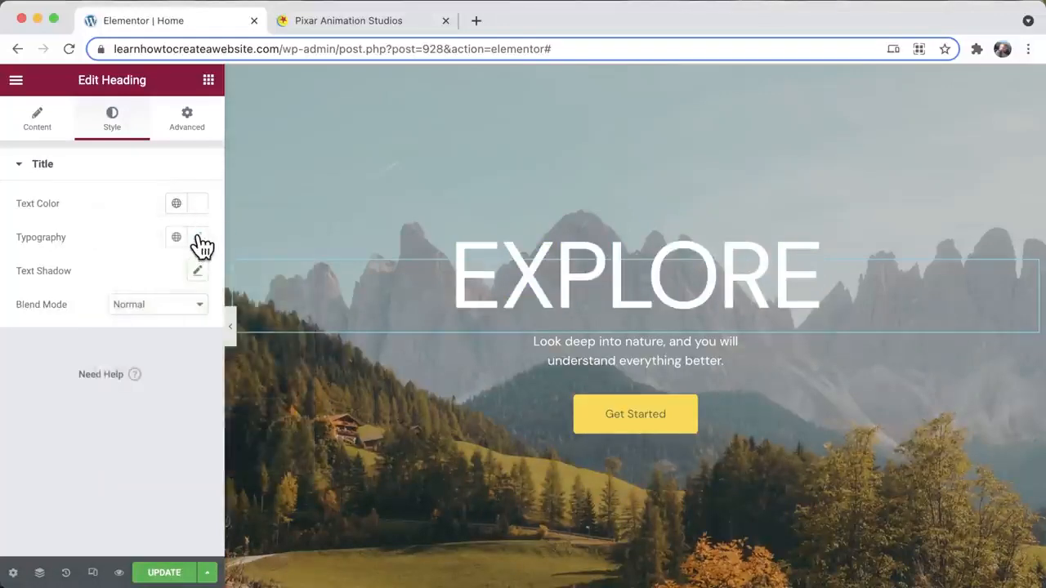
Step: Set the EXPLORE heading's font family to Josefin Sans
{"action": "left_click", "coordinate": [198, 238]}
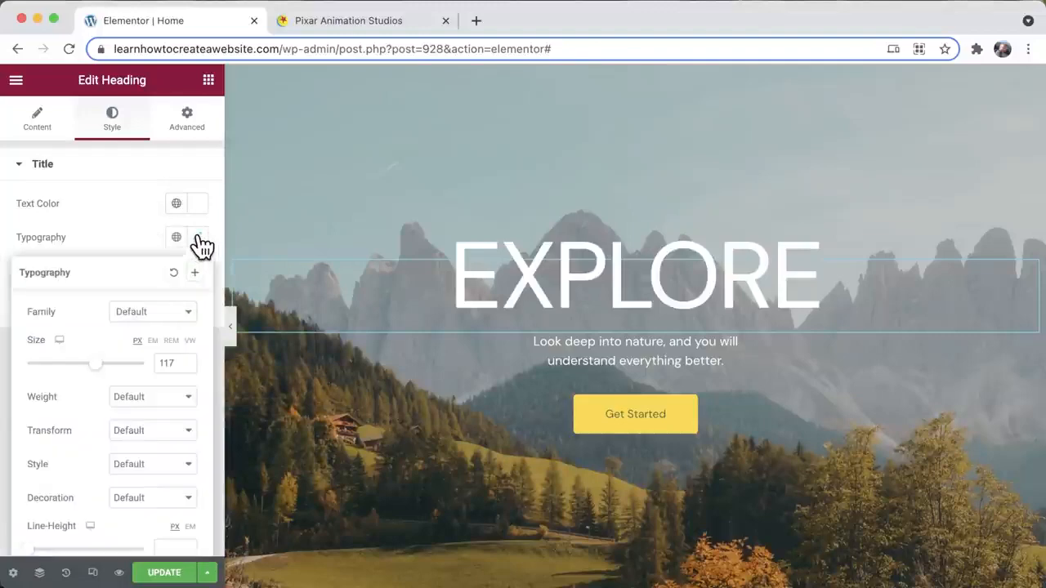
{"action": "left_click", "coordinate": [187, 317]}
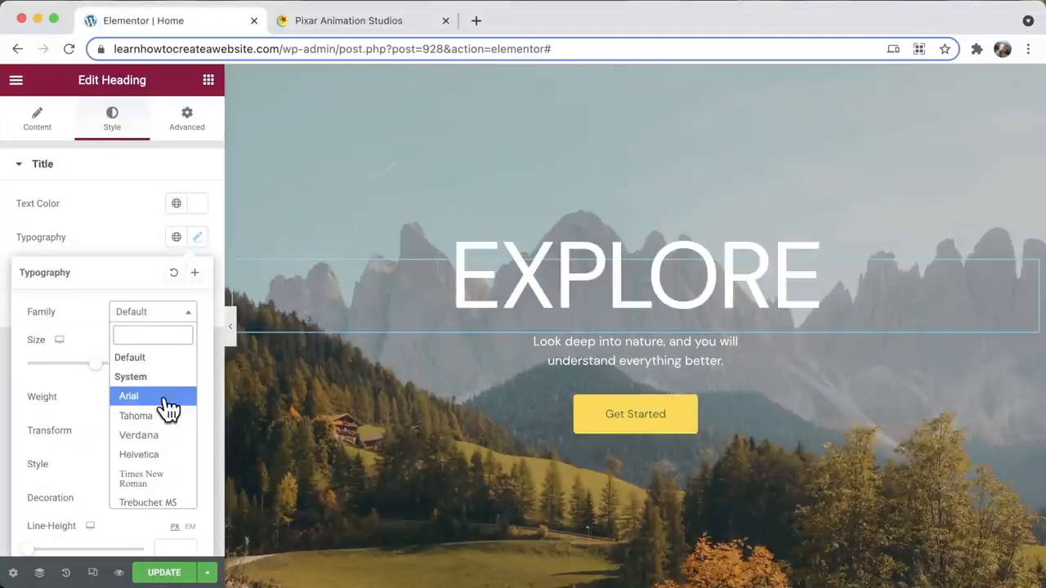
{"action": "scroll", "coordinate": [168, 409], "scroll_direction": "down", "scroll_amount": 10}
{"action": "scroll", "coordinate": [168, 409], "scroll_direction": "down", "scroll_amount": 10}
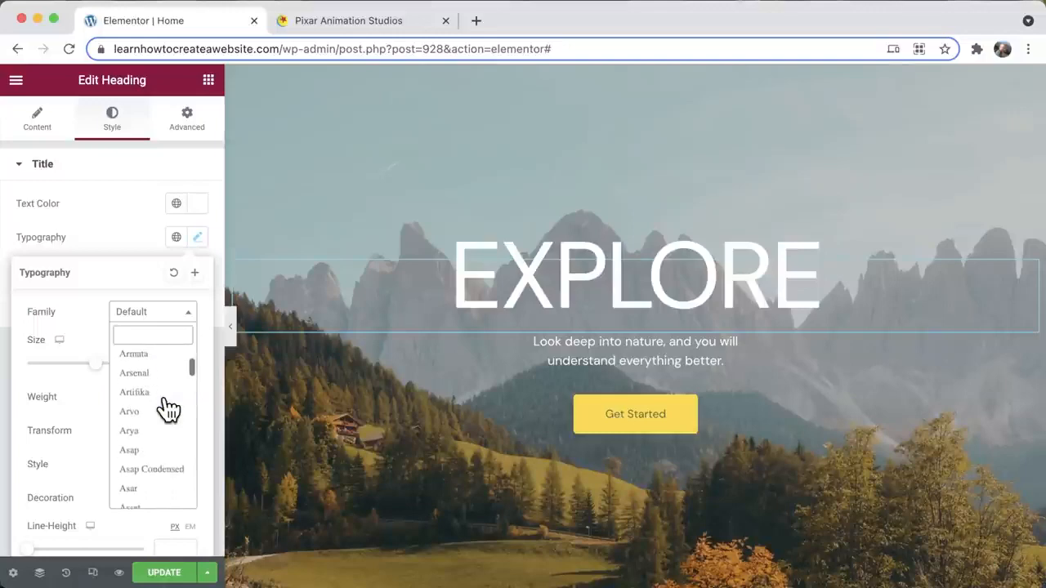
{"action": "left_click", "coordinate": [154, 335]}
{"action": "type", "text": "JOSE"}
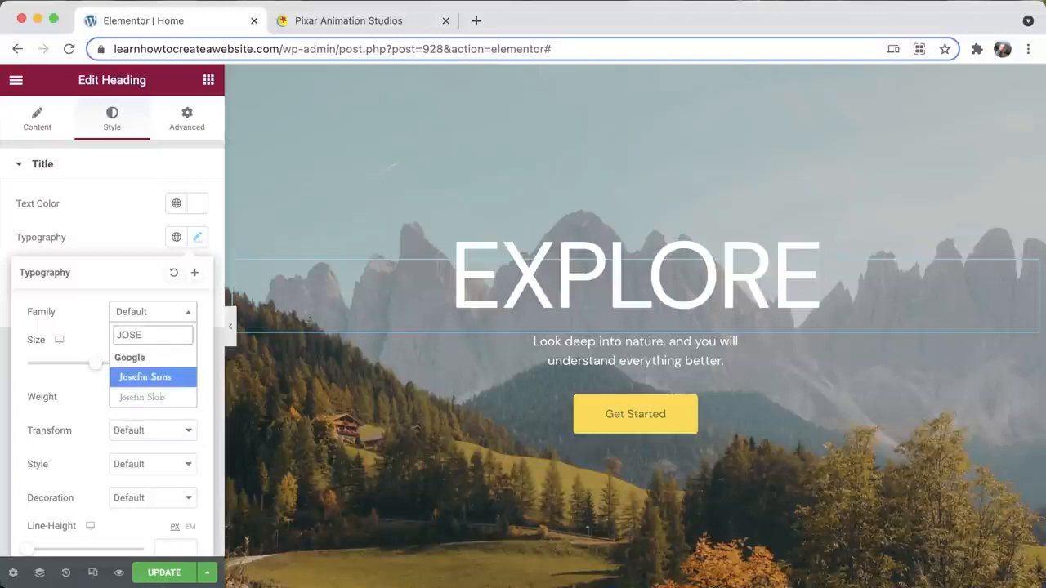
{"action": "left_click", "coordinate": [156, 376]}
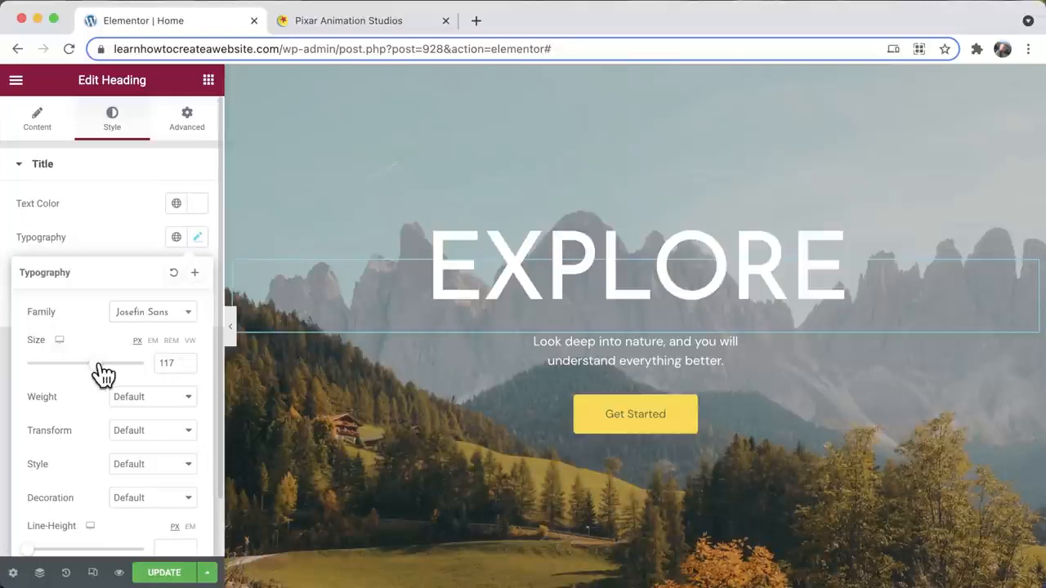
Step: Make the heading 70 px, bold, with letter spacing of 15
{"action": "mouse_move", "coordinate": [103, 374]}
{"action": "left_mouse_down"}
{"action": "mouse_move", "coordinate": [152, 378]}
{"action": "mouse_move", "coordinate": [45, 381]}
{"action": "mouse_move", "coordinate": [106, 376]}
{"action": "left_mouse_up"}
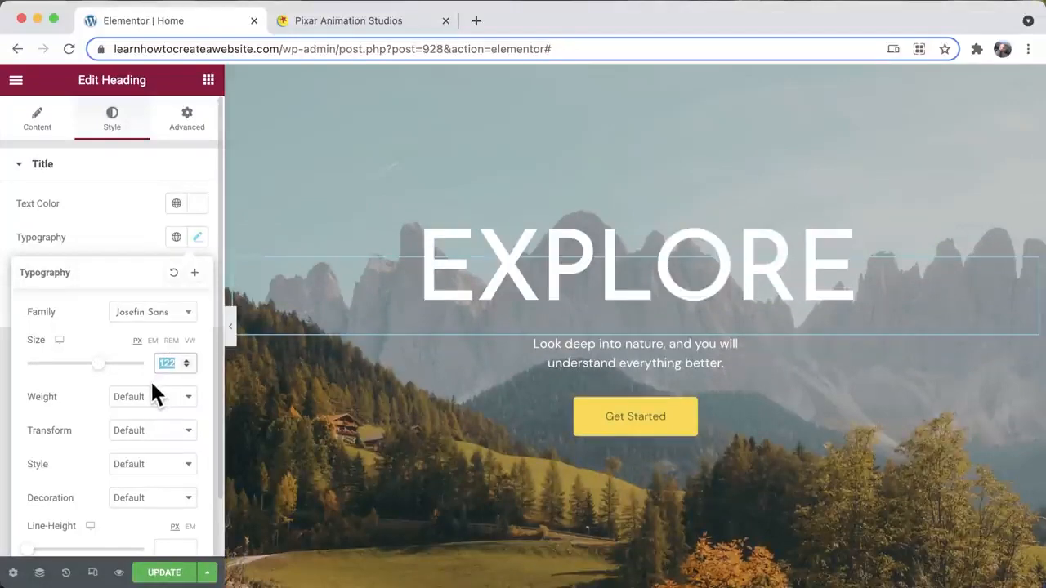
{"action": "type", "text": "70"}
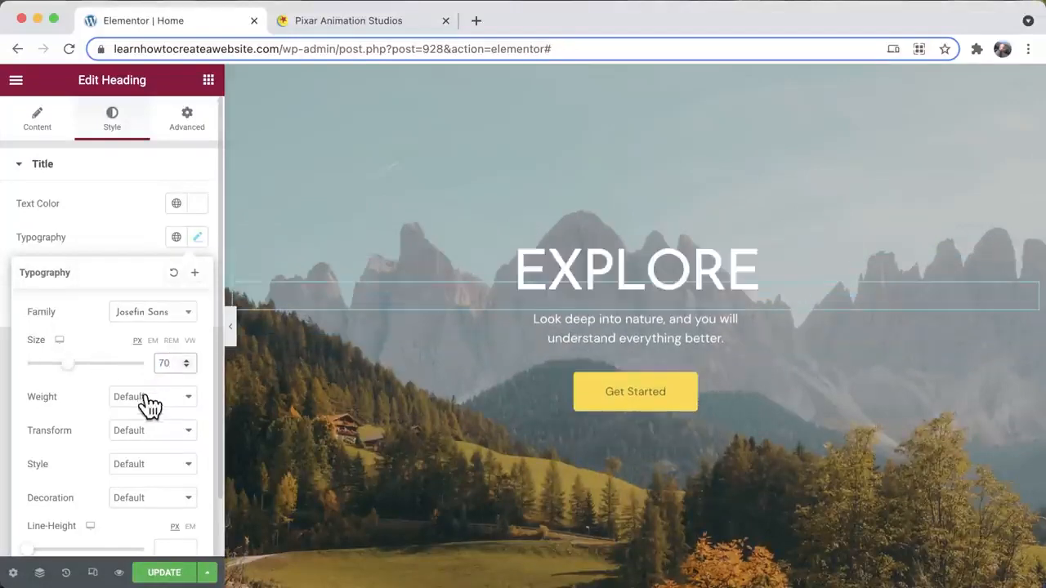
{"action": "left_click", "coordinate": [191, 406]}
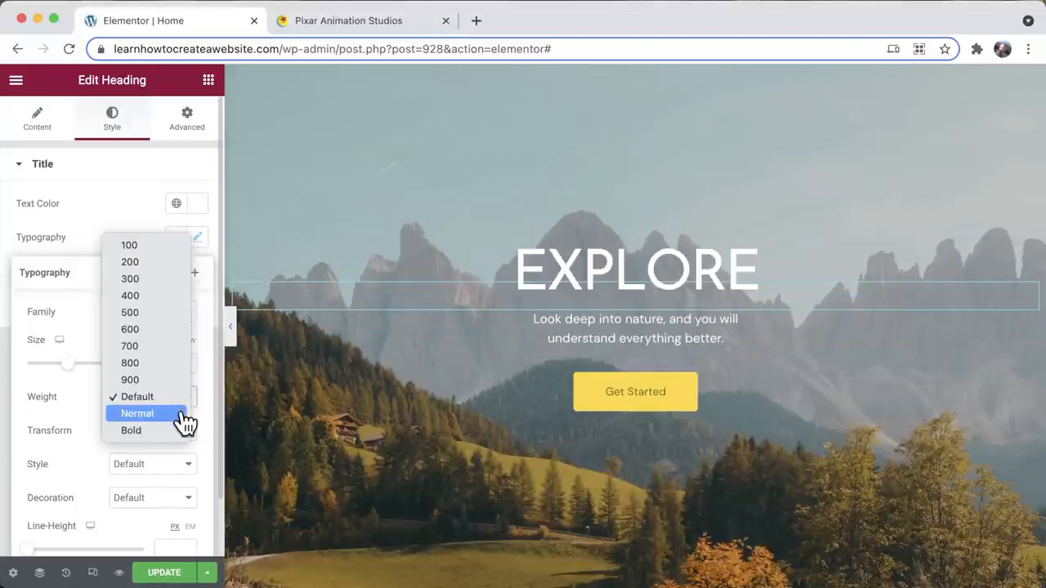
{"action": "left_click", "coordinate": [175, 431]}
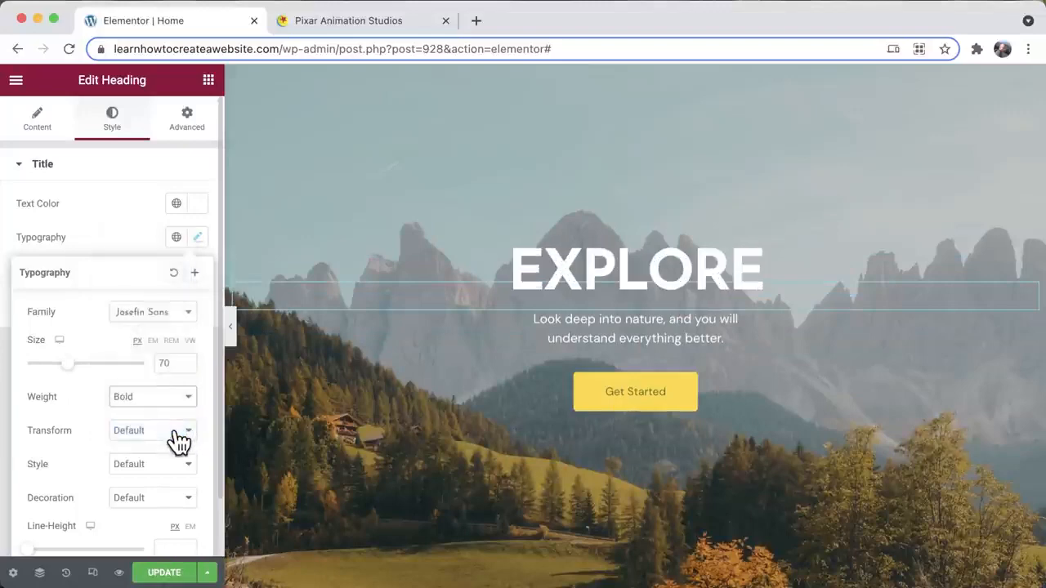
{"action": "scroll", "coordinate": [178, 441], "scroll_direction": "down", "scroll_amount": 2}
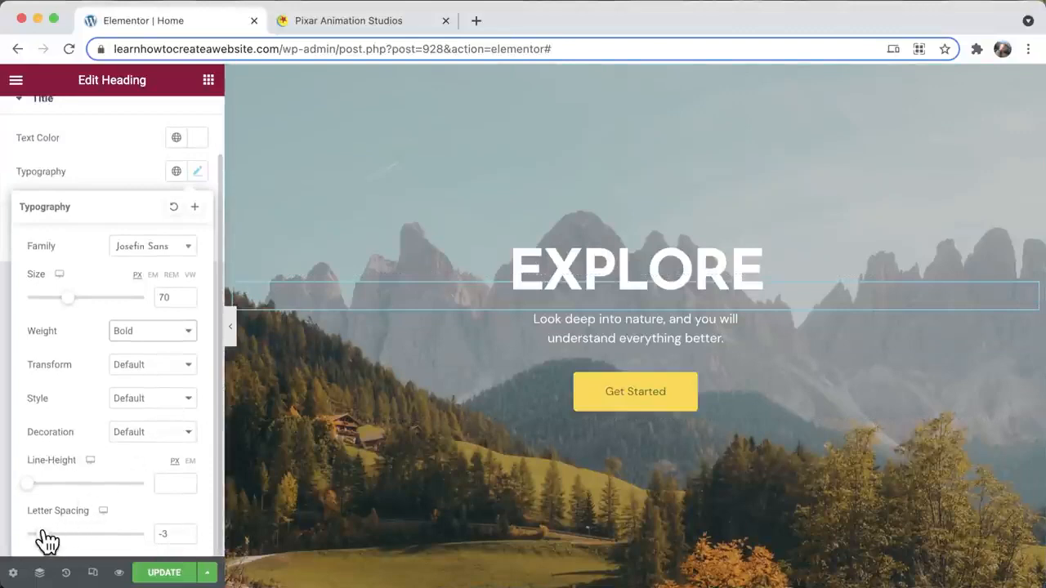
{"action": "left_click_drag", "start_coordinate": [42, 544], "coordinate": [204, 539]}
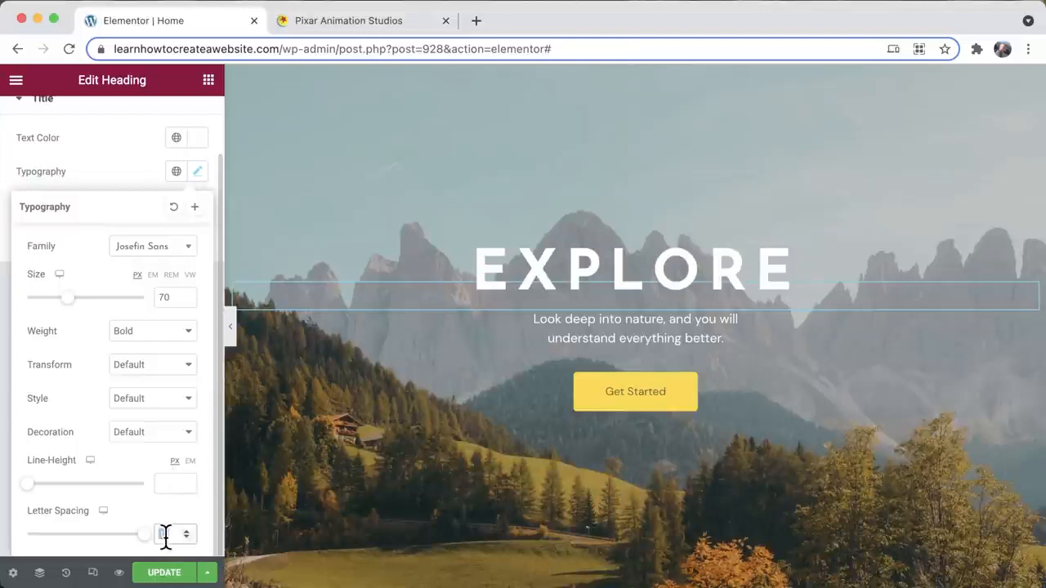
{"action": "type", "text": "15"}
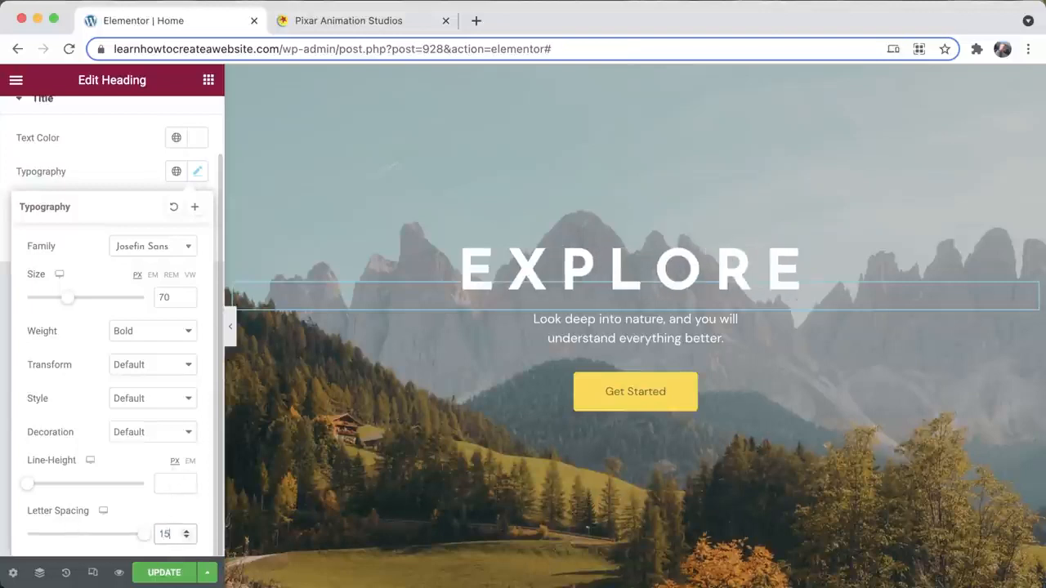
{"action": "left_click", "coordinate": [398, 23]}
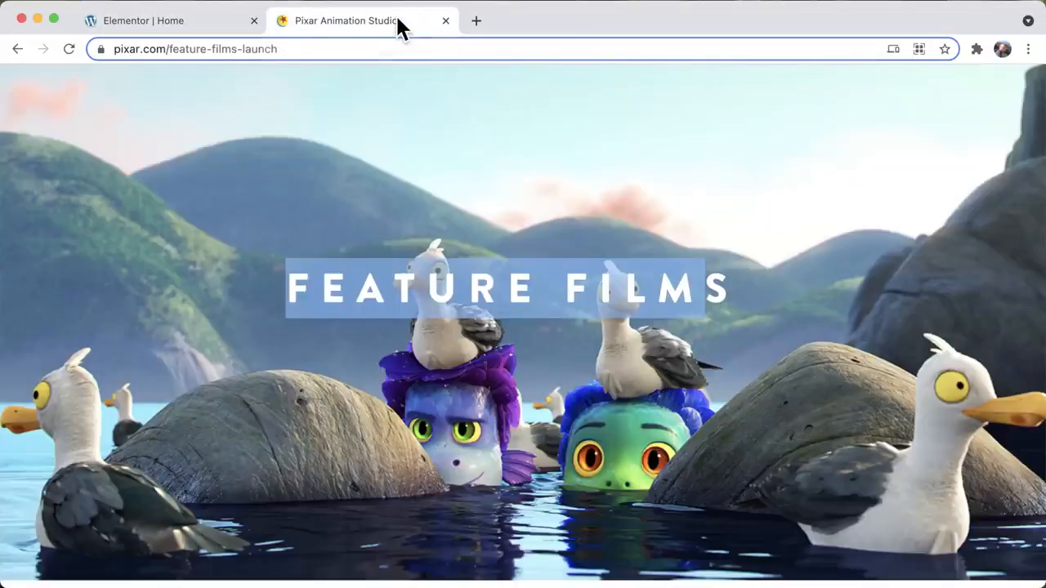
{"action": "left_click", "coordinate": [272, 270]}
{"action": "left_click", "coordinate": [198, 20]}
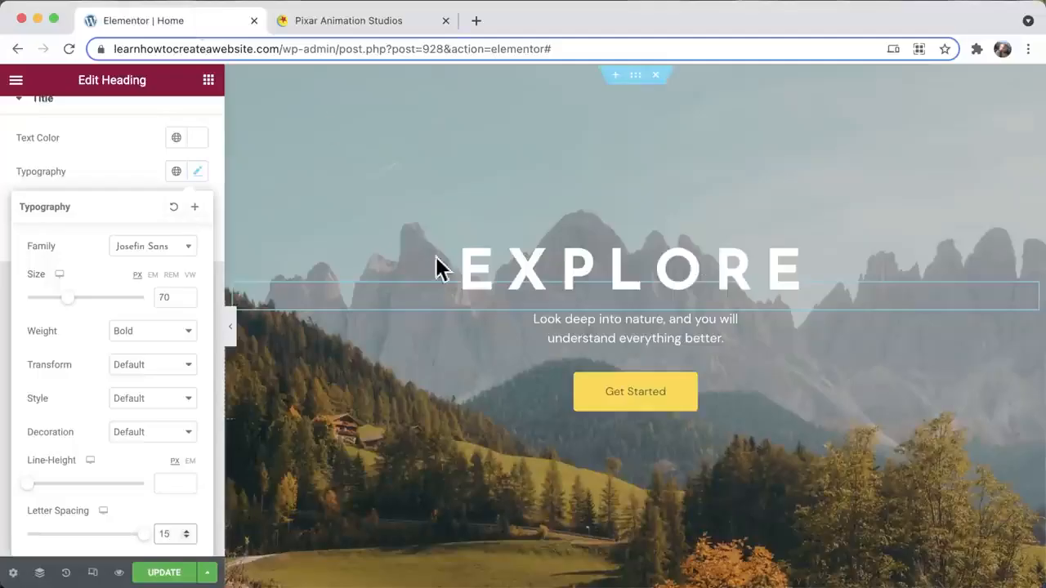
{"action": "scroll", "coordinate": [455, 329], "scroll_direction": "down", "scroll_amount": 5}
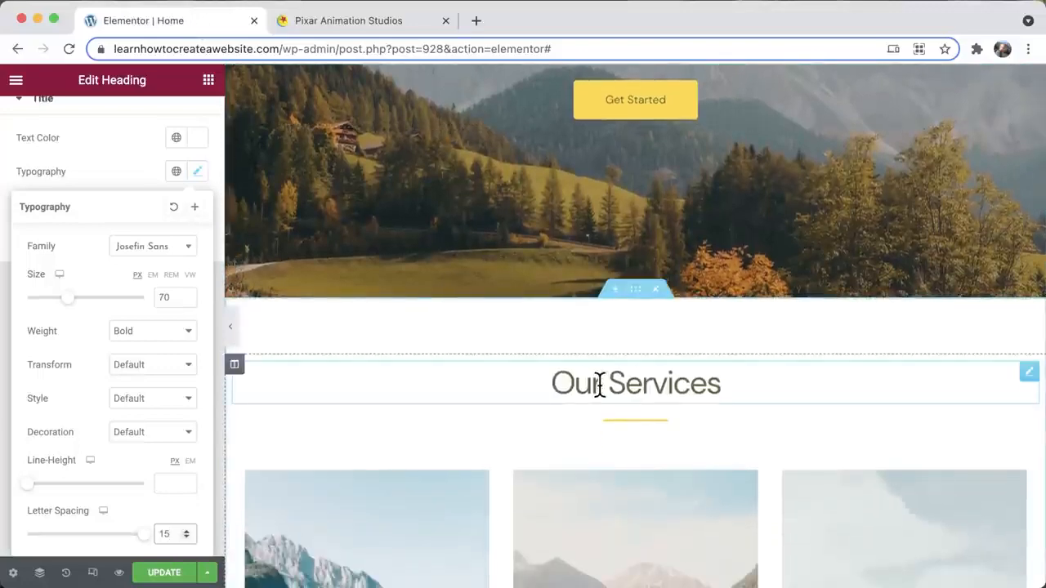
{"action": "scroll", "coordinate": [599, 384], "scroll_direction": "down", "scroll_amount": 5}
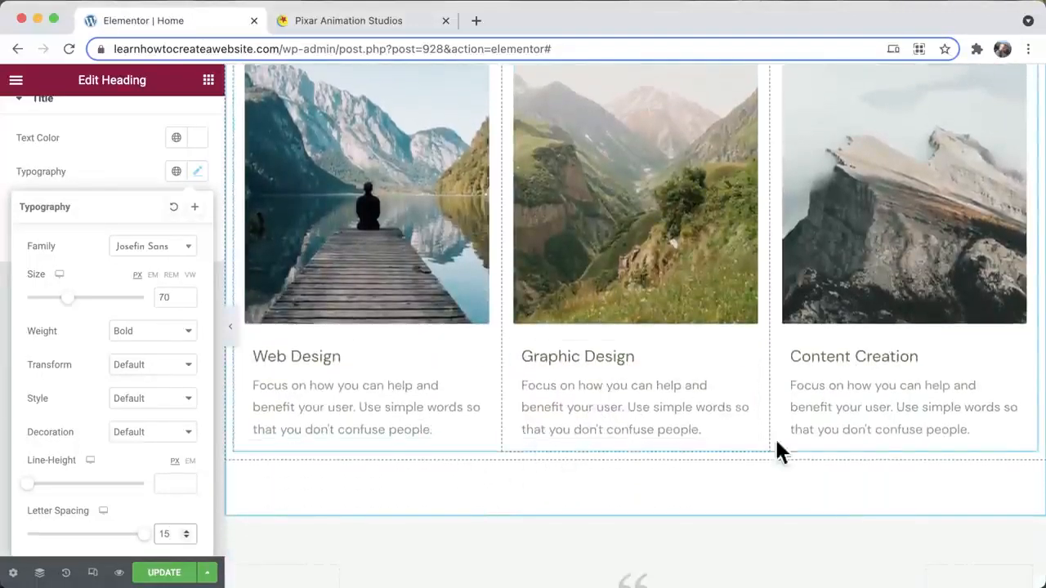
{"action": "scroll", "coordinate": [642, 402], "scroll_direction": "down", "scroll_amount": 5}
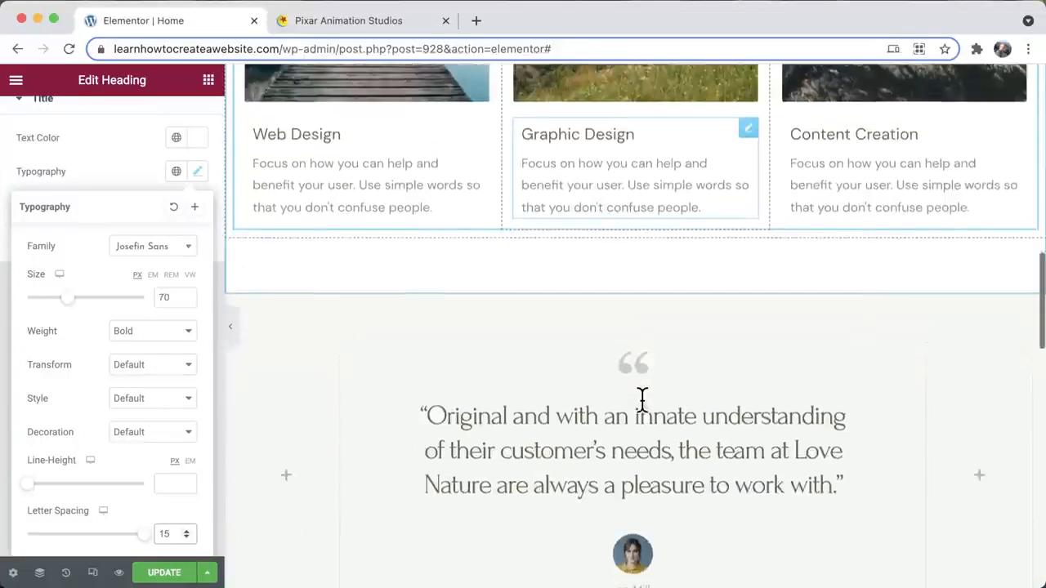
{"action": "scroll", "coordinate": [642, 401], "scroll_direction": "down", "scroll_amount": 1}
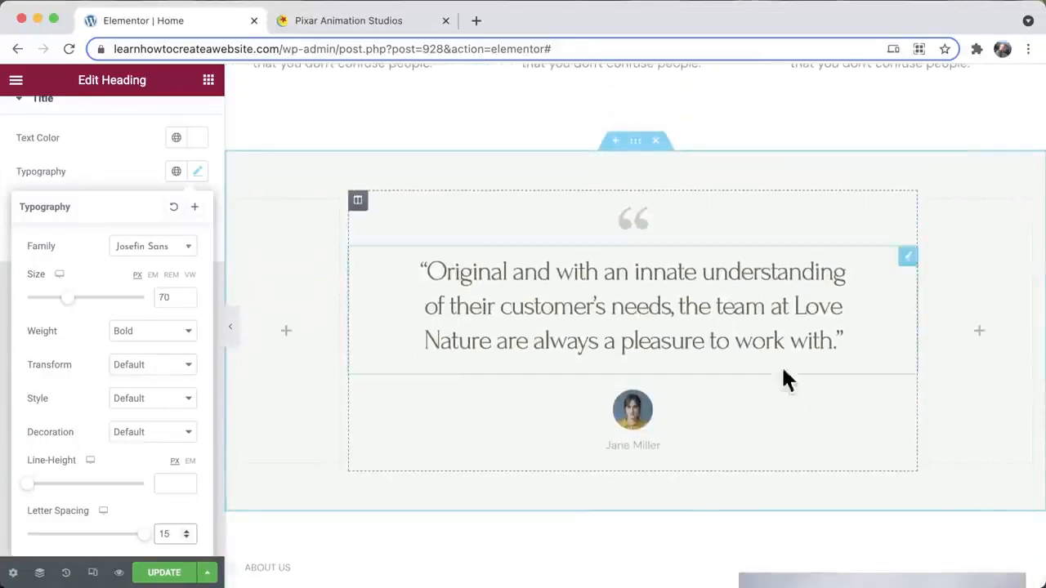
{"action": "scroll", "coordinate": [491, 311], "scroll_direction": "down", "scroll_amount": 5}
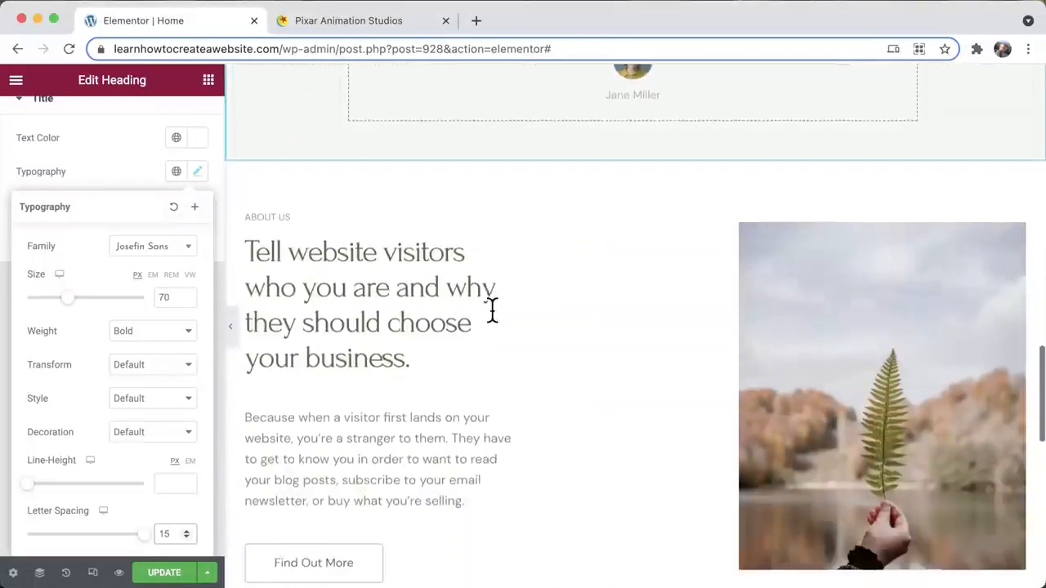
{"action": "scroll", "coordinate": [363, 451], "scroll_direction": "down", "scroll_amount": 5}
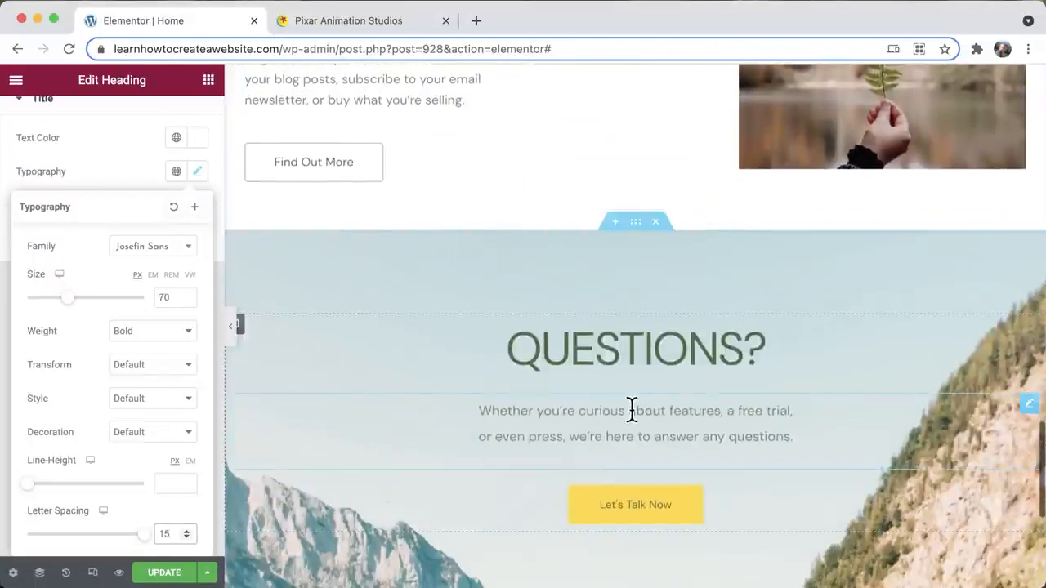
{"action": "scroll", "coordinate": [98, 147], "scroll_direction": "up", "scroll_amount": 2}
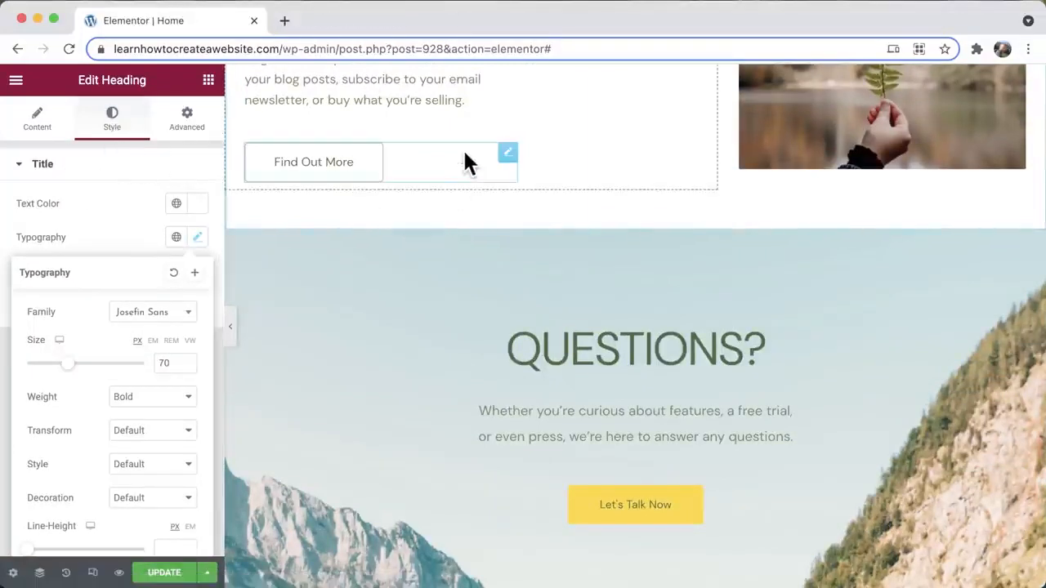
{"action": "scroll", "coordinate": [464, 153], "scroll_direction": "up", "scroll_amount": 20}
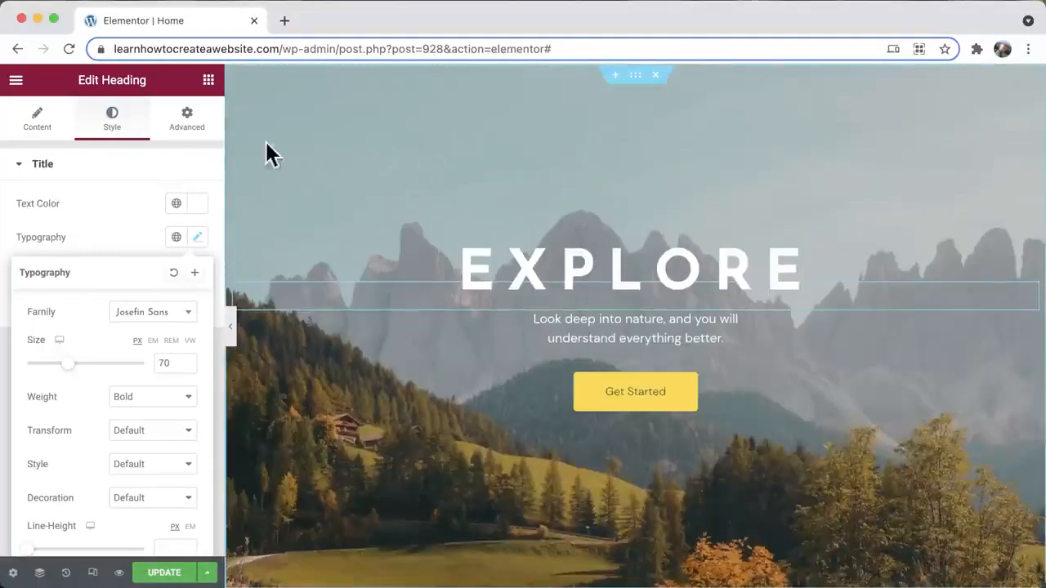
{"action": "left_click", "coordinate": [208, 81]}
{"action": "scroll", "coordinate": [317, 286], "scroll_direction": "down", "scroll_amount": 5}
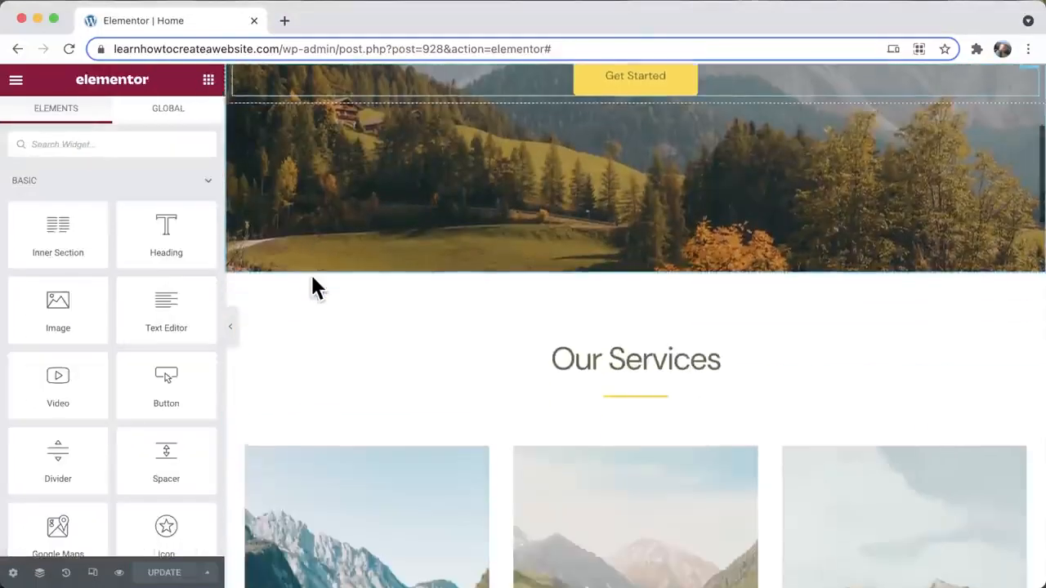
{"action": "left_click_drag", "start_coordinate": [152, 234], "coordinate": [619, 320]}
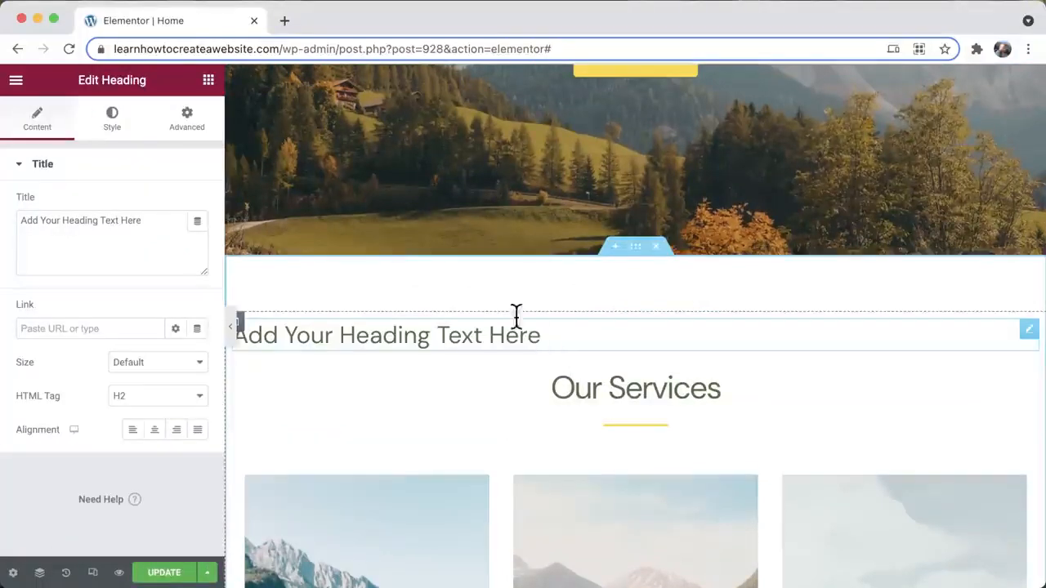
{"action": "left_click", "coordinate": [208, 84]}
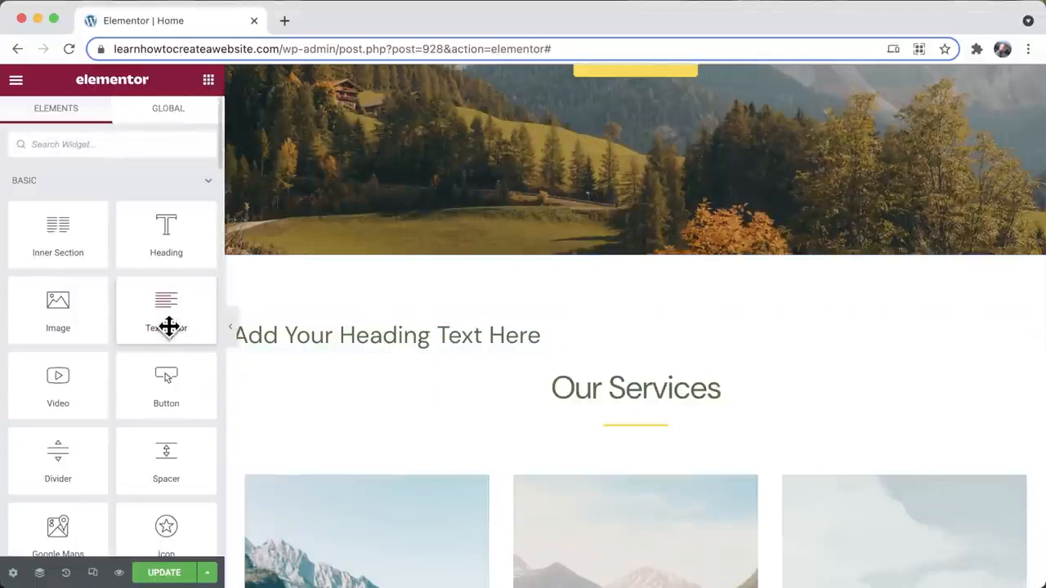
{"action": "left_click_drag", "start_coordinate": [169, 327], "coordinate": [349, 356]}
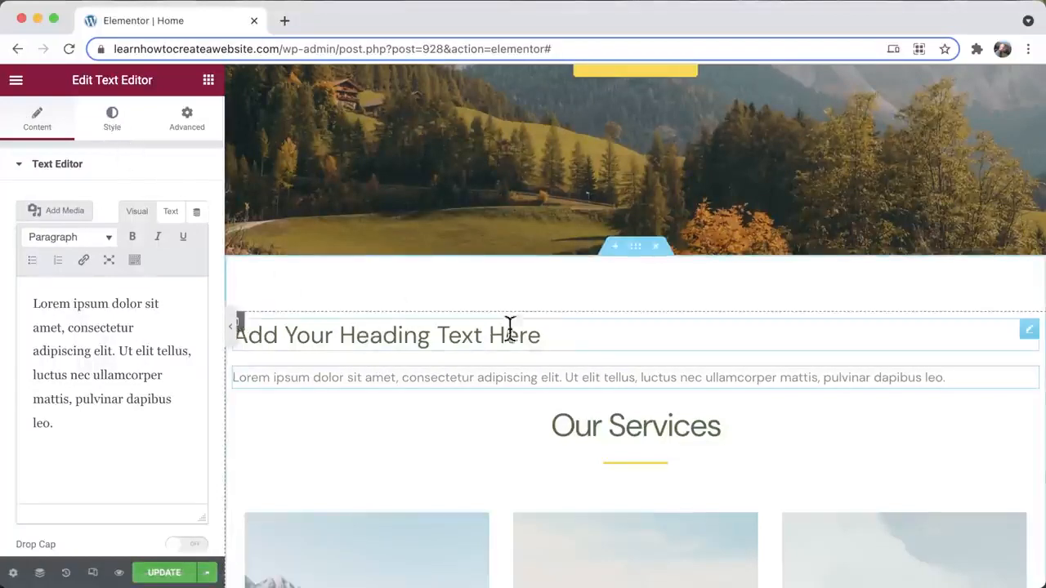
{"action": "right_click", "coordinate": [1028, 331]}
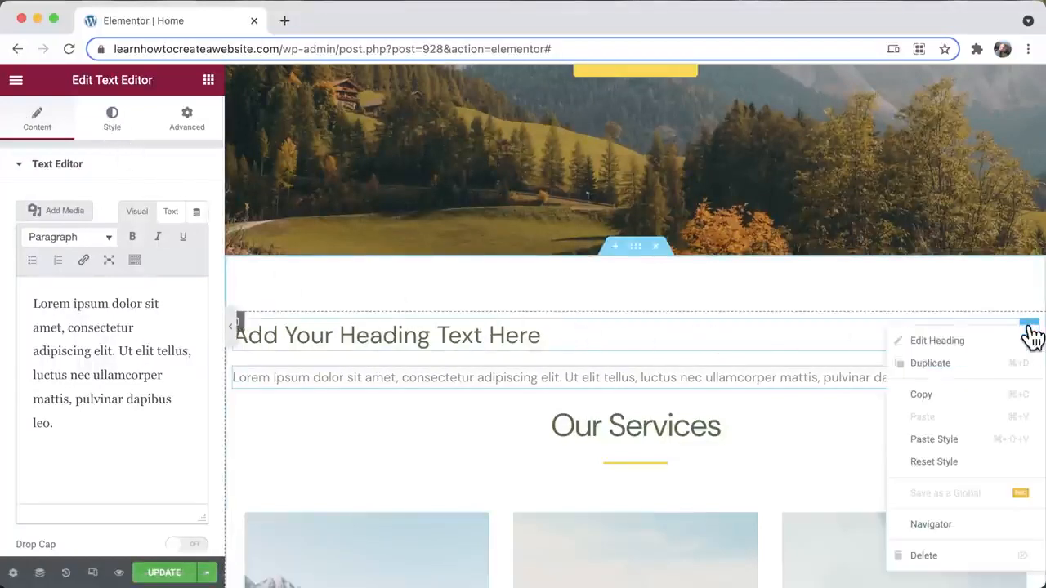
{"action": "left_click", "coordinate": [976, 556]}
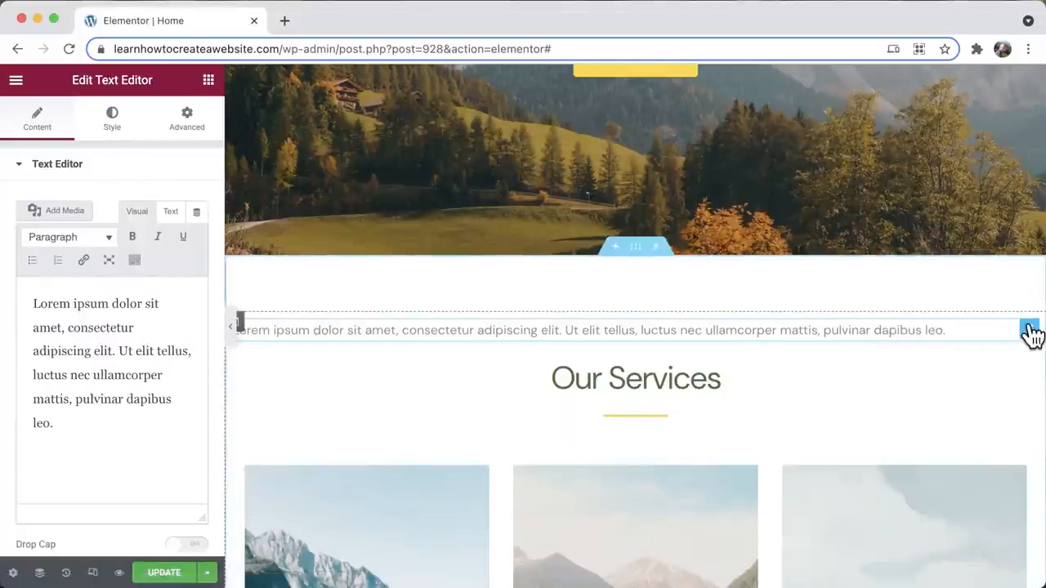
{"action": "right_click", "coordinate": [1029, 332]}
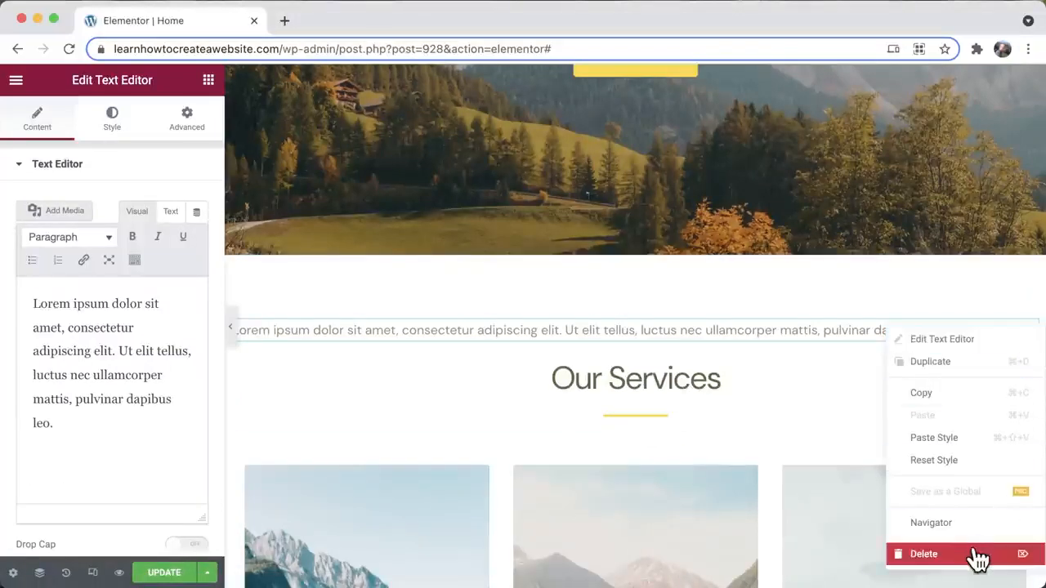
{"action": "left_click", "coordinate": [923, 554]}
{"action": "scroll", "coordinate": [836, 316], "scroll_direction": "up", "scroll_amount": 5}
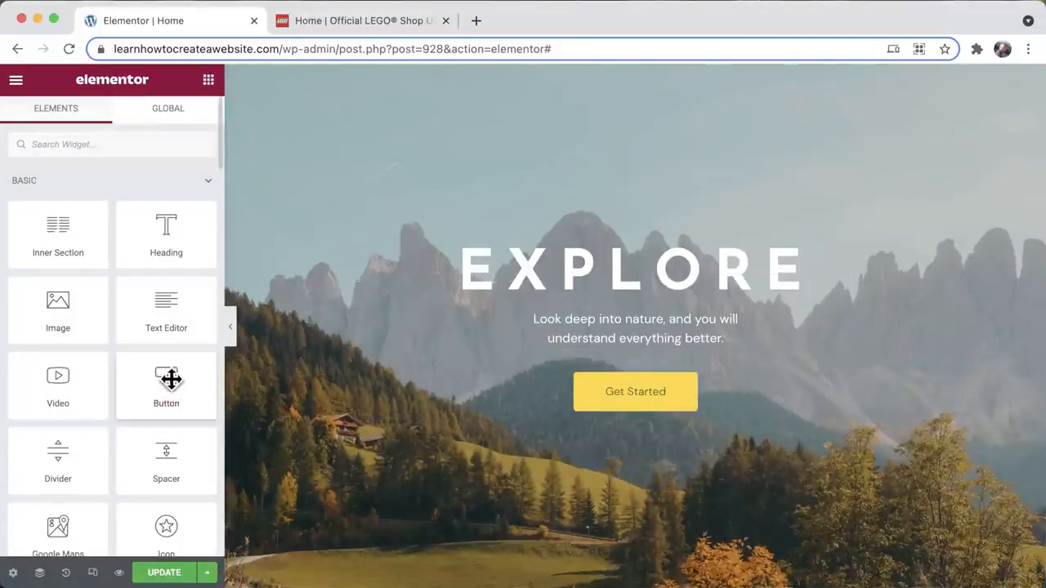
Step: Add a Click here button to the hero and centre it
{"action": "left_click_drag", "start_coordinate": [168, 380], "coordinate": [602, 423]}
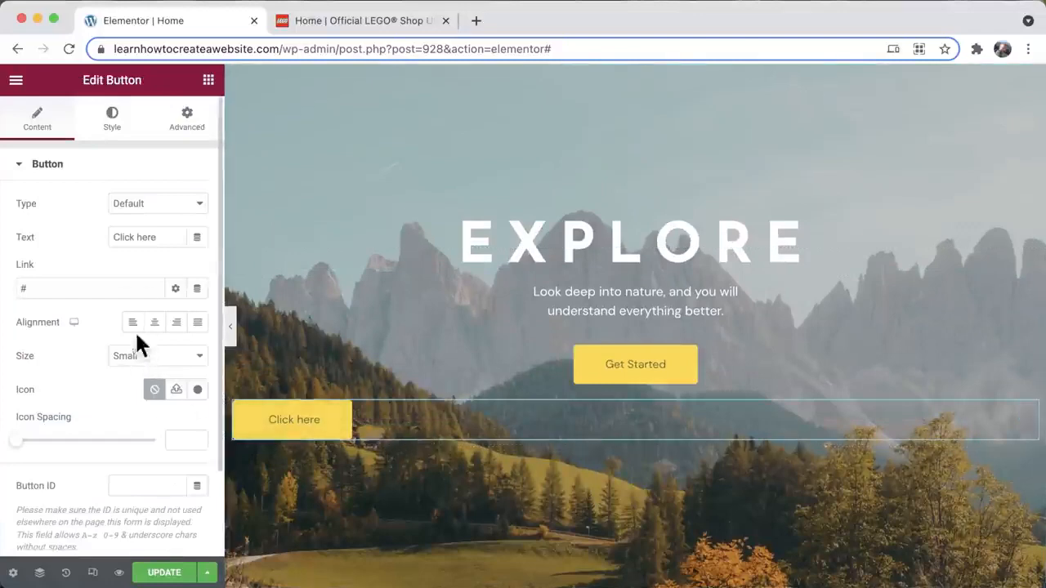
{"action": "left_click", "coordinate": [174, 324]}
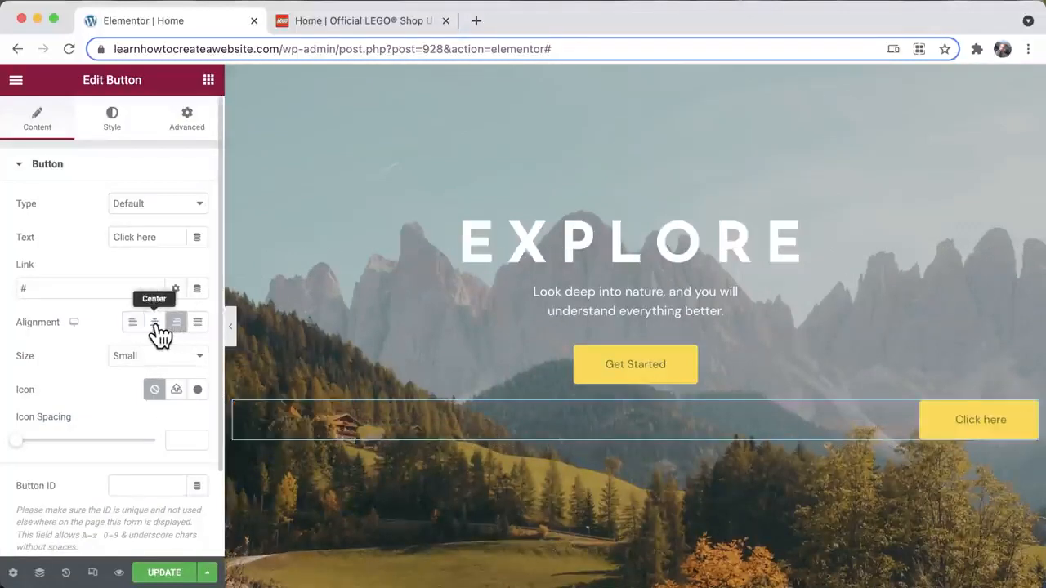
{"action": "left_click", "coordinate": [155, 324]}
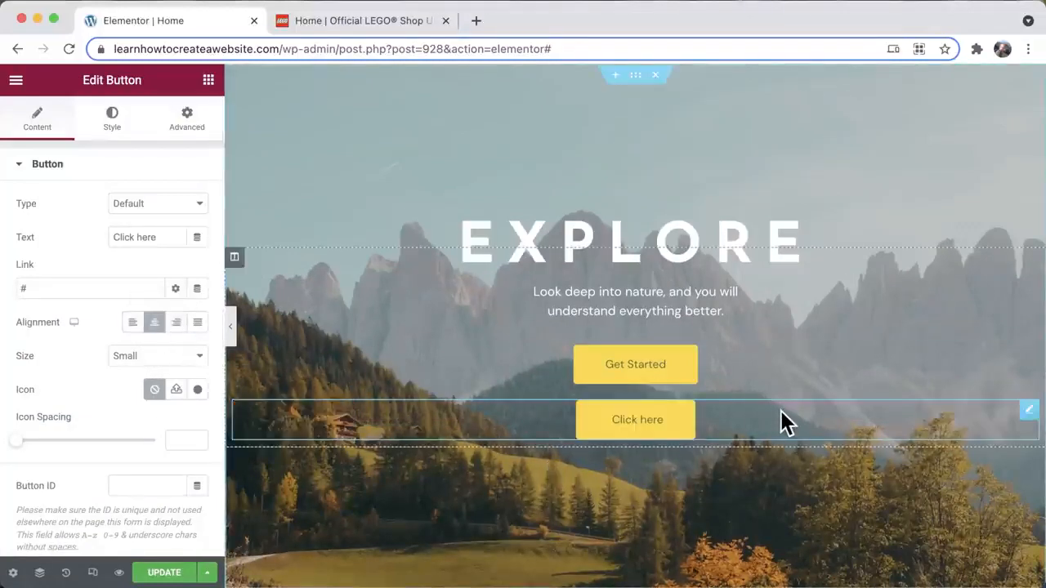
Step: Delete the Click here button and switch to the LEGO shop tab
{"action": "right_click", "coordinate": [1027, 420]}
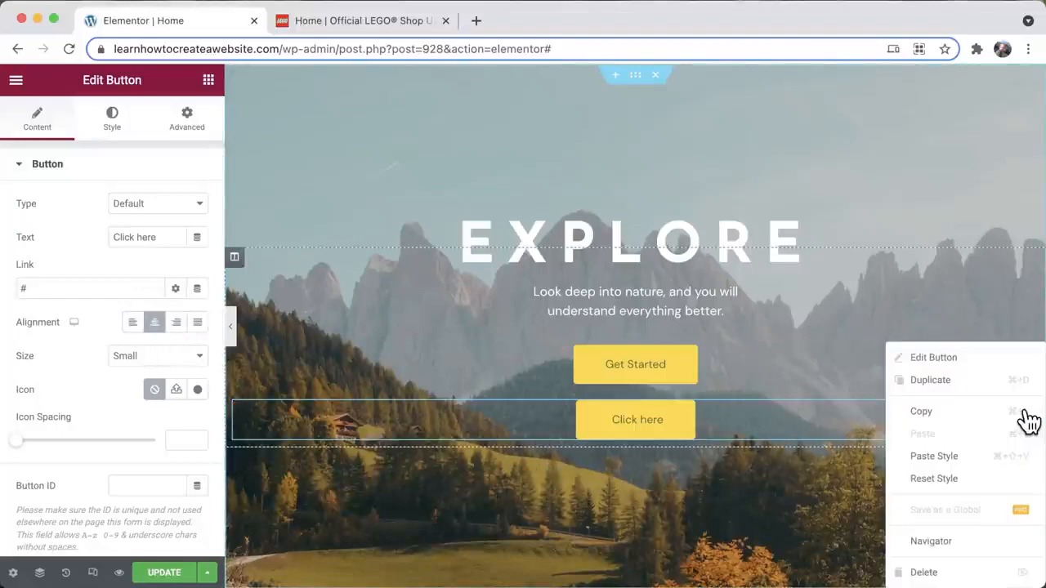
{"action": "left_click", "coordinate": [980, 573]}
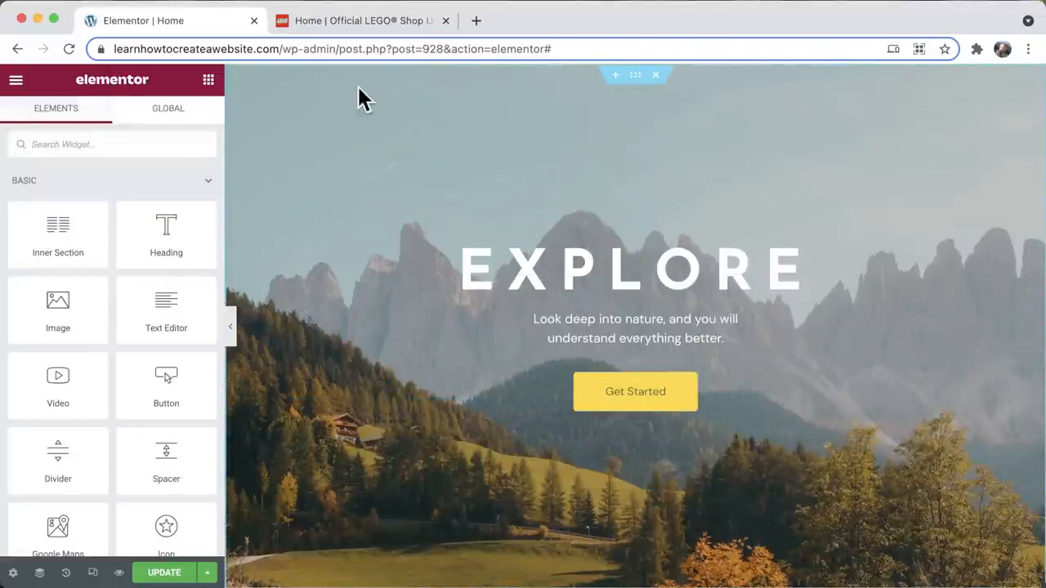
{"action": "left_click", "coordinate": [350, 23]}
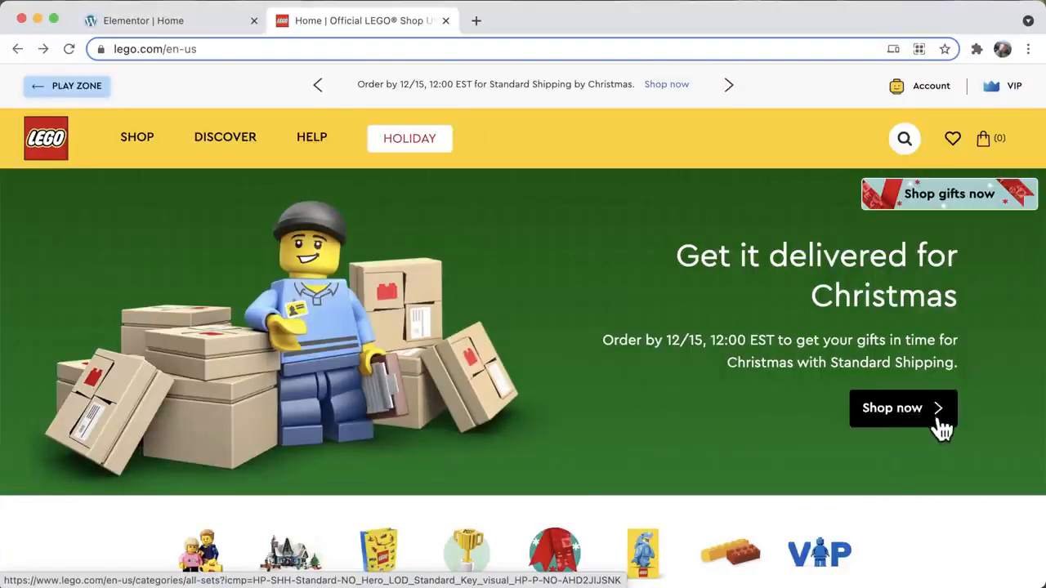
Step: Change the hero Get Started button's text to Start Now
{"action": "left_click", "coordinate": [198, 31]}
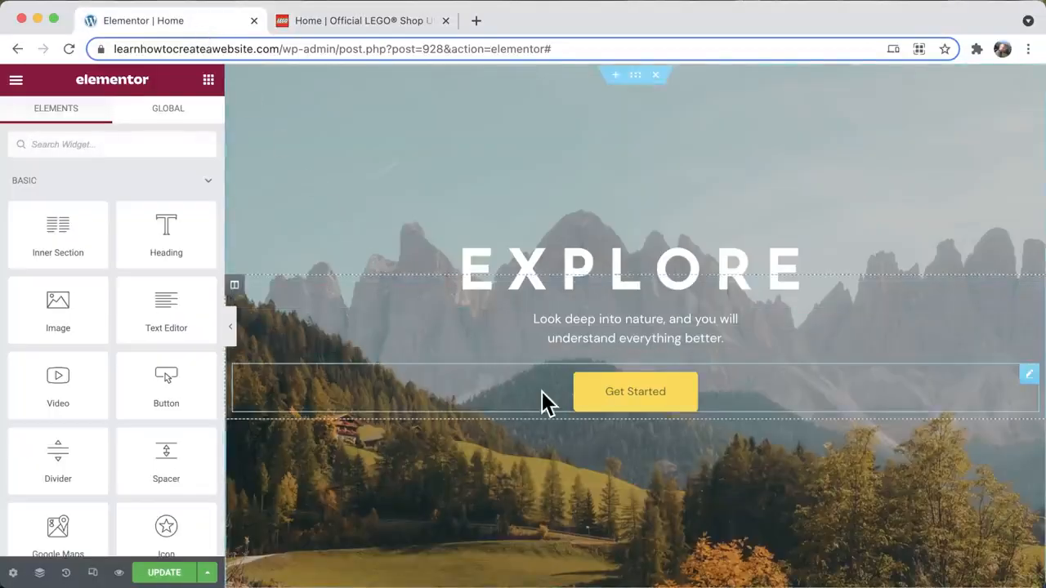
{"action": "left_click", "coordinate": [677, 402]}
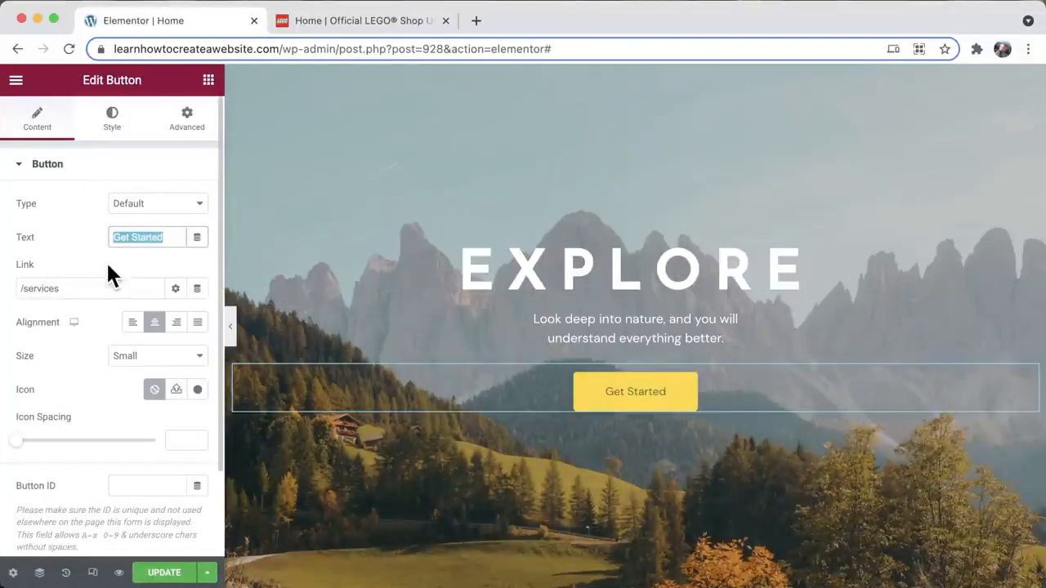
{"action": "type", "text": "Start Now"}
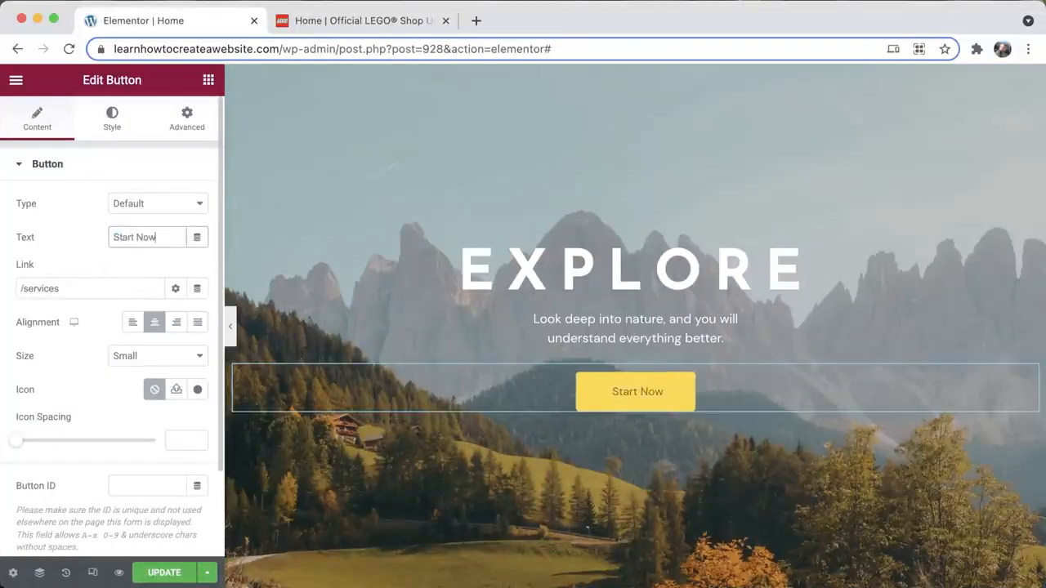
Step: Link the Start Now button to the Services page instead of Contact
{"action": "left_click_drag", "start_coordinate": [78, 289], "coordinate": [9, 298]}
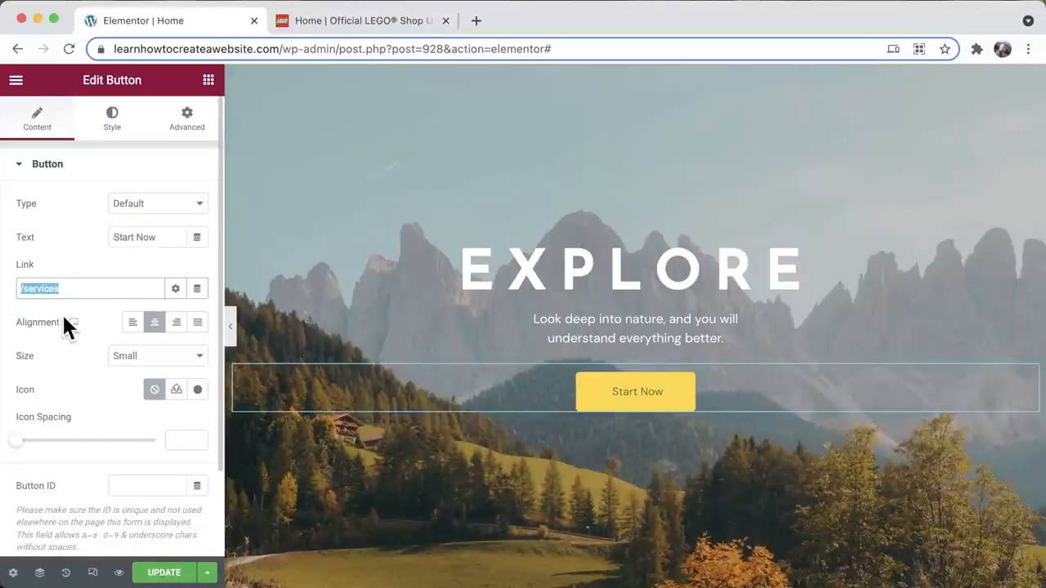
{"action": "type", "text": "Contact"}
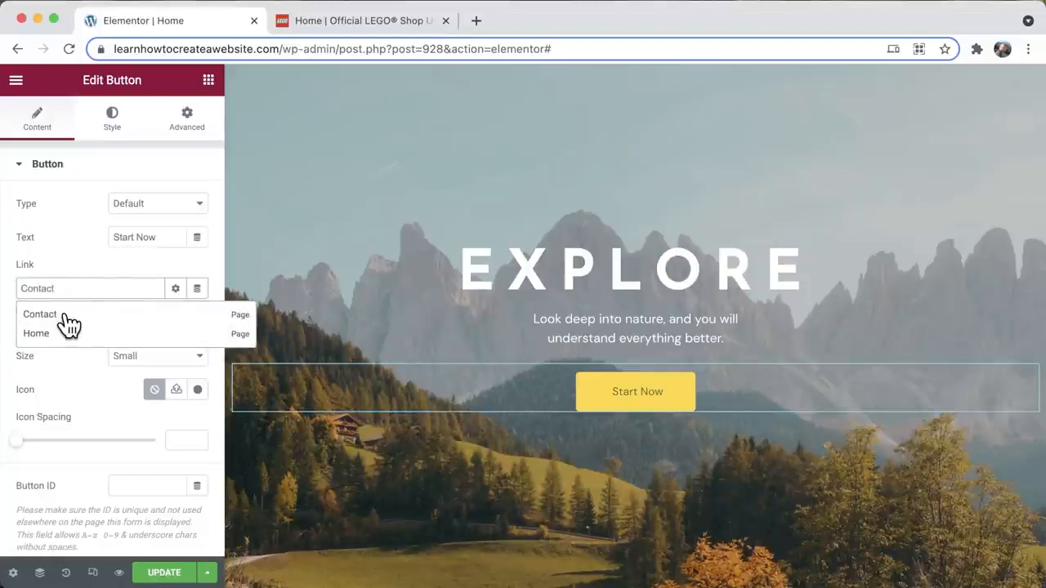
{"action": "left_click", "coordinate": [69, 318]}
{"action": "left_click_drag", "start_coordinate": [91, 288], "coordinate": [243, 299]}
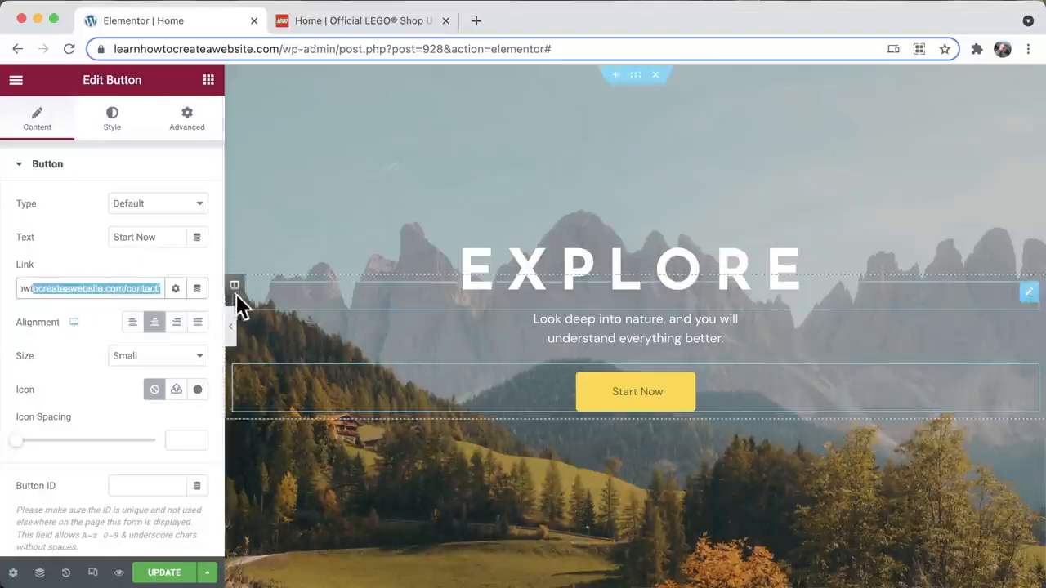
{"action": "type", "text": "Services"}
{"action": "left_click", "coordinate": [89, 314]}
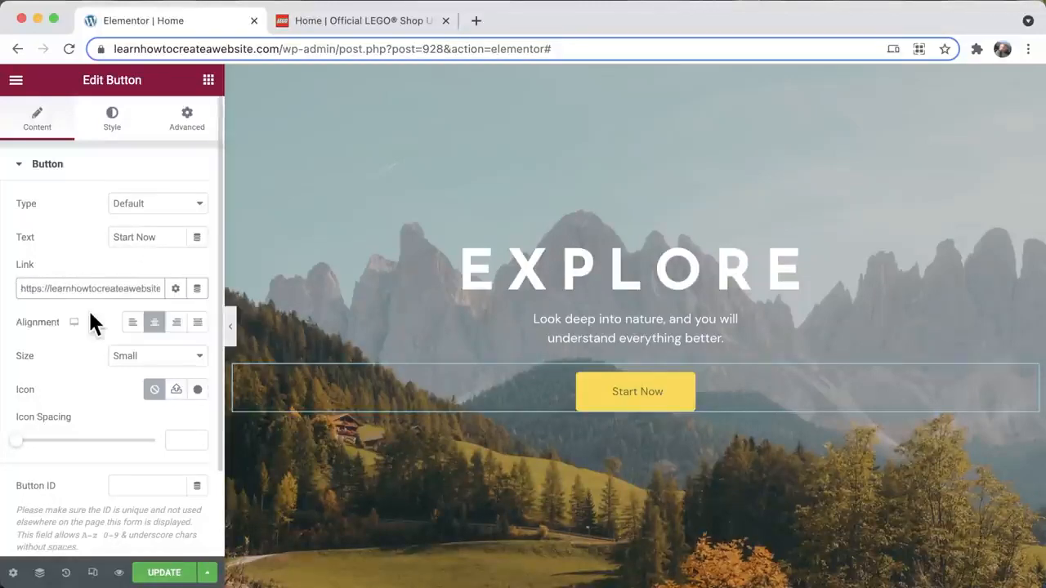
Step: Keep the Start Now button centred after trying left and right alignment
{"action": "left_click", "coordinate": [132, 327]}
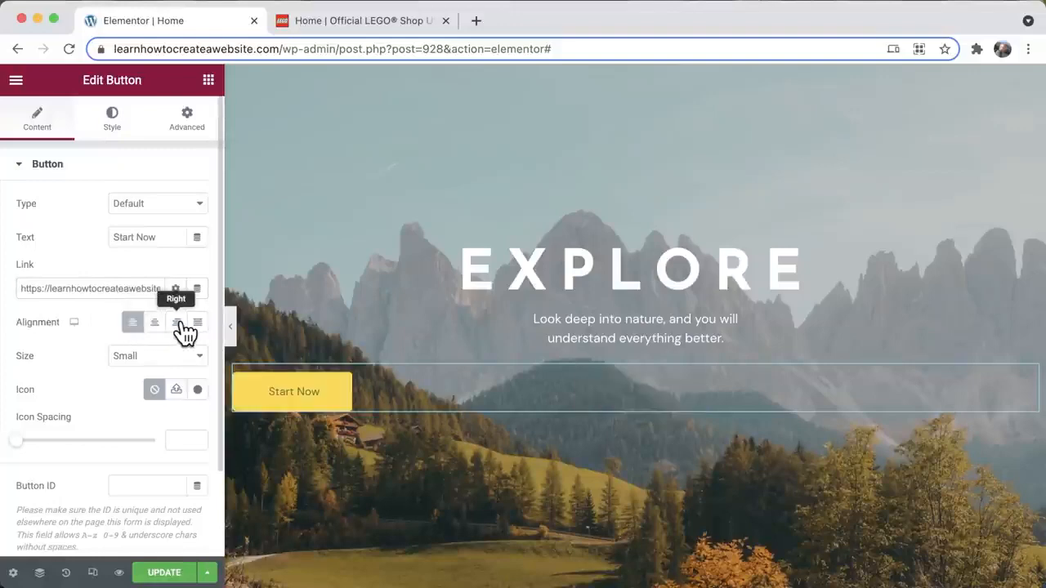
{"action": "left_click", "coordinate": [178, 327]}
{"action": "left_click", "coordinate": [160, 330]}
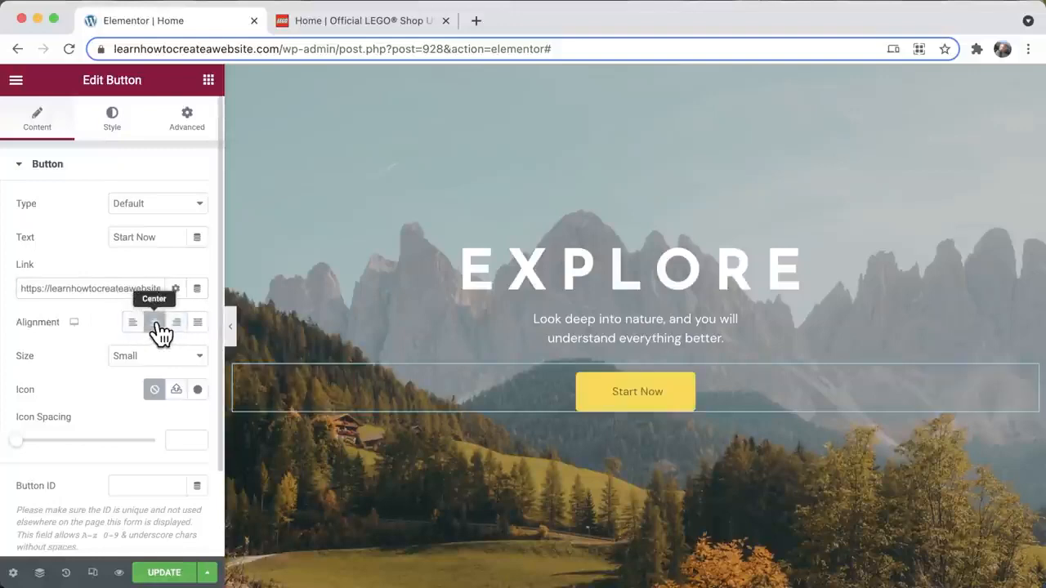
{"action": "left_click", "coordinate": [198, 392]}
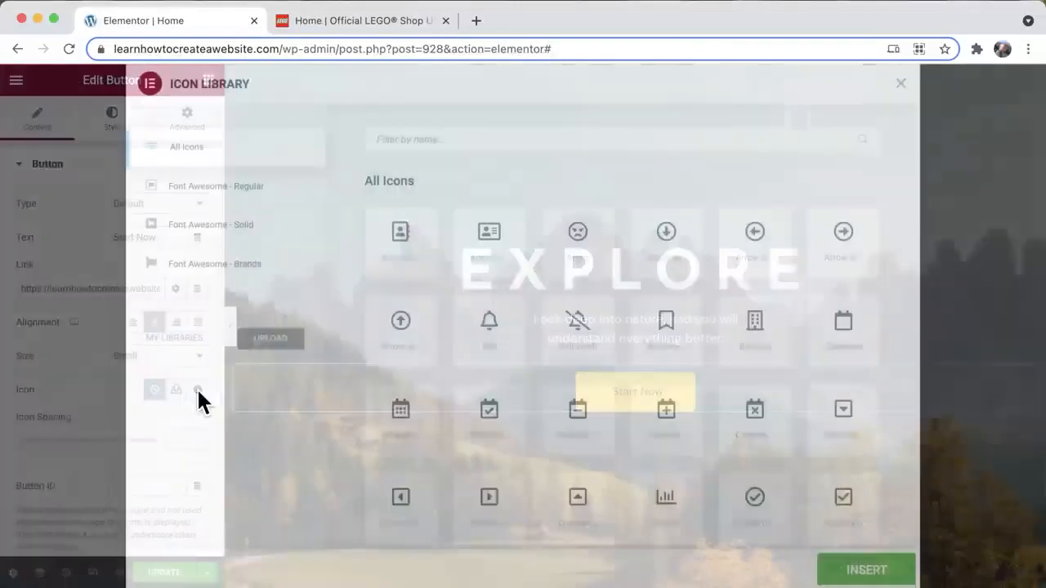
Step: Add a long right-arrow icon to the Start Now button, placed after the text
{"action": "scroll", "coordinate": [422, 360], "scroll_direction": "down", "scroll_amount": 5}
{"action": "scroll", "coordinate": [427, 362], "scroll_direction": "up", "scroll_amount": 5}
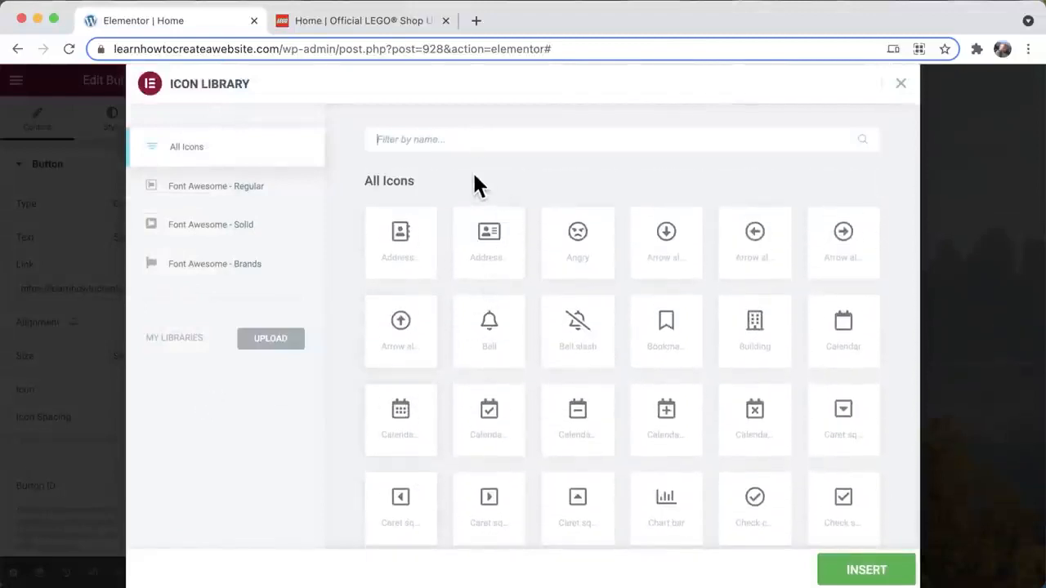
{"action": "type", "text": "greater"}
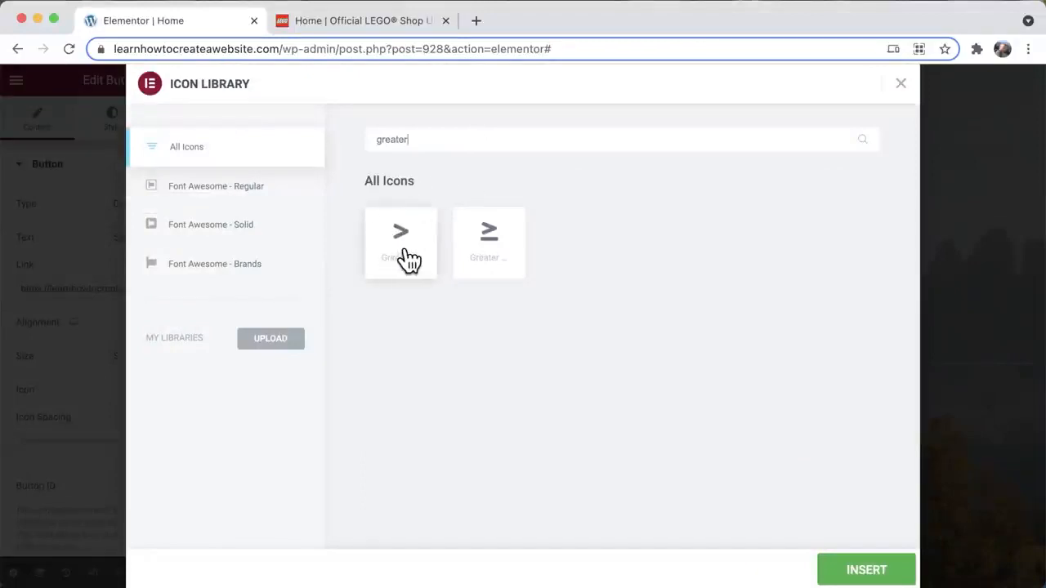
{"action": "key", "text": "super+a"}
{"action": "type", "text": "long arrow"}
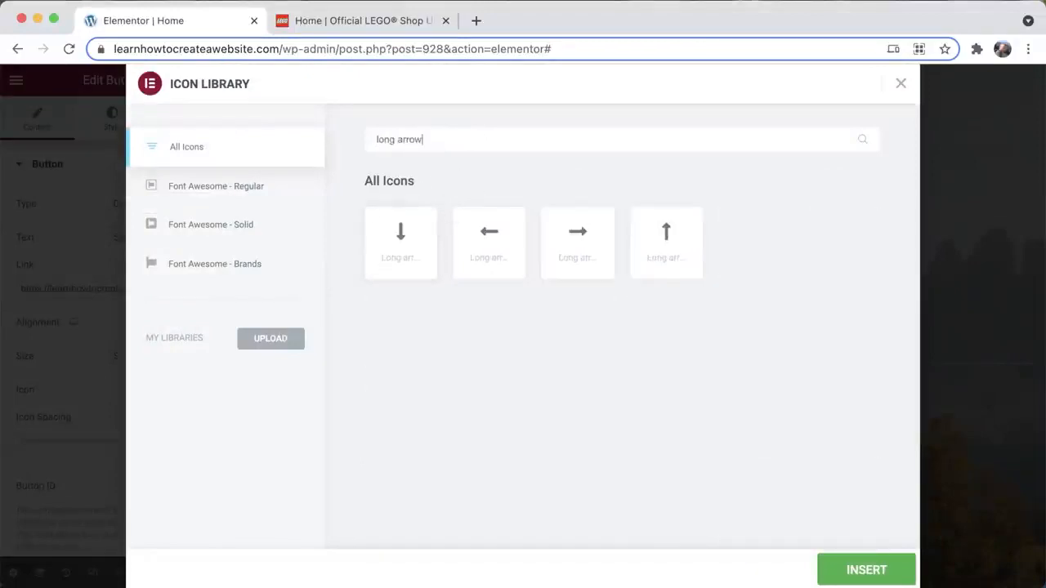
{"action": "left_click", "coordinate": [582, 258]}
{"action": "left_click", "coordinate": [865, 569]}
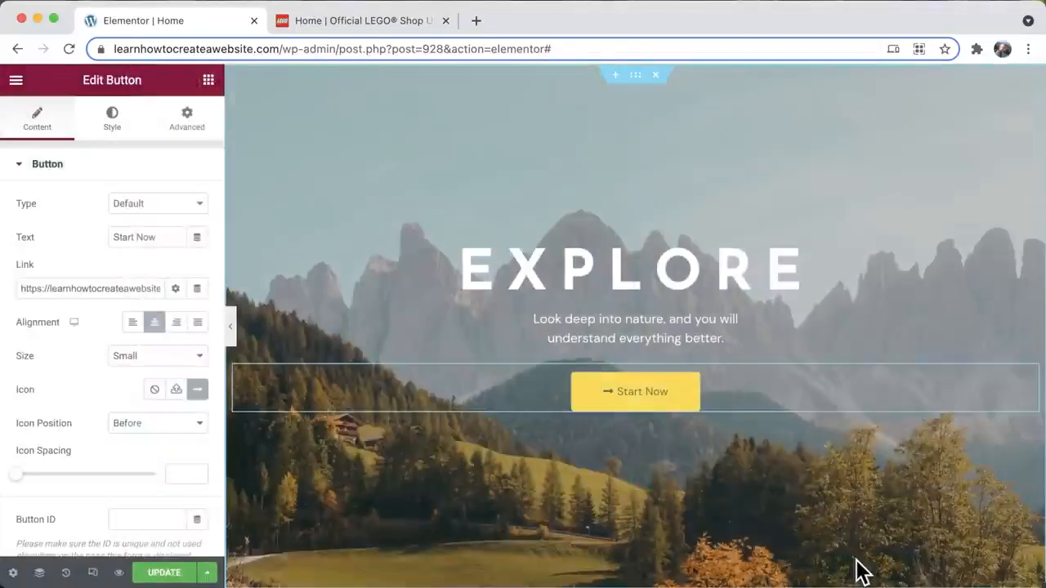
{"action": "left_click", "coordinate": [196, 423]}
{"action": "left_click", "coordinate": [196, 439]}
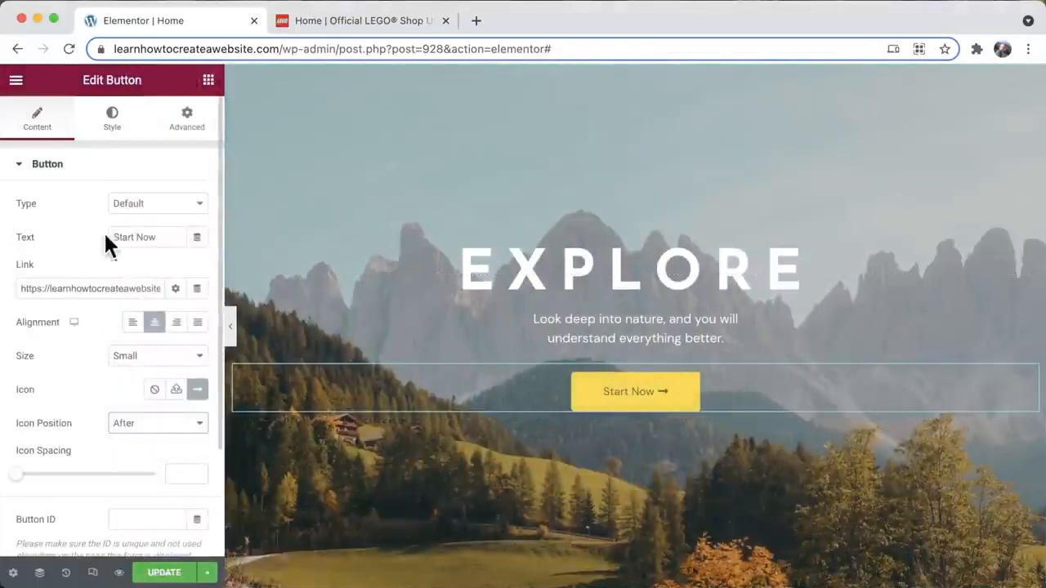
{"action": "left_click", "coordinate": [111, 122]}
{"action": "left_click", "coordinate": [199, 206]}
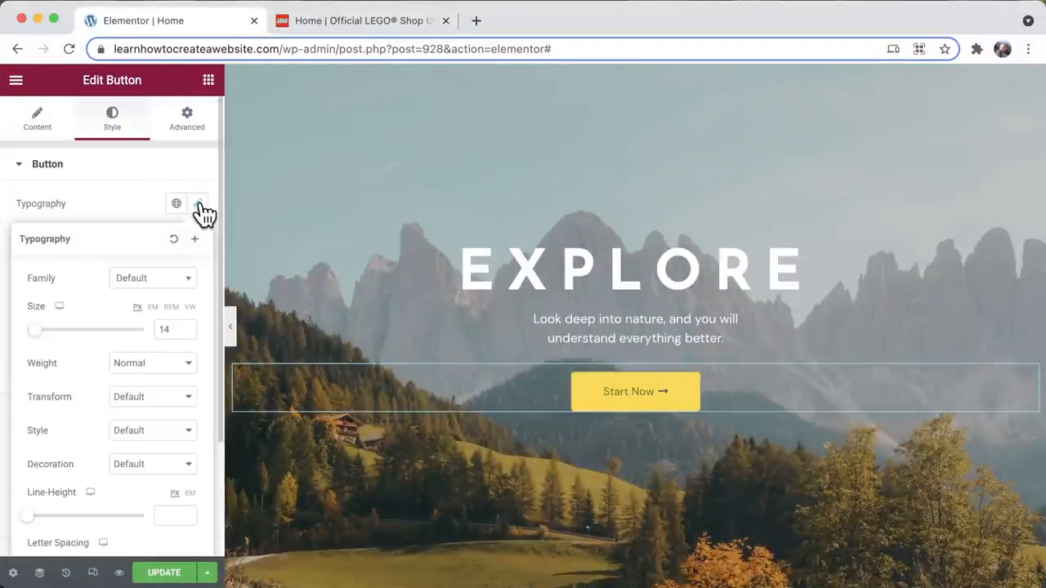
Step: Give the Start Now button 18 px black text on a white background
{"action": "mouse_move", "coordinate": [41, 330]}
{"action": "left_mouse_down"}
{"action": "mouse_move", "coordinate": [65, 341]}
{"action": "mouse_move", "coordinate": [55, 342]}
{"action": "left_mouse_up"}
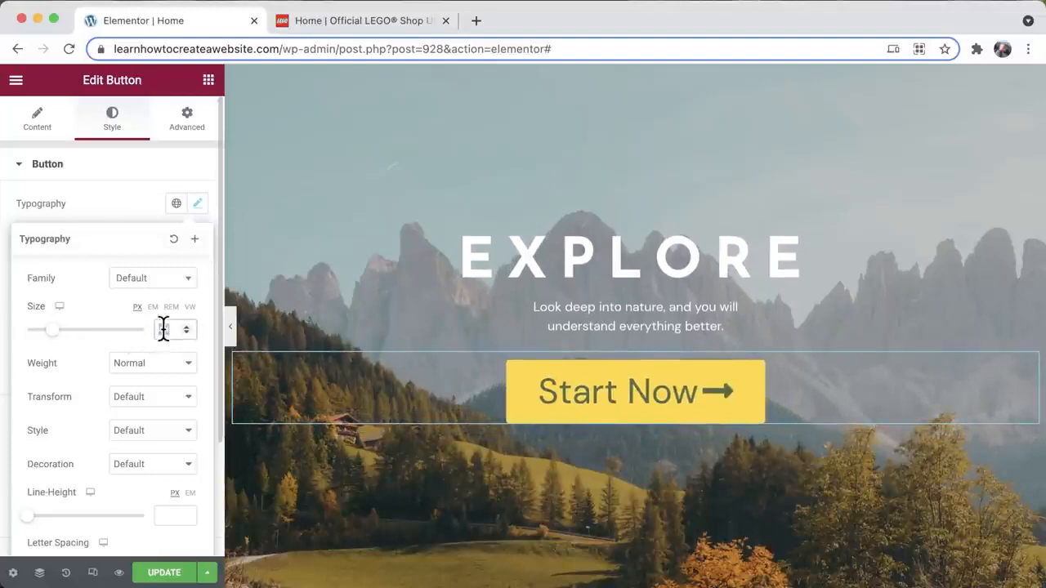
{"action": "type", "text": "18"}
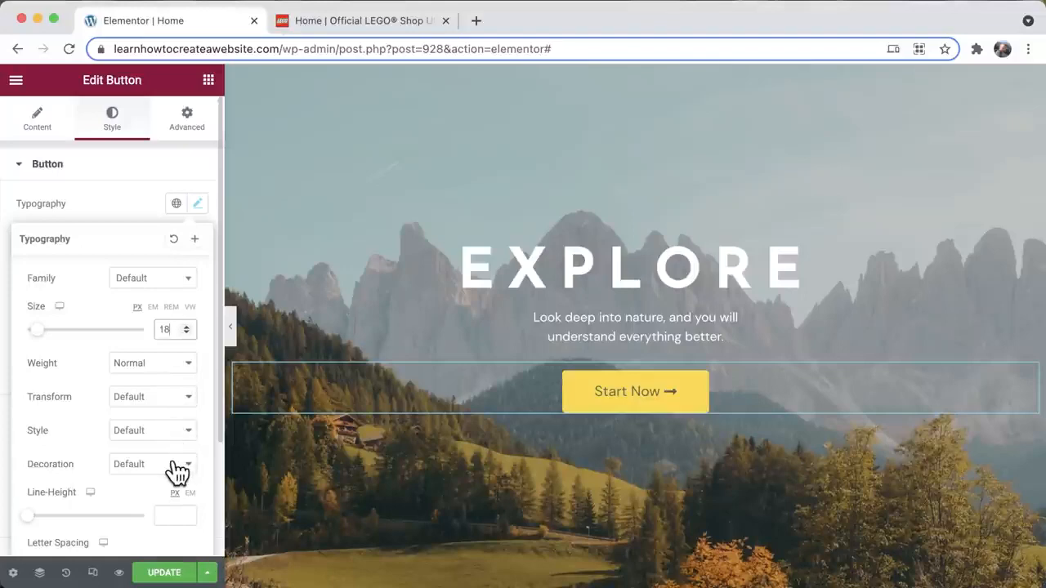
{"action": "left_click", "coordinate": [197, 209]}
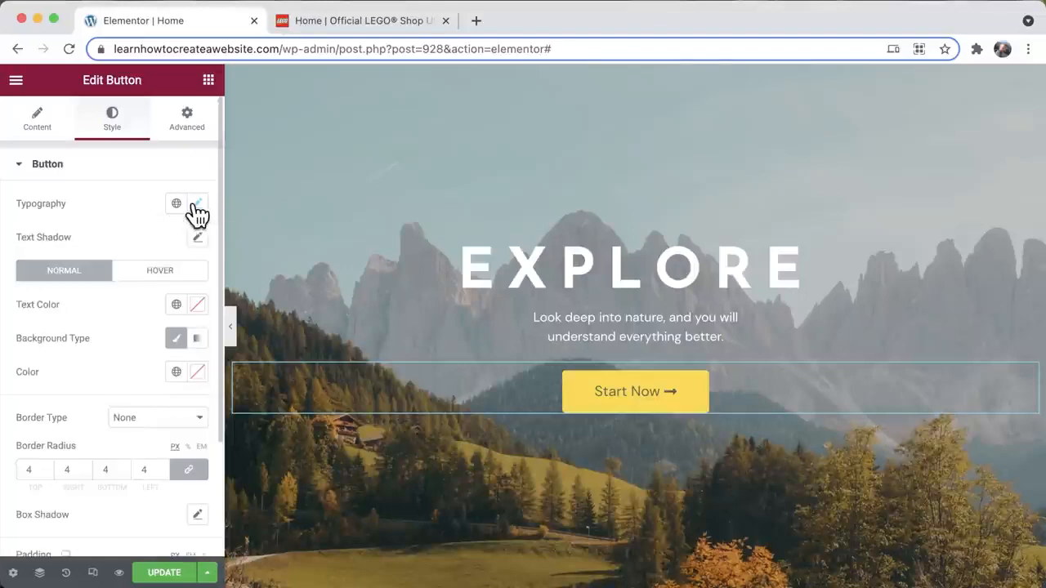
{"action": "left_click", "coordinate": [198, 305]}
{"action": "left_click_drag", "start_coordinate": [174, 394], "coordinate": [112, 498]}
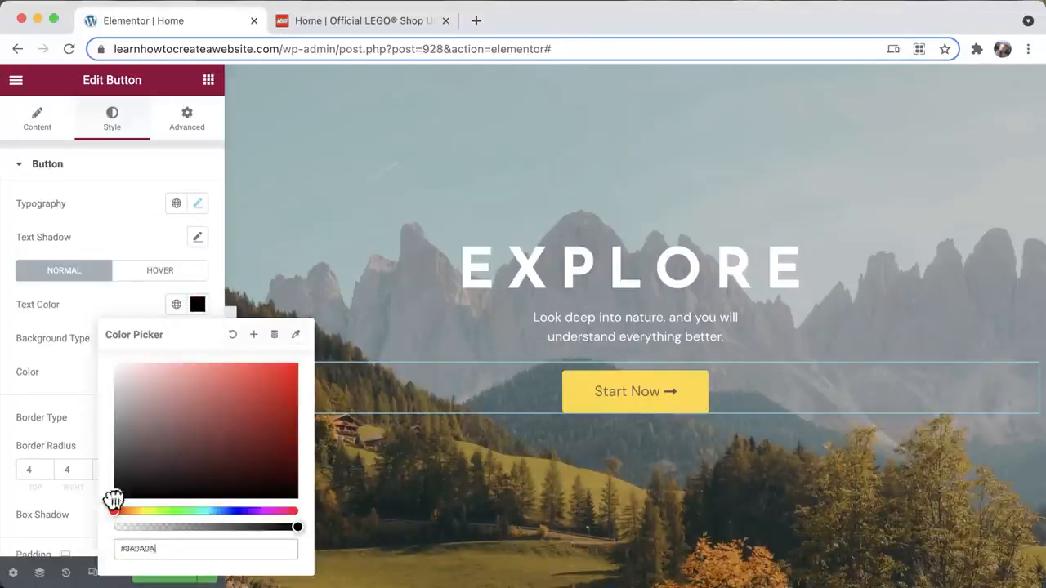
{"action": "left_click", "coordinate": [199, 309]}
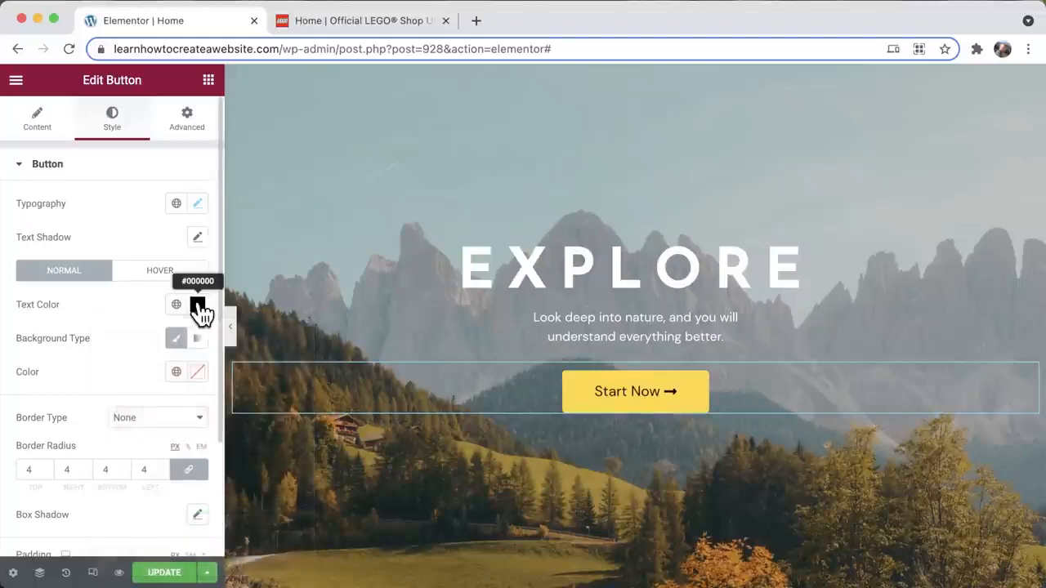
{"action": "left_click", "coordinate": [197, 375]}
{"action": "left_click_drag", "start_coordinate": [179, 224], "coordinate": [100, 114]}
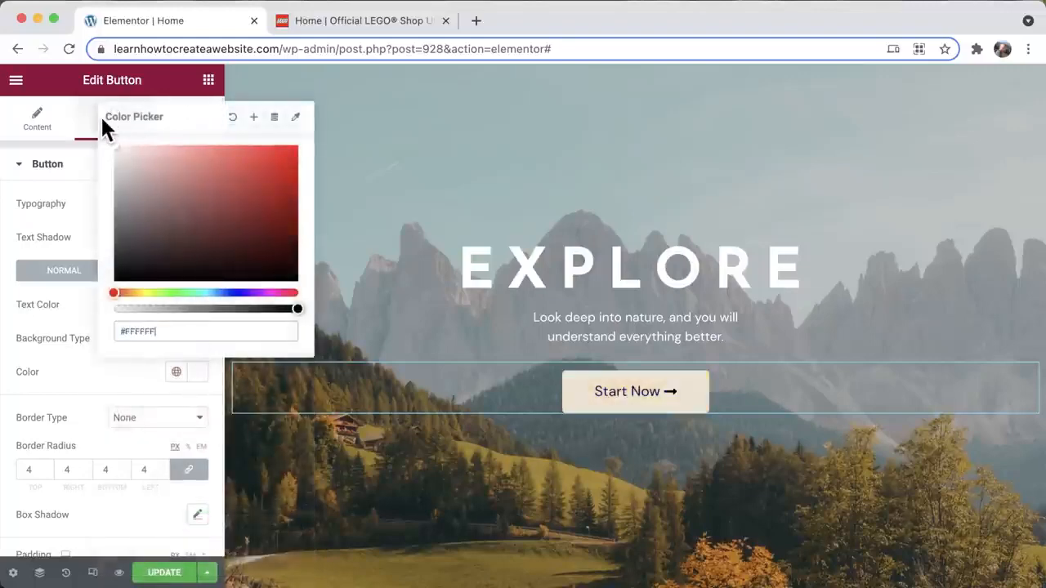
{"action": "left_click", "coordinate": [200, 382]}
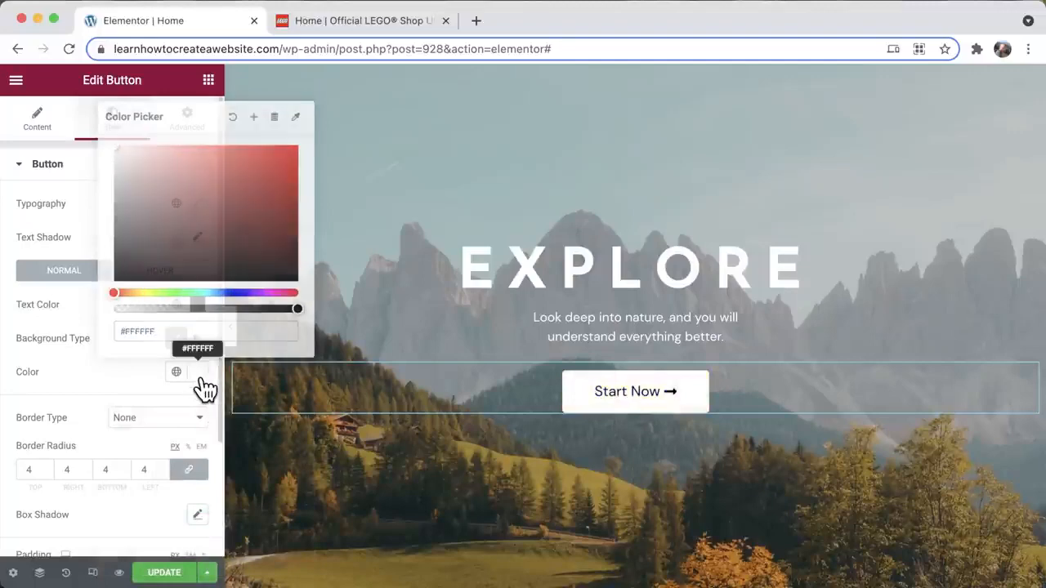
Step: Make the button's hover state white text on a black background
{"action": "left_click", "coordinate": [152, 278]}
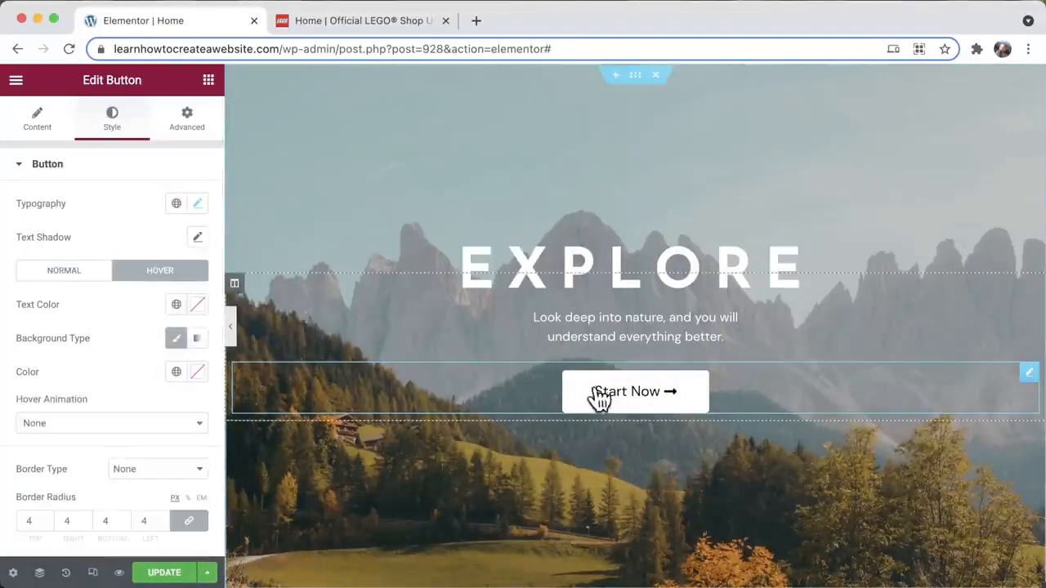
{"action": "left_click", "coordinate": [197, 305]}
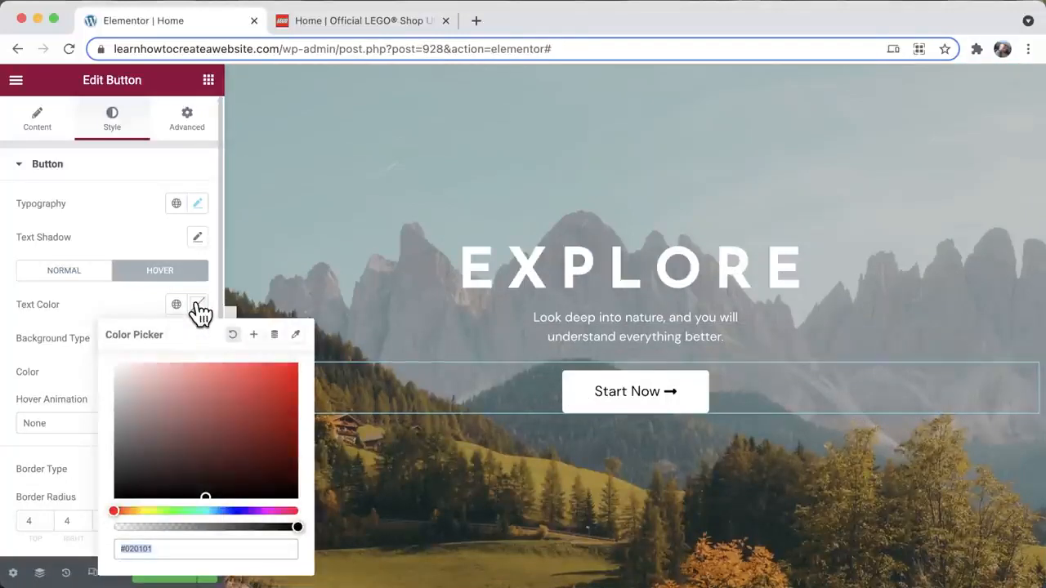
{"action": "left_click_drag", "start_coordinate": [192, 423], "coordinate": [115, 362]}
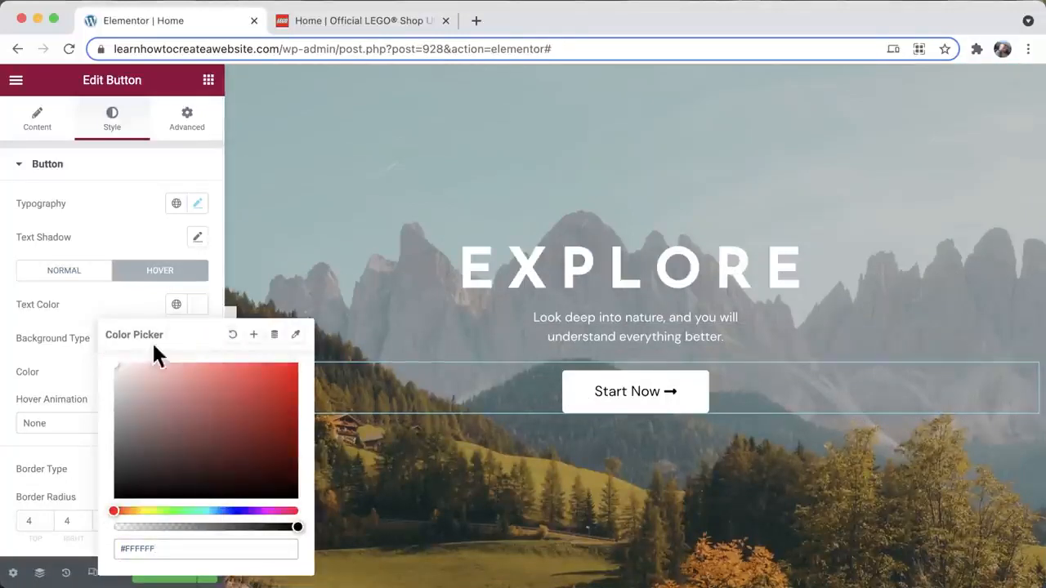
{"action": "left_click", "coordinate": [198, 307]}
{"action": "left_click", "coordinate": [197, 375]}
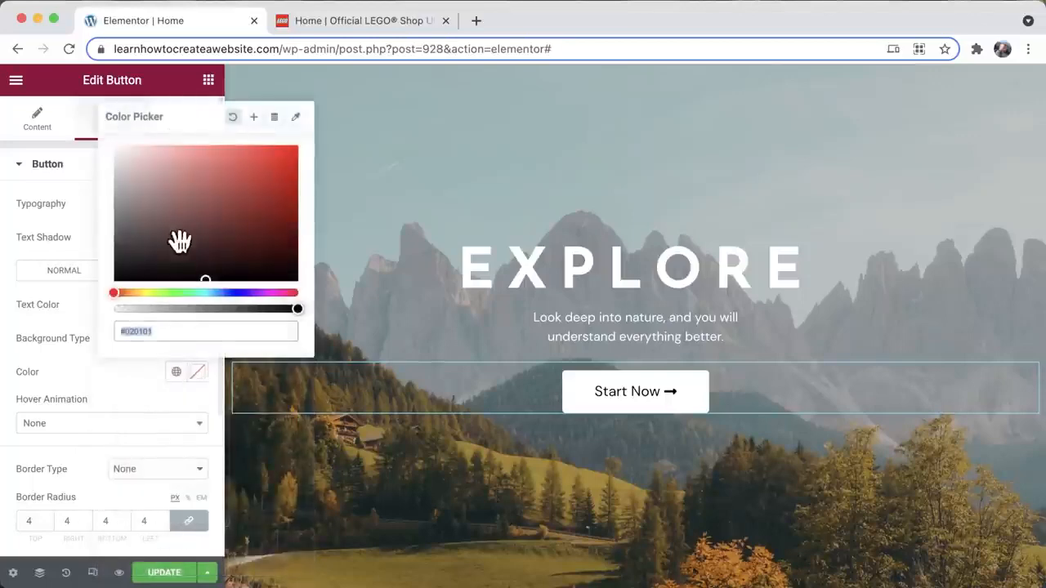
{"action": "left_click", "coordinate": [198, 375]}
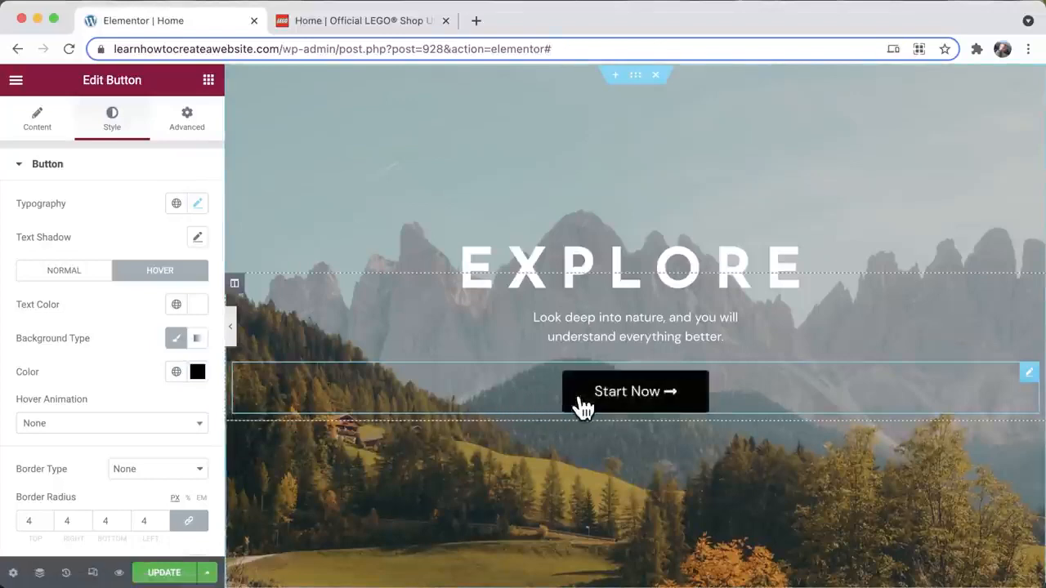
Step: Try a solid 7 px border, remove it again, and adjust the corner radius
{"action": "scroll", "coordinate": [131, 351], "scroll_direction": "down", "scroll_amount": 3}
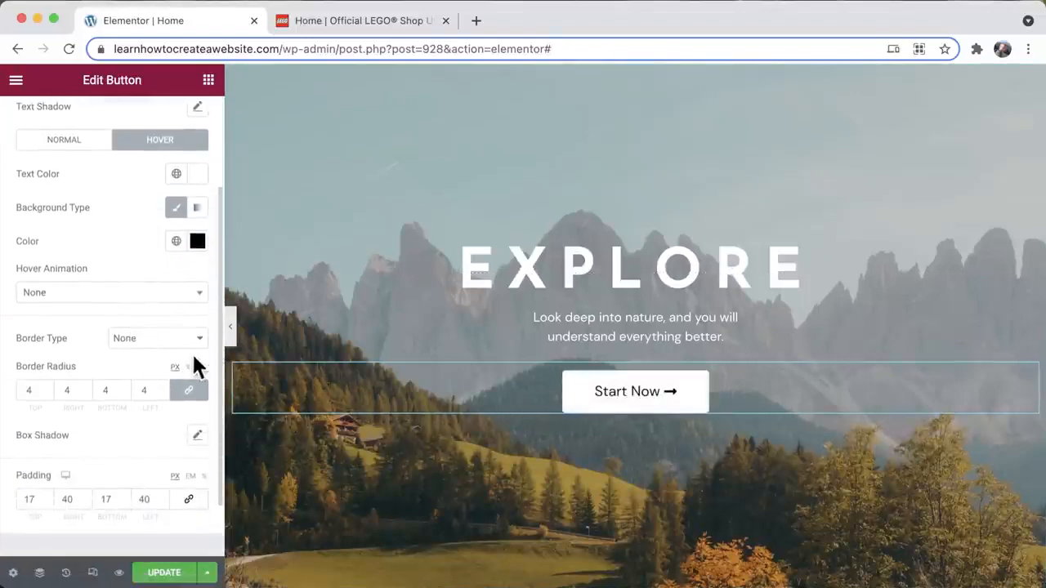
{"action": "left_click", "coordinate": [200, 345]}
{"action": "left_click", "coordinate": [190, 358]}
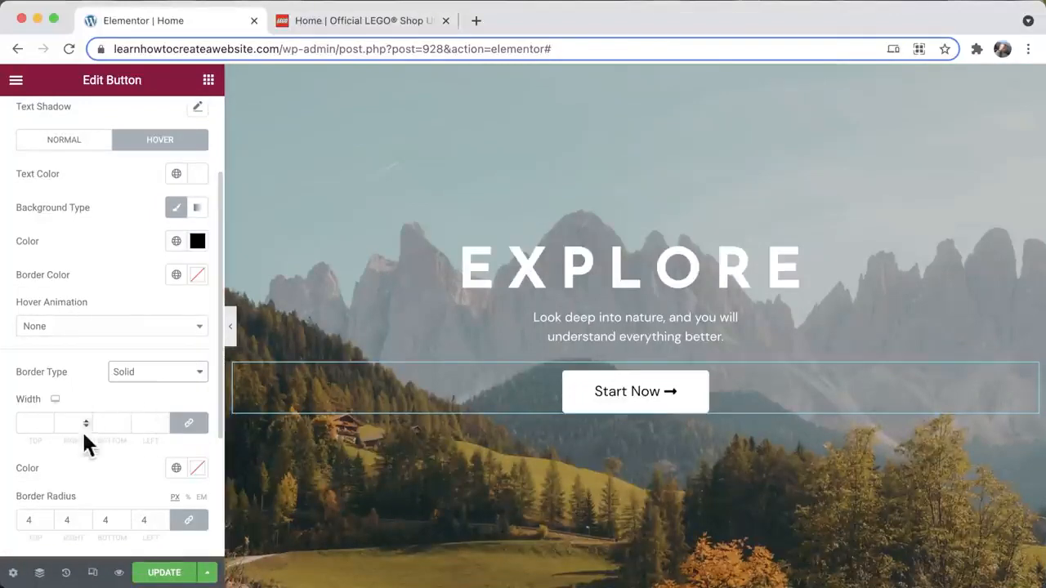
{"action": "type", "text": "7"}
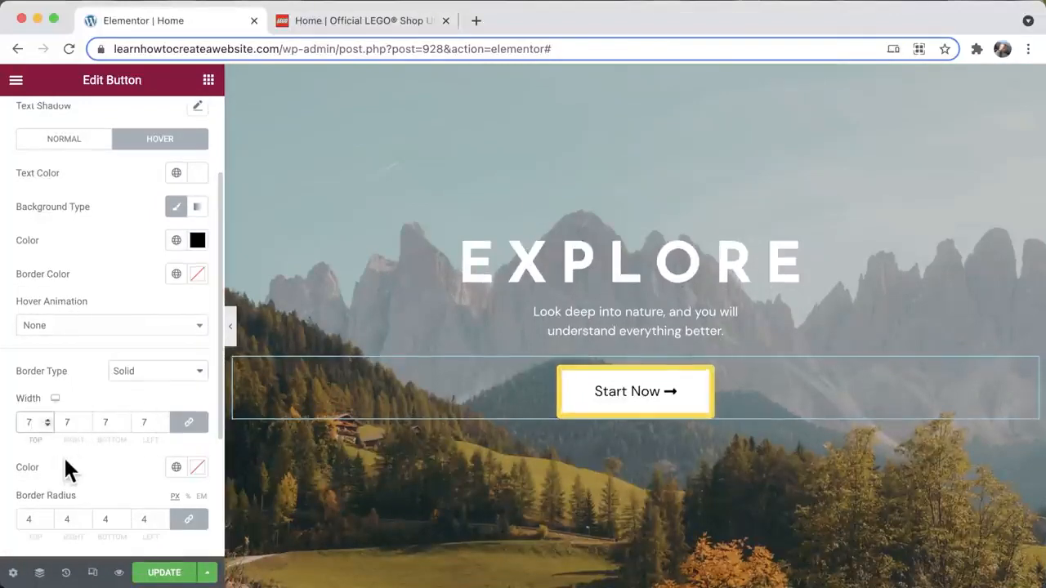
{"action": "scroll", "coordinate": [63, 456], "scroll_direction": "down", "scroll_amount": 1}
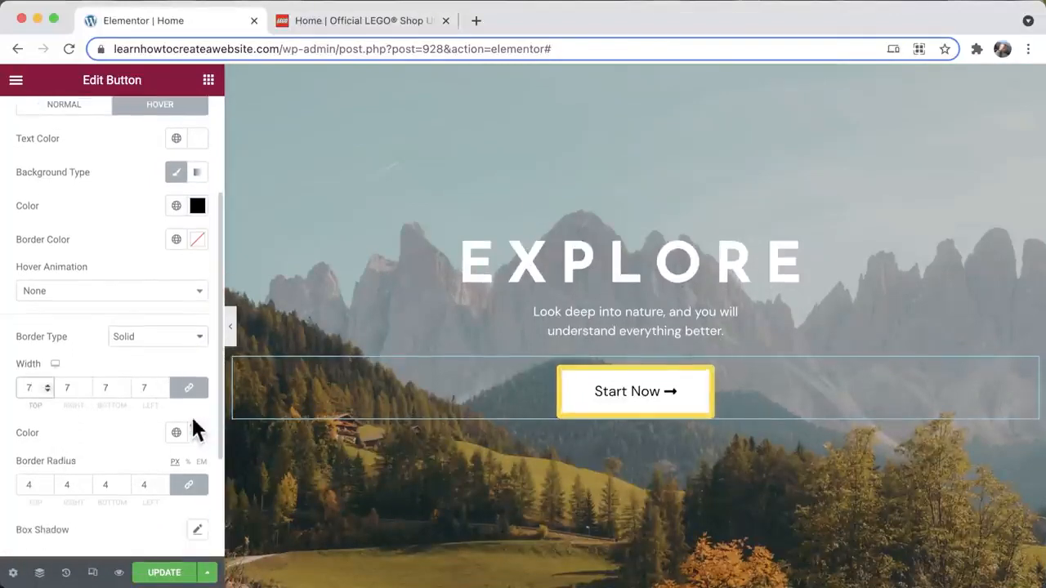
{"action": "left_click", "coordinate": [190, 338]}
{"action": "left_click", "coordinate": [171, 320]}
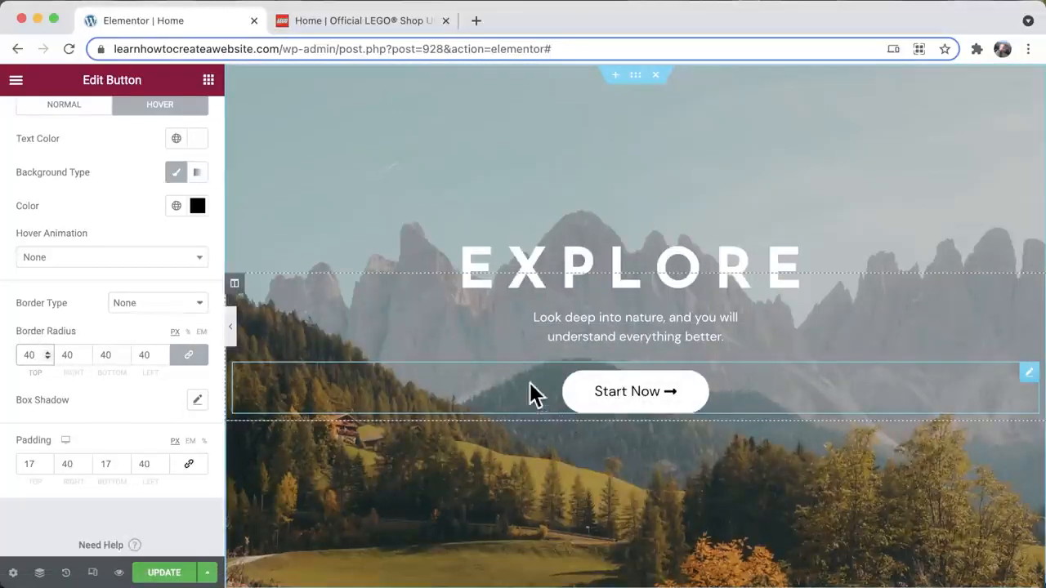
{"action": "double_click", "coordinate": [28, 355]}
{"action": "type", "text": "0"}
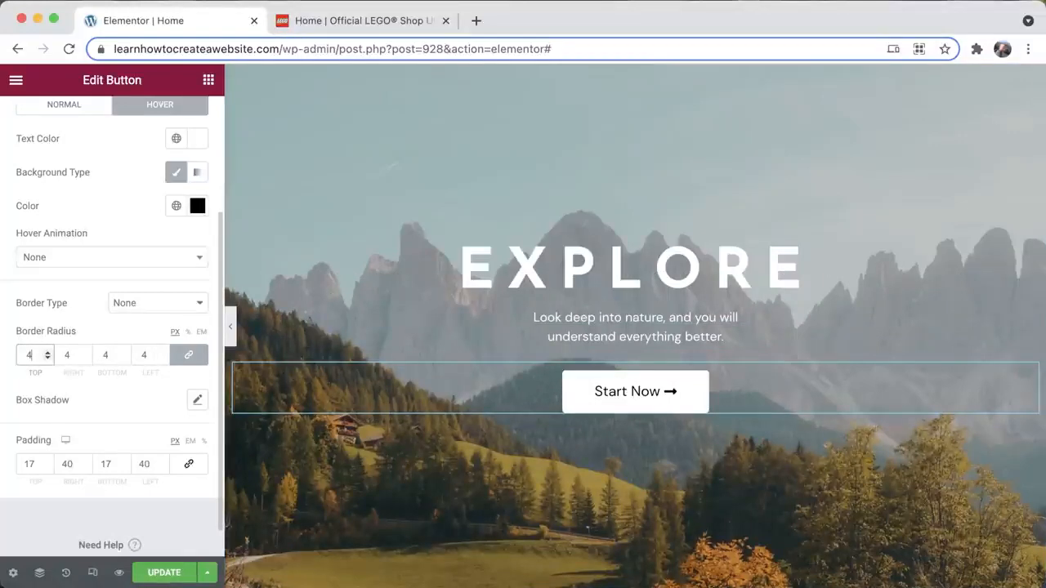
Step: Set the button padding to 18 top, 20 right, 18 bottom, 24 left
{"action": "scroll", "coordinate": [114, 390], "scroll_direction": "down", "scroll_amount": 1}
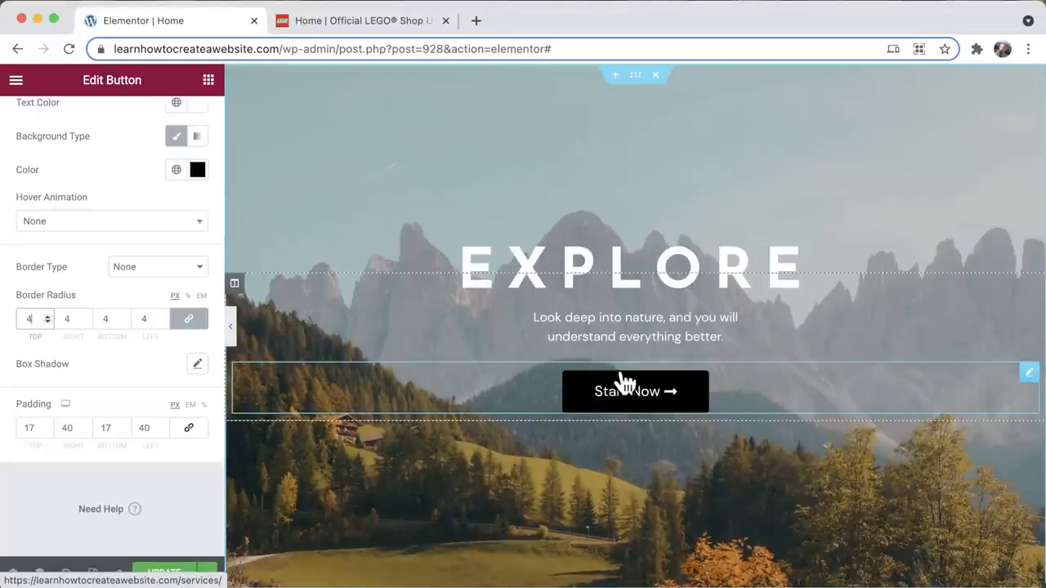
{"action": "double_click", "coordinate": [27, 427]}
{"action": "type", "text": "18"}
{"action": "key", "text": "Tab"}
{"action": "type", "text": "20"}
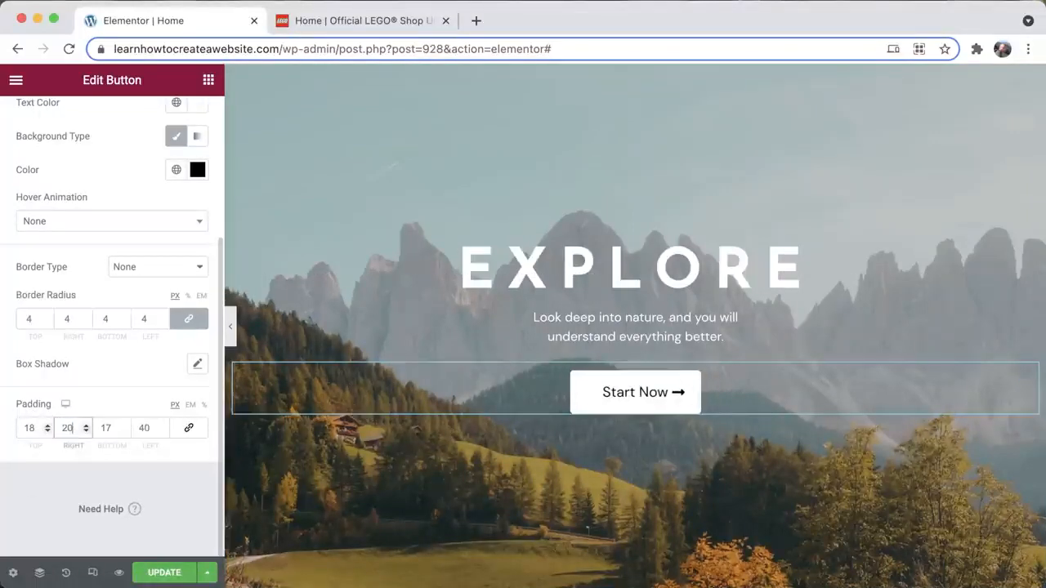
{"action": "key", "text": "Tab"}
{"action": "type", "text": "18"}
{"action": "key", "text": "Tab"}
{"action": "type", "text": "24"}
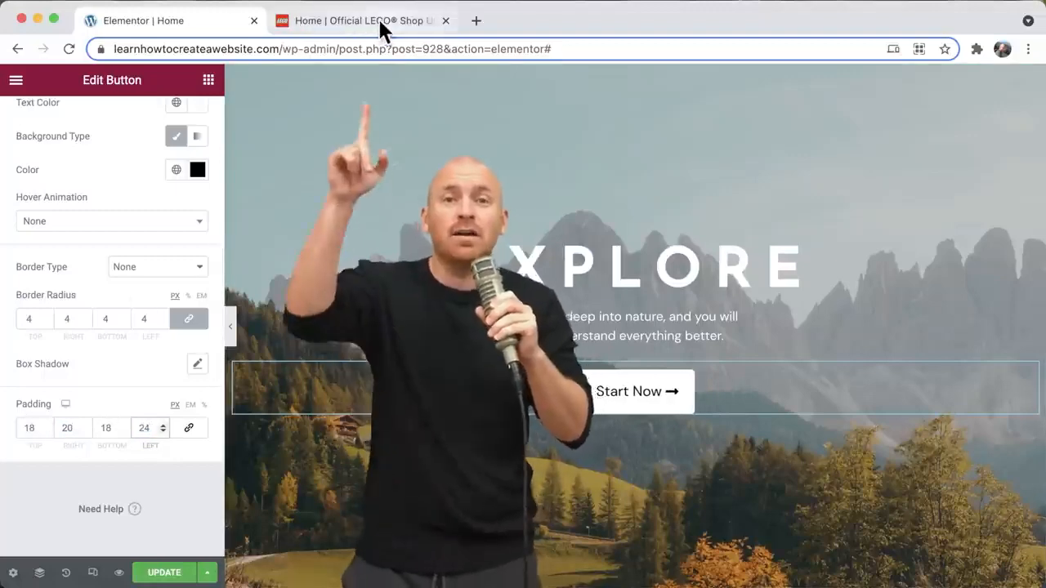
{"action": "left_click", "coordinate": [382, 25]}
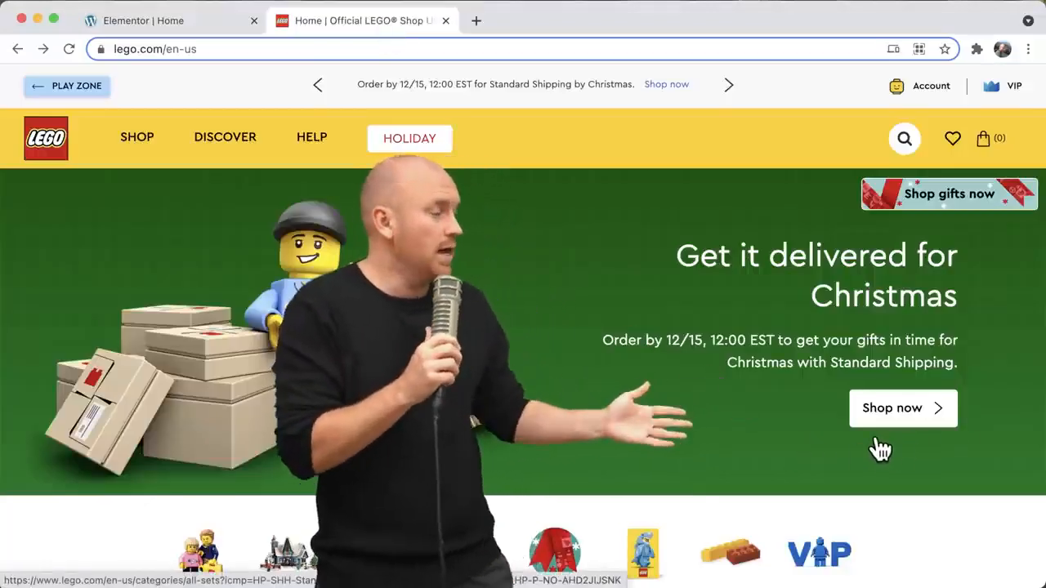
{"action": "left_click", "coordinate": [206, 22]}
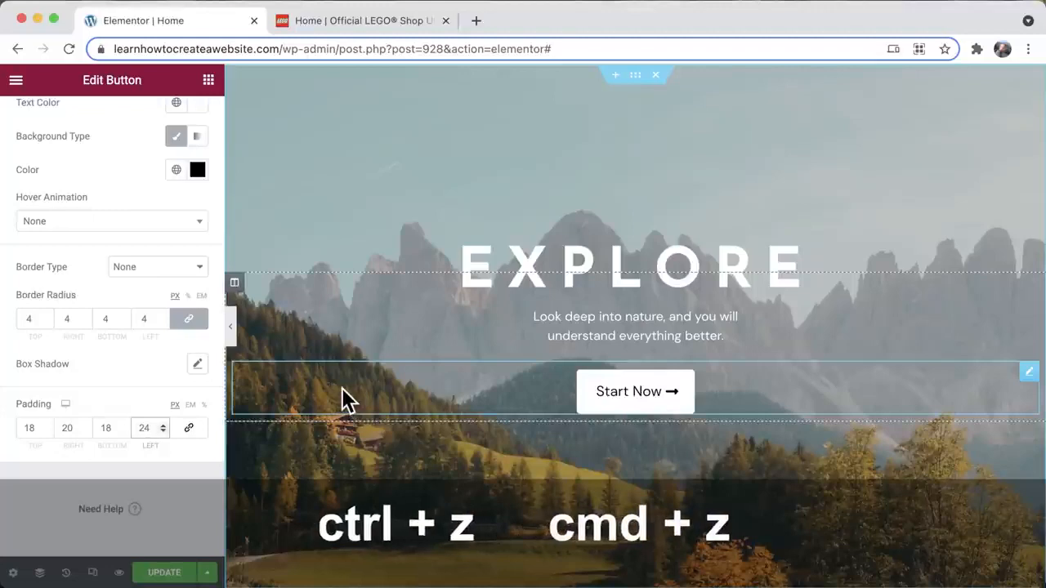
Step: Revert the latest padding and button style edits with undo, redoing one change
{"action": "key", "text": "BackSpace"}
{"action": "key", "text": "BackSpace"}
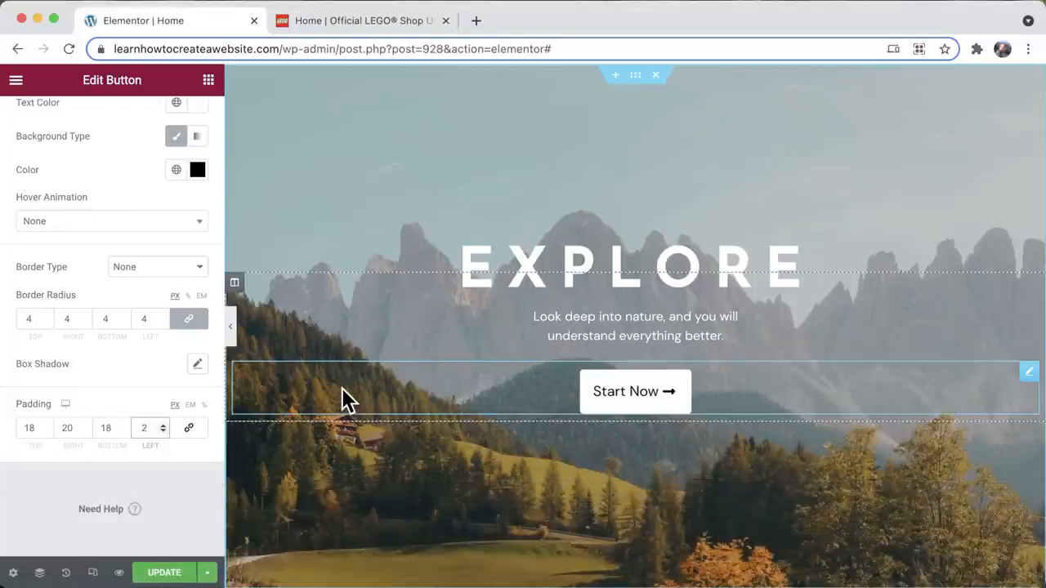
{"action": "type", "text": "40"}
{"action": "key", "text": "shift+Tab"}
{"action": "key", "text": "Down"}
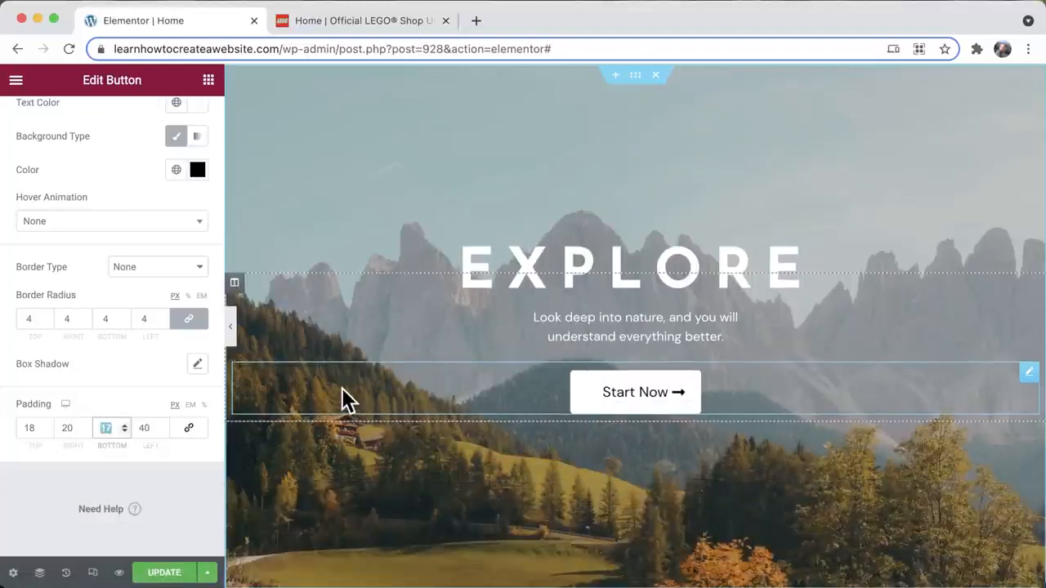
{"action": "key", "text": "super+z"}
{"action": "key", "text": "super+z"}
{"action": "key", "text": "super+z"}
{"action": "key", "text": "super+z"}
{"action": "key", "text": "super+z"}
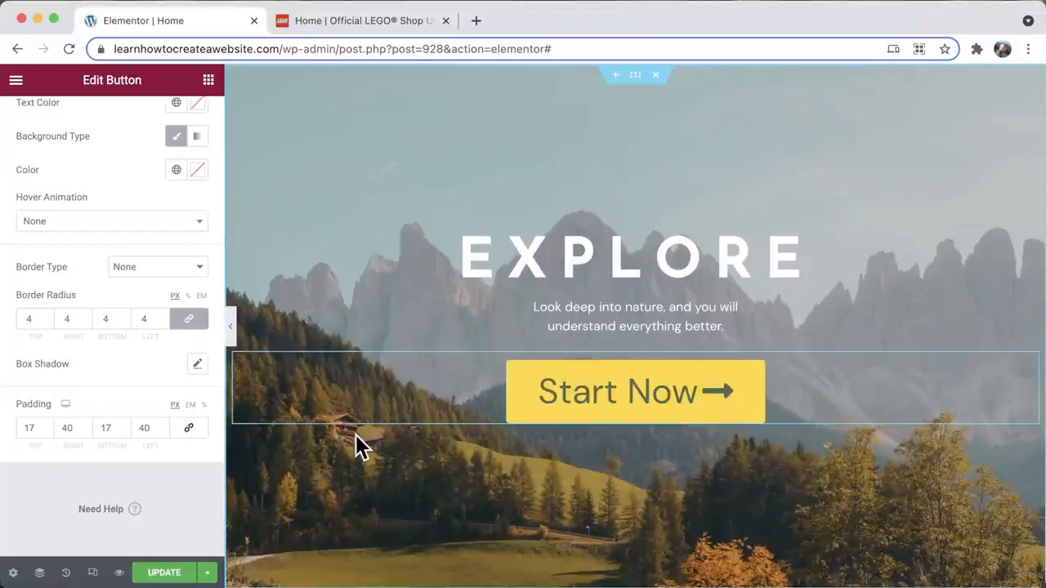
{"action": "key", "text": "ctrl+shift+z"}
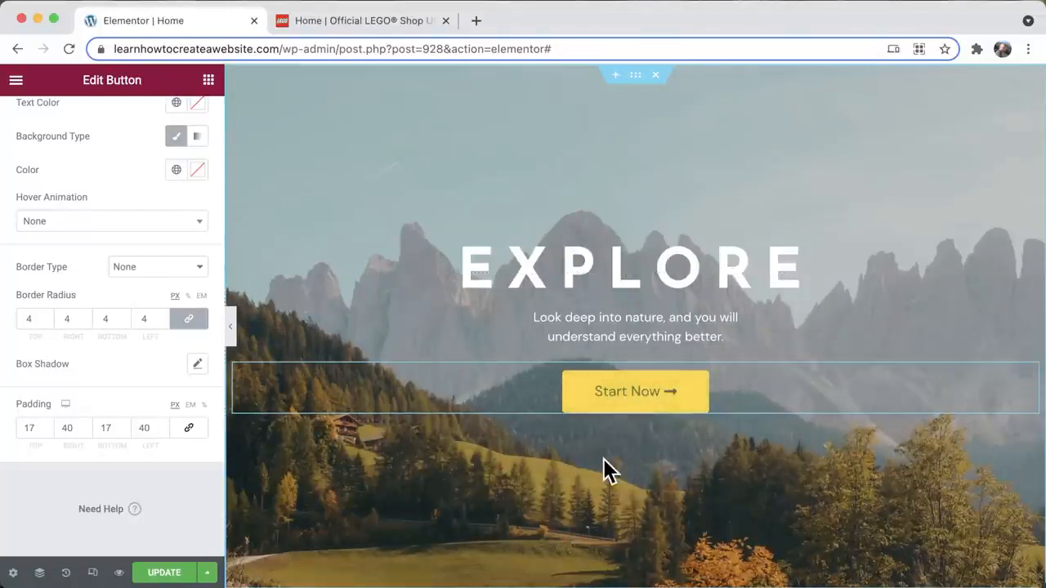
Step: Select the hero column and scroll down the page to the About Us section
{"action": "scroll", "coordinate": [603, 458], "scroll_direction": "down", "scroll_amount": 15}
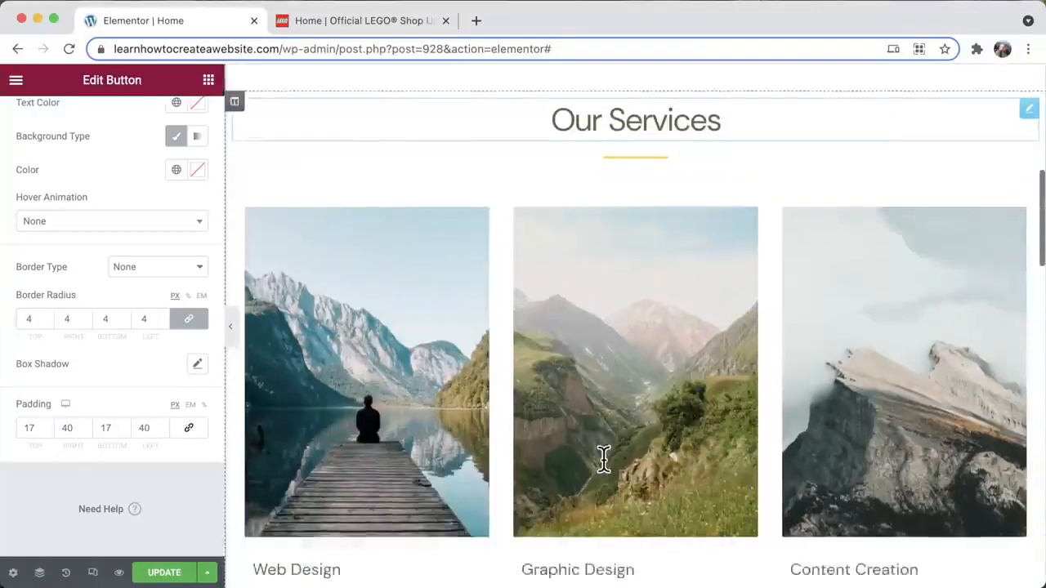
{"action": "scroll", "coordinate": [605, 461], "scroll_direction": "down", "scroll_amount": 5}
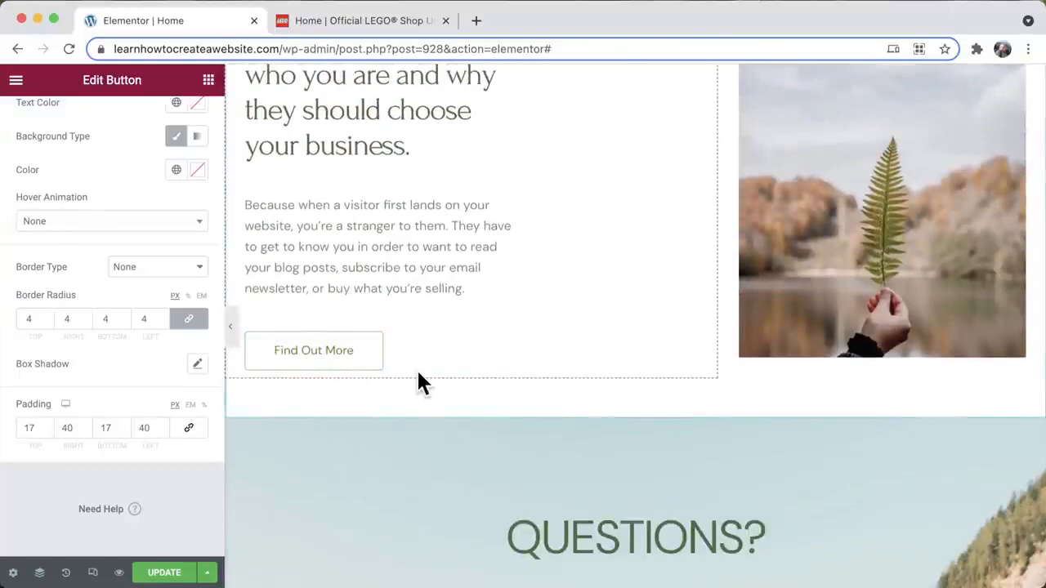
{"action": "scroll", "coordinate": [417, 375], "scroll_direction": "up", "scroll_amount": 8}
{"action": "scroll", "coordinate": [418, 376], "scroll_direction": "up", "scroll_amount": 6}
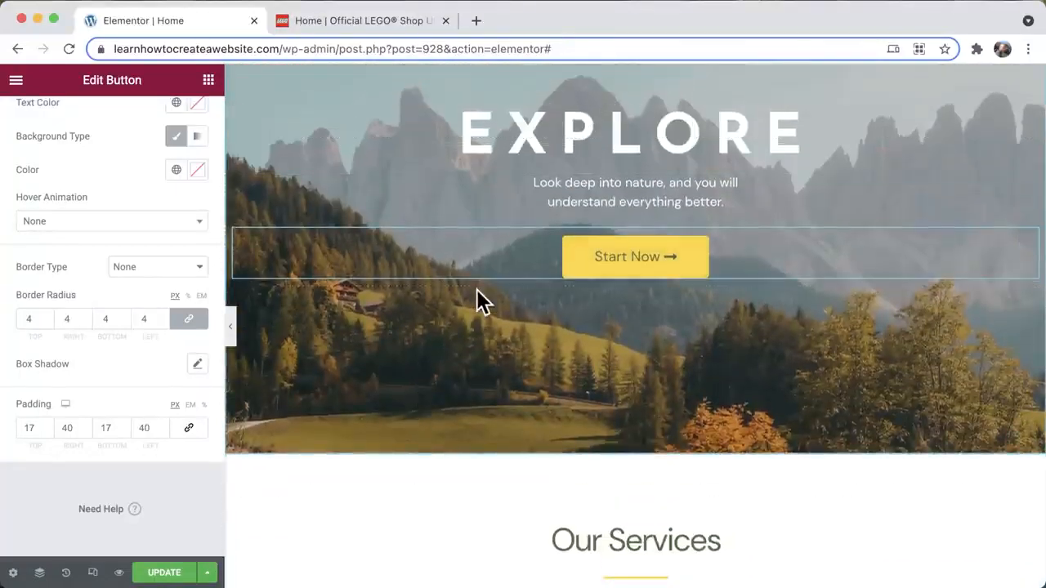
{"action": "scroll", "coordinate": [478, 294], "scroll_direction": "up", "scroll_amount": 3}
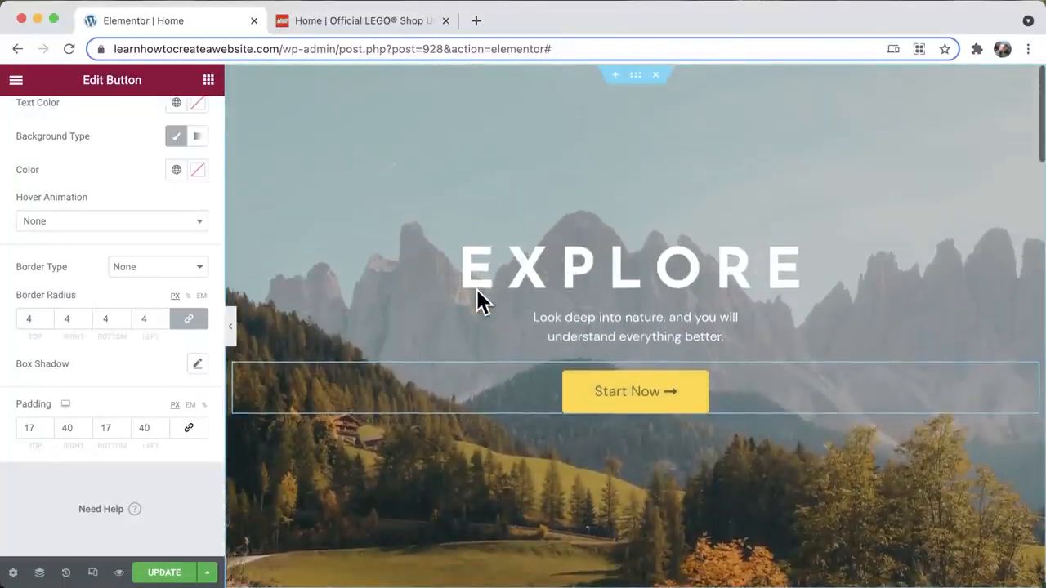
{"action": "left_click", "coordinate": [392, 219]}
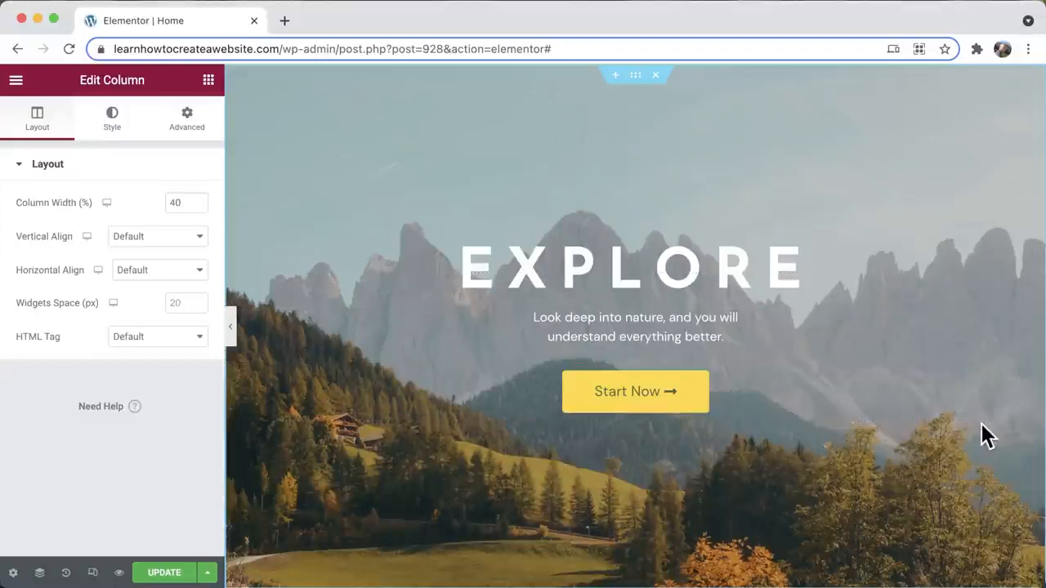
{"action": "scroll", "coordinate": [982, 423], "scroll_direction": "down", "scroll_amount": 7}
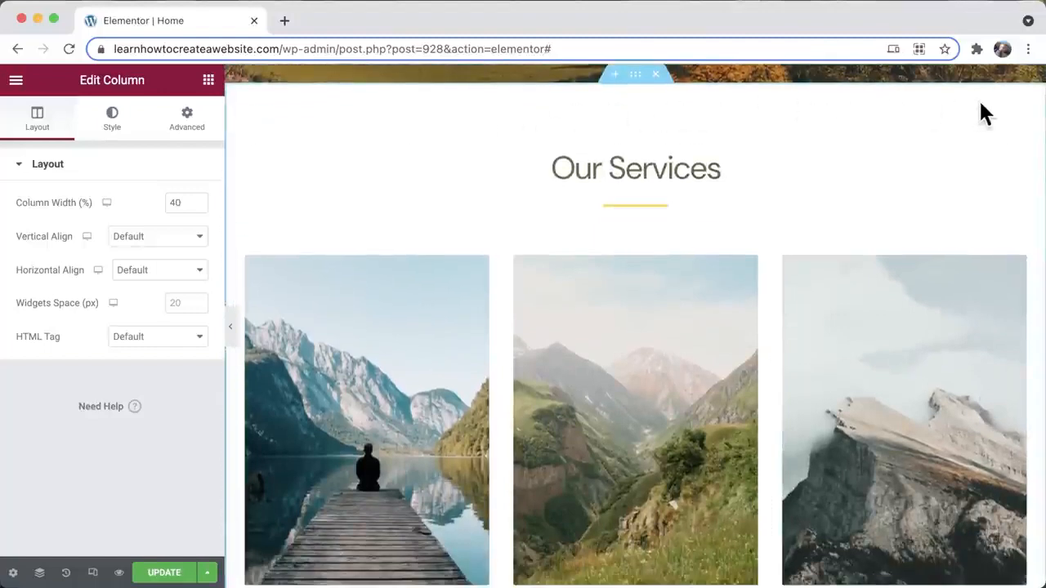
{"action": "scroll", "coordinate": [960, 219], "scroll_direction": "down", "scroll_amount": 6}
{"action": "scroll", "coordinate": [960, 227], "scroll_direction": "down", "scroll_amount": 2}
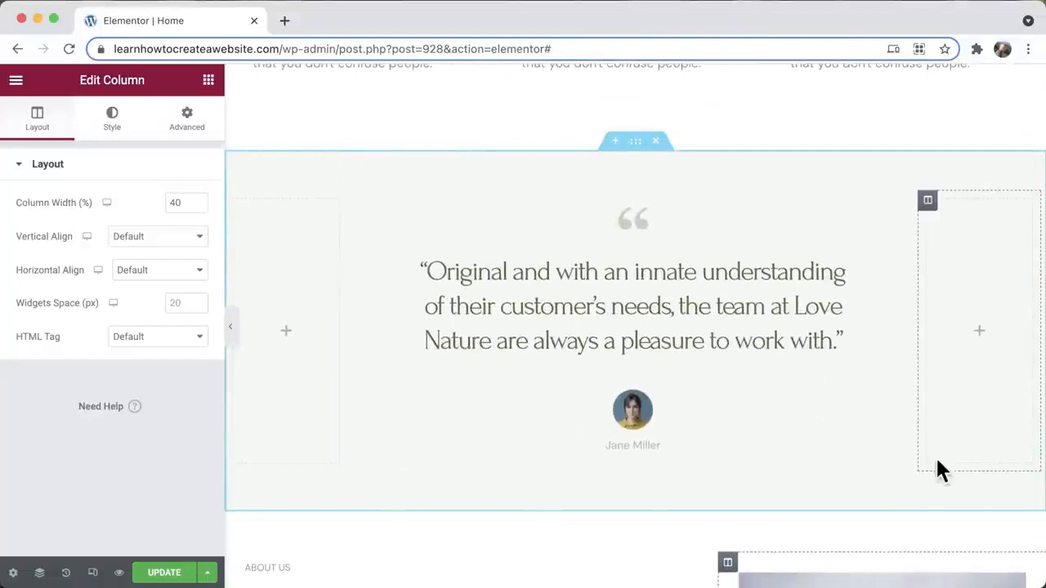
{"action": "scroll", "coordinate": [904, 164], "scroll_direction": "down", "scroll_amount": 5}
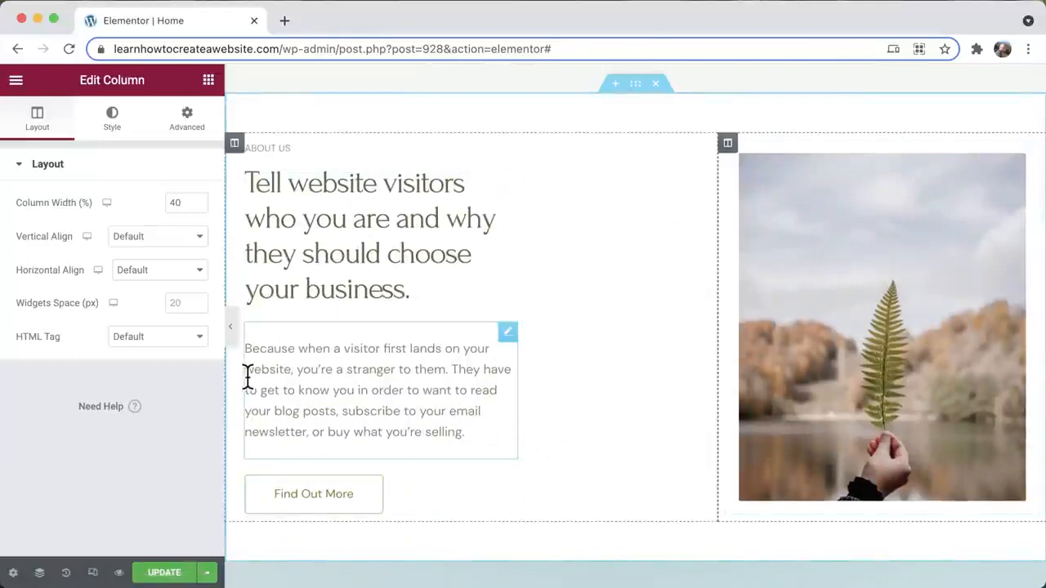
Step: In the Navigator, step through the hero, Our Services, testimonial and About Us sections
{"action": "left_click", "coordinate": [39, 573]}
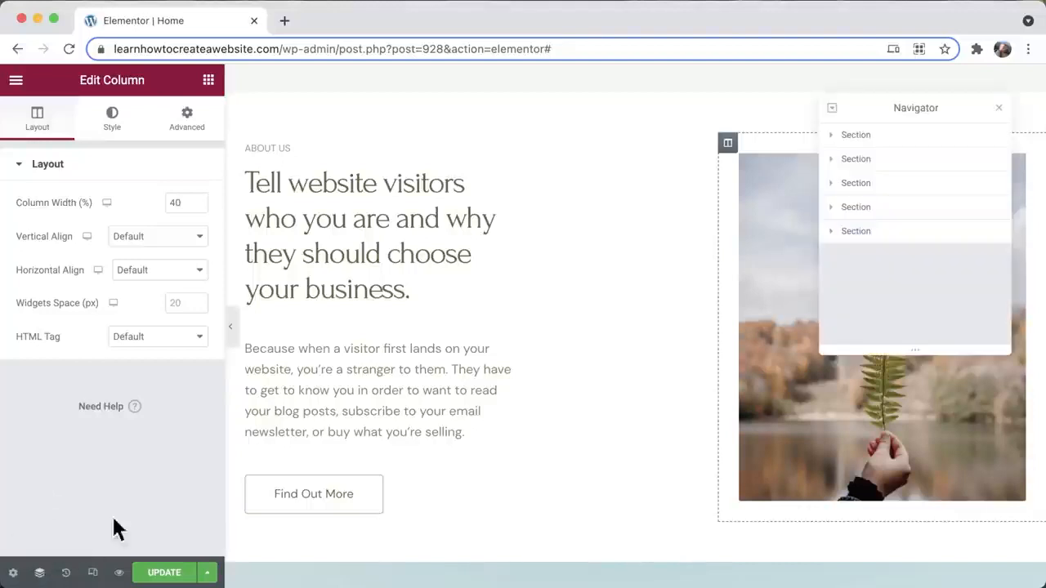
{"action": "left_click", "coordinate": [897, 140]}
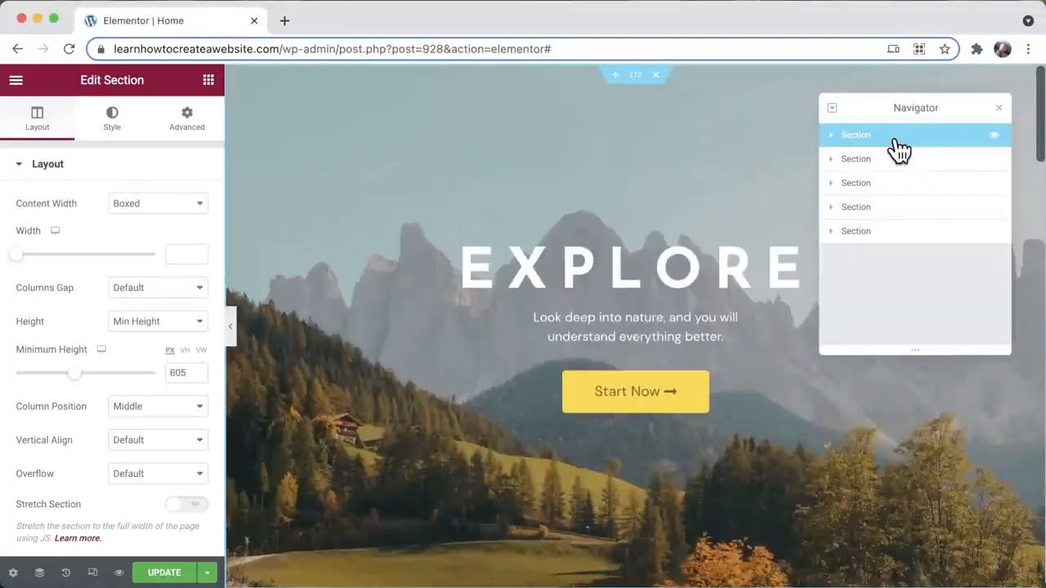
{"action": "left_click", "coordinate": [902, 164]}
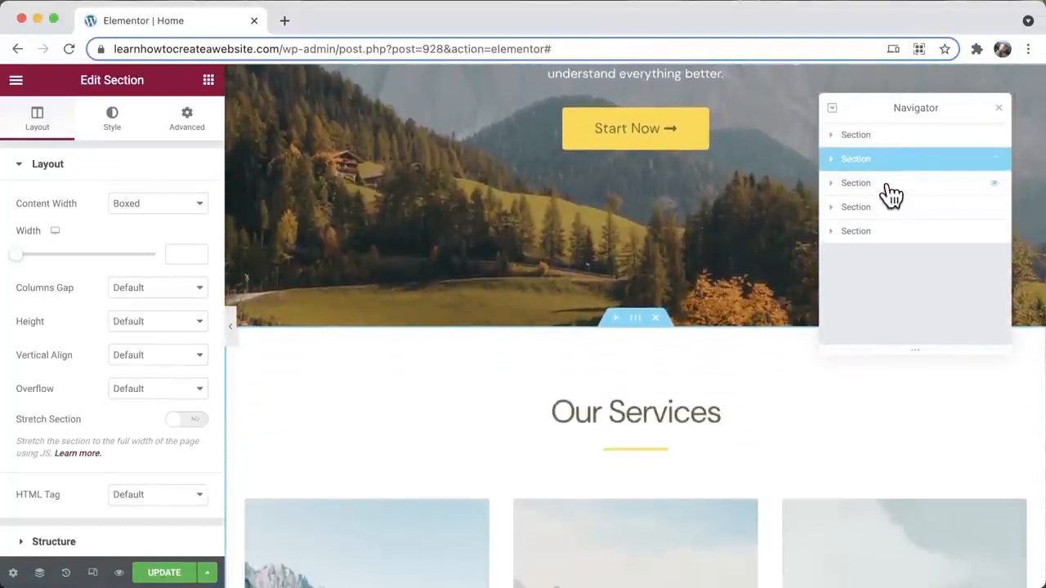
{"action": "left_click", "coordinate": [891, 195]}
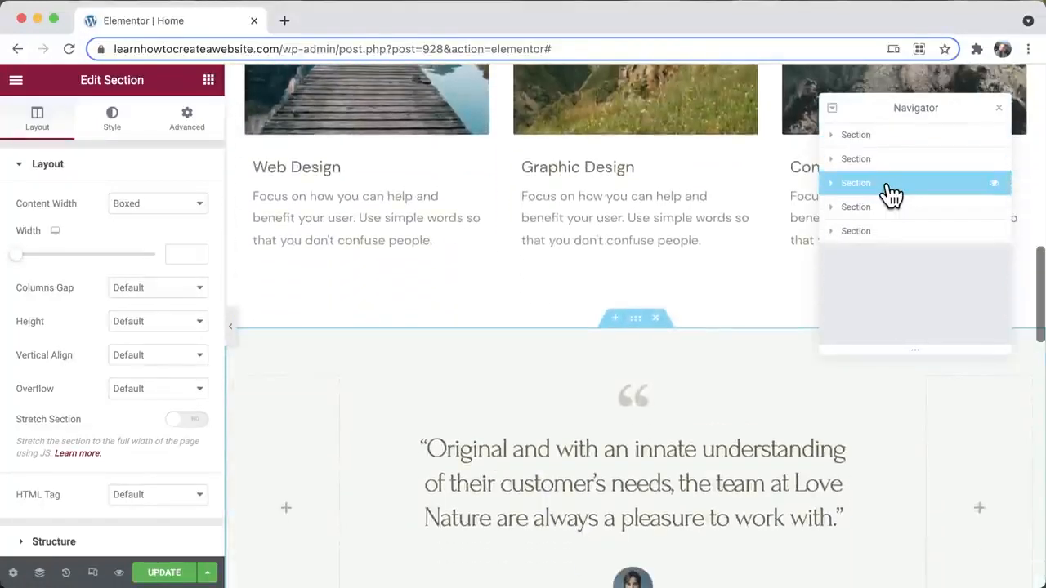
{"action": "left_click", "coordinate": [881, 211]}
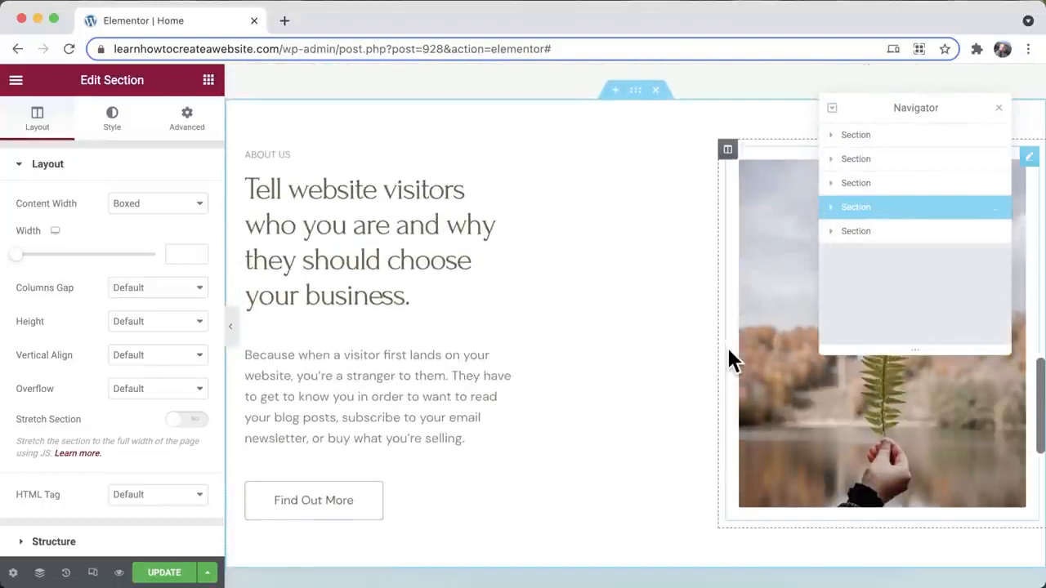
Step: Expand the About Us section and select its text and image columns
{"action": "left_click", "coordinate": [831, 209]}
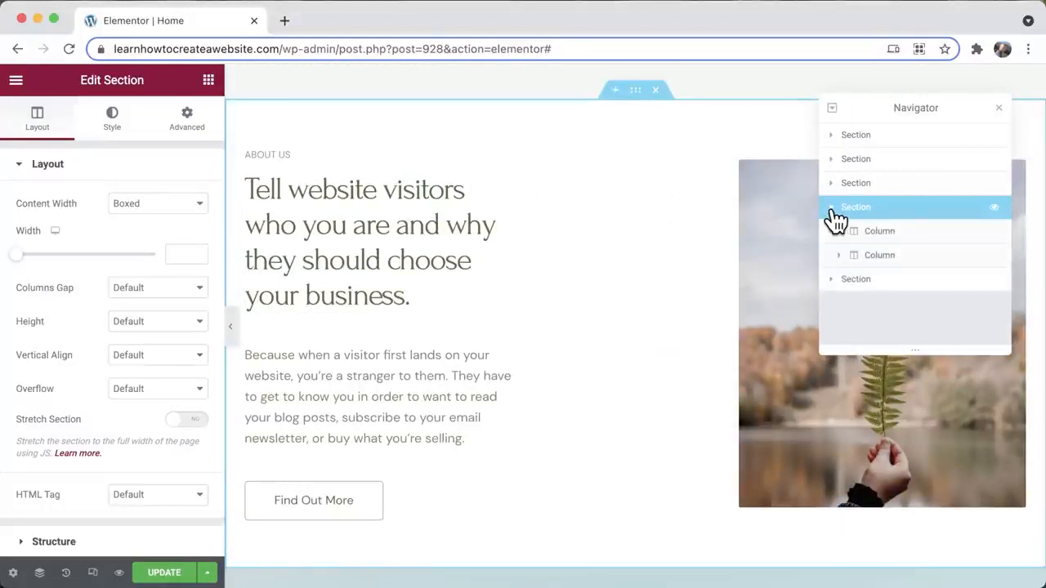
{"action": "left_click", "coordinate": [879, 232]}
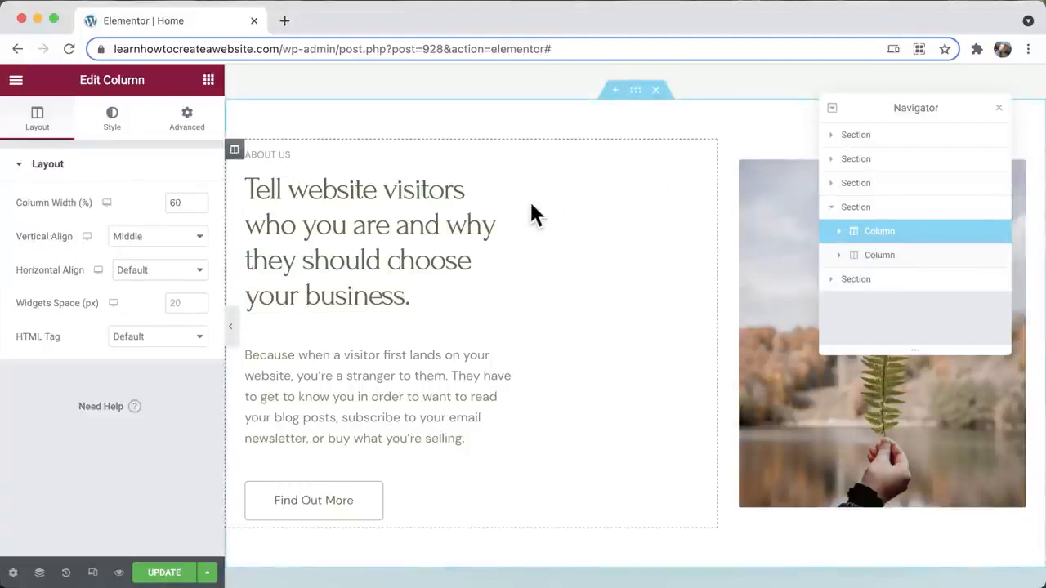
{"action": "left_click", "coordinate": [878, 255]}
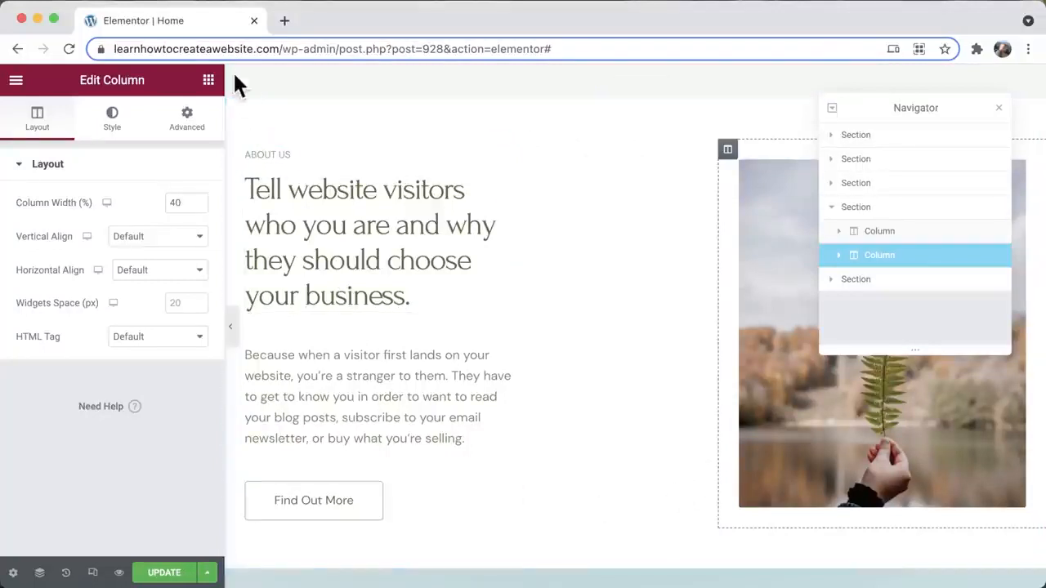
{"action": "left_click", "coordinate": [209, 81]}
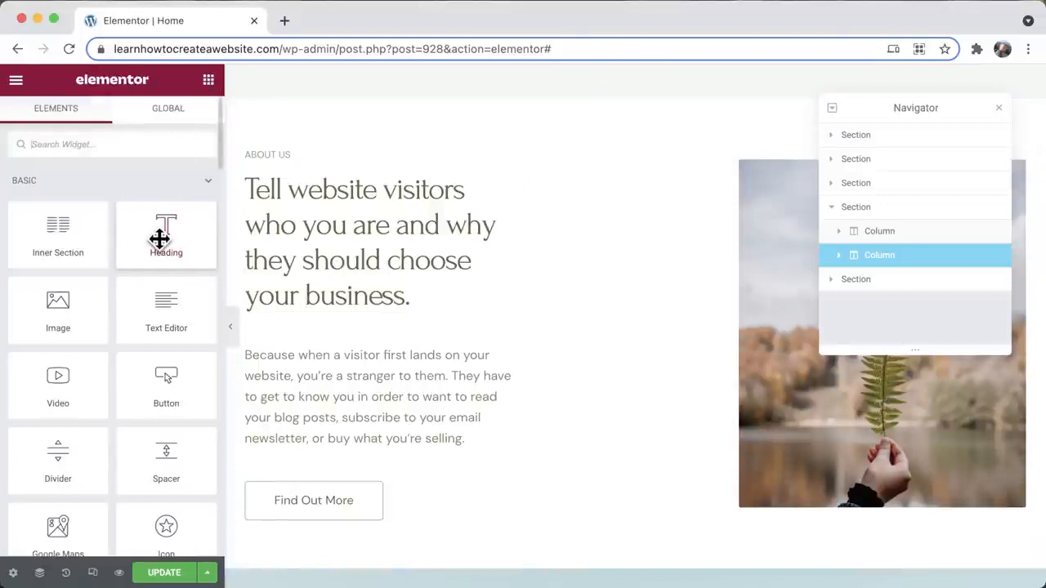
Step: Inspect the About Us text column's widgets: button, paragraph, heading and ABOUT US label
{"action": "mouse_move", "coordinate": [159, 238]}
{"action": "left_mouse_down"}
{"action": "mouse_move", "coordinate": [311, 297]}
{"action": "mouse_move", "coordinate": [325, 319]}
{"action": "mouse_move", "coordinate": [169, 218]}
{"action": "mouse_move", "coordinate": [164, 234]}
{"action": "left_mouse_up"}
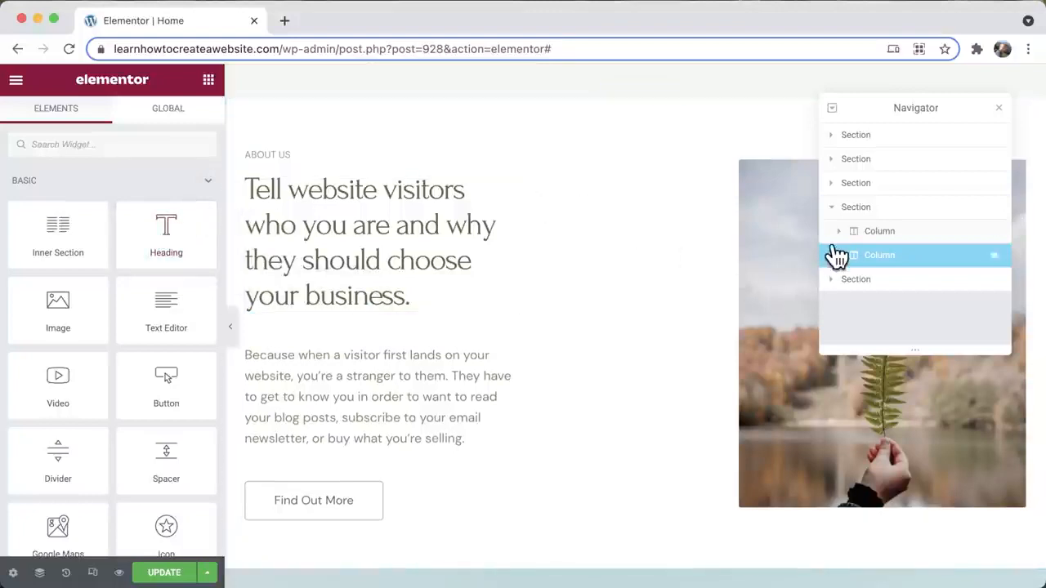
{"action": "left_click", "coordinate": [840, 233]}
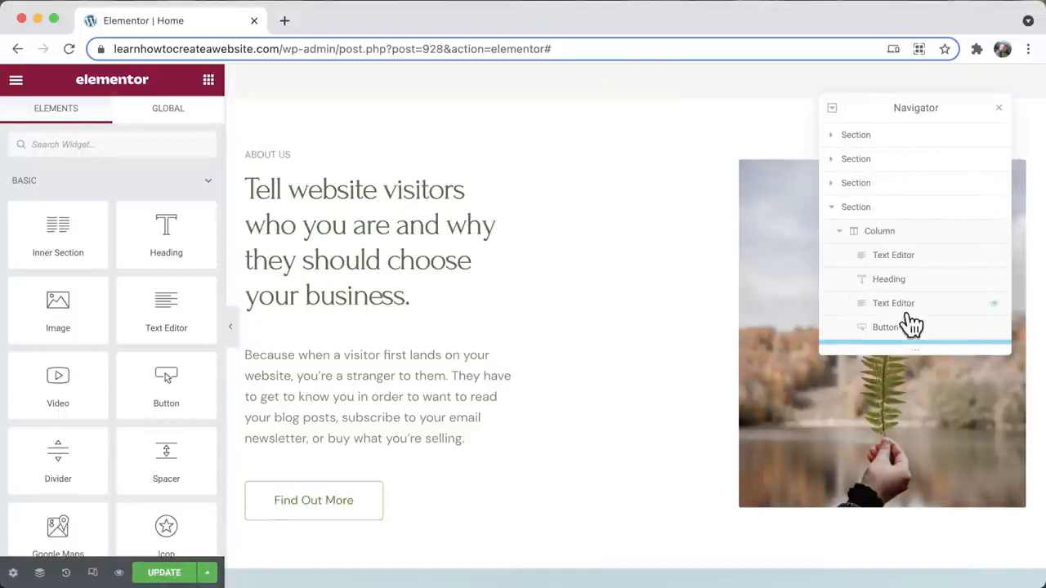
{"action": "left_click", "coordinate": [904, 327]}
{"action": "left_click", "coordinate": [907, 305]}
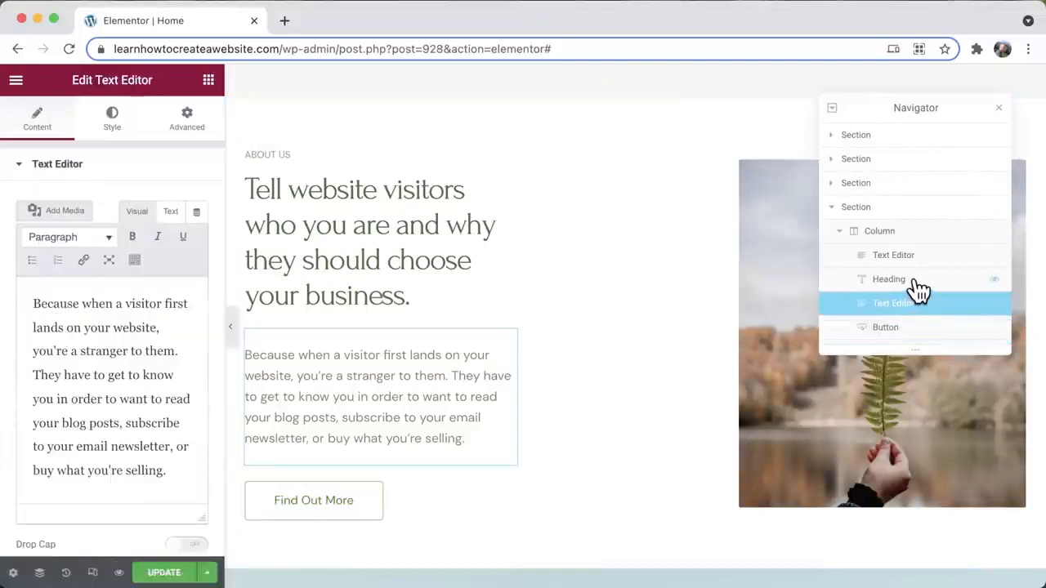
{"action": "left_click", "coordinate": [909, 280]}
{"action": "left_click", "coordinate": [915, 257]}
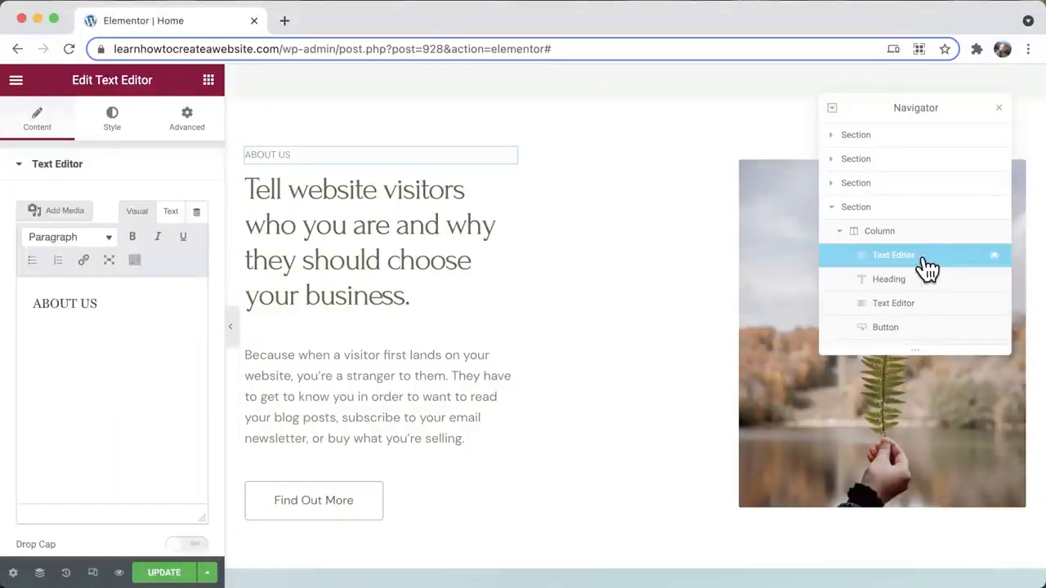
Step: Close the Navigator and drag the About Us section up below the services row
{"action": "left_click", "coordinate": [999, 108]}
{"action": "scroll", "coordinate": [764, 216], "scroll_direction": "up", "scroll_amount": 5}
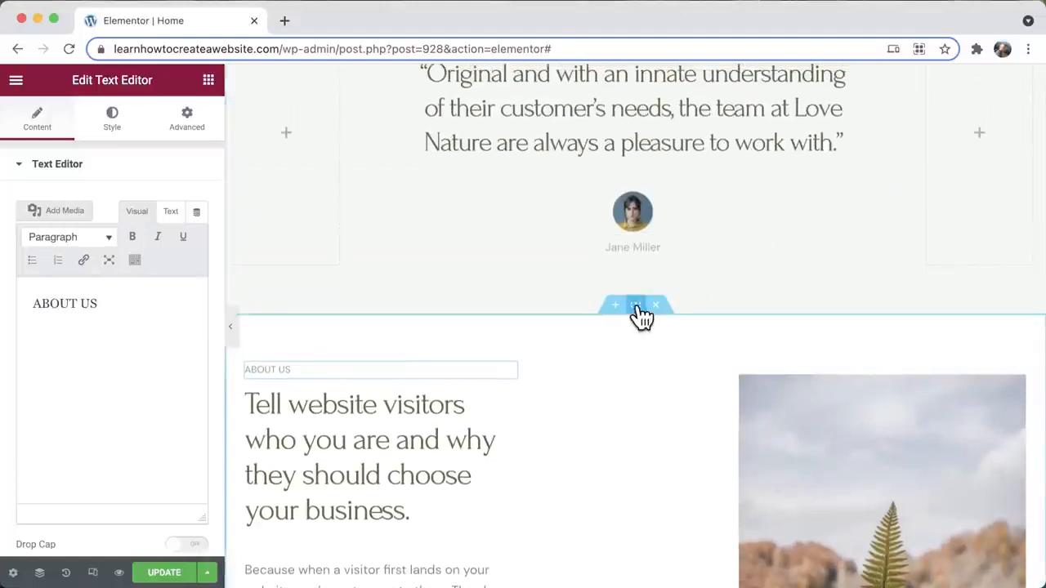
{"action": "left_click_drag", "start_coordinate": [635, 309], "coordinate": [623, 153]}
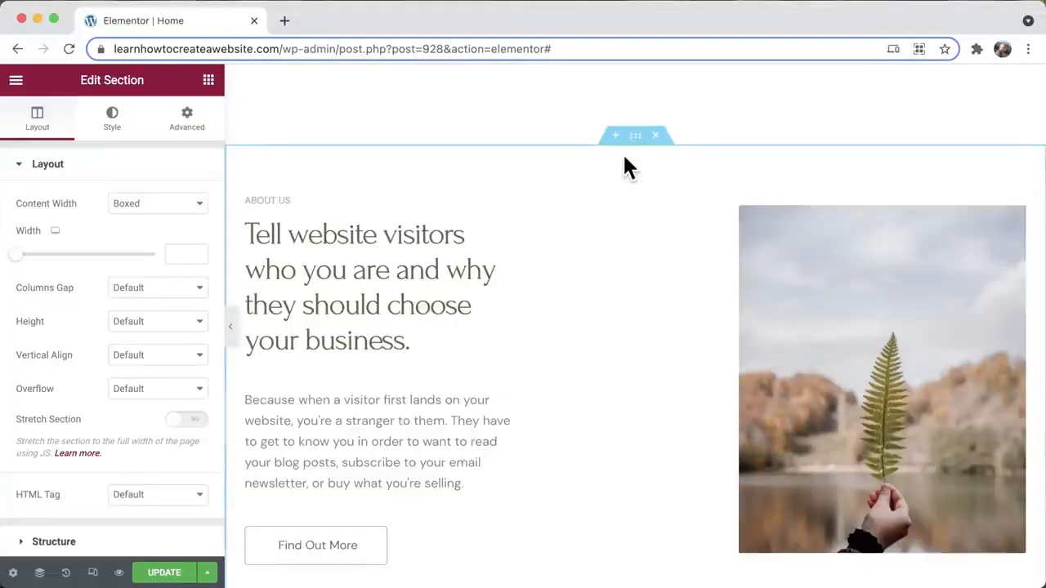
Step: Reorder the service columns so Content Creation sits in the middle and Web Design on the right
{"action": "scroll", "coordinate": [624, 157], "scroll_direction": "up", "scroll_amount": 4}
{"action": "scroll", "coordinate": [623, 158], "scroll_direction": "up", "scroll_amount": 3}
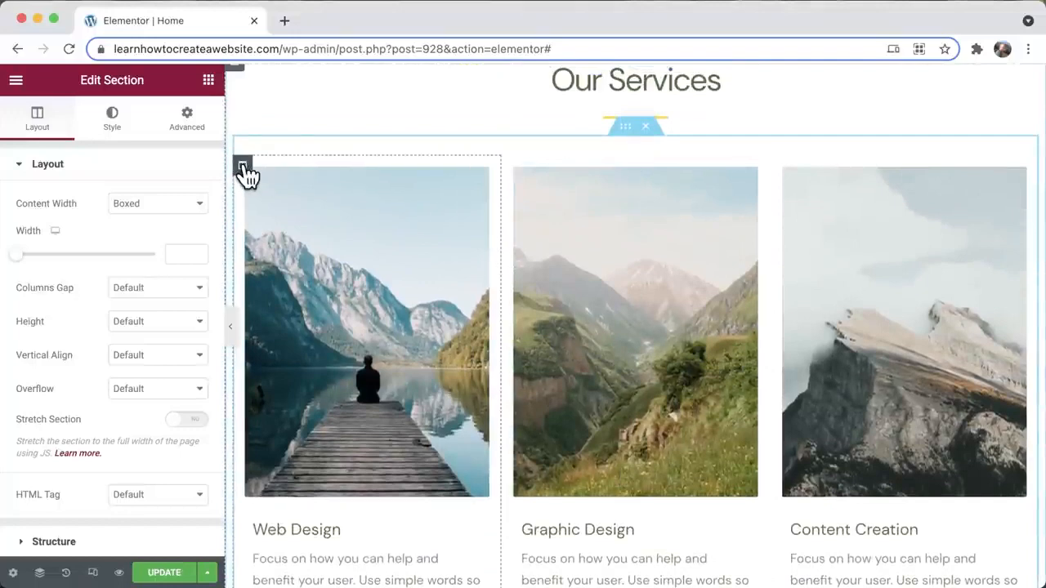
{"action": "left_click_drag", "start_coordinate": [243, 168], "coordinate": [620, 188]}
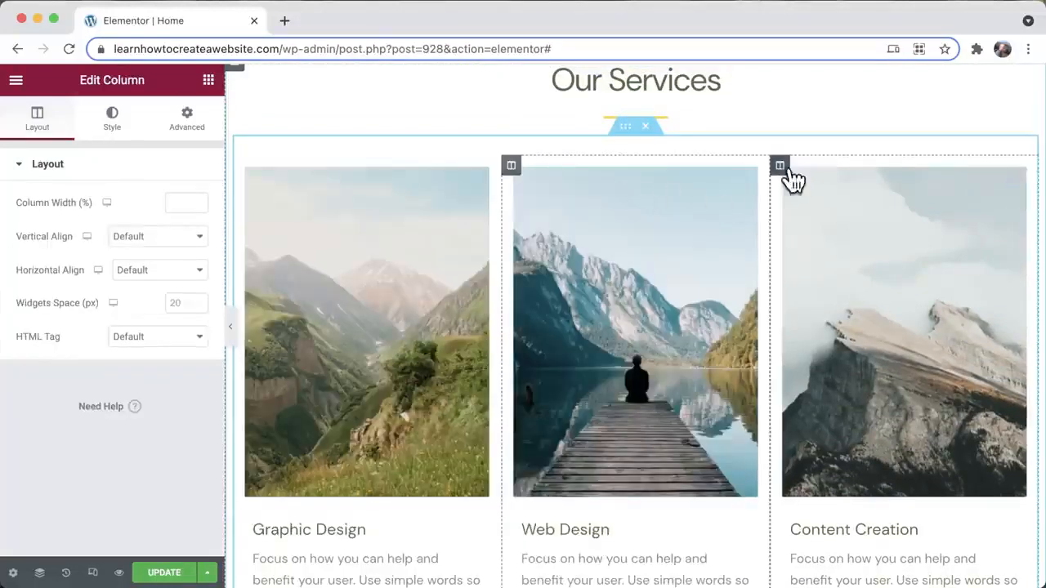
{"action": "left_click_drag", "start_coordinate": [779, 166], "coordinate": [548, 179]}
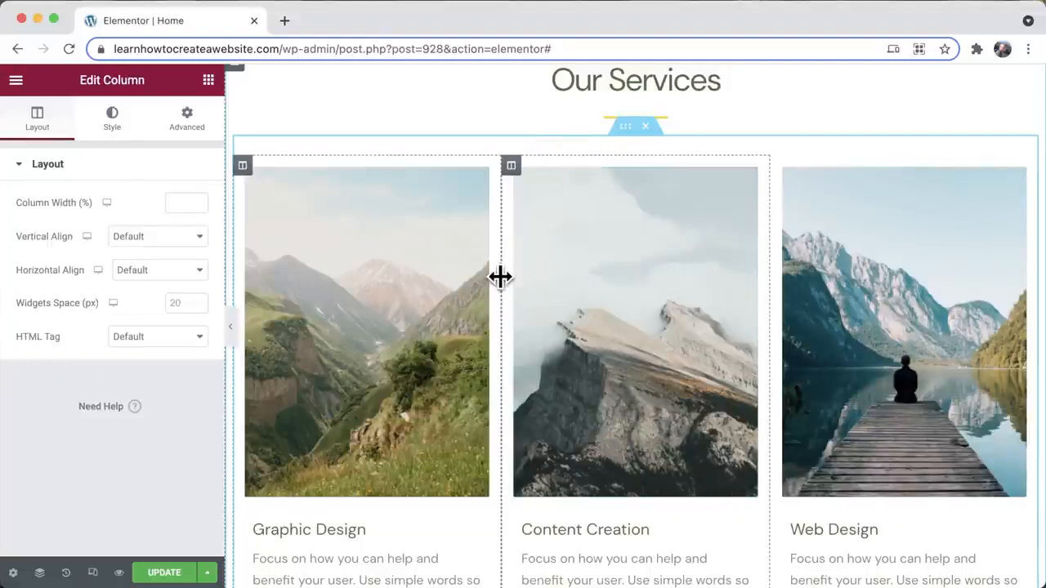
Step: Widen the first two service columns, bringing the first to about 31.84%
{"action": "left_click_drag", "start_coordinate": [501, 284], "coordinate": [526, 286]}
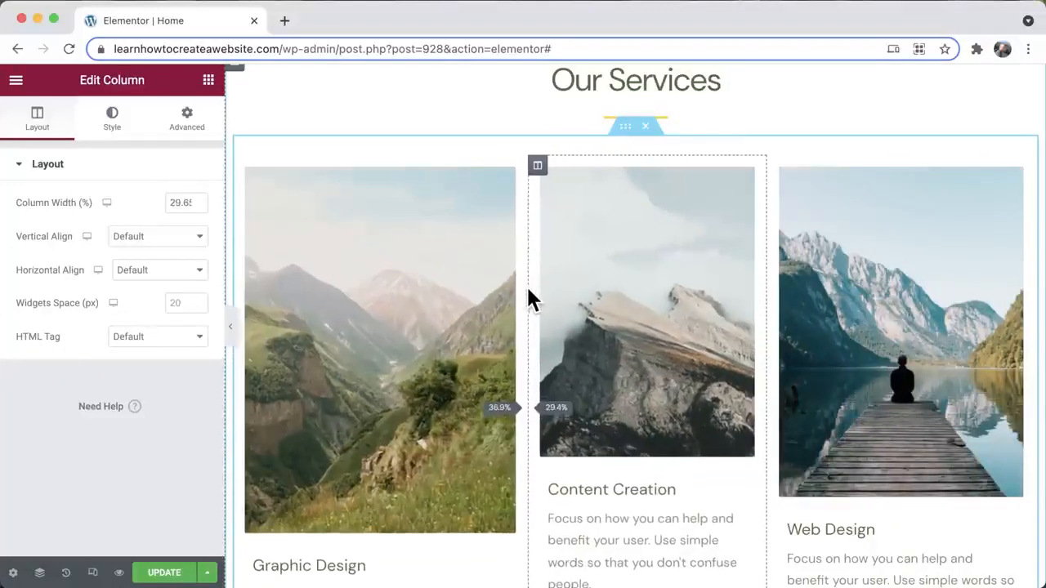
{"action": "left_click_drag", "start_coordinate": [767, 256], "coordinate": [808, 256]}
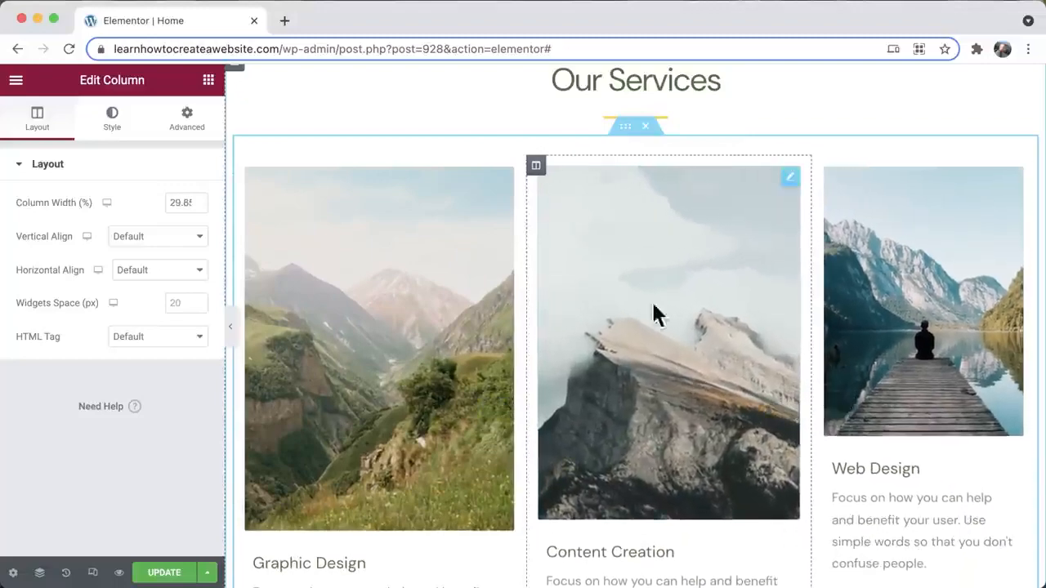
{"action": "left_click_drag", "start_coordinate": [527, 331], "coordinate": [553, 339]}
{"action": "scroll", "coordinate": [554, 339], "scroll_direction": "down", "scroll_amount": 20}
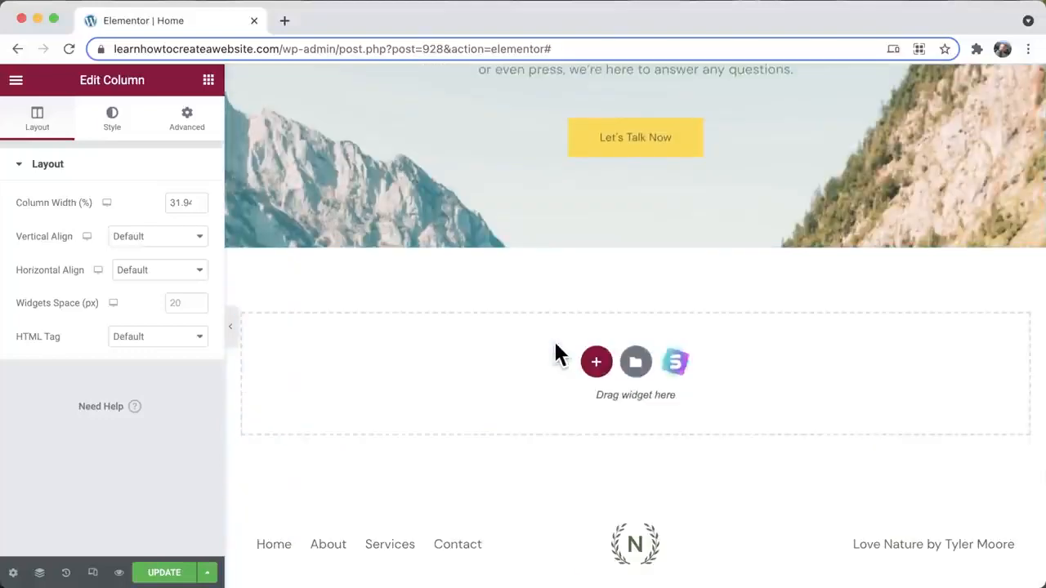
Step: Open and then dismiss the column structure choices for the empty section
{"action": "left_click", "coordinate": [595, 361]}
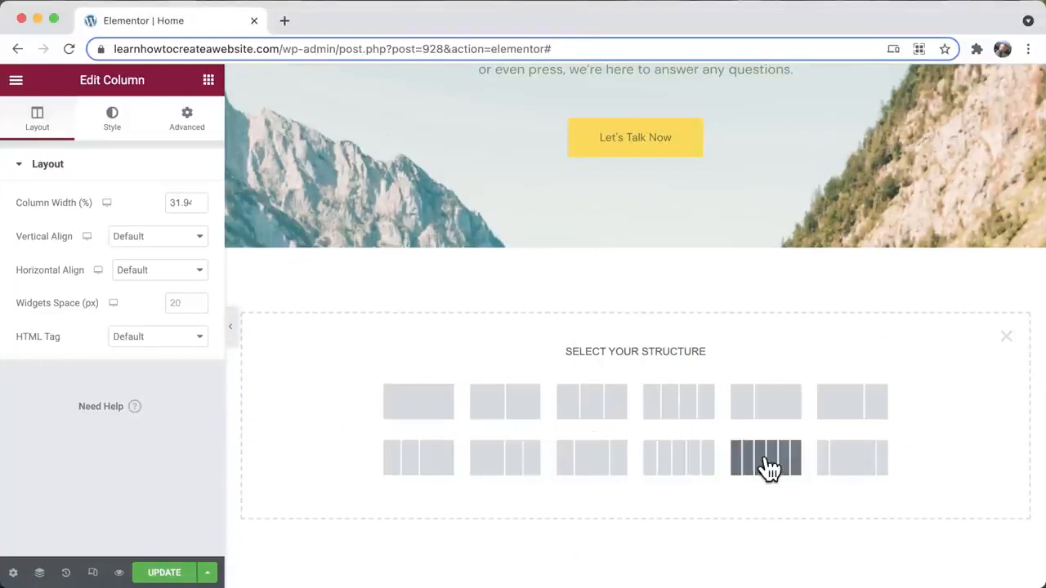
{"action": "left_click", "coordinate": [1007, 337]}
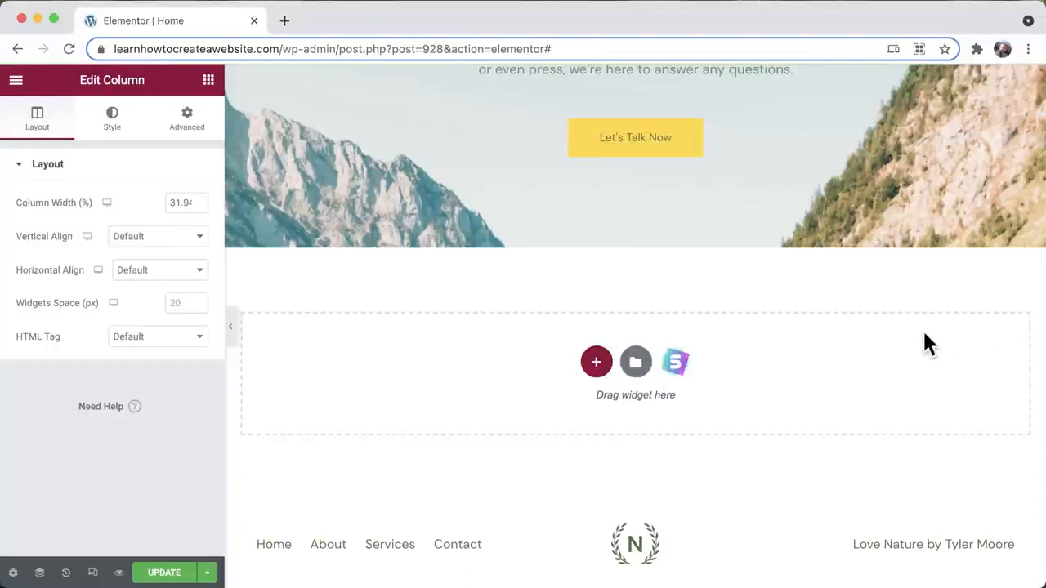
{"action": "scroll", "coordinate": [922, 328], "scroll_direction": "up", "scroll_amount": 20}
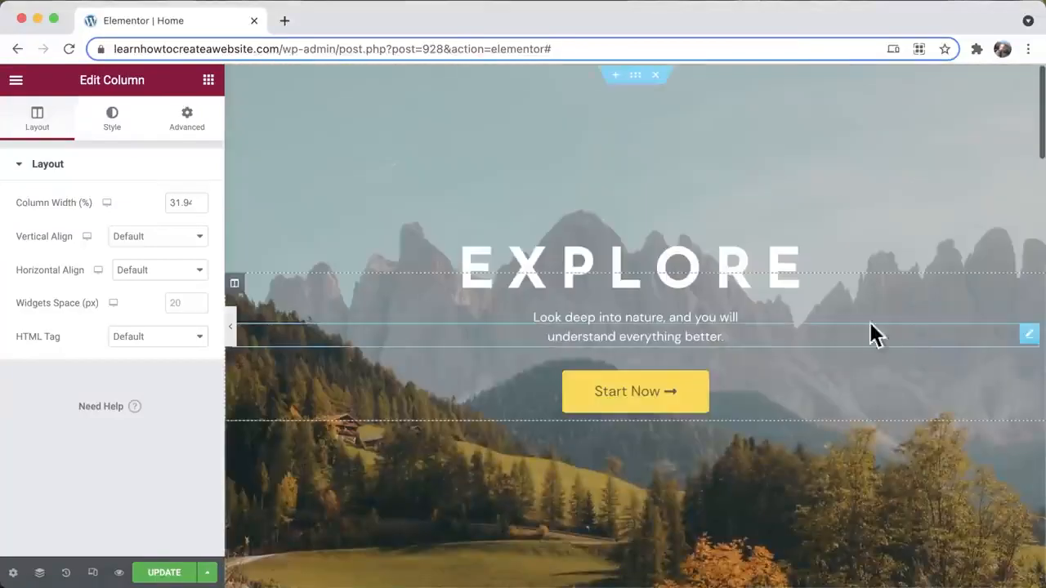
{"action": "scroll", "coordinate": [869, 327], "scroll_direction": "down", "scroll_amount": 5}
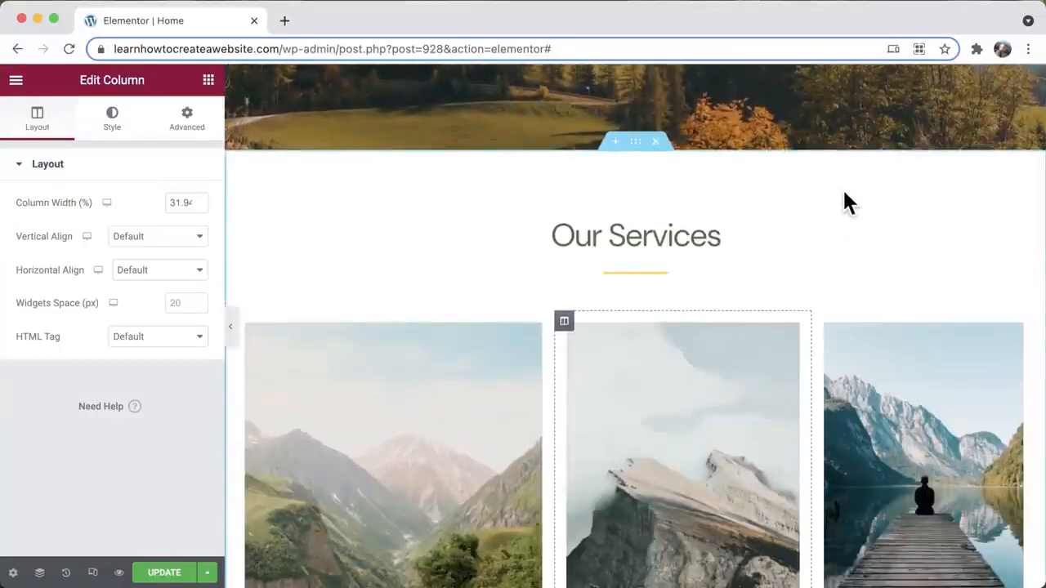
Step: Undo the column width changes and the swap of the service columns
{"action": "key", "text": "ctrl+z"}
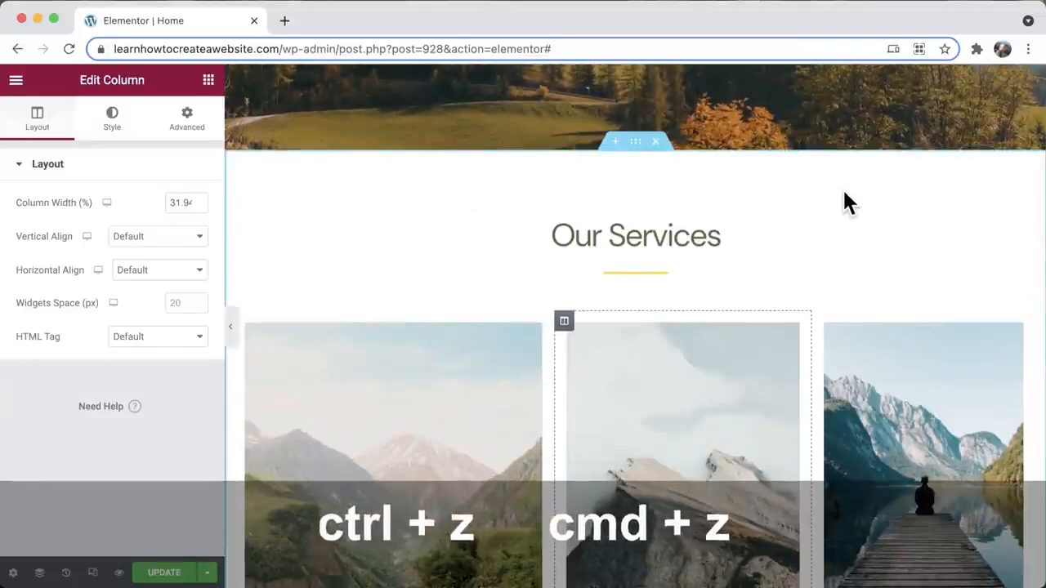
{"action": "key", "text": "super+z"}
{"action": "key", "text": "super+z"}
{"action": "key", "text": "super+z"}
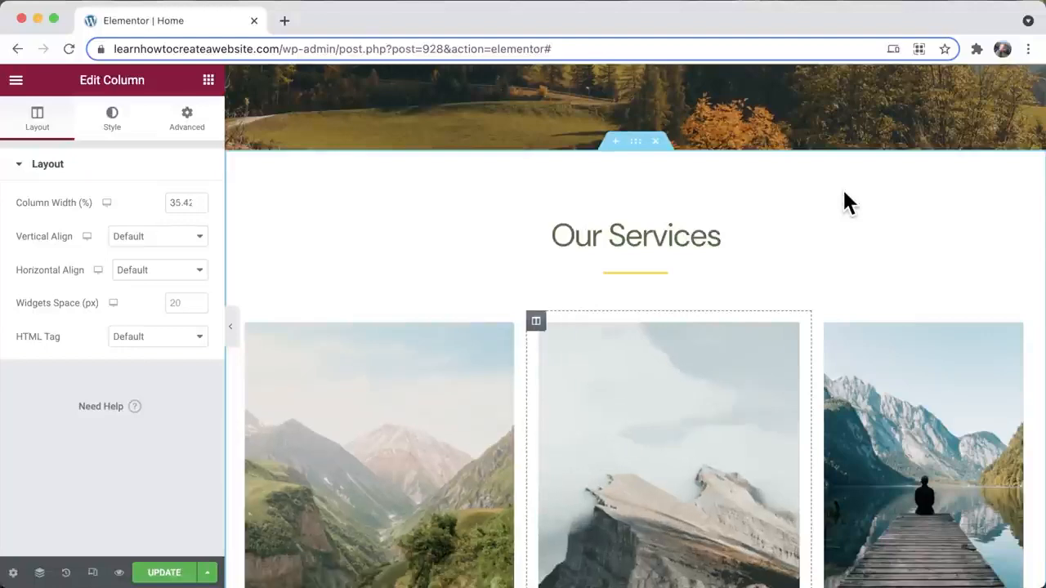
{"action": "key", "text": "super+z"}
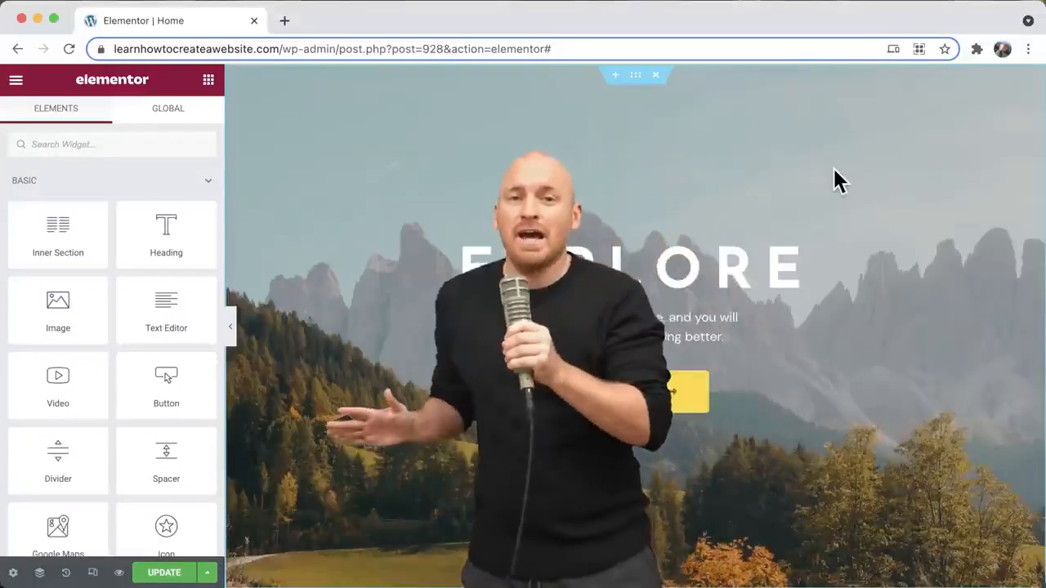
{"action": "scroll", "coordinate": [839, 181], "scroll_direction": "down", "scroll_amount": 10}
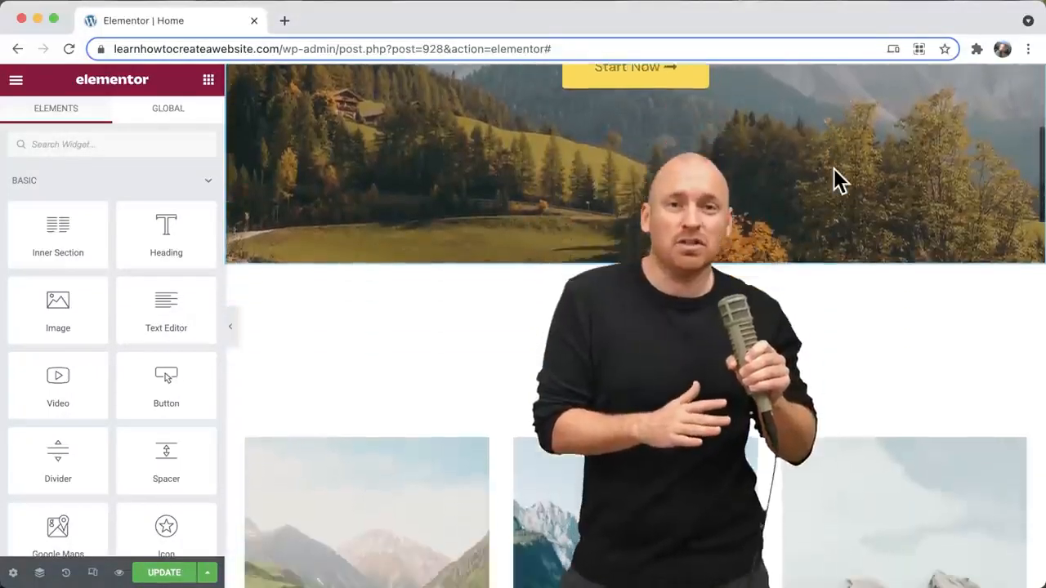
{"action": "scroll", "coordinate": [828, 269], "scroll_direction": "down", "scroll_amount": 3}
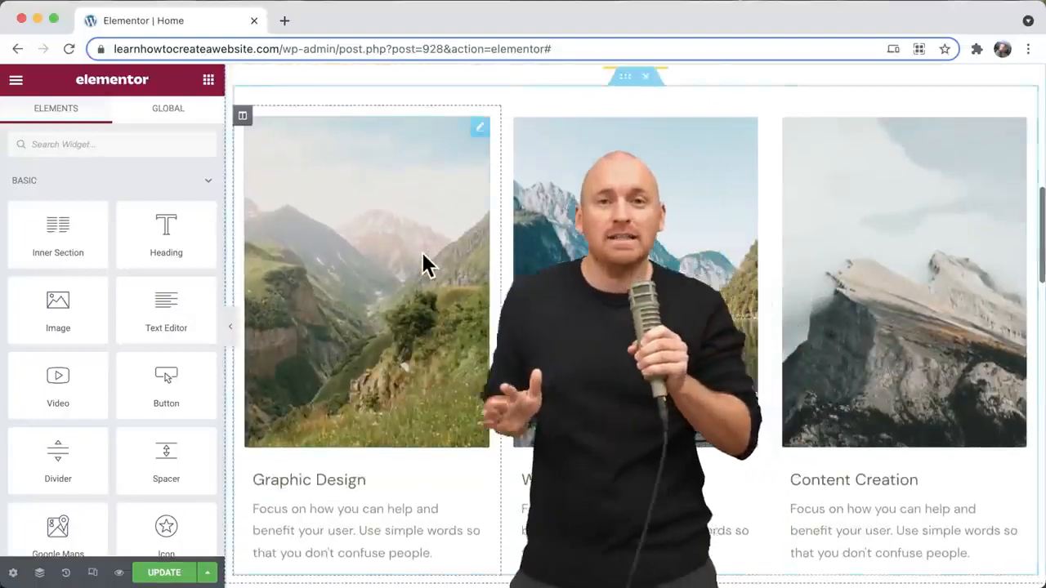
{"action": "scroll", "coordinate": [425, 264], "scroll_direction": "down", "scroll_amount": 2}
{"action": "scroll", "coordinate": [425, 264], "scroll_direction": "down", "scroll_amount": 10}
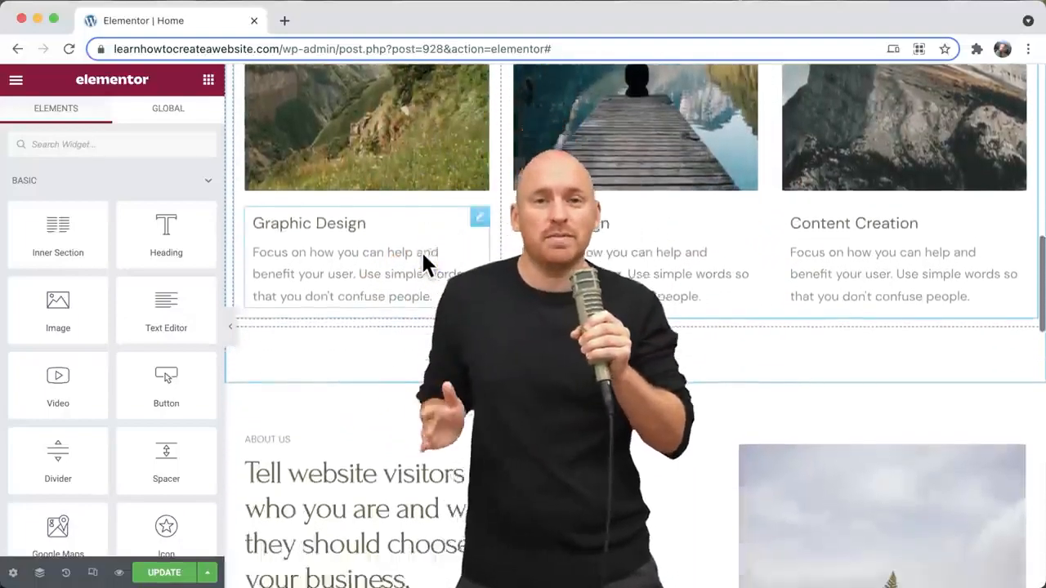
{"action": "scroll", "coordinate": [422, 252], "scroll_direction": "down", "scroll_amount": 1}
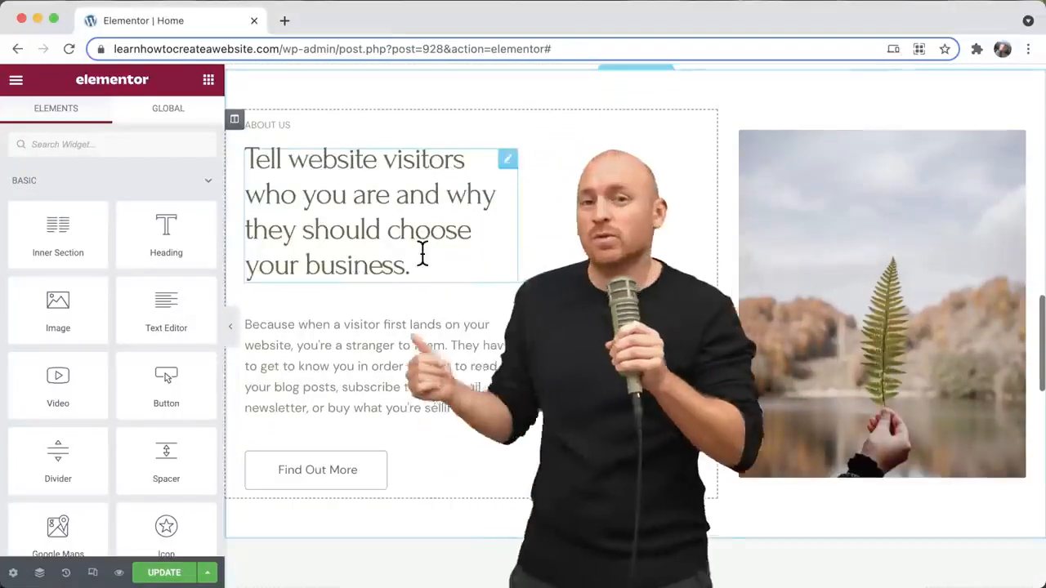
{"action": "scroll", "coordinate": [866, 292], "scroll_direction": "down", "scroll_amount": 3}
{"action": "scroll", "coordinate": [868, 292], "scroll_direction": "down", "scroll_amount": 5}
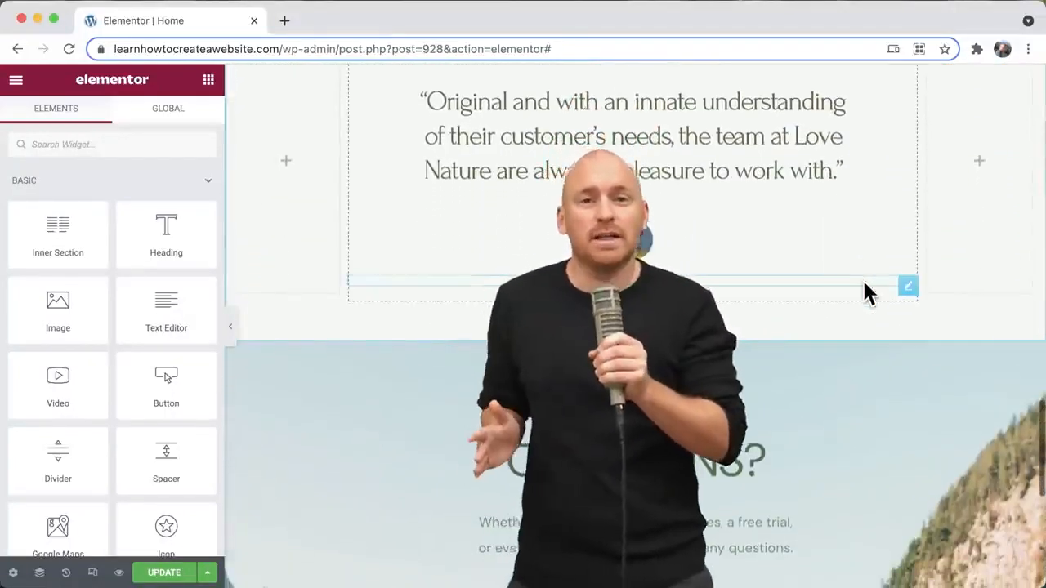
{"action": "scroll", "coordinate": [868, 293], "scroll_direction": "up", "scroll_amount": 5}
{"action": "scroll", "coordinate": [866, 292], "scroll_direction": "up", "scroll_amount": 3}
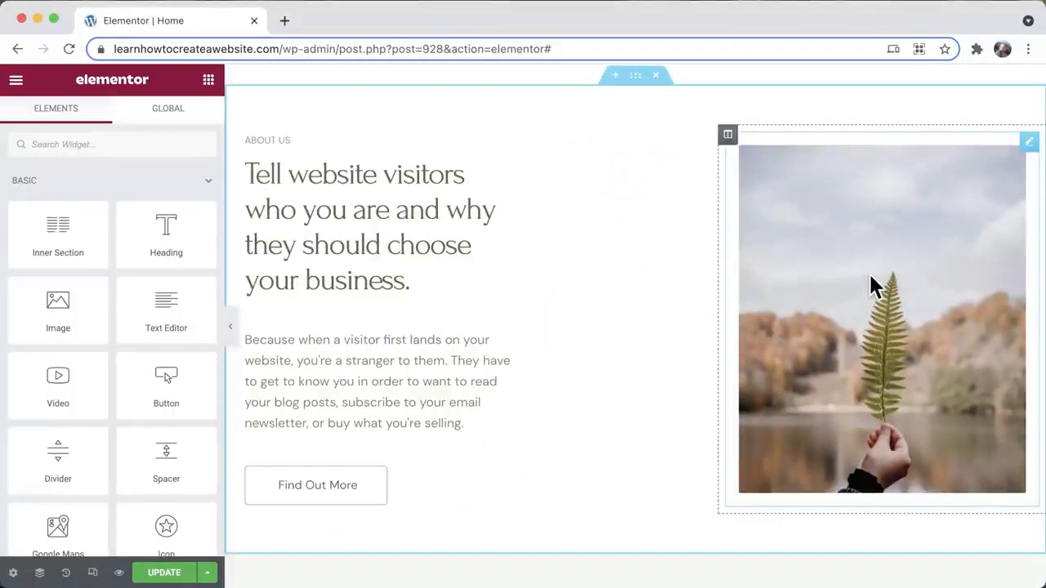
Step: Open the fern photo's media library on Upload files, then open a new browser tab
{"action": "left_click", "coordinate": [865, 281]}
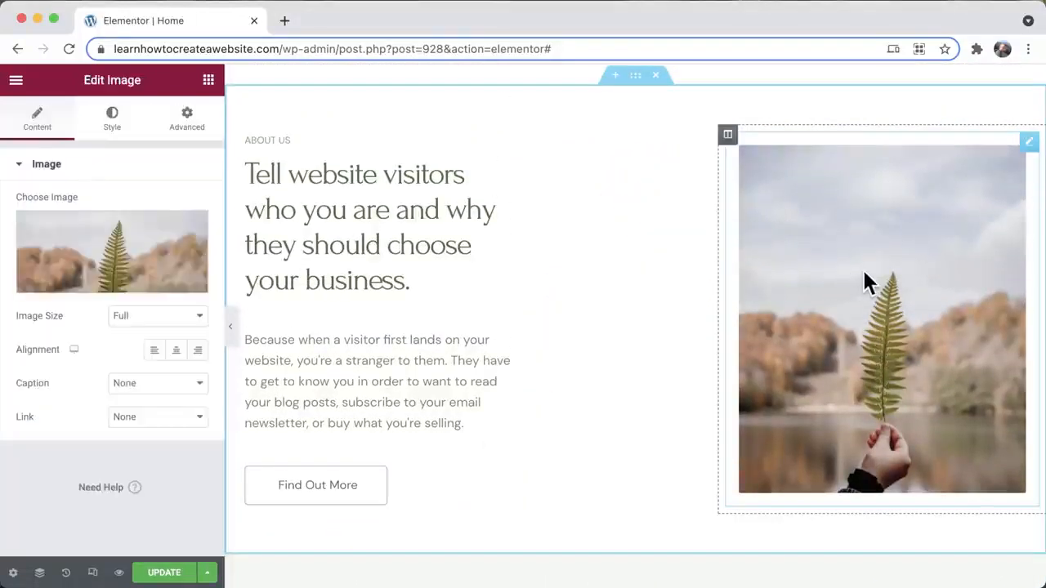
{"action": "left_click", "coordinate": [136, 250]}
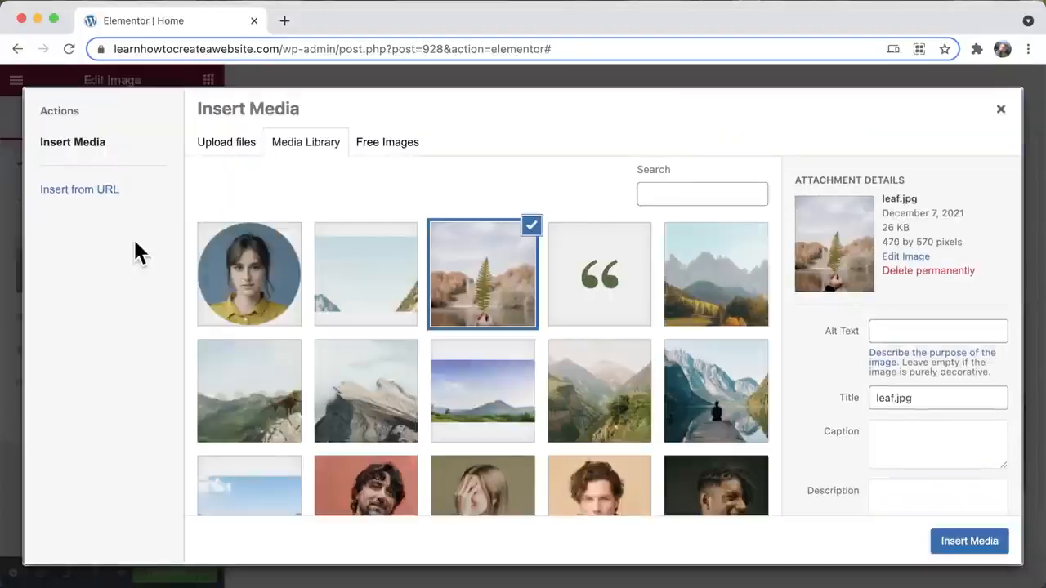
{"action": "left_click", "coordinate": [230, 149]}
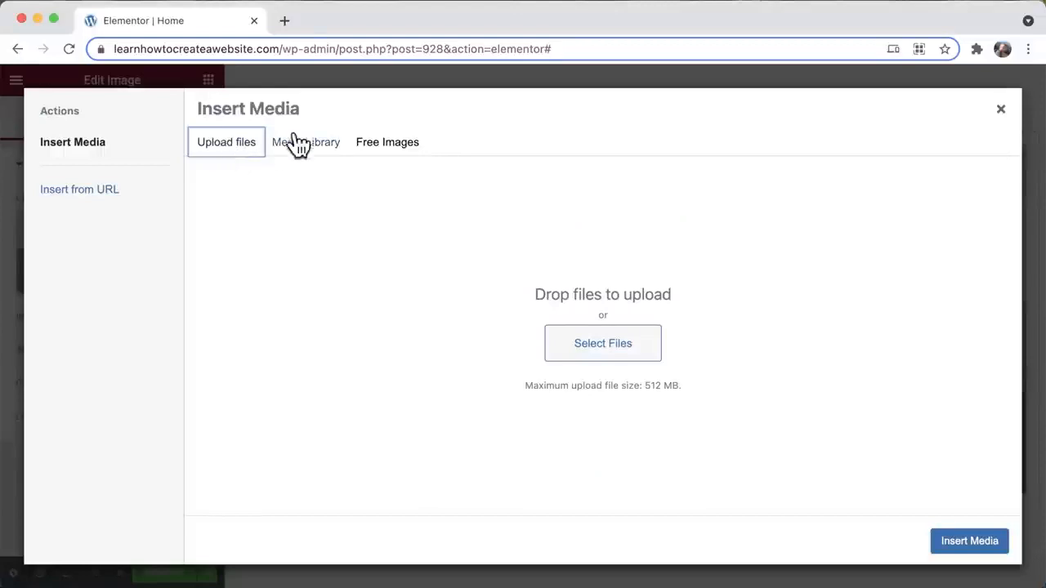
{"action": "left_click", "coordinate": [285, 22]}
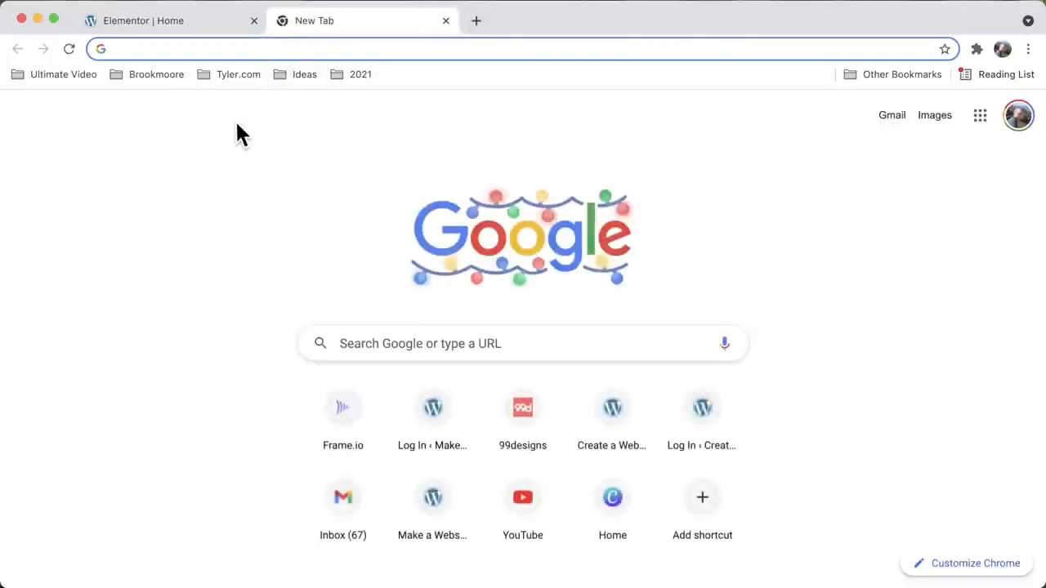
Step: Visit pexels.com and unsplash.com, then go to pixabay.com
{"action": "type", "text": "pexels.com"}
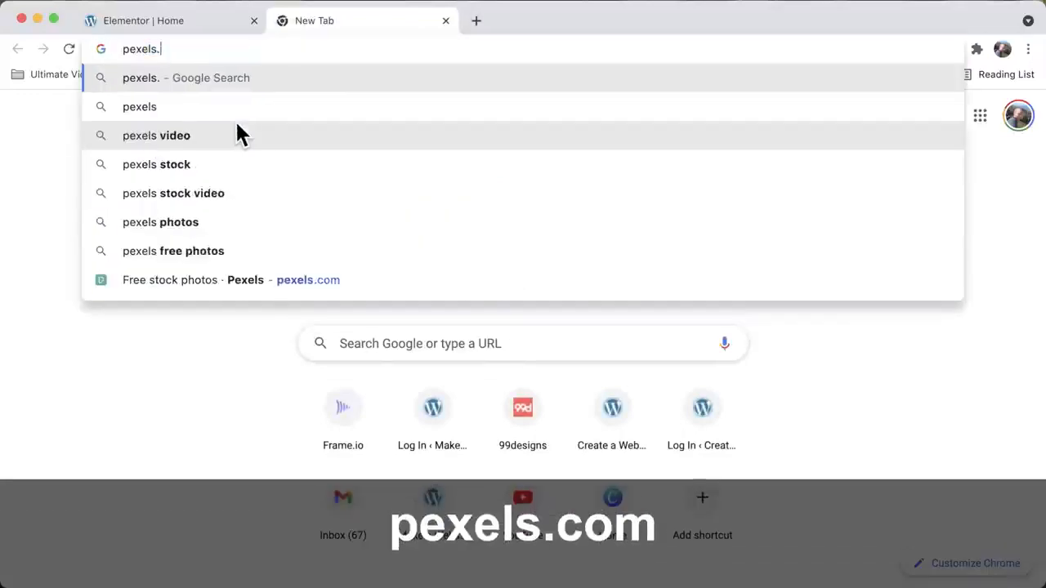
{"action": "key", "text": "Return"}
{"action": "left_click", "coordinate": [226, 51]}
{"action": "type", "text": "u"}
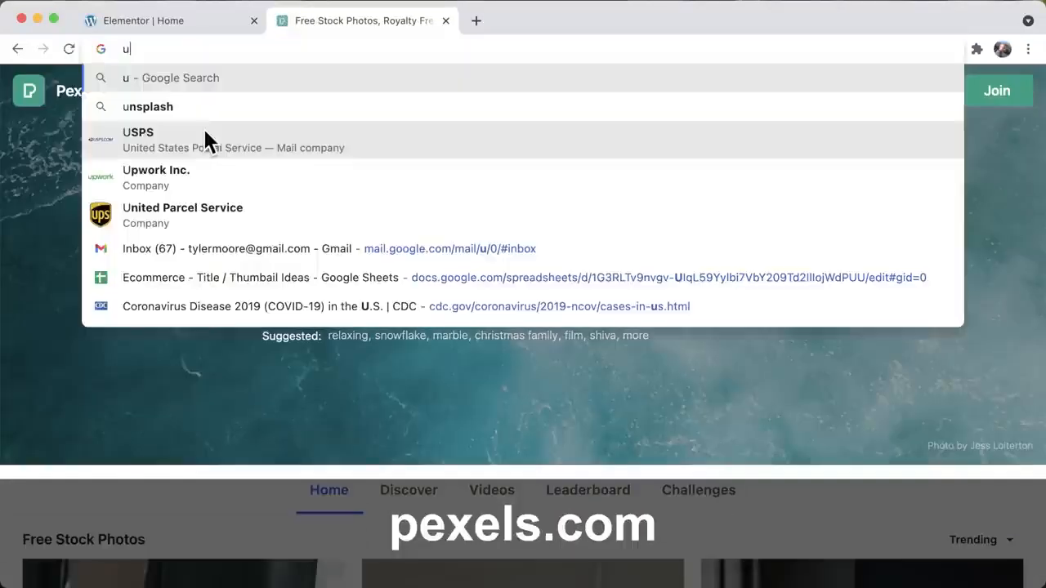
{"action": "type", "text": "nsplash.com"}
{"action": "key", "text": "Return"}
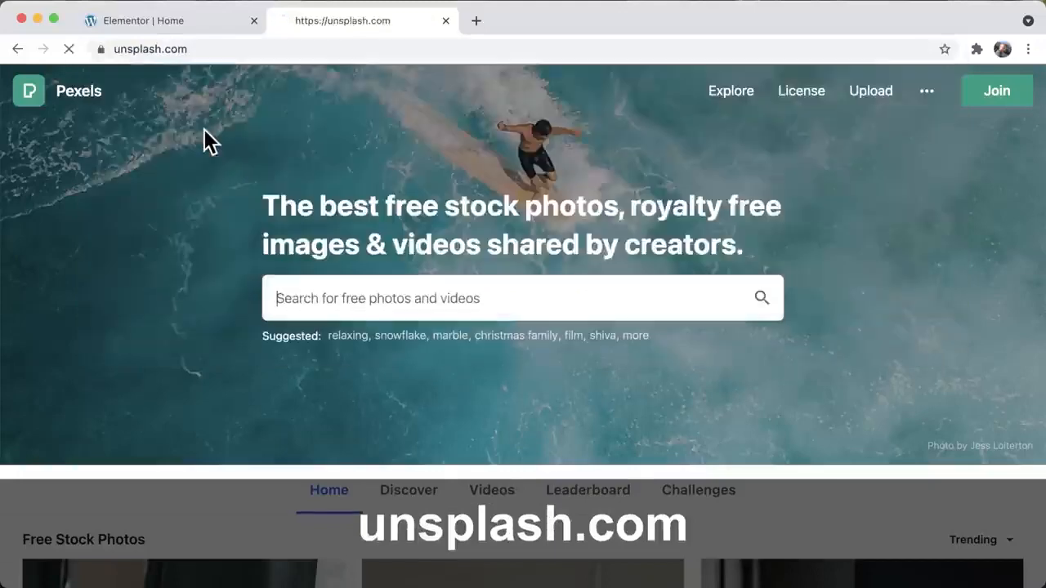
{"action": "key", "text": "super+l"}
{"action": "type", "text": "pixabay.com"}
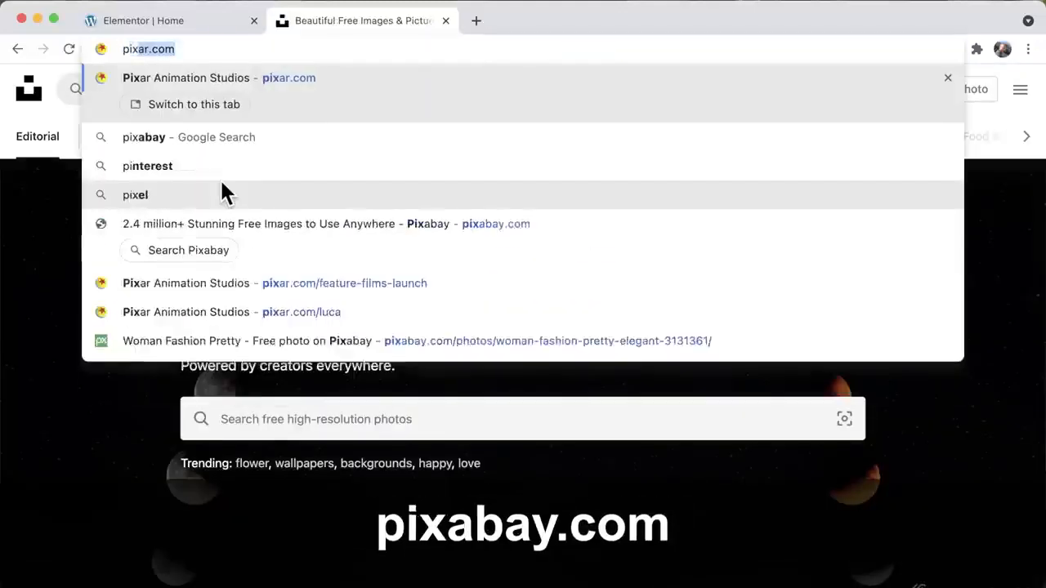
{"action": "key", "text": "Return"}
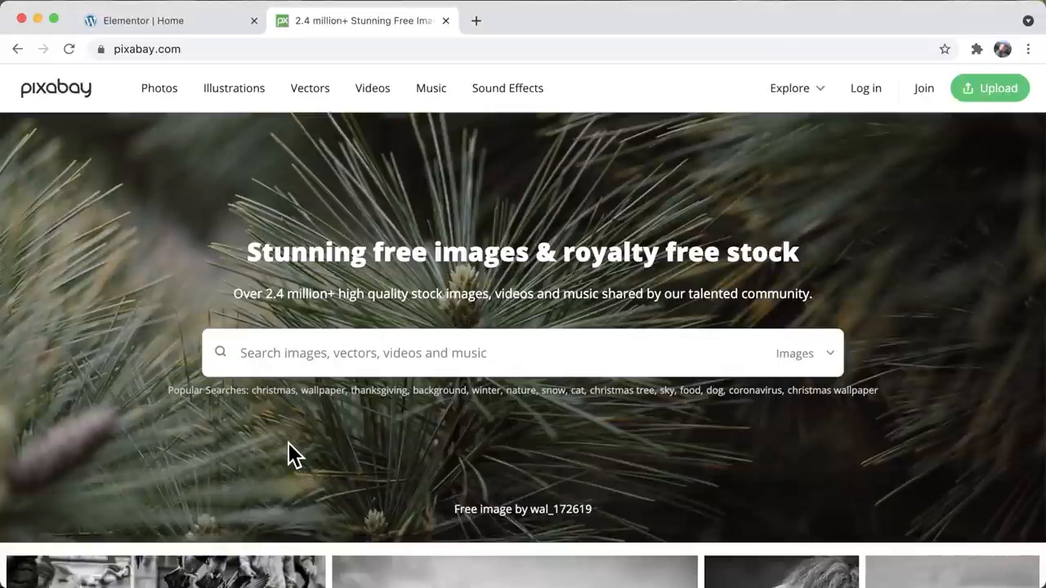
Step: Search Pixabay for 'country road guitar' and choose the 1280×1920 download of the guitar photo
{"action": "type", "text": "country road"}
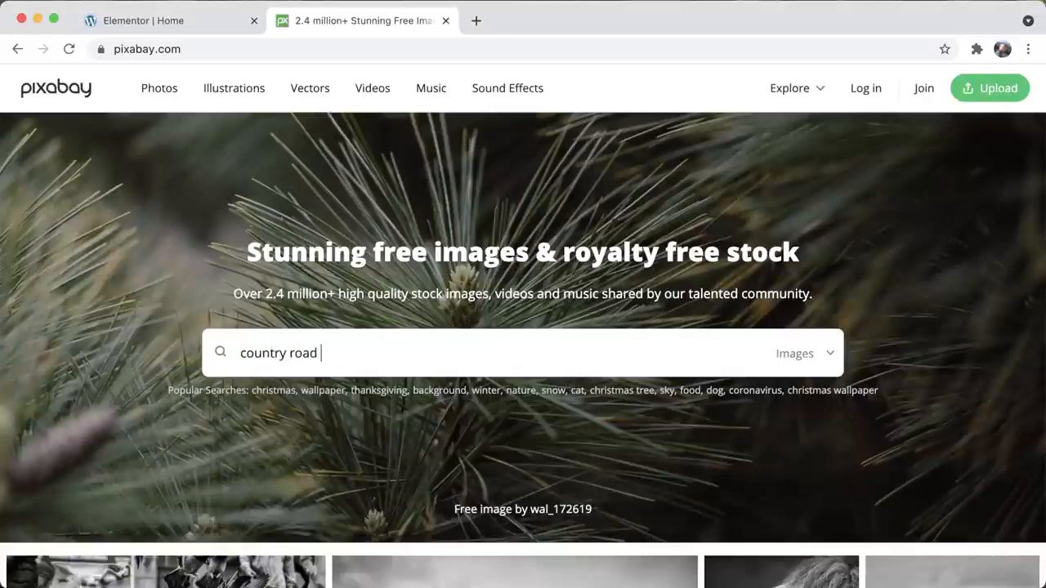
{"action": "type", "text": " guitar"}
{"action": "key", "text": "Return"}
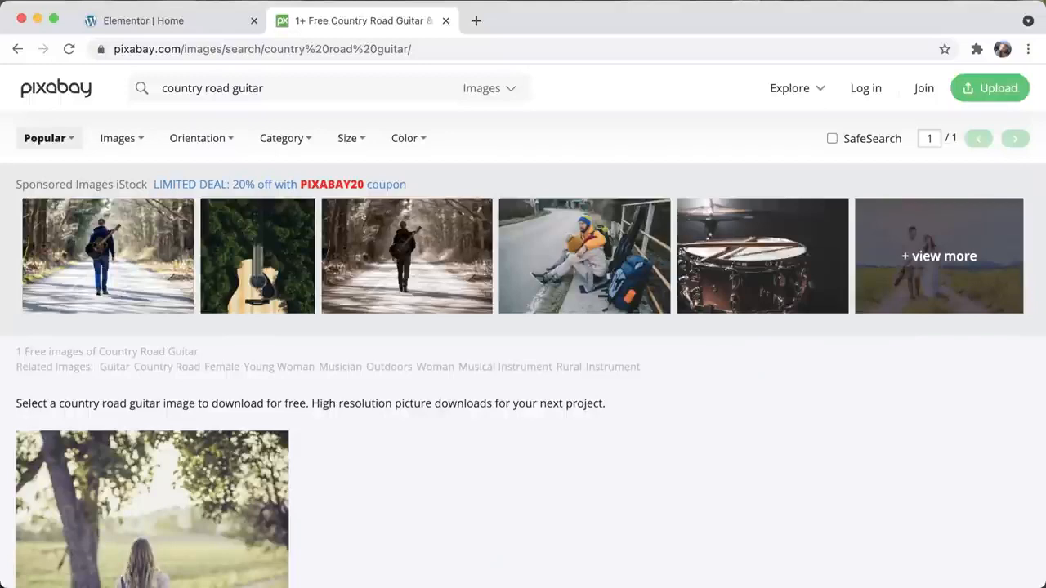
{"action": "scroll", "coordinate": [230, 475], "scroll_direction": "down", "scroll_amount": 5}
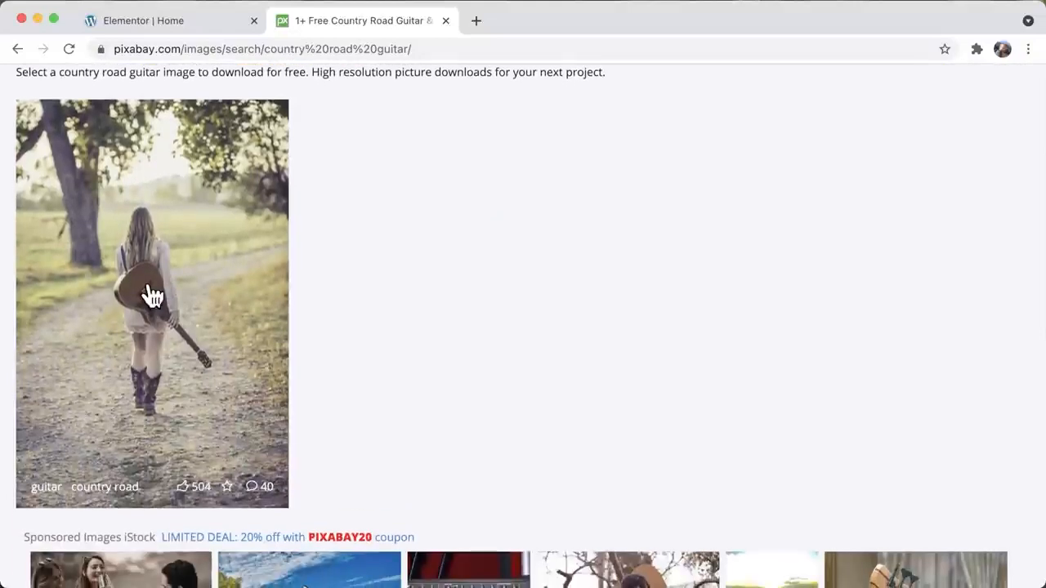
{"action": "left_click", "coordinate": [152, 296]}
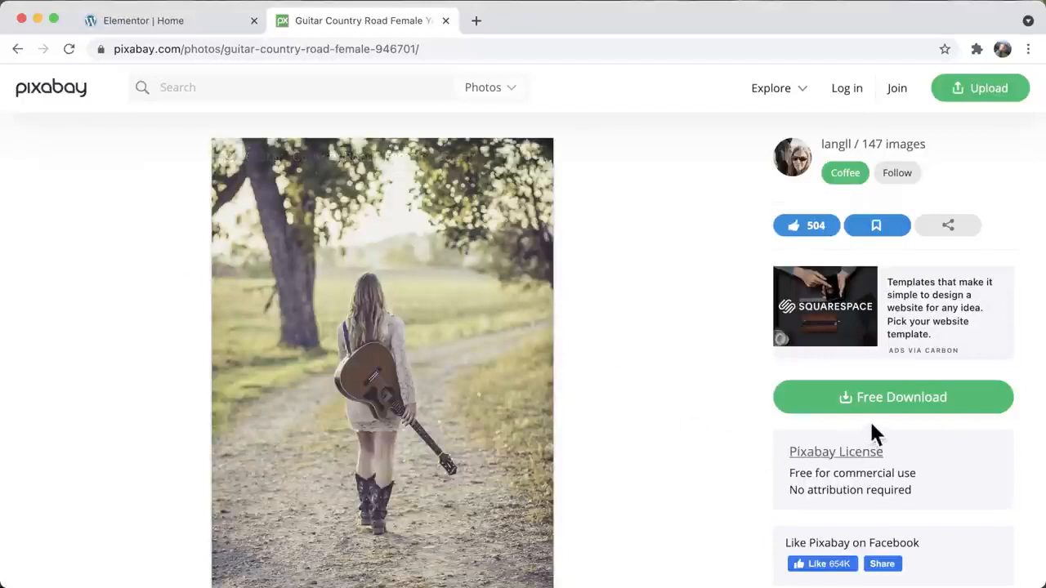
{"action": "left_click", "coordinate": [888, 400]}
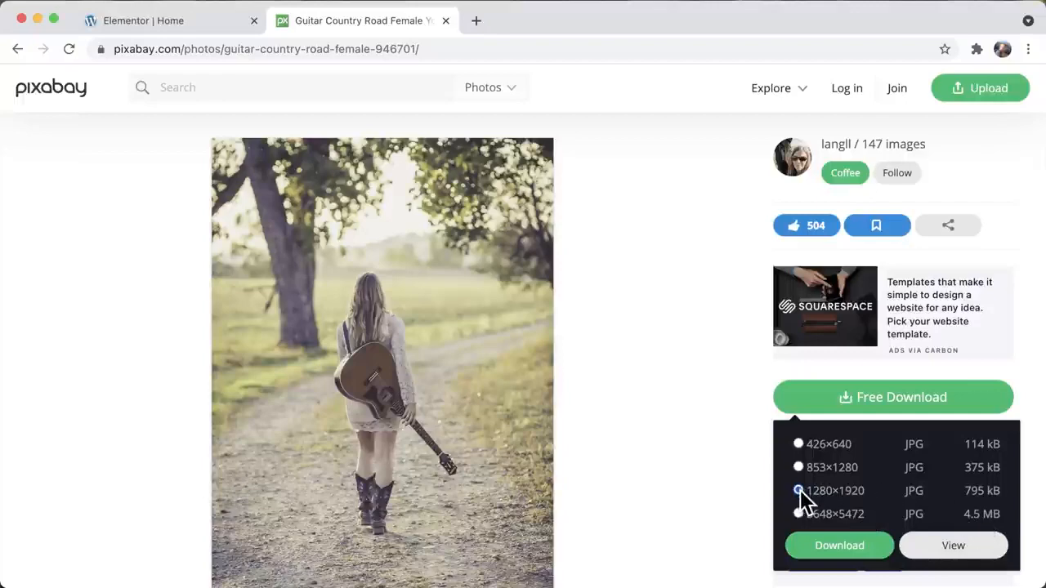
{"action": "left_click", "coordinate": [850, 549]}
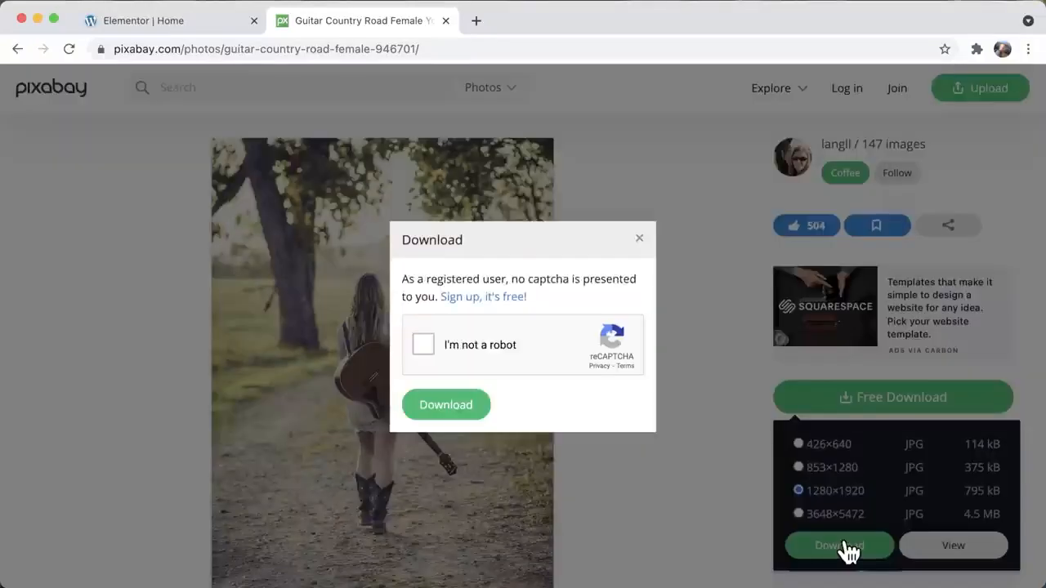
Step: Pass the chimney captcha and download the photo
{"action": "left_click", "coordinate": [424, 346]}
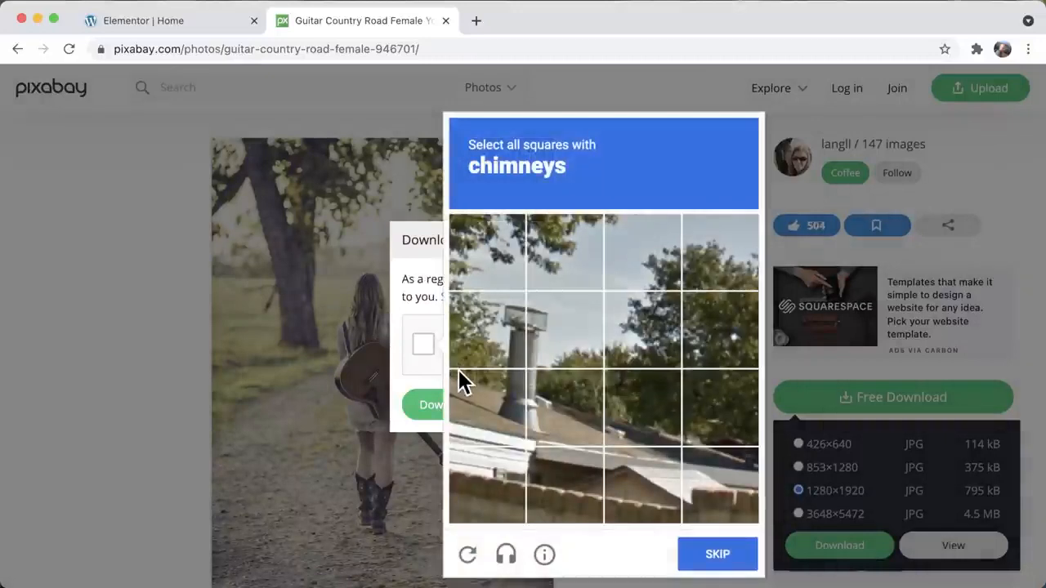
{"action": "left_click", "coordinate": [488, 335]}
{"action": "left_click", "coordinate": [570, 341]}
{"action": "left_click", "coordinate": [570, 404]}
{"action": "left_click", "coordinate": [495, 402]}
{"action": "left_click", "coordinate": [717, 556]}
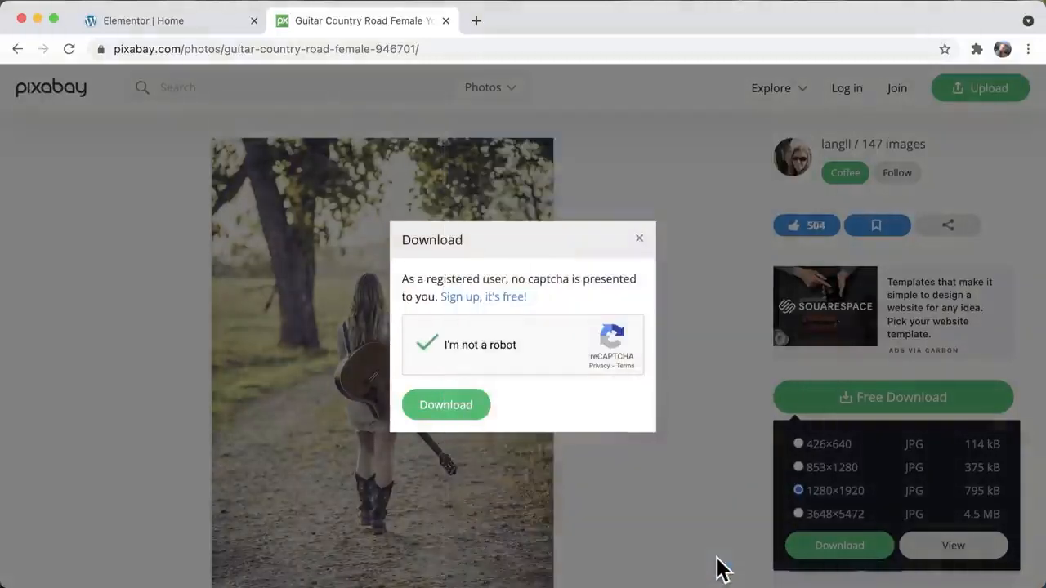
{"action": "left_click", "coordinate": [474, 408]}
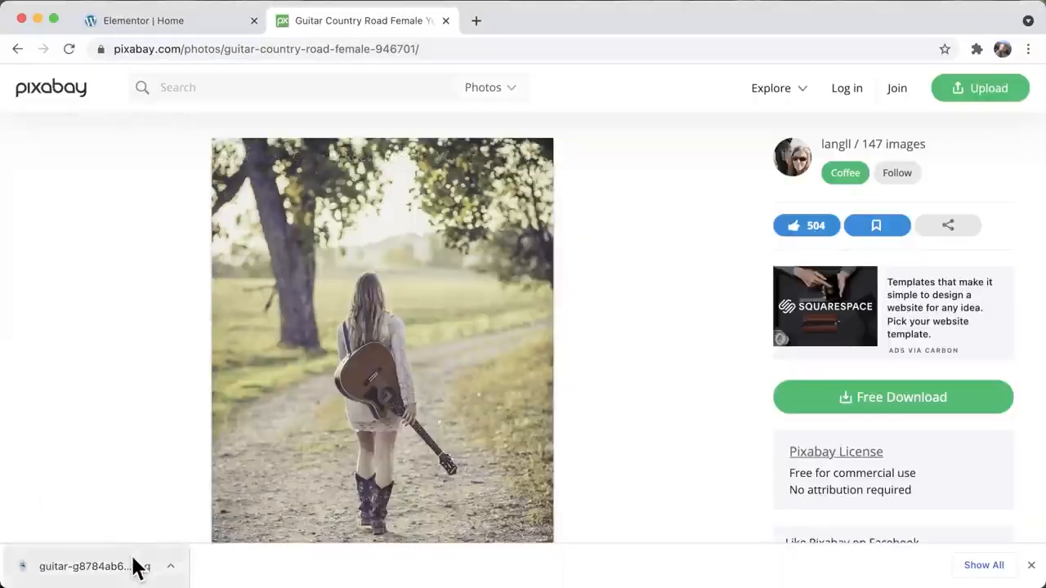
{"action": "left_click", "coordinate": [1031, 566]}
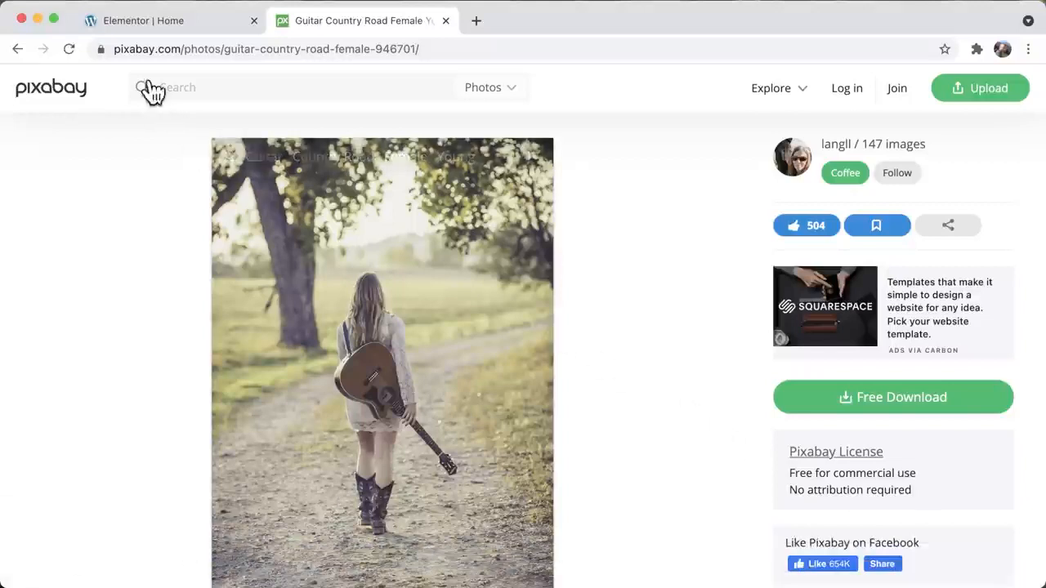
Step: Upload the downloaded guitar photo and insert it into the About Us image widget
{"action": "left_click", "coordinate": [178, 25]}
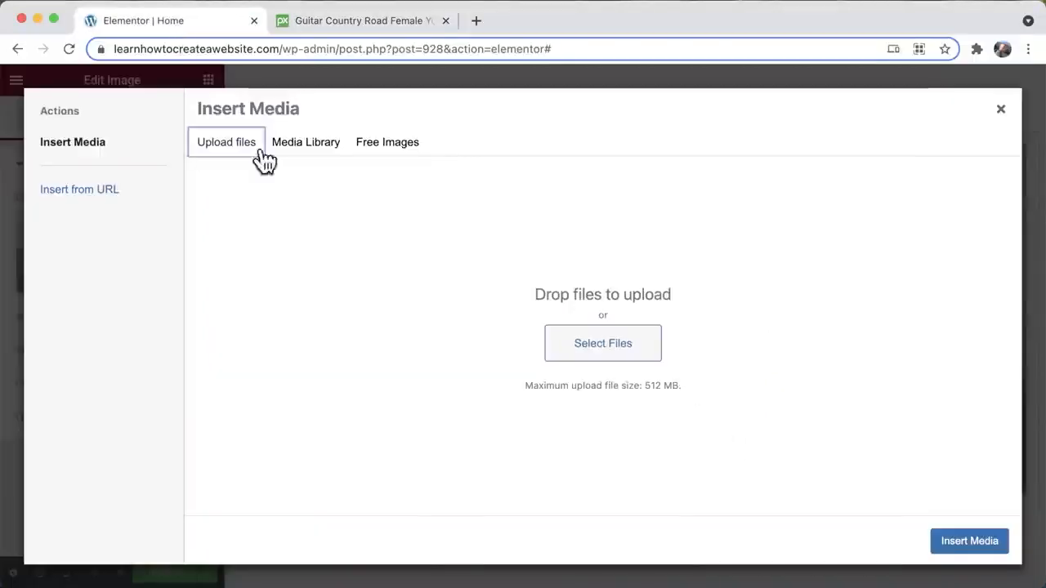
{"action": "left_click", "coordinate": [597, 348]}
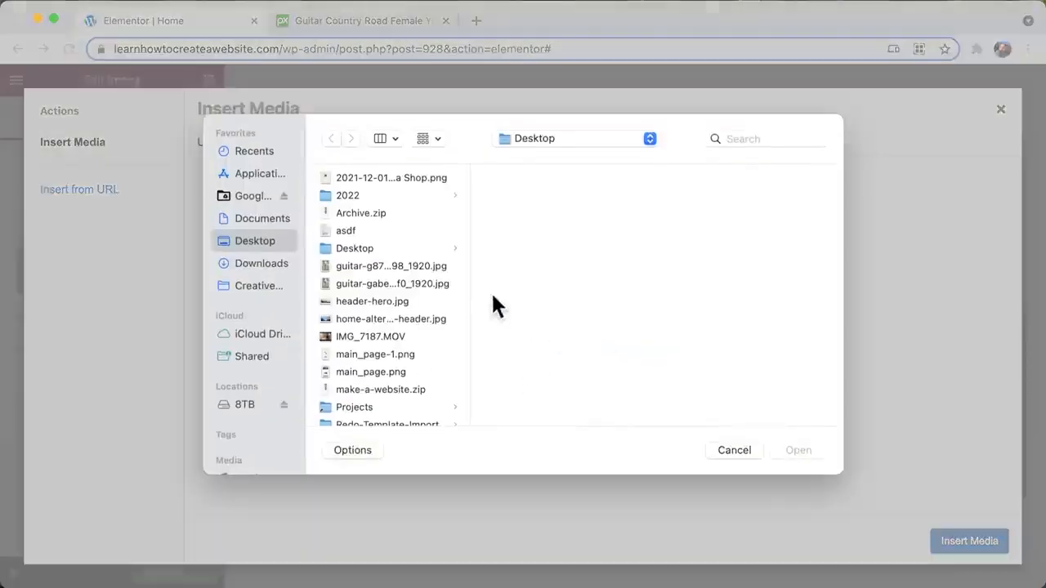
{"action": "left_click", "coordinate": [433, 268]}
{"action": "left_click", "coordinate": [433, 268]}
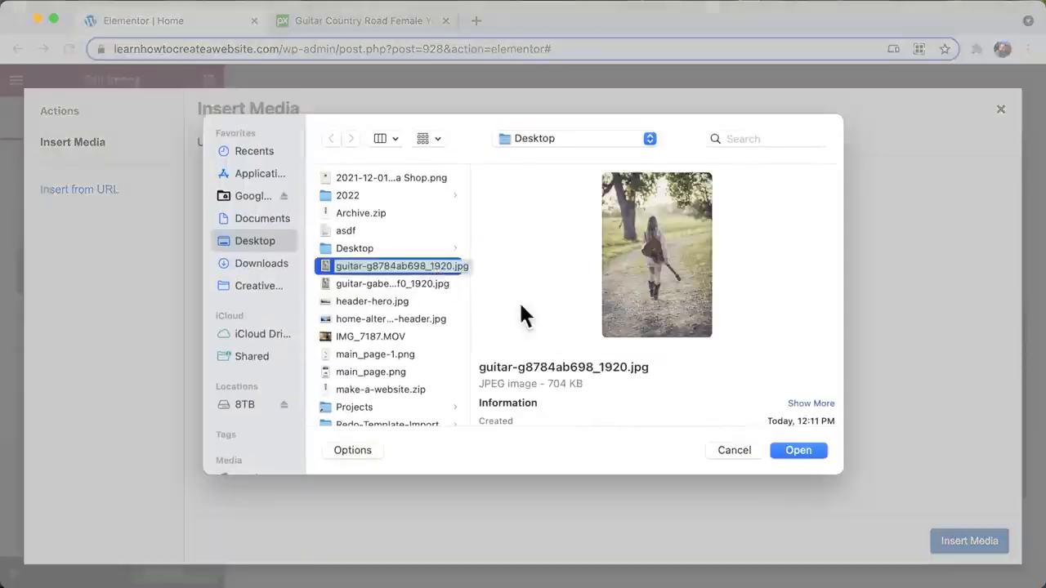
{"action": "left_click", "coordinate": [798, 450]}
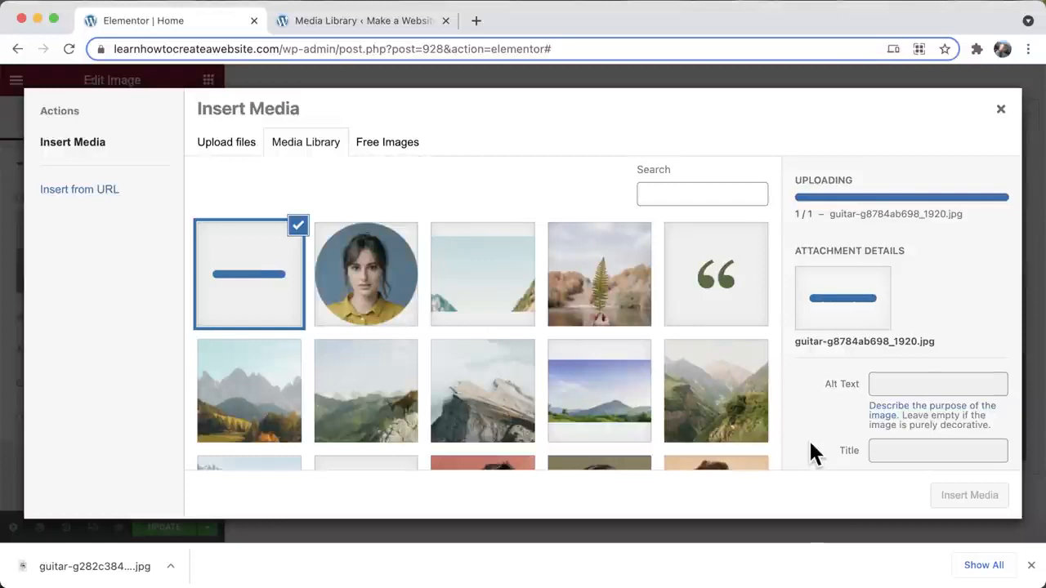
{"action": "left_click", "coordinate": [977, 500]}
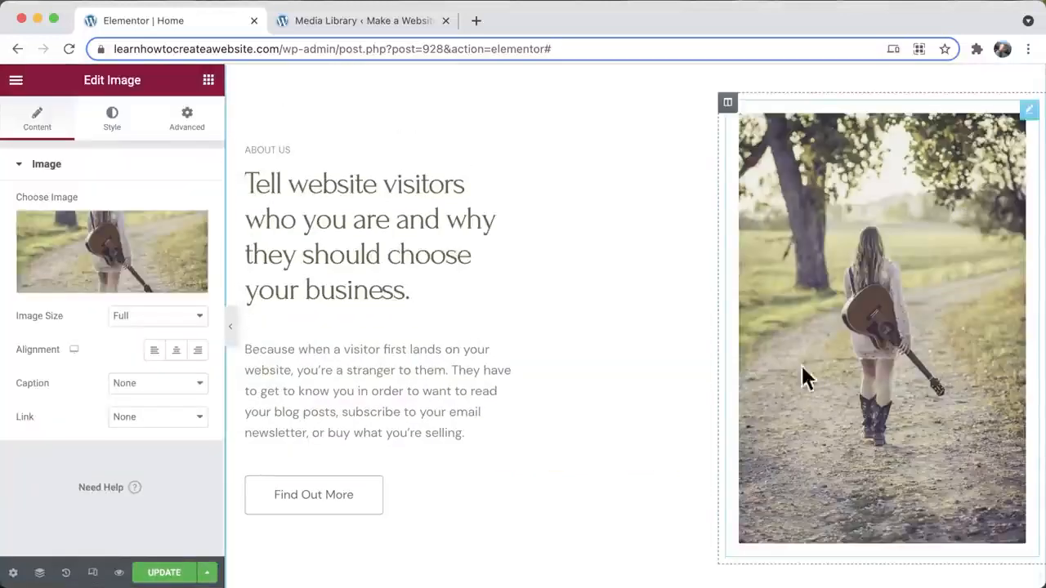
Step: Set the guitar photo's width to 85 and try adjusting its opacity
{"action": "left_click", "coordinate": [113, 132]}
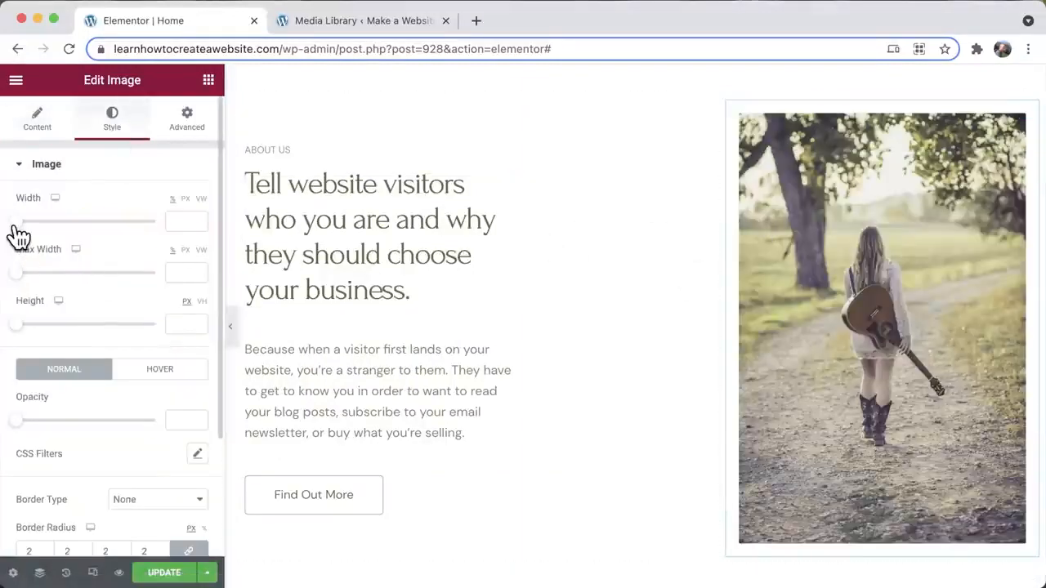
{"action": "left_click_drag", "start_coordinate": [14, 226], "coordinate": [172, 219]}
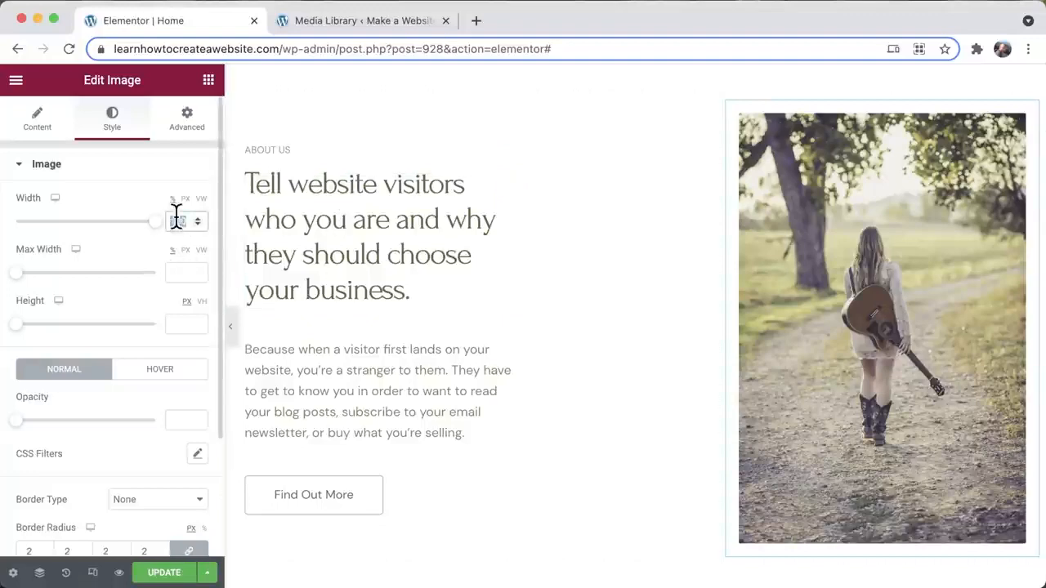
{"action": "type", "text": "85"}
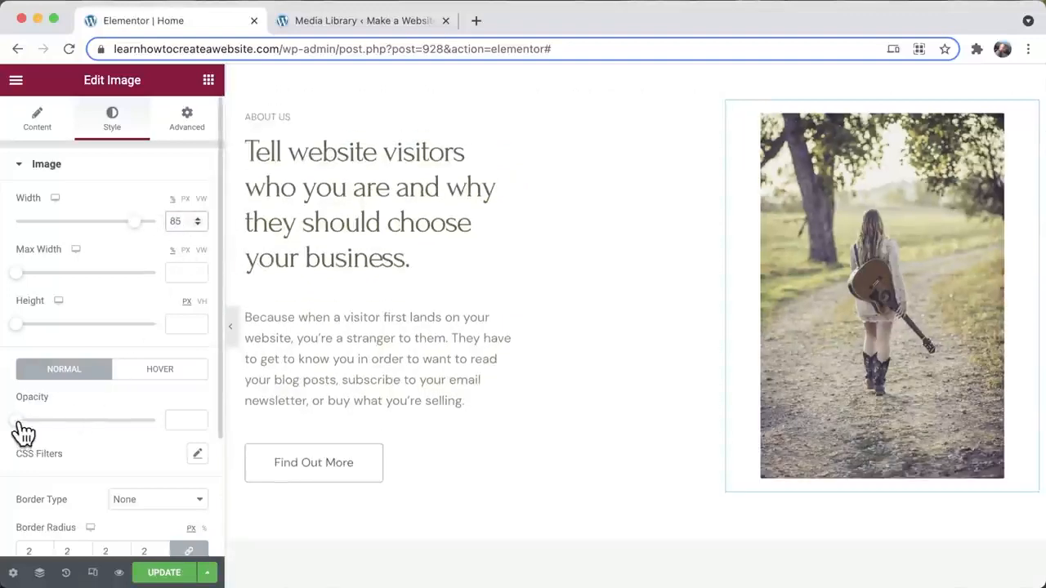
{"action": "left_click_drag", "start_coordinate": [17, 422], "coordinate": [187, 413]}
Step: Try a solid border on the photo, then set the border type back to none
{"action": "scroll", "coordinate": [158, 430], "scroll_direction": "down", "scroll_amount": 3}
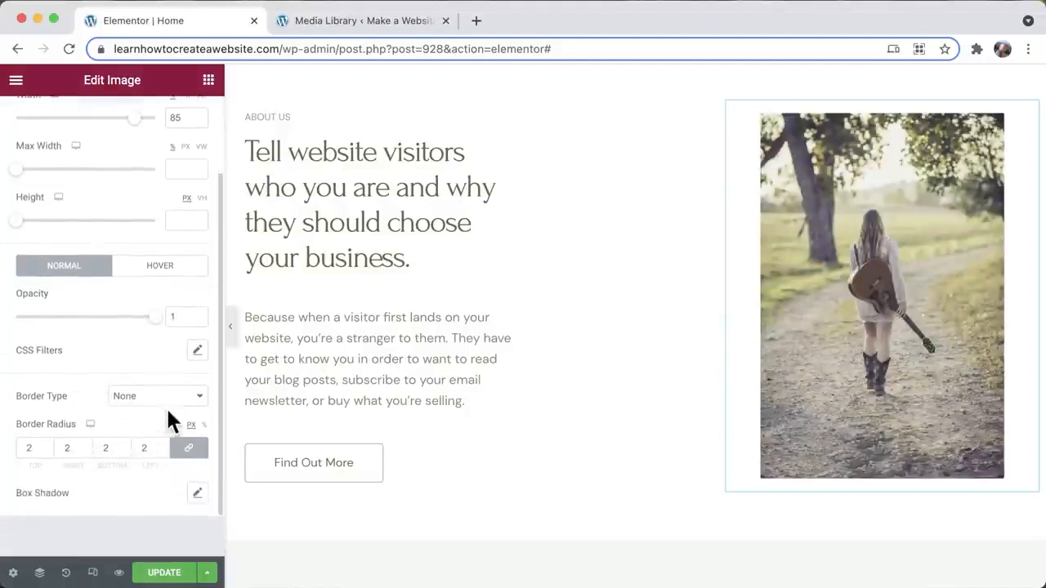
{"action": "left_click", "coordinate": [174, 399]}
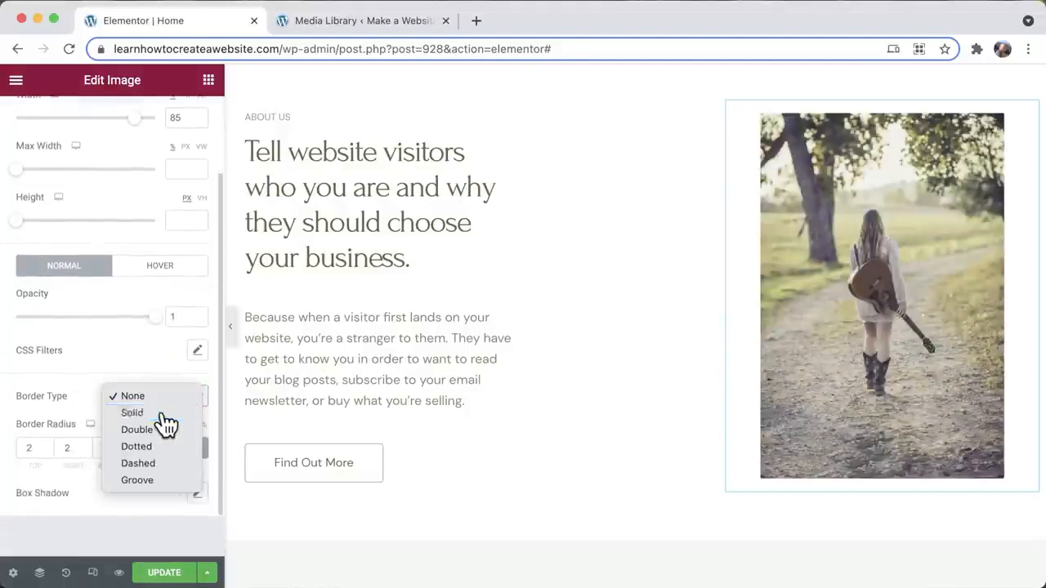
{"action": "left_click", "coordinate": [164, 415]}
{"action": "left_click", "coordinate": [180, 399]}
{"action": "left_click", "coordinate": [173, 380]}
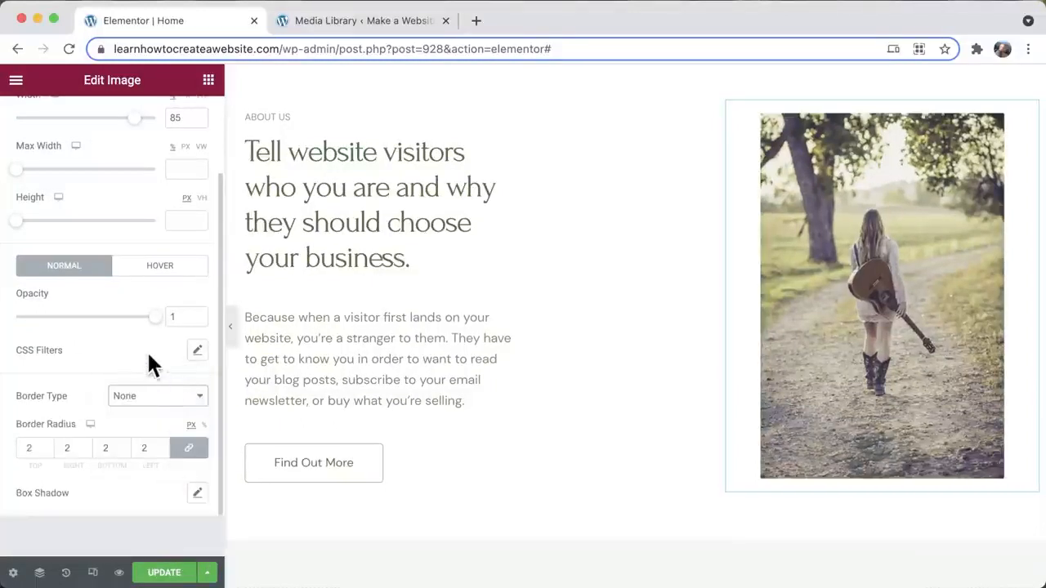
Step: Raise the photo's CSS filter brightness to 103 and increase its saturation
{"action": "left_click", "coordinate": [197, 352]}
{"action": "scroll", "coordinate": [147, 400], "scroll_direction": "down", "scroll_amount": 2}
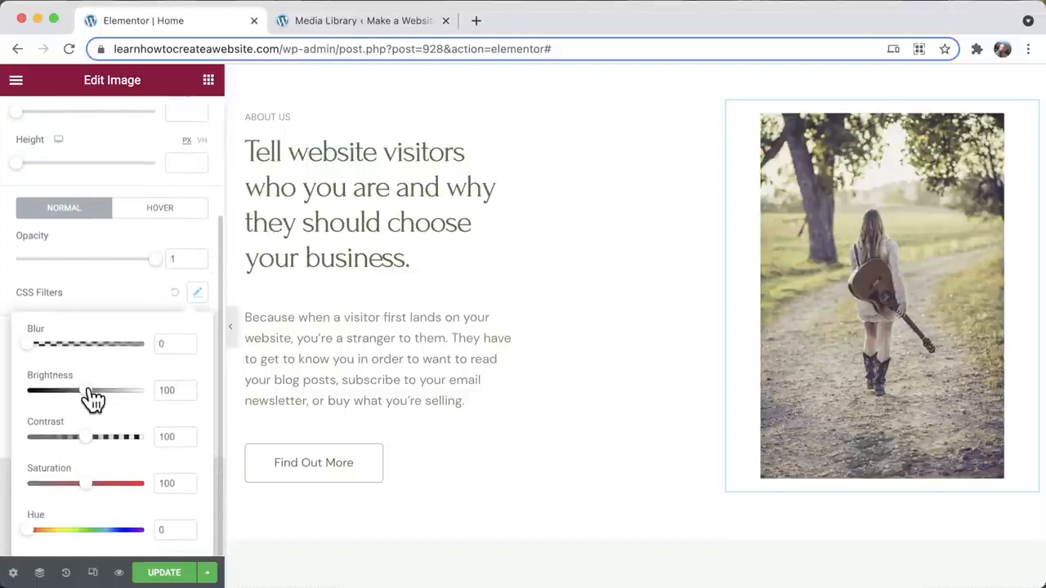
{"action": "mouse_move", "coordinate": [93, 400]}
{"action": "left_mouse_down"}
{"action": "mouse_move", "coordinate": [104, 402]}
{"action": "mouse_move", "coordinate": [94, 402]}
{"action": "left_mouse_up"}
{"action": "left_click_drag", "start_coordinate": [89, 494], "coordinate": [131, 494]}
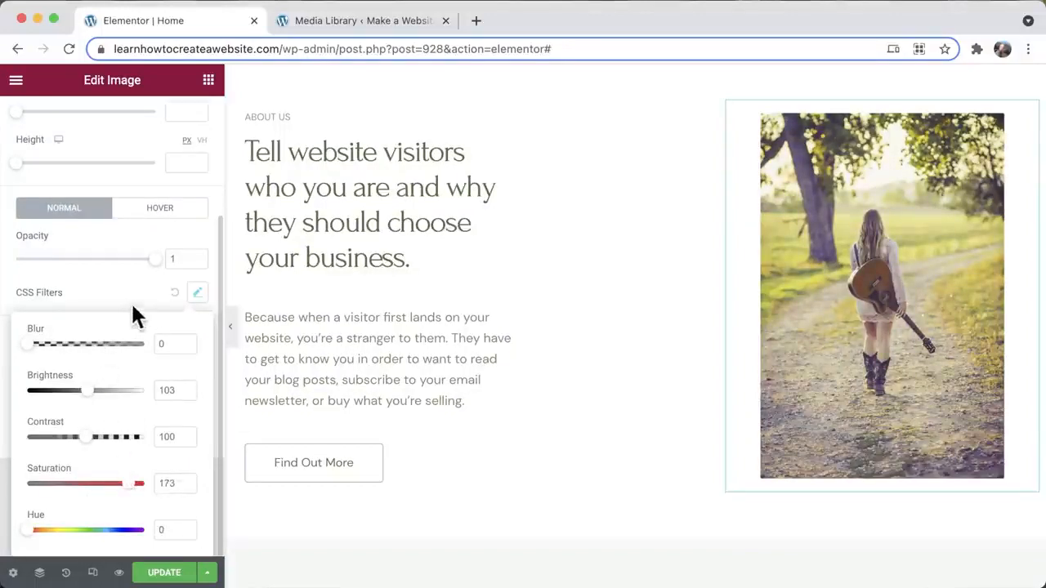
{"action": "left_click", "coordinate": [172, 291]}
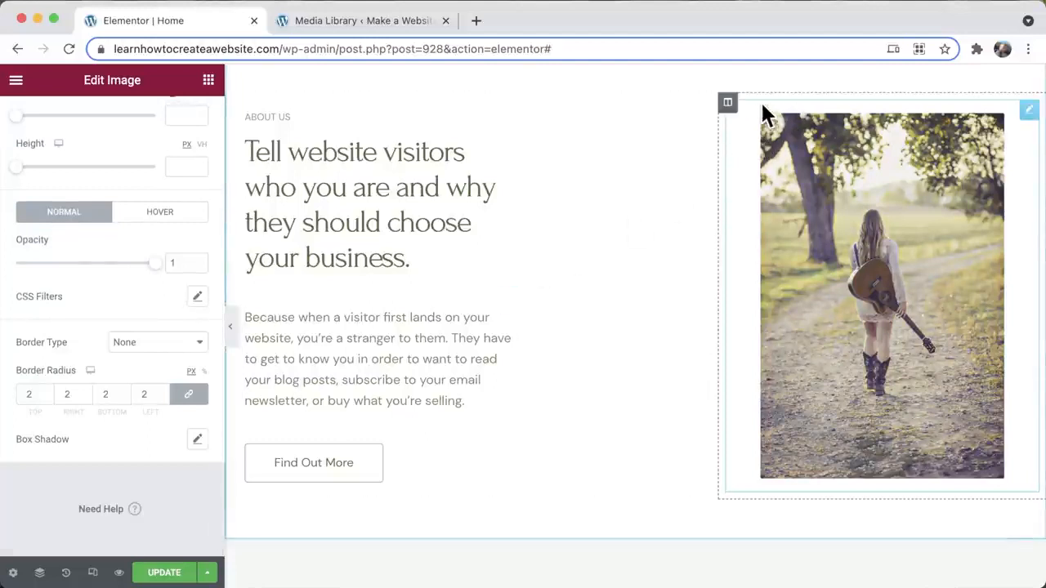
Step: Set the photo's border radius to 20 and add a new image widget below the About Us paragraph
{"action": "left_click", "coordinate": [50, 395]}
{"action": "type", "text": "200"}
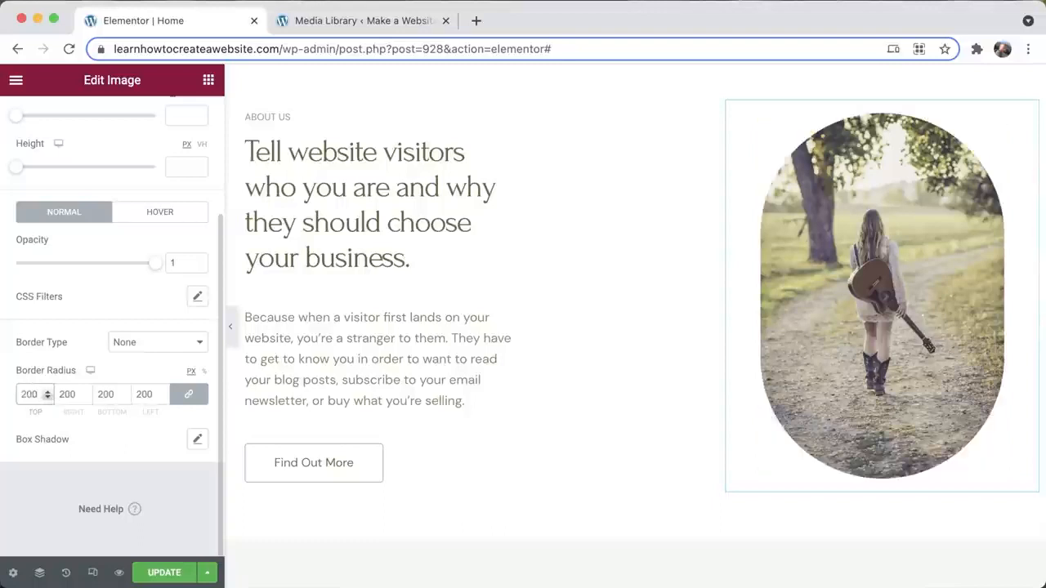
{"action": "key", "text": "BackSpace"}
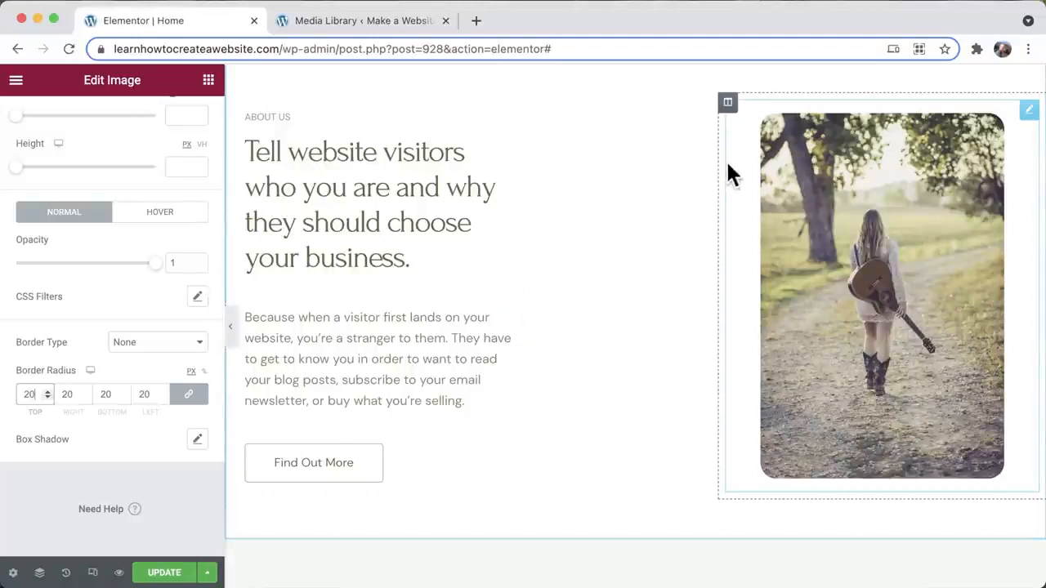
{"action": "left_click", "coordinate": [208, 79]}
{"action": "left_click_drag", "start_coordinate": [57, 311], "coordinate": [381, 406]}
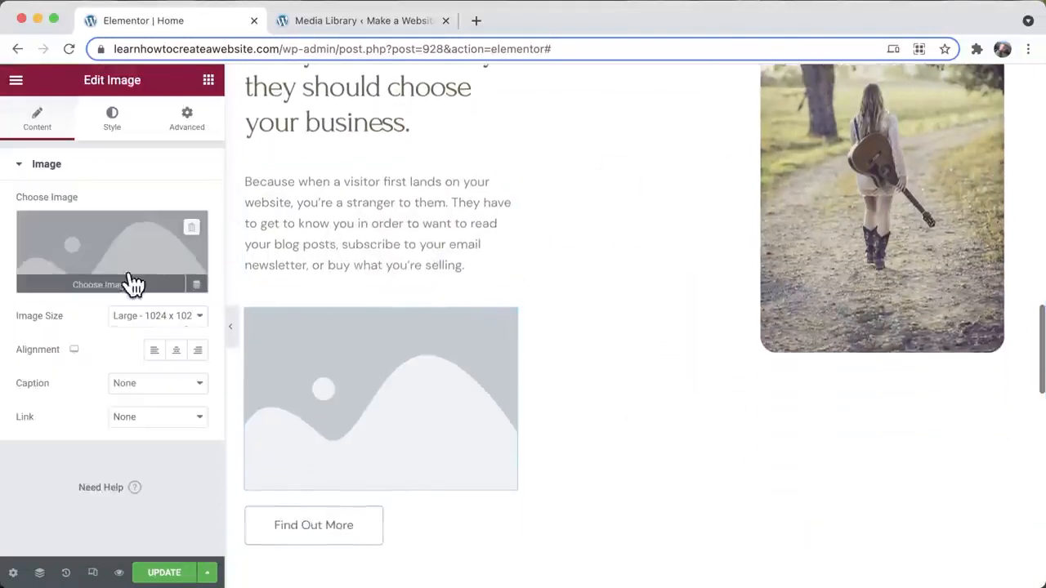
{"action": "left_click", "coordinate": [132, 271]}
{"action": "left_click", "coordinate": [335, 358]}
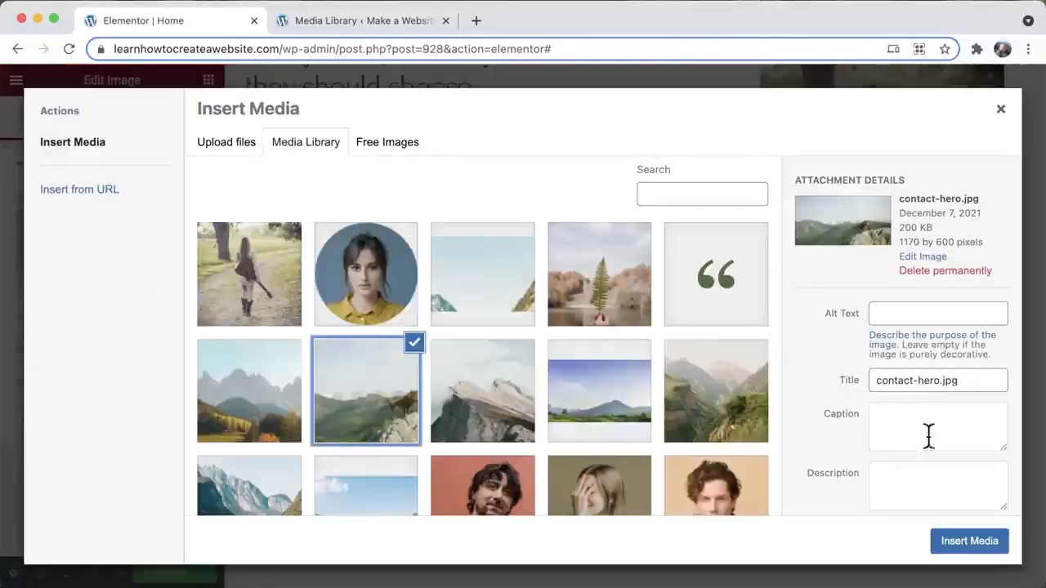
{"action": "left_click", "coordinate": [954, 543]}
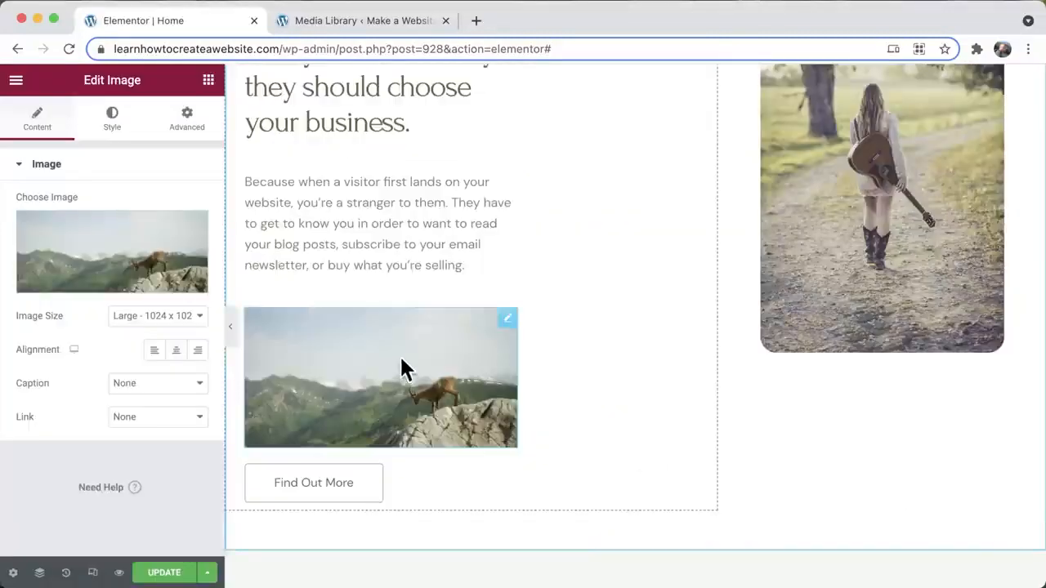
{"action": "right_click", "coordinate": [510, 329]}
{"action": "left_click", "coordinate": [549, 549]}
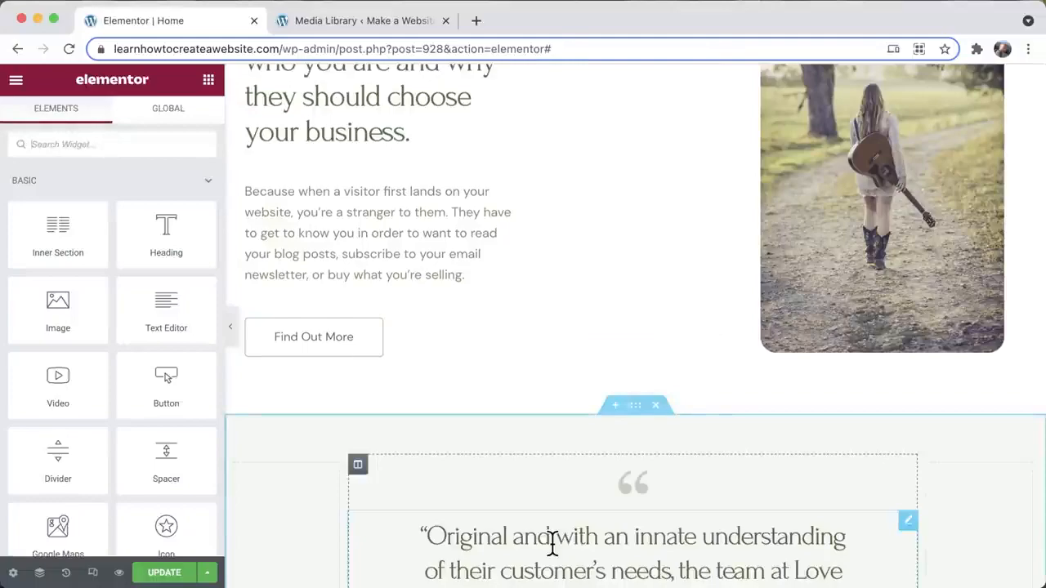
{"action": "scroll", "coordinate": [553, 543], "scroll_direction": "up", "scroll_amount": 15}
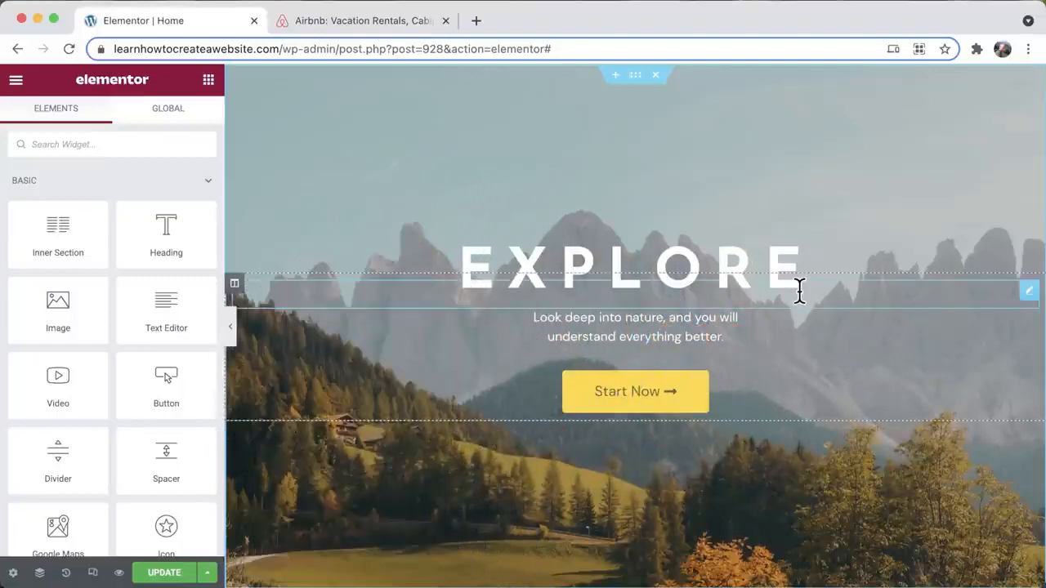
{"action": "left_click", "coordinate": [389, 29]}
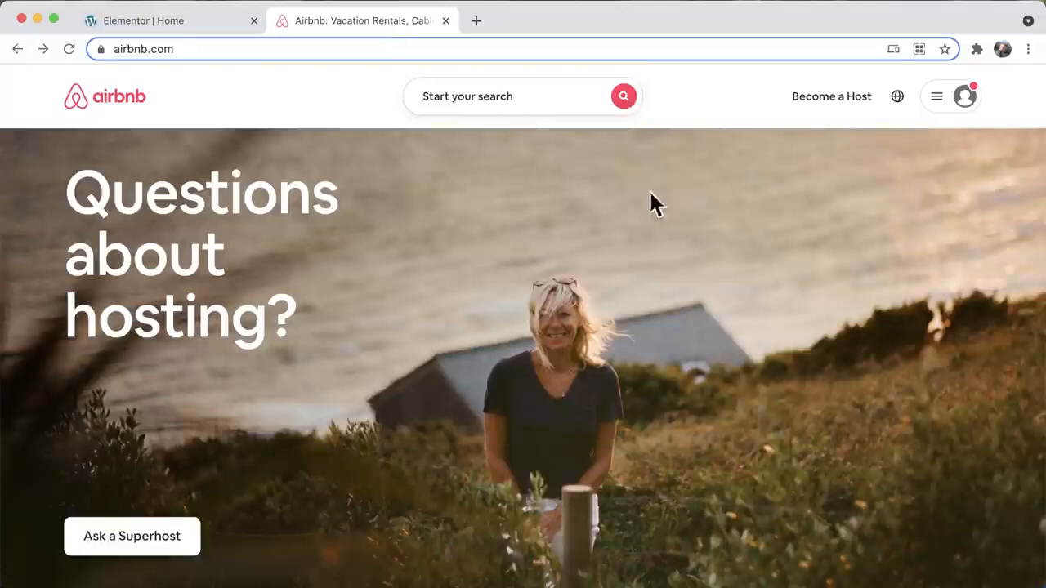
{"action": "left_click_drag", "start_coordinate": [67, 196], "coordinate": [275, 306]}
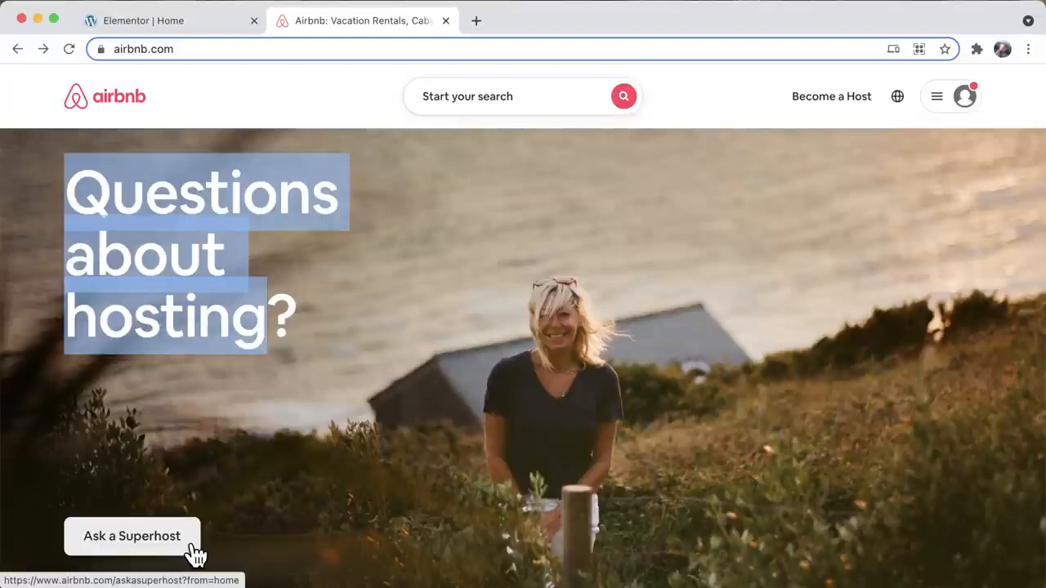
{"action": "left_click", "coordinate": [188, 22]}
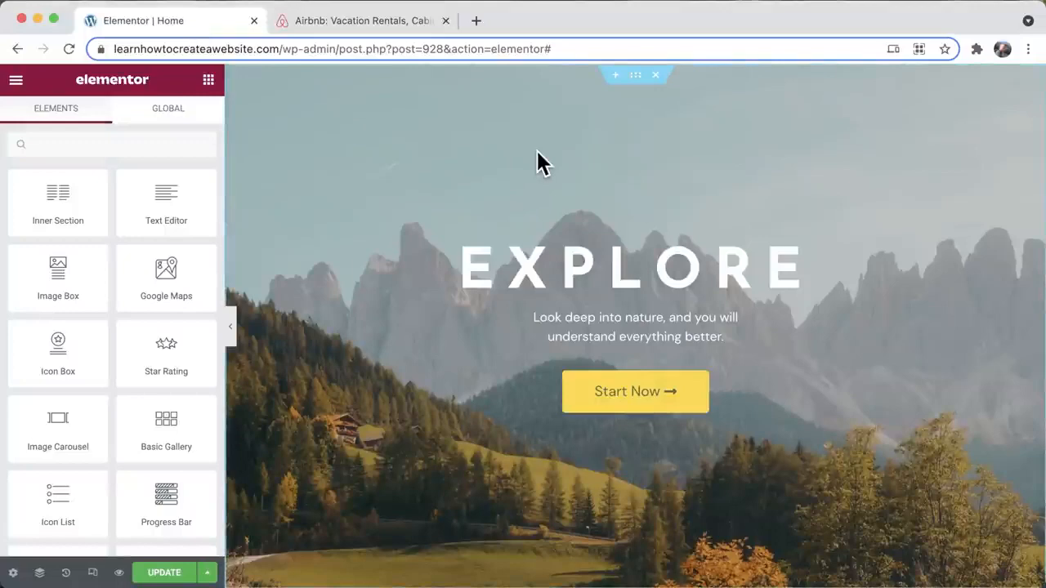
Step: Open the EXPLORE hero's background image in the media library's Upload files tab
{"action": "left_click", "coordinate": [637, 80]}
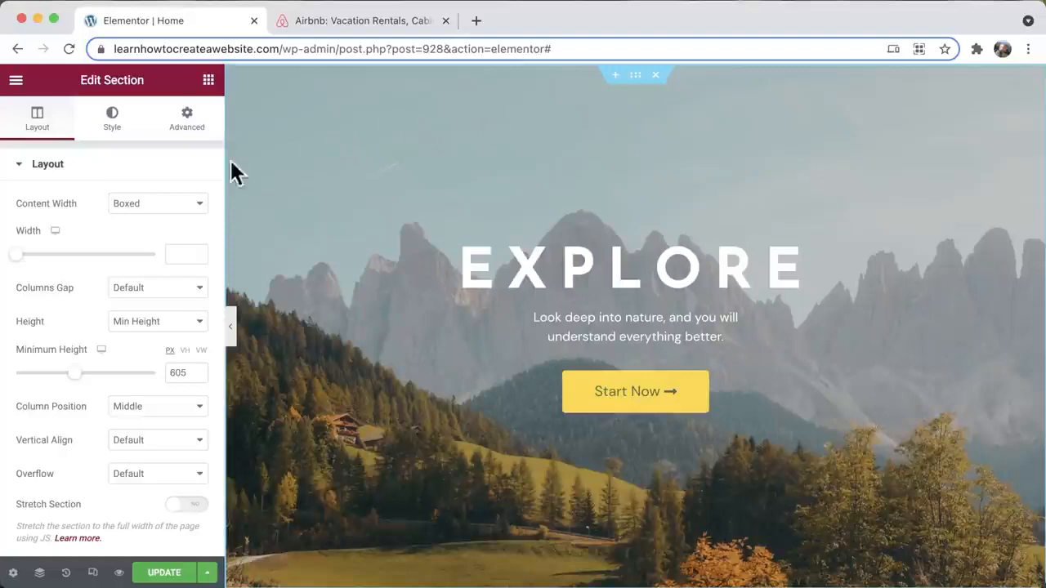
{"action": "left_click", "coordinate": [113, 123]}
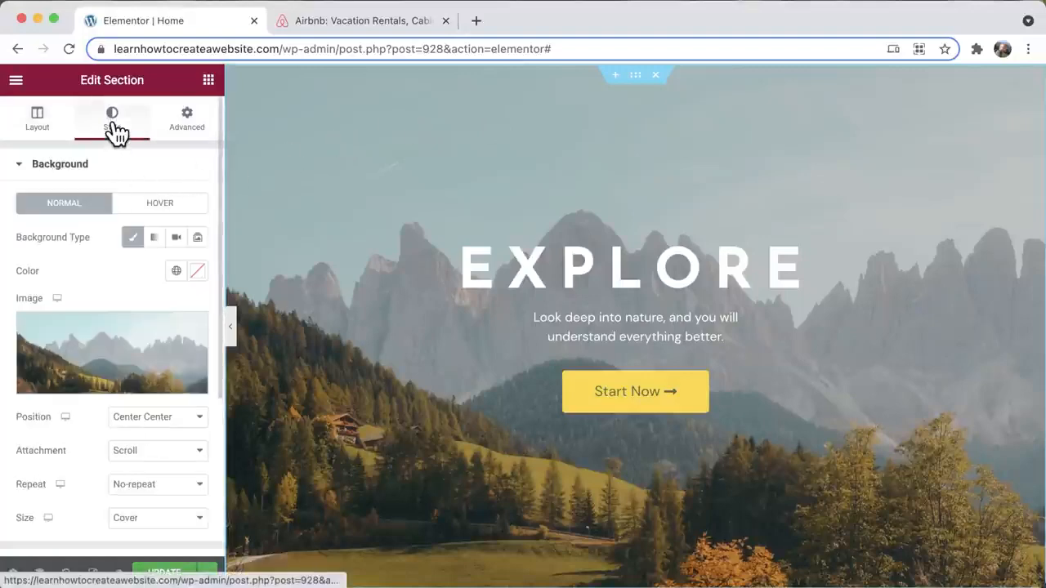
{"action": "left_click", "coordinate": [117, 357]}
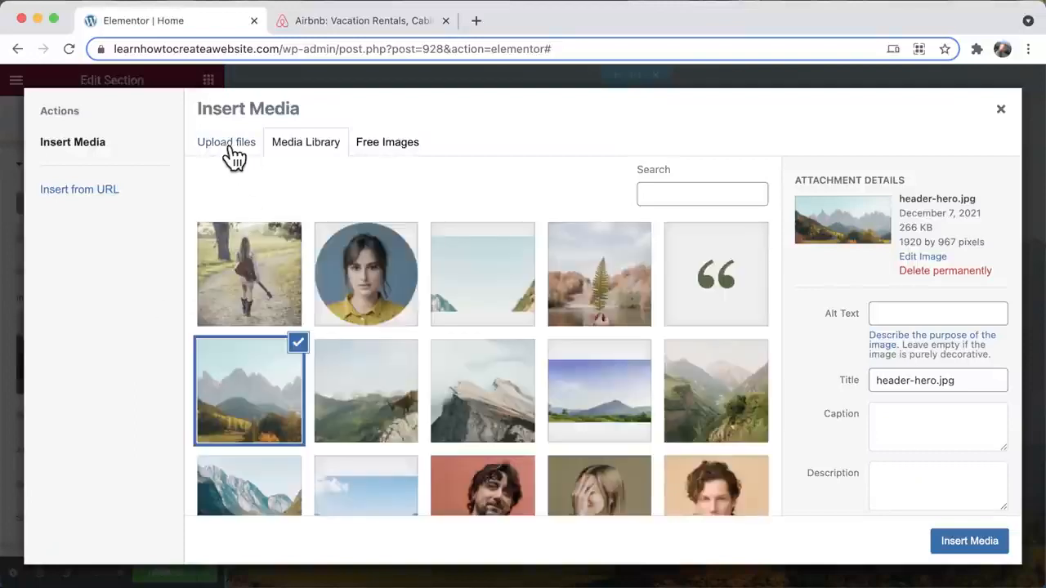
{"action": "left_click", "coordinate": [228, 144]}
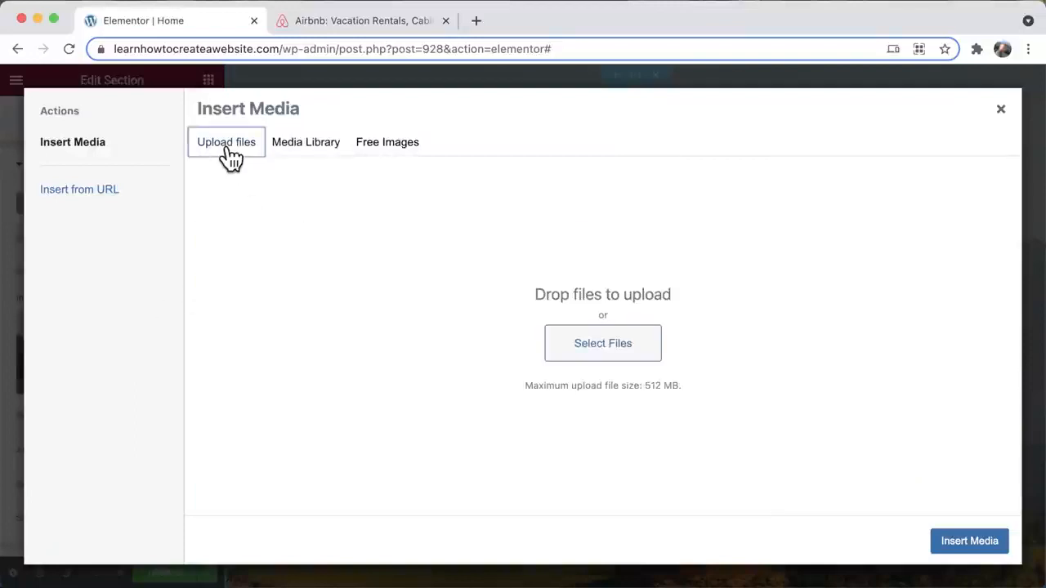
Step: Unzip the make-a-website archive on the desktop
{"action": "left_click", "coordinate": [37, 18]}
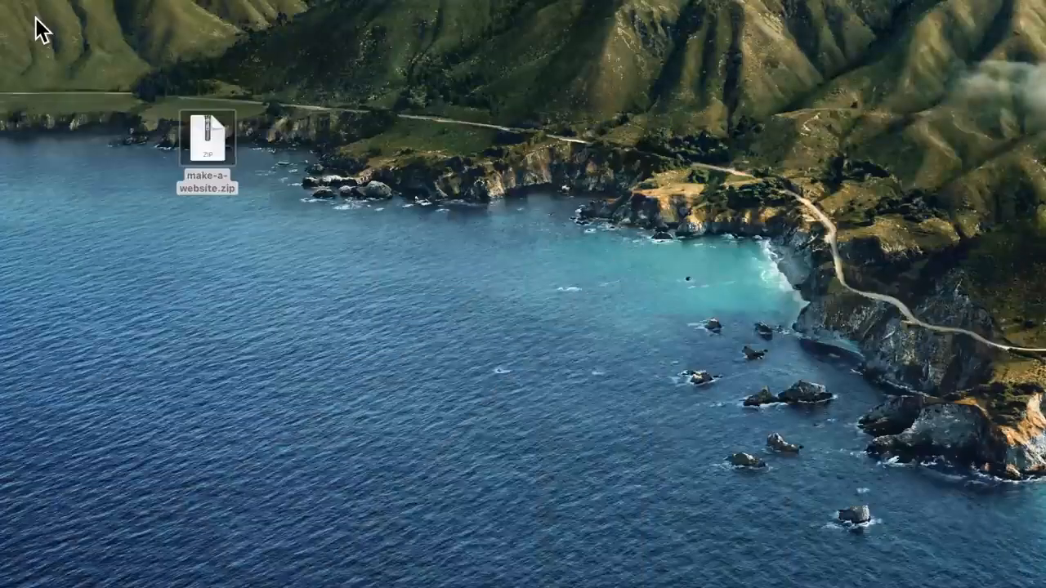
{"action": "double_click", "coordinate": [205, 139]}
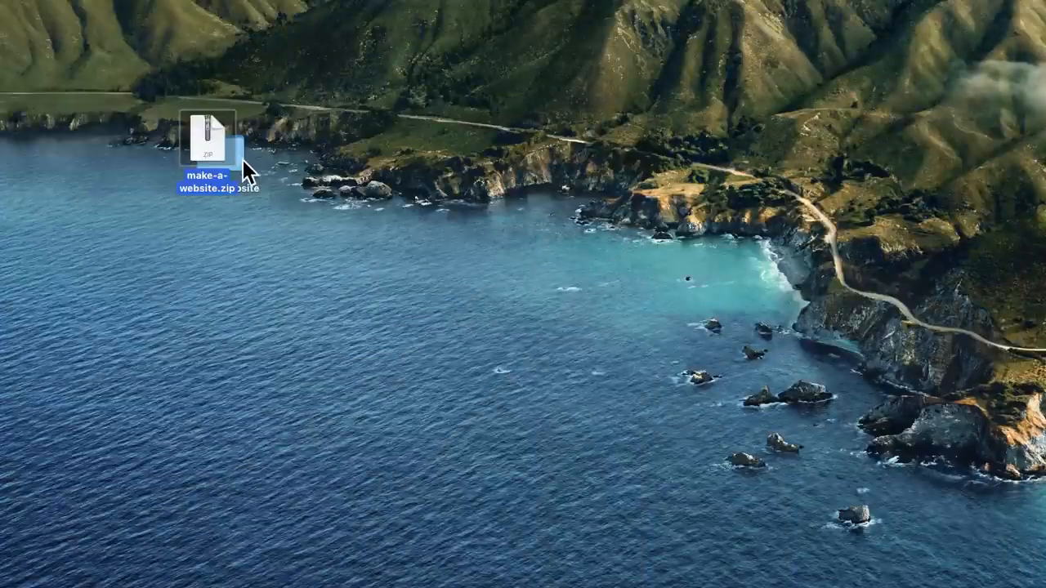
{"action": "left_click_drag", "start_coordinate": [242, 159], "coordinate": [292, 181]}
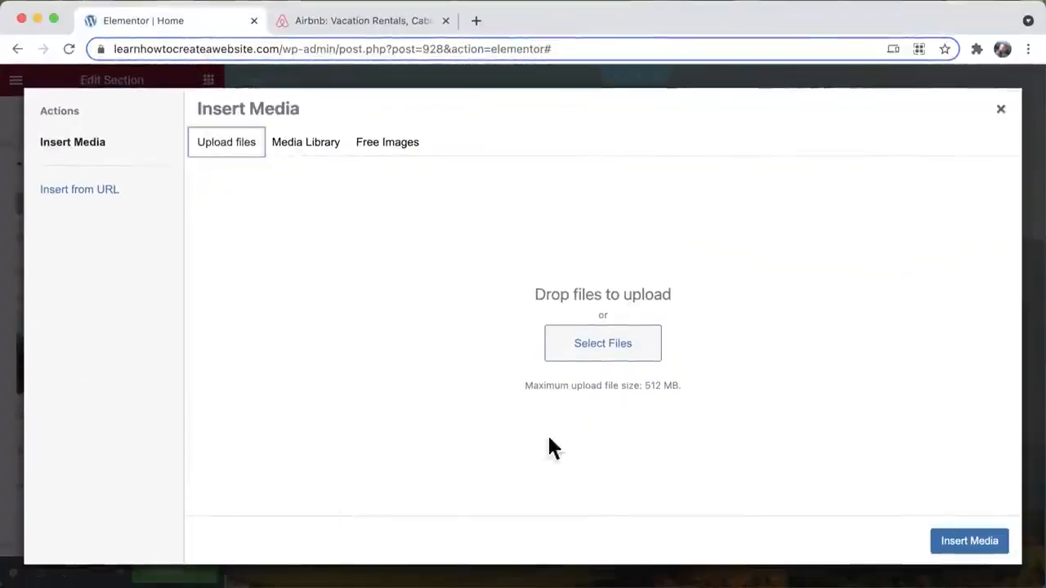
Step: Upload home-header-2.jpg from make-a-website/home-page and set it as the section background
{"action": "left_click", "coordinate": [585, 351]}
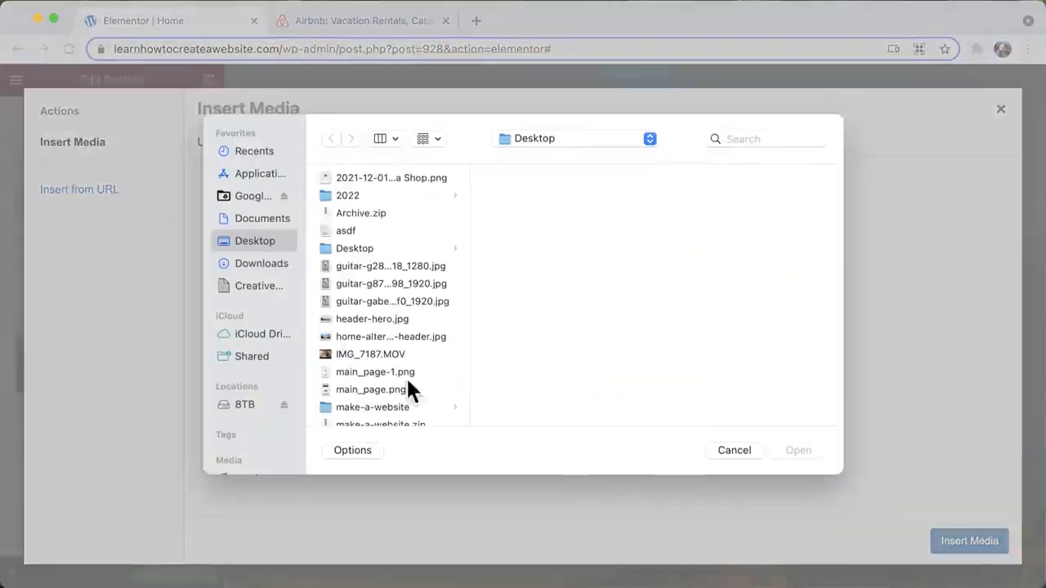
{"action": "left_click", "coordinate": [394, 406]}
{"action": "left_click", "coordinate": [556, 178]}
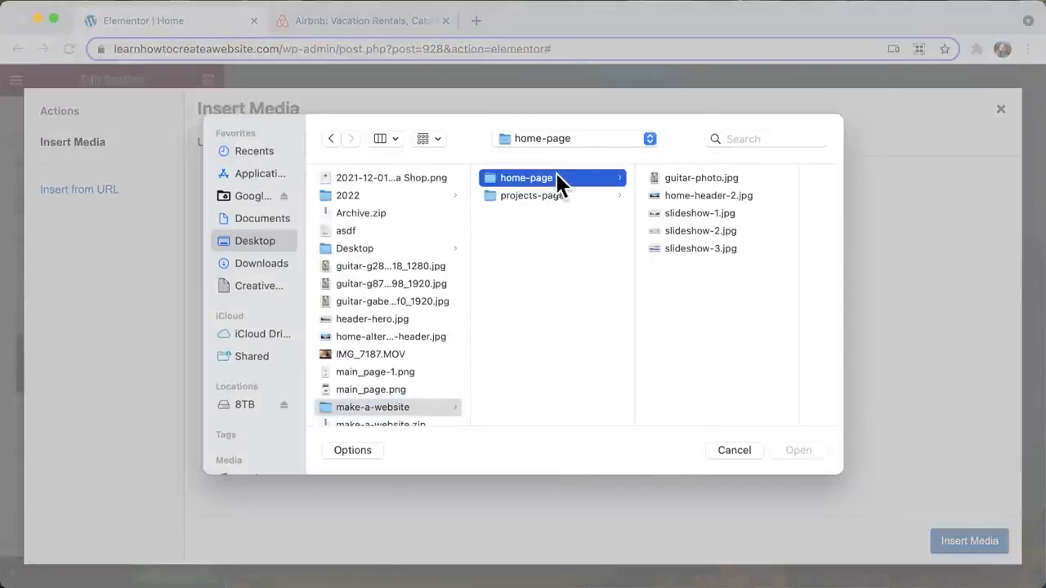
{"action": "left_click", "coordinate": [696, 196]}
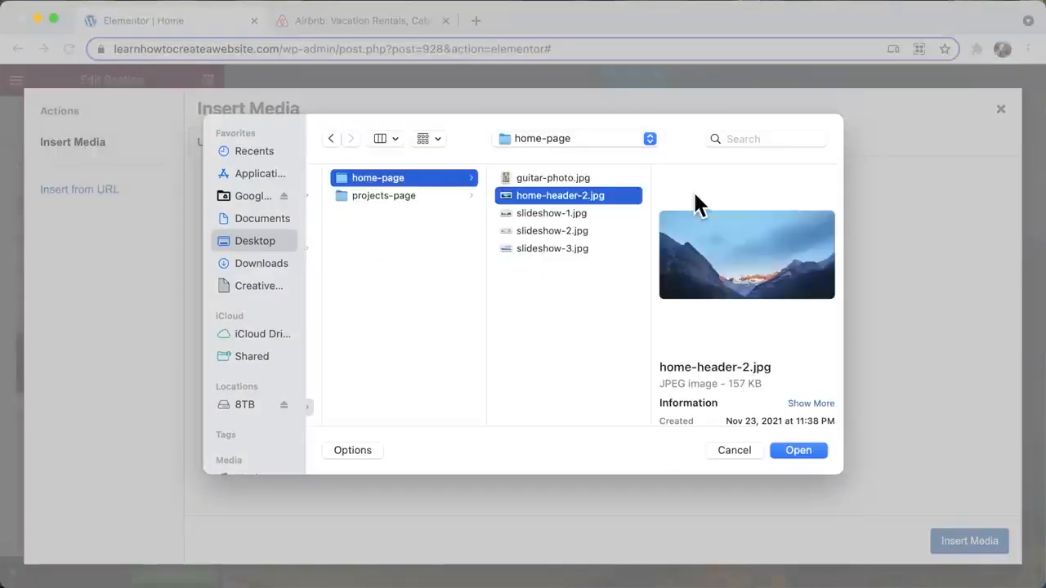
{"action": "left_click", "coordinate": [820, 454]}
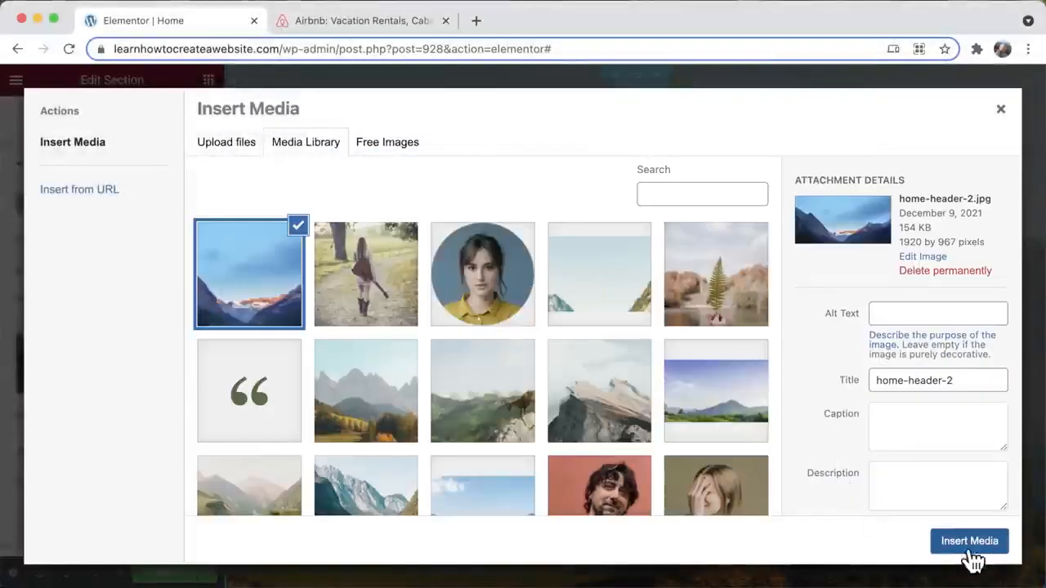
{"action": "left_click", "coordinate": [956, 545]}
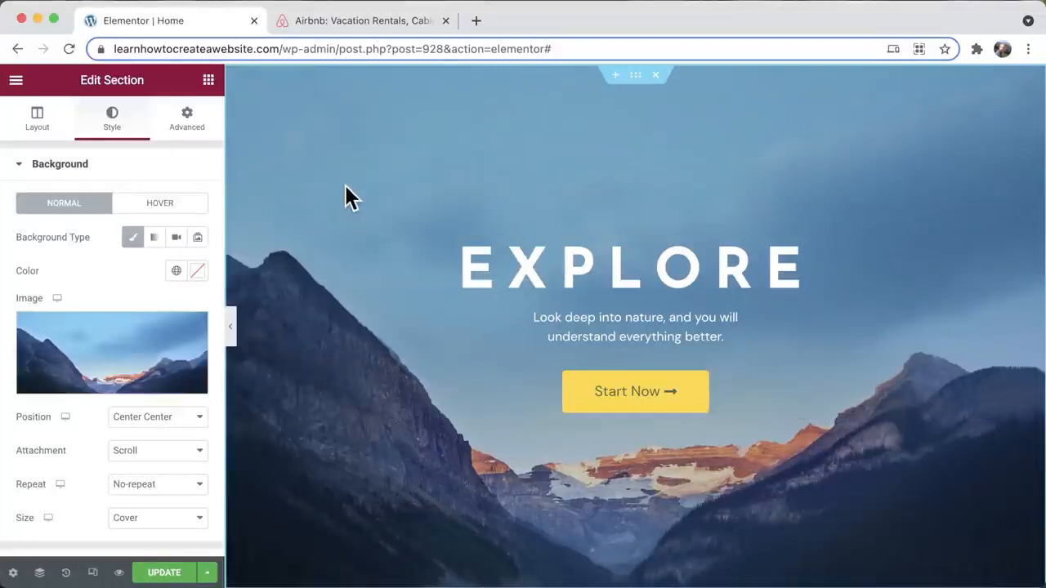
{"action": "mouse_move", "coordinate": [131, 388]}
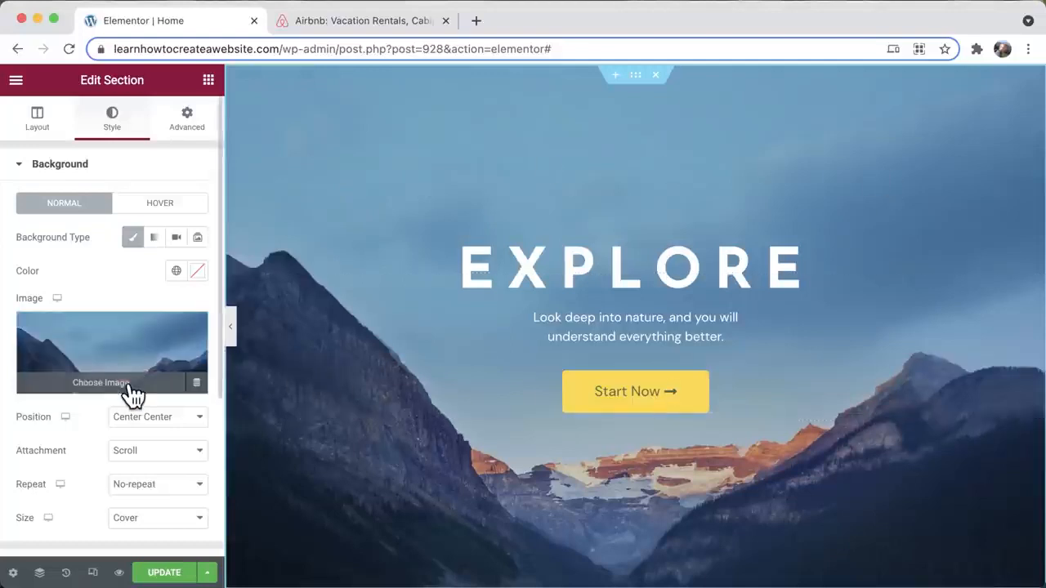
{"action": "scroll", "coordinate": [131, 389], "scroll_direction": "down", "scroll_amount": 5}
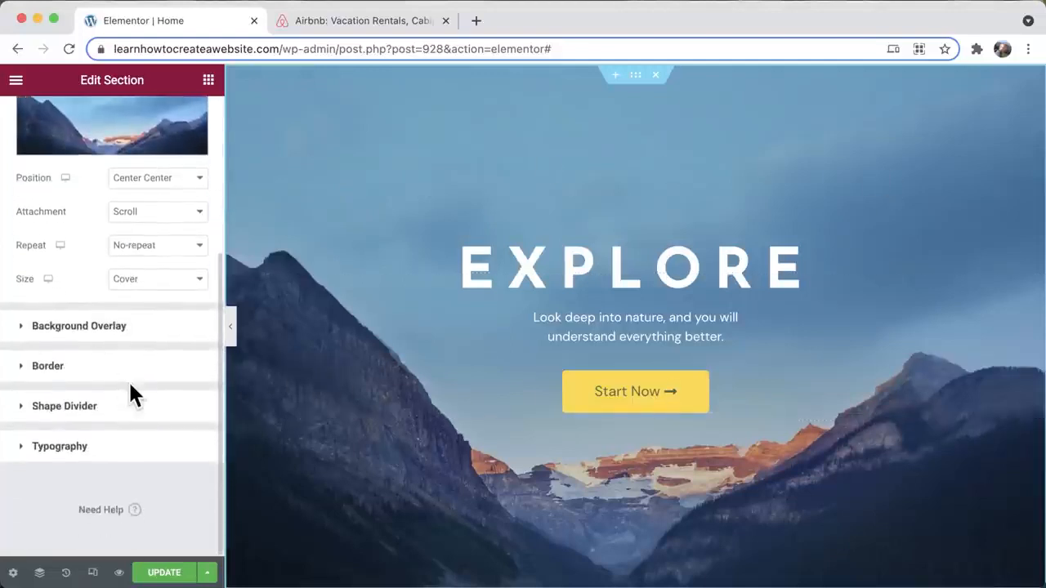
Step: Open the hero's Background Overlay and test the opacity slider
{"action": "left_click", "coordinate": [125, 332]}
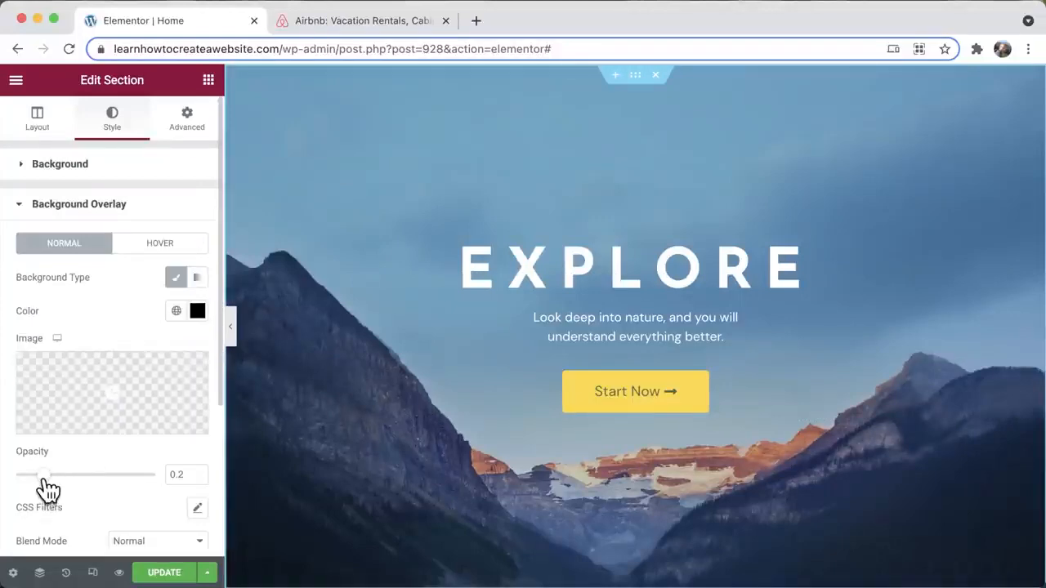
{"action": "left_click_drag", "start_coordinate": [42, 479], "coordinate": [159, 483]}
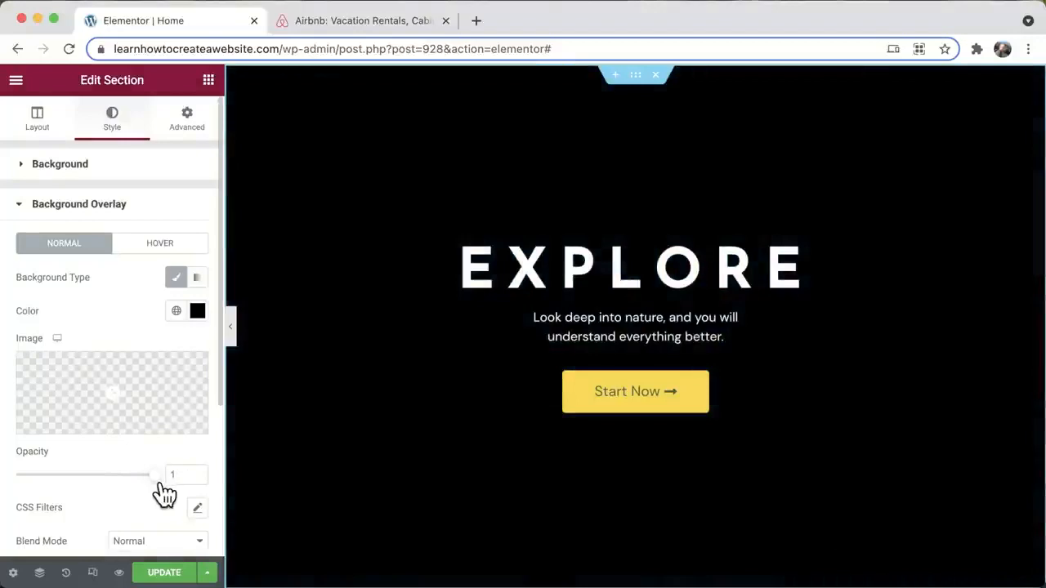
{"action": "left_click_drag", "start_coordinate": [158, 483], "coordinate": [51, 480]}
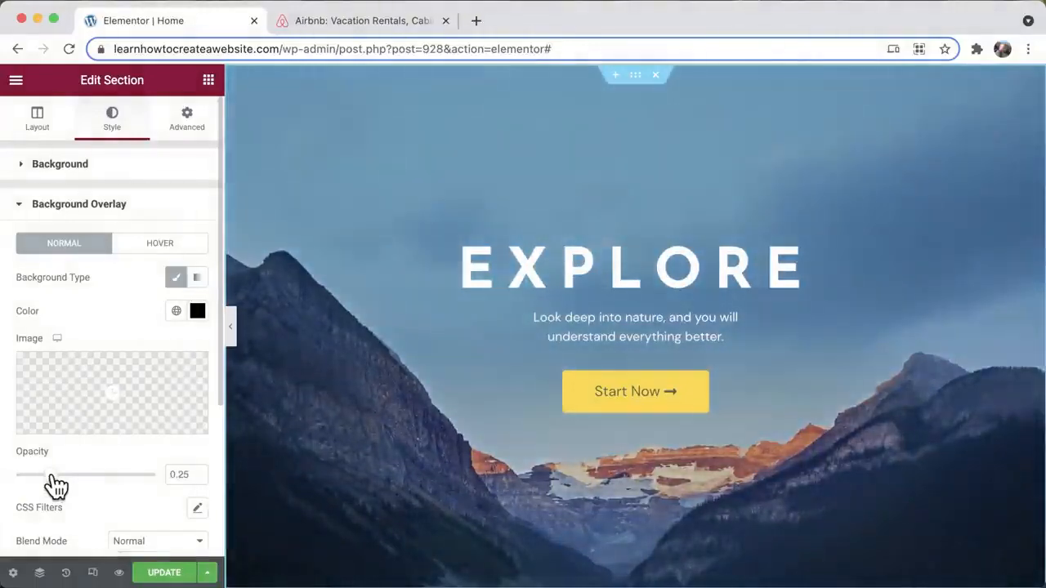
Step: Set the overlay colour to orange #EF910C and drag its opacity to 0
{"action": "left_click", "coordinate": [197, 312]}
{"action": "left_click", "coordinate": [286, 383]}
{"action": "left_click_drag", "start_coordinate": [286, 383], "coordinate": [289, 377]}
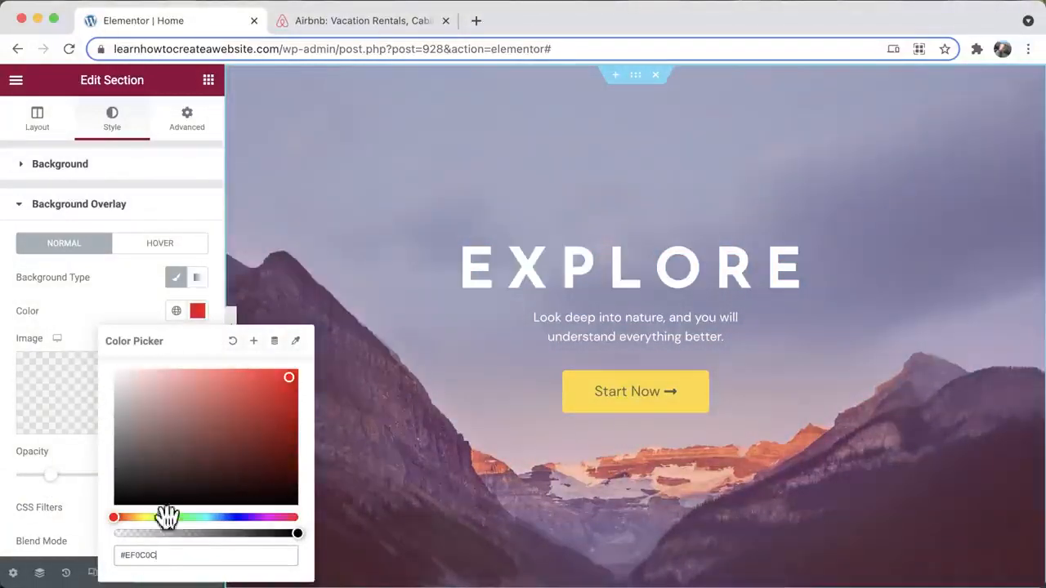
{"action": "mouse_move", "coordinate": [129, 513]}
{"action": "left_mouse_down"}
{"action": "mouse_move", "coordinate": [274, 517]}
{"action": "mouse_move", "coordinate": [129, 515]}
{"action": "left_mouse_up"}
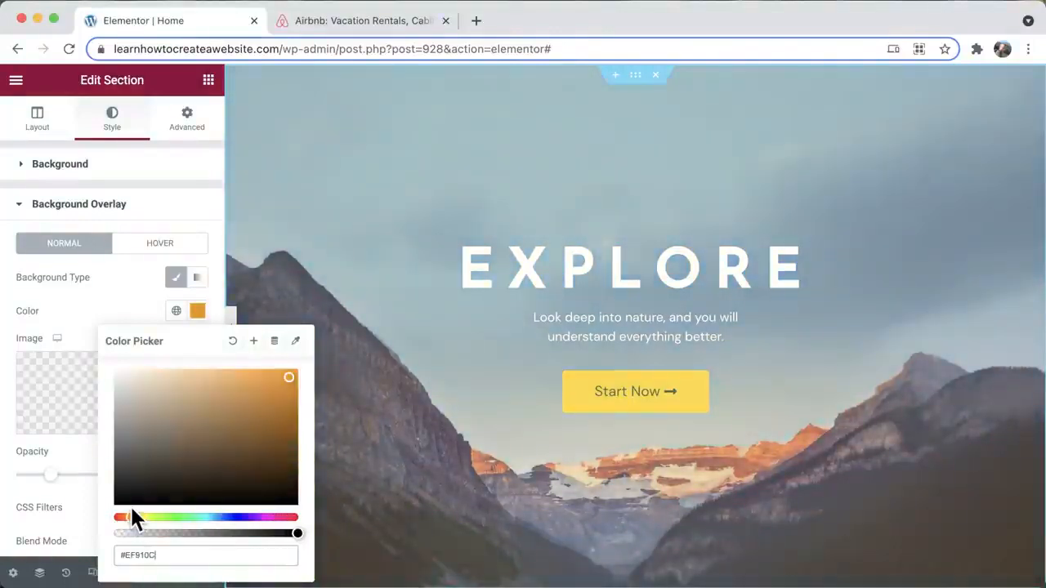
{"action": "left_click", "coordinate": [196, 321]}
{"action": "left_click_drag", "start_coordinate": [49, 475], "coordinate": [4, 478]}
{"action": "scroll", "coordinate": [155, 454], "scroll_direction": "down", "scroll_amount": 1}
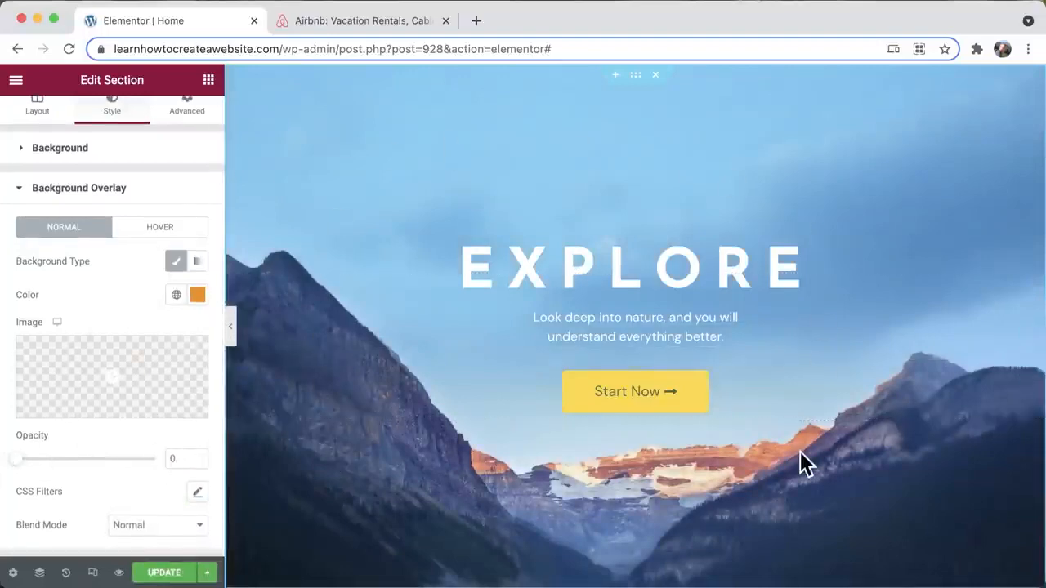
{"action": "scroll", "coordinate": [800, 460], "scroll_direction": "down", "scroll_amount": 8}
{"action": "scroll", "coordinate": [801, 462], "scroll_direction": "down", "scroll_amount": 15}
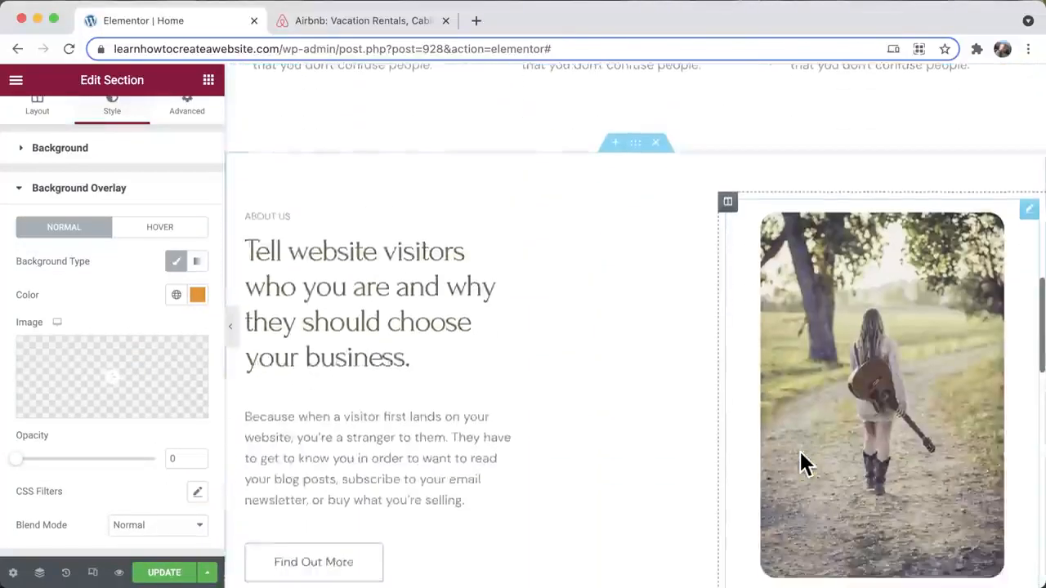
Step: Try green and blue background colours on the testimonial section
{"action": "scroll", "coordinate": [801, 458], "scroll_direction": "up", "scroll_amount": 1}
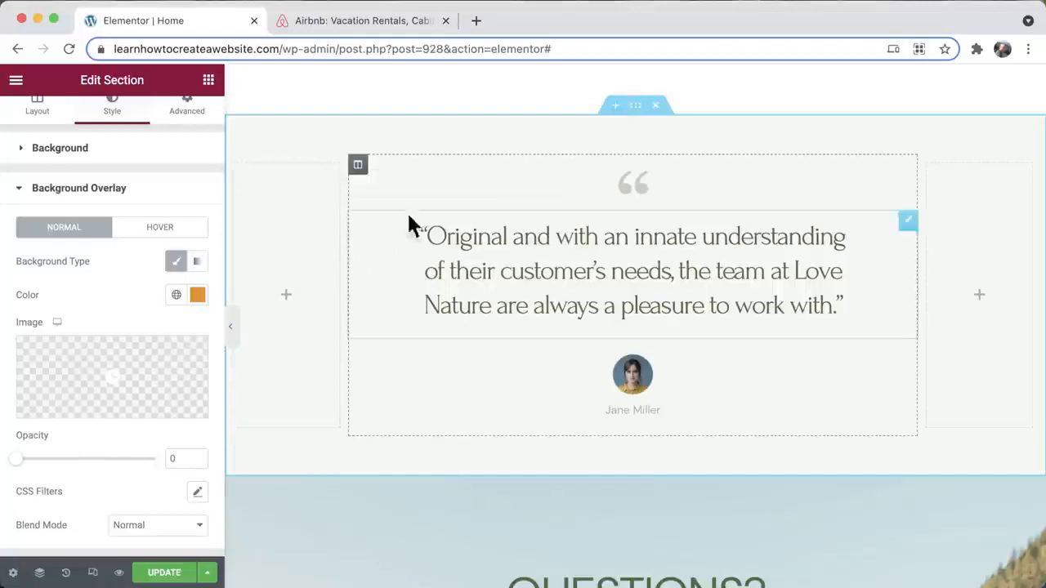
{"action": "left_click", "coordinate": [635, 106]}
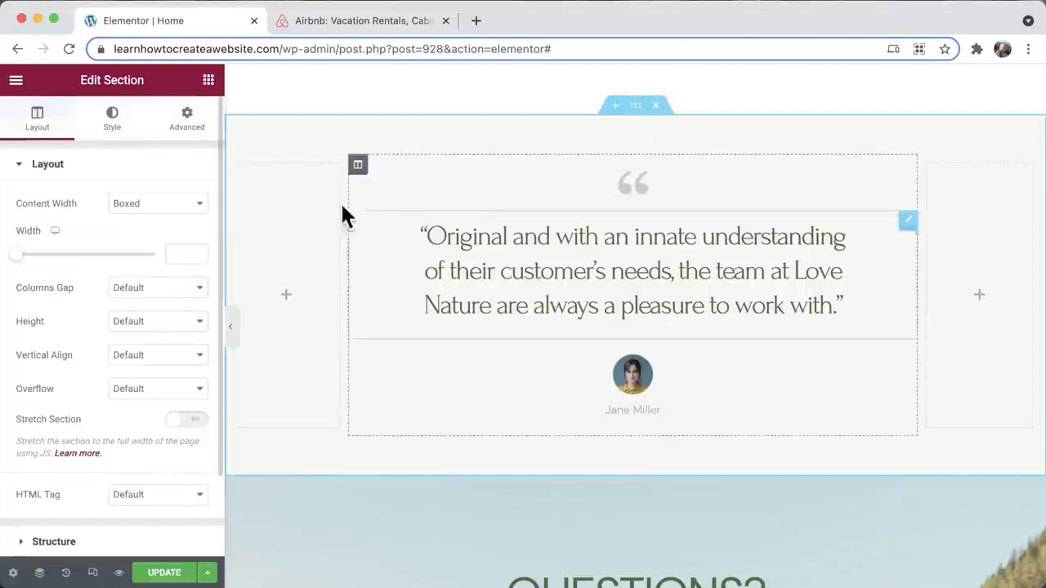
{"action": "left_click", "coordinate": [113, 118]}
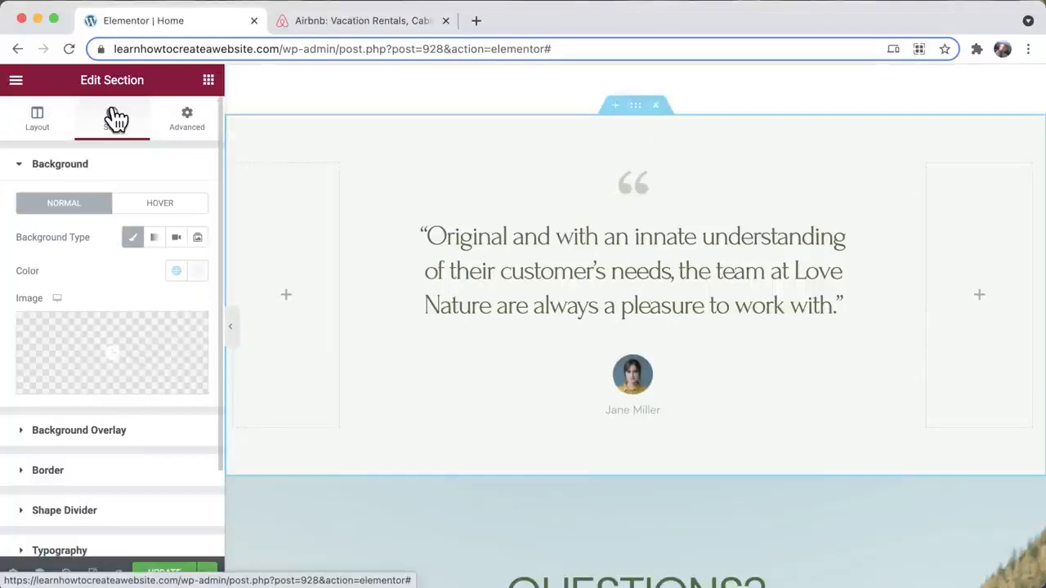
{"action": "left_click", "coordinate": [196, 275]}
{"action": "left_click_drag", "start_coordinate": [186, 370], "coordinate": [289, 340]}
{"action": "left_click_drag", "start_coordinate": [168, 475], "coordinate": [198, 477]}
{"action": "left_click", "coordinate": [197, 272]}
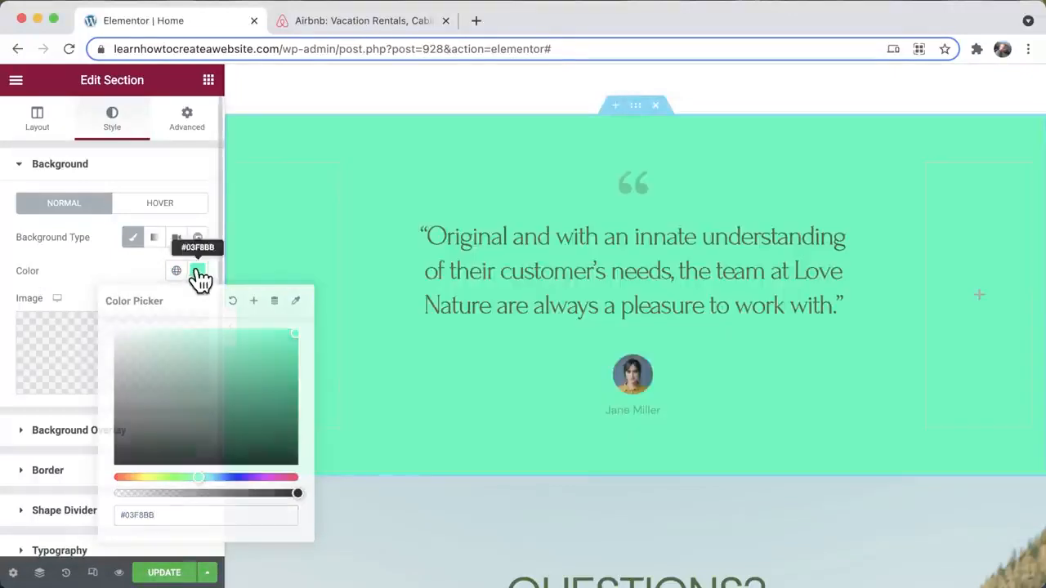
Step: Undo the trial colours to restore the testimonial's off-white background
{"action": "left_click", "coordinate": [298, 381]}
{"action": "key", "text": "super+z"}
{"action": "key", "text": "super+z"}
{"action": "key", "text": "super+z"}
{"action": "key", "text": "super+z"}
{"action": "key", "text": "super+z"}
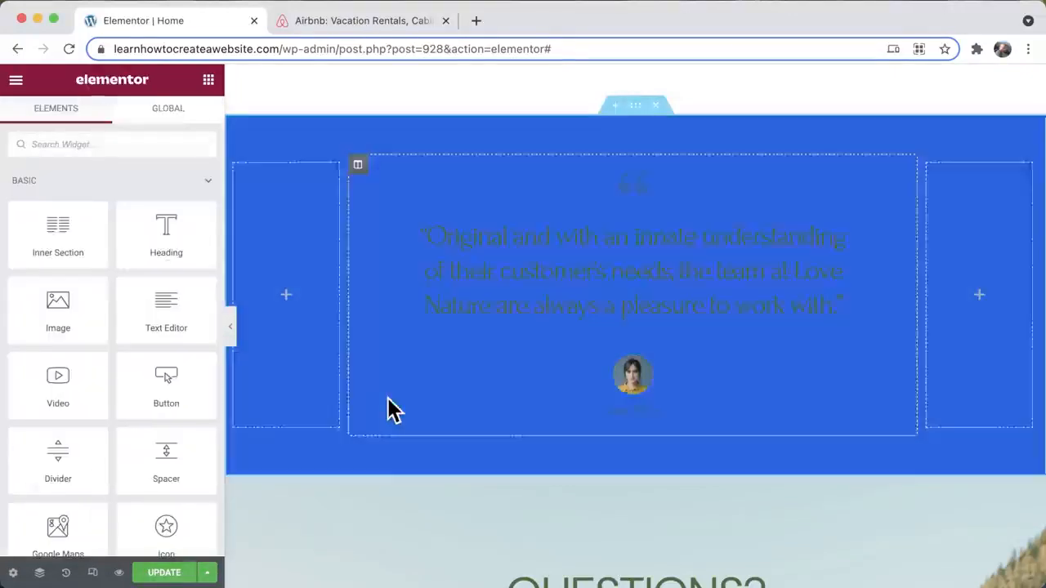
{"action": "scroll", "coordinate": [388, 398], "scroll_direction": "down", "scroll_amount": 3}
{"action": "scroll", "coordinate": [389, 405], "scroll_direction": "down", "scroll_amount": 1}
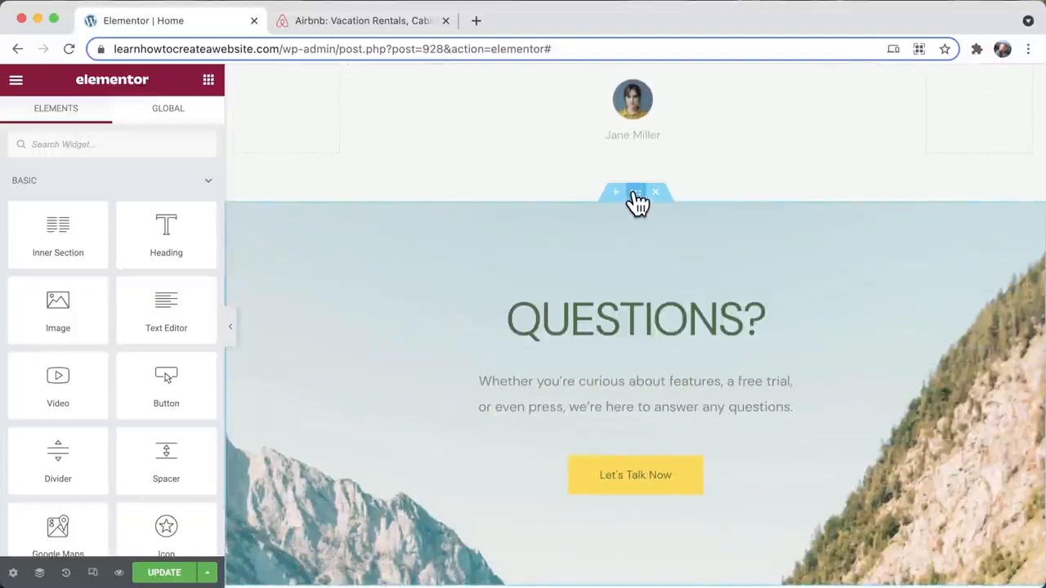
Step: Switch the QUESTIONS? section's background type to Slideshow and start adding images
{"action": "left_click", "coordinate": [636, 199]}
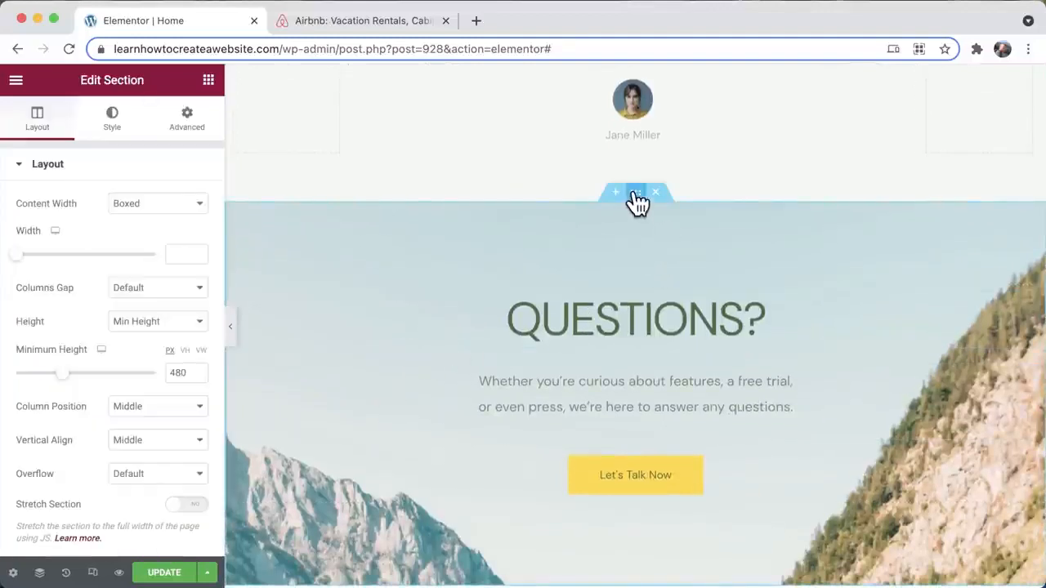
{"action": "left_click", "coordinate": [109, 134]}
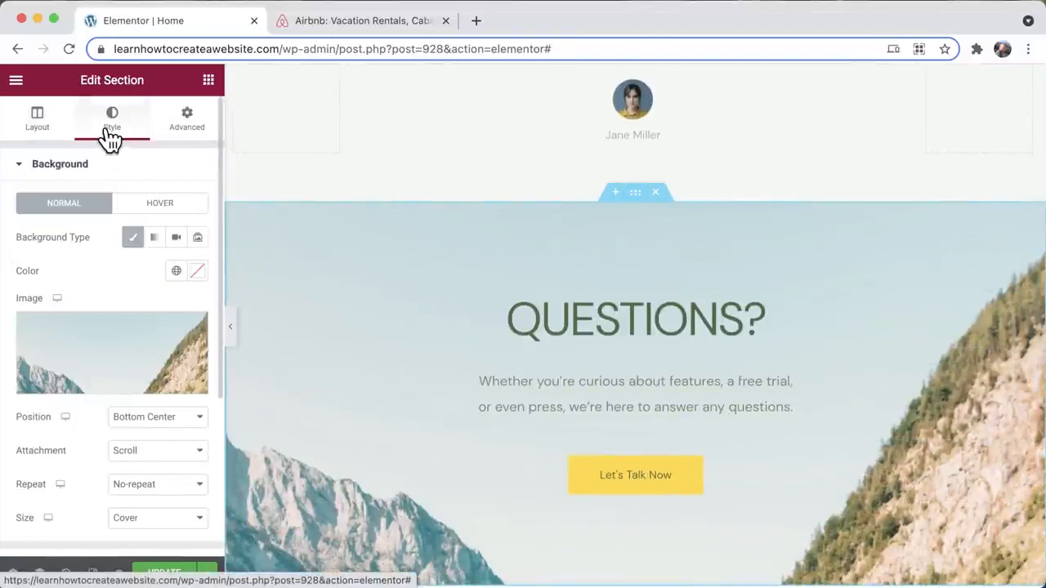
{"action": "left_click", "coordinate": [200, 247]}
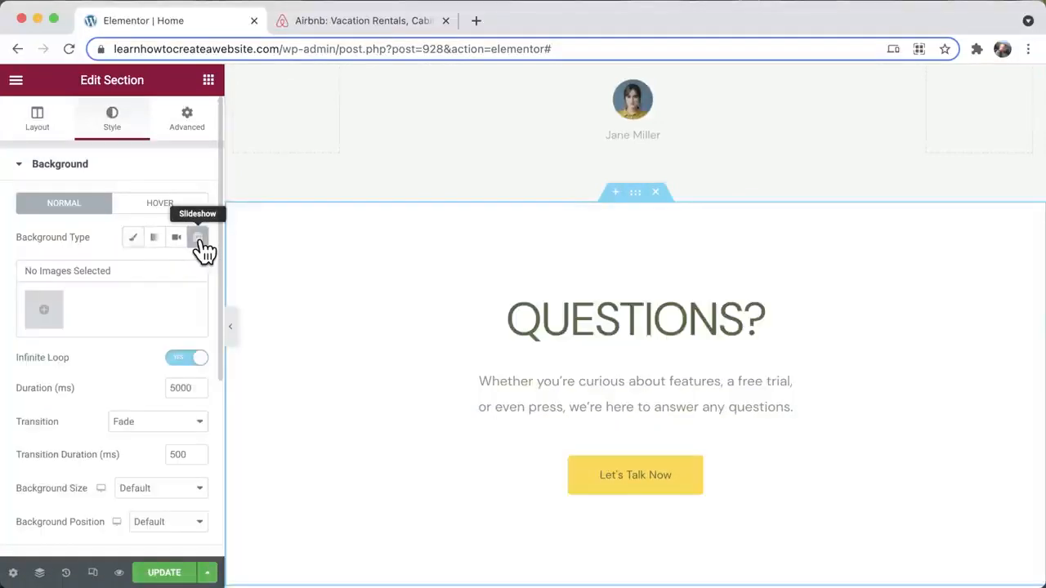
{"action": "left_click", "coordinate": [46, 319]}
{"action": "left_click", "coordinate": [229, 155]}
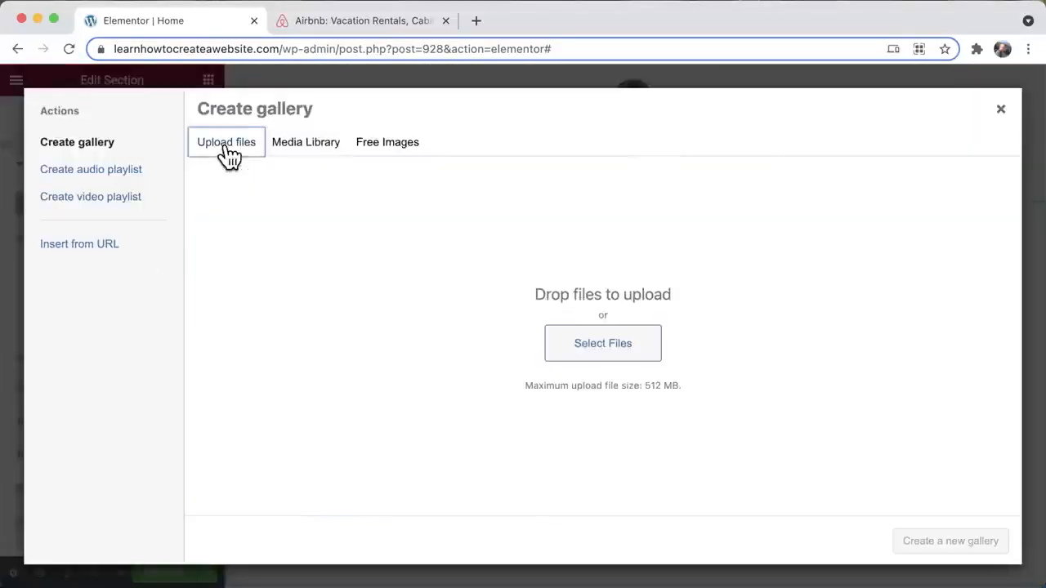
Step: Upload slideshow-1.jpg through slideshow-3.jpg and insert them as the slideshow gallery
{"action": "left_click", "coordinate": [605, 349]}
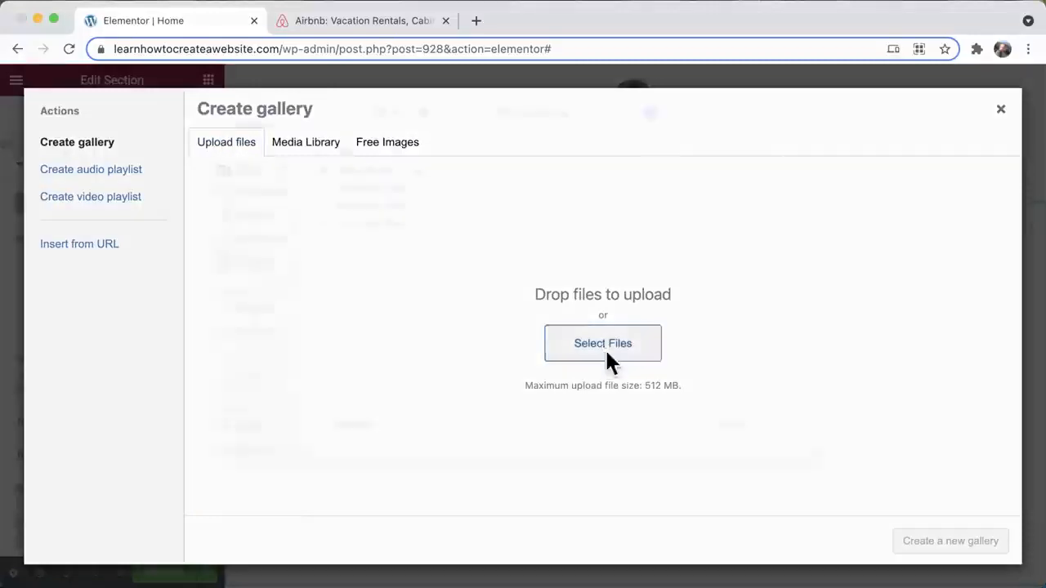
{"action": "left_click", "coordinate": [383, 213]}
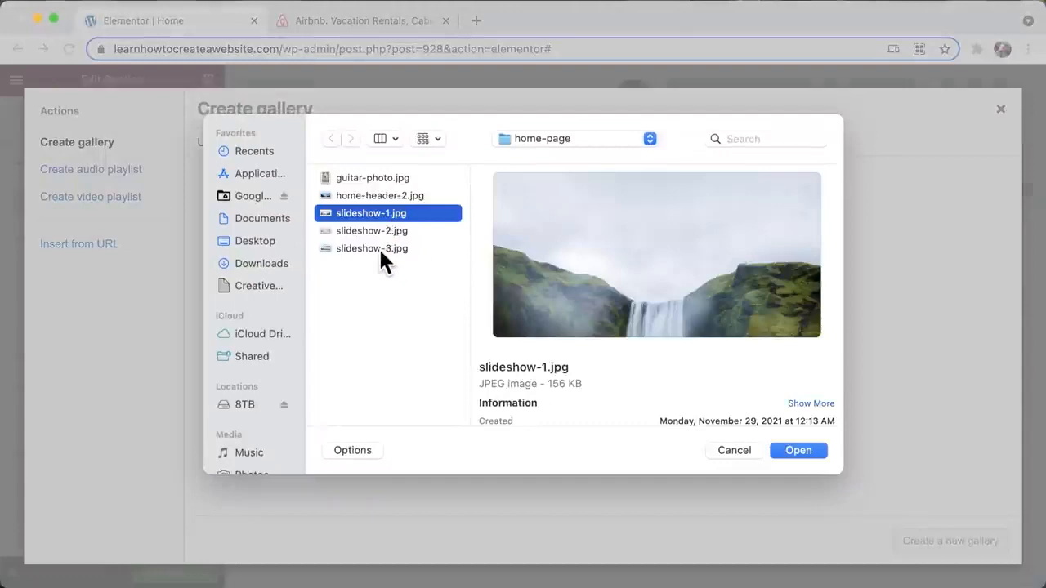
{"action": "left_click", "coordinate": [381, 249], "text": "shift"}
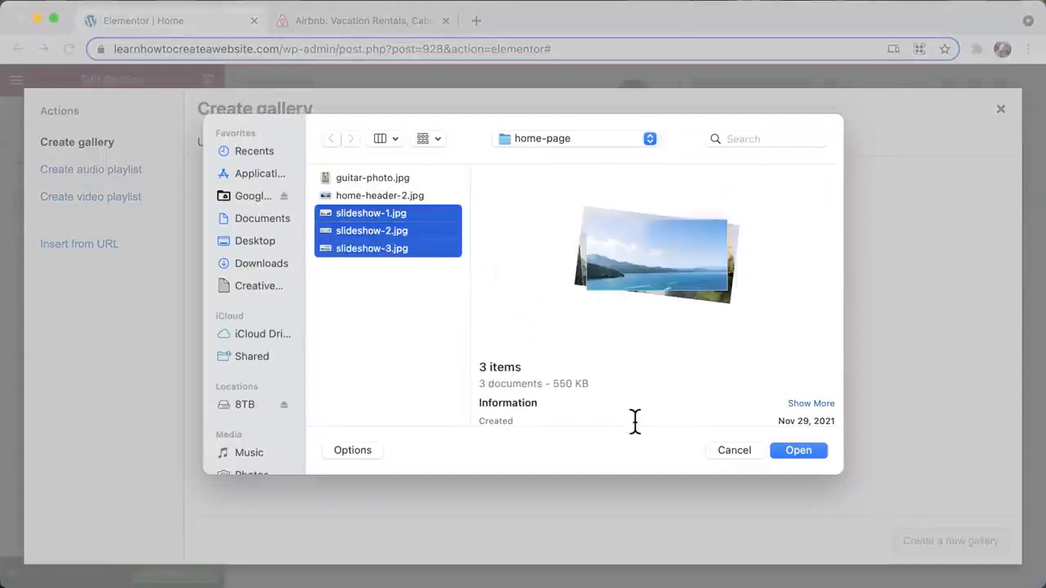
{"action": "left_click", "coordinate": [799, 451]}
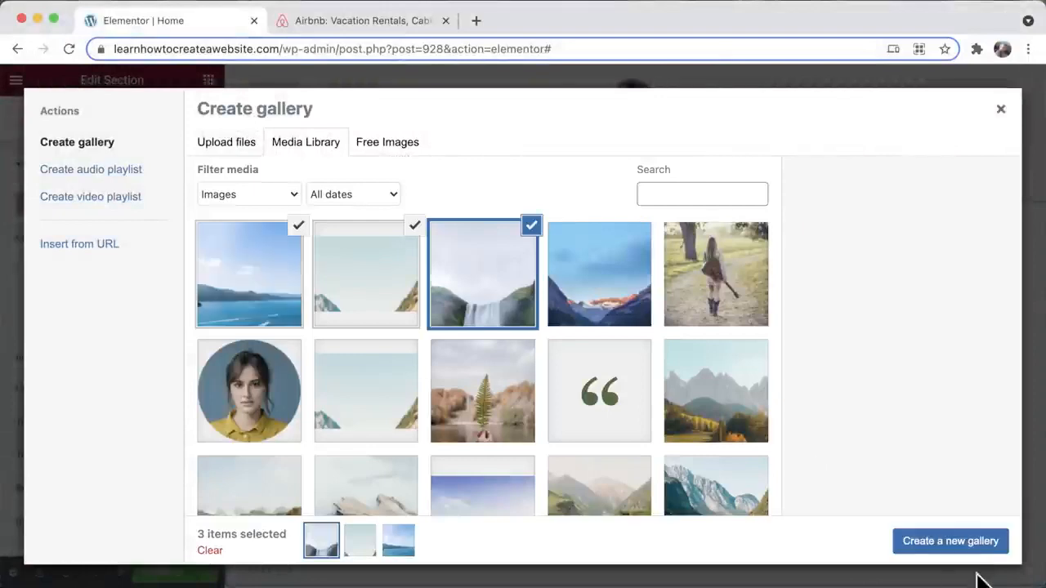
{"action": "left_click", "coordinate": [972, 543]}
{"action": "left_click", "coordinate": [971, 542]}
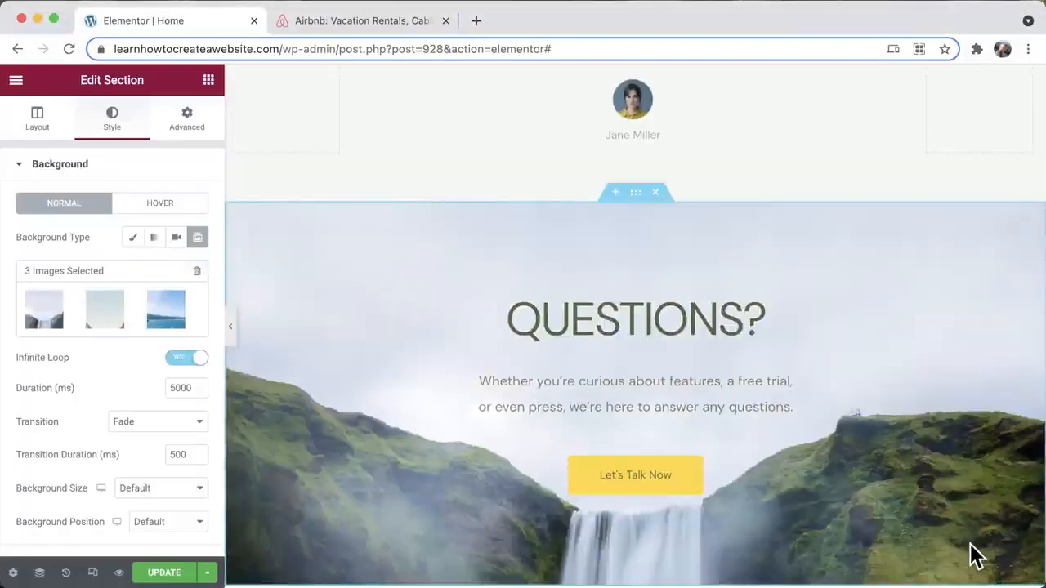
Step: Set the QUESTIONS? slideshow duration to 2000 ms and turn on the Ken Burns zoom-in effect
{"action": "scroll", "coordinate": [970, 545], "scroll_direction": "down", "scroll_amount": 1}
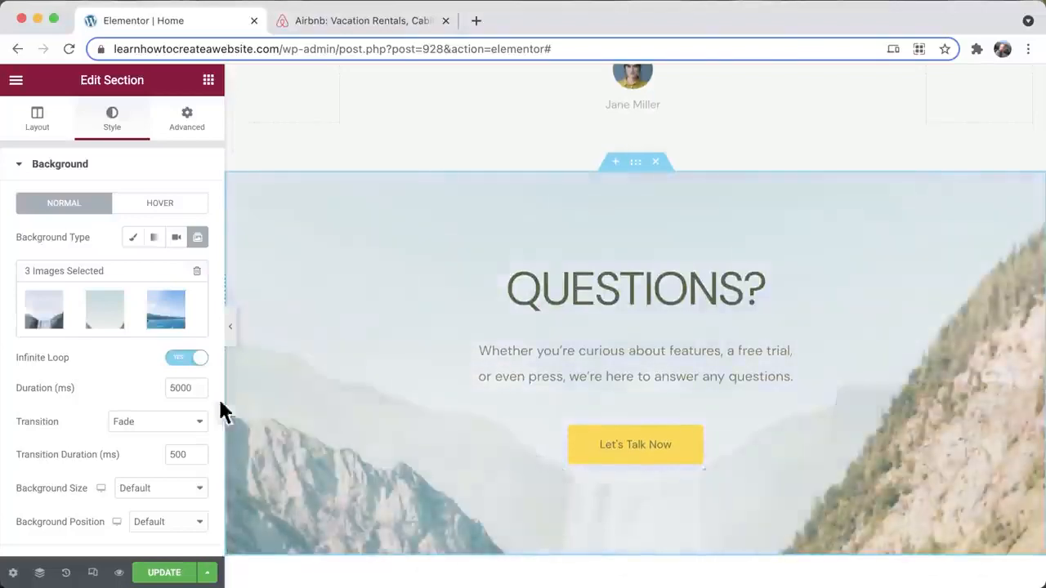
{"action": "double_click", "coordinate": [182, 388]}
{"action": "type", "text": "2000"}
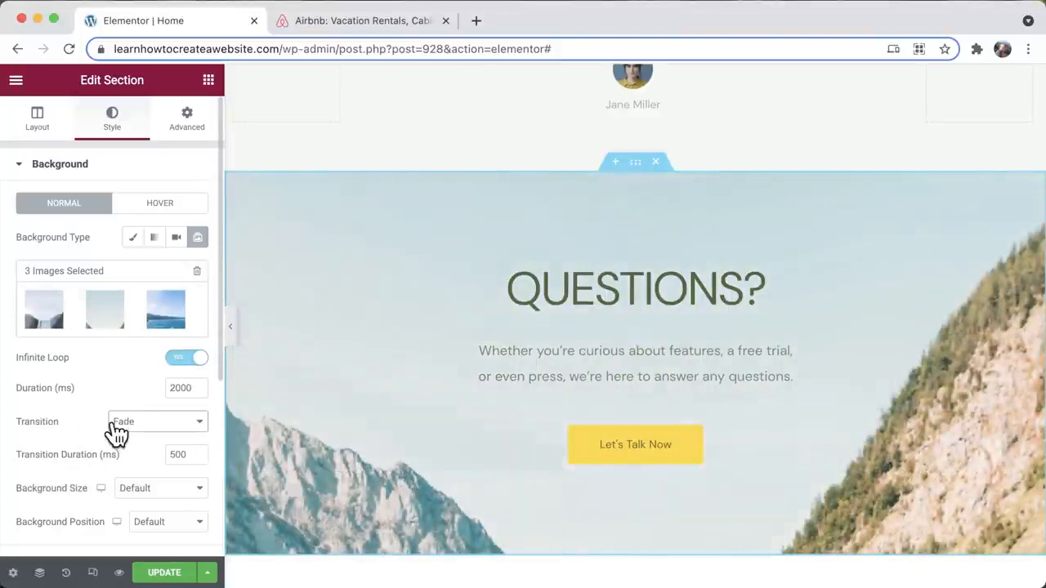
{"action": "scroll", "coordinate": [114, 427], "scroll_direction": "down", "scroll_amount": 3}
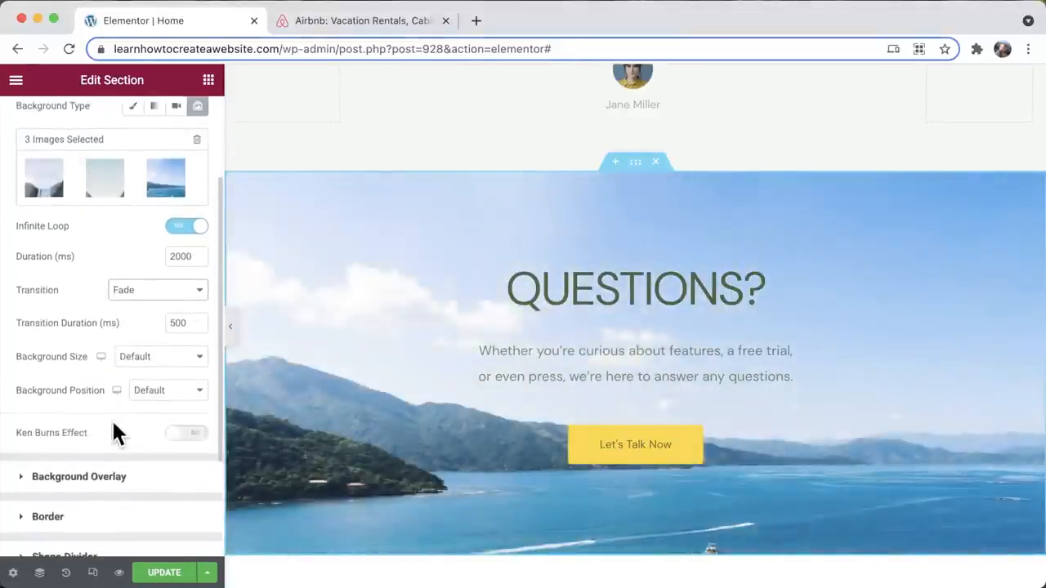
{"action": "left_click", "coordinate": [188, 440]}
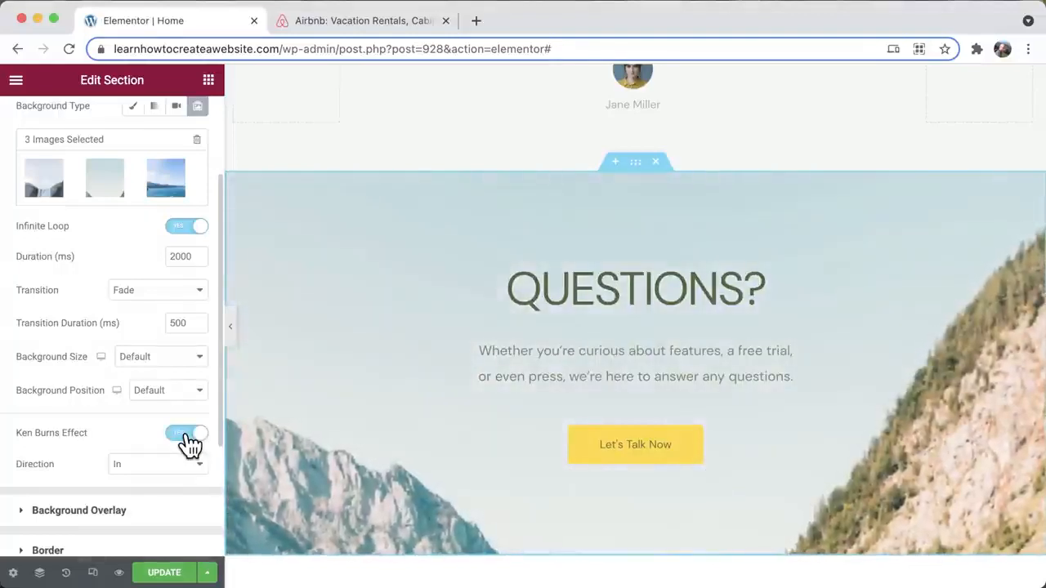
Step: Switch the QUESTIONS? section background back to Classic, showing the mountain image
{"action": "scroll", "coordinate": [145, 446], "scroll_direction": "up", "scroll_amount": 1}
{"action": "scroll", "coordinate": [145, 445], "scroll_direction": "up", "scroll_amount": 1}
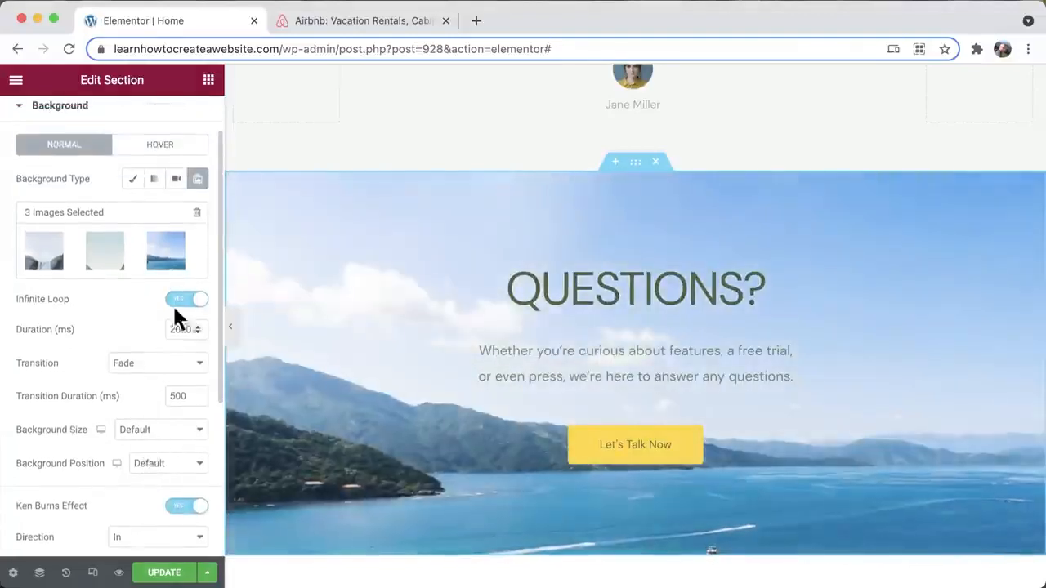
{"action": "left_click", "coordinate": [134, 186]}
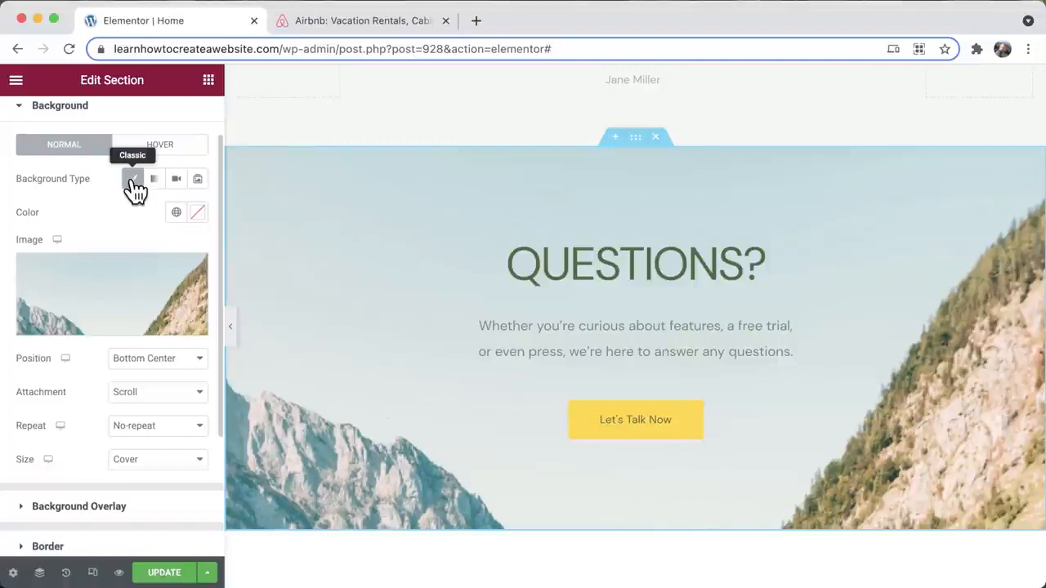
{"action": "scroll", "coordinate": [607, 245], "scroll_direction": "up", "scroll_amount": 10}
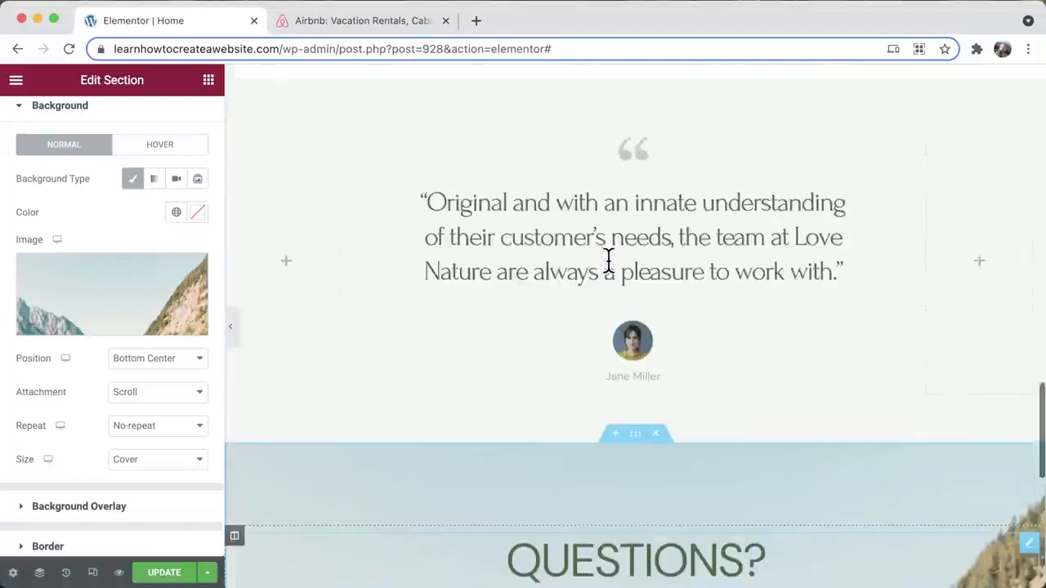
{"action": "scroll", "coordinate": [608, 260], "scroll_direction": "up", "scroll_amount": 10}
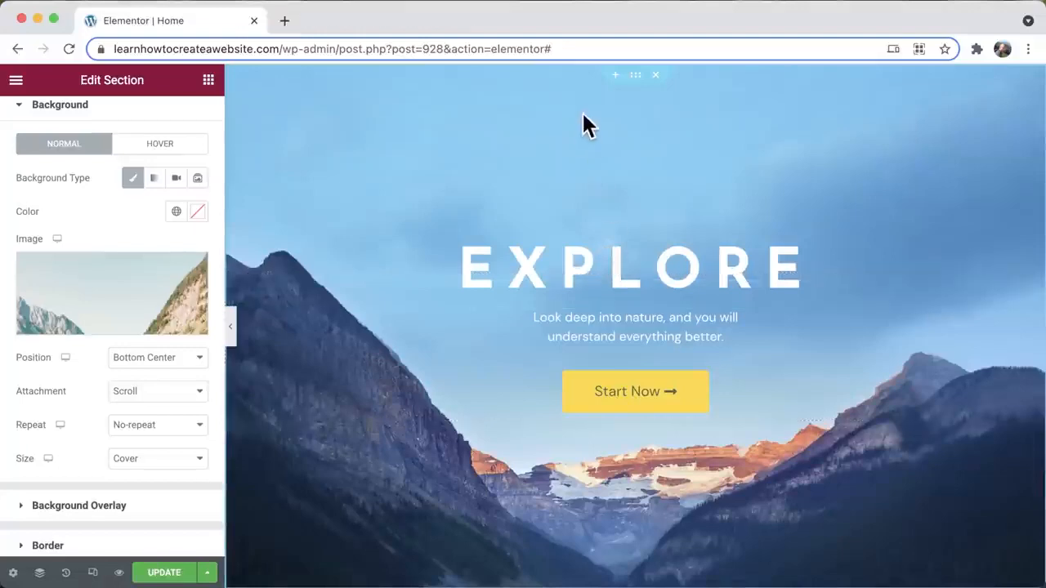
{"action": "scroll", "coordinate": [627, 458], "scroll_direction": "down", "scroll_amount": 3}
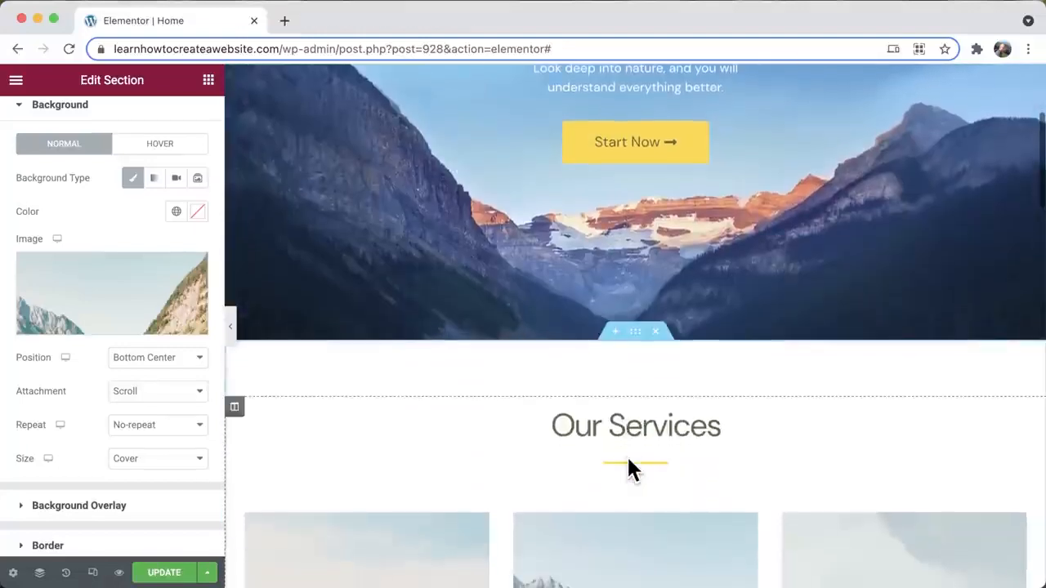
{"action": "scroll", "coordinate": [627, 457], "scroll_direction": "down", "scroll_amount": 3}
{"action": "scroll", "coordinate": [629, 470], "scroll_direction": "down", "scroll_amount": 3}
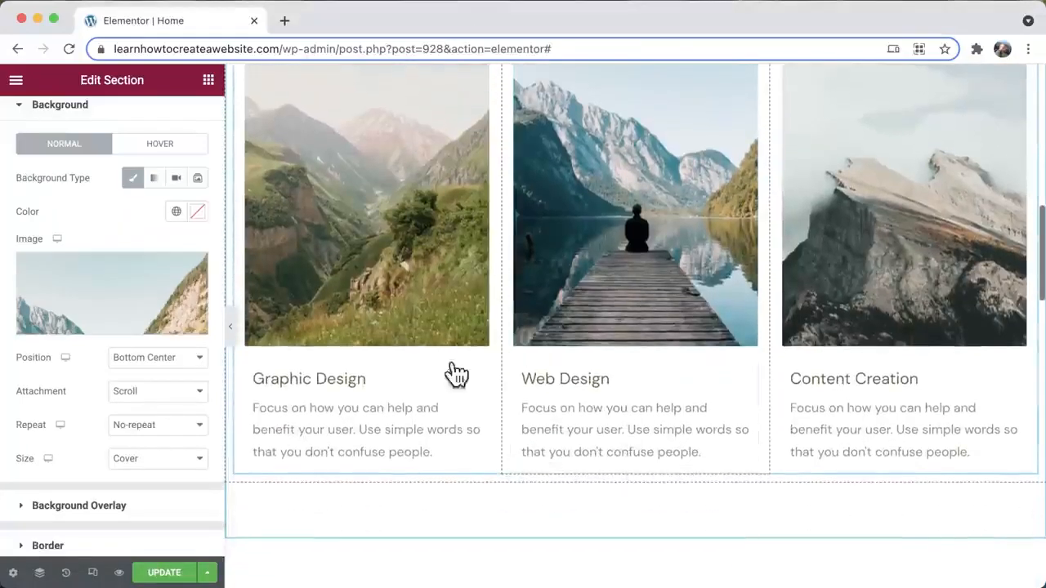
{"action": "scroll", "coordinate": [848, 355], "scroll_direction": "down", "scroll_amount": 5}
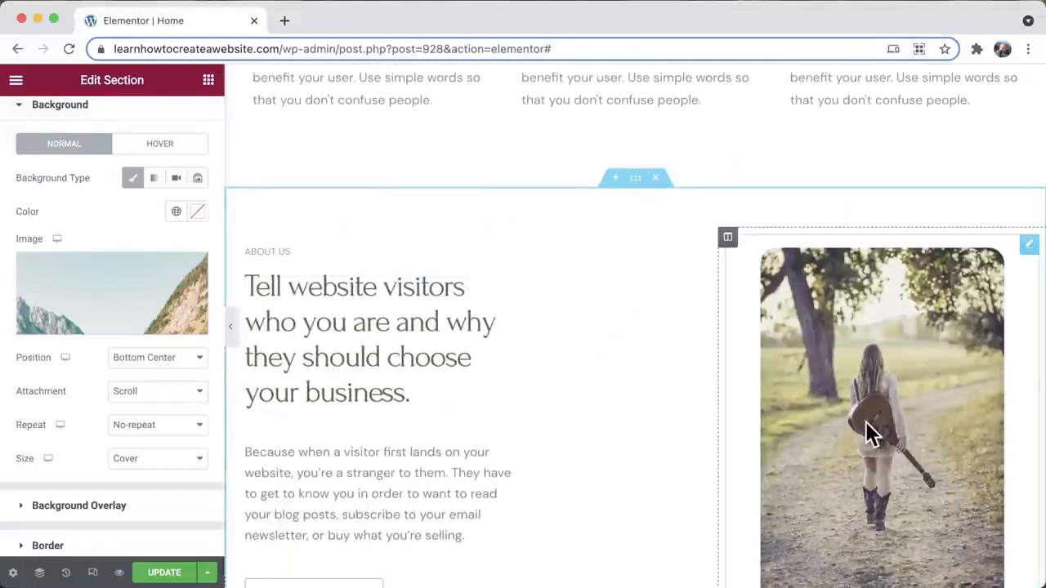
{"action": "scroll", "coordinate": [869, 433], "scroll_direction": "down", "scroll_amount": 4}
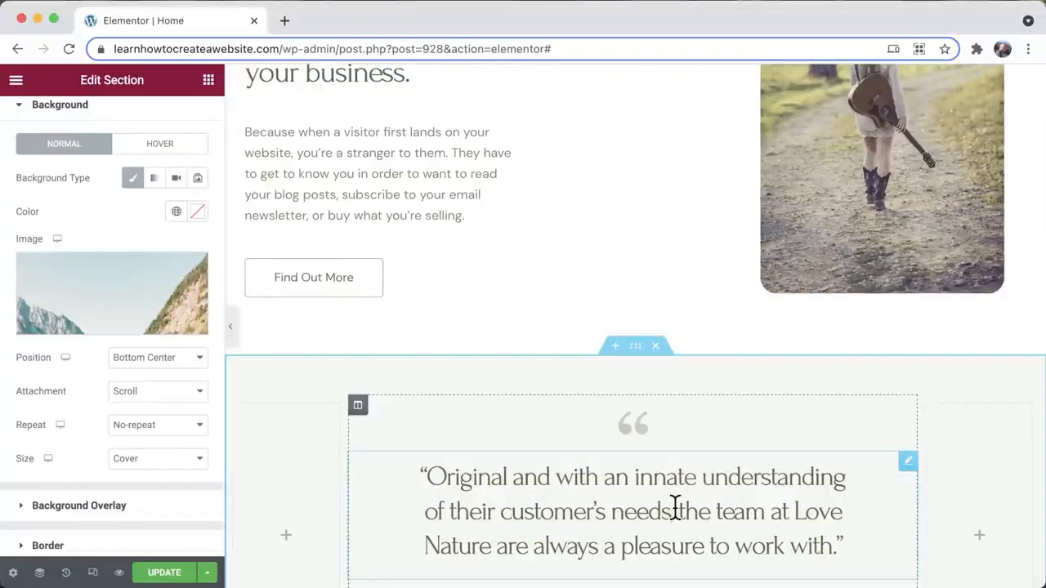
{"action": "left_click", "coordinate": [339, 292]}
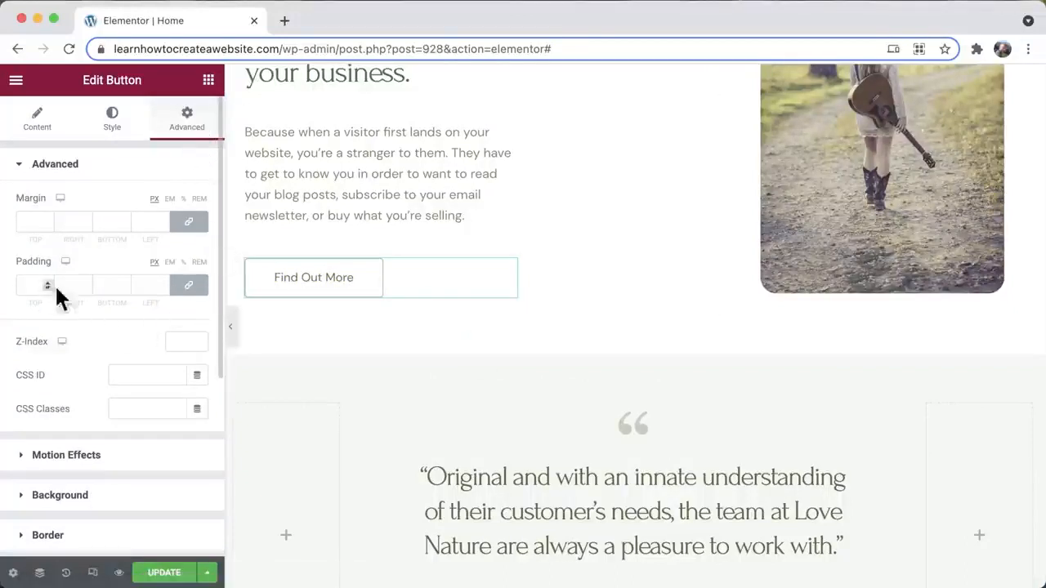
{"action": "left_click", "coordinate": [188, 288]}
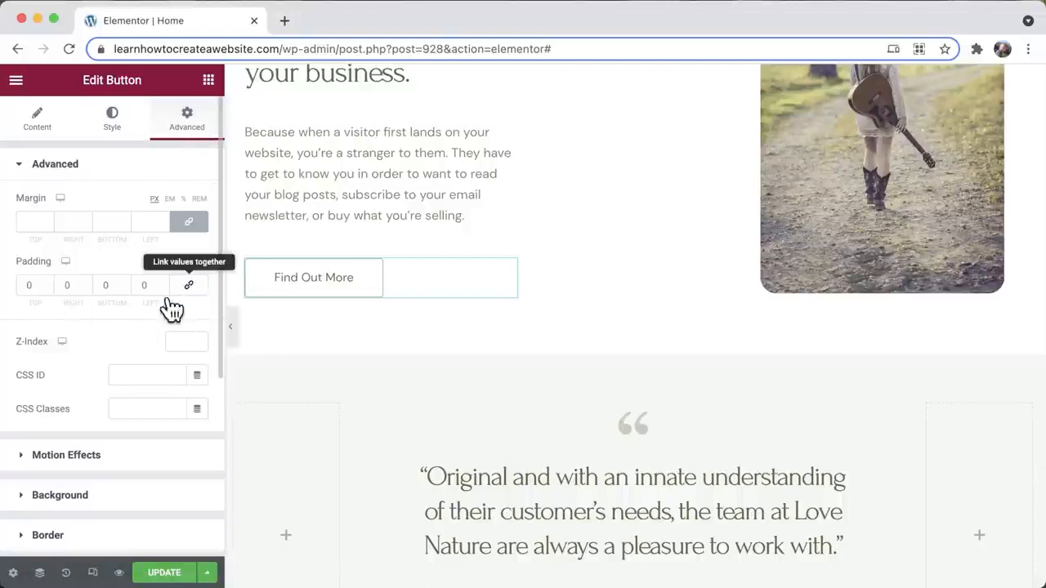
{"action": "left_click", "coordinate": [25, 286]}
{"action": "type", "text": "100"}
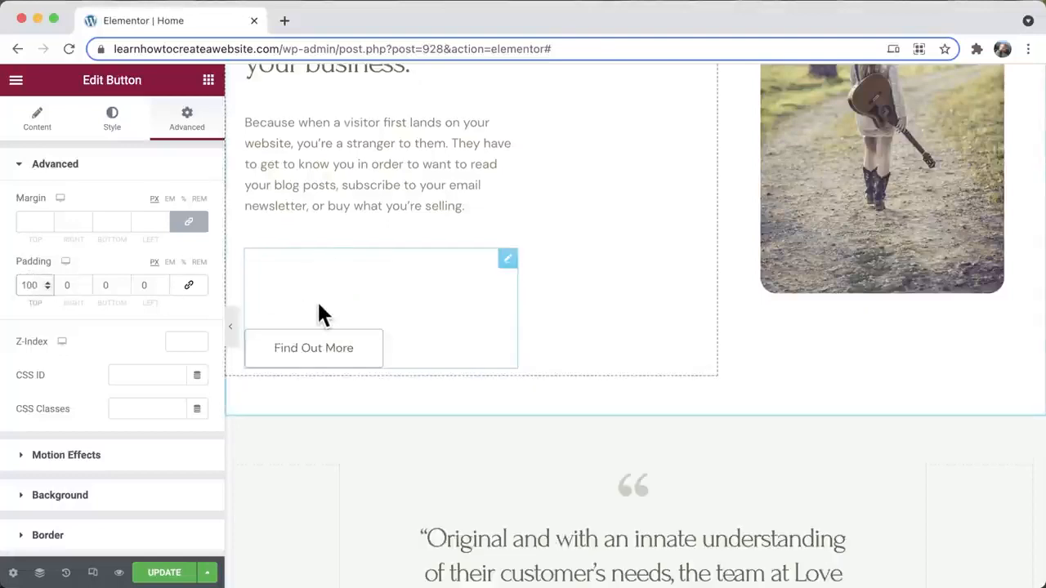
{"action": "left_click", "coordinate": [143, 286]}
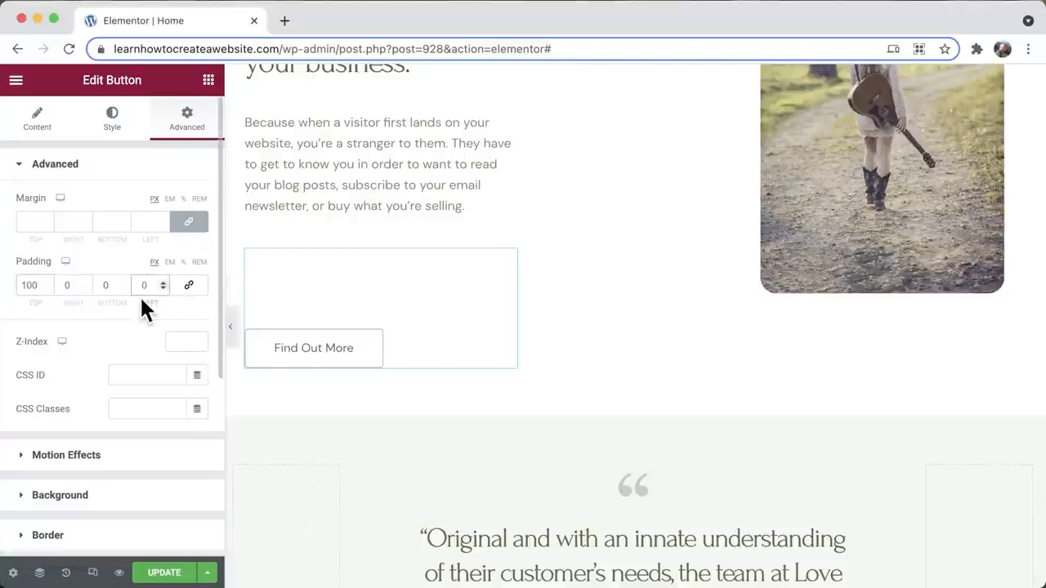
{"action": "type", "text": "50"}
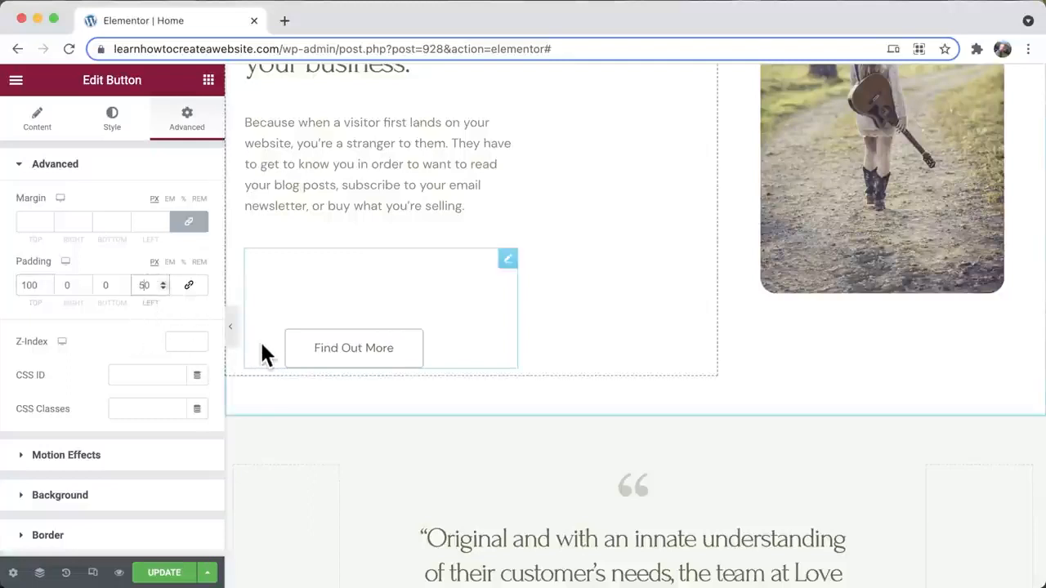
{"action": "key", "text": "BackSpace"}
{"action": "key", "text": "BackSpace"}
{"action": "type", "text": "90"}
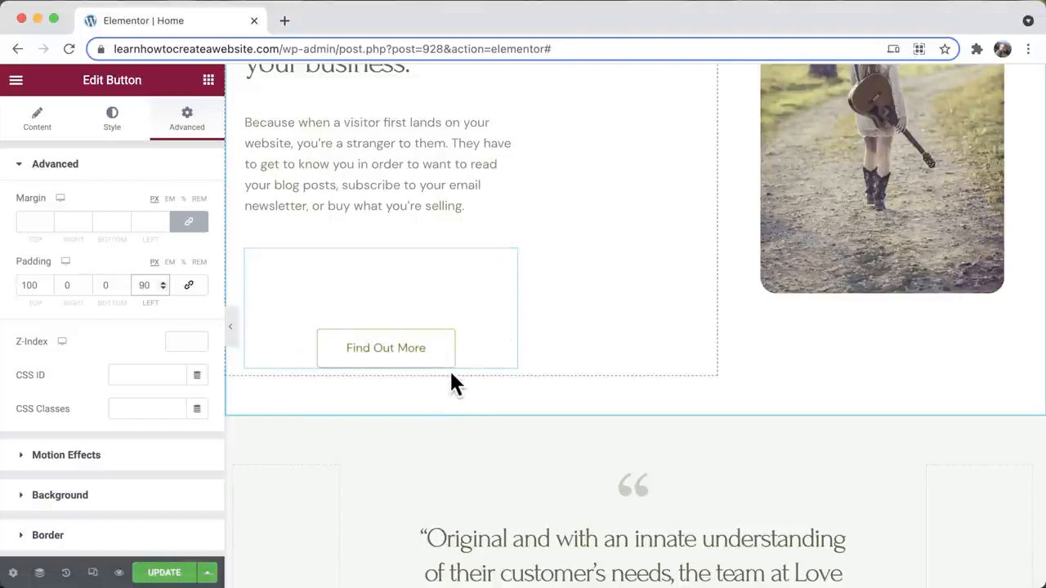
{"action": "key", "text": "BackSpace"}
{"action": "key", "text": "BackSpace"}
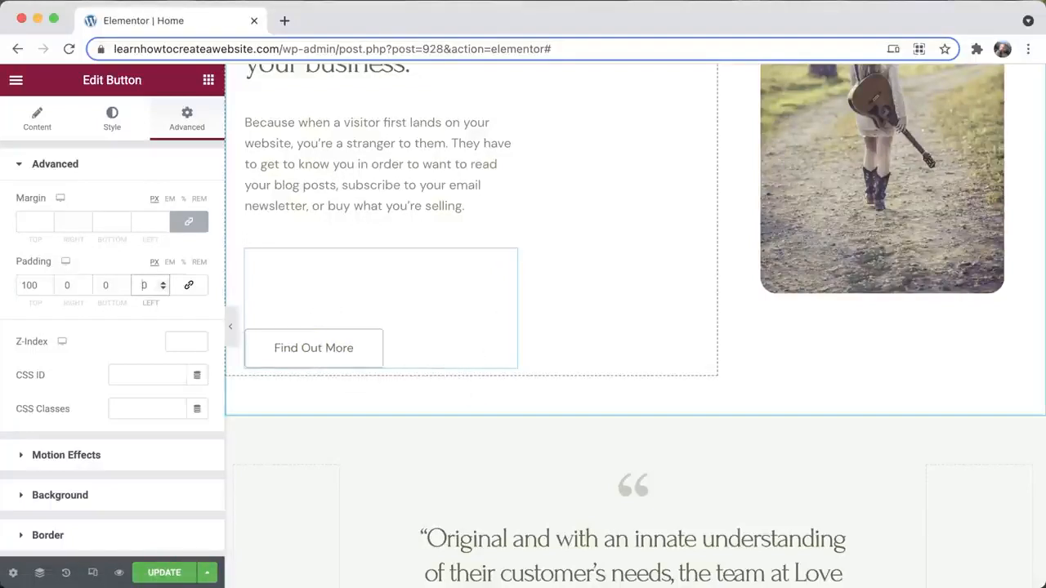
{"action": "double_click", "coordinate": [27, 284]}
{"action": "type", "text": "0"}
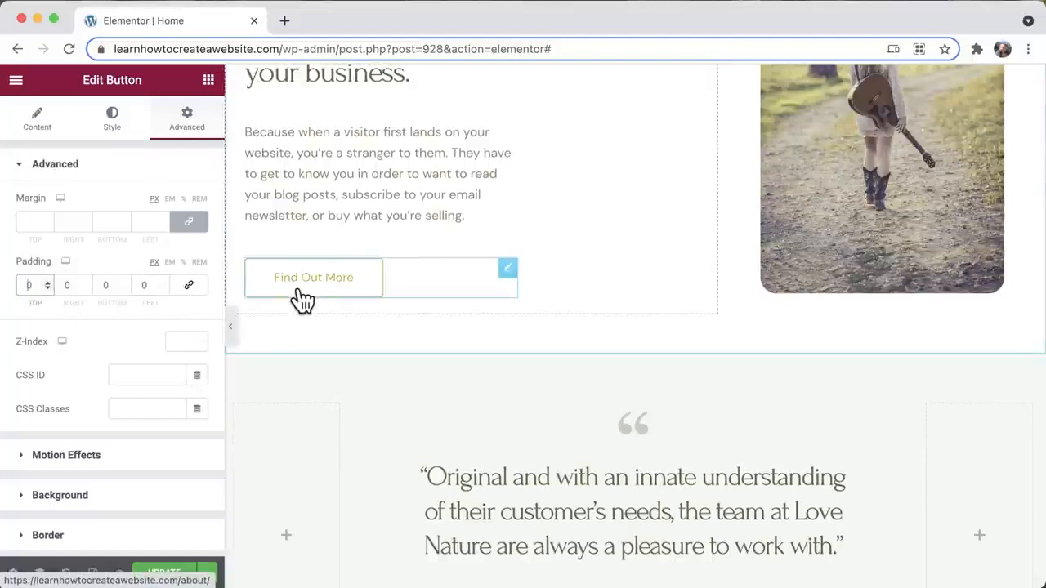
{"action": "left_click", "coordinate": [351, 163]}
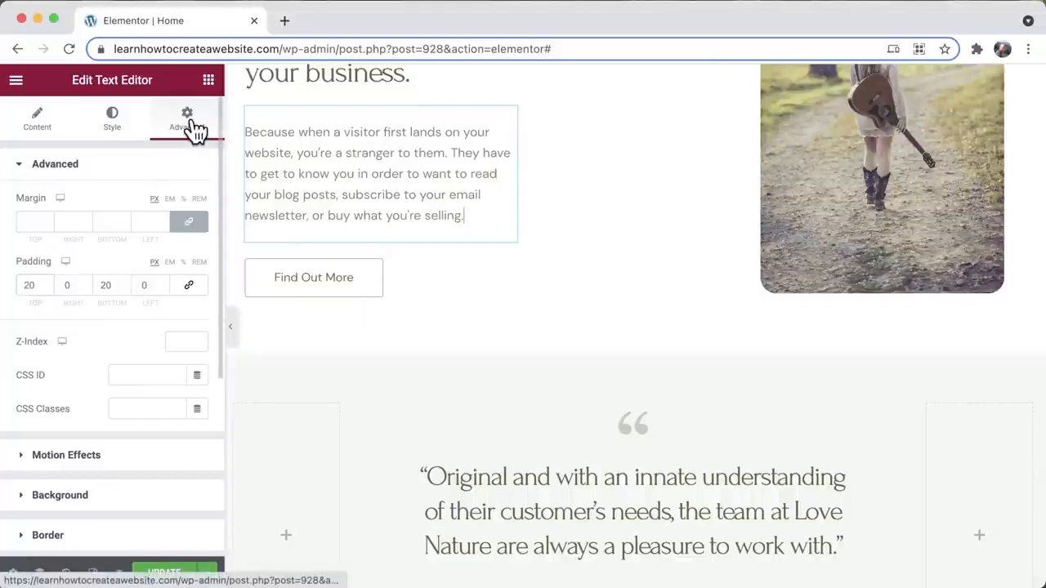
{"action": "left_click", "coordinate": [26, 280]}
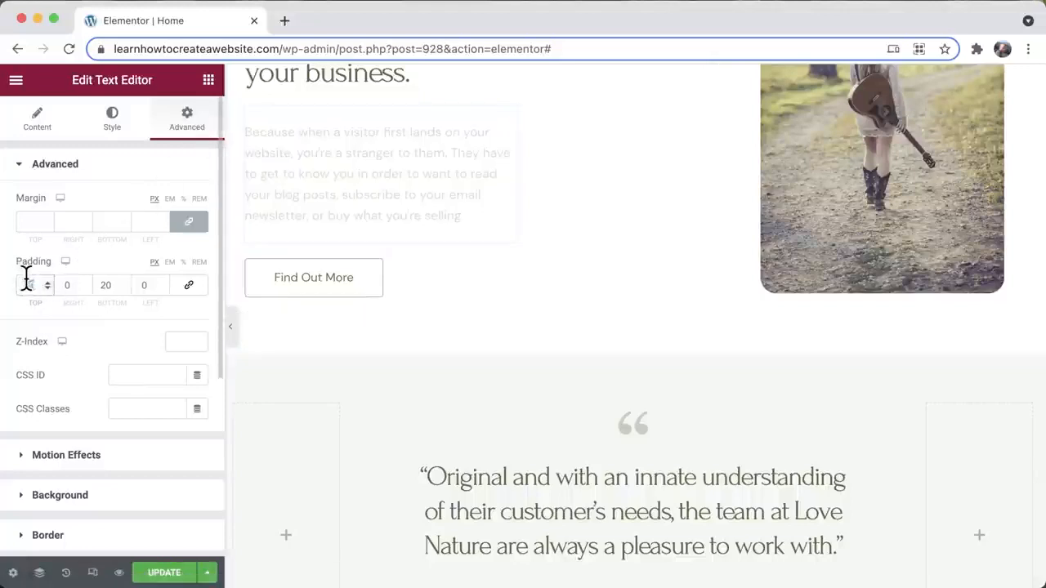
{"action": "double_click", "coordinate": [105, 285]}
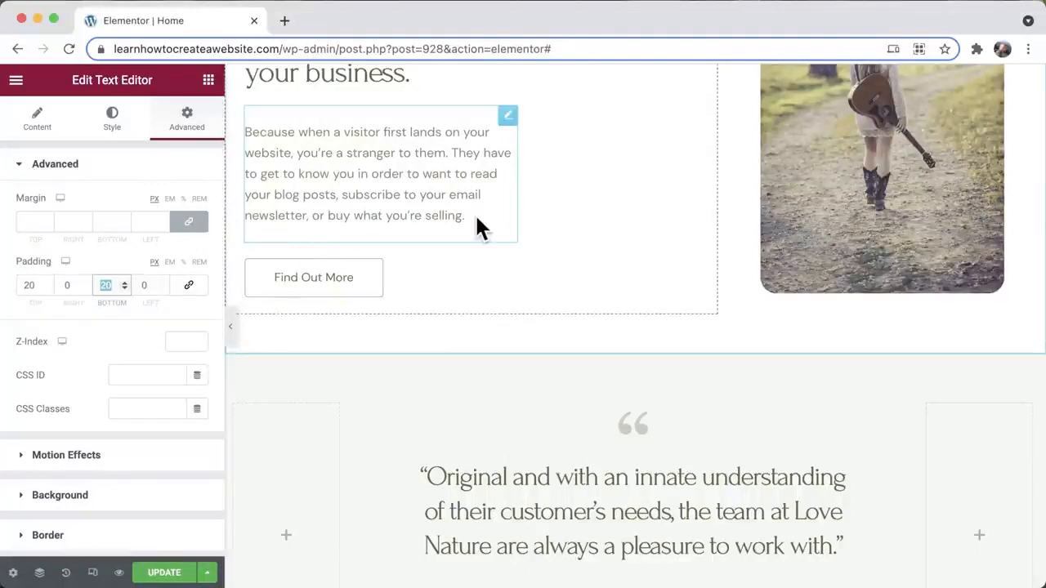
{"action": "scroll", "coordinate": [479, 227], "scroll_direction": "up", "scroll_amount": 3}
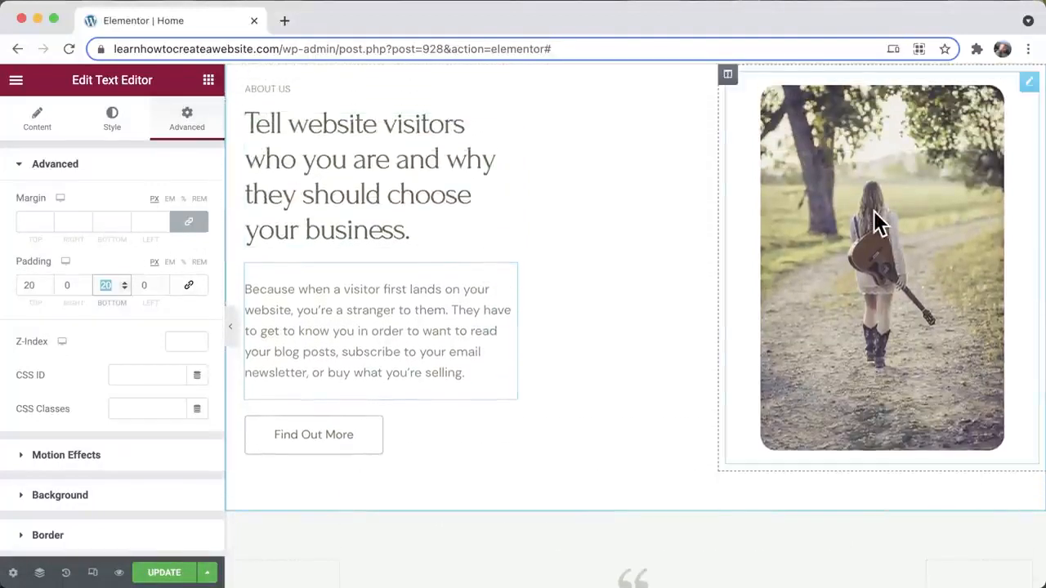
{"action": "left_click", "coordinate": [873, 224]}
{"action": "left_click", "coordinate": [186, 129]}
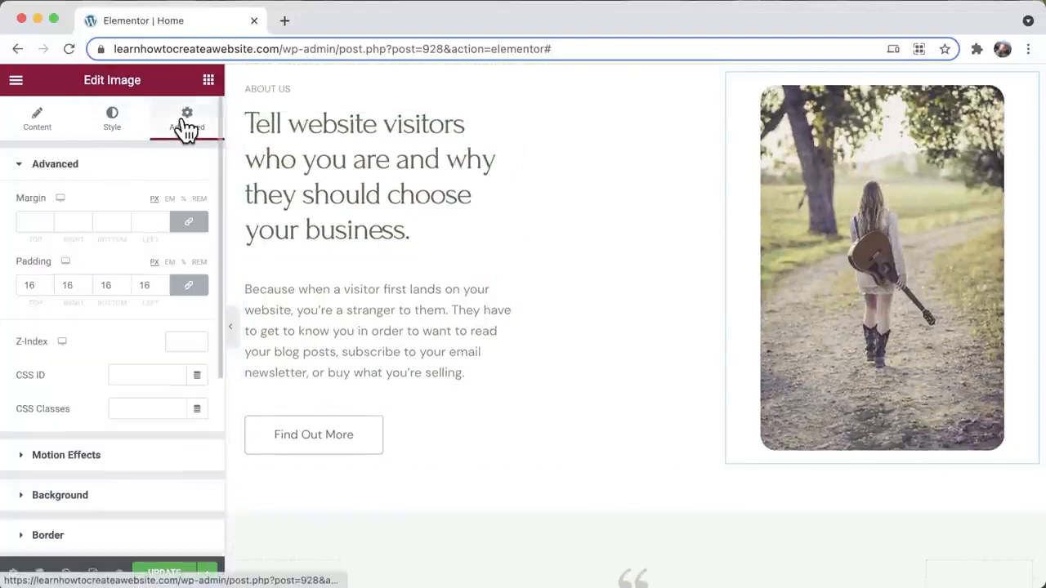
{"action": "double_click", "coordinate": [27, 285]}
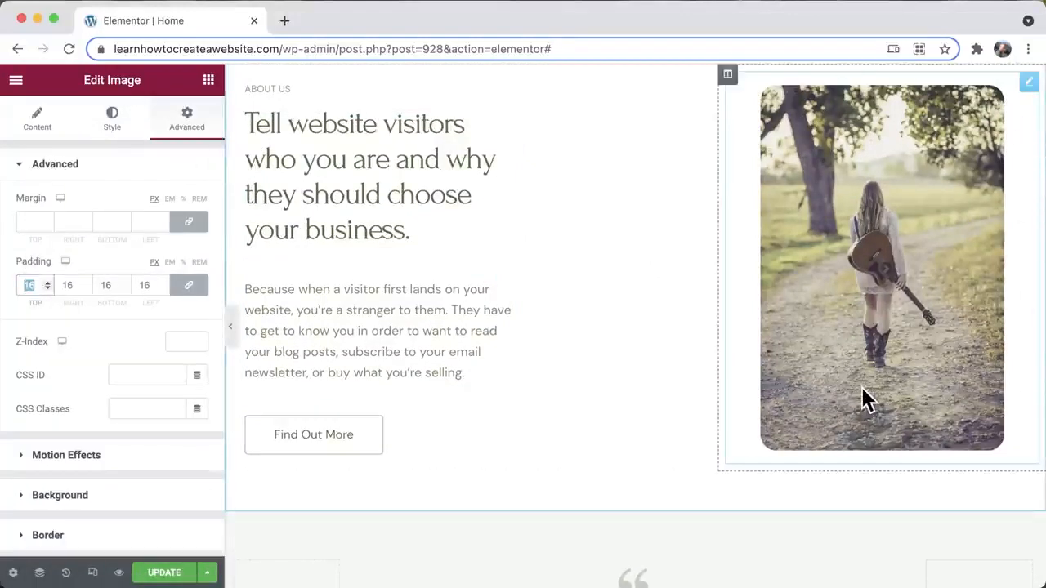
{"action": "scroll", "coordinate": [392, 175], "scroll_direction": "up", "scroll_amount": 1}
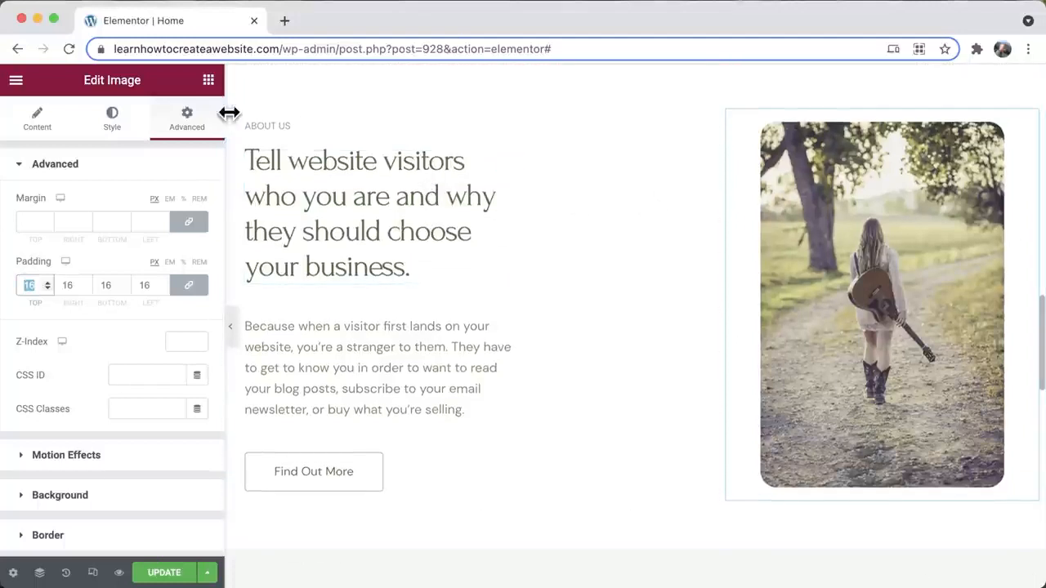
{"action": "left_click", "coordinate": [234, 114]}
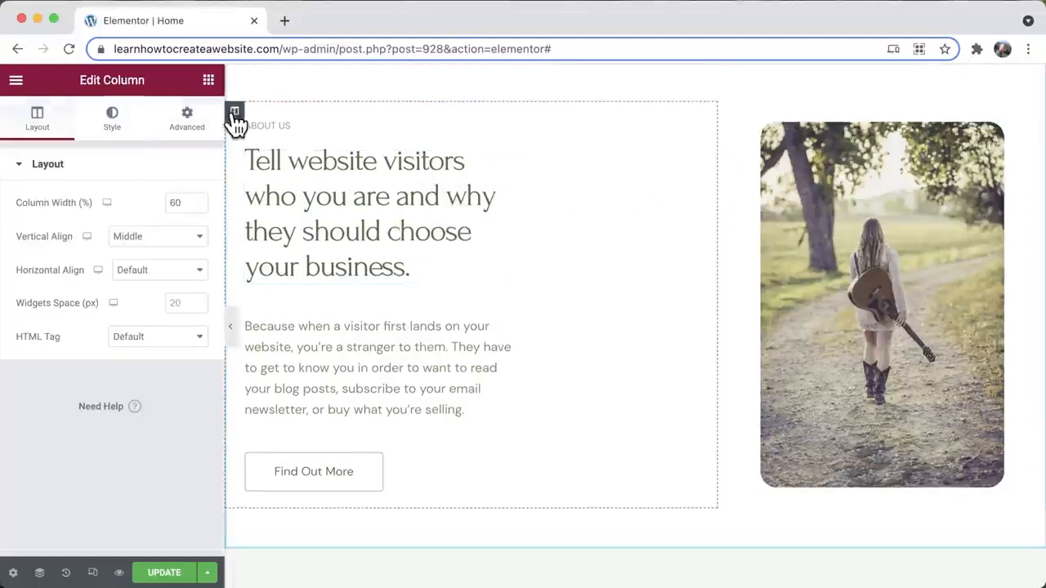
{"action": "left_click", "coordinate": [187, 124]}
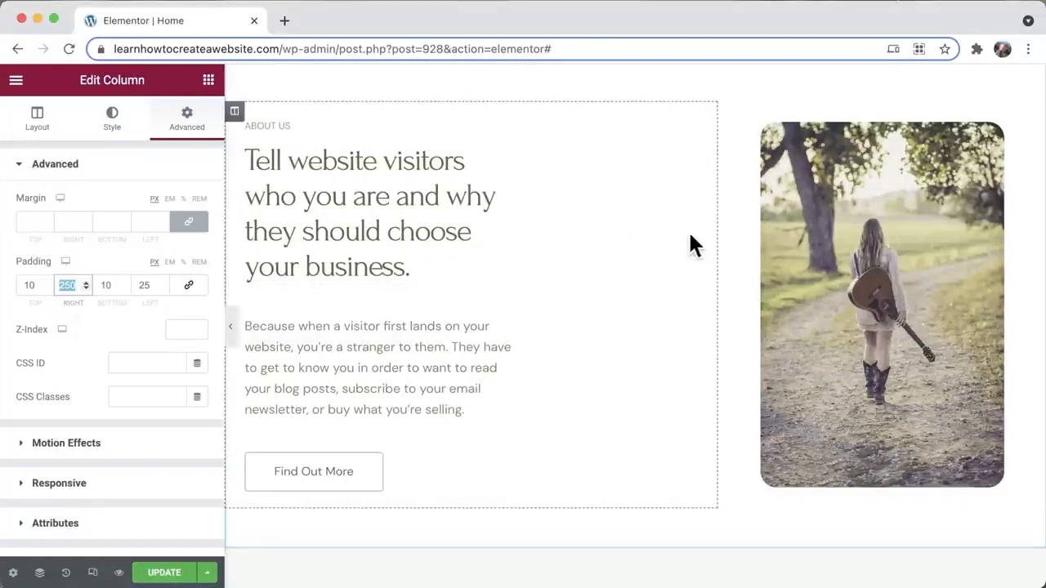
{"action": "type", "text": "0"}
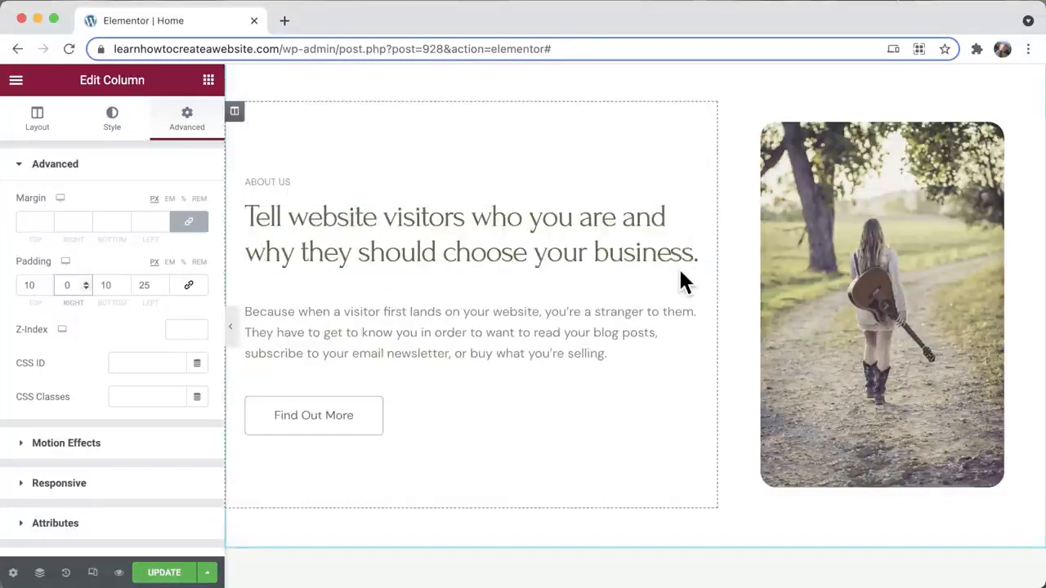
{"action": "key", "text": "ctrl+z"}
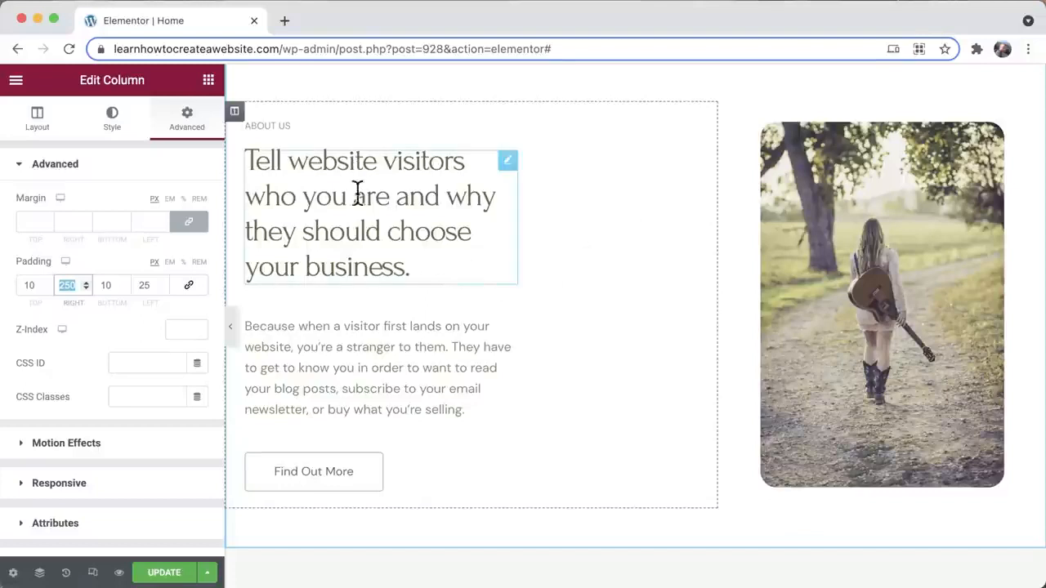
{"action": "scroll", "coordinate": [379, 177], "scroll_direction": "up", "scroll_amount": 1}
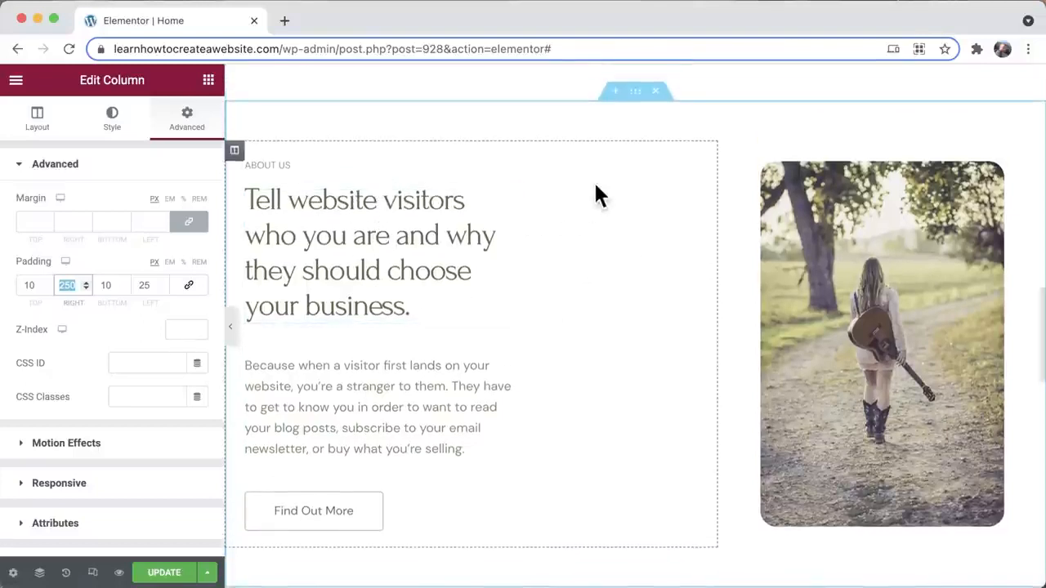
Step: Select the About Us section and view its padding: 50 top, 0 right, 50 bottom, 0 left
{"action": "left_click", "coordinate": [635, 93]}
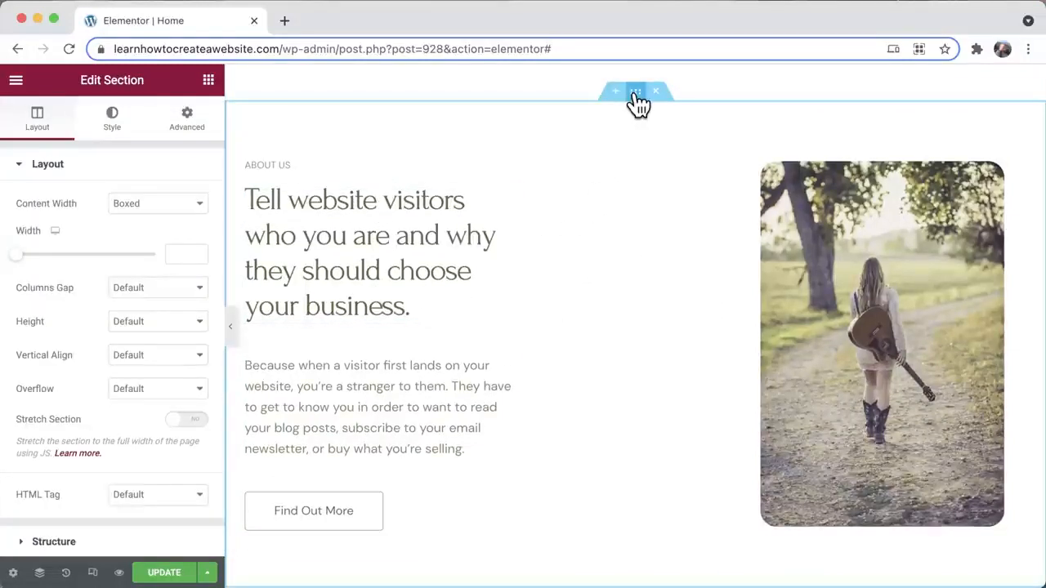
{"action": "left_click", "coordinate": [186, 123]}
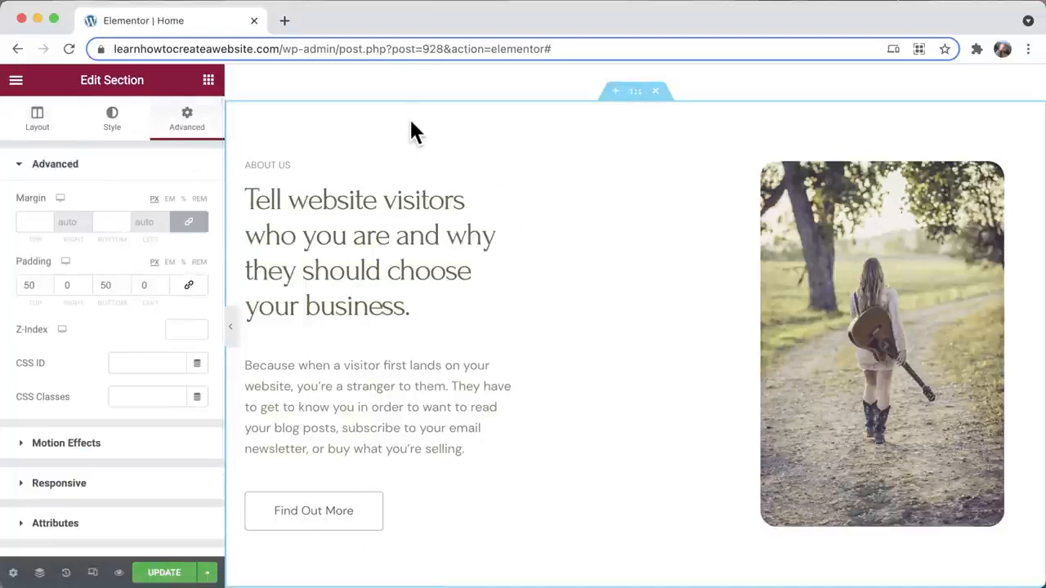
{"action": "scroll", "coordinate": [451, 327], "scroll_direction": "down", "scroll_amount": 2}
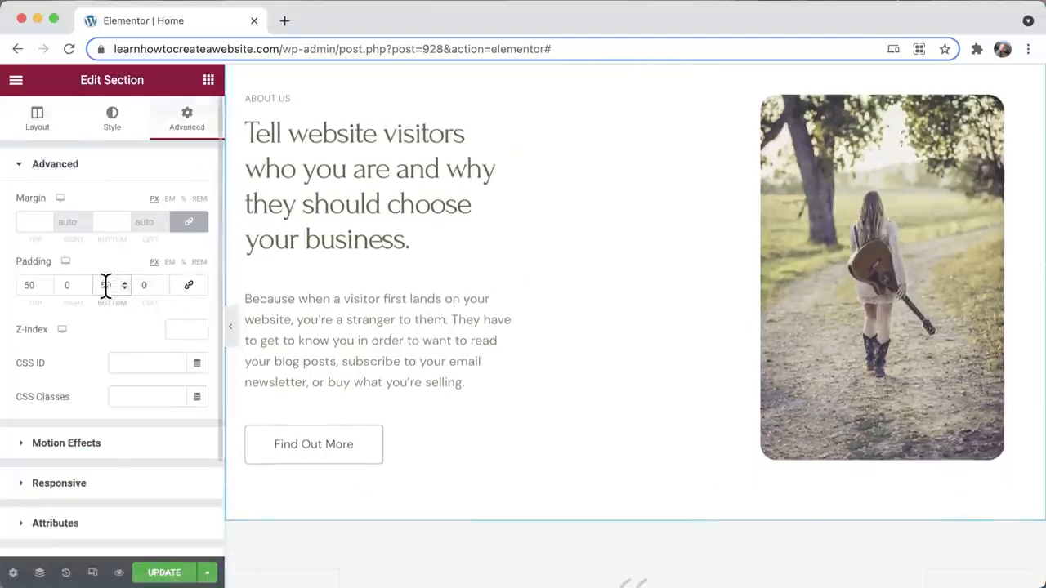
{"action": "double_click", "coordinate": [105, 285]}
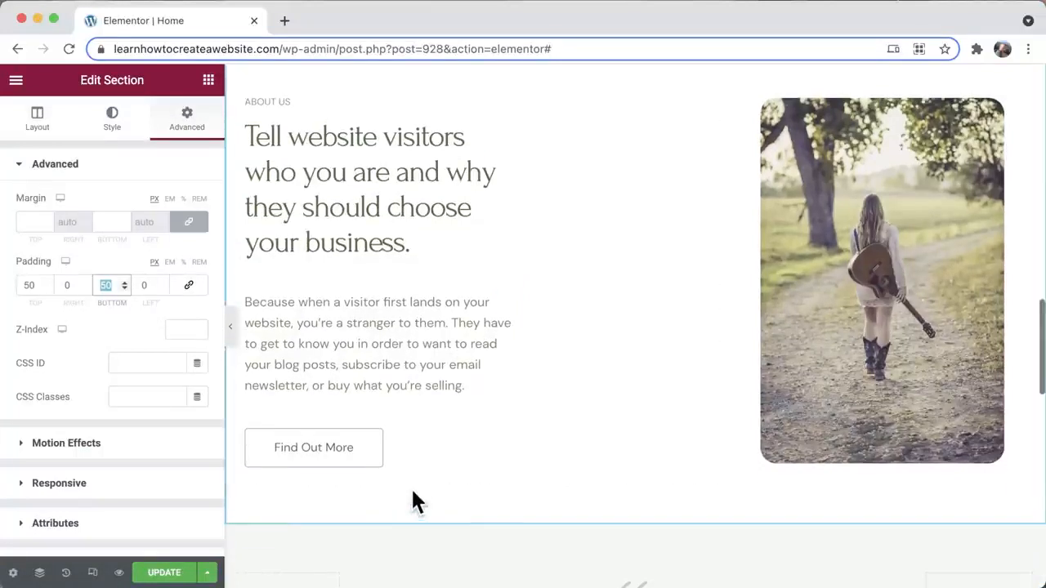
{"action": "scroll", "coordinate": [411, 502], "scroll_direction": "up", "scroll_amount": 1}
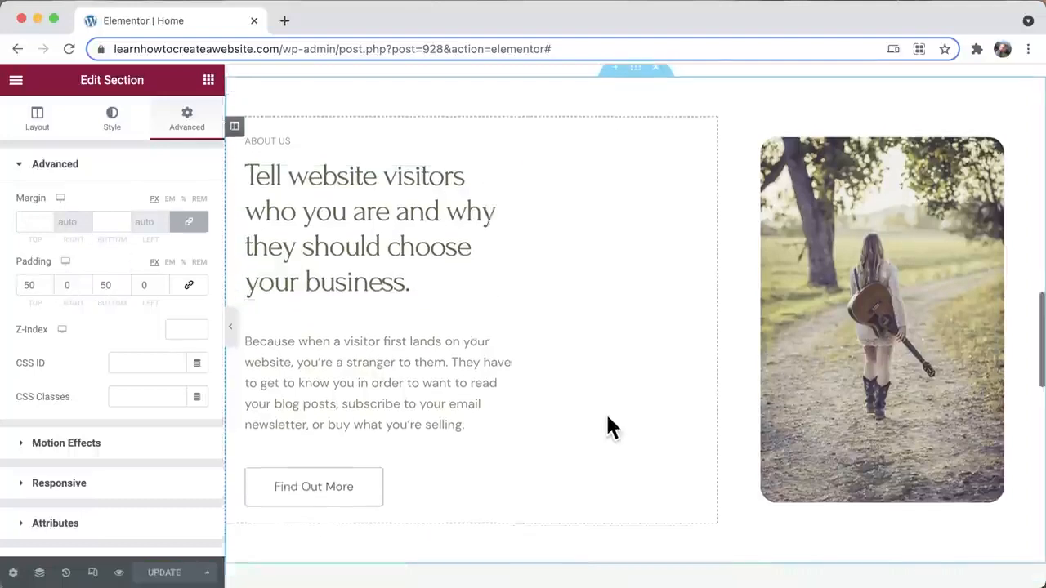
{"action": "scroll", "coordinate": [605, 412], "scroll_direction": "down", "scroll_amount": 5}
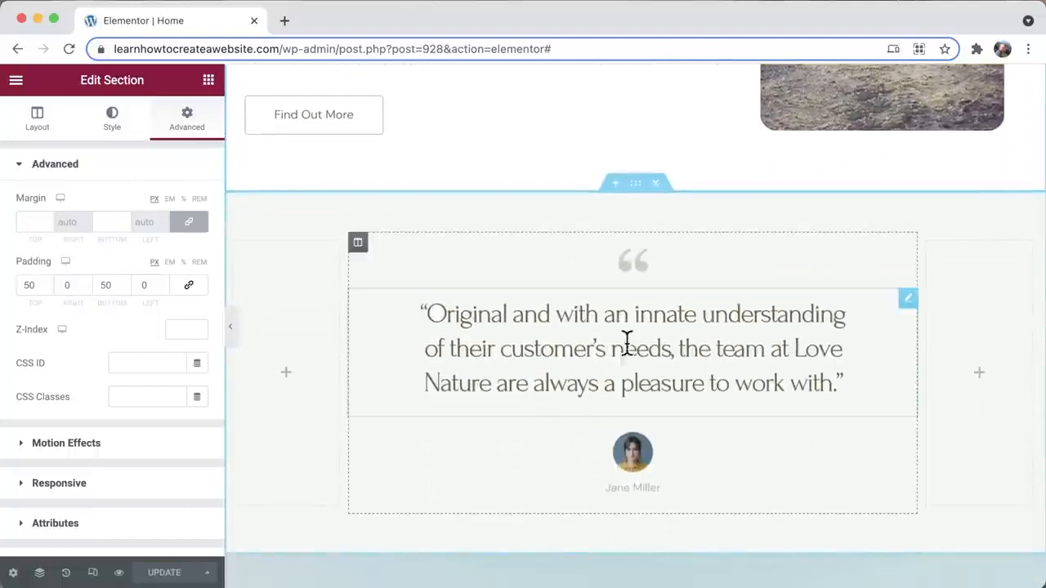
Step: Try 150 px of extra top spacing on the testimonial section, with the margin values unlinked
{"action": "scroll", "coordinate": [634, 188], "scroll_direction": "down", "scroll_amount": 1}
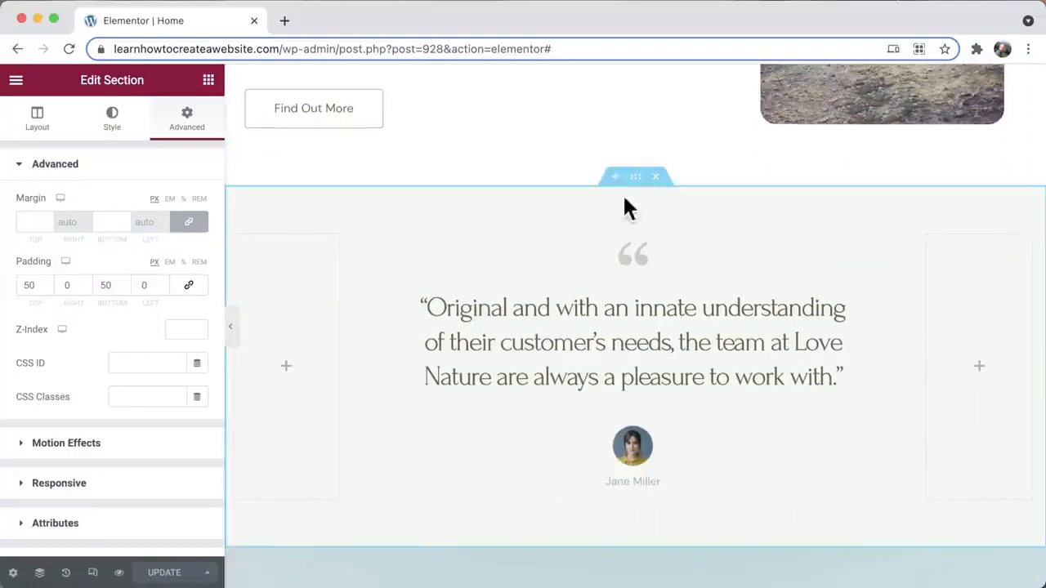
{"action": "double_click", "coordinate": [27, 285]}
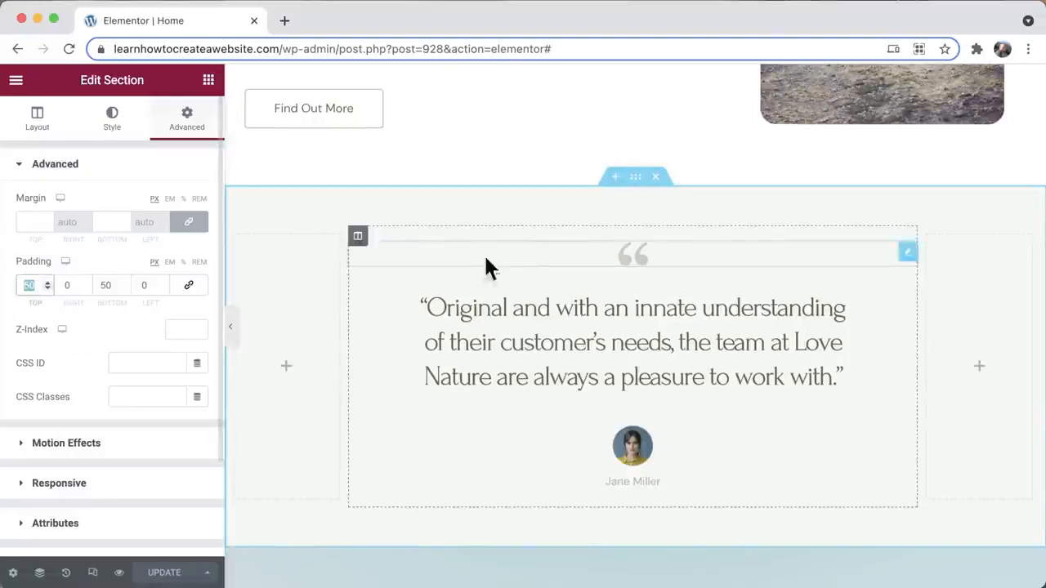
{"action": "double_click", "coordinate": [106, 285]}
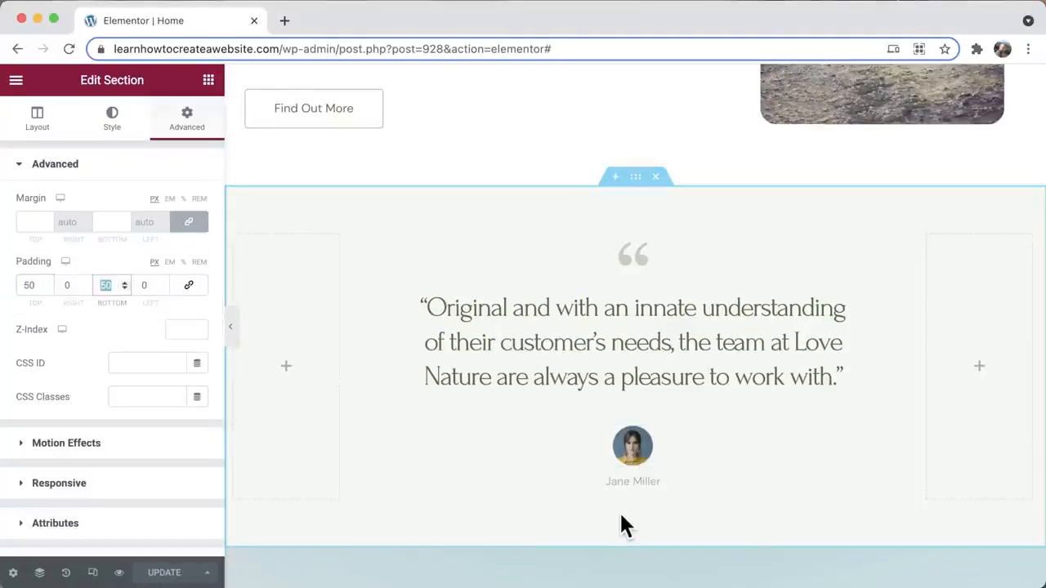
{"action": "left_click", "coordinate": [27, 284]}
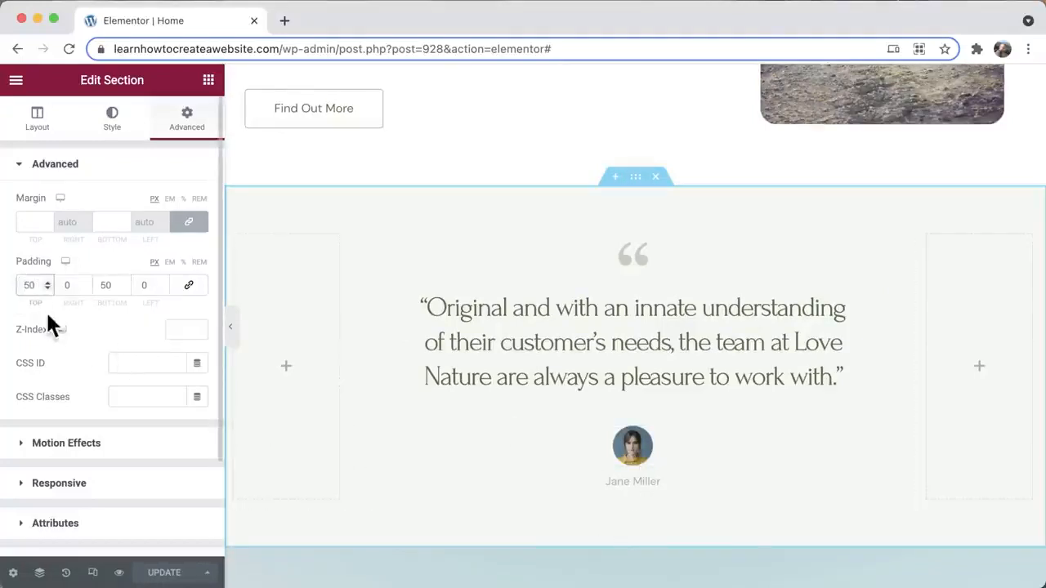
{"action": "type", "text": "1"}
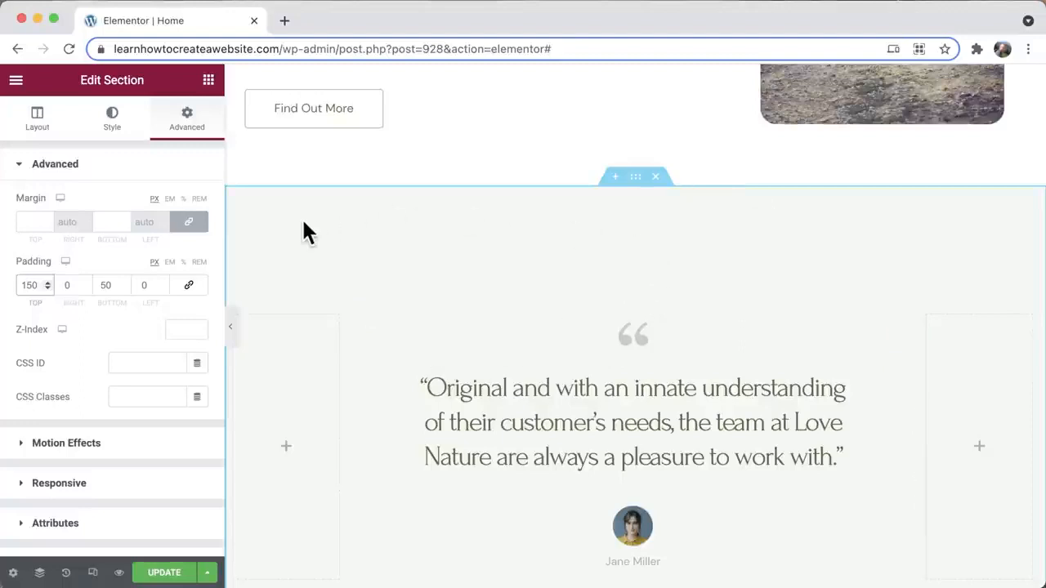
{"action": "left_click", "coordinate": [193, 227]}
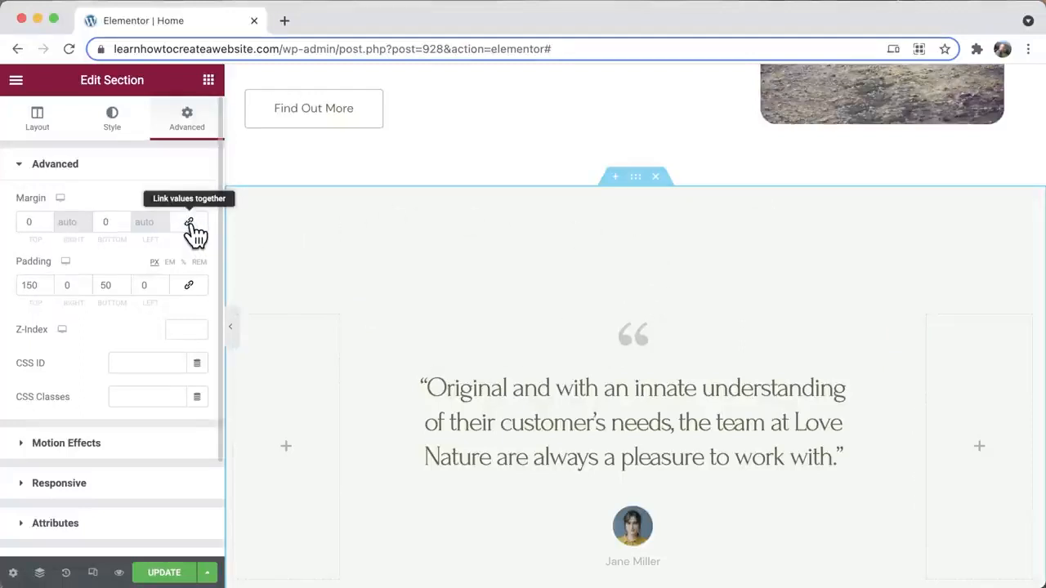
{"action": "type", "text": "150"}
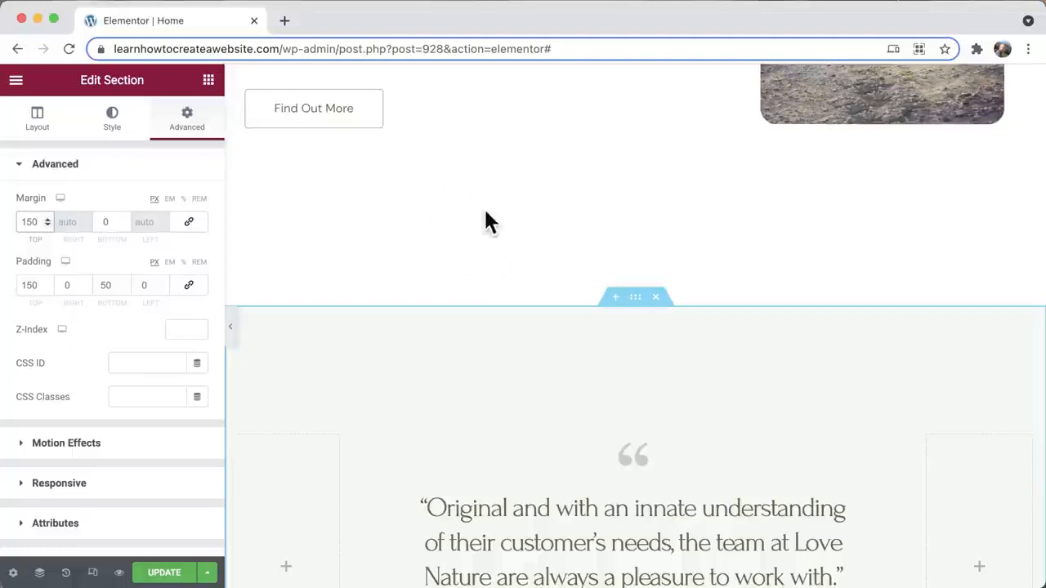
Step: Undo the extra spacing, restoring 0 top margin and 50 px top and bottom padding
{"action": "scroll", "coordinate": [477, 220], "scroll_direction": "up", "scroll_amount": 1}
{"action": "scroll", "coordinate": [470, 227], "scroll_direction": "down", "scroll_amount": 3}
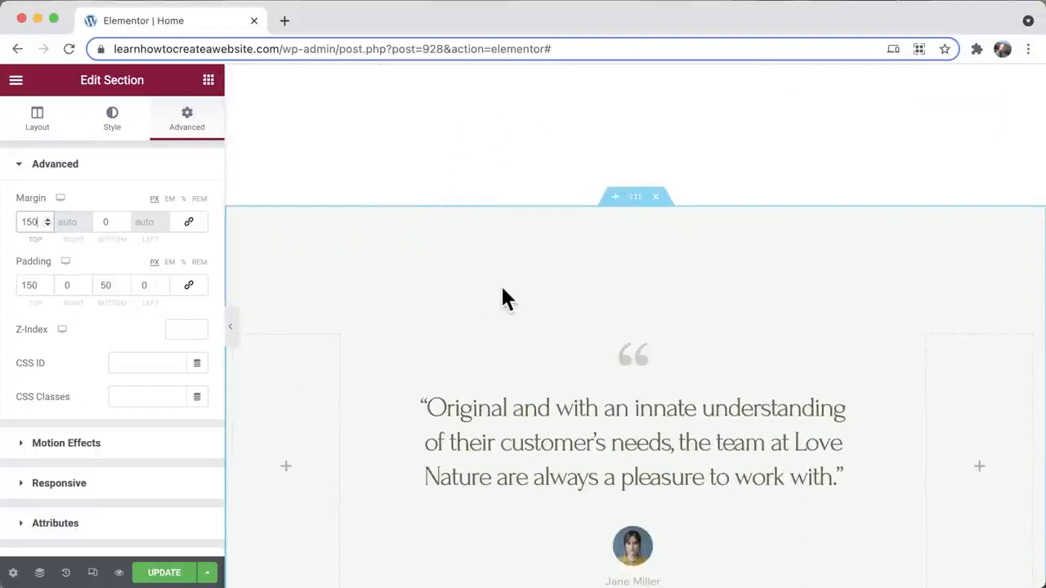
{"action": "scroll", "coordinate": [515, 294], "scroll_direction": "down", "scroll_amount": 3}
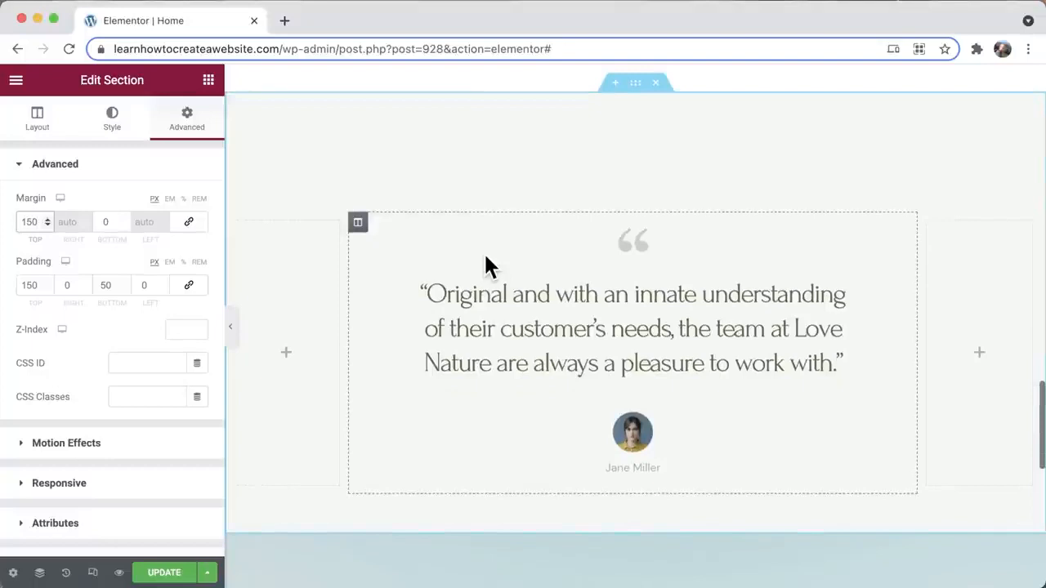
{"action": "key", "text": "super+z"}
{"action": "key", "text": "super+z"}
{"action": "key", "text": "super+z"}
{"action": "key", "text": "super+z"}
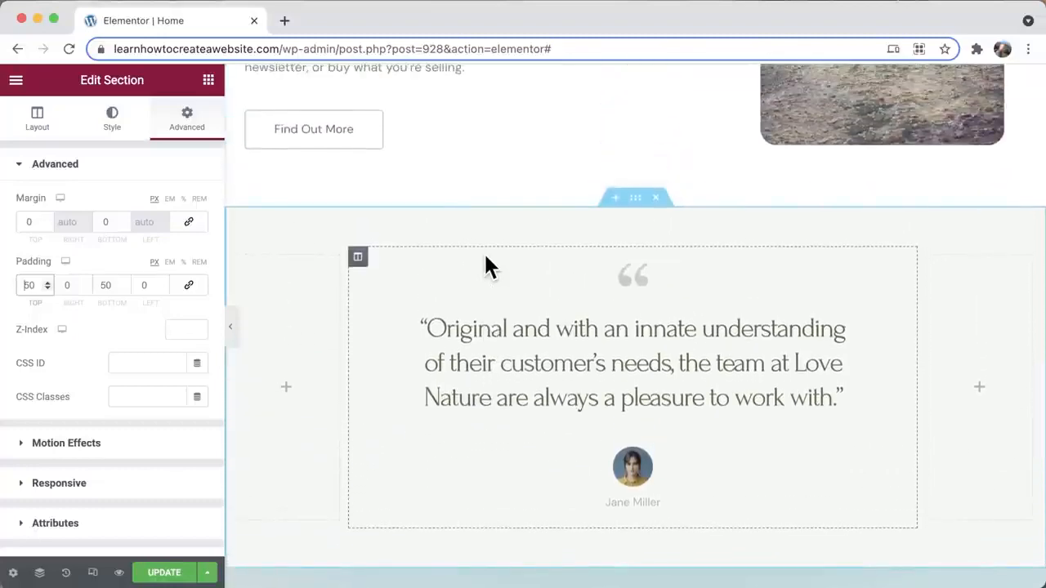
{"action": "scroll", "coordinate": [486, 254], "scroll_direction": "up", "scroll_amount": 18}
{"action": "scroll", "coordinate": [486, 256], "scroll_direction": "up", "scroll_amount": 1}
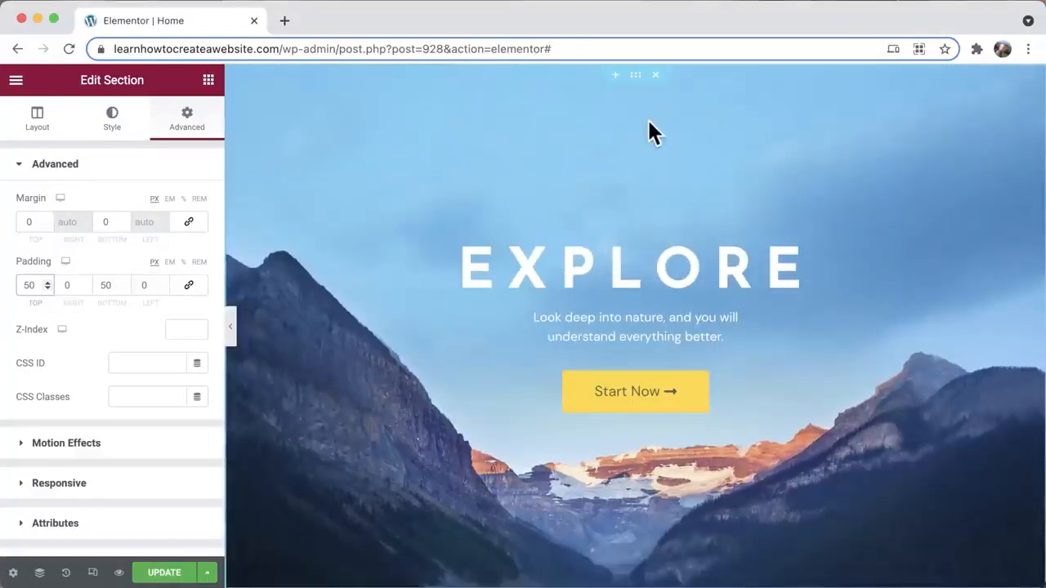
Step: Try different minimum heights for the EXPLORE hero, then restore its 605 px height
{"action": "left_click", "coordinate": [637, 76]}
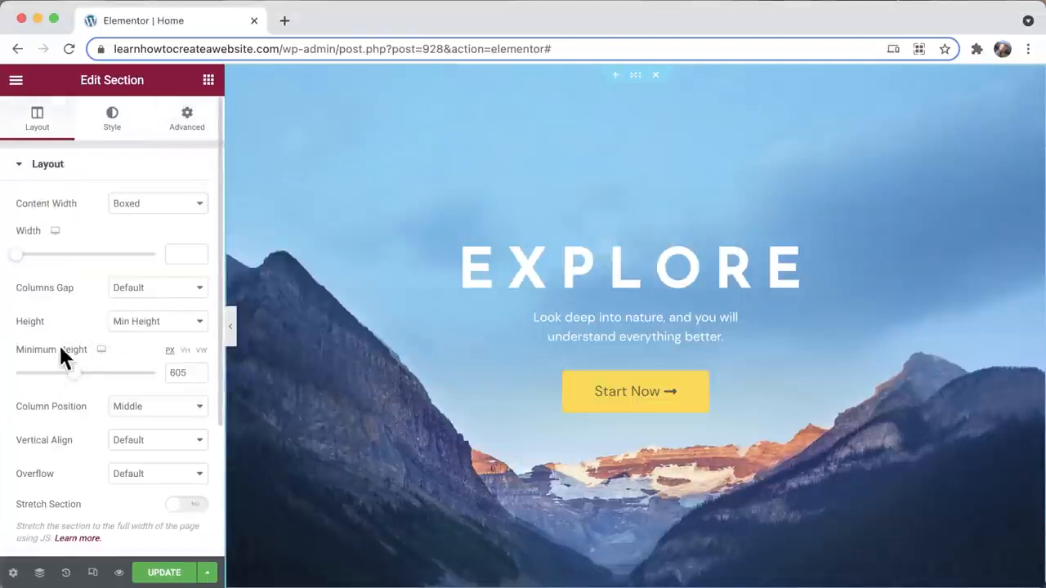
{"action": "mouse_move", "coordinate": [74, 384]}
{"action": "left_mouse_down"}
{"action": "mouse_move", "coordinate": [105, 385]}
{"action": "mouse_move", "coordinate": [28, 380]}
{"action": "mouse_move", "coordinate": [55, 379]}
{"action": "left_mouse_up"}
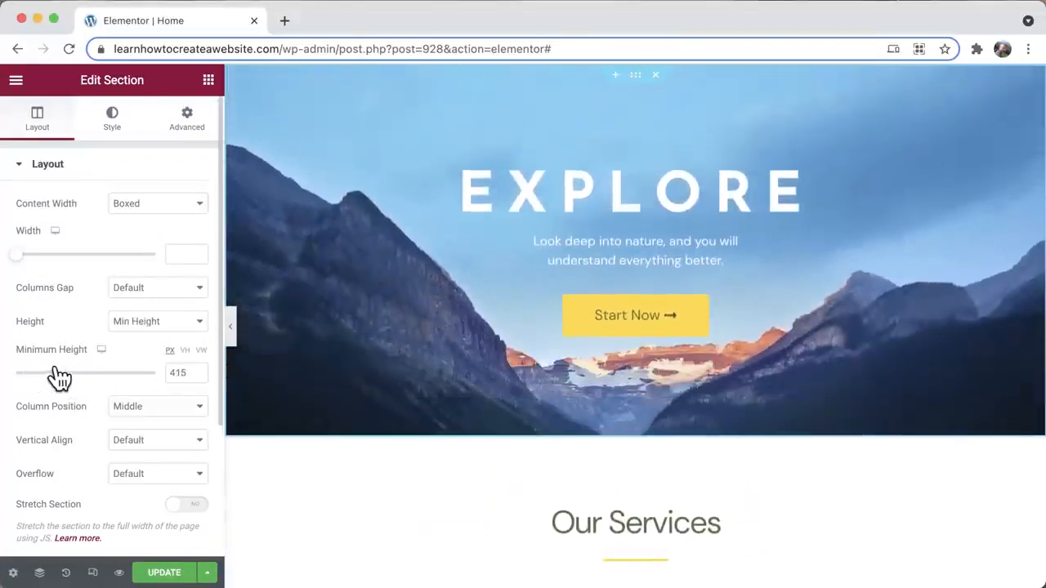
{"action": "key", "text": "super+z"}
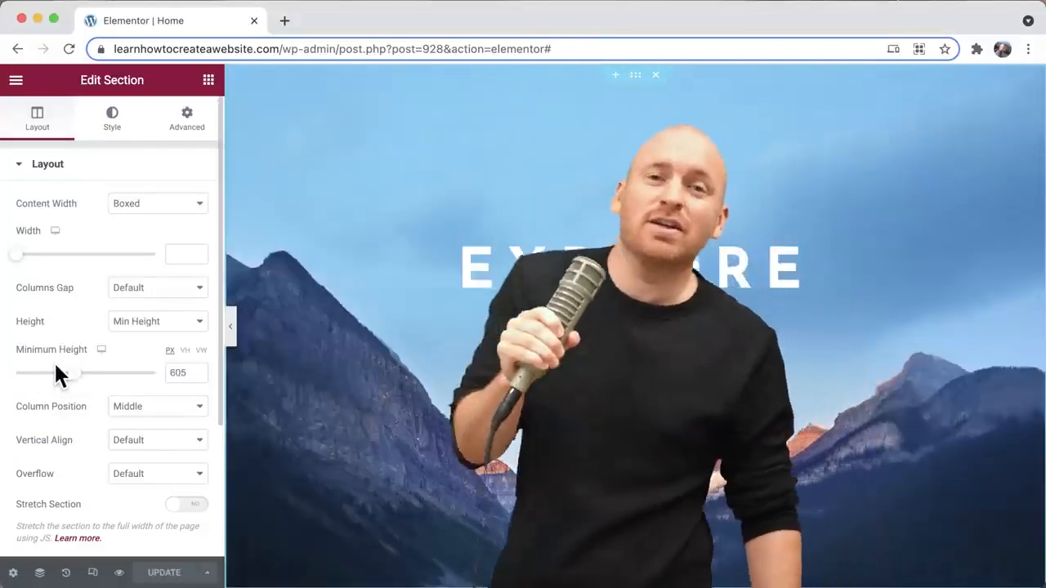
Step: Save the homepage changes with UPDATE and select the editor path in the web address
{"action": "scroll", "coordinate": [843, 199], "scroll_direction": "down", "scroll_amount": 10}
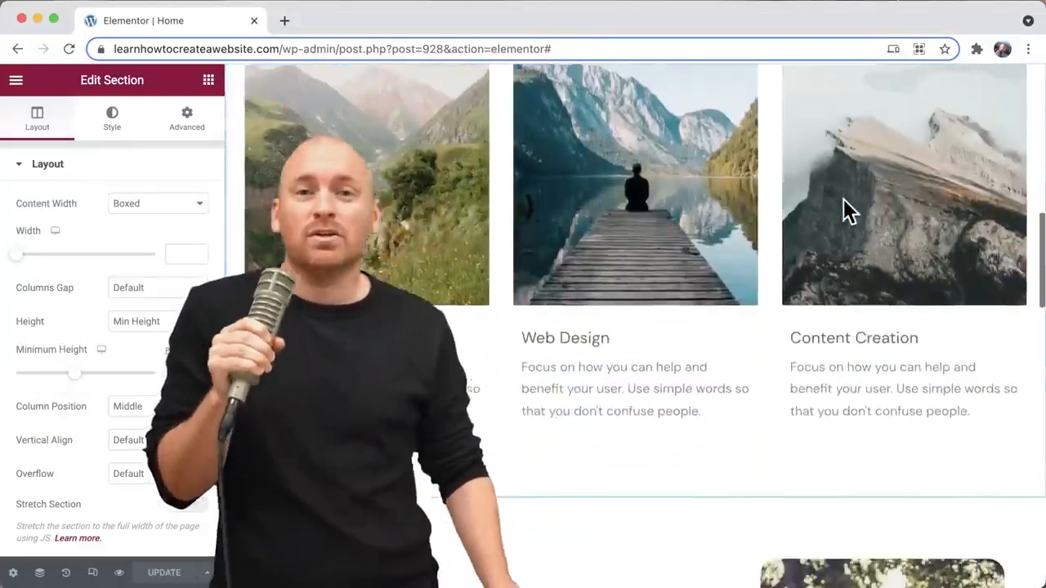
{"action": "scroll", "coordinate": [843, 198], "scroll_direction": "up", "scroll_amount": 10}
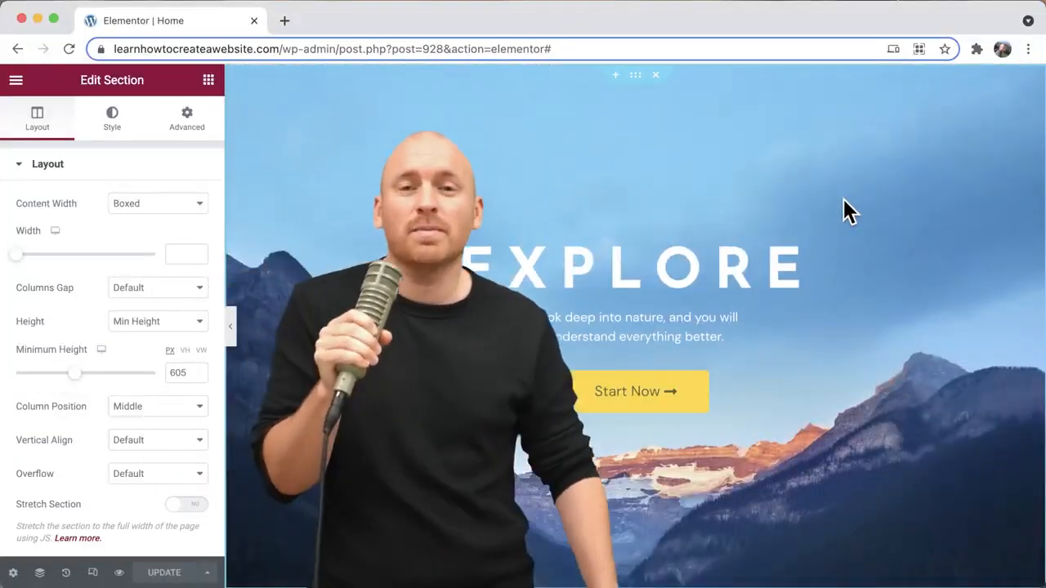
{"action": "scroll", "coordinate": [843, 199], "scroll_direction": "down", "scroll_amount": 10}
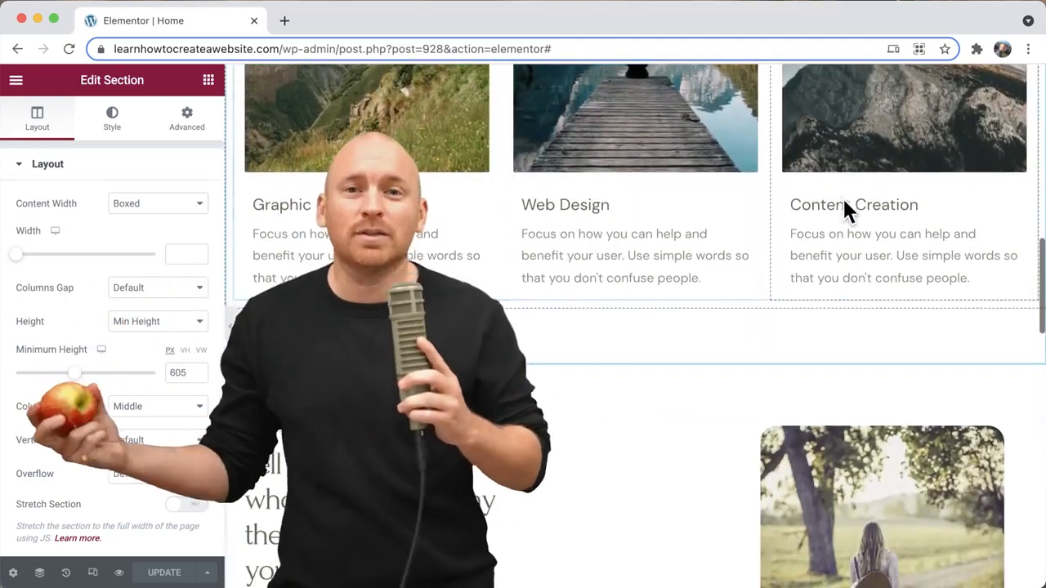
{"action": "scroll", "coordinate": [843, 198], "scroll_direction": "up", "scroll_amount": 10}
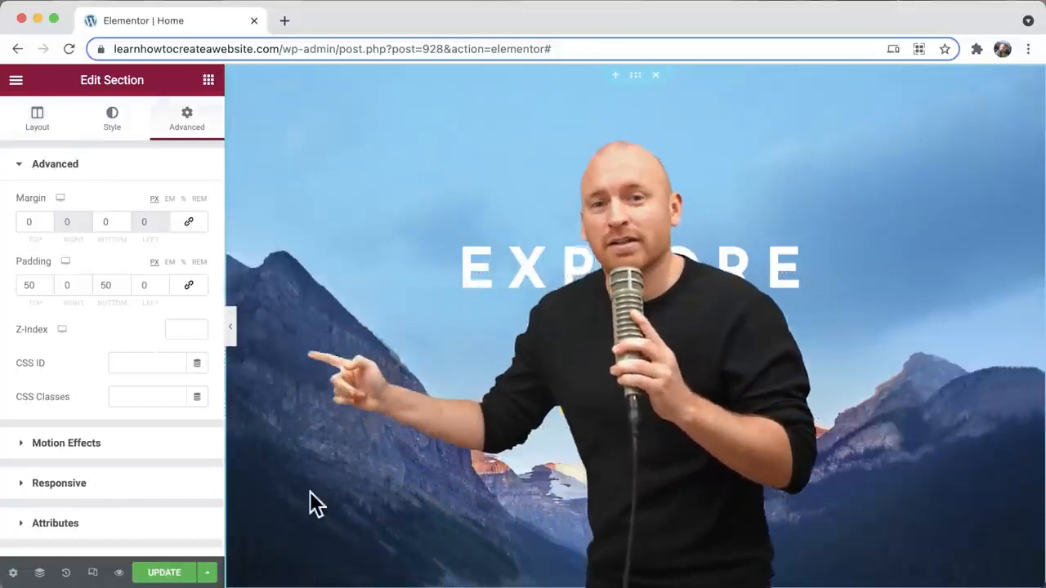
{"action": "left_click", "coordinate": [164, 572]}
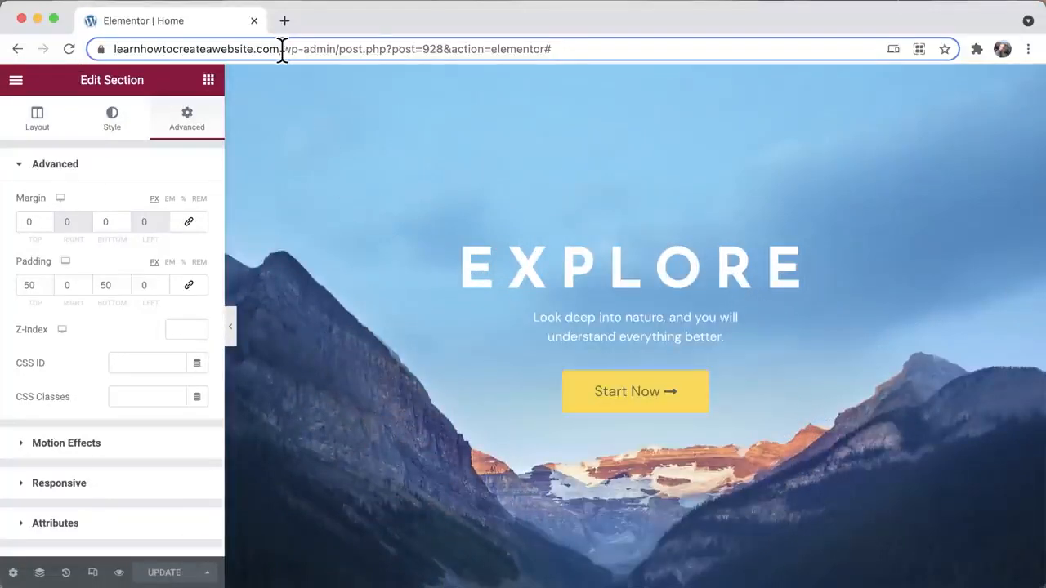
{"action": "left_click_drag", "start_coordinate": [281, 49], "coordinate": [579, 57]}
Step: Load the live site homepage, go to the About page, and open it with Elementor
{"action": "key", "text": "BackSpace"}
{"action": "key", "text": "Return"}
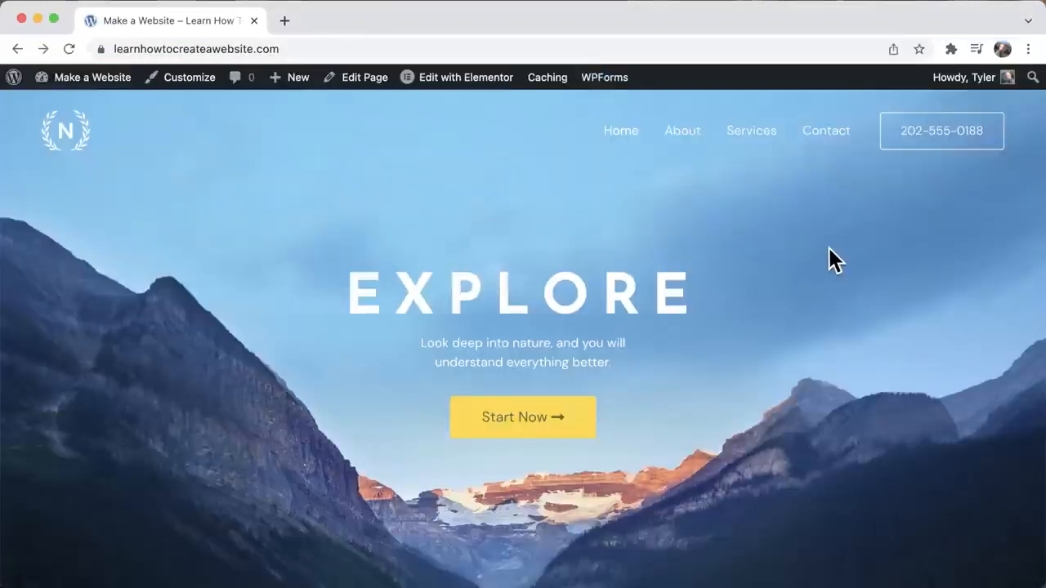
{"action": "left_click", "coordinate": [679, 144]}
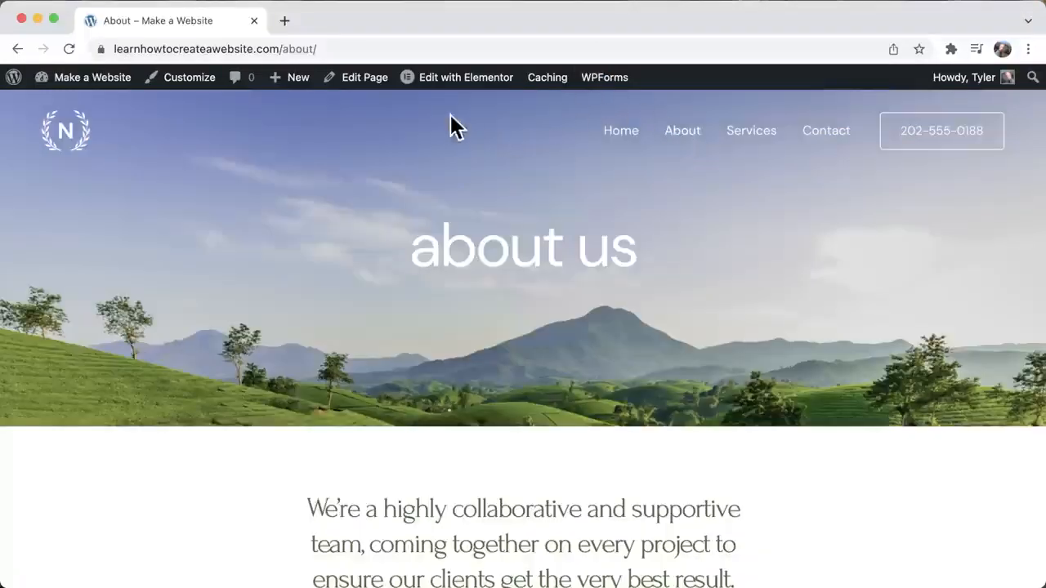
{"action": "left_click", "coordinate": [441, 78]}
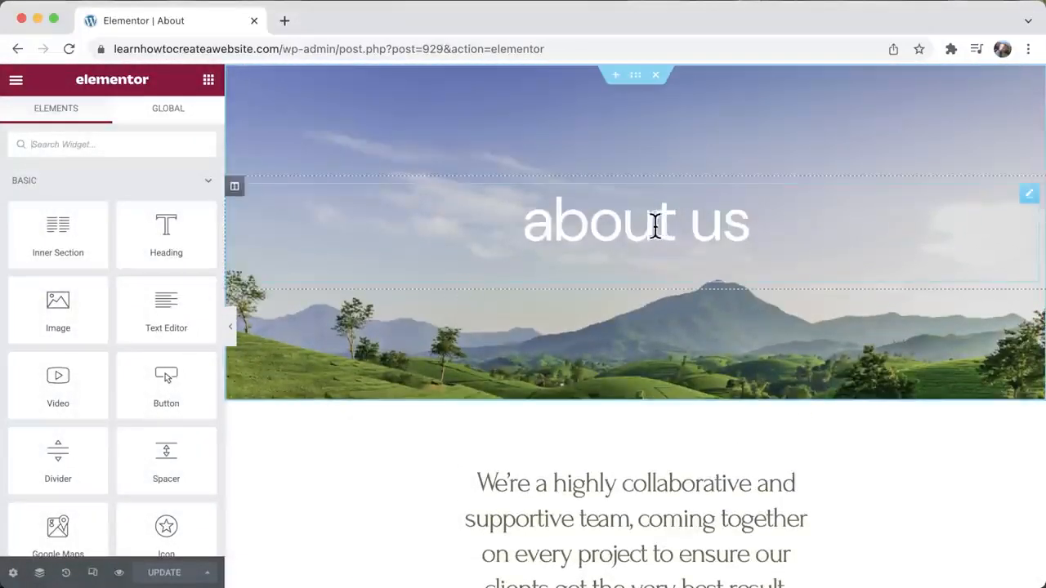
Step: Place a Video widget below the mountain goat image, showing the default YouTube placeholder video
{"action": "scroll", "coordinate": [453, 323], "scroll_direction": "down", "scroll_amount": 5}
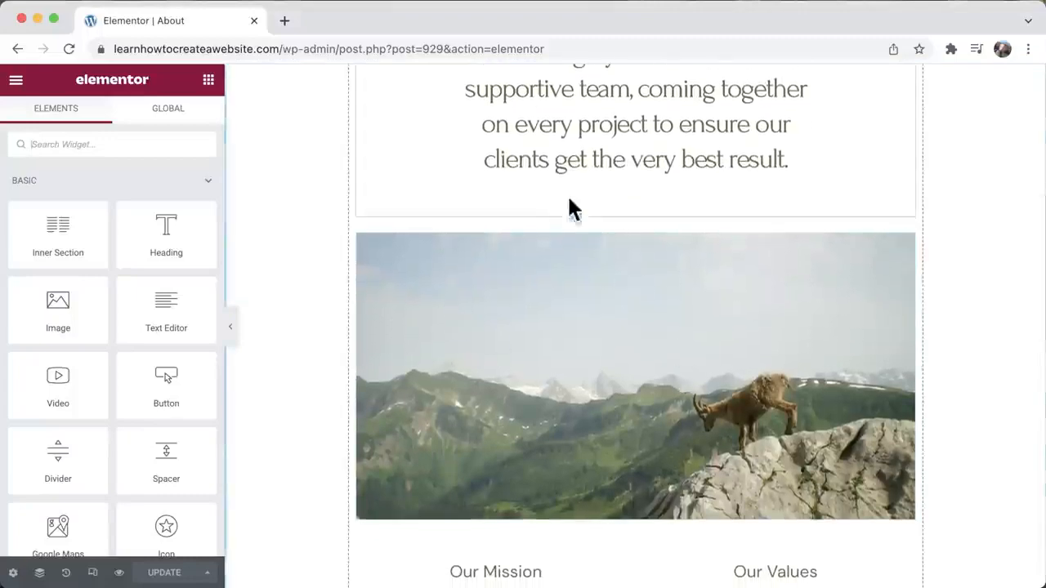
{"action": "scroll", "coordinate": [569, 207], "scroll_direction": "up", "scroll_amount": 1}
{"action": "scroll", "coordinate": [539, 225], "scroll_direction": "up", "scroll_amount": 3}
{"action": "scroll", "coordinate": [539, 224], "scroll_direction": "down", "scroll_amount": 8}
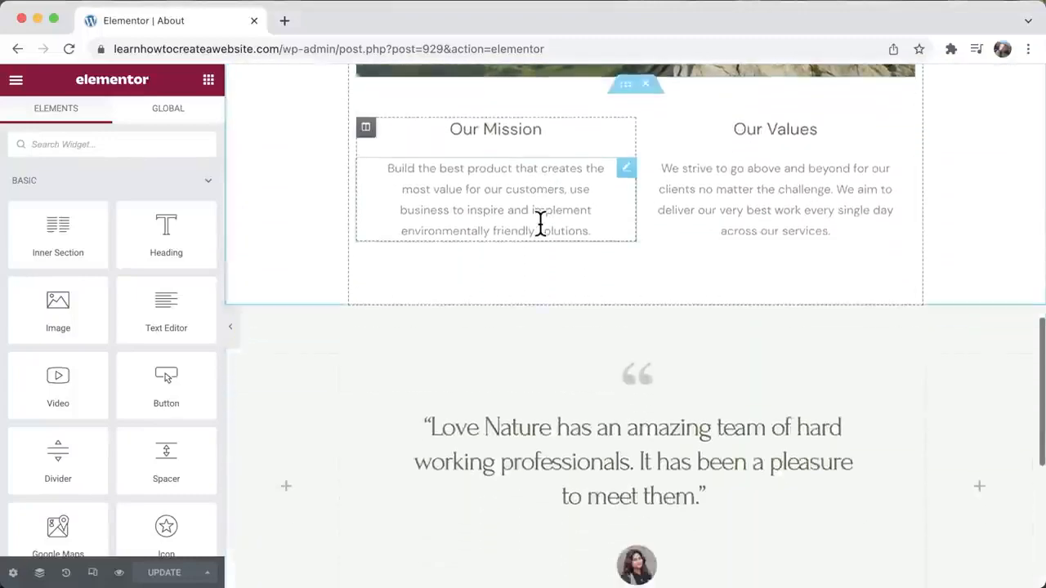
{"action": "scroll", "coordinate": [540, 223], "scroll_direction": "up", "scroll_amount": 2}
{"action": "scroll", "coordinate": [540, 223], "scroll_direction": "up", "scroll_amount": 3}
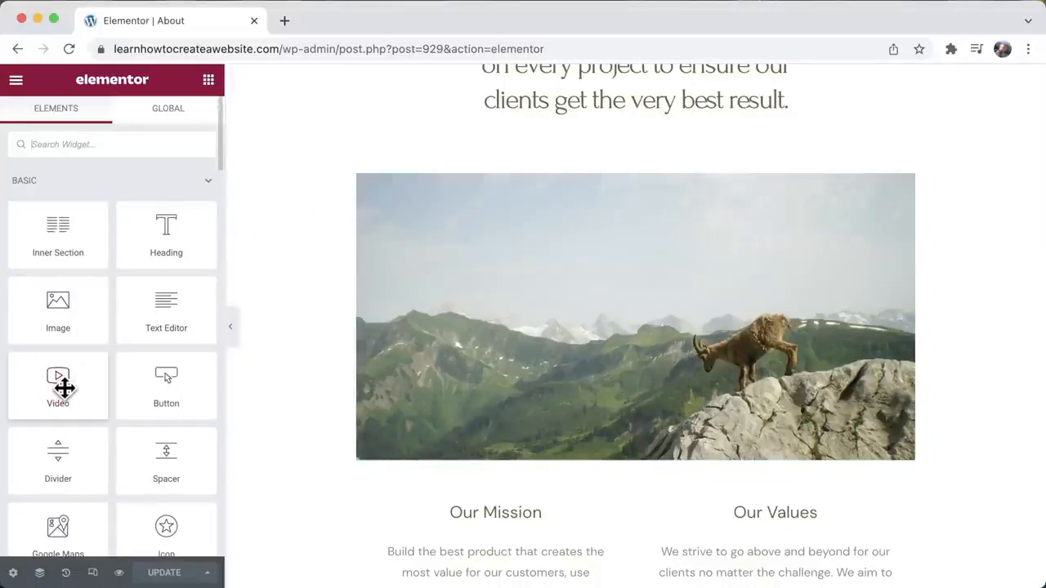
{"action": "left_click_drag", "start_coordinate": [58, 388], "coordinate": [518, 459]}
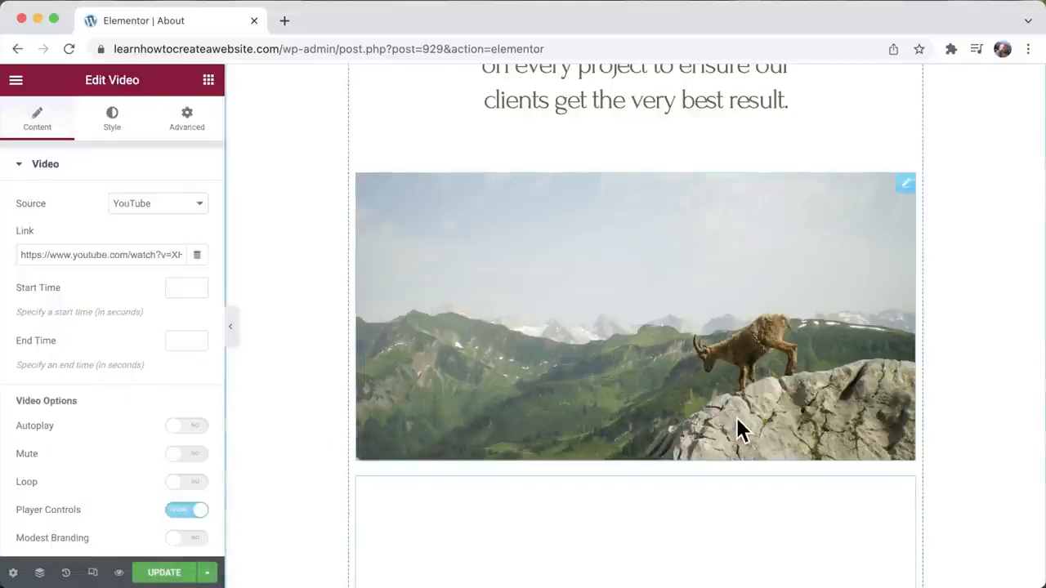
{"action": "scroll", "coordinate": [736, 429], "scroll_direction": "down", "scroll_amount": 5}
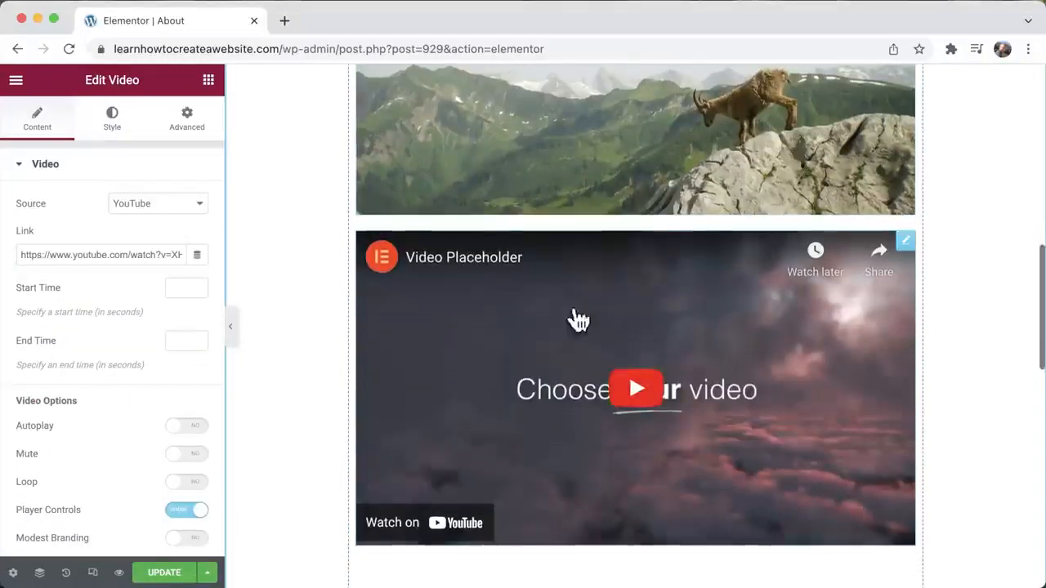
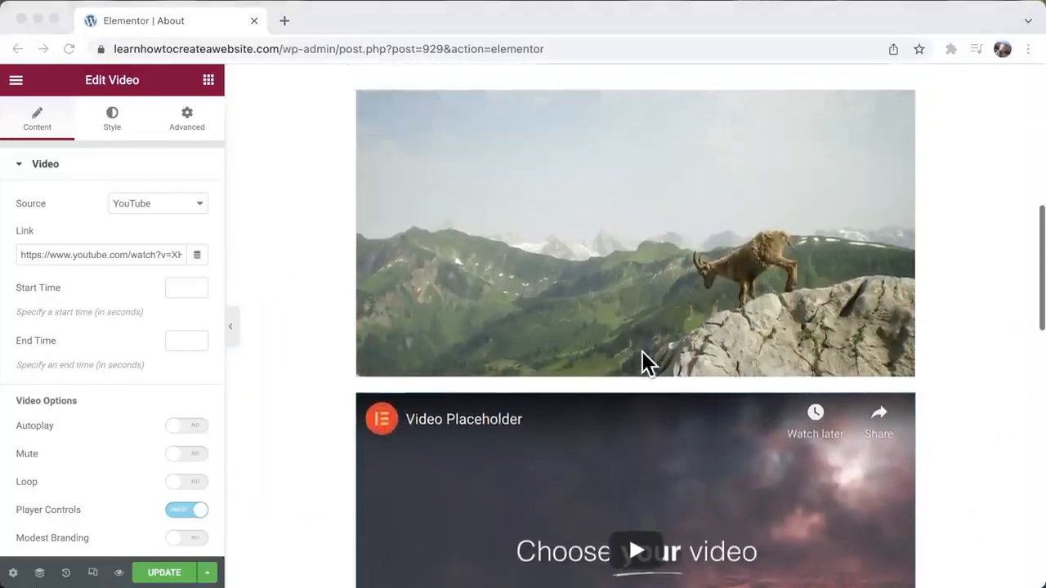
Step: Delete the mountain-goat image so the video placeholder sits under the intro text, then open a new tab
{"action": "scroll", "coordinate": [645, 361], "scroll_direction": "up", "scroll_amount": 2}
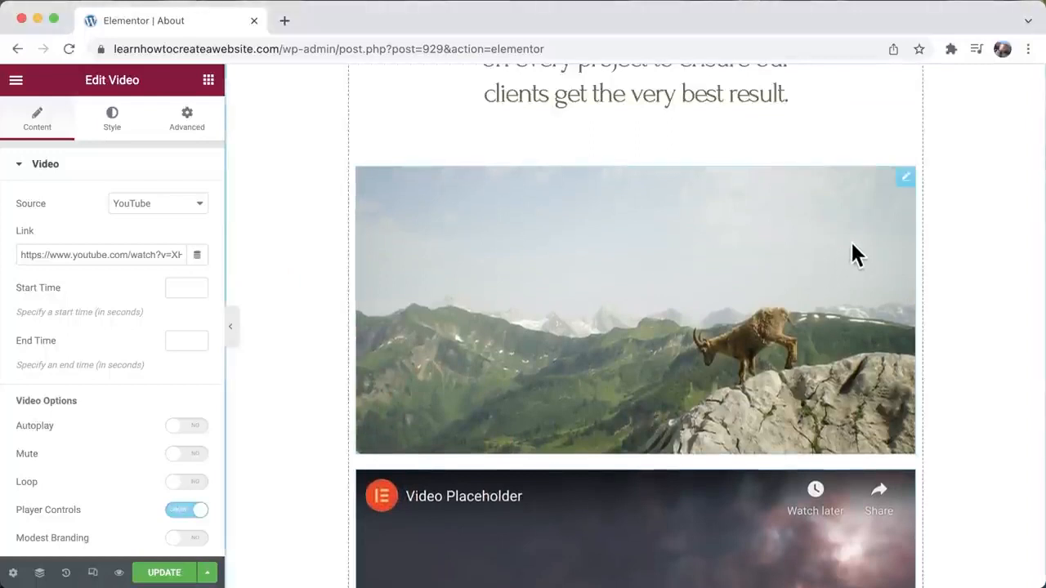
{"action": "right_click", "coordinate": [909, 187]}
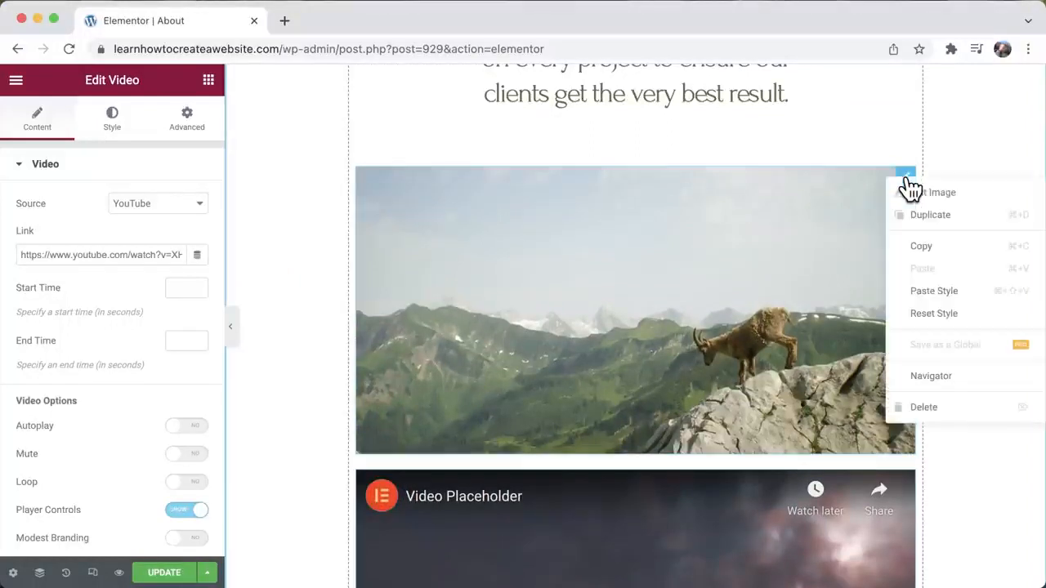
{"action": "left_click", "coordinate": [925, 407]}
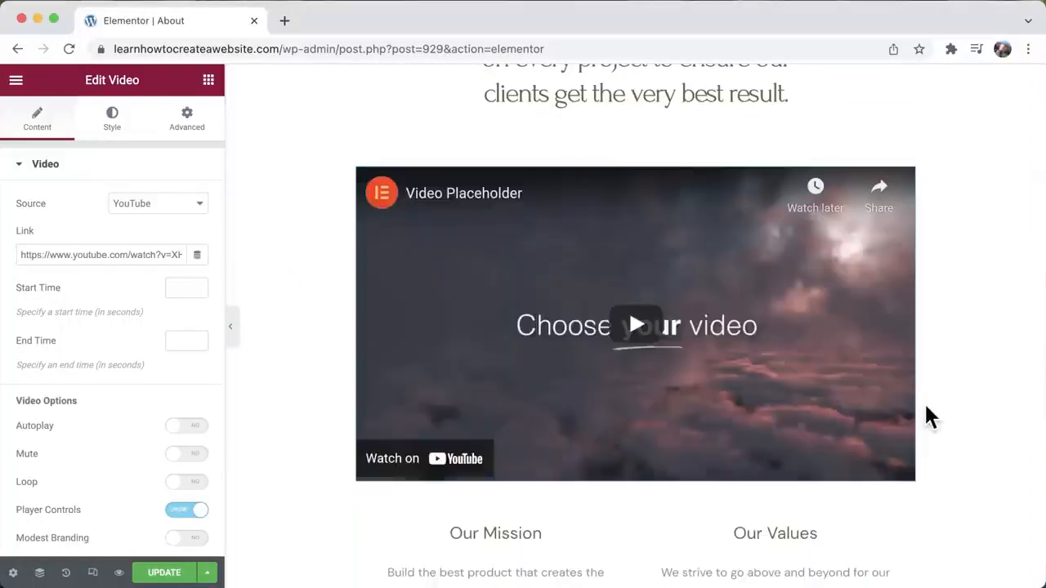
{"action": "left_click", "coordinate": [285, 21]}
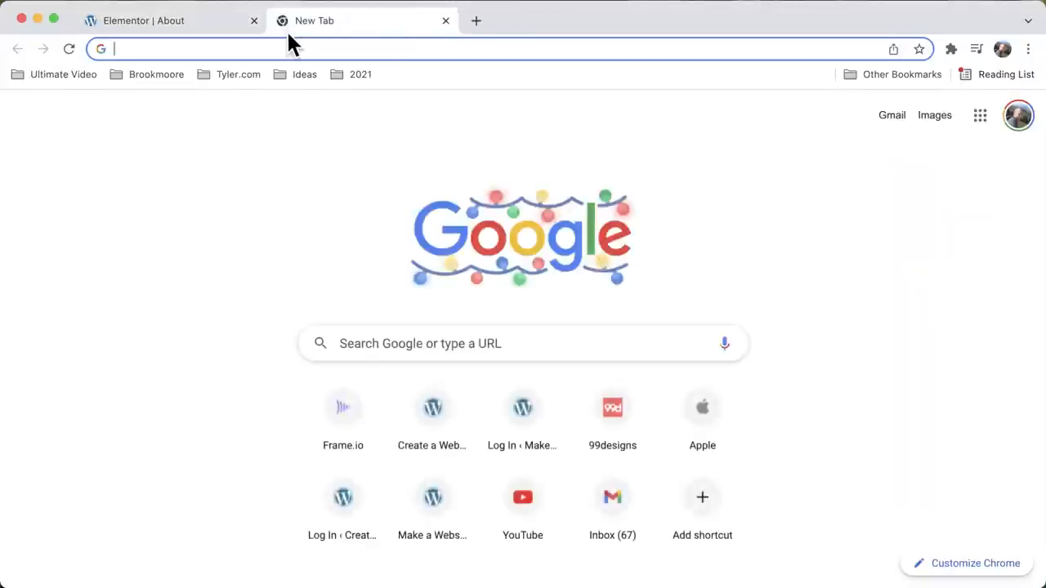
Step: Search 'youtube 4k gopro surfing girl', copy the Surfing Mentawai Islands video's address, and close both tabs
{"action": "type", "text": "youtube 4k gopro surfing girl"}
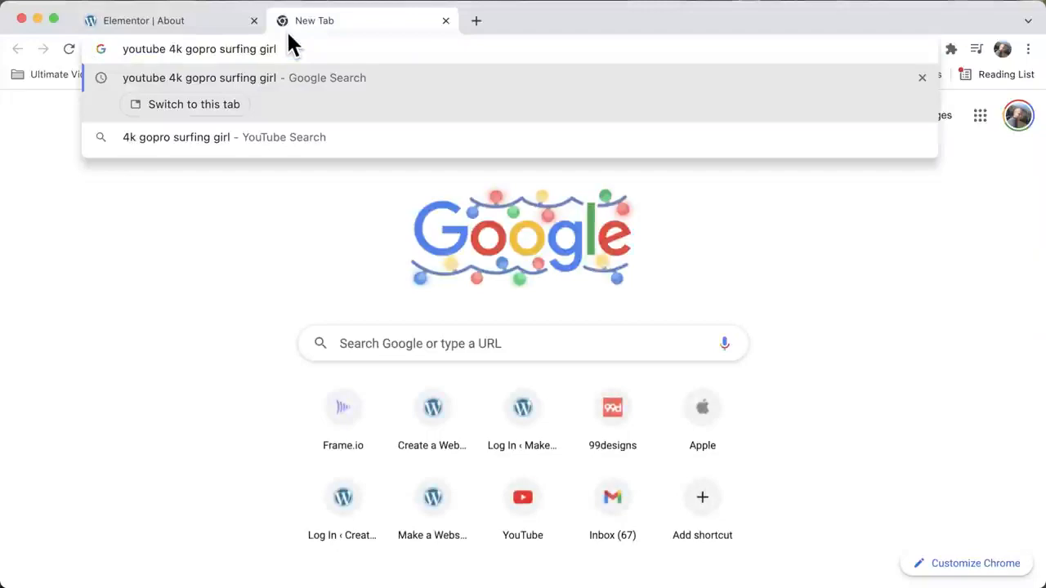
{"action": "key", "text": "Return"}
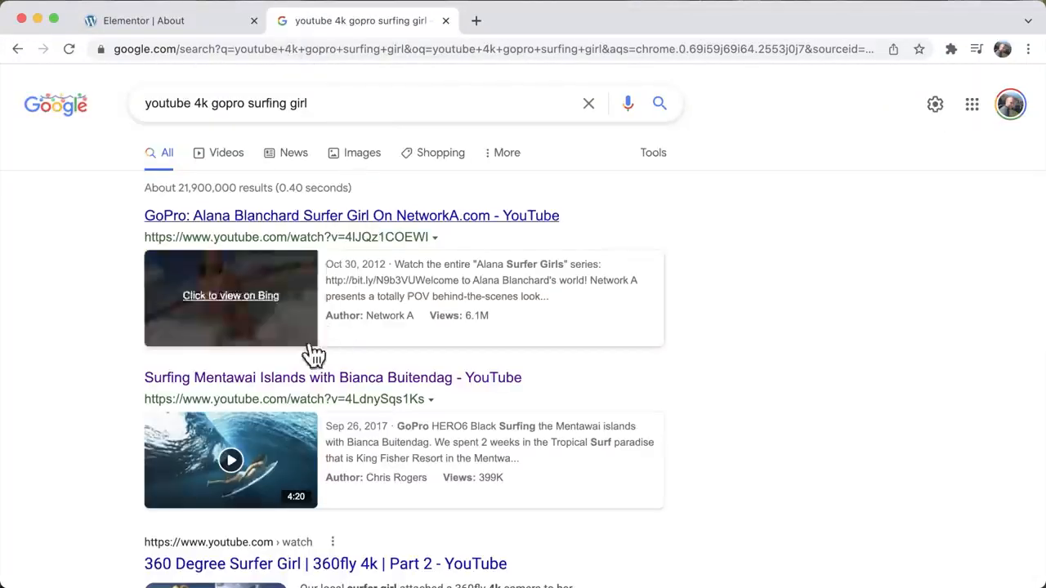
{"action": "left_click", "coordinate": [271, 376]}
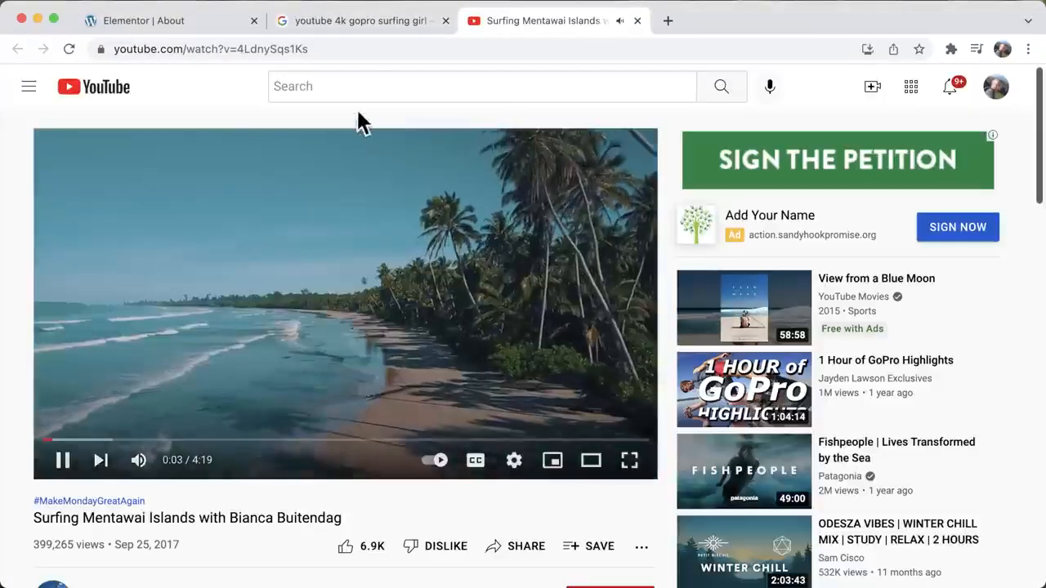
{"action": "left_click", "coordinate": [334, 48]}
{"action": "right_click", "coordinate": [290, 48]}
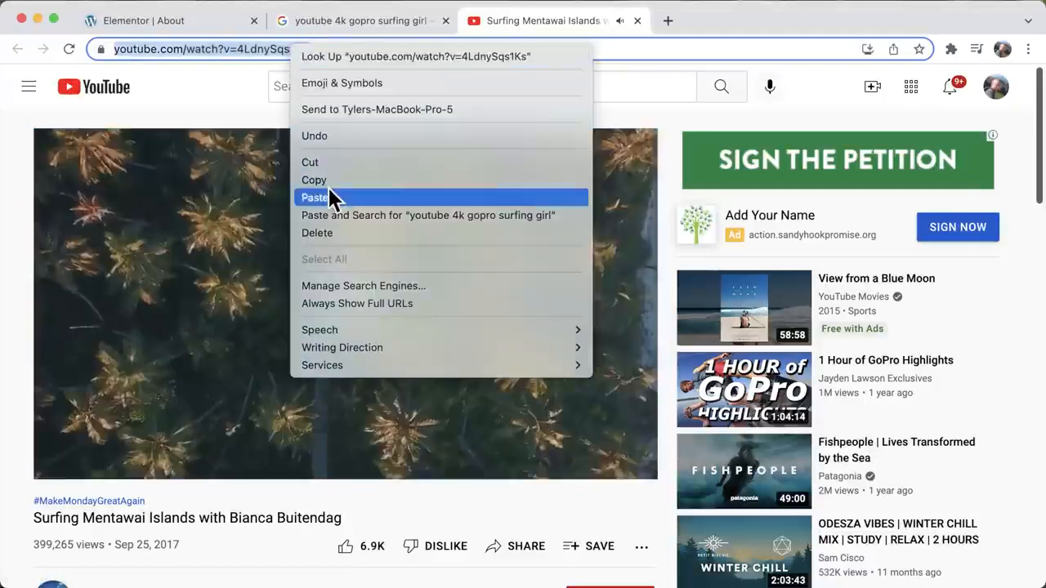
{"action": "left_click", "coordinate": [330, 182]}
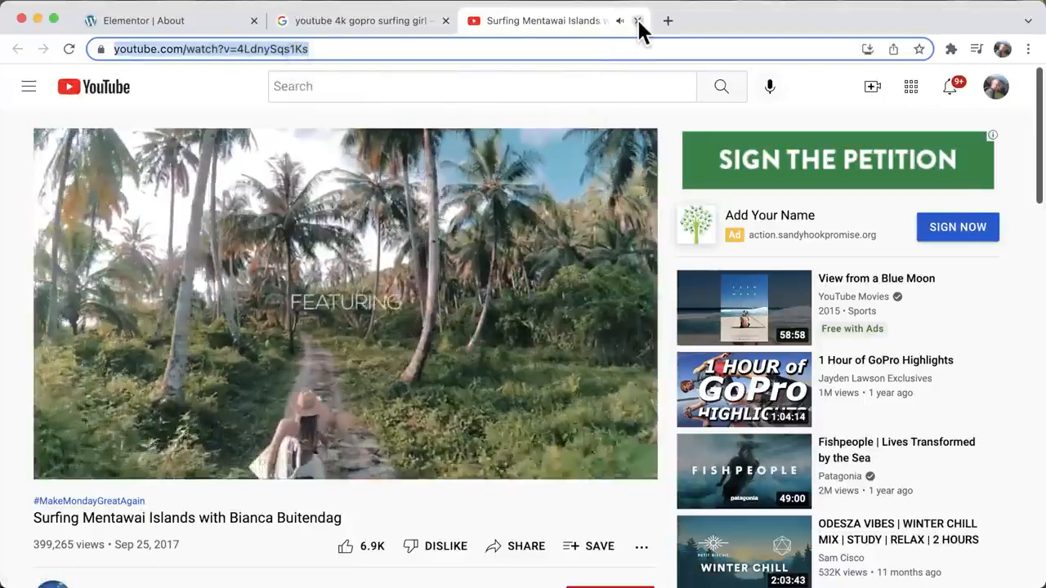
{"action": "left_click", "coordinate": [638, 20]}
{"action": "left_click", "coordinate": [445, 19]}
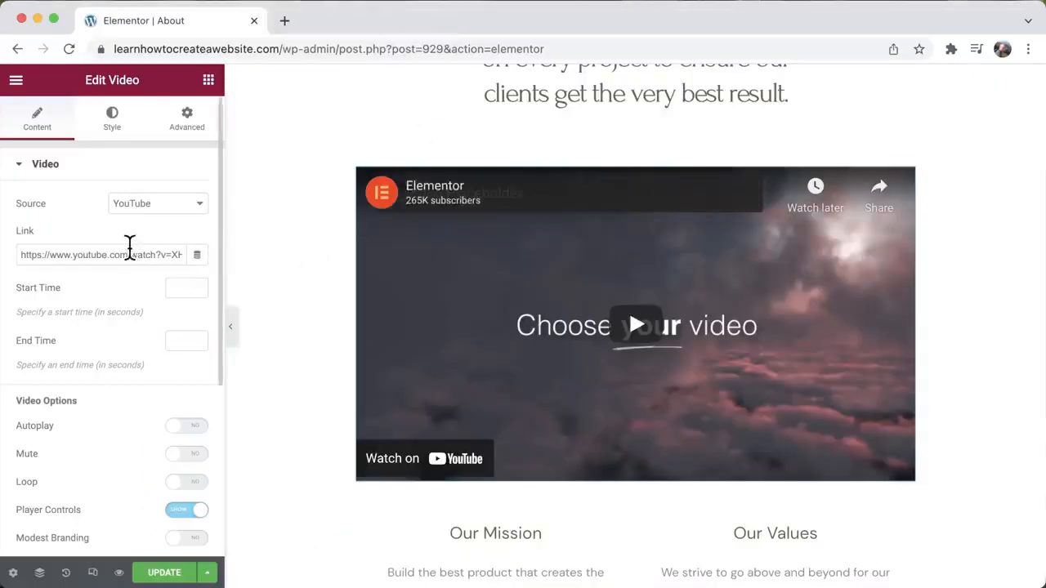
Step: Paste the surfing video link into the Video widget and play its preview
{"action": "double_click", "coordinate": [129, 247]}
{"action": "key", "text": "super+v"}
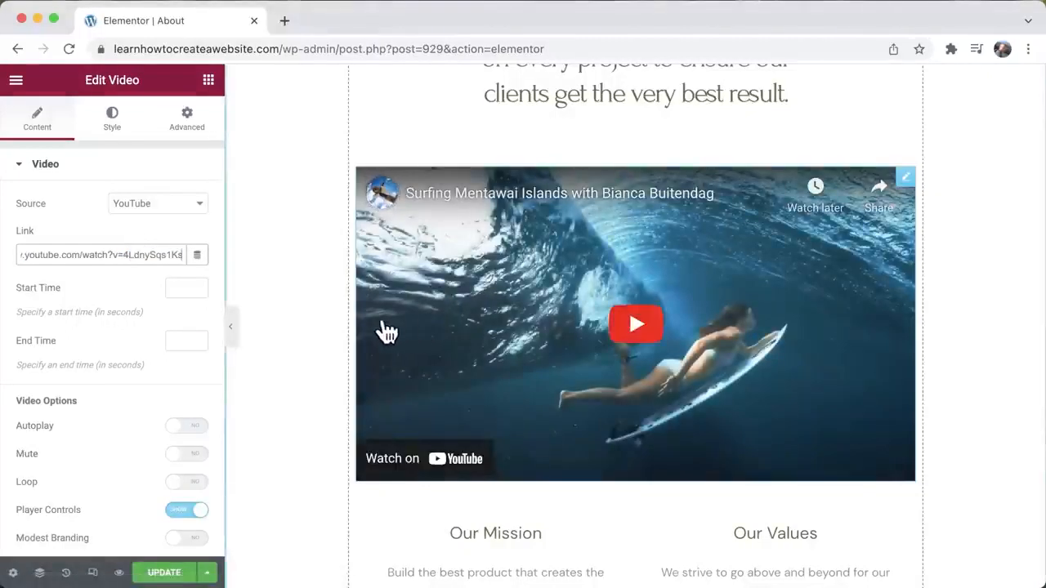
{"action": "left_click", "coordinate": [637, 324]}
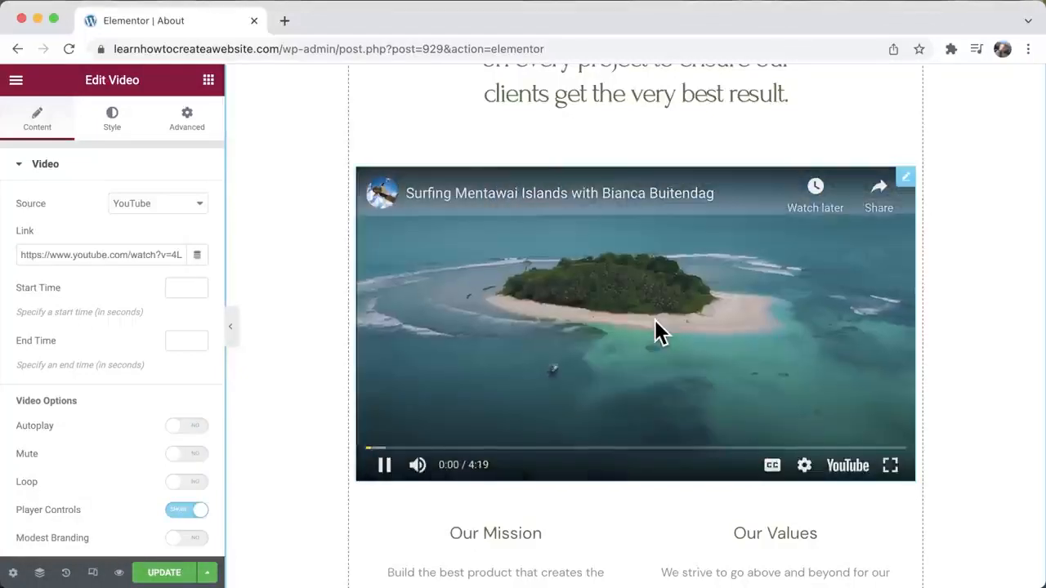
{"action": "left_click", "coordinate": [466, 448]}
{"action": "left_click", "coordinate": [812, 399]}
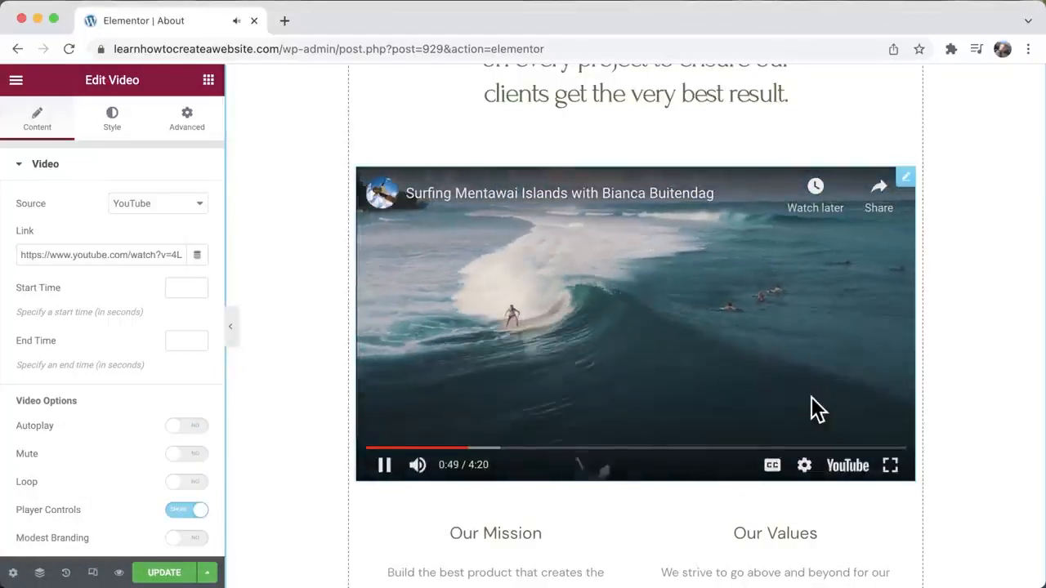
{"action": "left_click", "coordinate": [513, 450]}
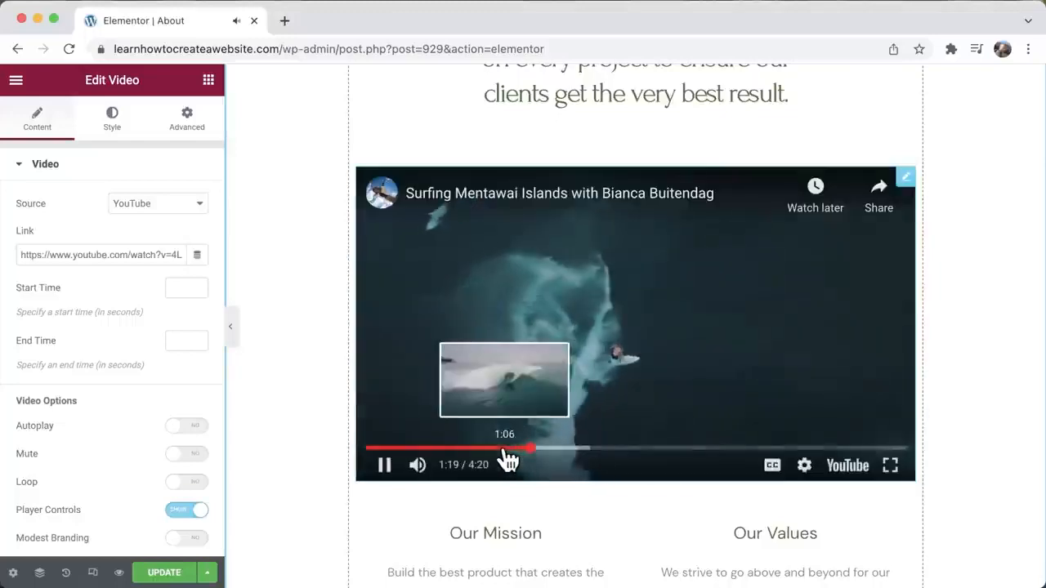
Step: Pause the preview and revert the page to Editing Started in History
{"action": "scroll", "coordinate": [159, 382], "scroll_direction": "down", "scroll_amount": 2}
{"action": "scroll", "coordinate": [159, 355], "scroll_direction": "down", "scroll_amount": 3}
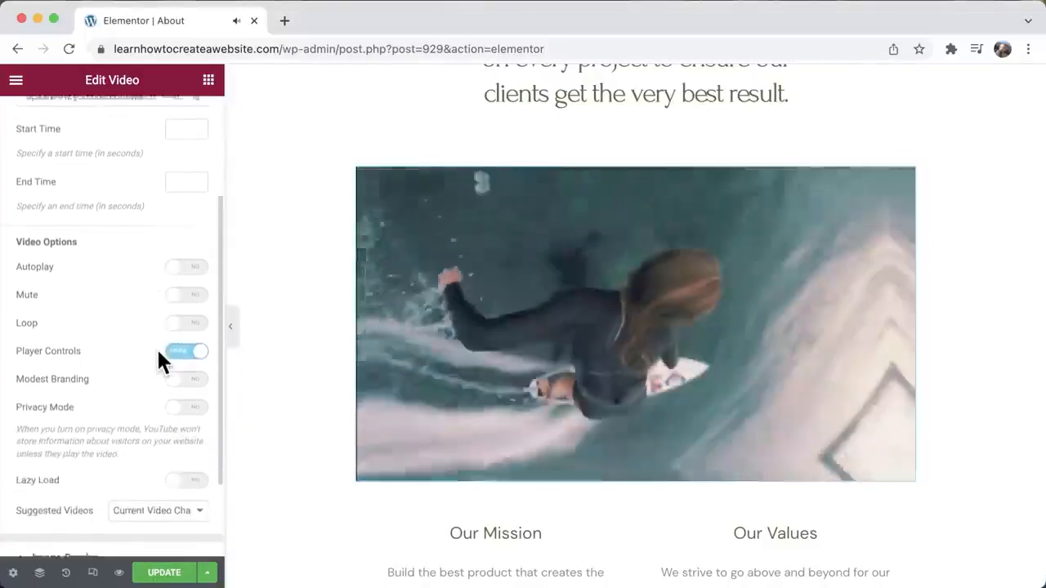
{"action": "scroll", "coordinate": [159, 357], "scroll_direction": "up", "scroll_amount": 2}
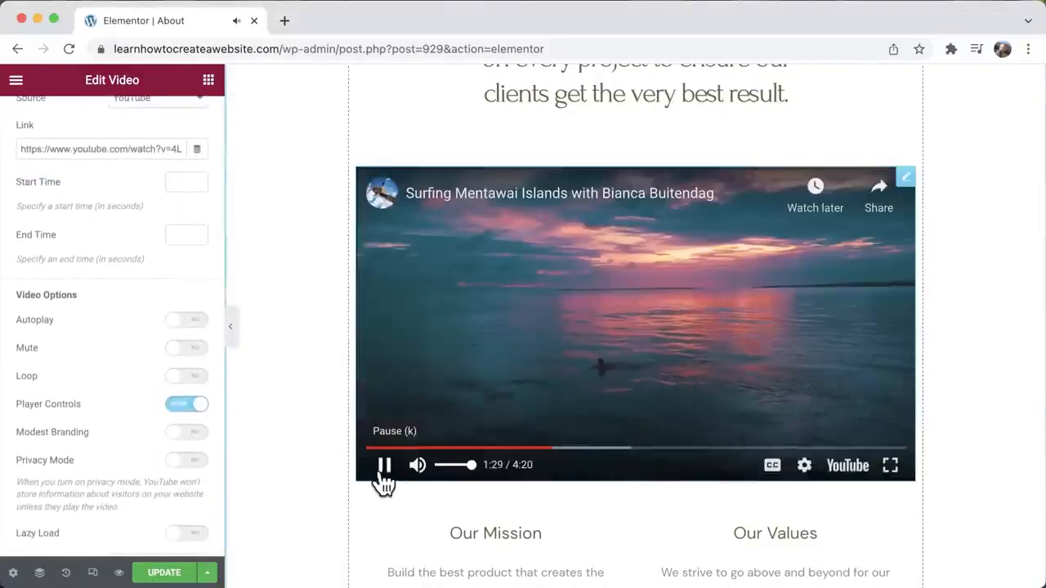
{"action": "left_click", "coordinate": [383, 465]}
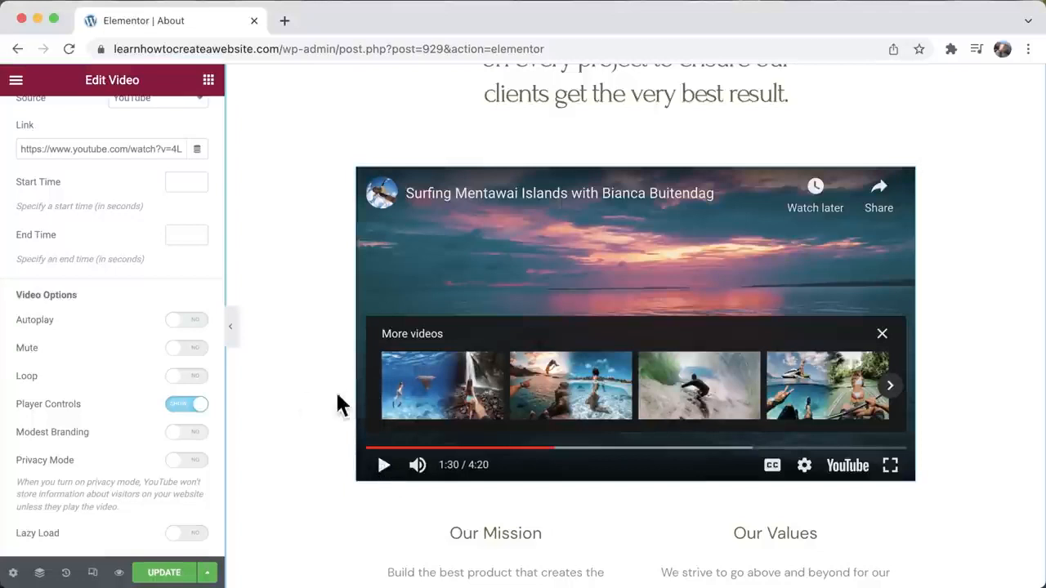
{"action": "left_click", "coordinate": [66, 572]}
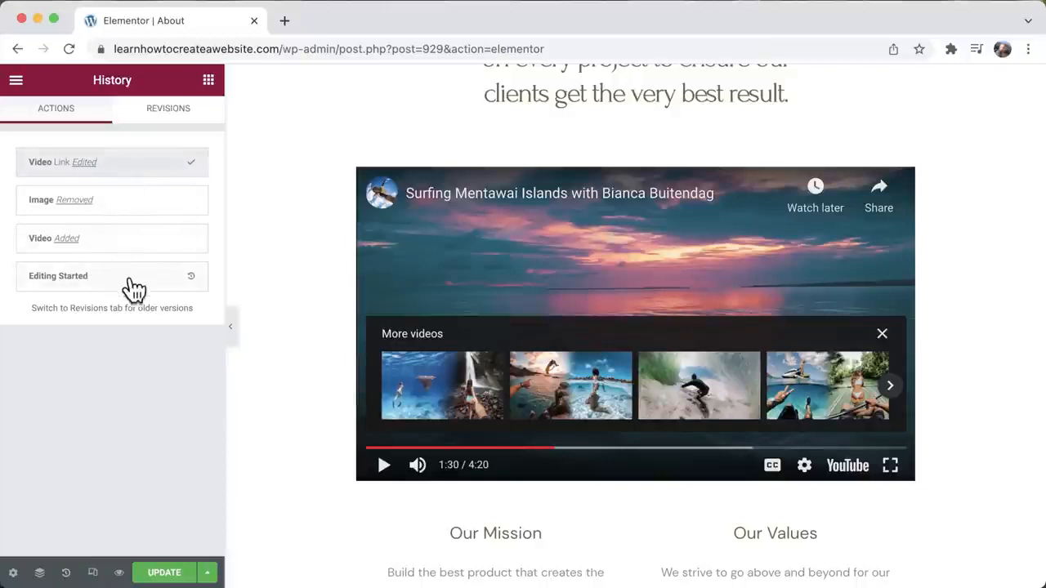
{"action": "left_click", "coordinate": [102, 278]}
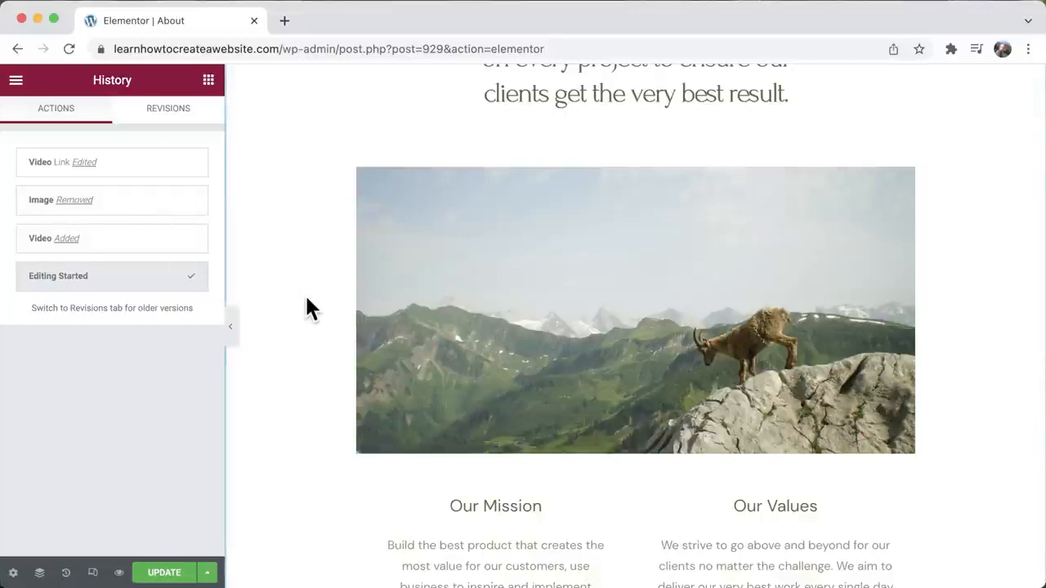
Step: Turn the testimonial section's background green
{"action": "scroll", "coordinate": [306, 299], "scroll_direction": "down", "scroll_amount": 10}
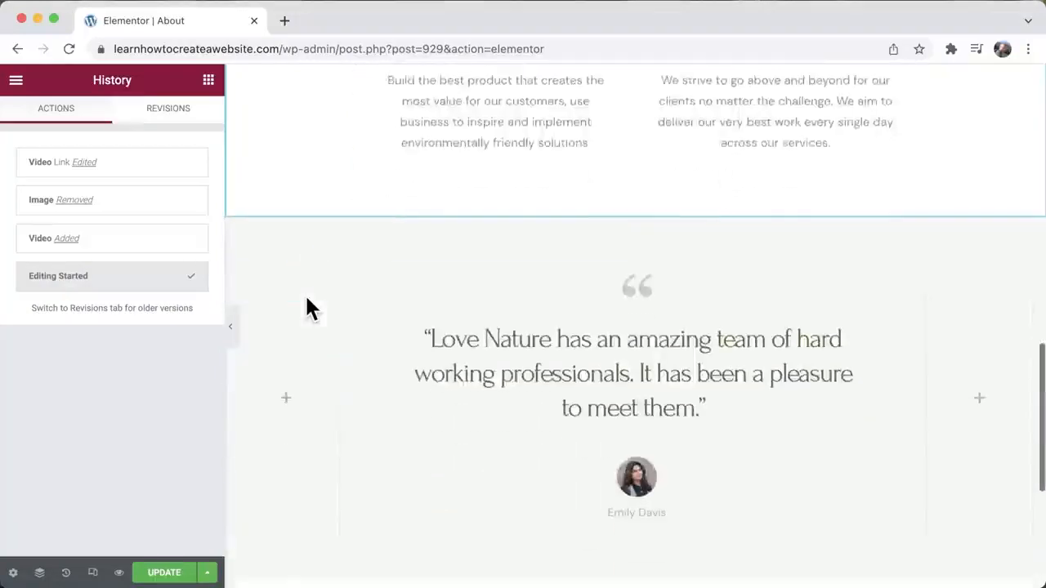
{"action": "scroll", "coordinate": [307, 306], "scroll_direction": "up", "scroll_amount": 3}
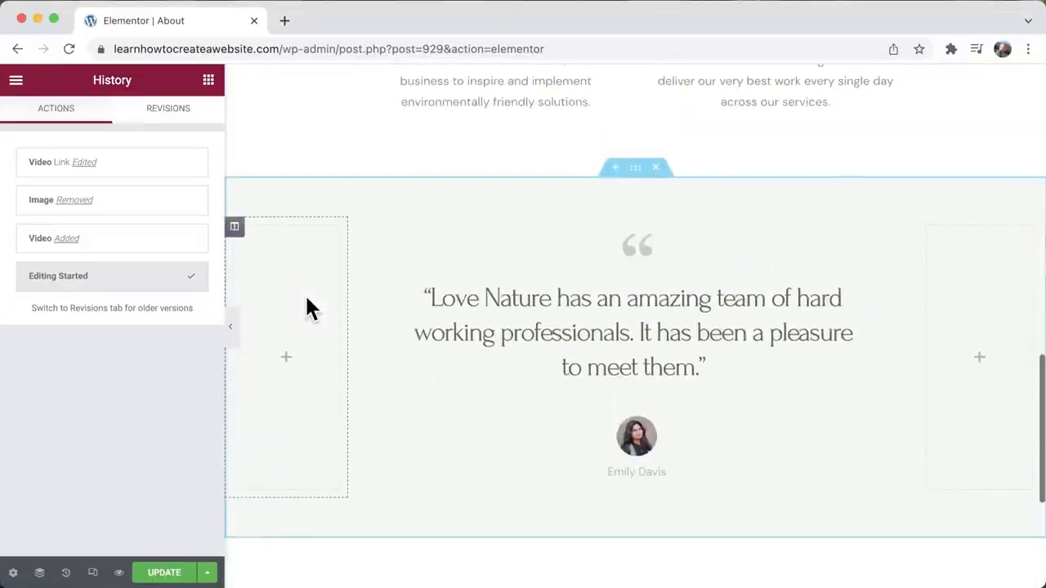
{"action": "left_click", "coordinate": [636, 169]}
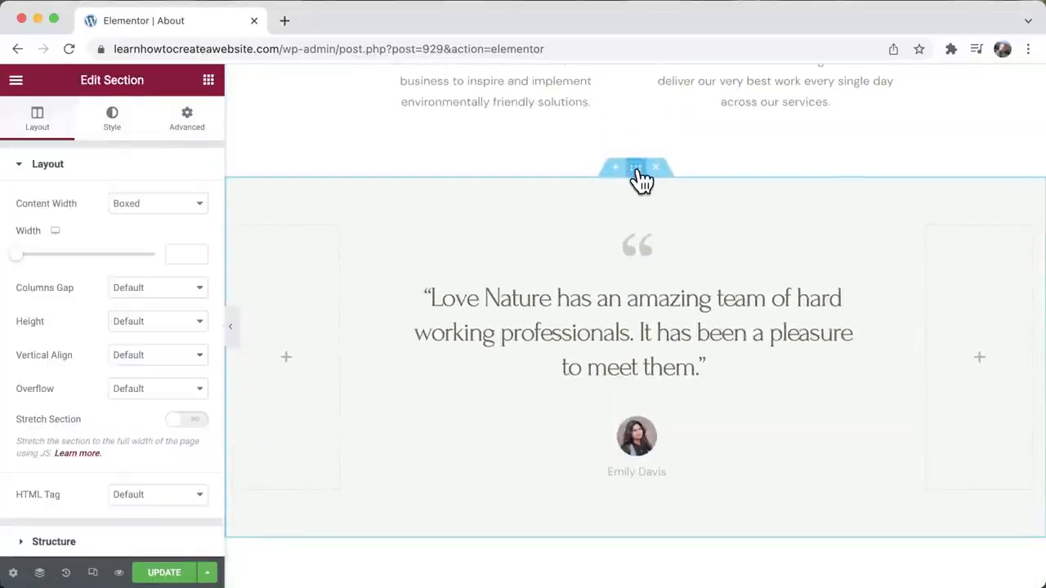
{"action": "left_click", "coordinate": [108, 131]}
{"action": "left_click", "coordinate": [198, 274]}
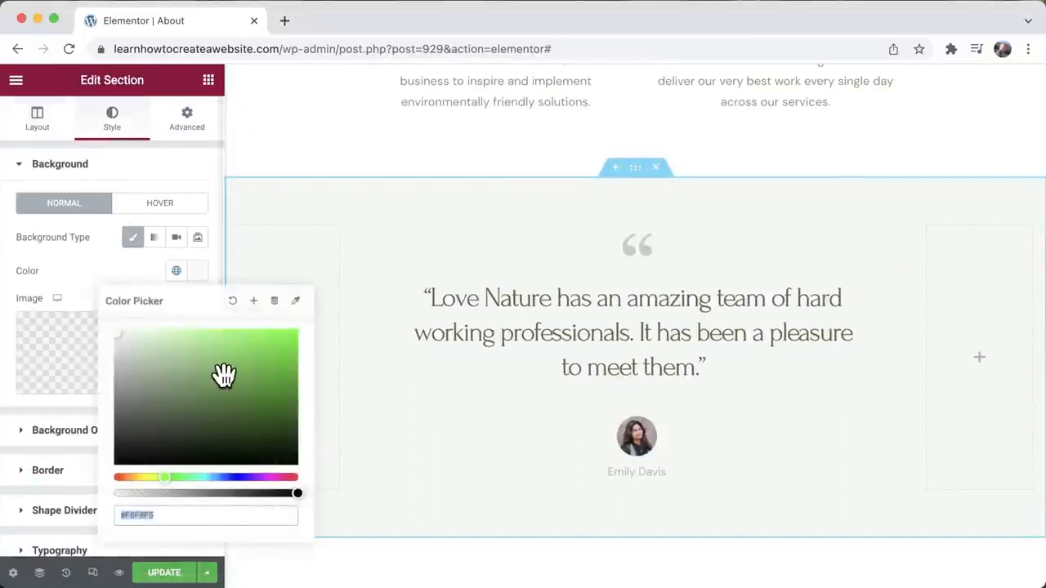
{"action": "mouse_move", "coordinate": [221, 373]}
{"action": "left_mouse_down"}
{"action": "mouse_move", "coordinate": [252, 338]}
{"action": "mouse_move", "coordinate": [221, 363]}
{"action": "left_mouse_up"}
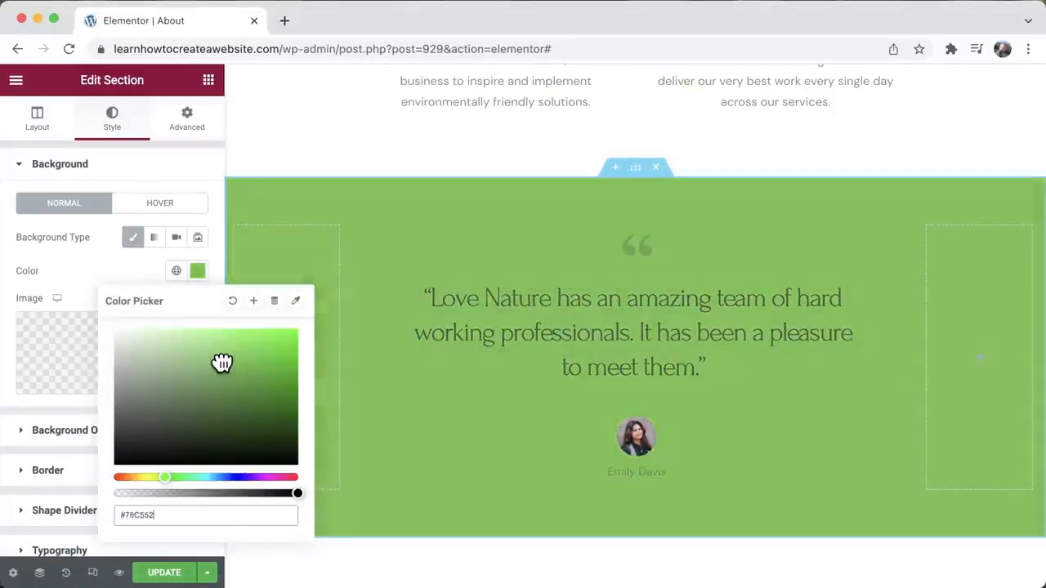
Step: Make the testimonial quote heading's text white
{"action": "left_click", "coordinate": [596, 299]}
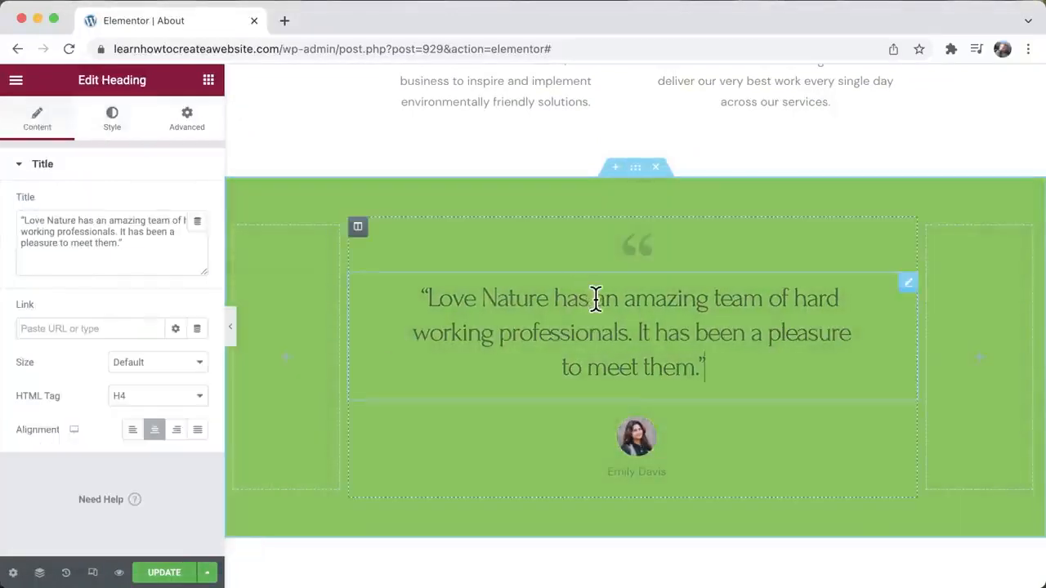
{"action": "left_click", "coordinate": [111, 127]}
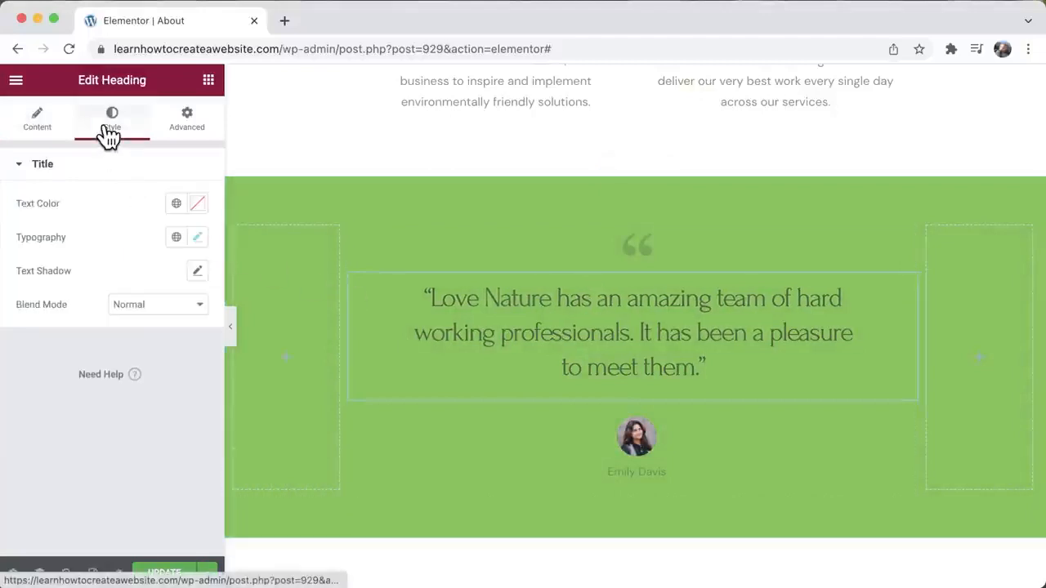
{"action": "left_click", "coordinate": [198, 205]}
{"action": "left_click_drag", "start_coordinate": [182, 291], "coordinate": [82, 252]}
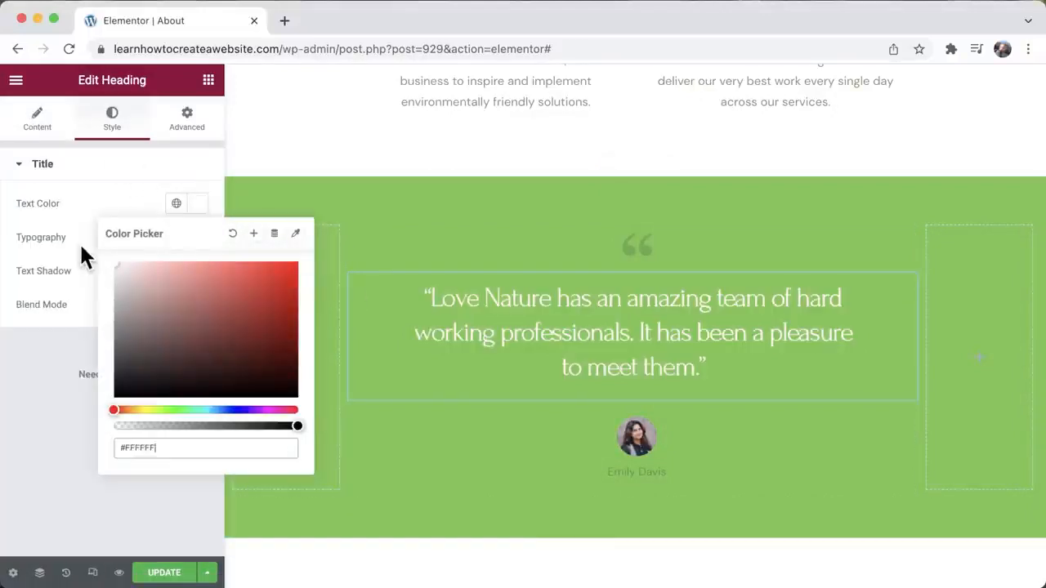
{"action": "left_click", "coordinate": [196, 206]}
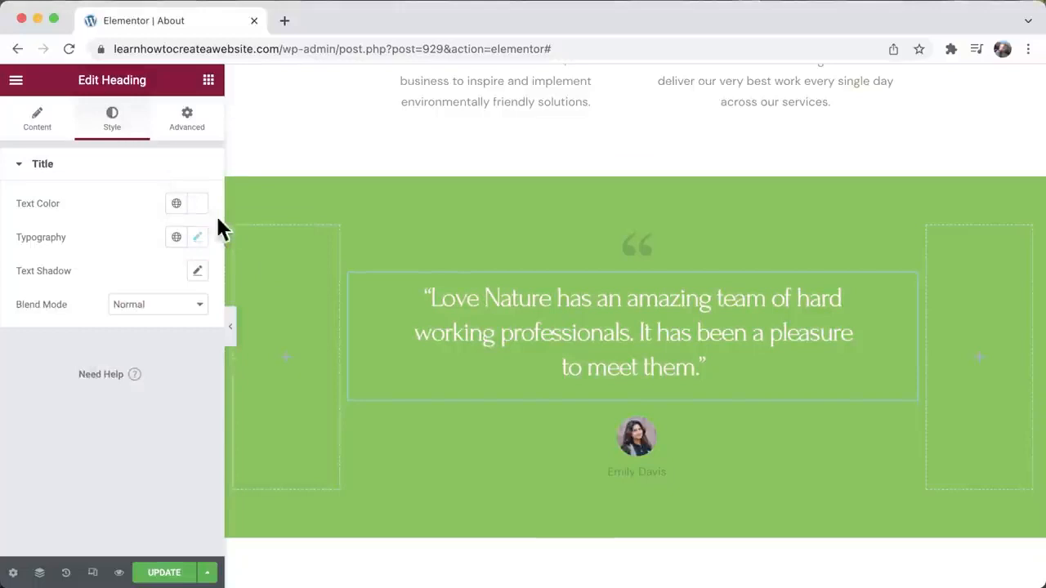
Step: Set the author name's text colour to fully opaque white (#FFFFFF)
{"action": "left_click", "coordinate": [643, 470]}
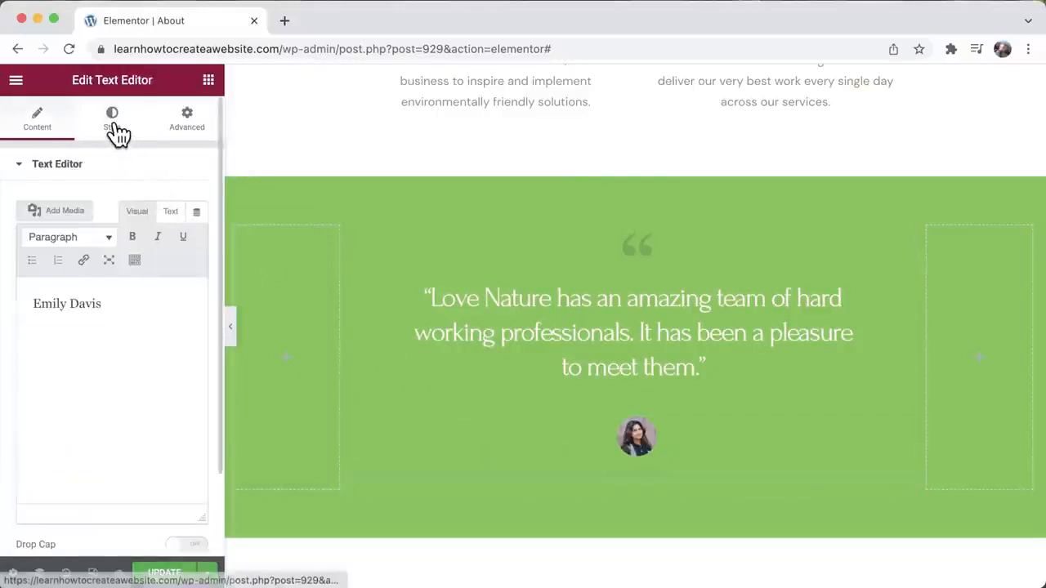
{"action": "left_click", "coordinate": [115, 123]}
{"action": "left_click", "coordinate": [197, 236]}
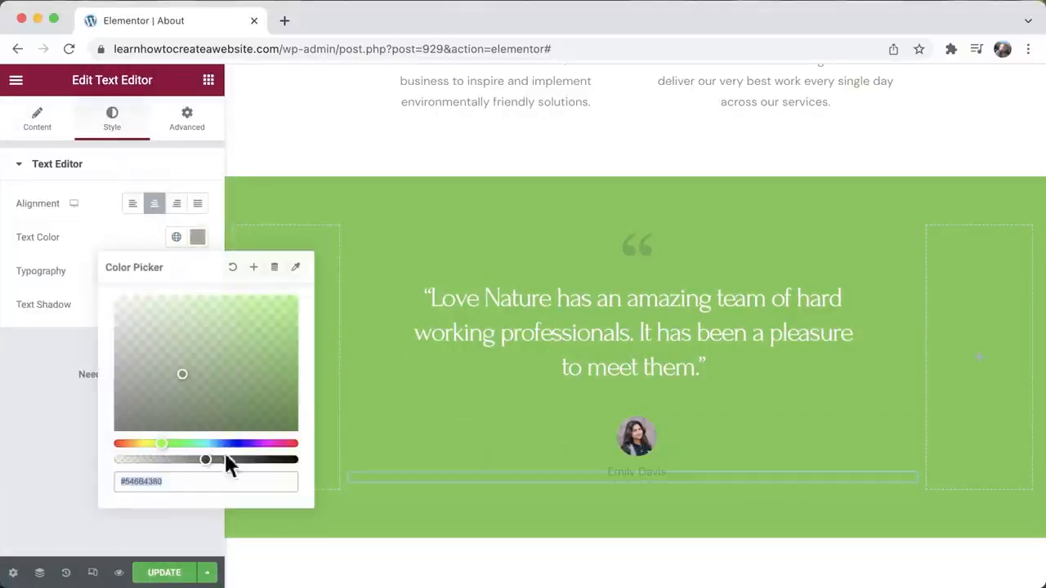
{"action": "left_click_drag", "start_coordinate": [204, 458], "coordinate": [323, 470]}
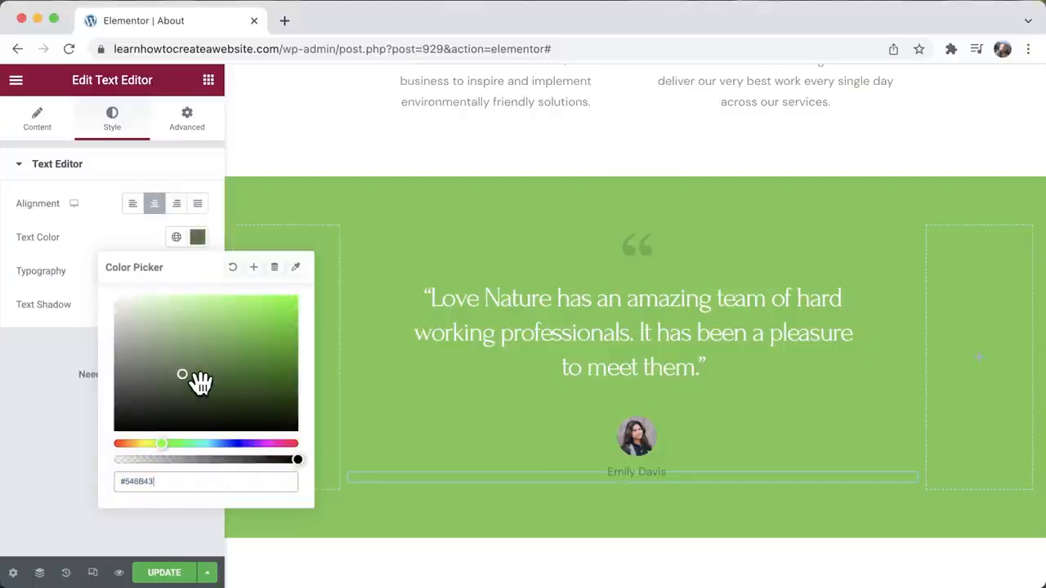
{"action": "left_click", "coordinate": [199, 246]}
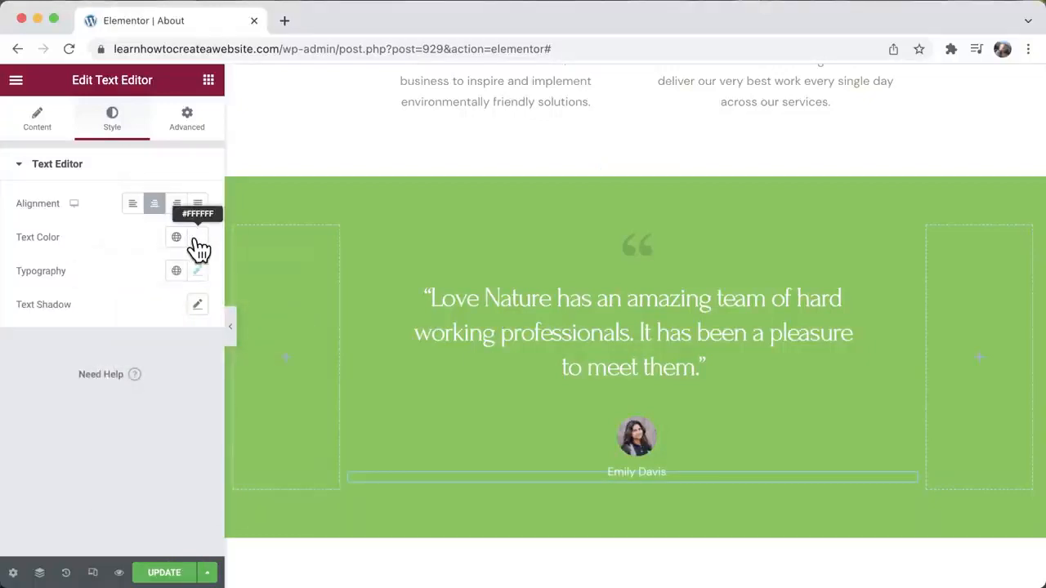
Step: Delete the quote-mark image above the testimonial quote
{"action": "left_click", "coordinate": [663, 253]}
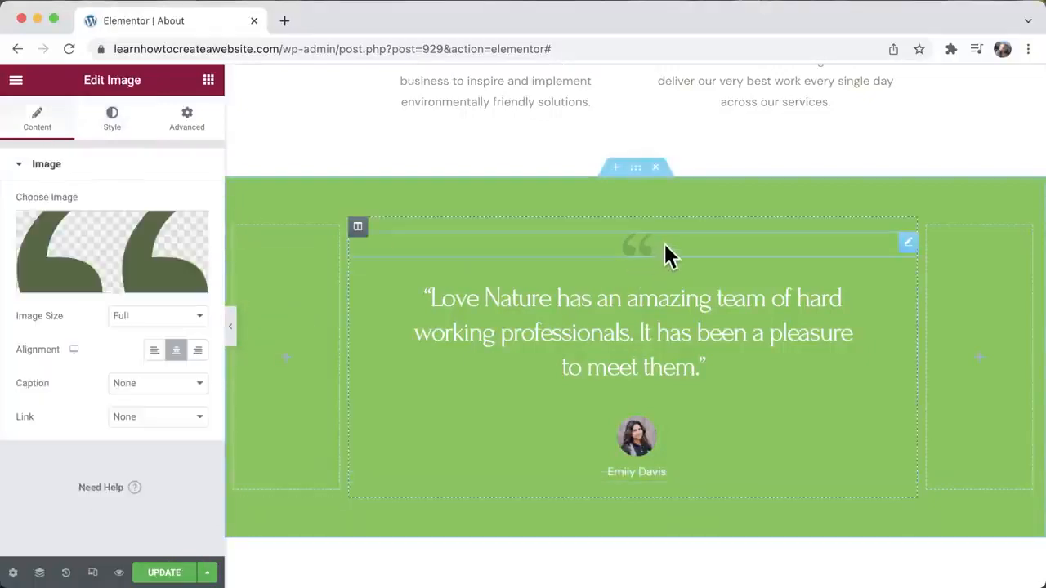
{"action": "right_click", "coordinate": [911, 249]}
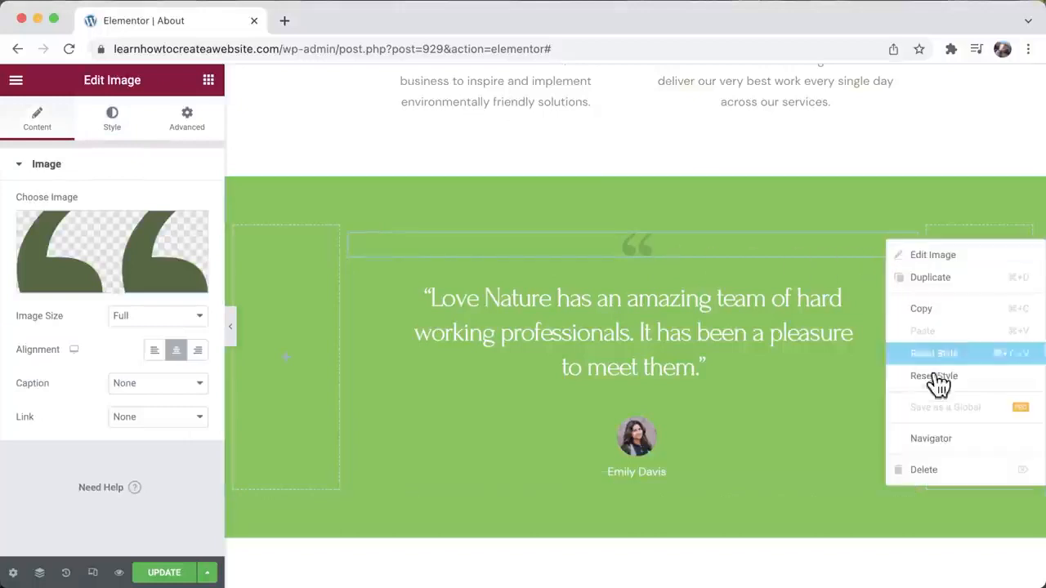
{"action": "left_click", "coordinate": [927, 471]}
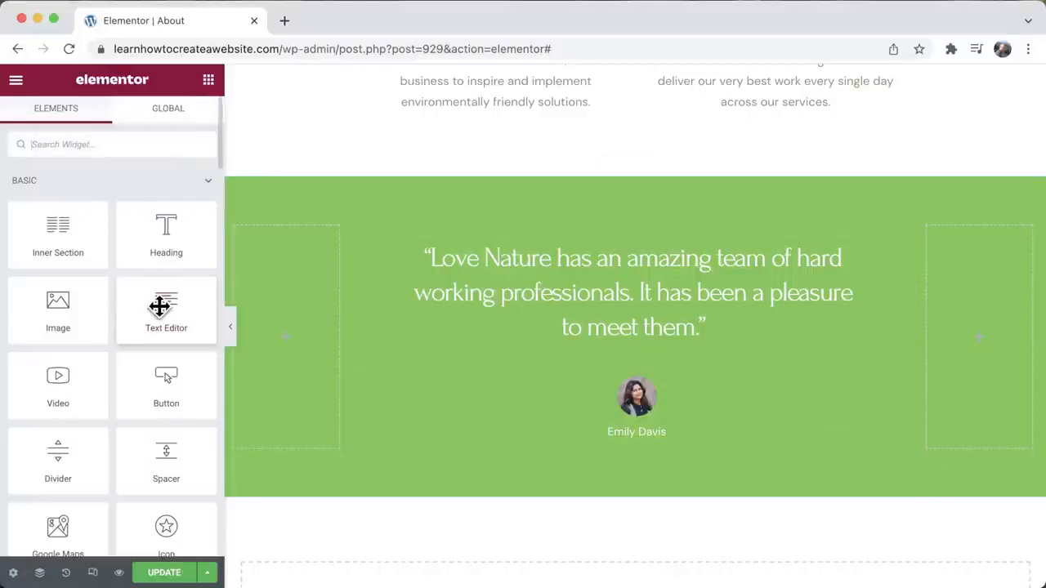
Step: Add a Divider above the testimonial with a centred quote icon from the icon library
{"action": "left_click_drag", "start_coordinate": [70, 457], "coordinate": [572, 240]}
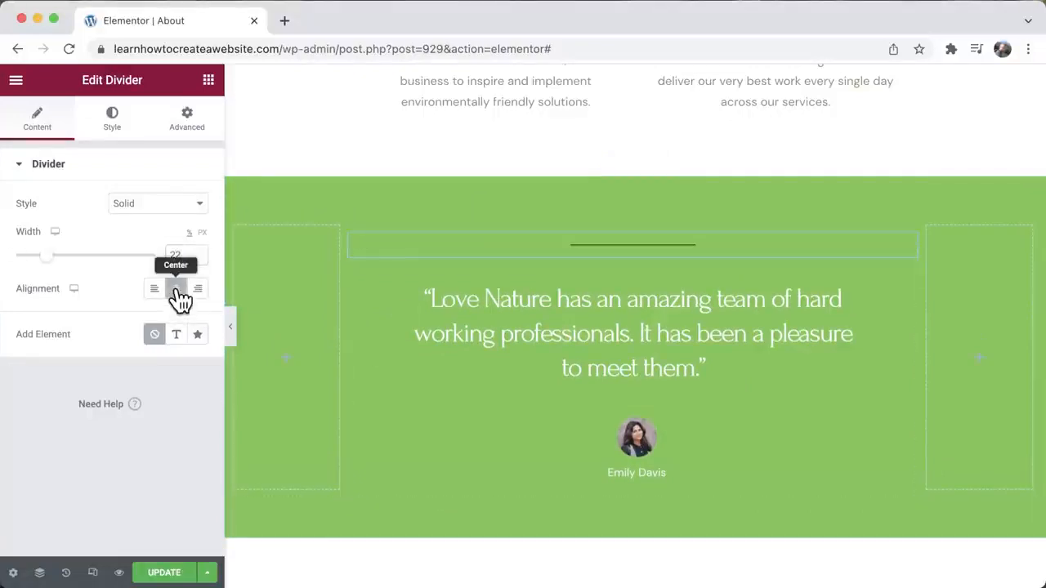
{"action": "left_click", "coordinate": [197, 337]}
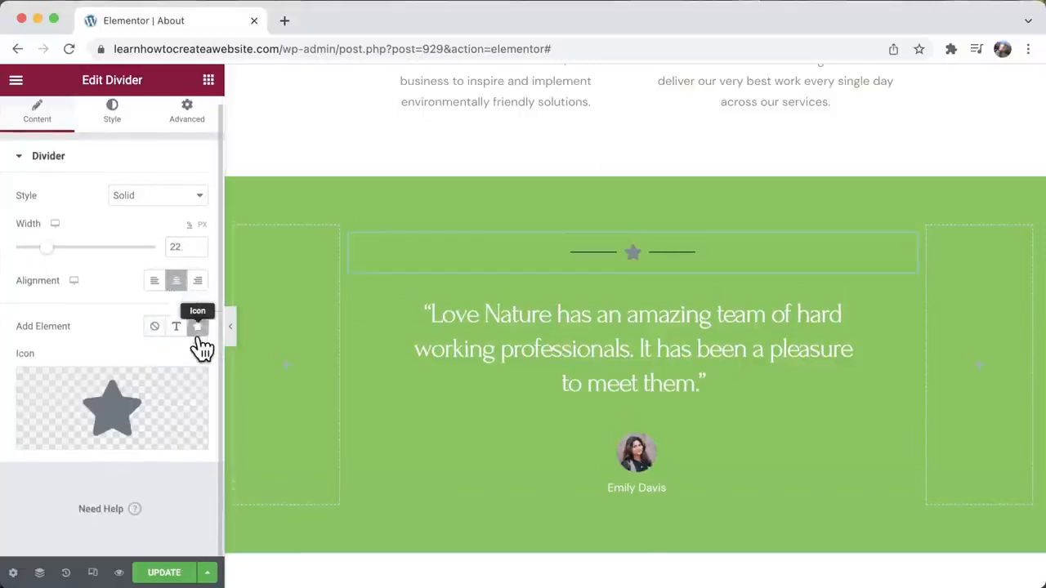
{"action": "left_click", "coordinate": [131, 405]}
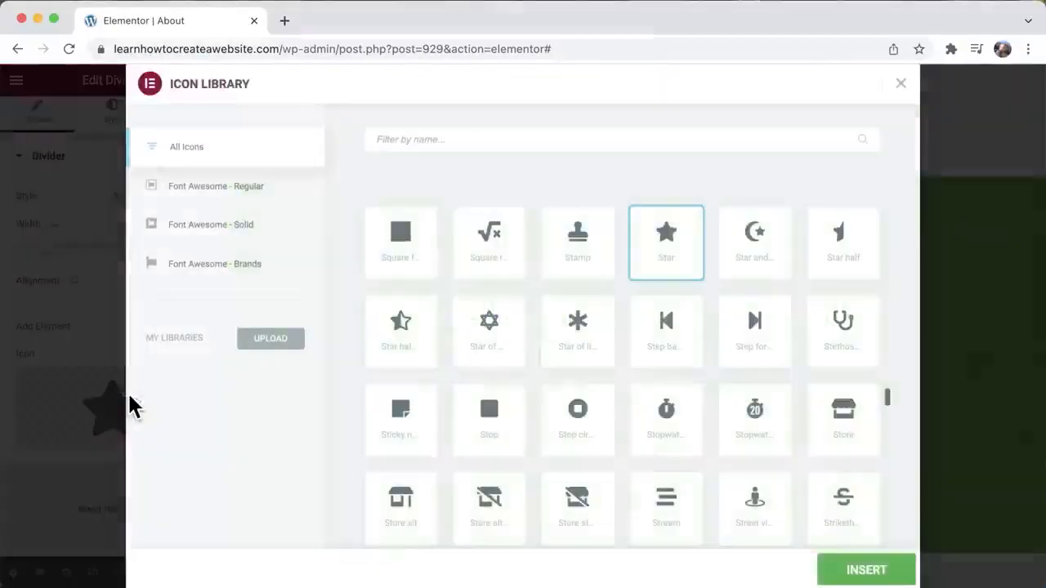
{"action": "left_click", "coordinate": [479, 141]}
{"action": "type", "text": "quote"}
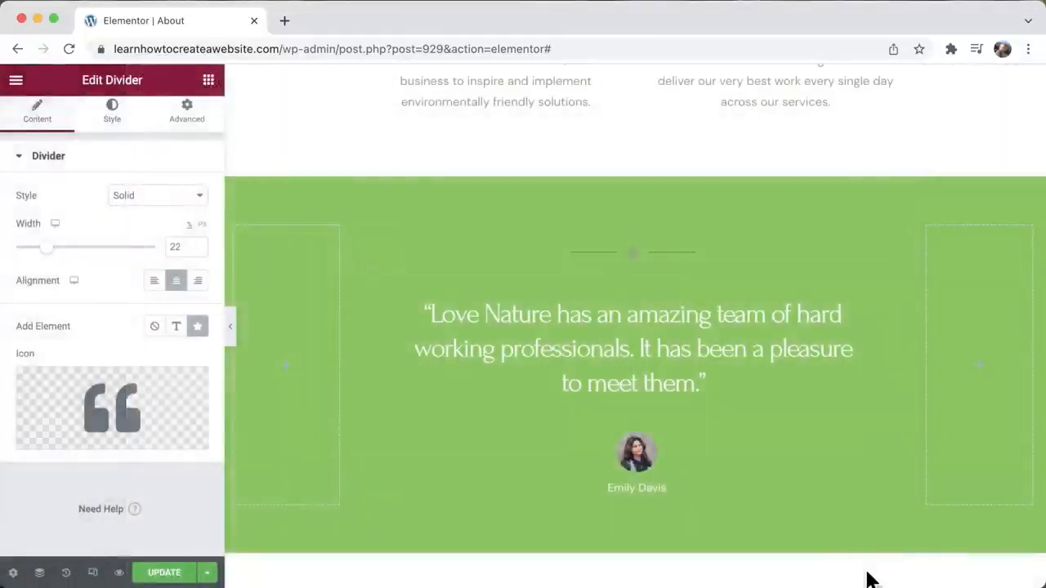
Step: Style the divider white with weight 3, icon size 25 and spacing 20
{"action": "left_click", "coordinate": [113, 119]}
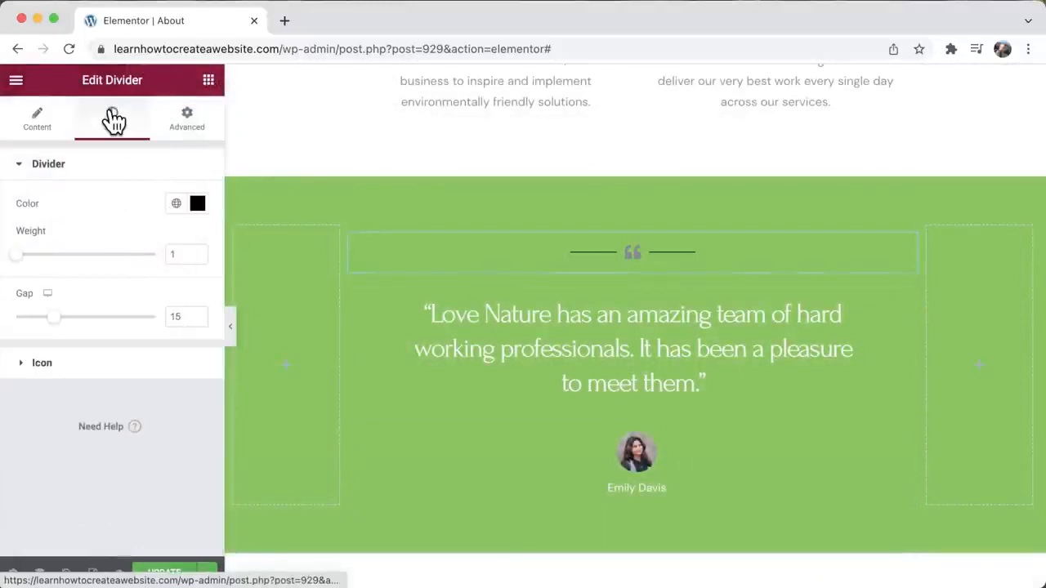
{"action": "left_click", "coordinate": [197, 203]}
{"action": "left_click", "coordinate": [200, 208]}
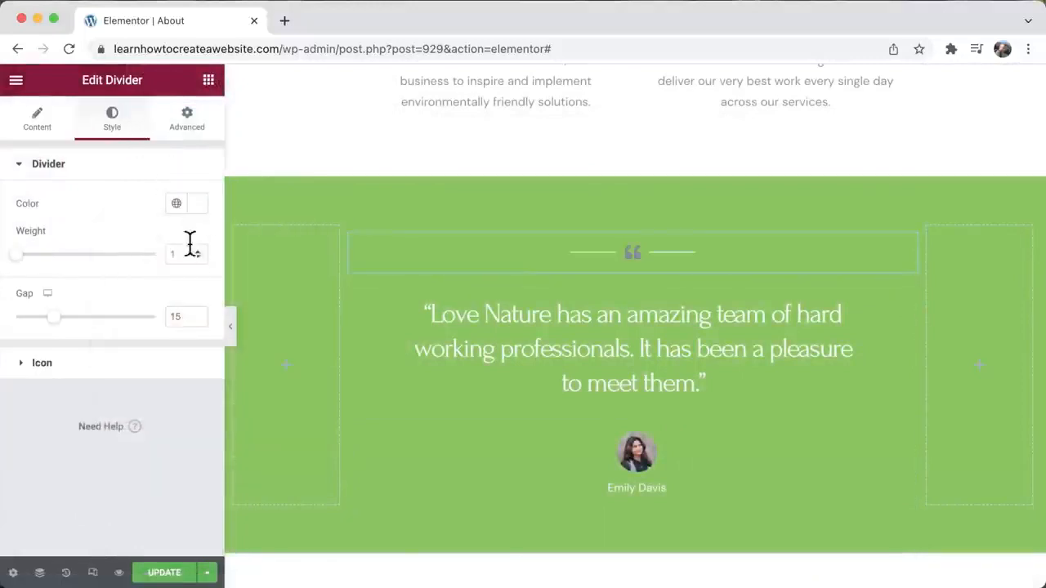
{"action": "type", "text": "3"}
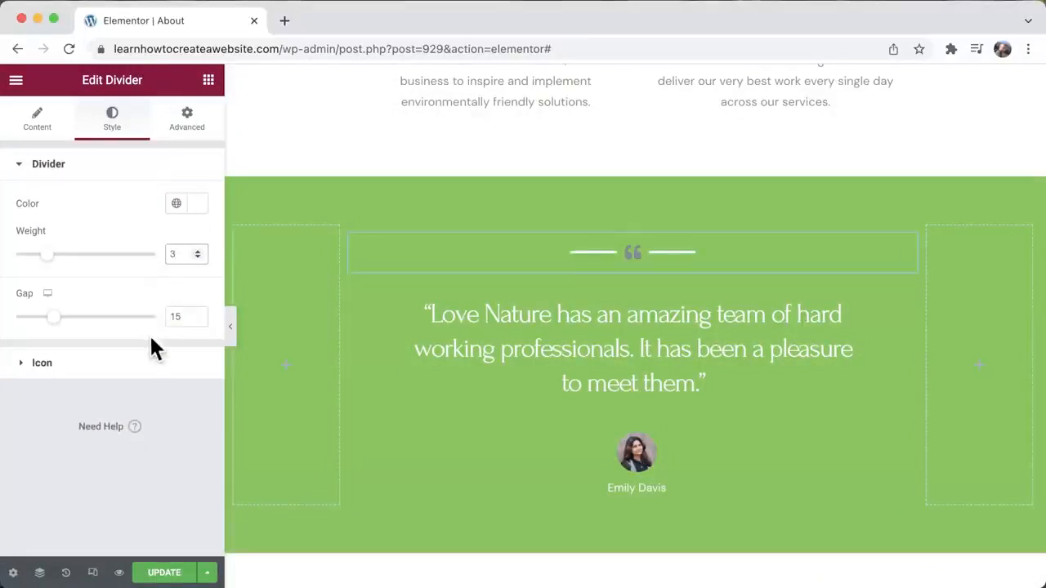
{"action": "left_click", "coordinate": [120, 365]}
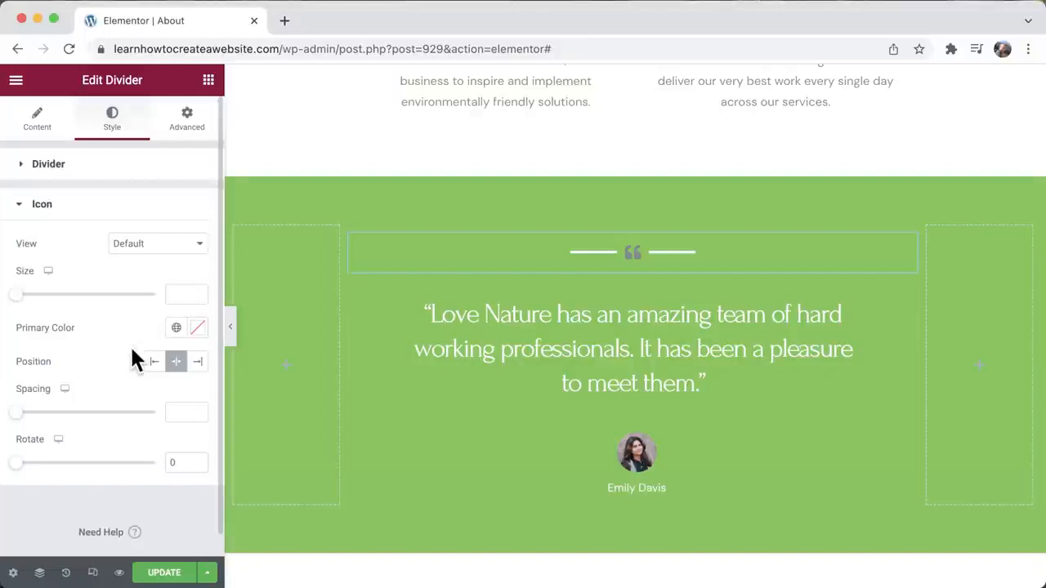
{"action": "left_click", "coordinate": [198, 329]}
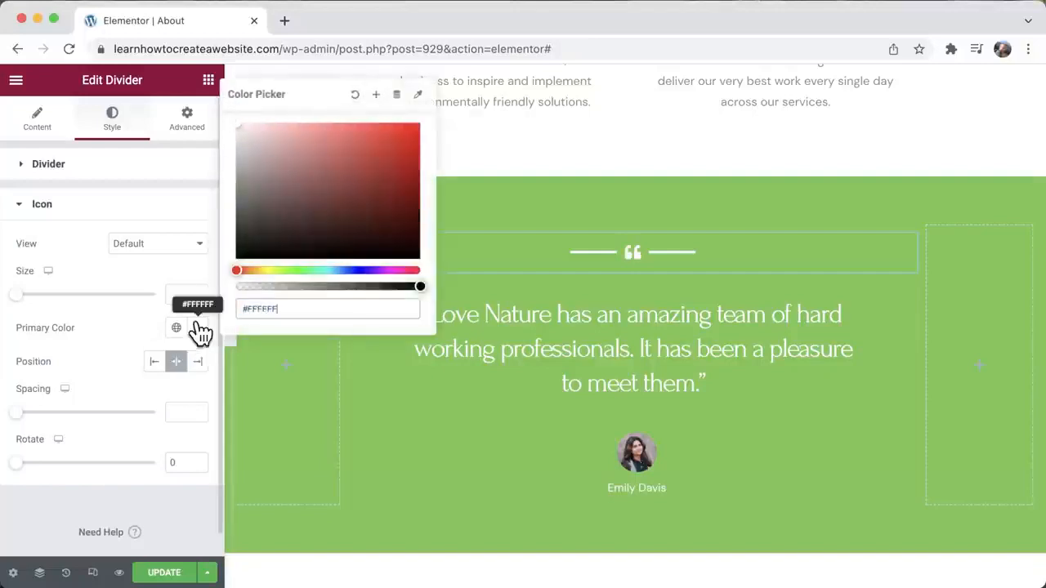
{"action": "left_click", "coordinate": [181, 297]}
{"action": "type", "text": "25"}
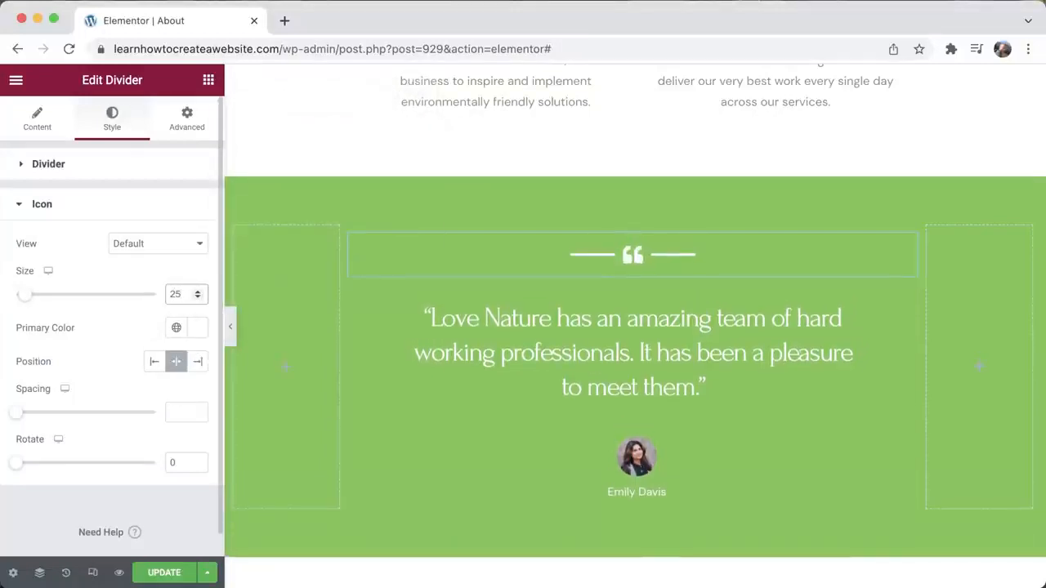
{"action": "left_click", "coordinate": [178, 412]}
{"action": "type", "text": "20"}
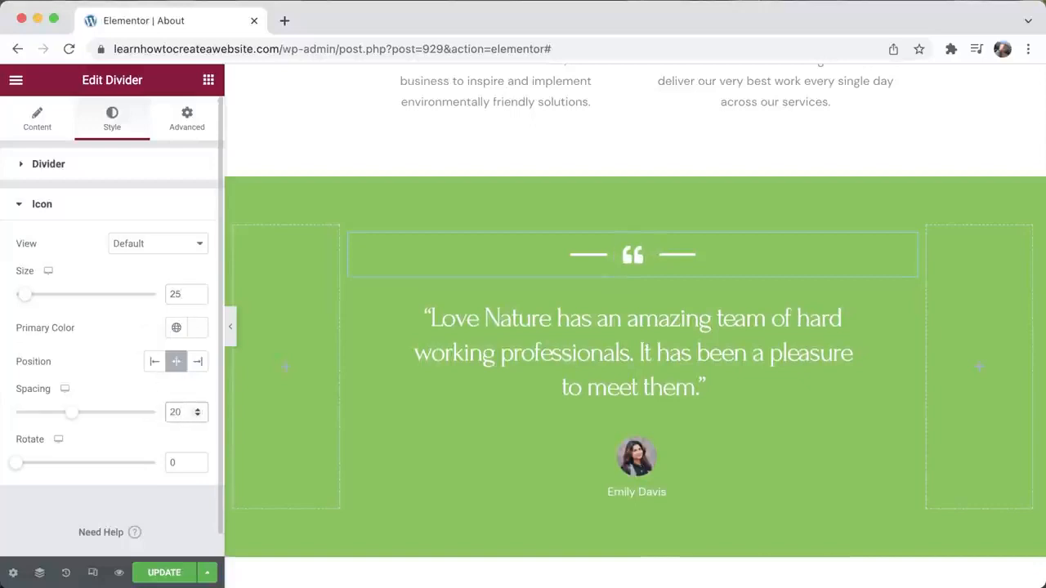
{"action": "left_click", "coordinate": [639, 172]}
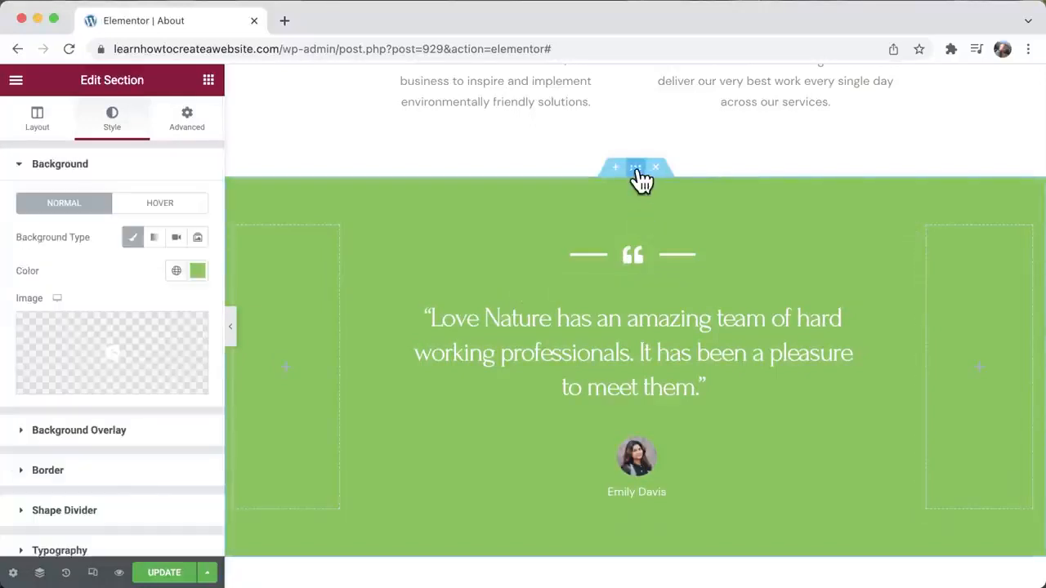
Step: Set the section background to the pasted YouTube video, starting at 67 and ending at 94 seconds
{"action": "left_click", "coordinate": [176, 245]}
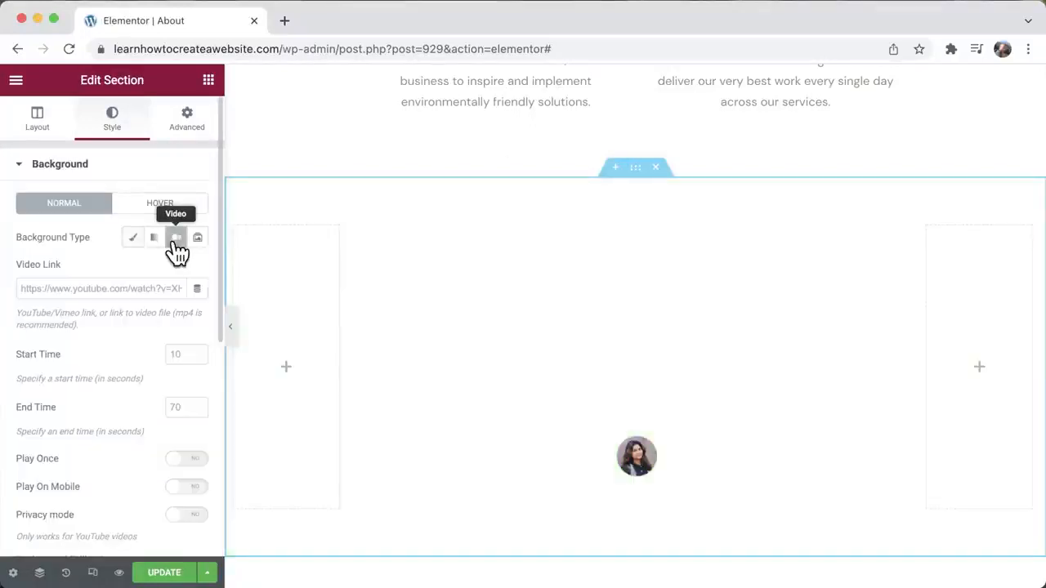
{"action": "type", "text": "https://www.youtube.com/watch?v=4LdnySqs1Ks"}
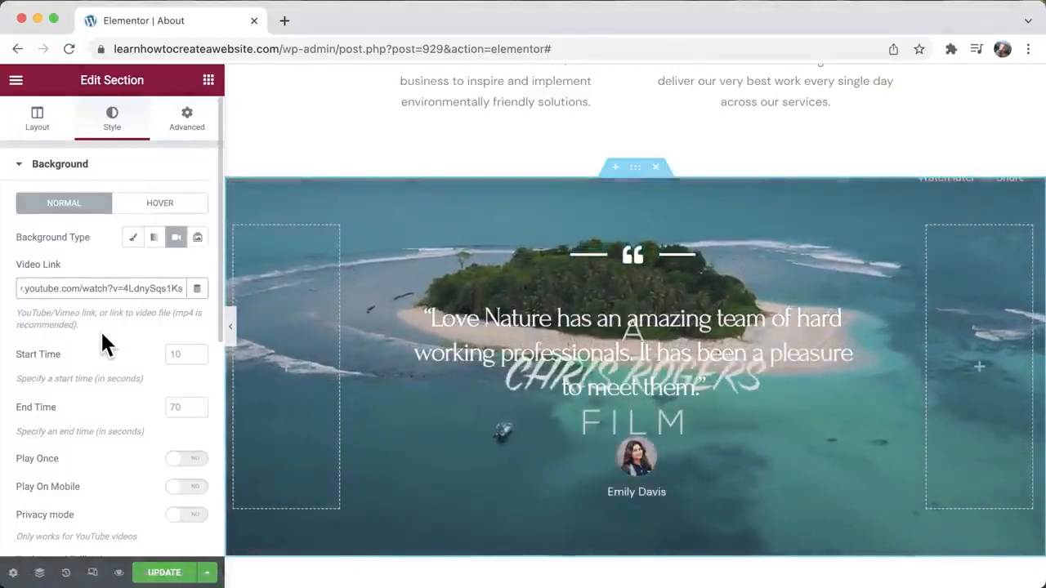
{"action": "left_click", "coordinate": [177, 354]}
{"action": "type", "text": "67"}
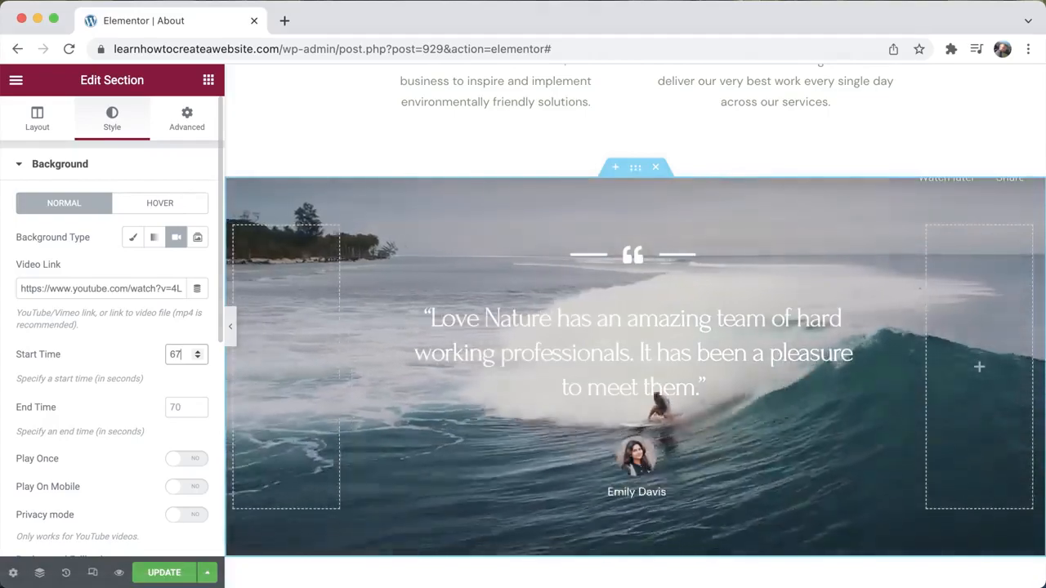
{"action": "left_click", "coordinate": [178, 407]}
{"action": "type", "text": "94"}
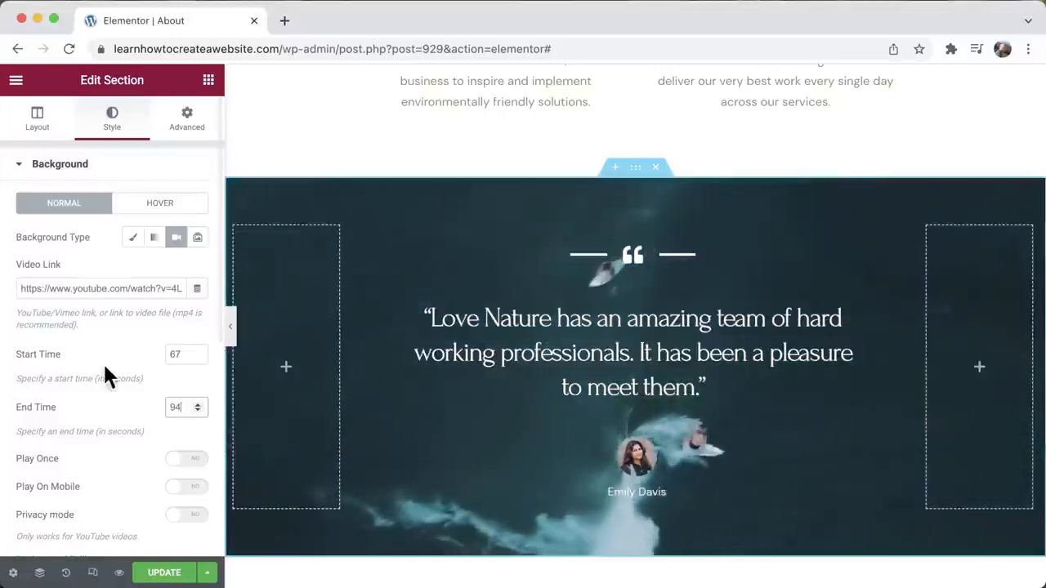
{"action": "scroll", "coordinate": [103, 364], "scroll_direction": "down", "scroll_amount": 5}
{"action": "scroll", "coordinate": [93, 359], "scroll_direction": "down", "scroll_amount": 3}
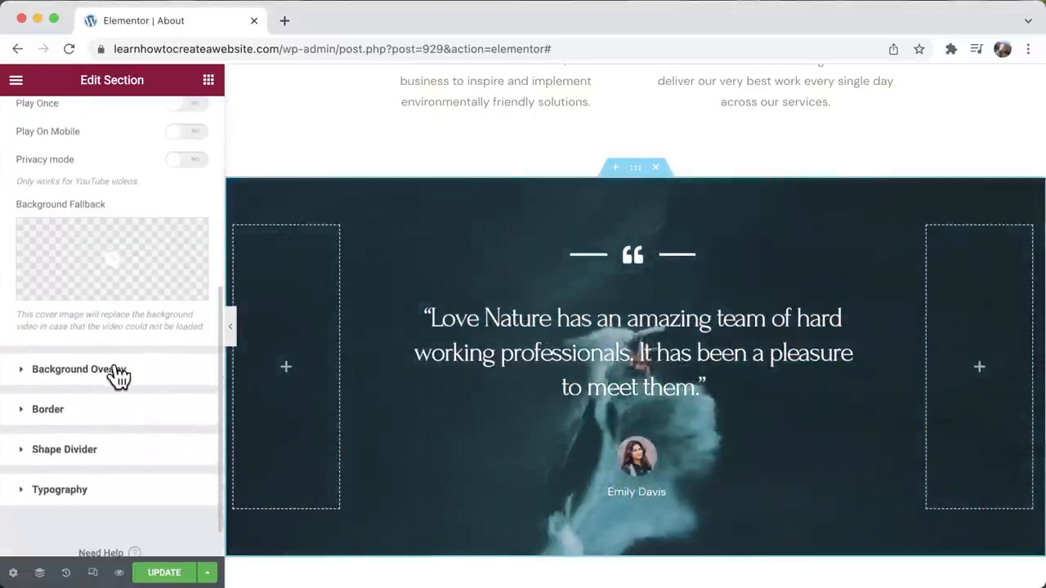
Step: Add a Classic black (#000000) background overlay at 0.2 opacity over the video
{"action": "left_click", "coordinate": [112, 372]}
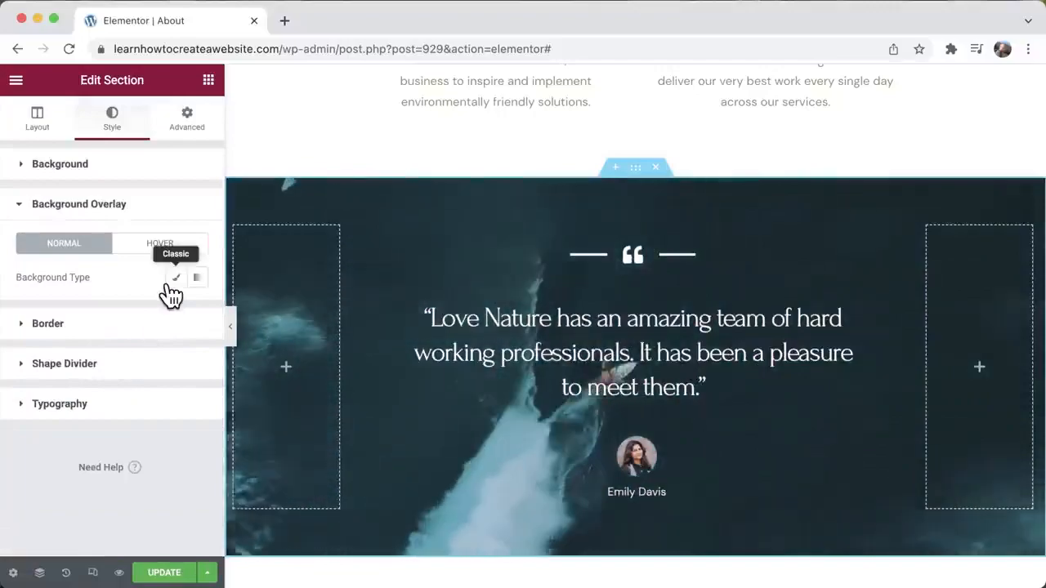
{"action": "left_click", "coordinate": [172, 280]}
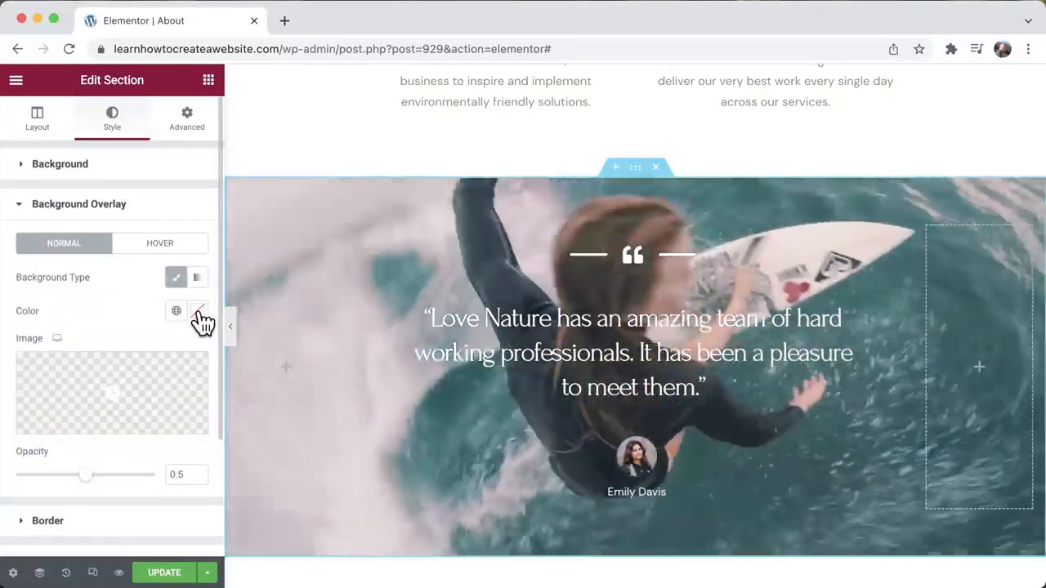
{"action": "left_click", "coordinate": [197, 314]}
{"action": "left_click_drag", "start_coordinate": [183, 452], "coordinate": [82, 513]}
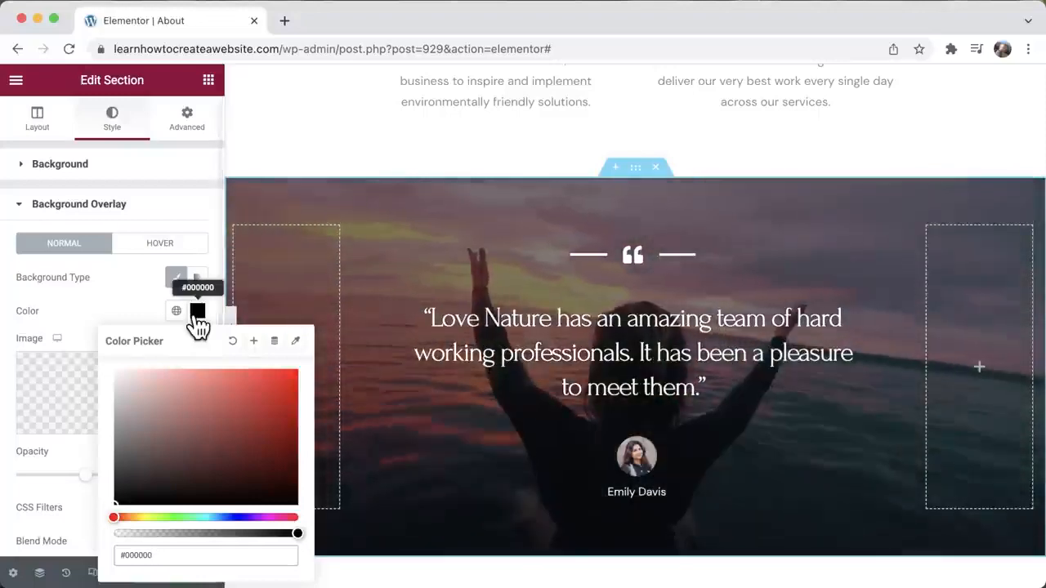
{"action": "left_click", "coordinate": [198, 313]}
{"action": "left_click", "coordinate": [184, 480]}
{"action": "key", "text": "BackSpace"}
{"action": "type", "text": "2"}
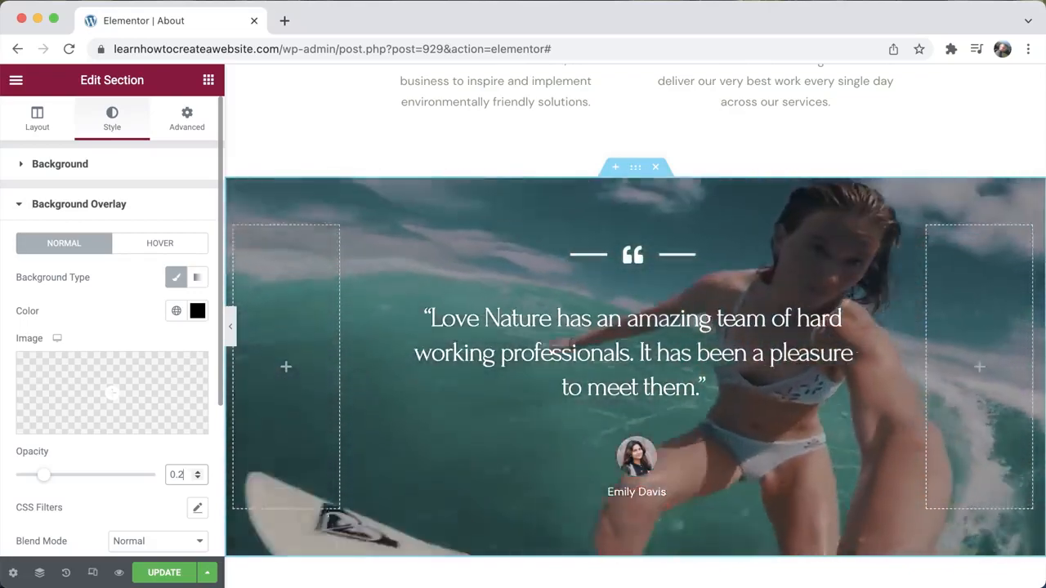
{"action": "left_click", "coordinate": [131, 167]}
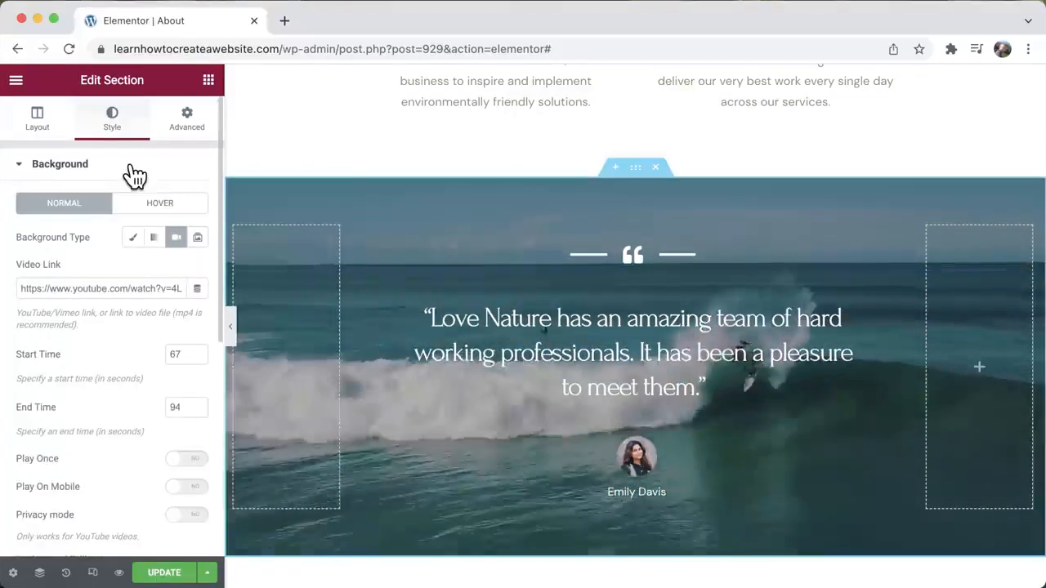
Step: Set the mountain-valley image service-2.jpg as the video background's fallback
{"action": "scroll", "coordinate": [154, 360], "scroll_direction": "down", "scroll_amount": 5}
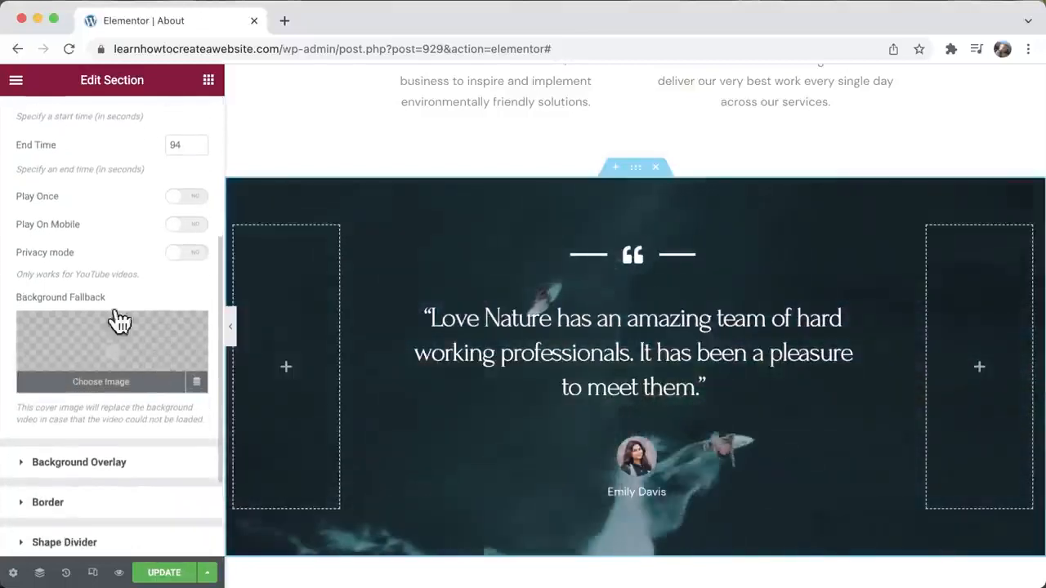
{"action": "left_click", "coordinate": [169, 392]}
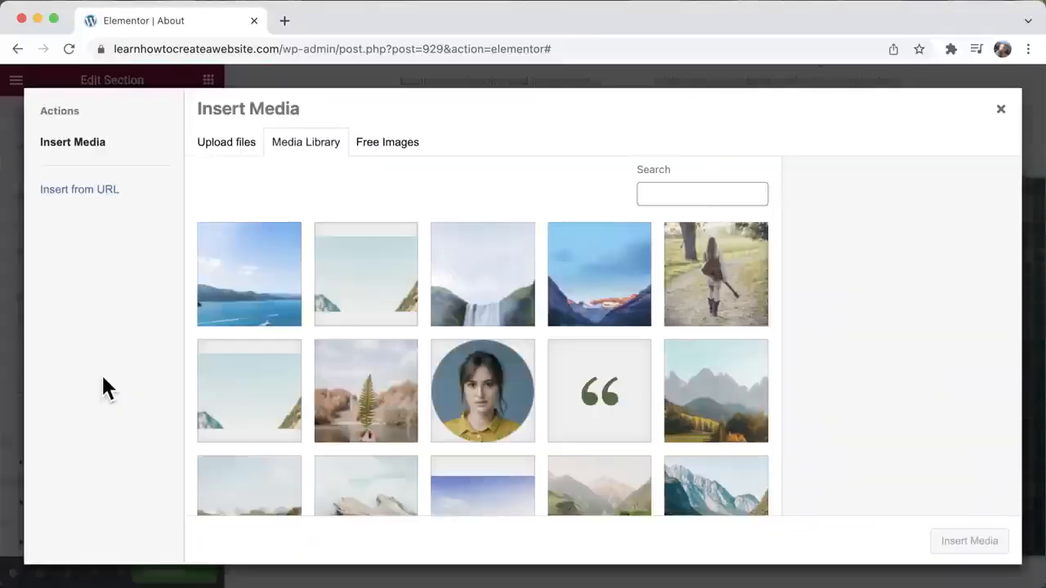
{"action": "scroll", "coordinate": [518, 344], "scroll_direction": "down", "scroll_amount": 5}
{"action": "left_click", "coordinate": [590, 312]}
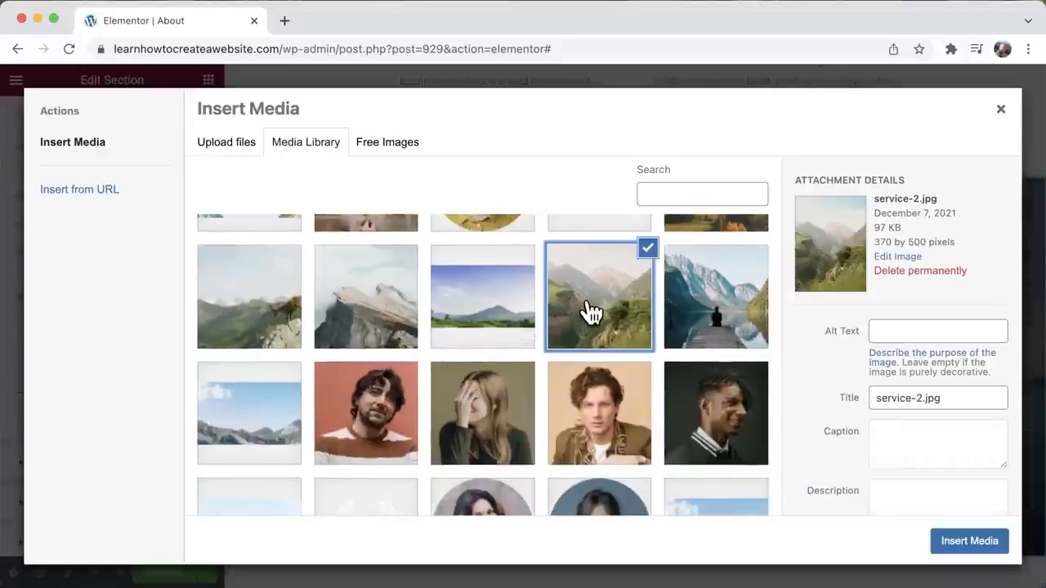
{"action": "left_click", "coordinate": [969, 541]}
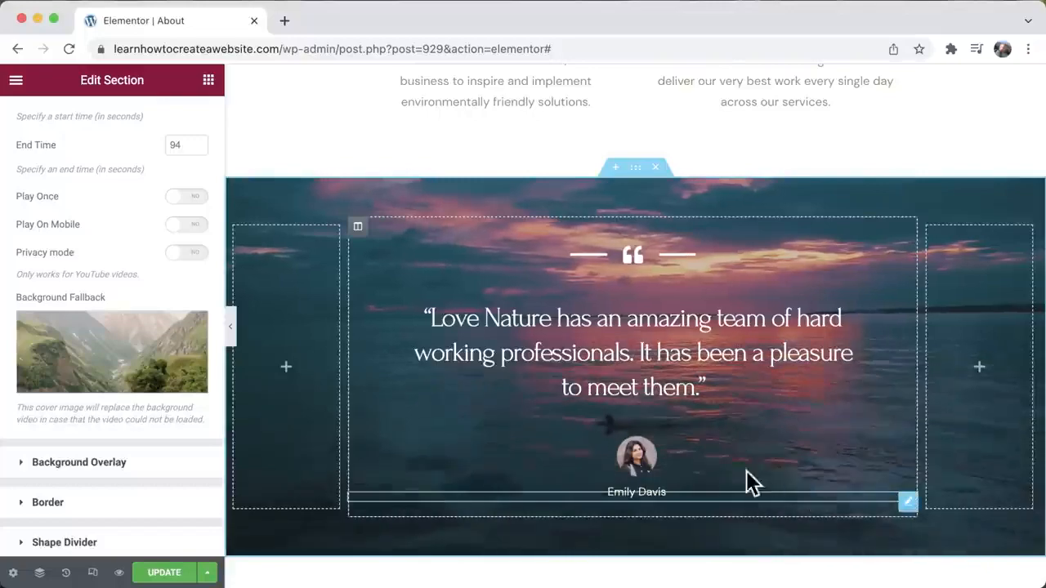
{"action": "mouse_move", "coordinate": [133, 349]}
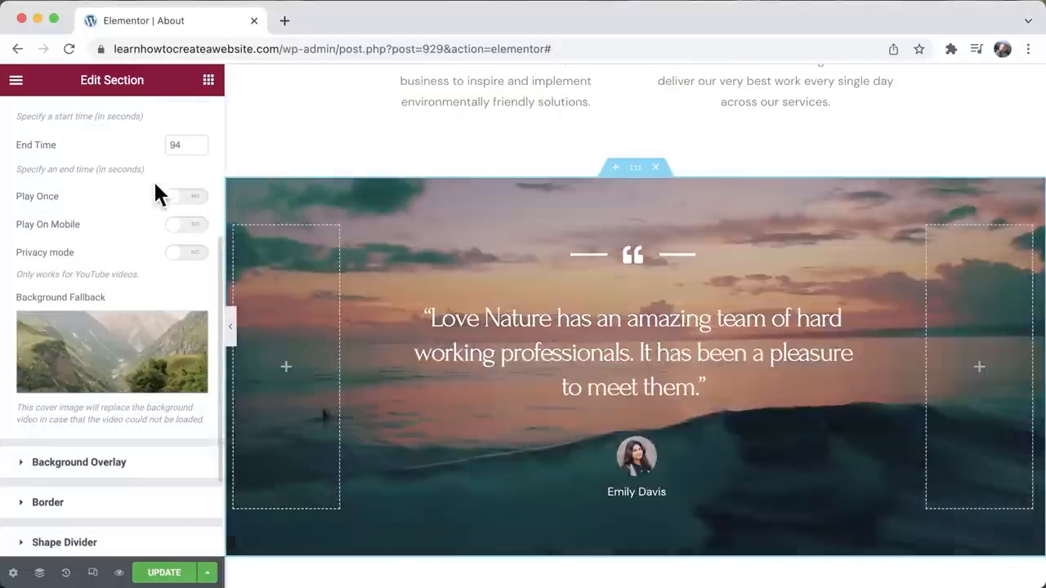
{"action": "scroll", "coordinate": [153, 179], "scroll_direction": "up", "scroll_amount": 5}
Step: Set the section height to Min Height with a 420 px minimum, then save with UPDATE
{"action": "left_click", "coordinate": [39, 123]}
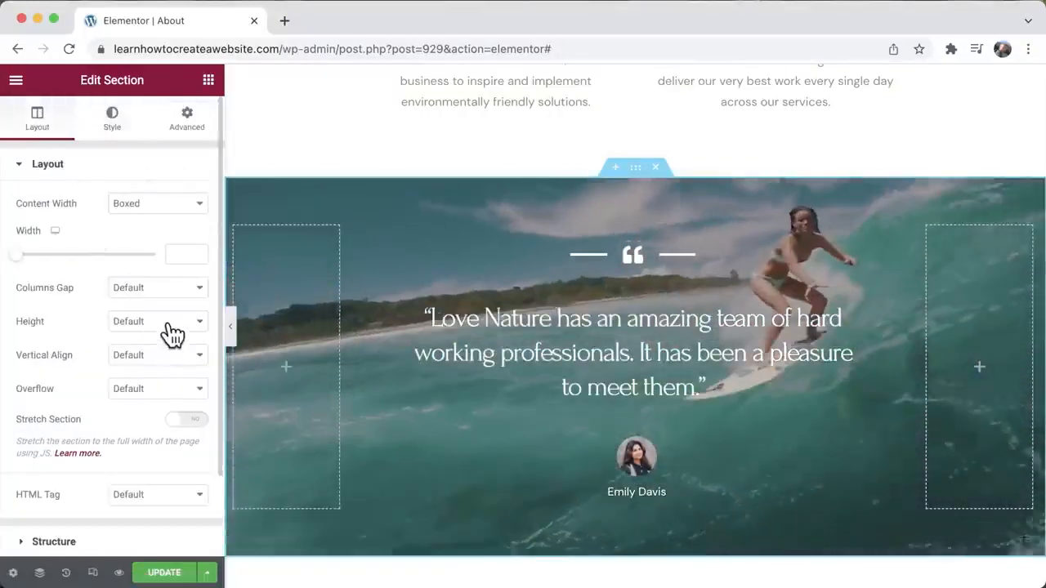
{"action": "left_click", "coordinate": [163, 324]}
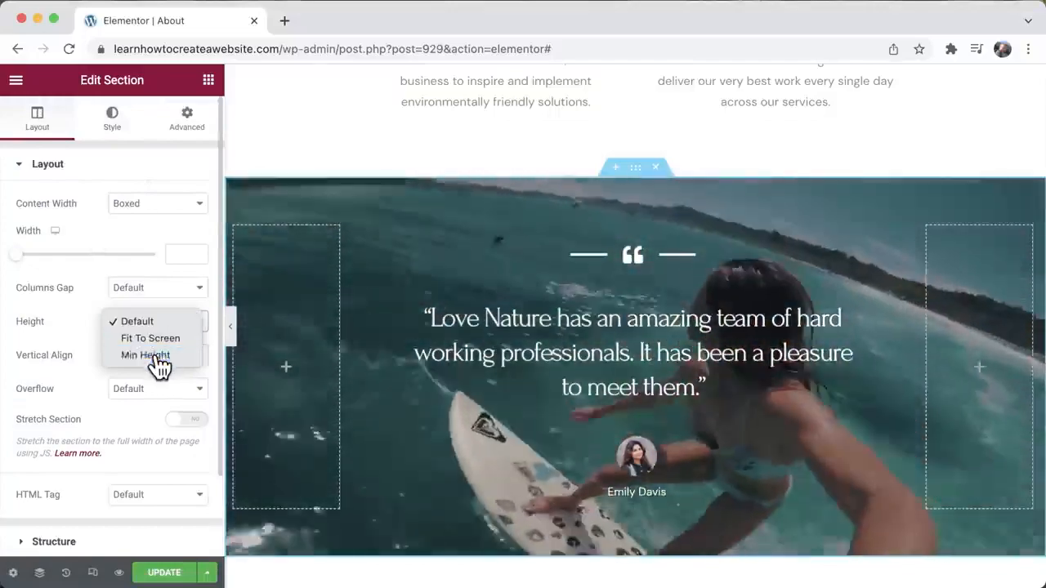
{"action": "left_click", "coordinate": [155, 360]}
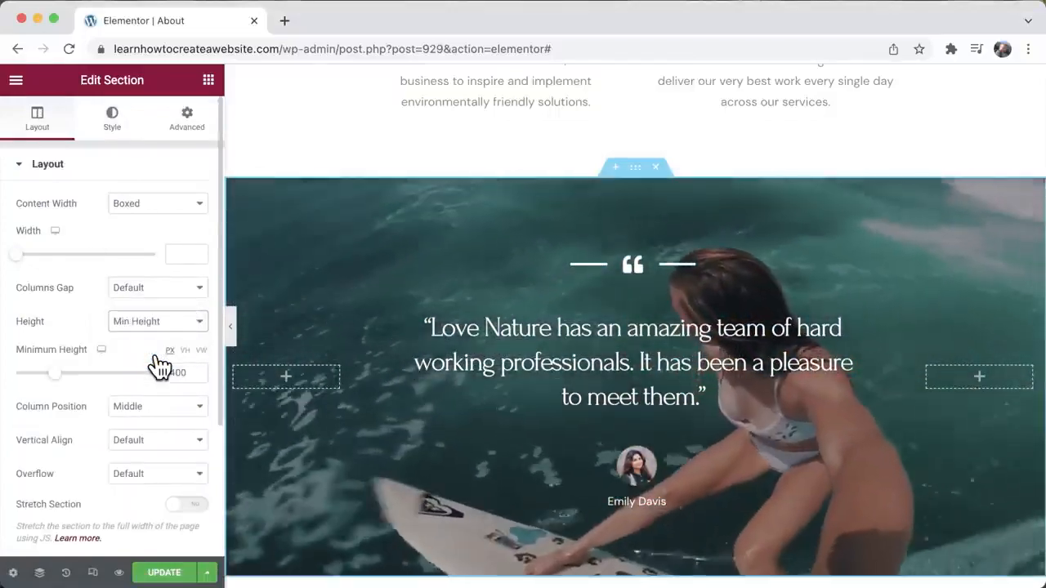
{"action": "mouse_move", "coordinate": [50, 381]}
{"action": "left_mouse_down"}
{"action": "mouse_move", "coordinate": [60, 385]}
{"action": "mouse_move", "coordinate": [24, 387]}
{"action": "mouse_move", "coordinate": [63, 385]}
{"action": "left_mouse_up"}
{"action": "double_click", "coordinate": [175, 373]}
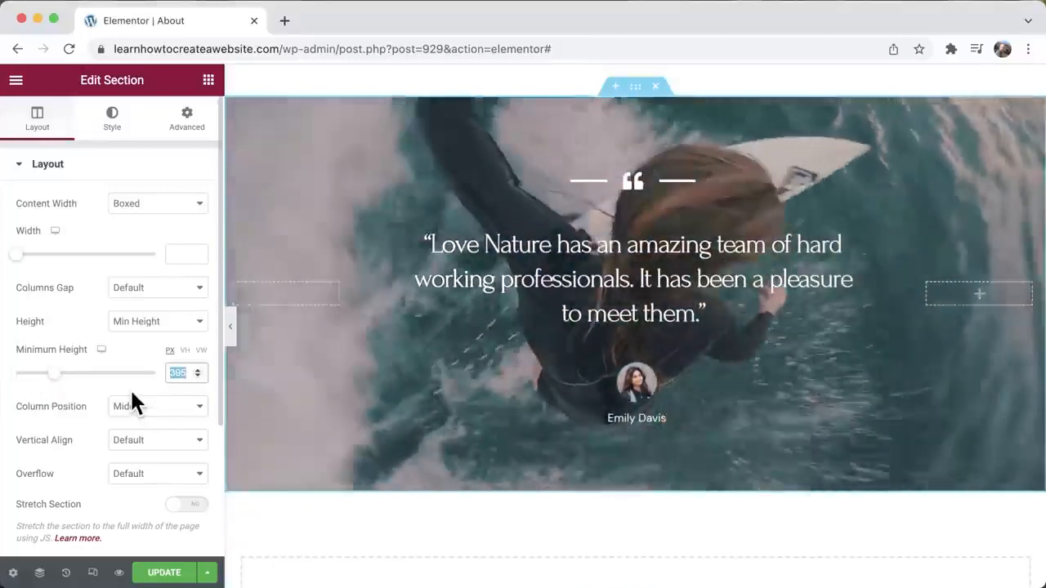
{"action": "type", "text": "420"}
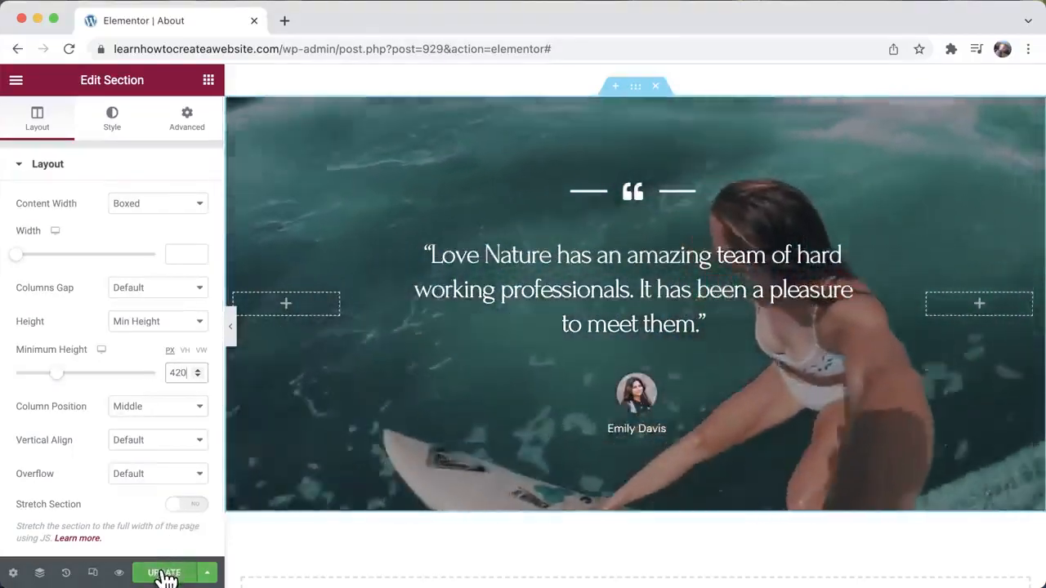
{"action": "left_click", "coordinate": [164, 573]}
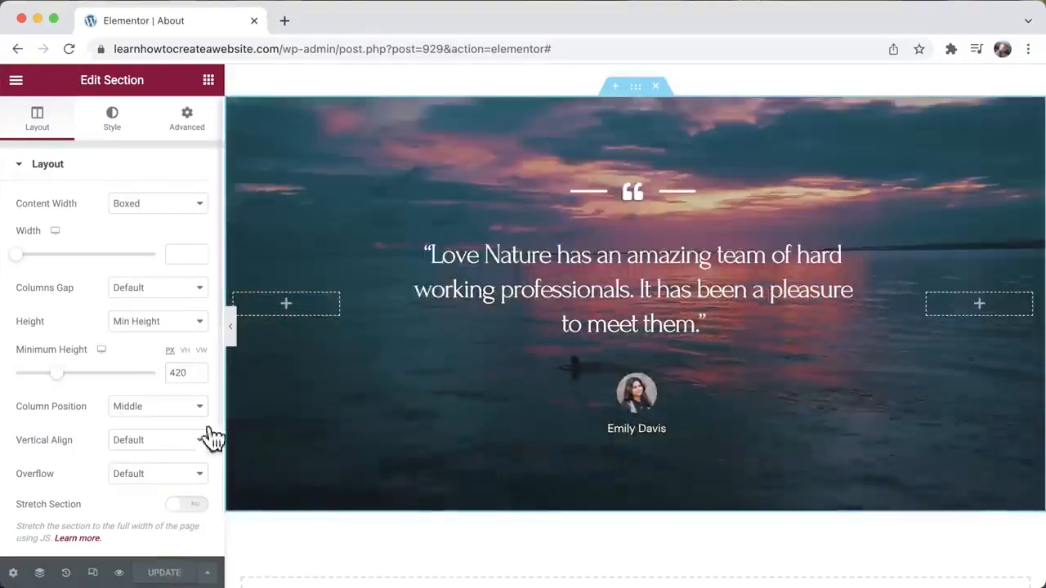
Step: Trim the address to the site root, open the live About page and scroll to the testimonial
{"action": "left_click", "coordinate": [283, 49]}
{"action": "left_click_drag", "start_coordinate": [289, 49], "coordinate": [689, 68]}
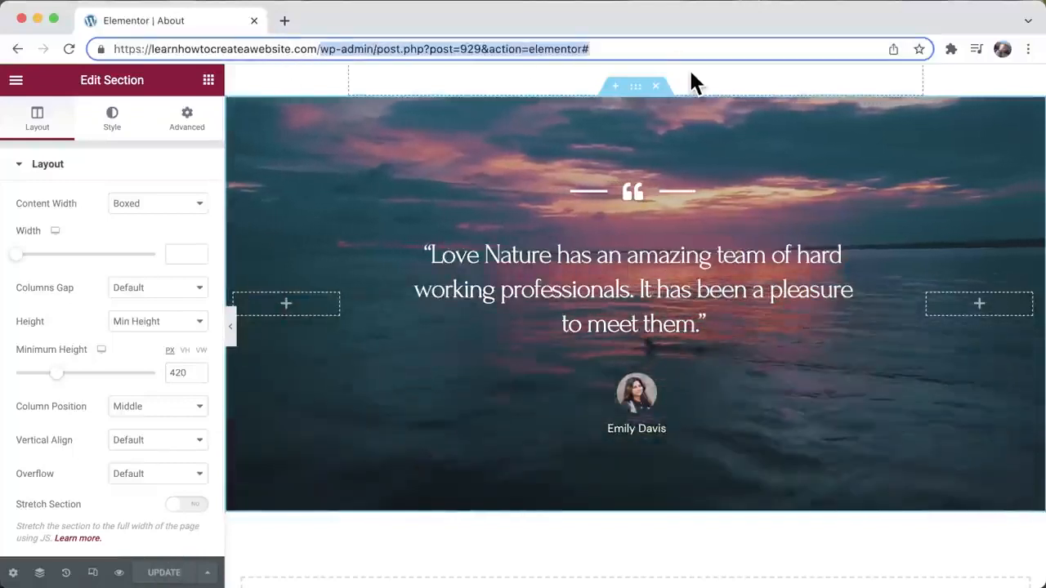
{"action": "key", "text": "BackSpace"}
{"action": "key", "text": "Return"}
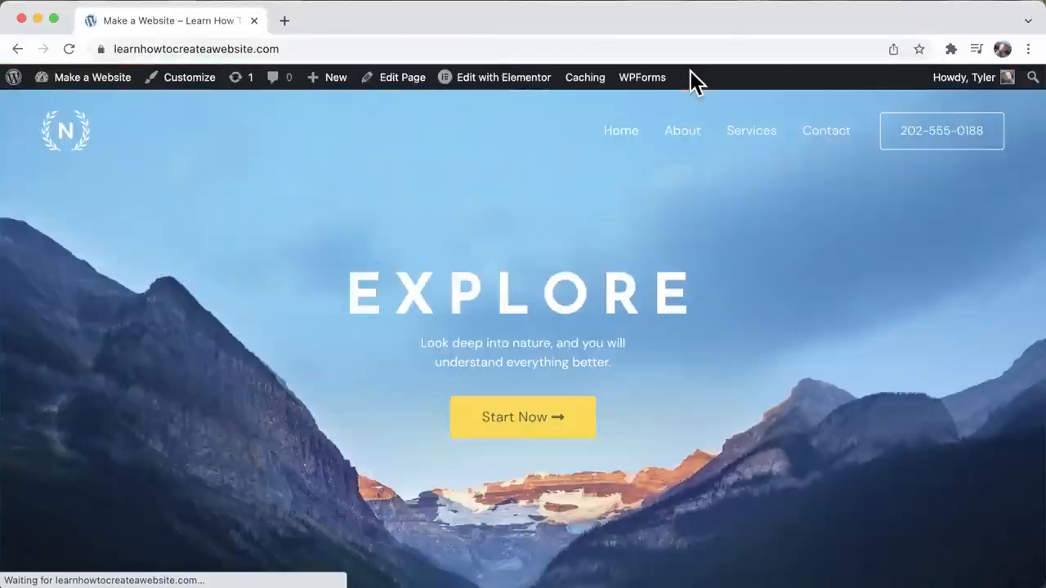
{"action": "left_click", "coordinate": [683, 137]}
{"action": "scroll", "coordinate": [744, 319], "scroll_direction": "down", "scroll_amount": 6}
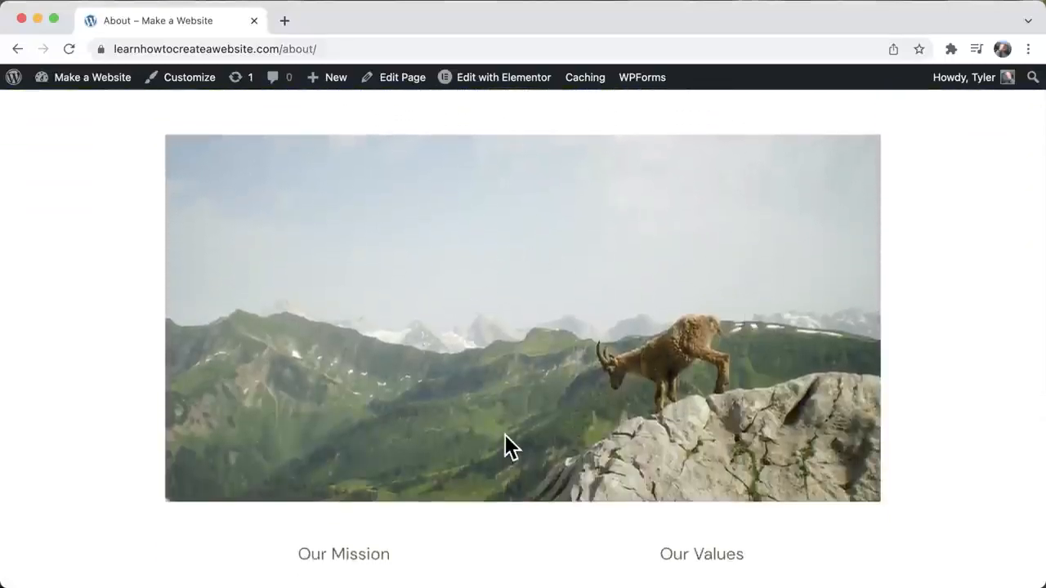
{"action": "scroll", "coordinate": [505, 434], "scroll_direction": "down", "scroll_amount": 10}
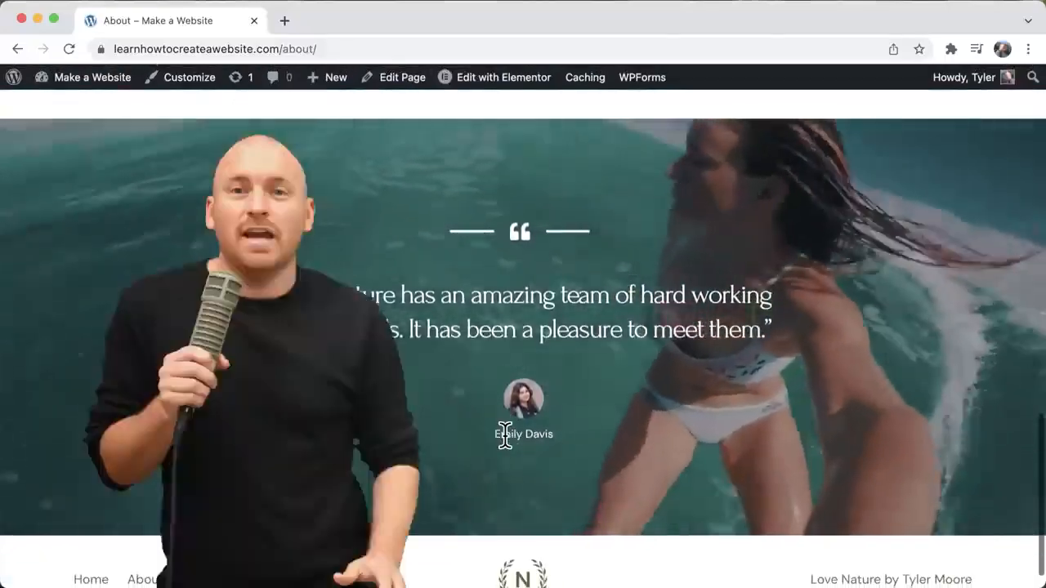
{"action": "left_click", "coordinate": [285, 21]}
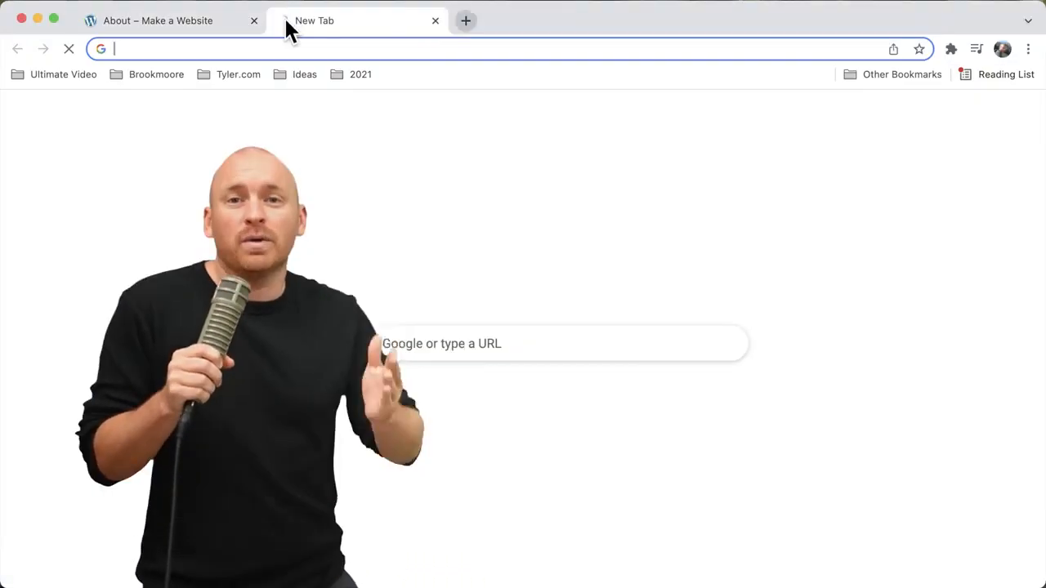
Step: Load apple.com/services in the new tab, then go back to the About – Make a Website tab
{"action": "type", "text": "apple.com/services/"}
{"action": "key", "text": "Return"}
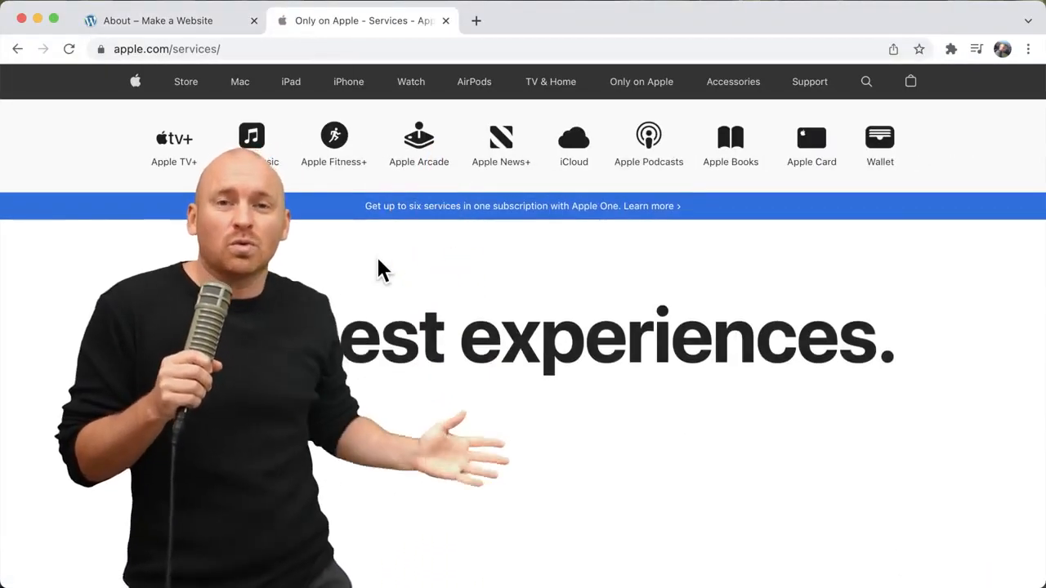
{"action": "scroll", "coordinate": [378, 269], "scroll_direction": "down", "scroll_amount": 10}
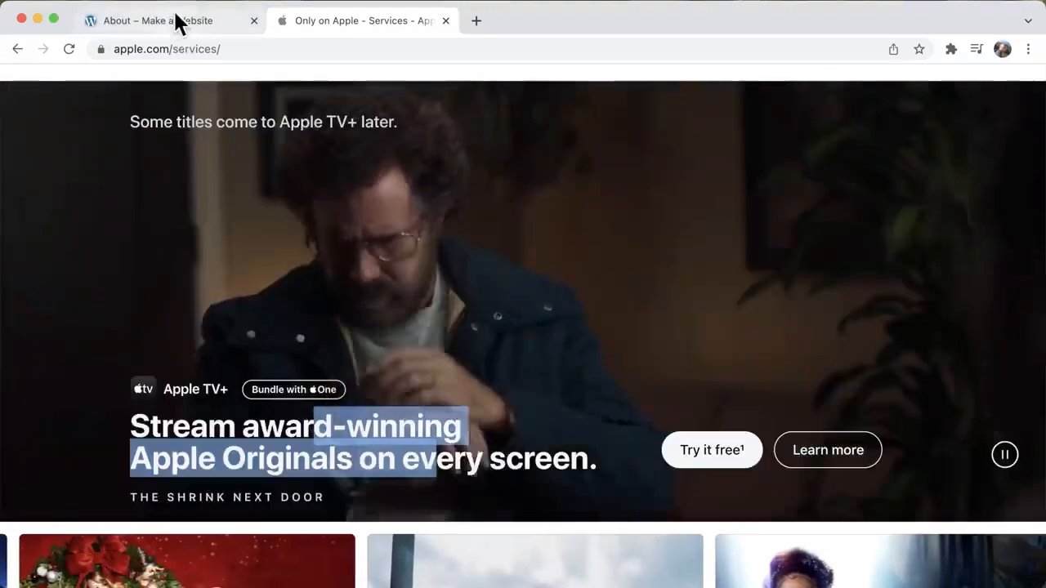
{"action": "left_click", "coordinate": [176, 21]}
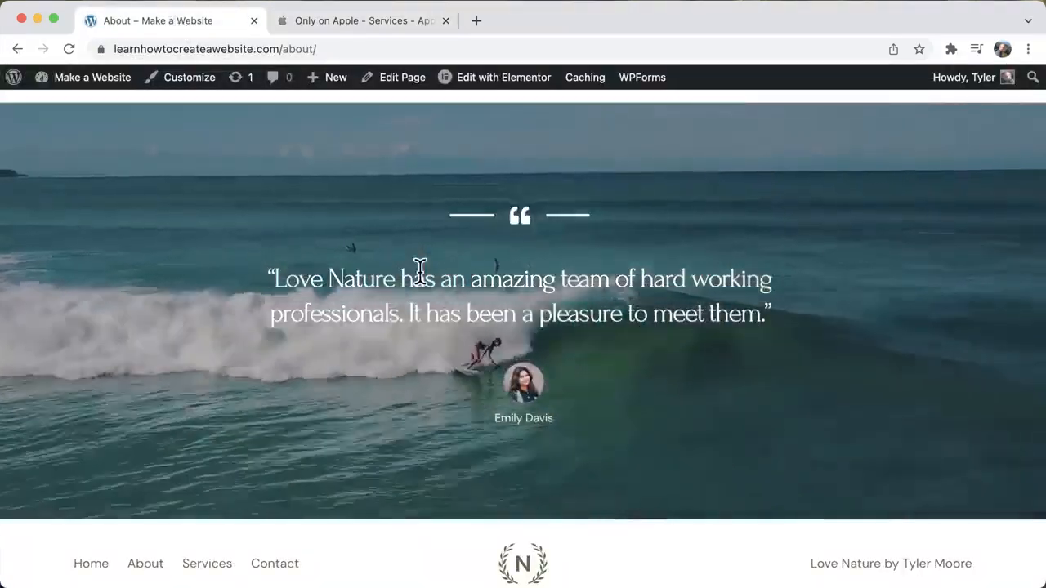
Step: Launch Edit with Elementor from the admin bar on the live Services page
{"action": "scroll", "coordinate": [420, 271], "scroll_direction": "up", "scroll_amount": 10}
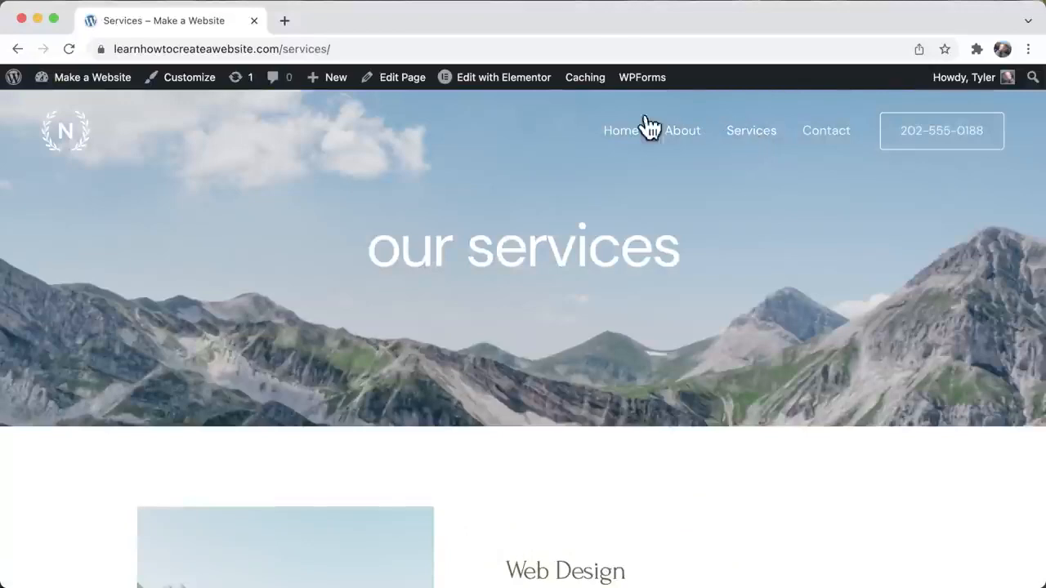
{"action": "left_click", "coordinate": [500, 82]}
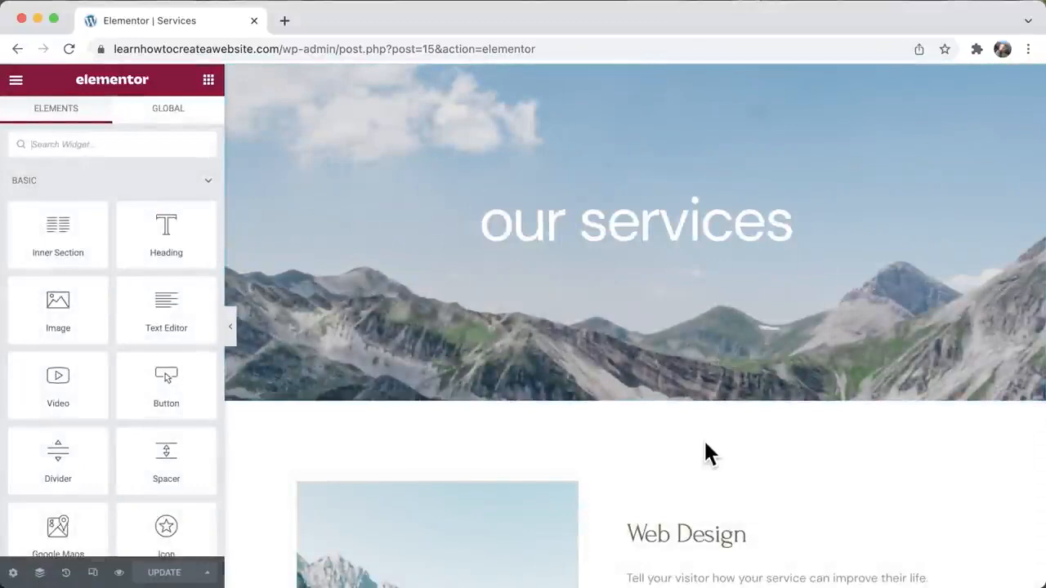
Step: Replace the Dedicated Support badge's icon with the handshake icon
{"action": "scroll", "coordinate": [709, 454], "scroll_direction": "down", "scroll_amount": 5}
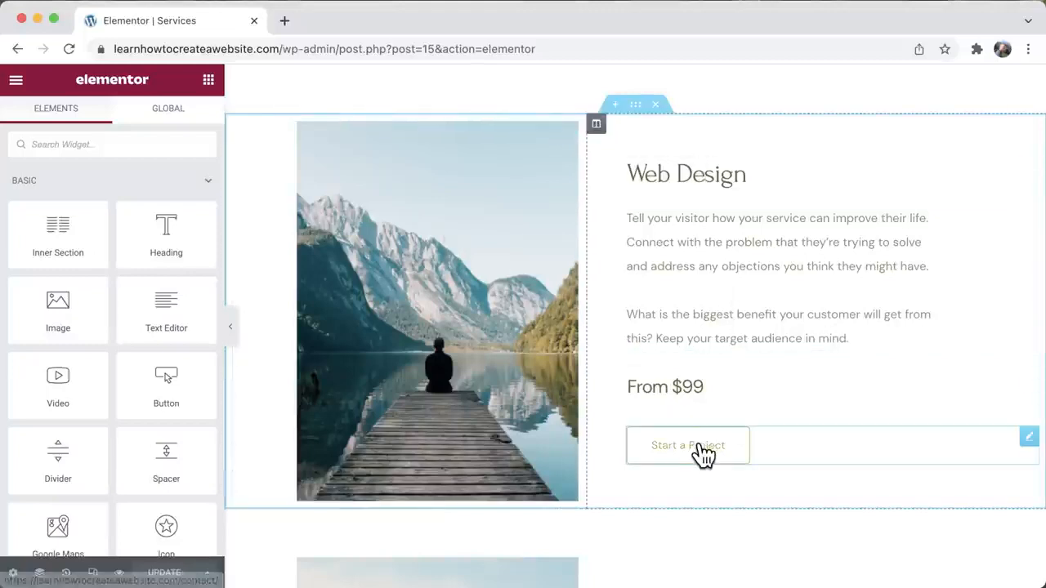
{"action": "scroll", "coordinate": [702, 454], "scroll_direction": "down", "scroll_amount": 15}
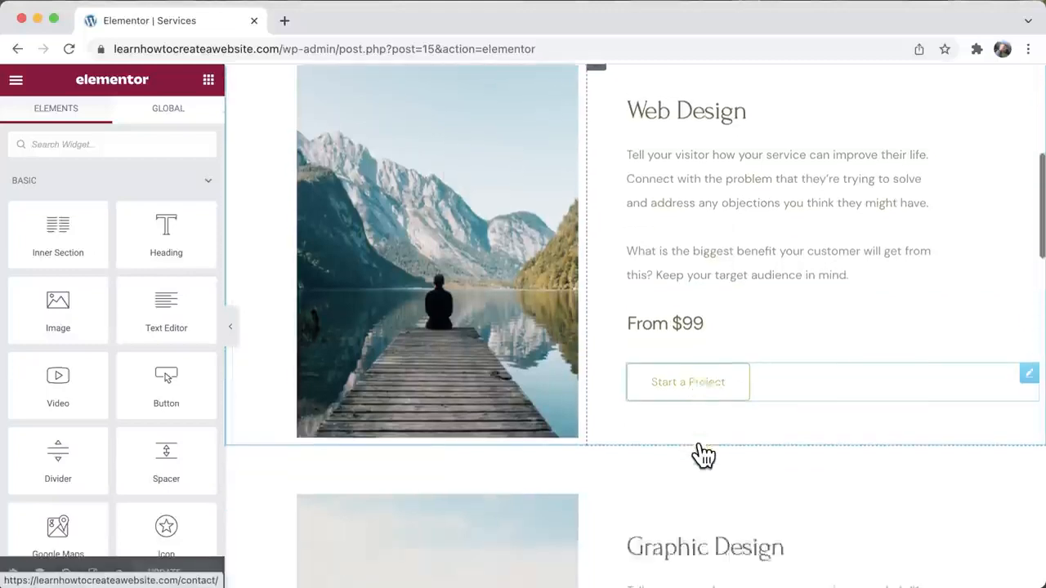
{"action": "scroll", "coordinate": [703, 453], "scroll_direction": "down", "scroll_amount": 1}
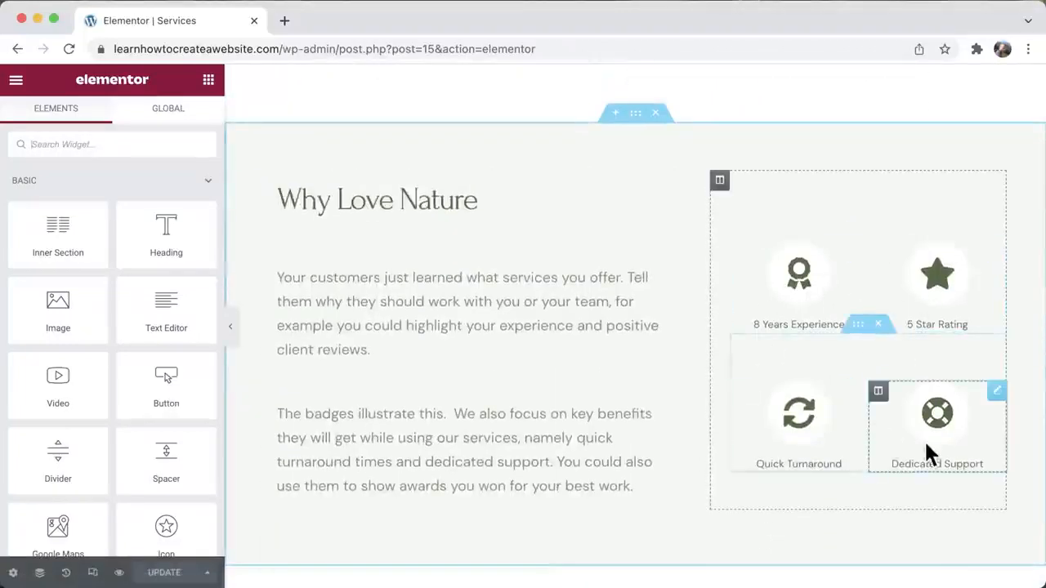
{"action": "left_click", "coordinate": [943, 415]}
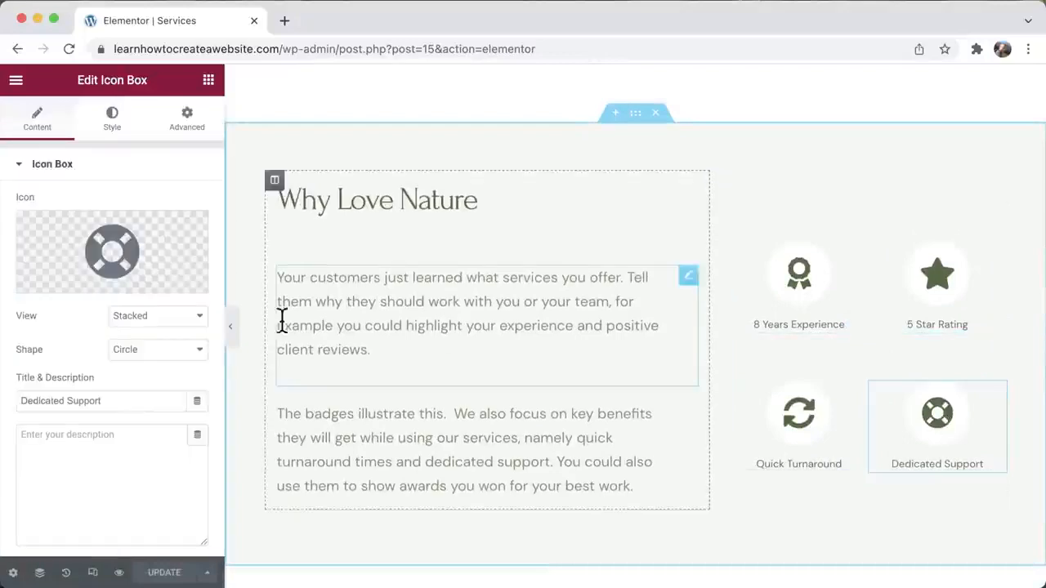
{"action": "left_click", "coordinate": [117, 269]}
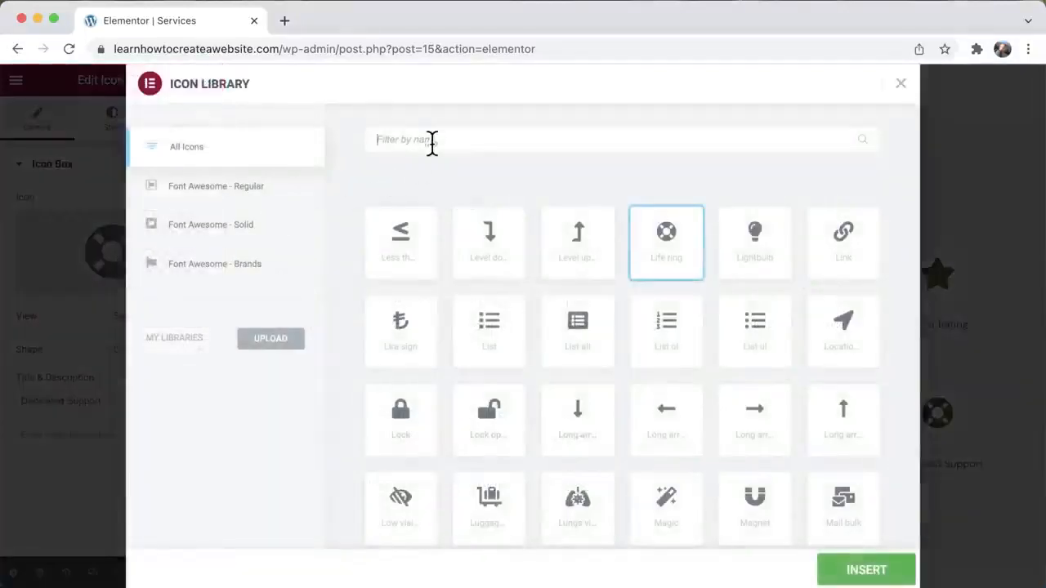
{"action": "type", "text": "hands"}
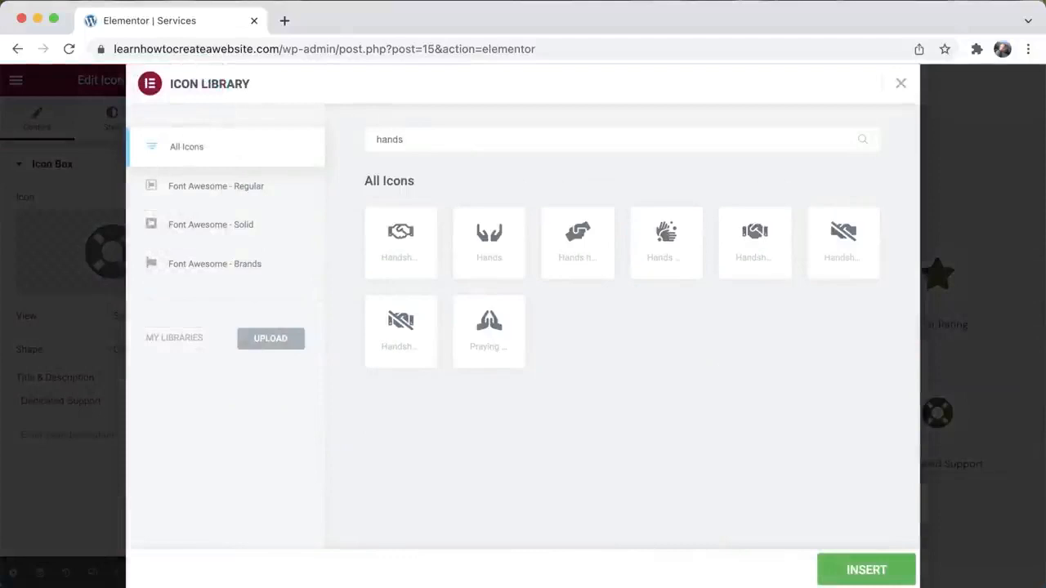
{"action": "left_click", "coordinate": [590, 253]}
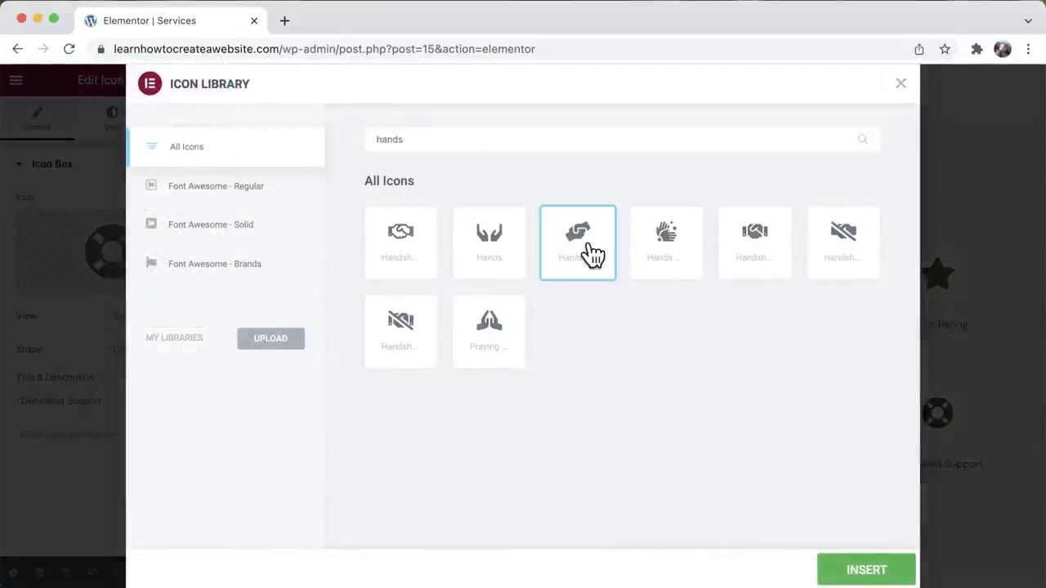
{"action": "left_click", "coordinate": [881, 572]}
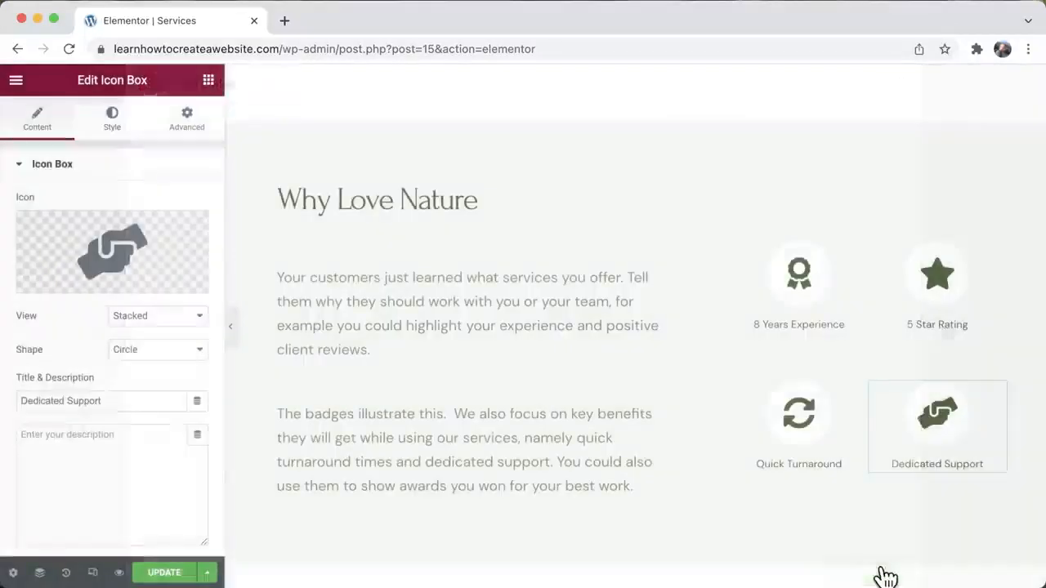
Step: Give the Quick Turnaround badge a solid clock icon and retype its title
{"action": "left_click", "coordinate": [801, 418]}
{"action": "left_click", "coordinate": [129, 265]}
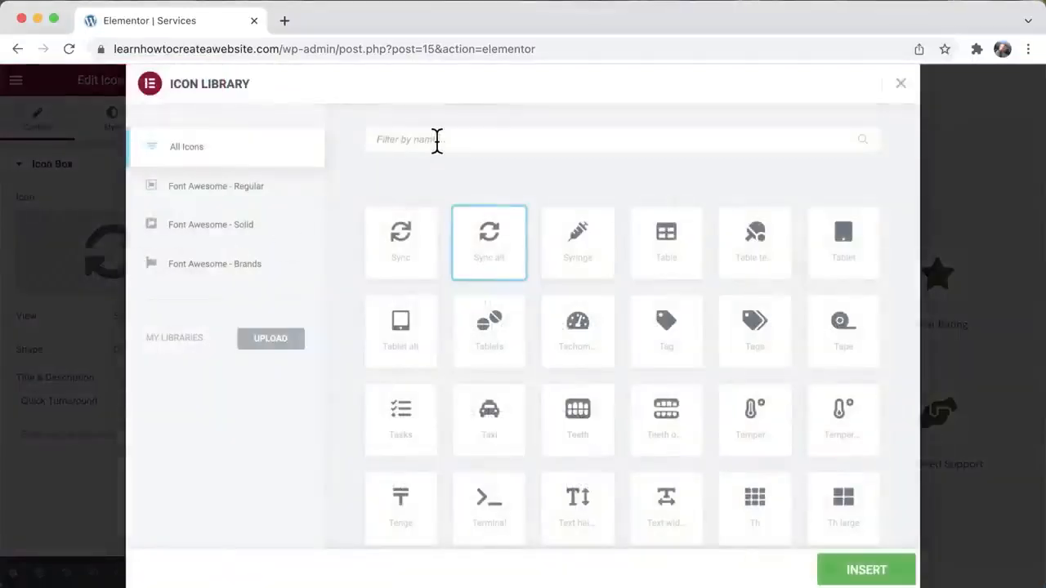
{"action": "type", "text": "clock"}
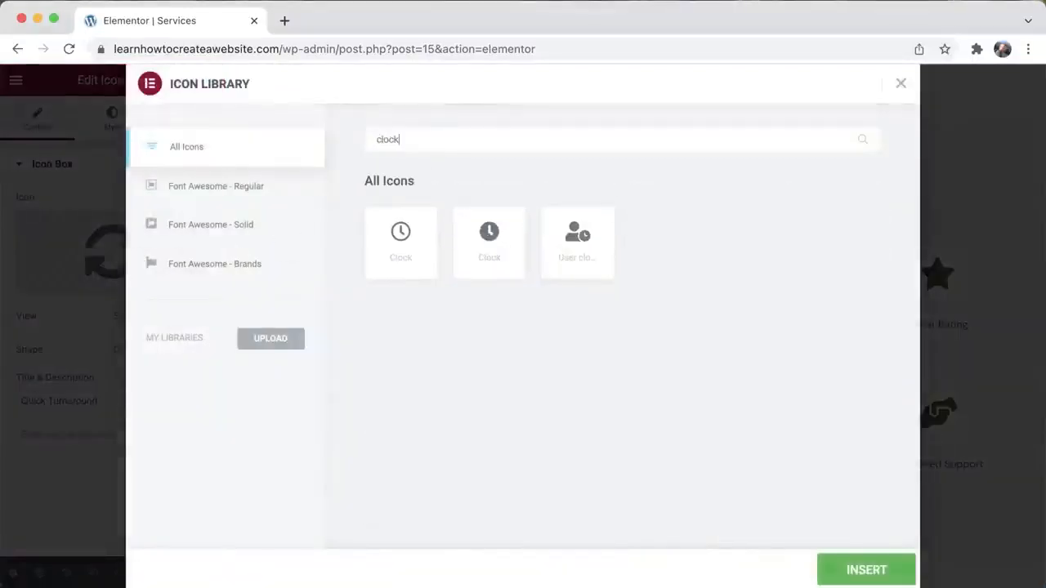
{"action": "left_click", "coordinate": [487, 239]}
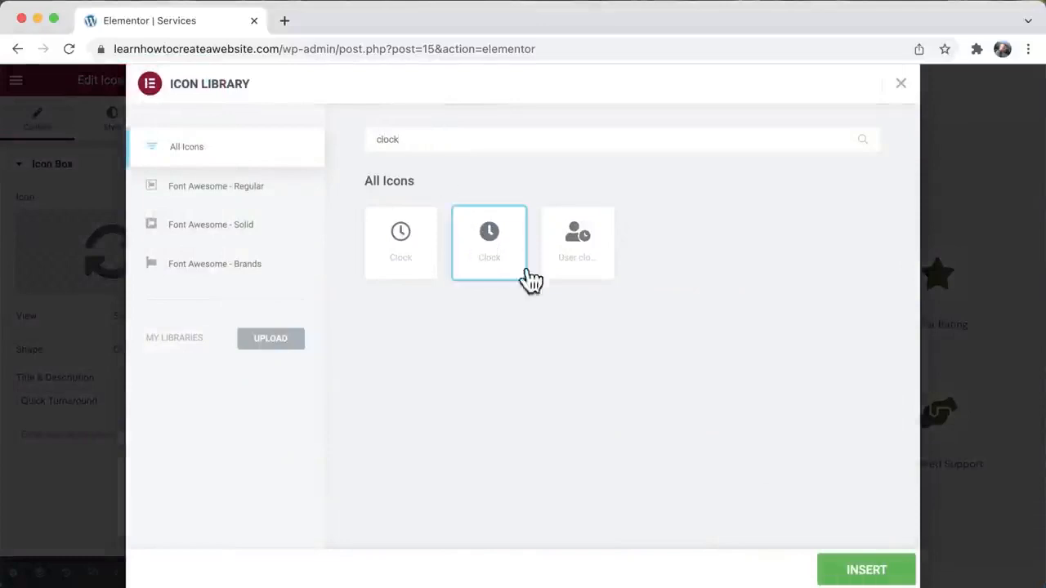
{"action": "left_click", "coordinate": [864, 572]}
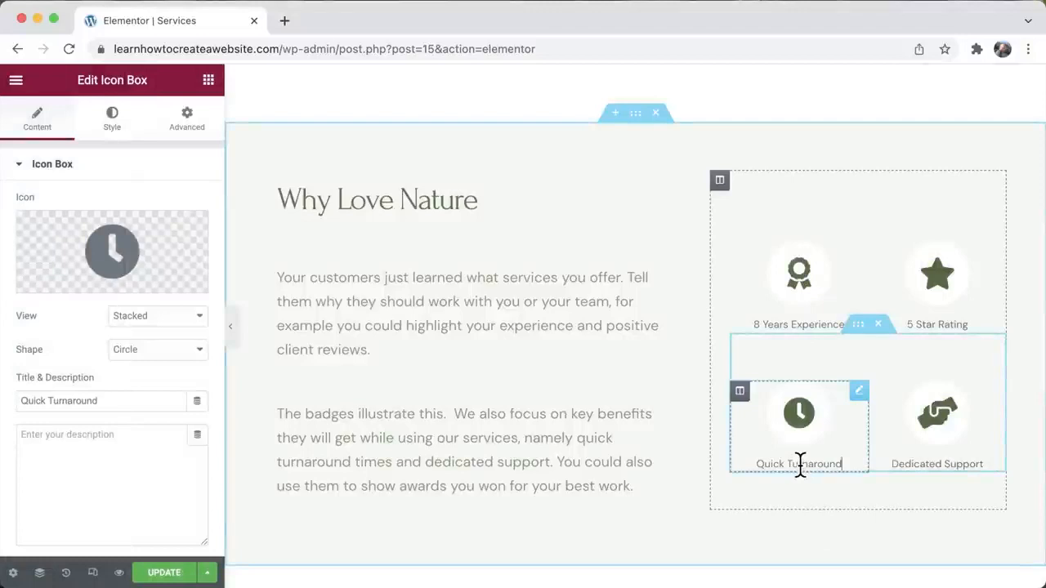
{"action": "triple_click", "coordinate": [114, 400]}
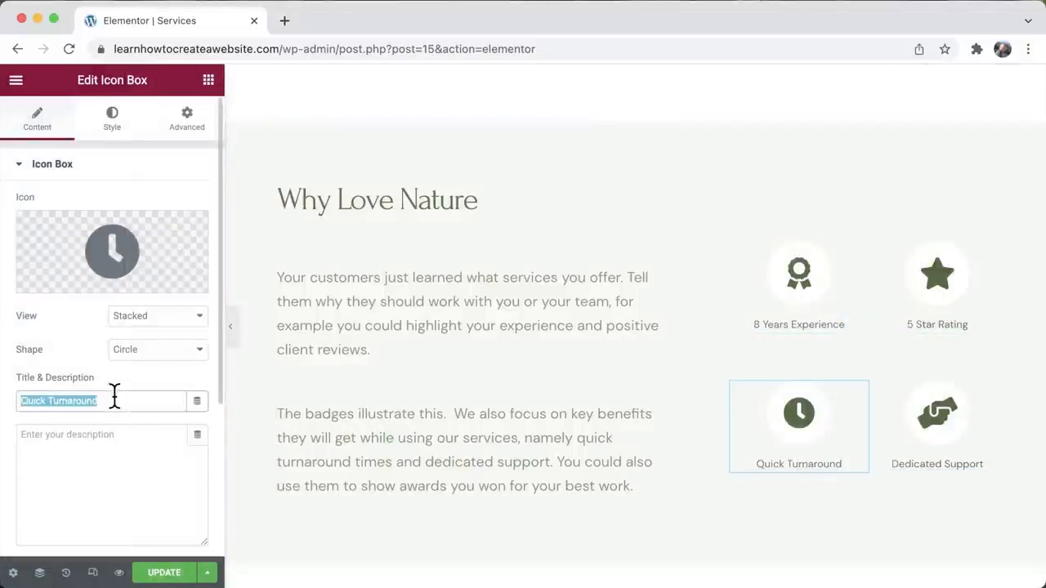
{"action": "type", "text": "2 Hour Response"}
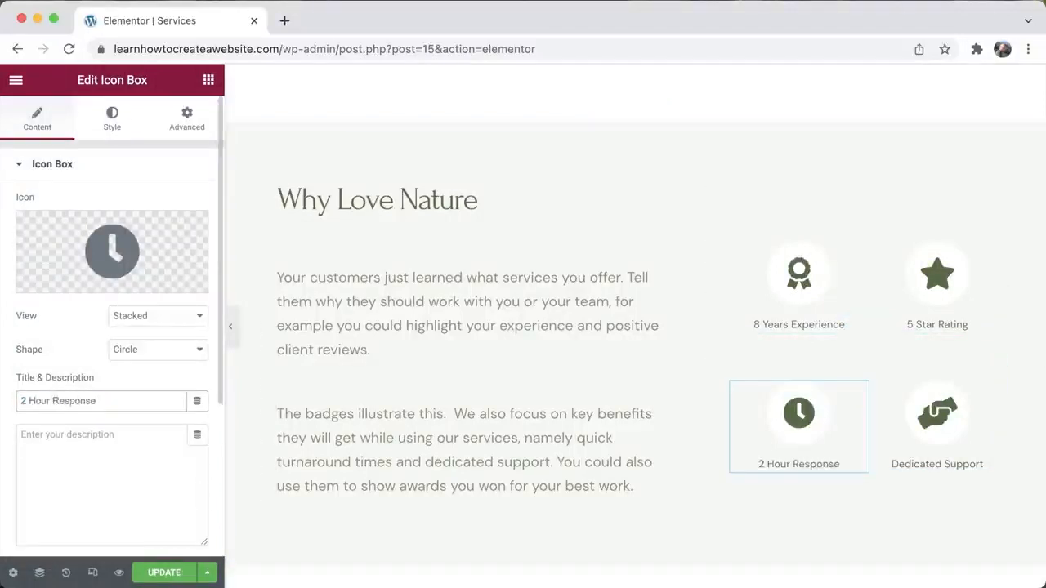
Step: Swap the 8 Years Experience badge's icon for the Graduation cap icon
{"action": "left_click", "coordinate": [803, 276]}
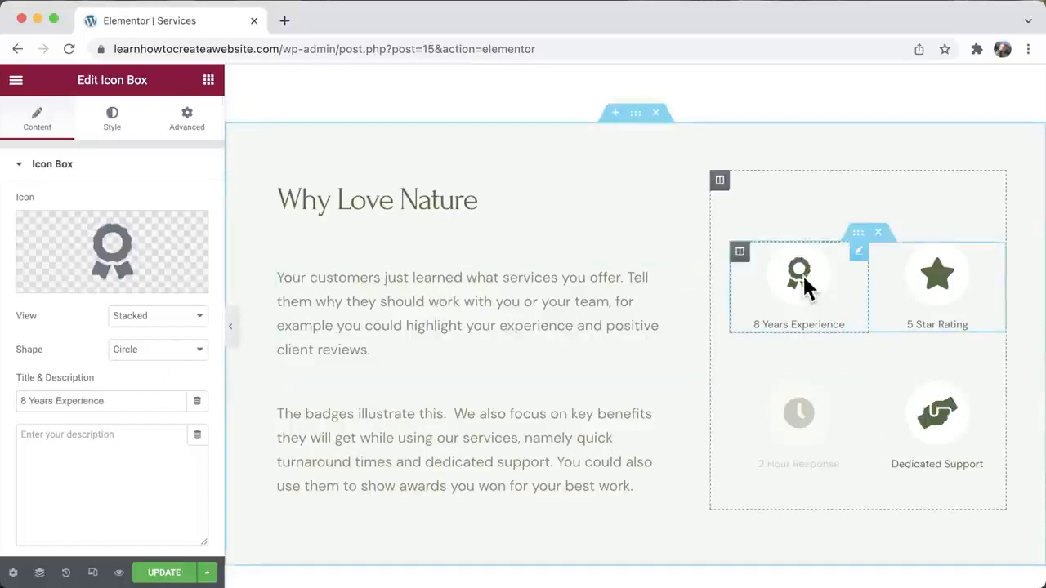
{"action": "left_click", "coordinate": [113, 252]}
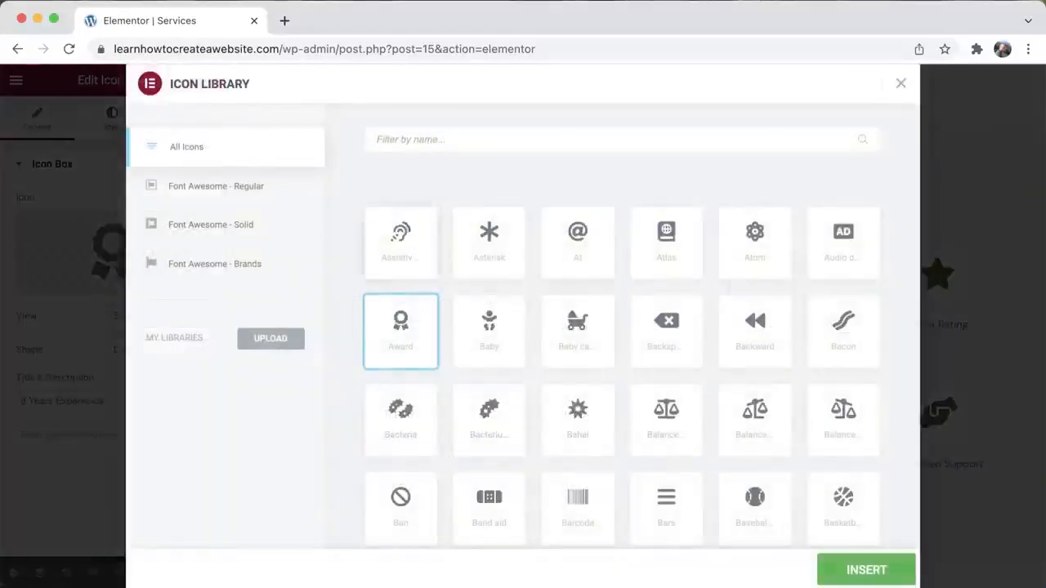
{"action": "type", "text": "grad"}
{"action": "left_click", "coordinate": [408, 255]}
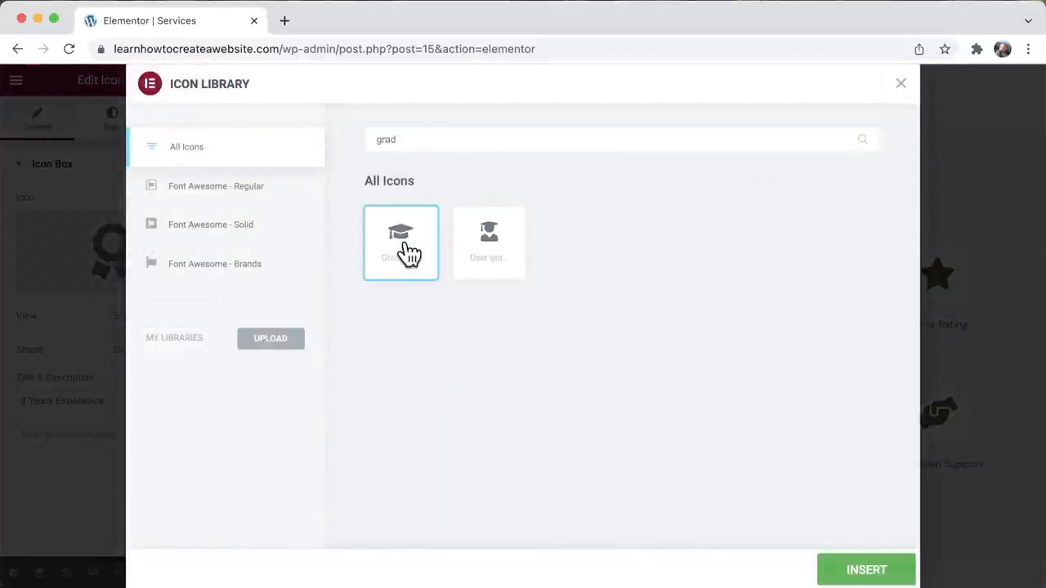
{"action": "left_click", "coordinate": [836, 568]}
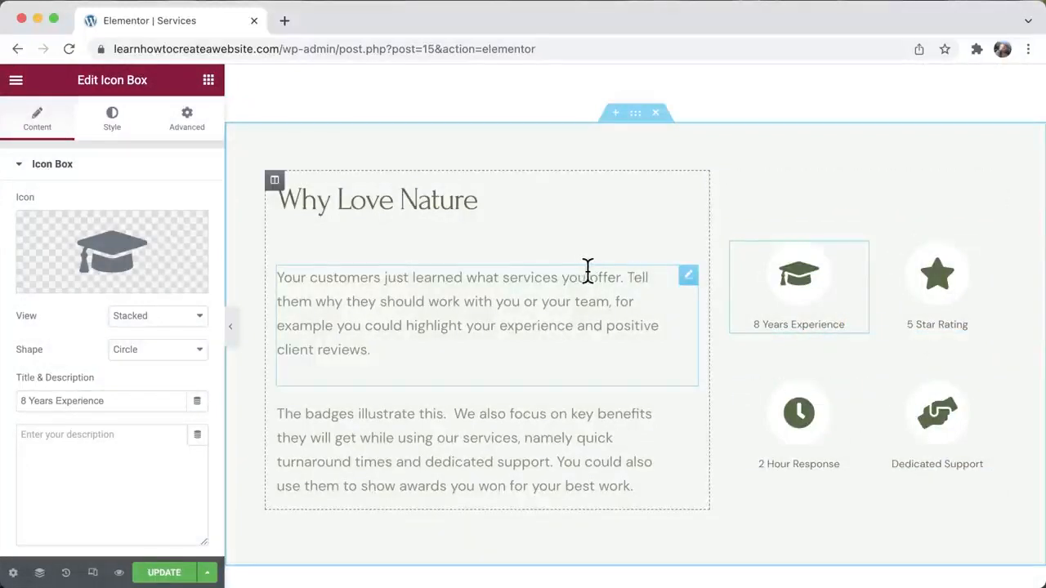
{"action": "left_click", "coordinate": [232, 331]}
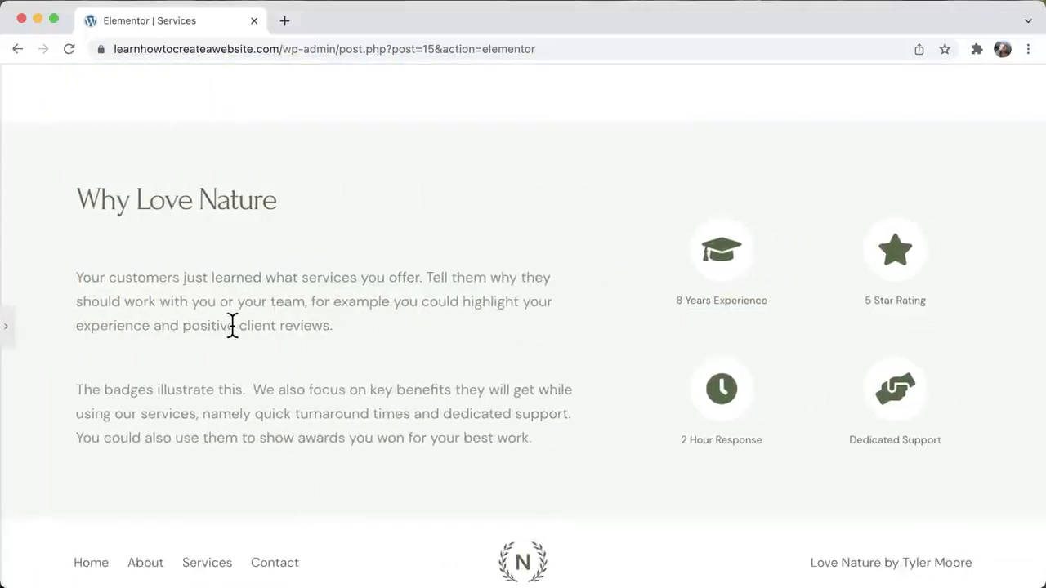
{"action": "scroll", "coordinate": [232, 325], "scroll_direction": "up", "scroll_amount": 15}
{"action": "scroll", "coordinate": [232, 324], "scroll_direction": "down", "scroll_amount": 4}
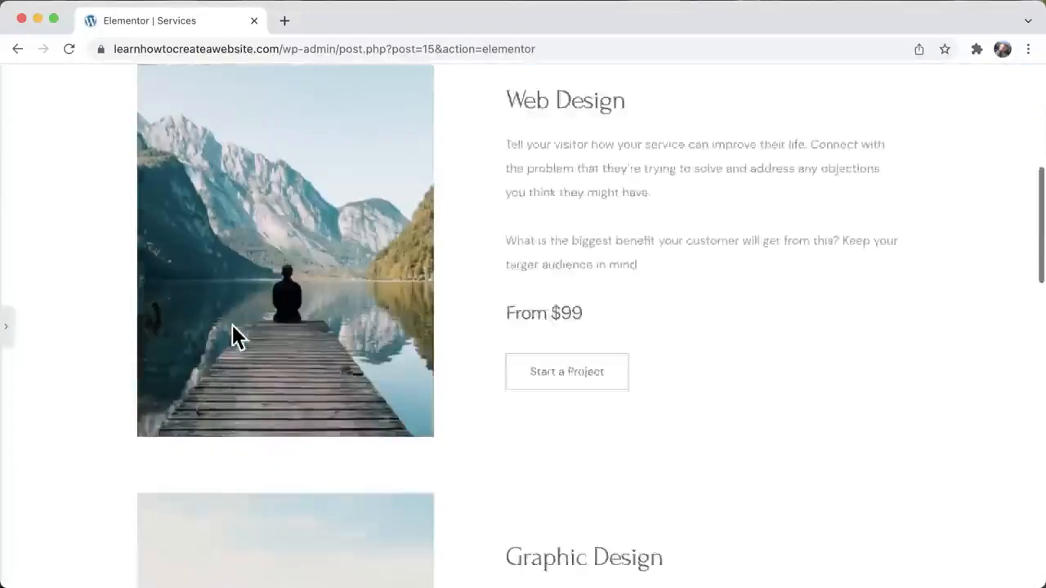
{"action": "scroll", "coordinate": [232, 325], "scroll_direction": "down", "scroll_amount": 10}
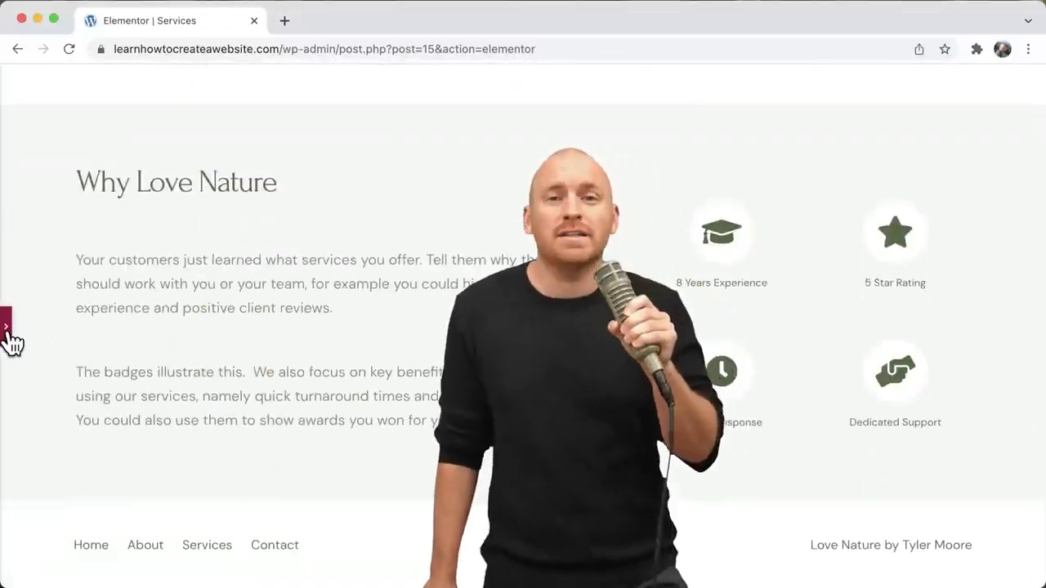
{"action": "left_click", "coordinate": [6, 327]}
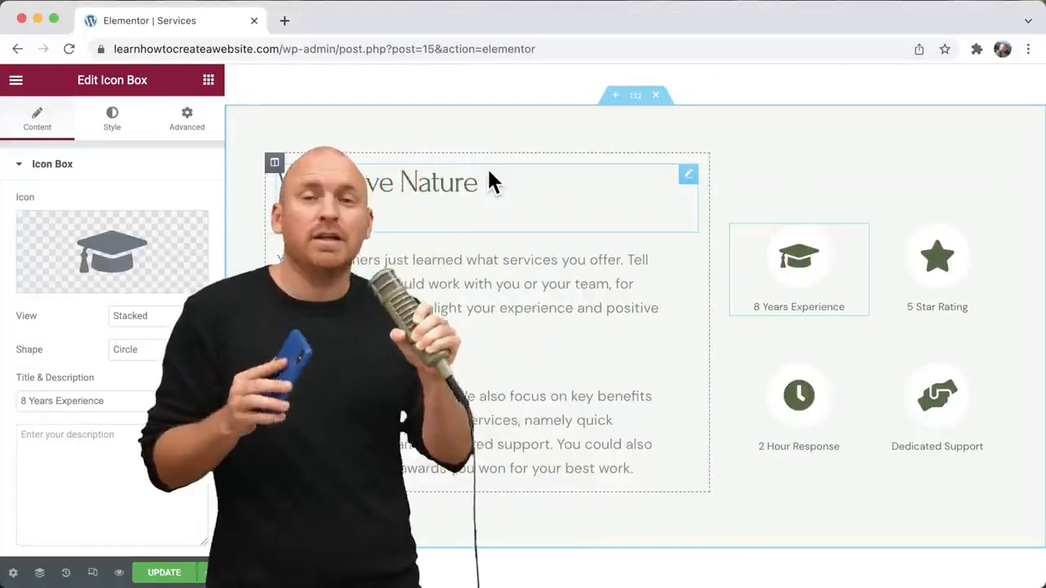
{"action": "scroll", "coordinate": [452, 205], "scroll_direction": "up", "scroll_amount": 3}
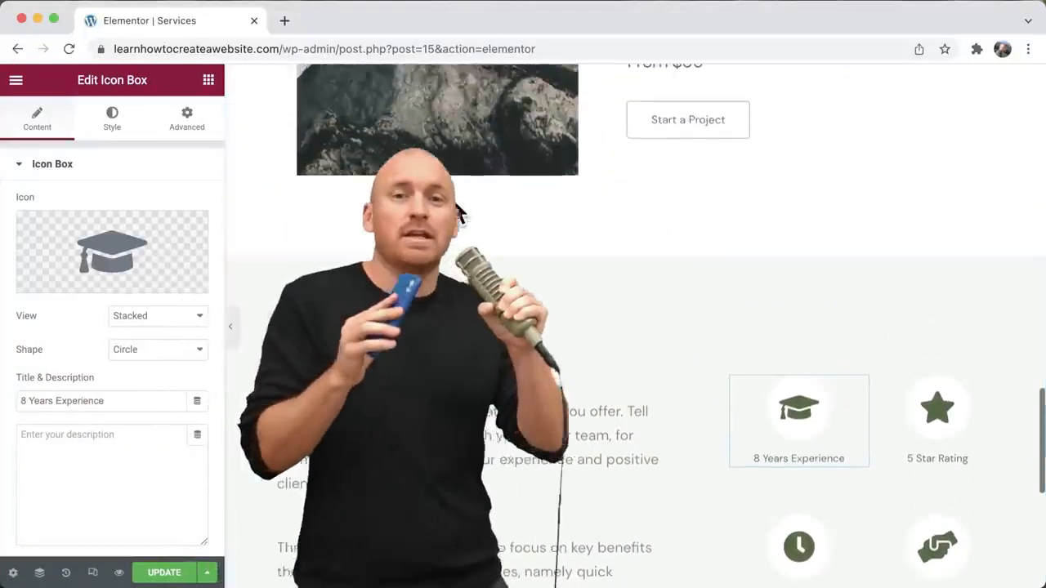
{"action": "scroll", "coordinate": [457, 210], "scroll_direction": "down", "scroll_amount": 3}
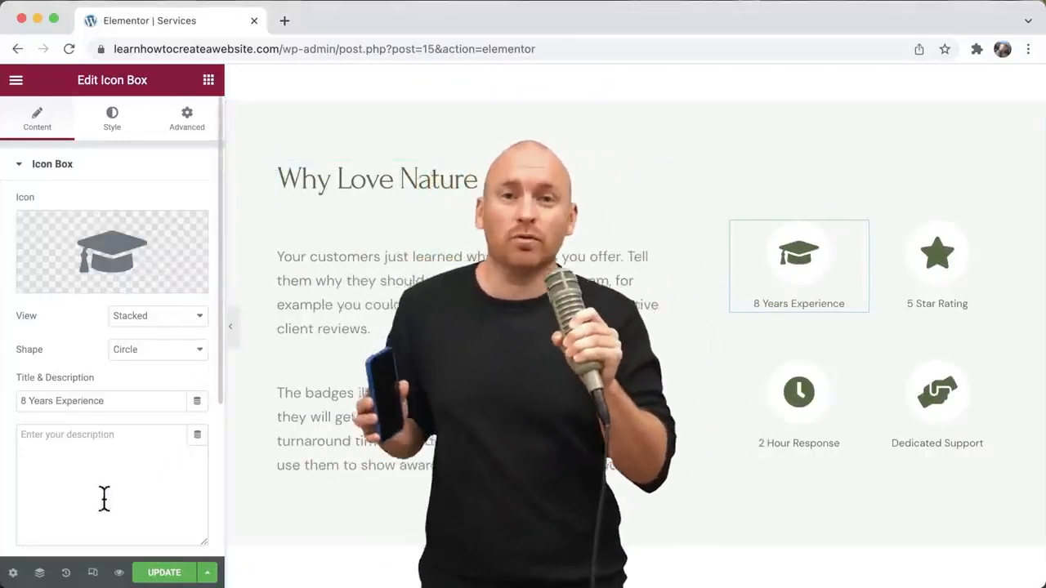
Step: Switch the editor preview to 768 px tablet width and select the 'our services' heading
{"action": "left_click", "coordinate": [93, 573]}
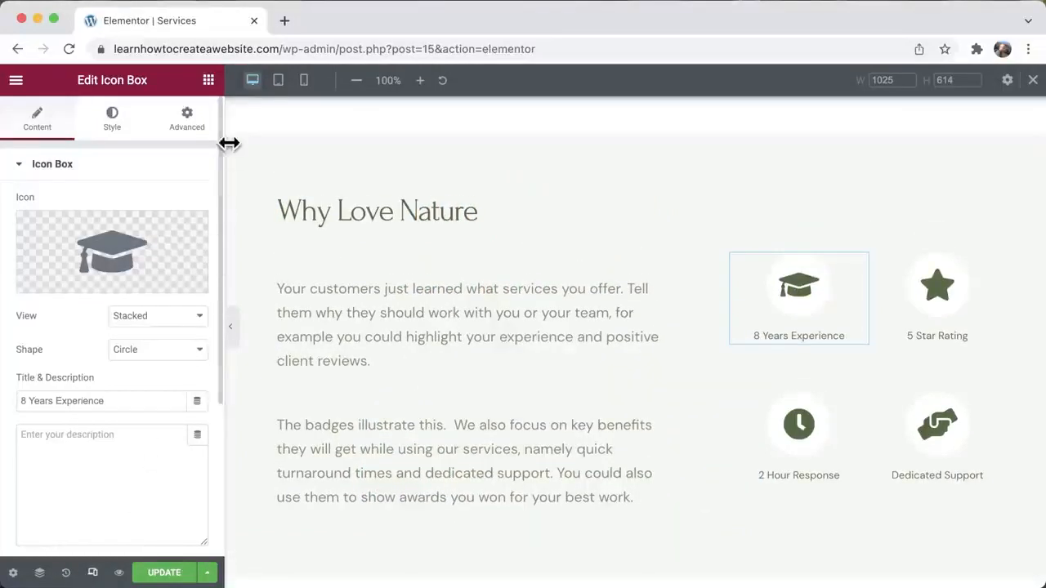
{"action": "left_click", "coordinate": [278, 81]}
{"action": "scroll", "coordinate": [433, 188], "scroll_direction": "up", "scroll_amount": 10}
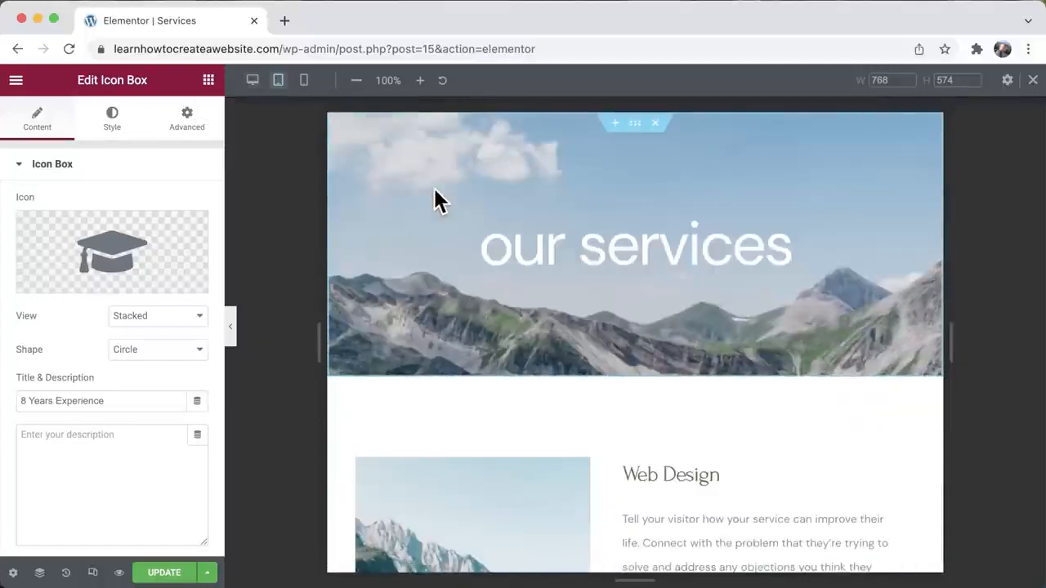
{"action": "scroll", "coordinate": [433, 185], "scroll_direction": "down", "scroll_amount": 2}
{"action": "scroll", "coordinate": [433, 185], "scroll_direction": "up", "scroll_amount": 2}
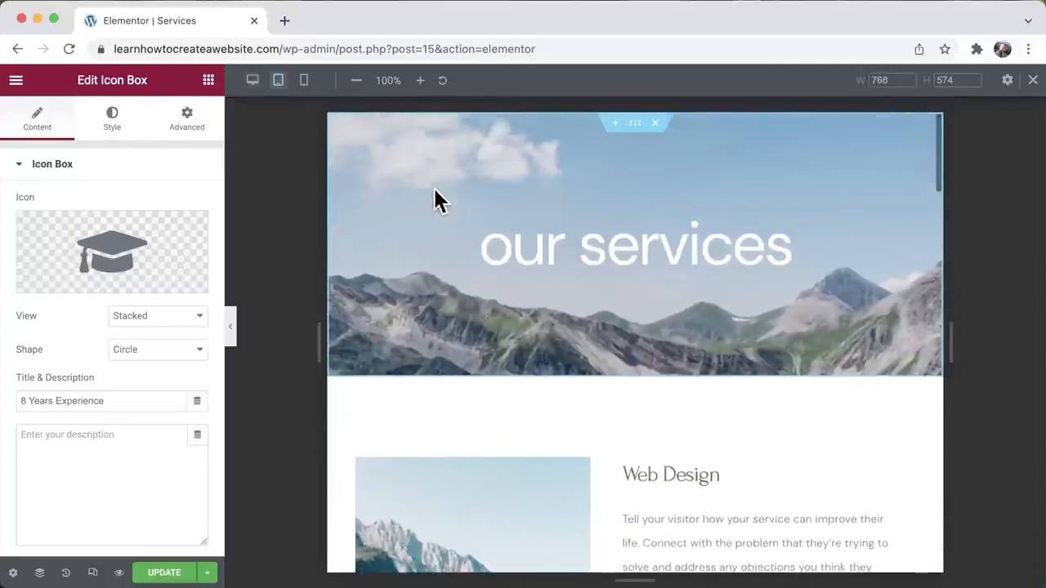
{"action": "left_click", "coordinate": [596, 250]}
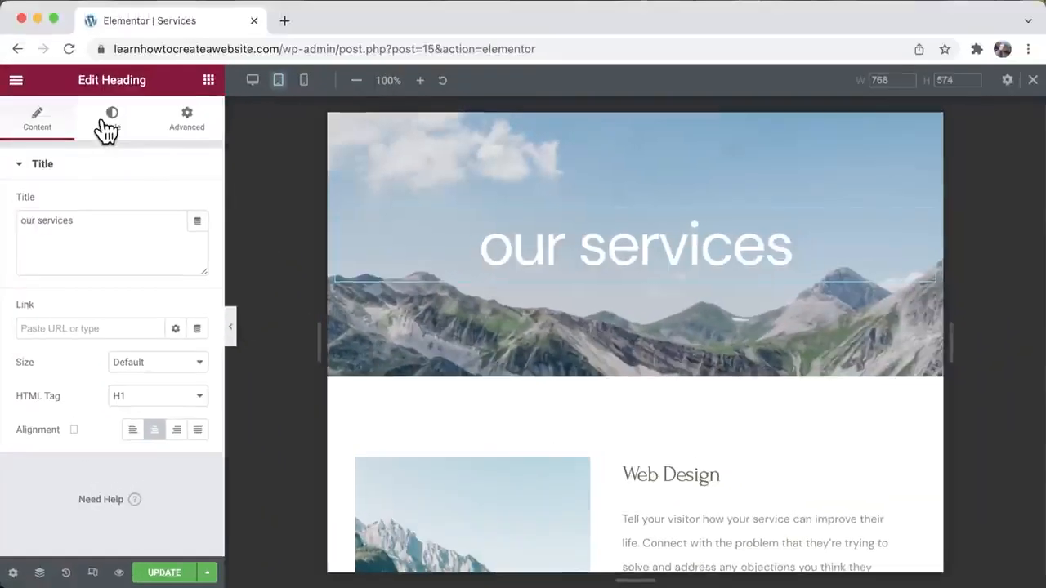
Step: Set the 'our services' heading's typography size to 45 px in tablet view
{"action": "left_click", "coordinate": [154, 0]}
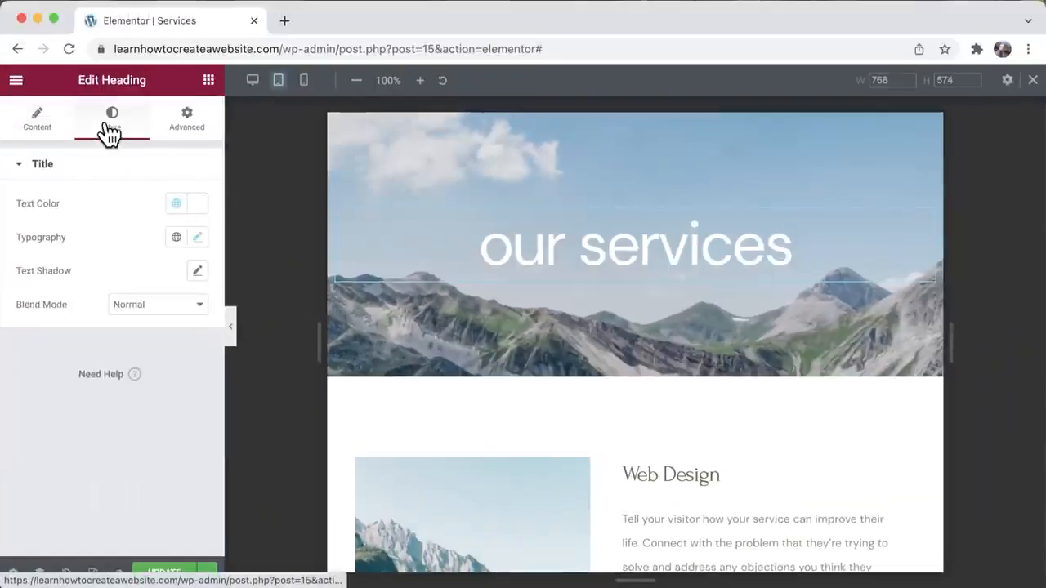
{"action": "left_click", "coordinate": [199, 238]}
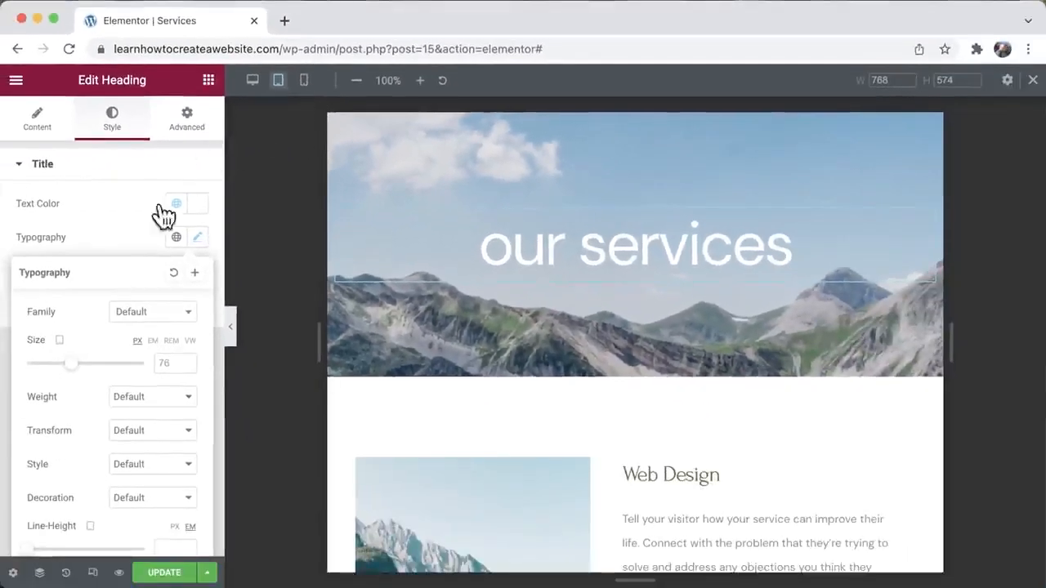
{"action": "mouse_move", "coordinate": [72, 367]}
{"action": "left_mouse_down"}
{"action": "mouse_move", "coordinate": [93, 370]}
{"action": "mouse_move", "coordinate": [55, 373]}
{"action": "left_mouse_up"}
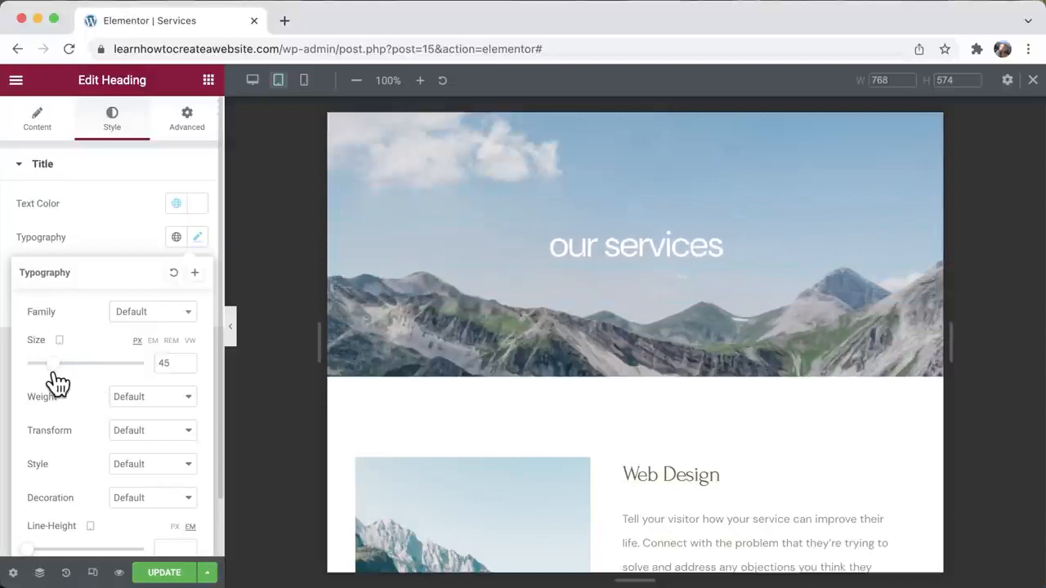
Step: Check the heading's typography size on mobile, tablet and desktop, where it stays 76 px
{"action": "left_click", "coordinate": [303, 83]}
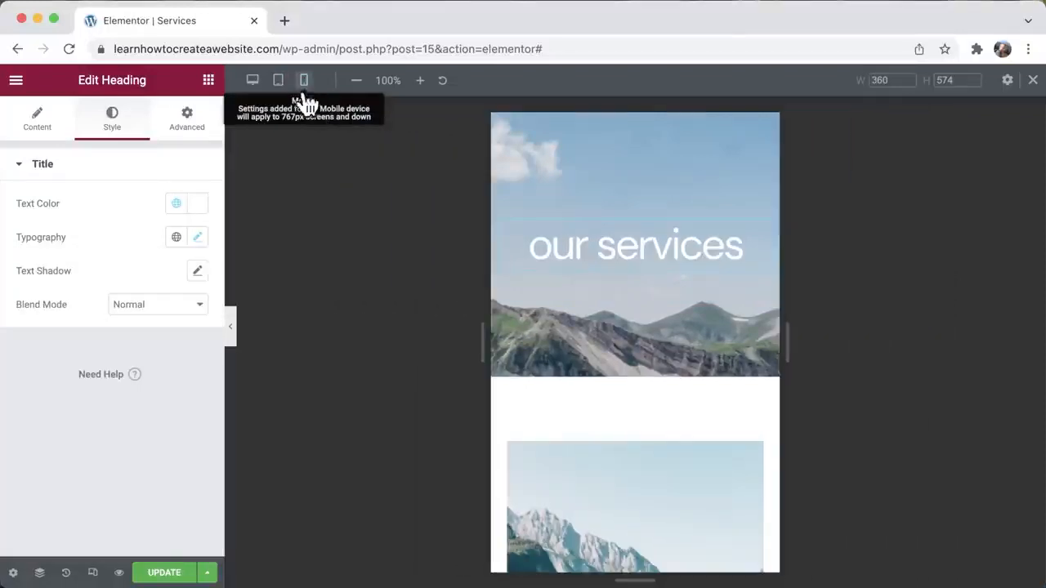
{"action": "left_click", "coordinate": [198, 238]}
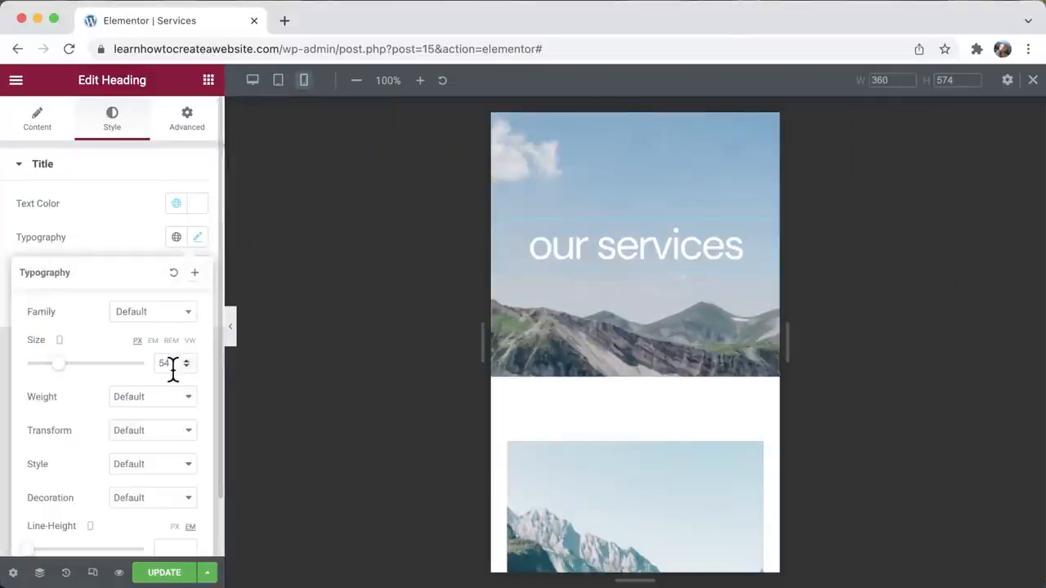
{"action": "left_click", "coordinate": [279, 81]}
{"action": "left_click", "coordinate": [199, 238]}
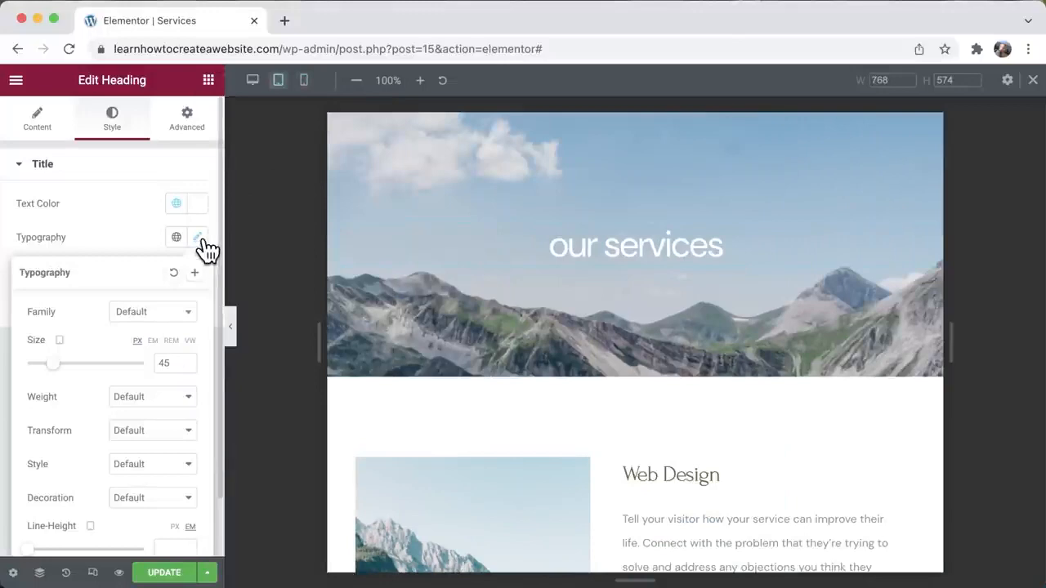
{"action": "left_click", "coordinate": [252, 80]}
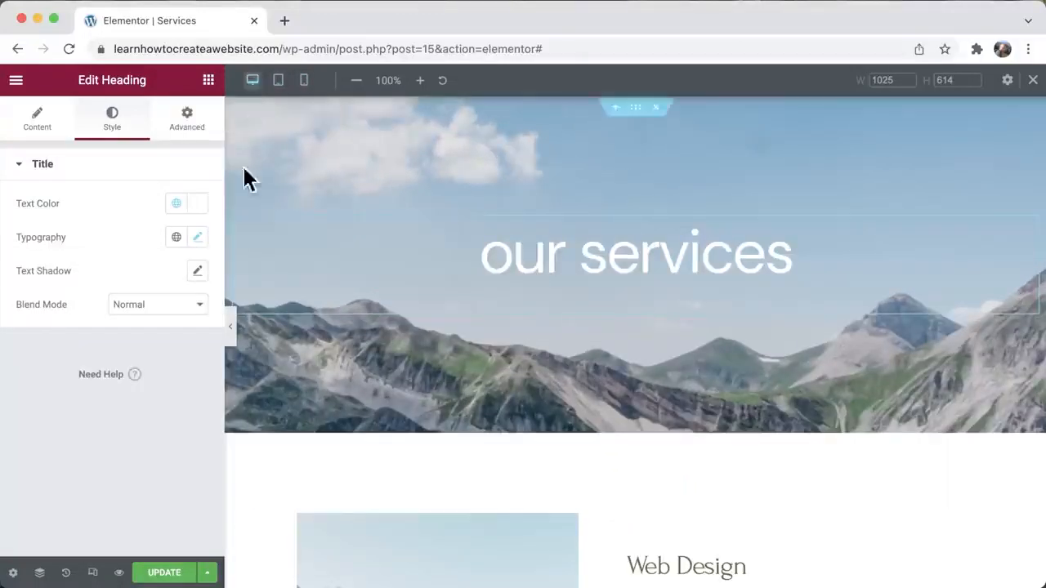
{"action": "left_click", "coordinate": [198, 237]}
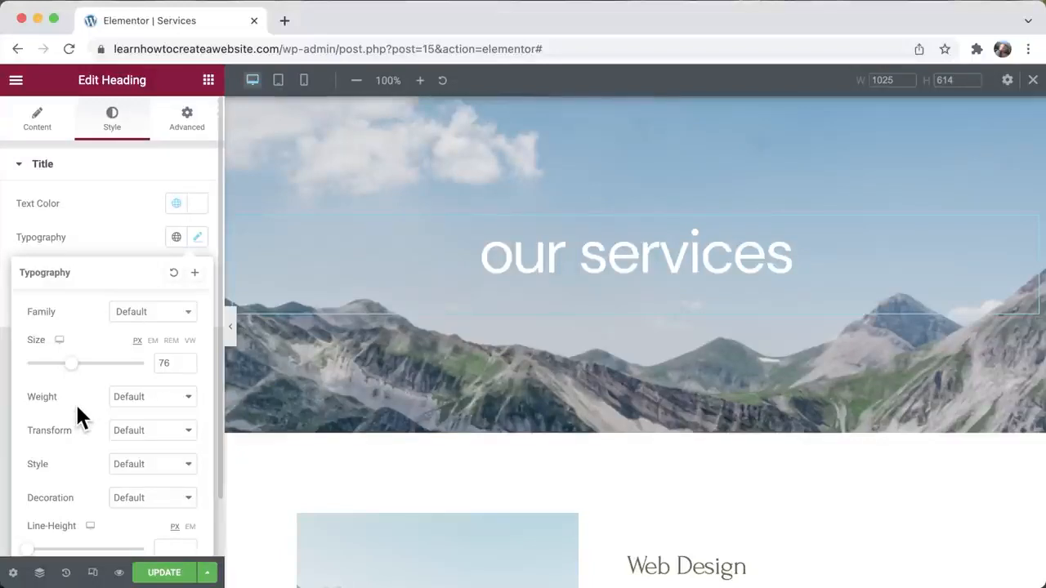
{"action": "scroll", "coordinate": [76, 331], "scroll_direction": "down", "scroll_amount": 2}
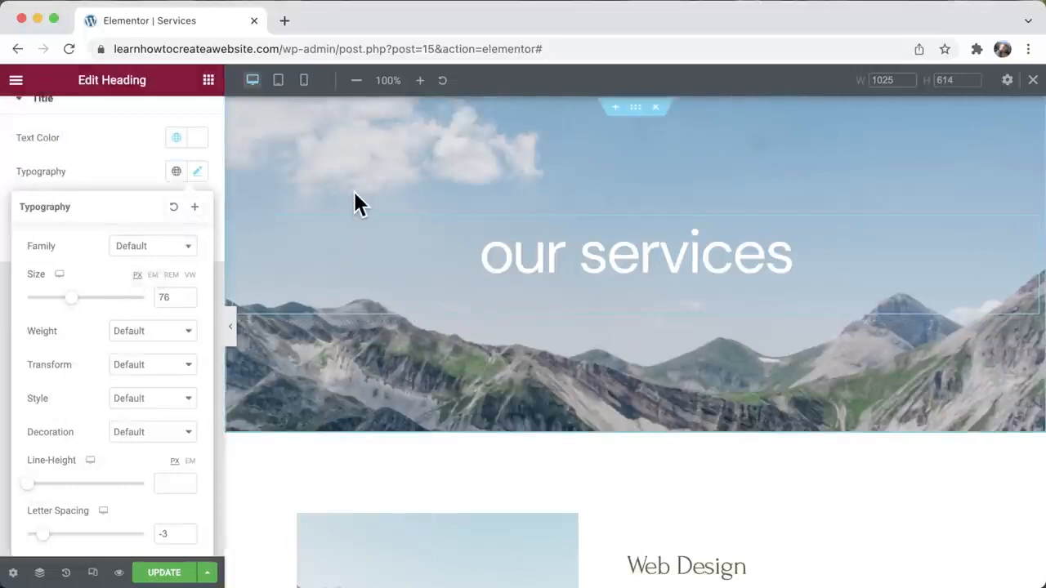
{"action": "scroll", "coordinate": [353, 204], "scroll_direction": "down", "scroll_amount": 3}
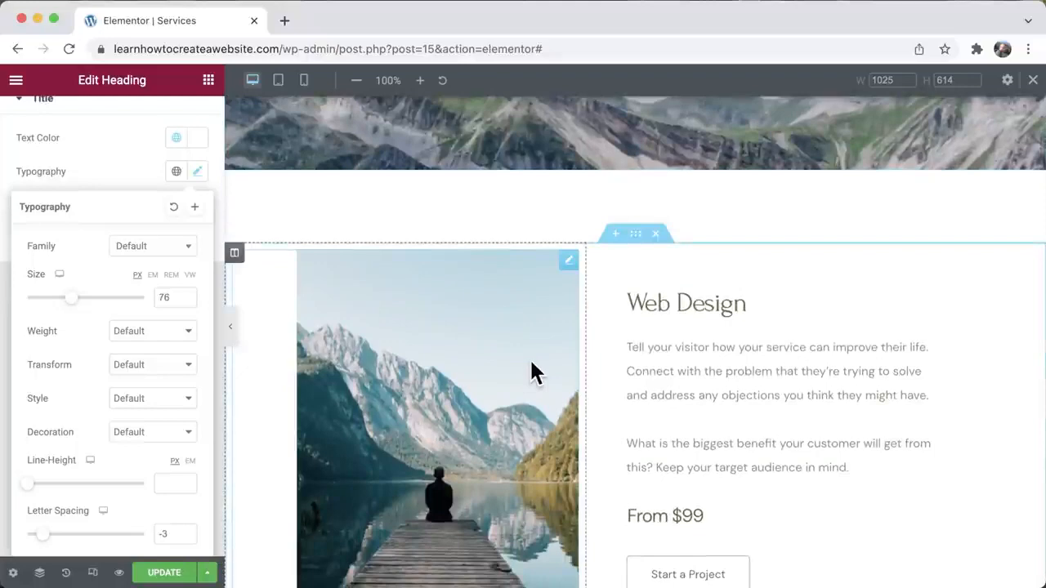
Step: Set the Web Design section's mobile top and bottom margins to 30 px, keeping desktop at 90/50
{"action": "left_click", "coordinate": [278, 82]}
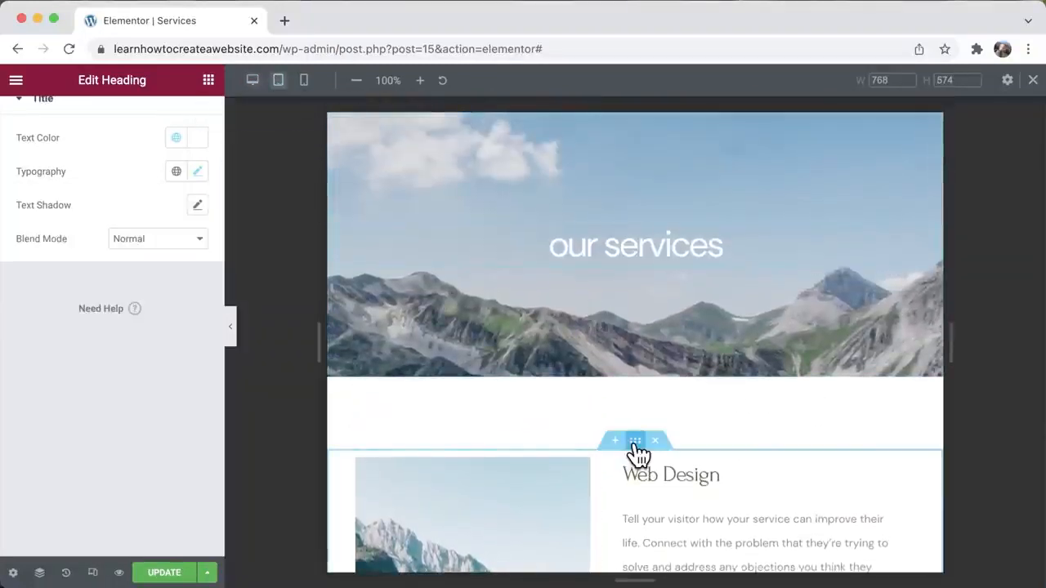
{"action": "left_click", "coordinate": [635, 443]}
{"action": "left_click", "coordinate": [190, 123]}
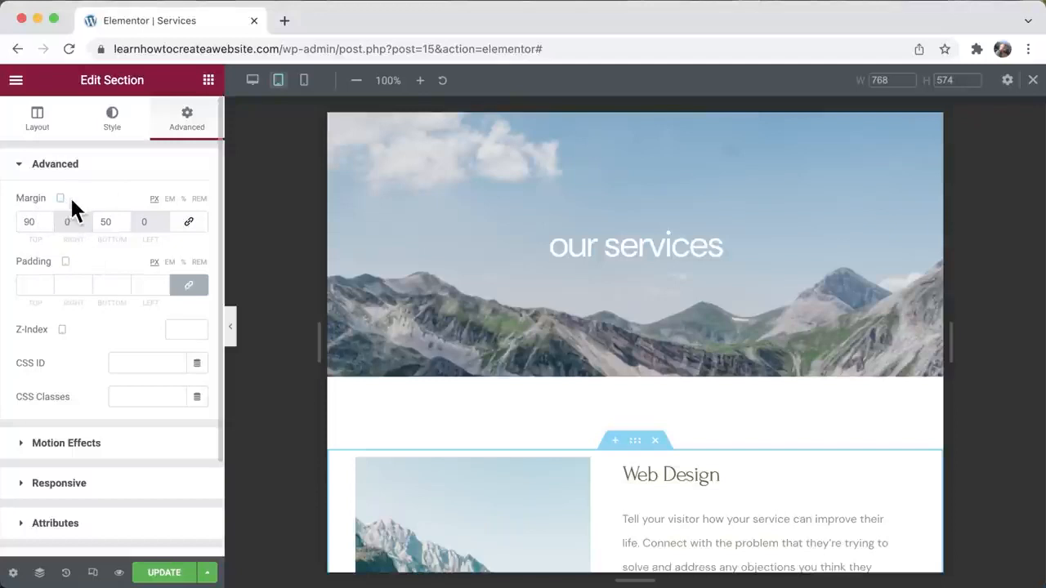
{"action": "left_click", "coordinate": [304, 80]}
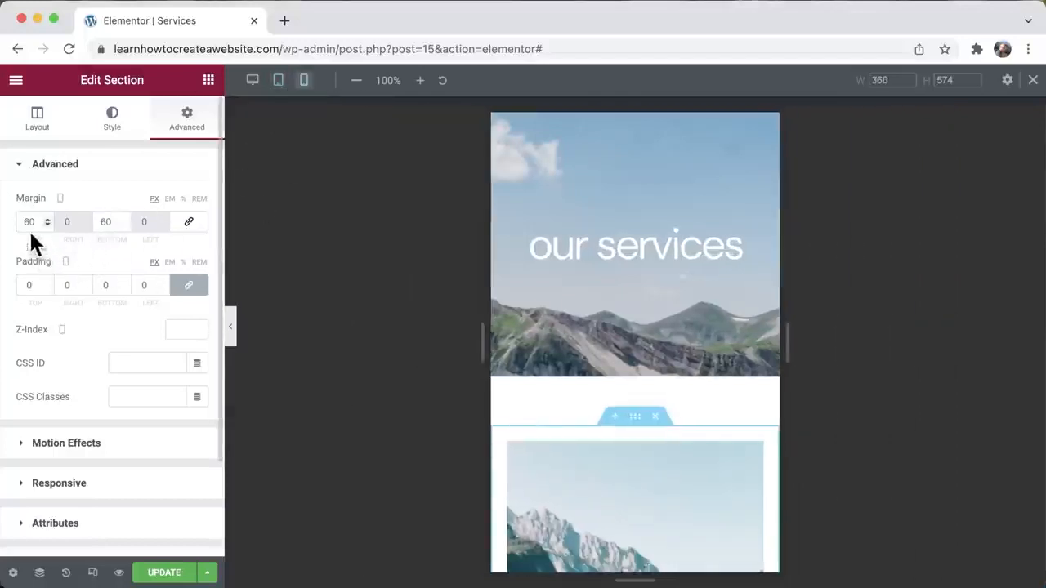
{"action": "type", "text": "30"}
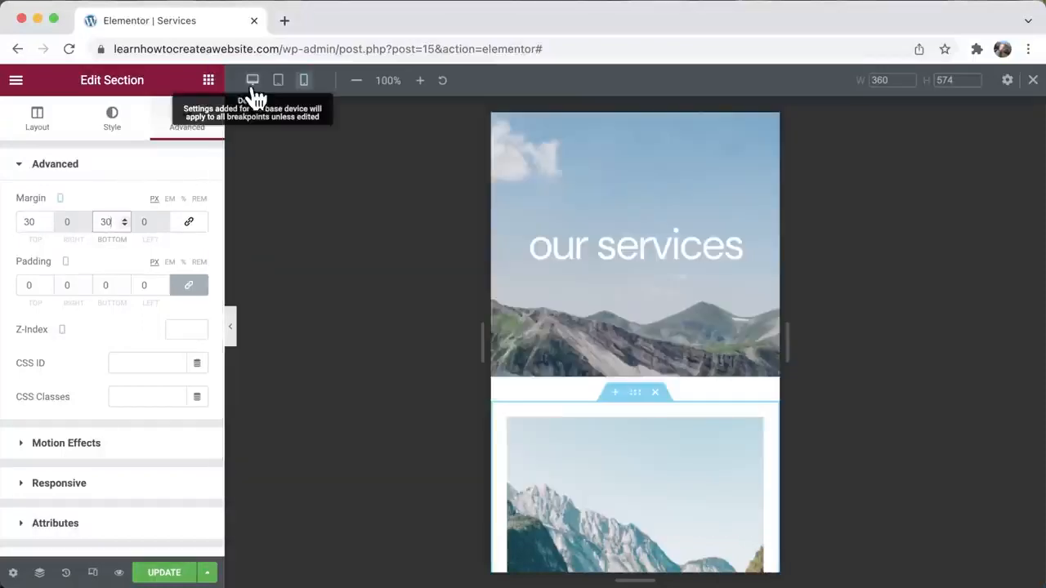
{"action": "left_click", "coordinate": [253, 82]}
{"action": "scroll", "coordinate": [542, 273], "scroll_direction": "down", "scroll_amount": 10}
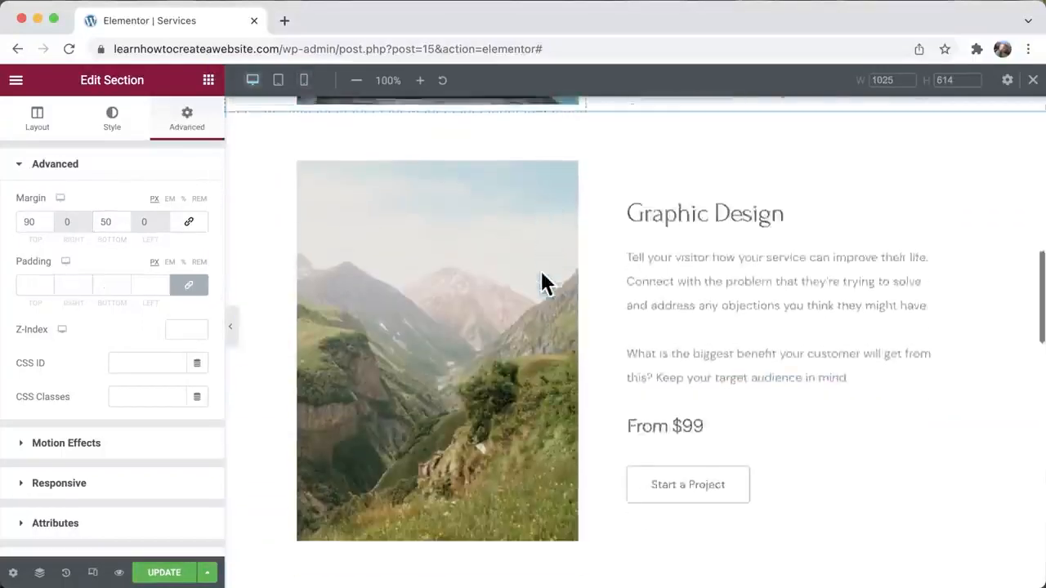
{"action": "scroll", "coordinate": [542, 284], "scroll_direction": "down", "scroll_amount": 5}
{"action": "scroll", "coordinate": [539, 268], "scroll_direction": "up", "scroll_amount": 2}
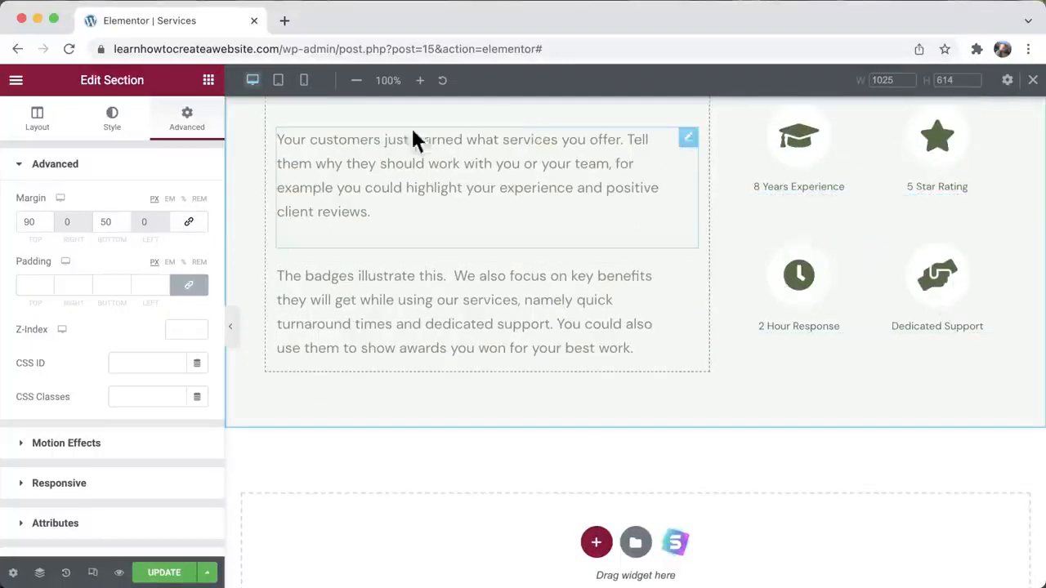
Step: Select the four-badge inner section in tablet preview and show its Advanced settings
{"action": "left_click", "coordinate": [279, 81]}
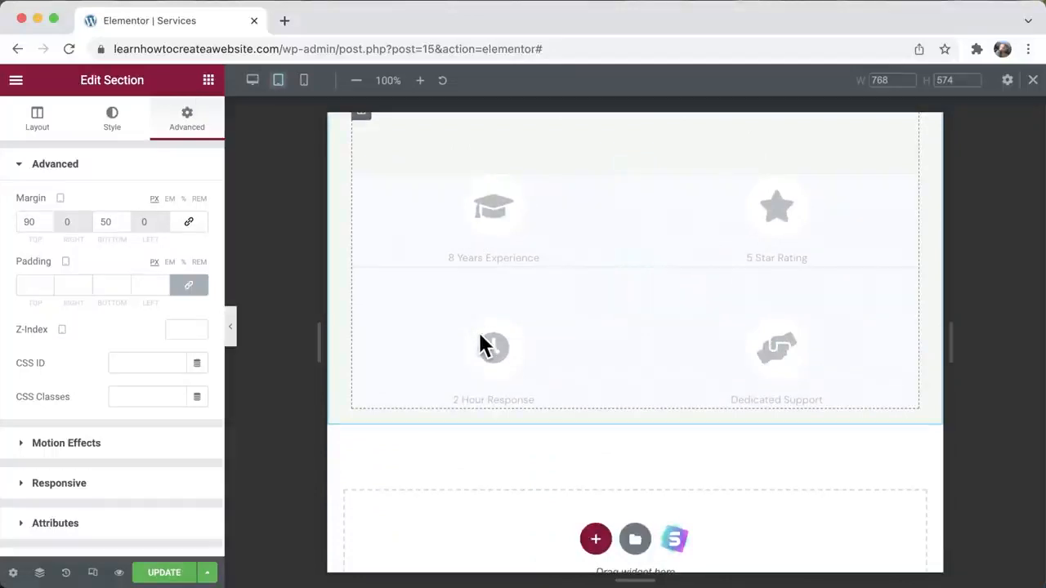
{"action": "scroll", "coordinate": [457, 347], "scroll_direction": "up", "scroll_amount": 2}
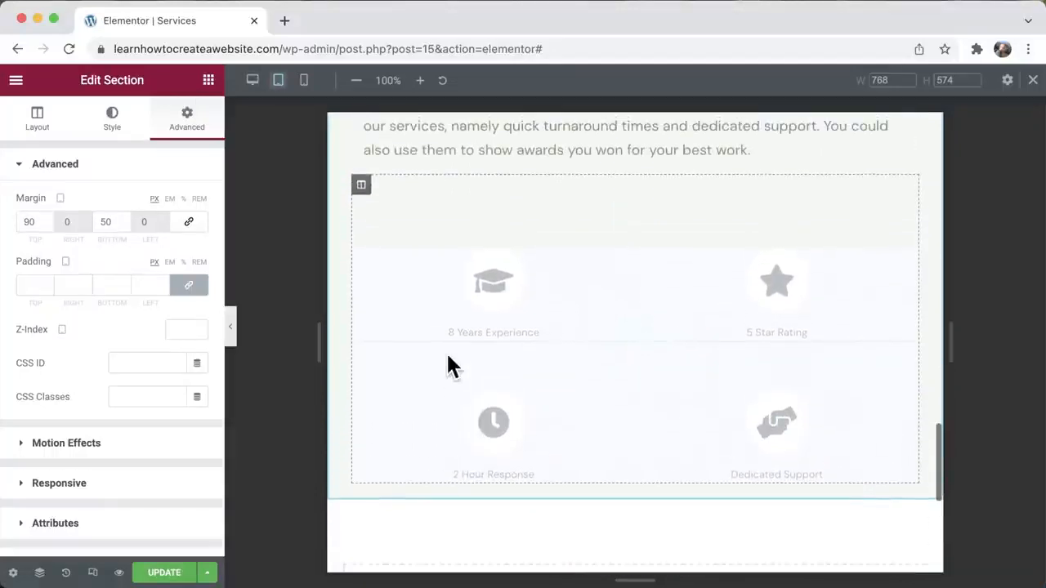
{"action": "left_click", "coordinate": [633, 254]}
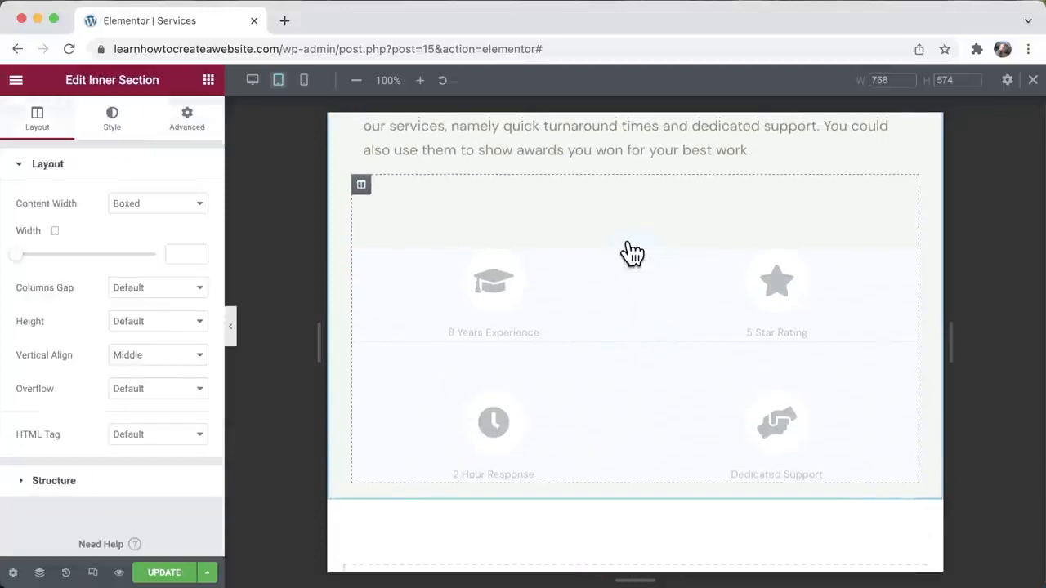
{"action": "left_click", "coordinate": [187, 119]}
Step: Expand Responsive and toggle Hide On Tablet off and back on for the badge section
{"action": "scroll", "coordinate": [180, 237], "scroll_direction": "down", "scroll_amount": 3}
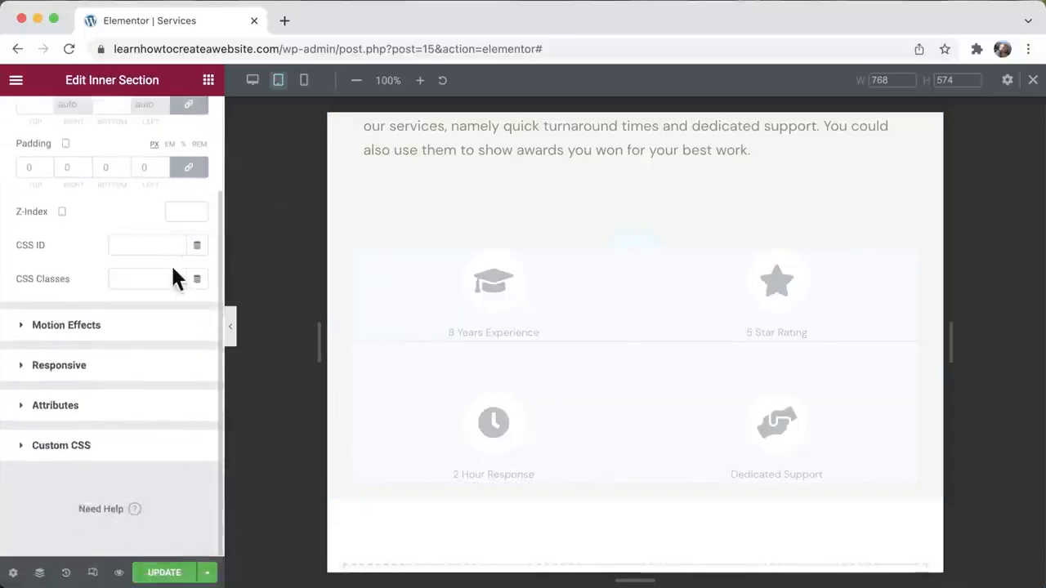
{"action": "left_click", "coordinate": [86, 370]}
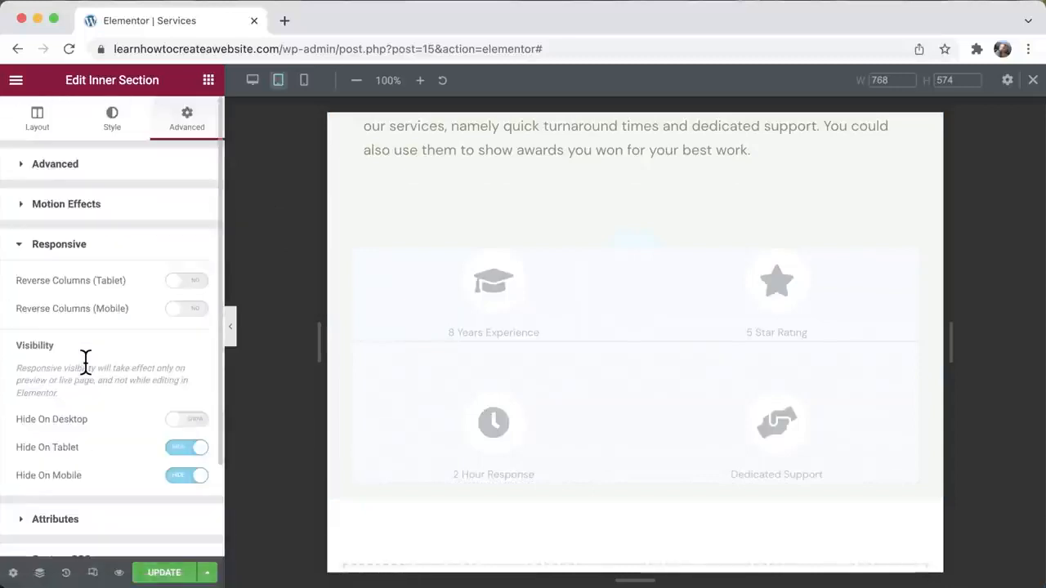
{"action": "left_click", "coordinate": [200, 460]}
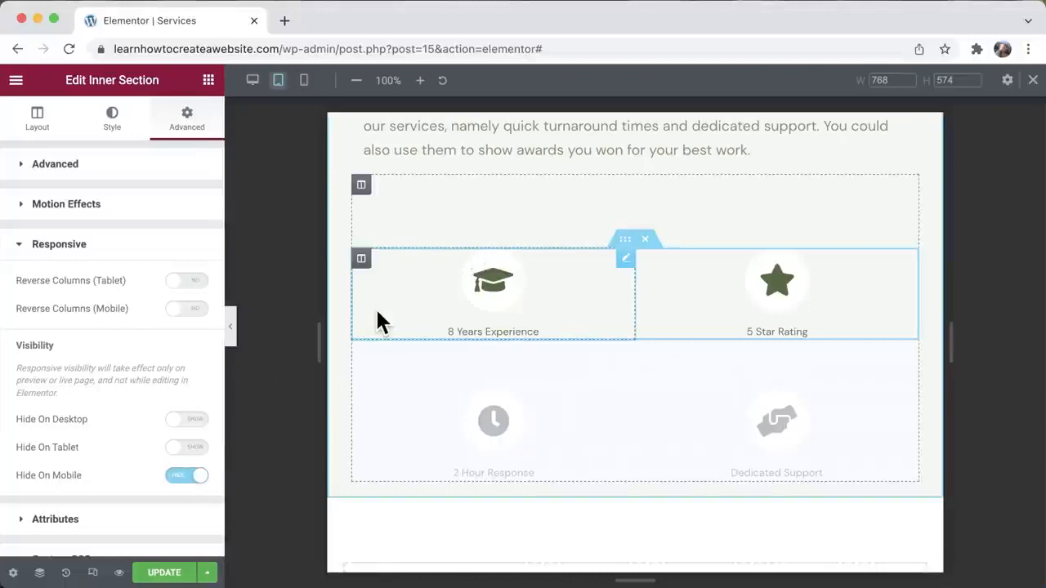
{"action": "left_click", "coordinate": [187, 451]}
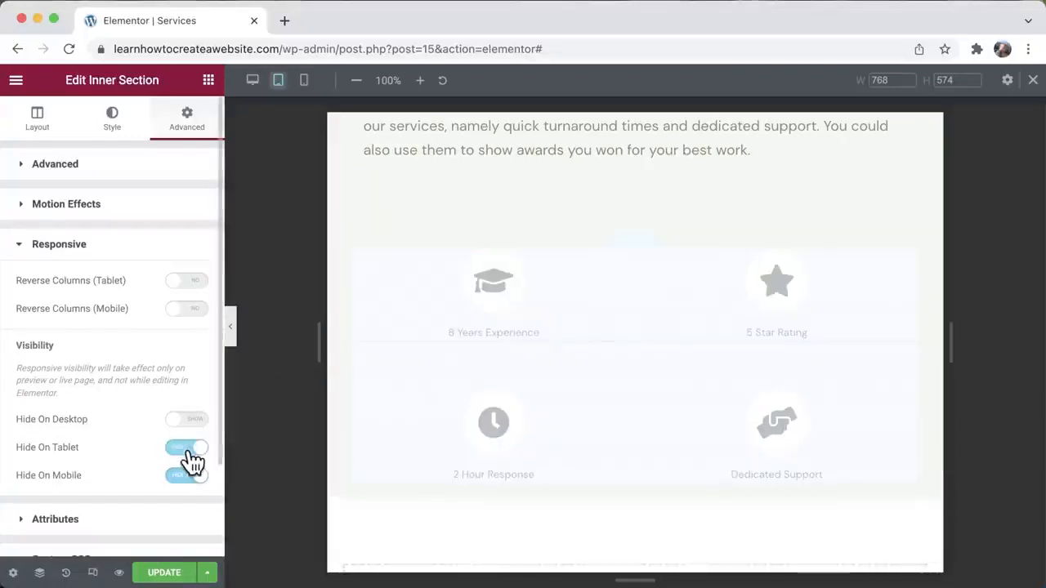
{"action": "scroll", "coordinate": [518, 326], "scroll_direction": "up", "scroll_amount": 4}
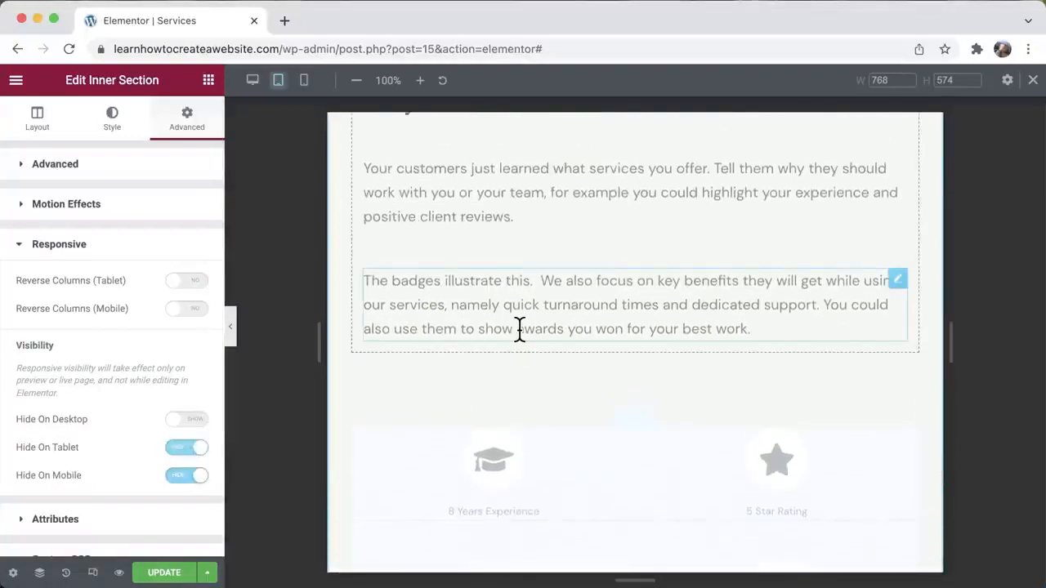
{"action": "scroll", "coordinate": [518, 326], "scroll_direction": "up", "scroll_amount": 6}
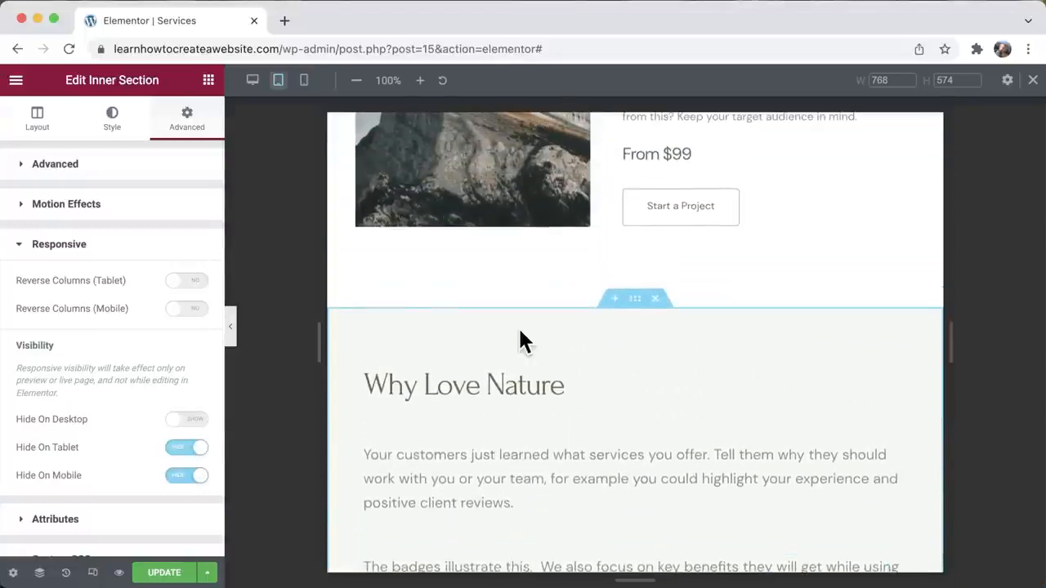
Step: Save the Services page with Update in desktop view and load the site's home page
{"action": "left_click", "coordinate": [253, 80]}
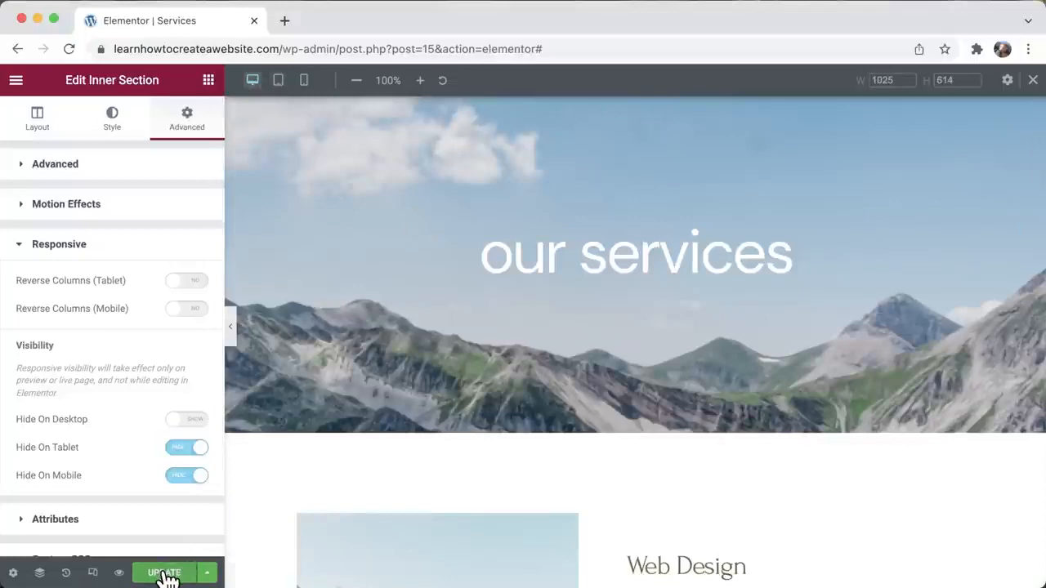
{"action": "left_click", "coordinate": [161, 574]}
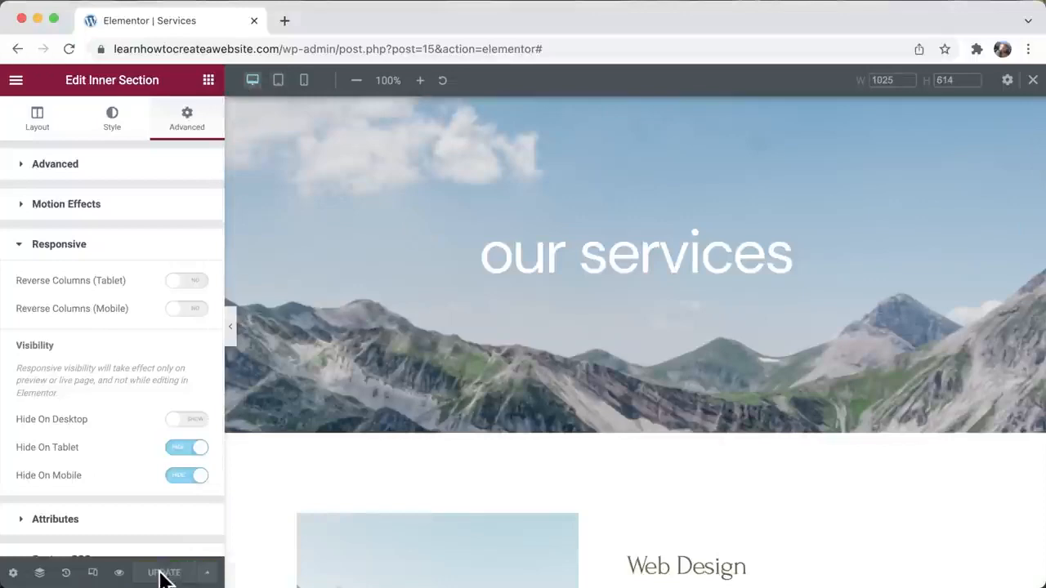
{"action": "left_click_drag", "start_coordinate": [280, 49], "coordinate": [594, 50]}
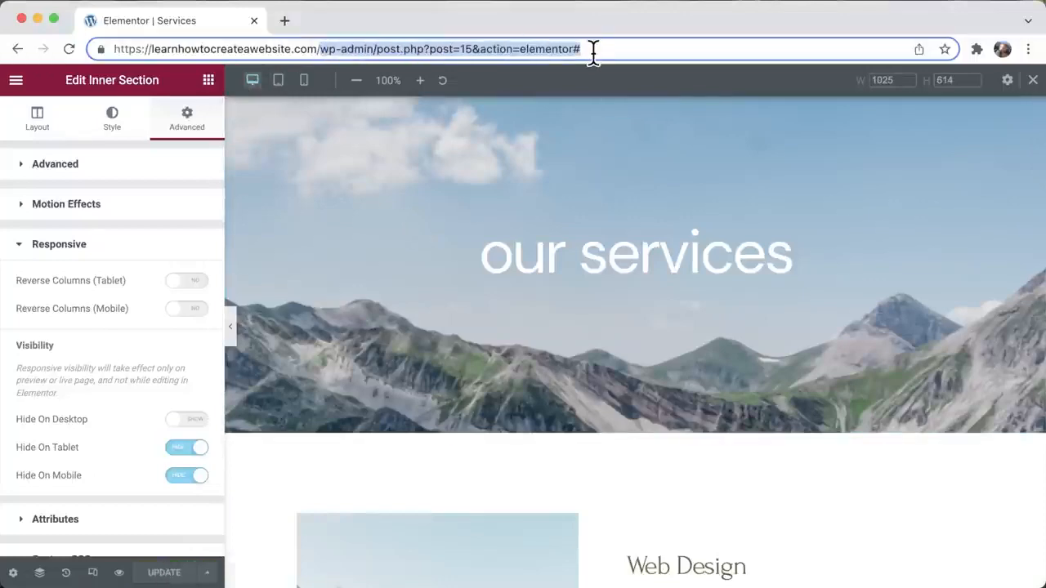
{"action": "key", "text": "BackSpace"}
{"action": "key", "text": "Return"}
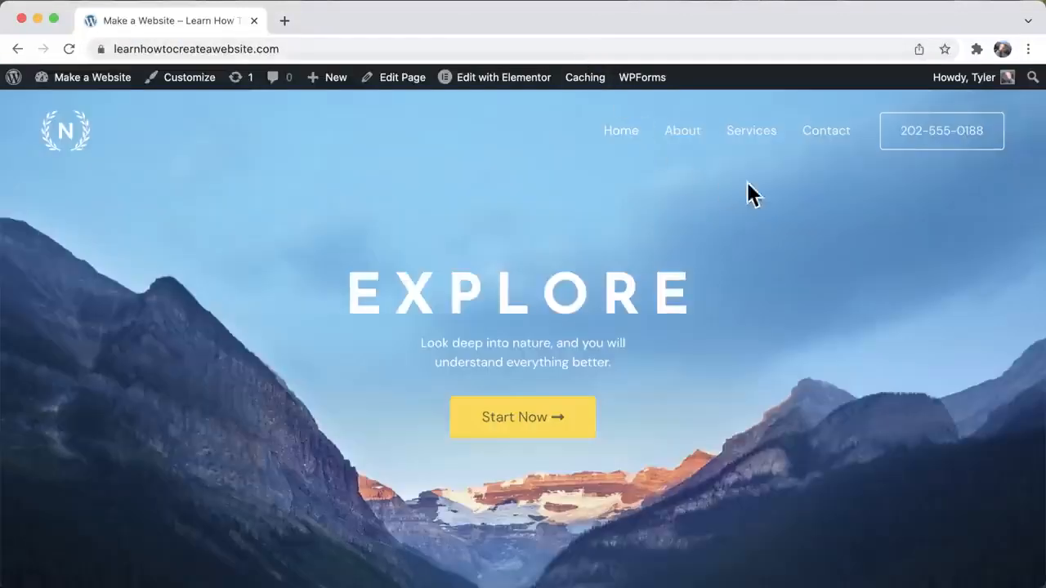
Step: Open the Contact page in Elementor and look over its contact, form and team sections
{"action": "left_click", "coordinate": [828, 133]}
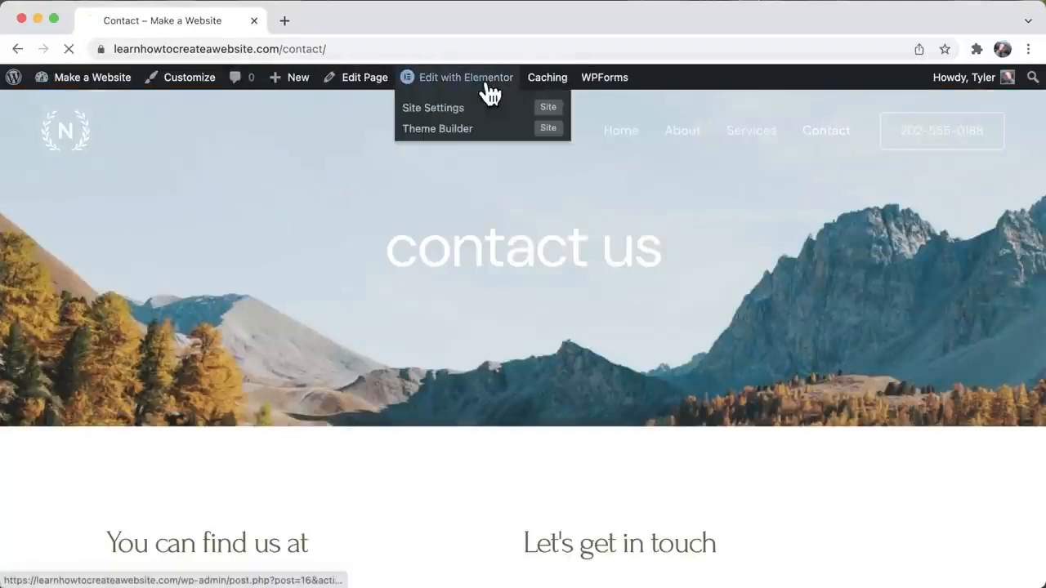
{"action": "left_click", "coordinate": [486, 93]}
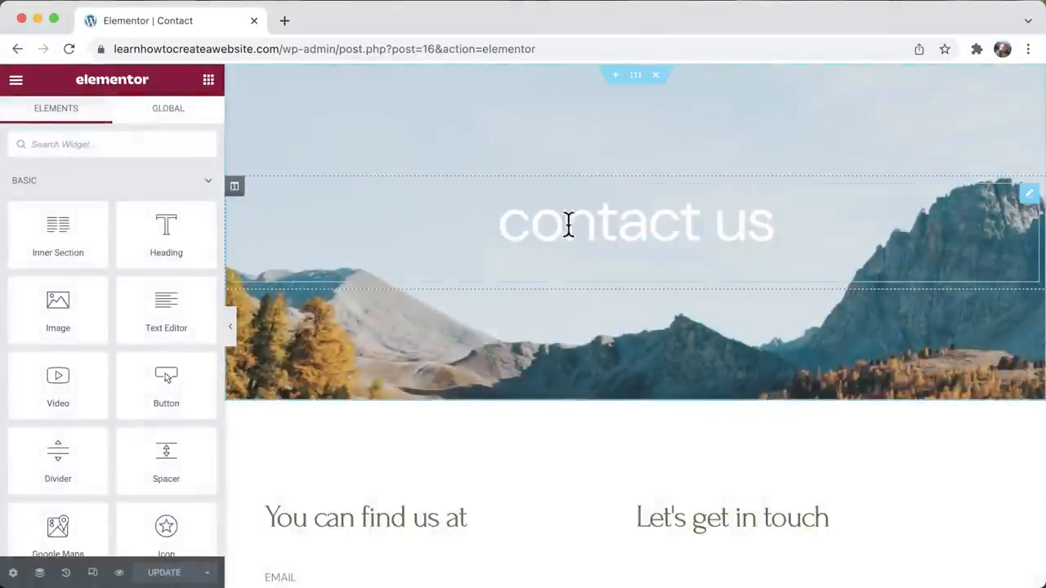
{"action": "scroll", "coordinate": [425, 243], "scroll_direction": "down", "scroll_amount": 4}
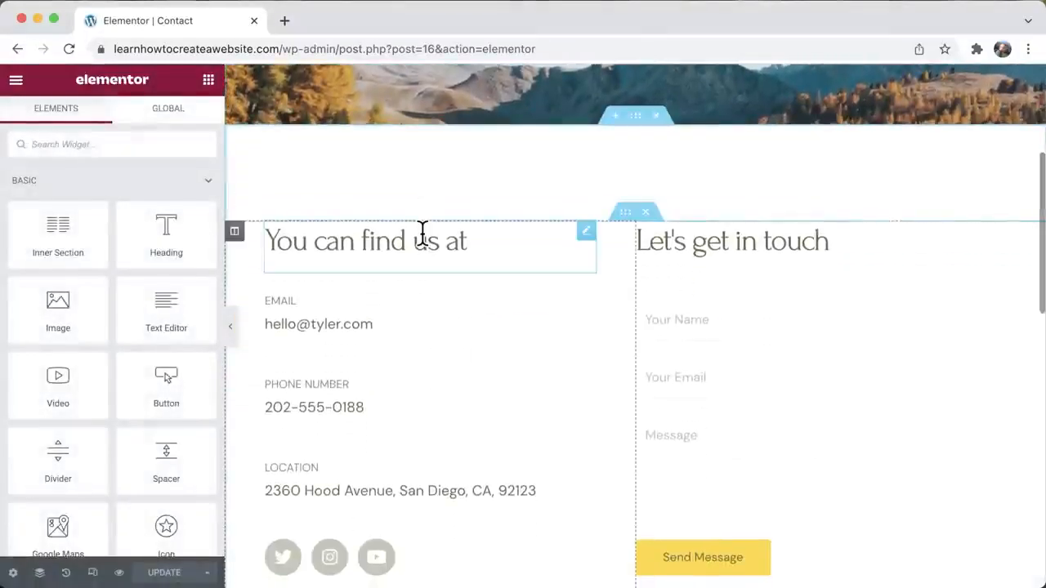
{"action": "scroll", "coordinate": [422, 237], "scroll_direction": "down", "scroll_amount": 2}
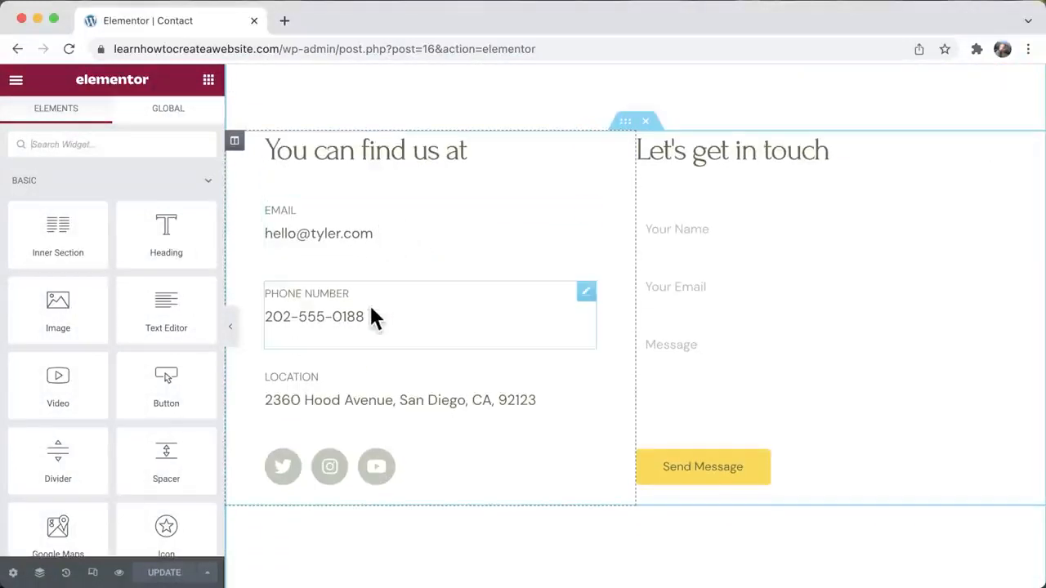
{"action": "scroll", "coordinate": [368, 399], "scroll_direction": "down", "scroll_amount": 2}
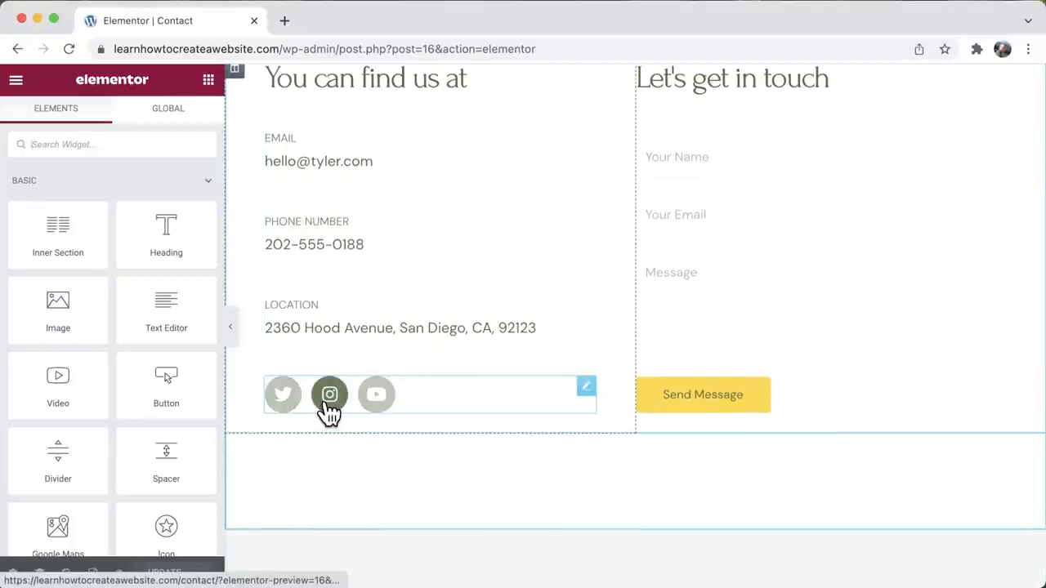
{"action": "scroll", "coordinate": [326, 413], "scroll_direction": "down", "scroll_amount": 7}
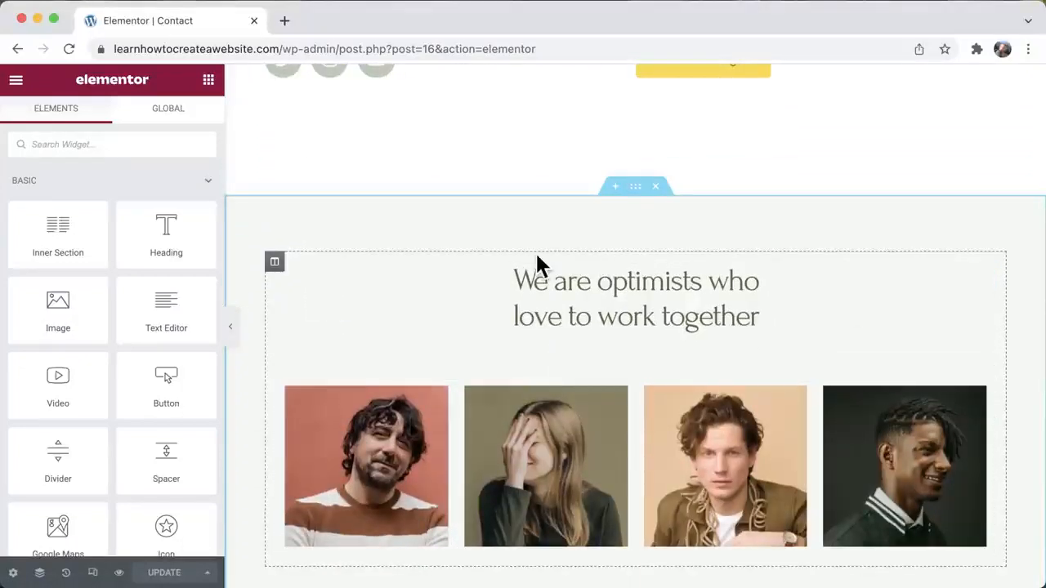
{"action": "scroll", "coordinate": [537, 264], "scroll_direction": "up", "scroll_amount": 2}
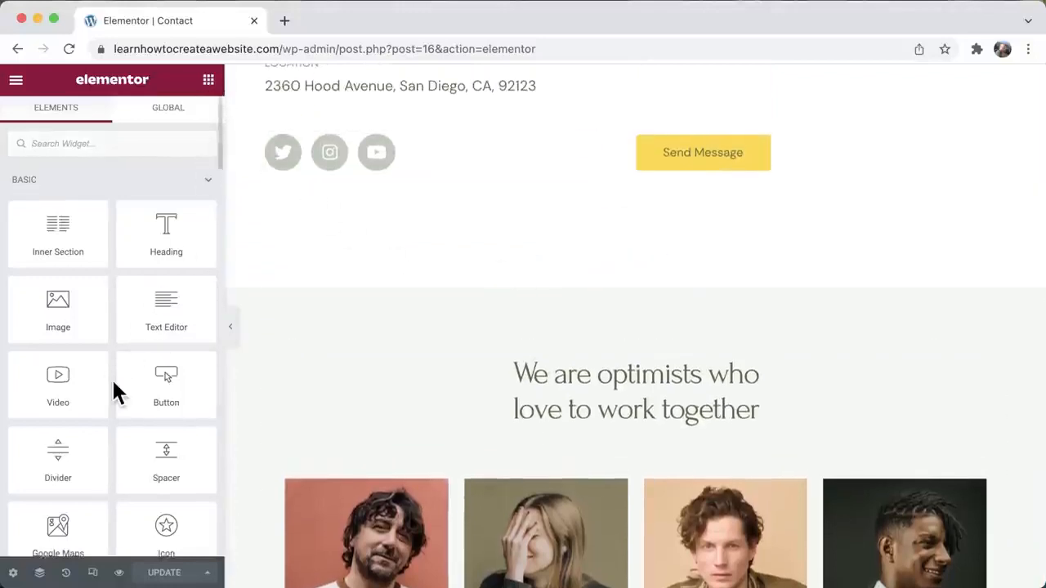
{"action": "scroll", "coordinate": [82, 400], "scroll_direction": "down", "scroll_amount": 3}
Step: Add a Google Maps widget below the contact section with location 'malibu, ca'
{"action": "left_click_drag", "start_coordinate": [46, 421], "coordinate": [573, 190]}
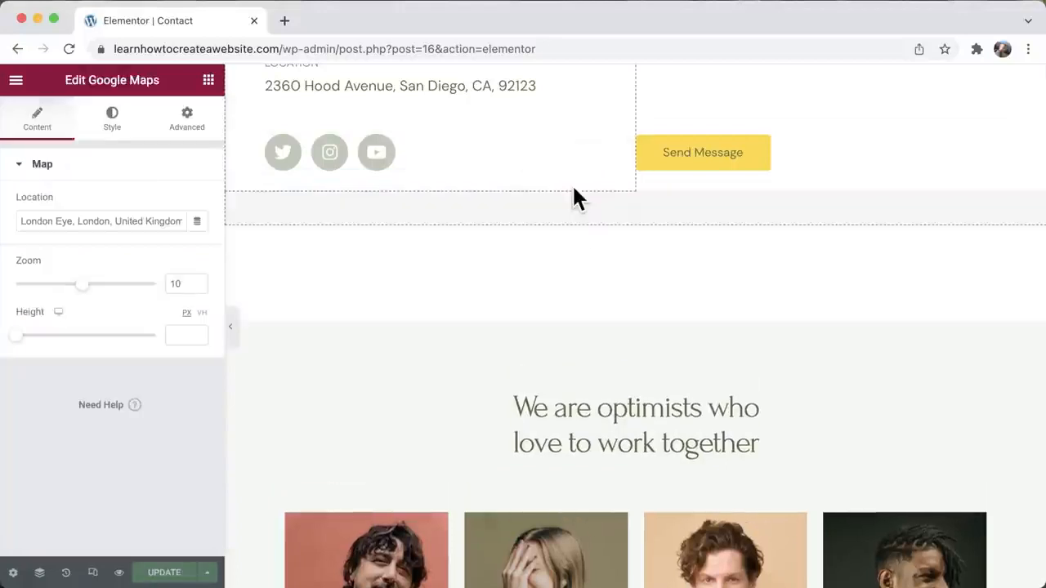
{"action": "triple_click", "coordinate": [148, 219]}
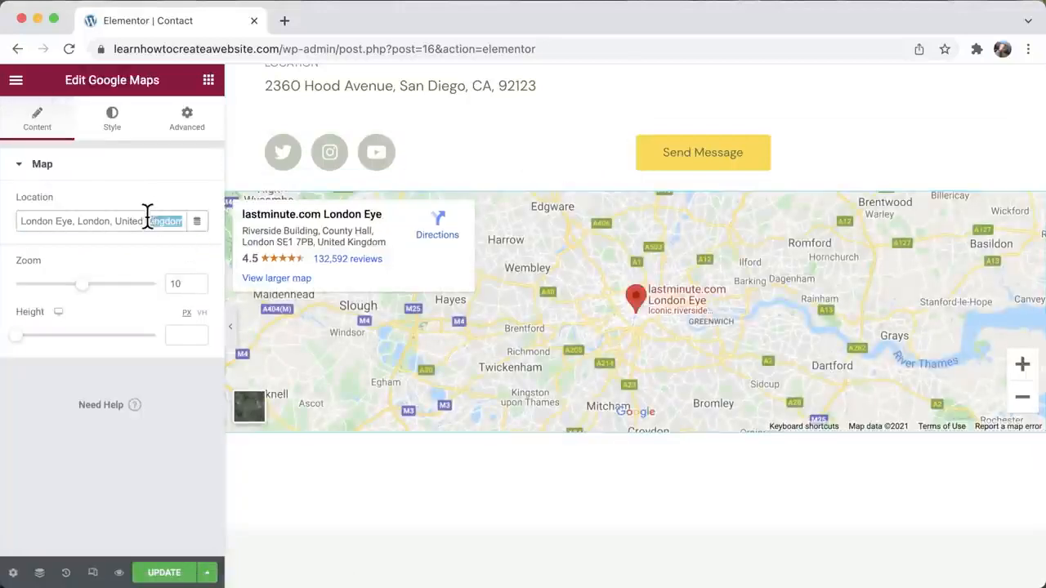
{"action": "type", "text": "malibu, ca"}
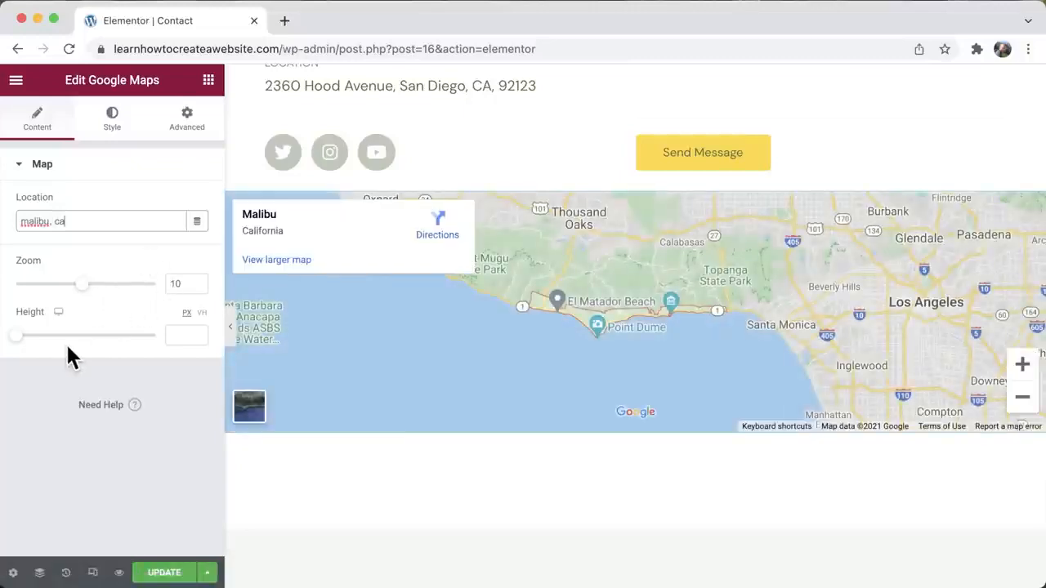
Step: Give the map unlinked padding of 70 top, 50 right, 0 bottom and 50 left
{"action": "left_click", "coordinate": [193, 130]}
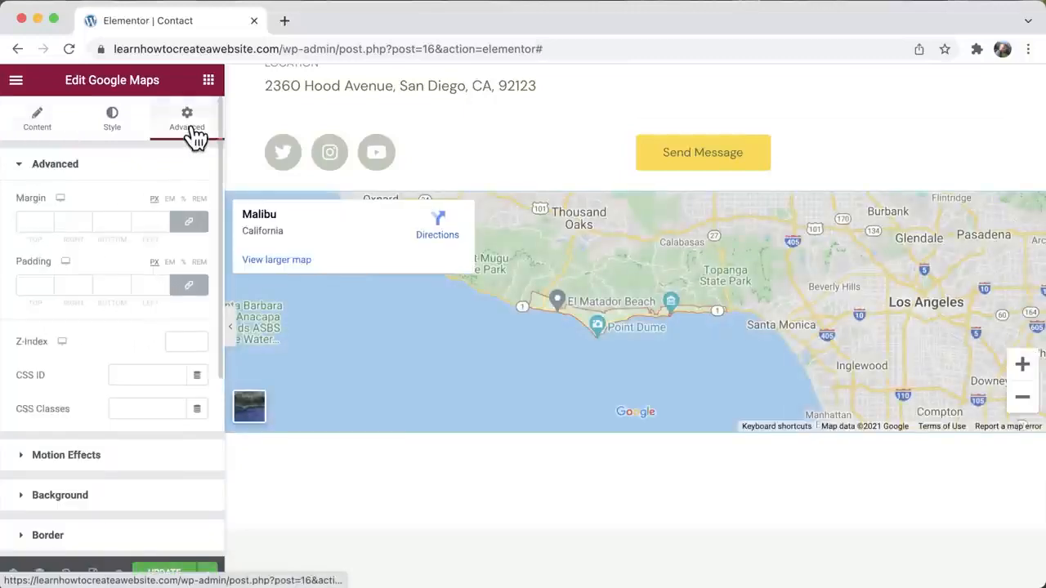
{"action": "left_click", "coordinate": [190, 286]}
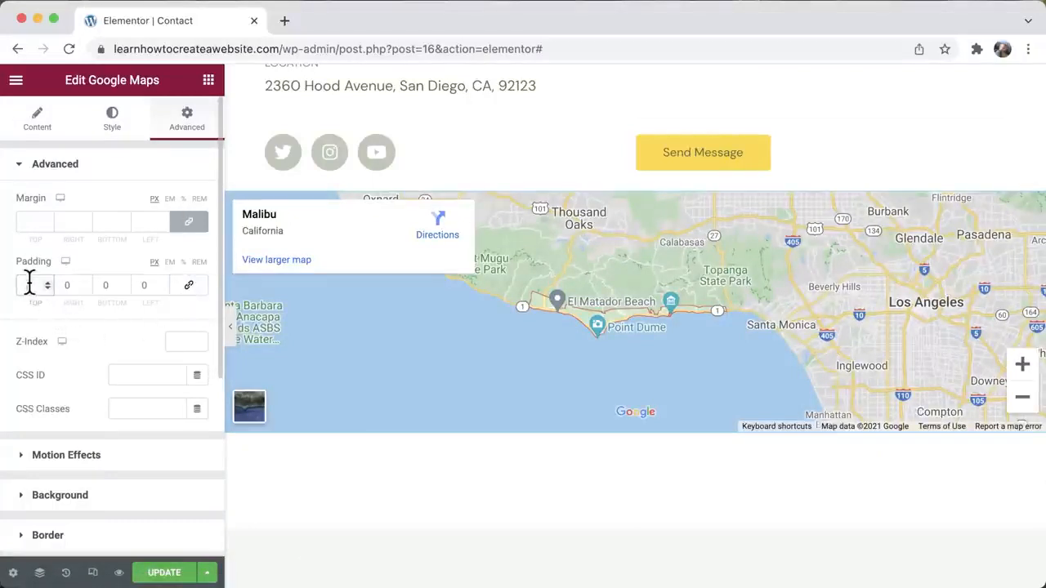
{"action": "type", "text": "70"}
{"action": "key", "text": "Tab"}
{"action": "type", "text": "50"}
{"action": "key", "text": "Tab"}
{"action": "key", "text": "Tab"}
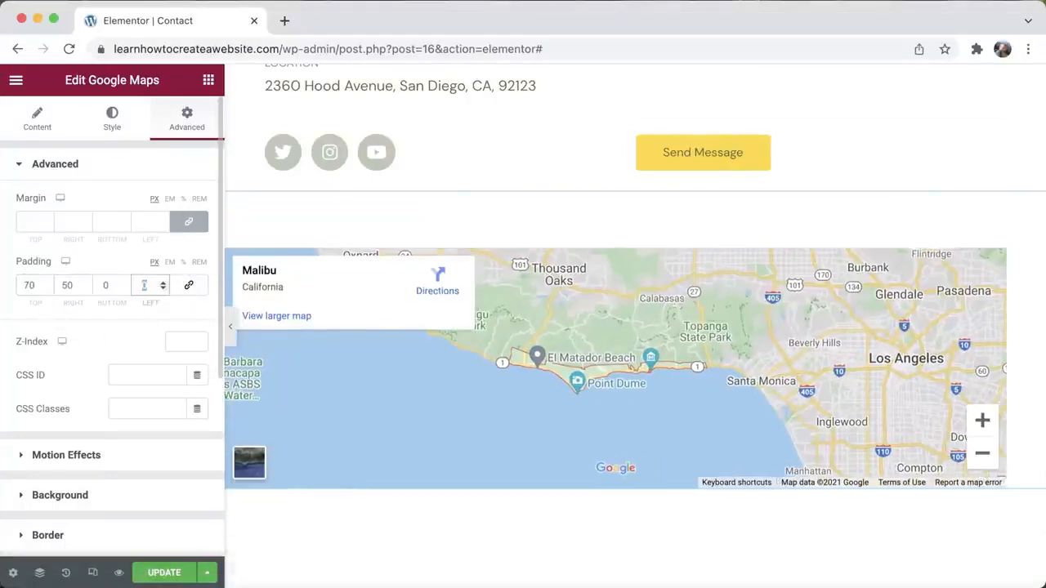
{"action": "type", "text": "50"}
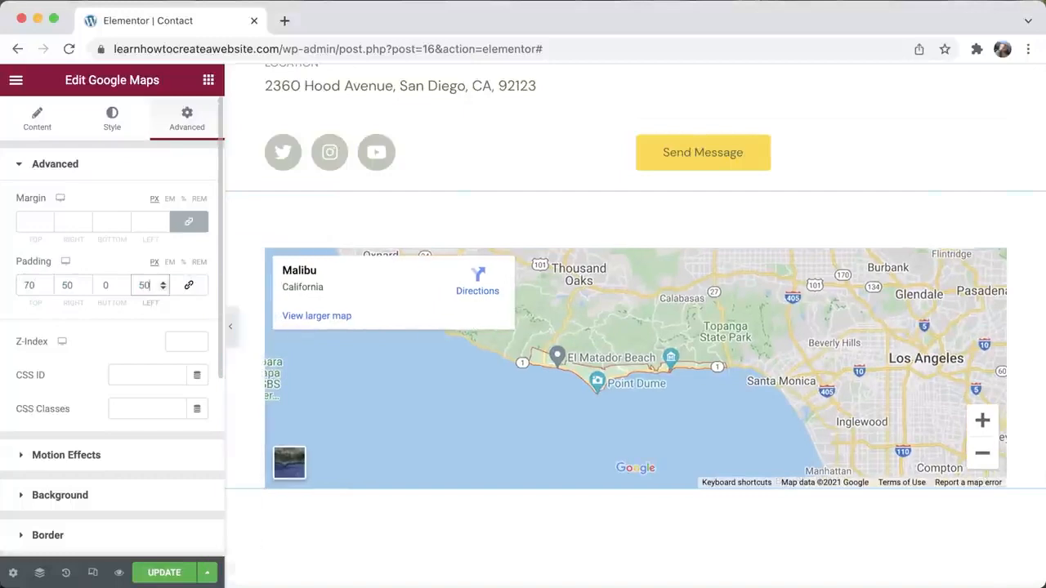
{"action": "left_click", "coordinate": [231, 335]}
{"action": "scroll", "coordinate": [440, 358], "scroll_direction": "up", "scroll_amount": 3}
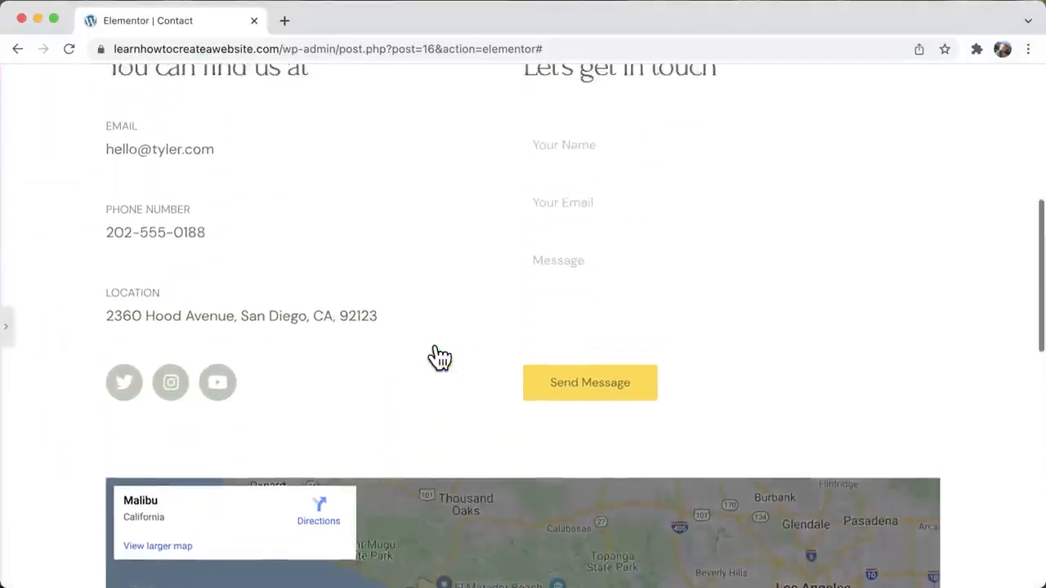
{"action": "scroll", "coordinate": [440, 357], "scroll_direction": "down", "scroll_amount": 4}
{"action": "scroll", "coordinate": [439, 358], "scroll_direction": "up", "scroll_amount": 2}
{"action": "scroll", "coordinate": [439, 358], "scroll_direction": "down", "scroll_amount": 2}
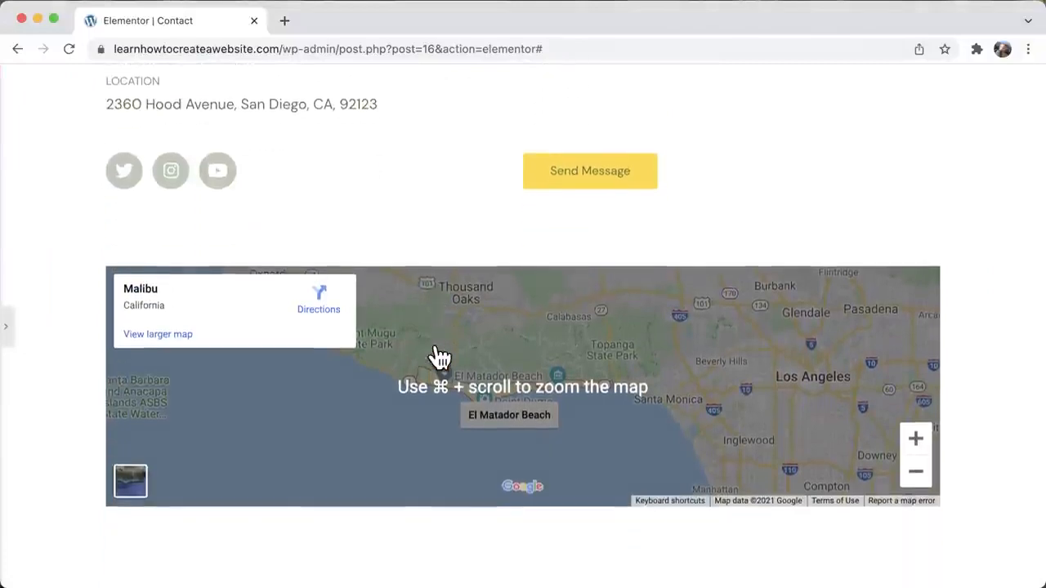
{"action": "scroll", "coordinate": [454, 164], "scroll_direction": "up", "scroll_amount": 1}
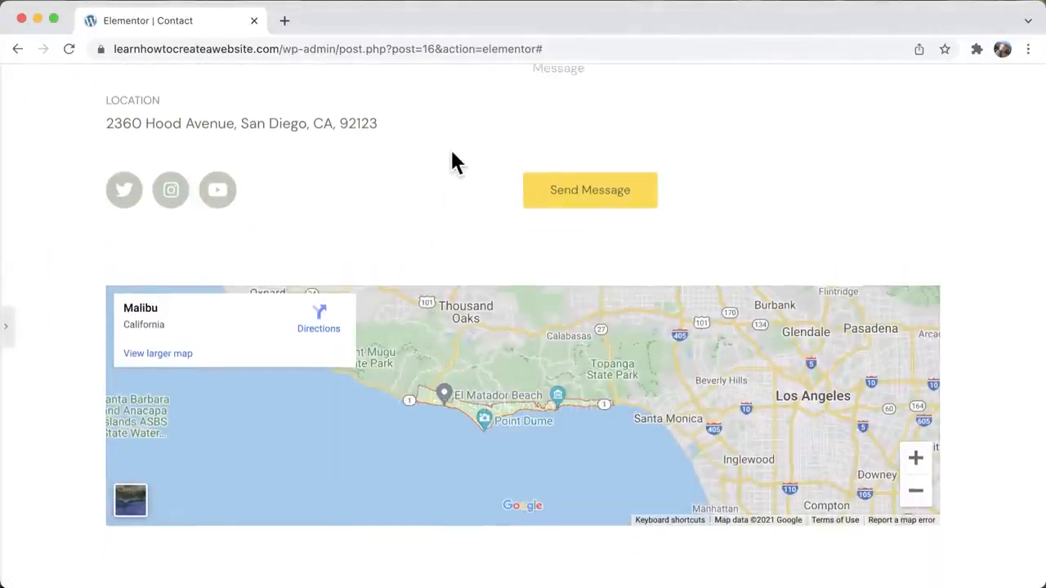
{"action": "left_click", "coordinate": [7, 330]}
{"action": "scroll", "coordinate": [621, 240], "scroll_direction": "up", "scroll_amount": 3}
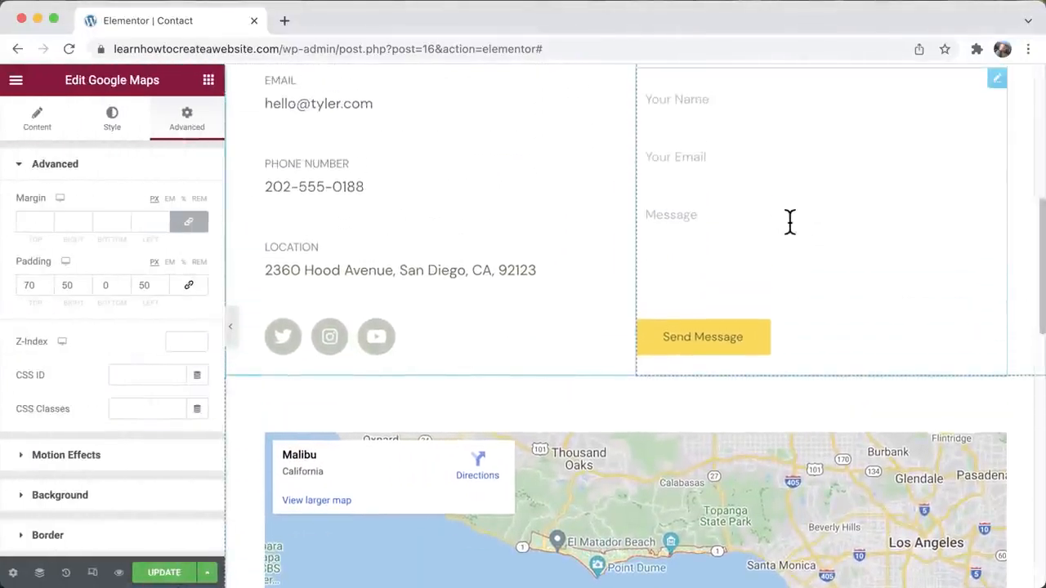
{"action": "left_click", "coordinate": [756, 205]}
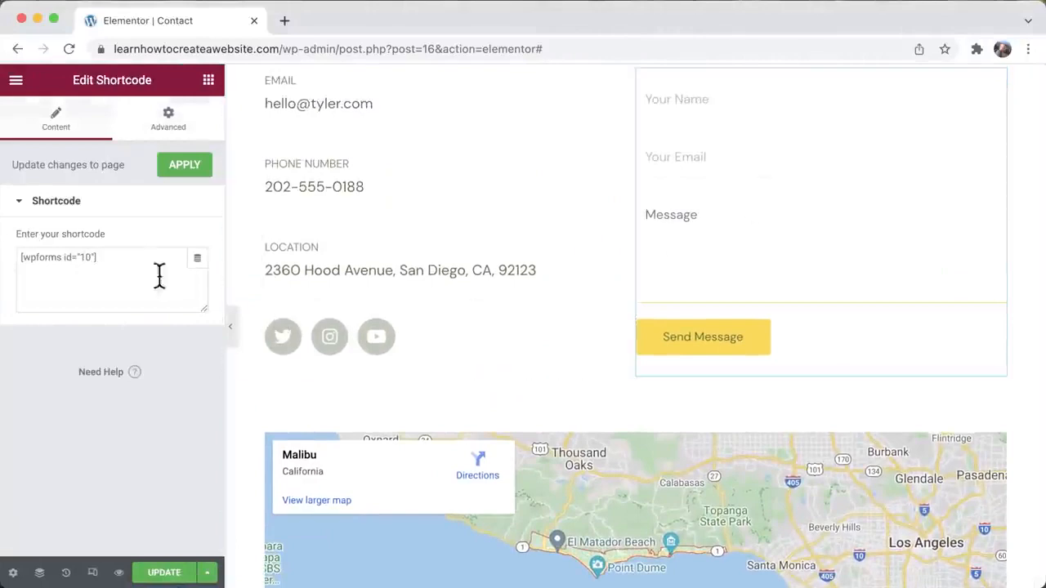
{"action": "left_click_drag", "start_coordinate": [119, 256], "coordinate": [14, 253]}
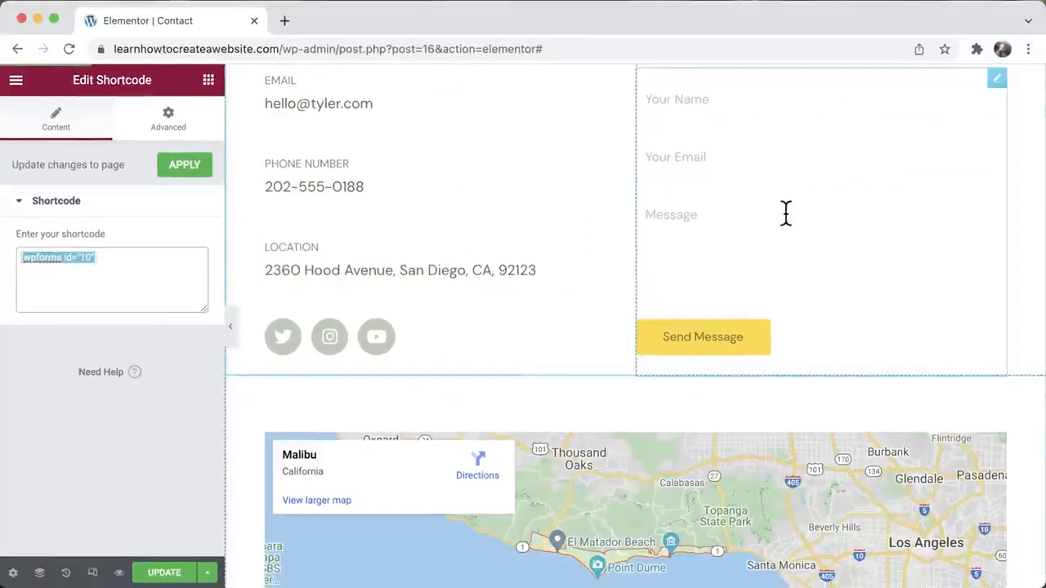
{"action": "scroll", "coordinate": [786, 214], "scroll_direction": "up", "scroll_amount": 1}
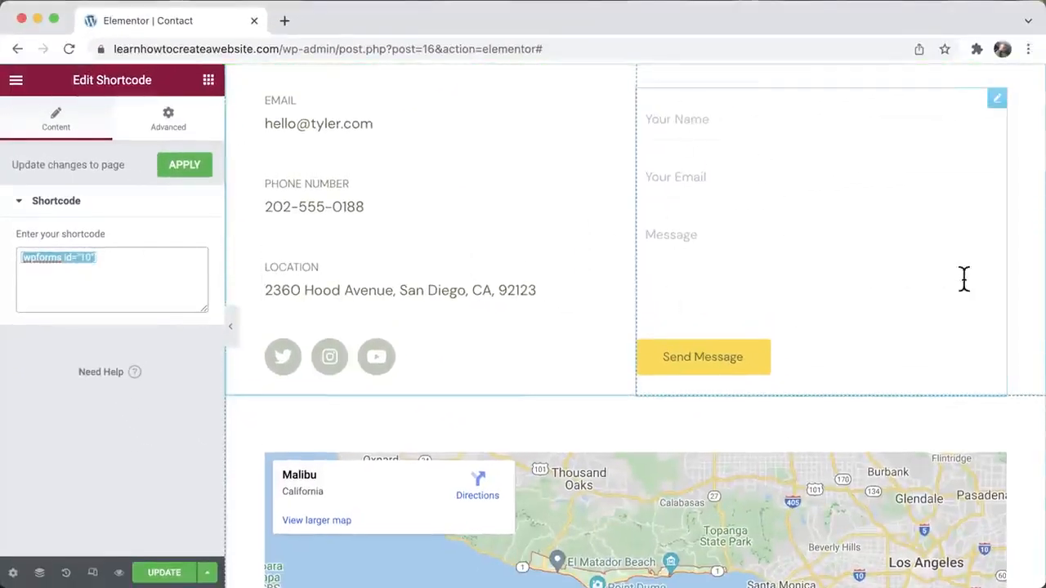
Step: Load the WordPress admin dashboard (/wp-admin) in a new browser tab
{"action": "left_click", "coordinate": [286, 22]}
{"action": "type", "text": "le"}
{"action": "key", "text": "Right"}
{"action": "type", "text": "/w"}
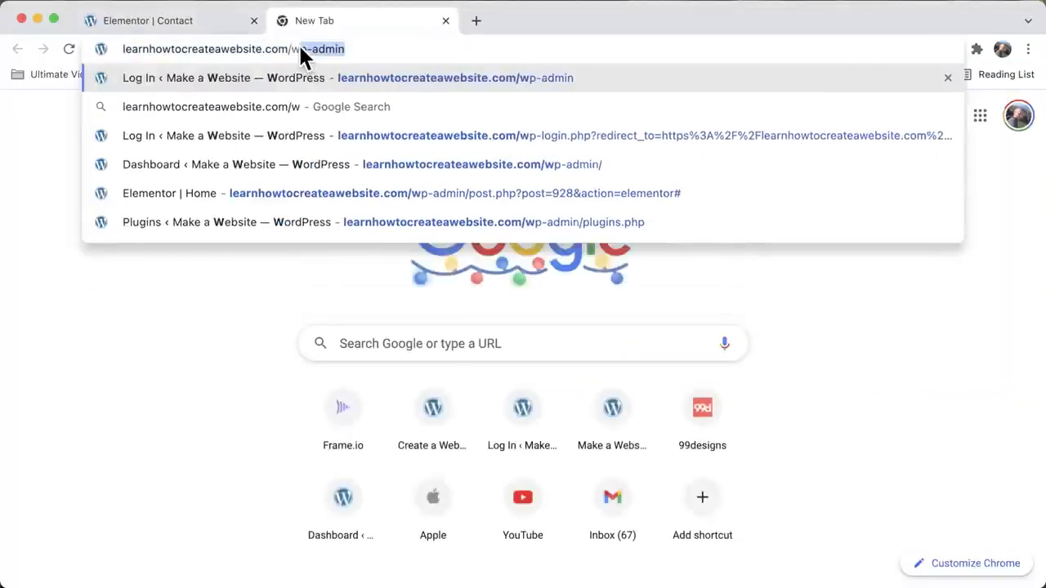
{"action": "key", "text": "Return"}
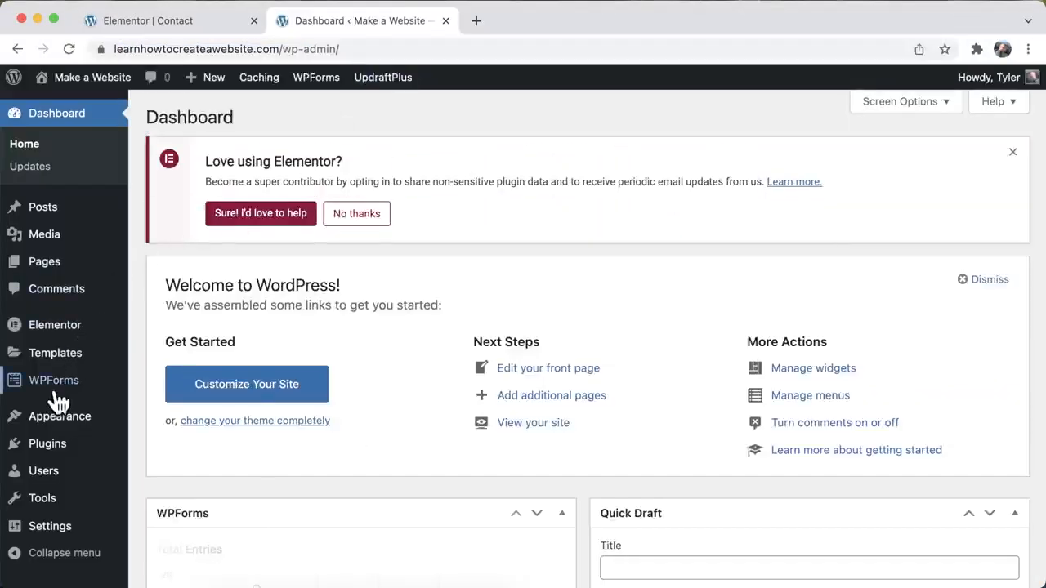
Step: Open the Contact Form with shortcode [wpforms id="10"] in the WPForms builder
{"action": "left_click", "coordinate": [64, 397]}
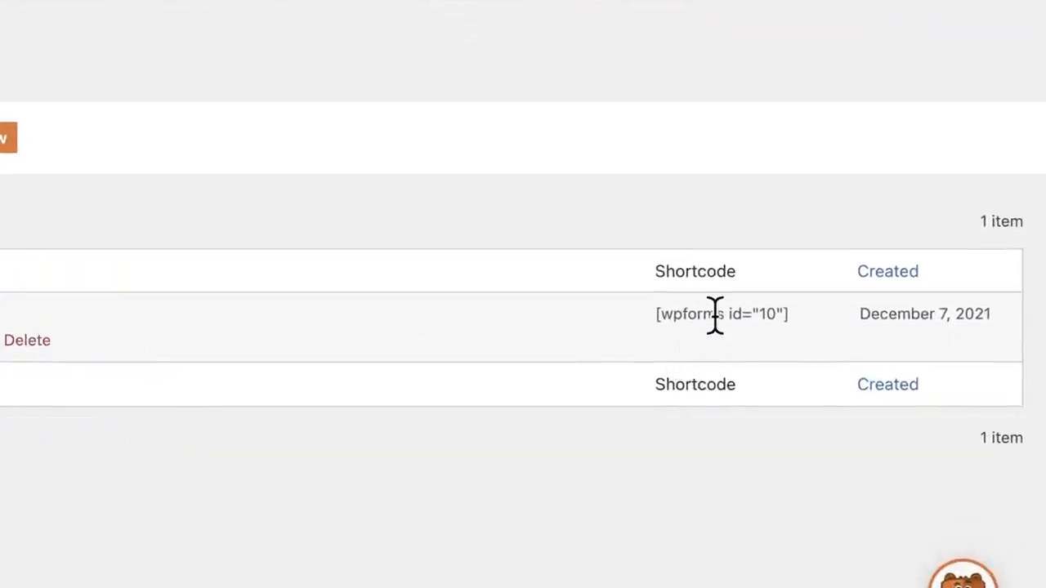
{"action": "triple_click", "coordinate": [823, 344]}
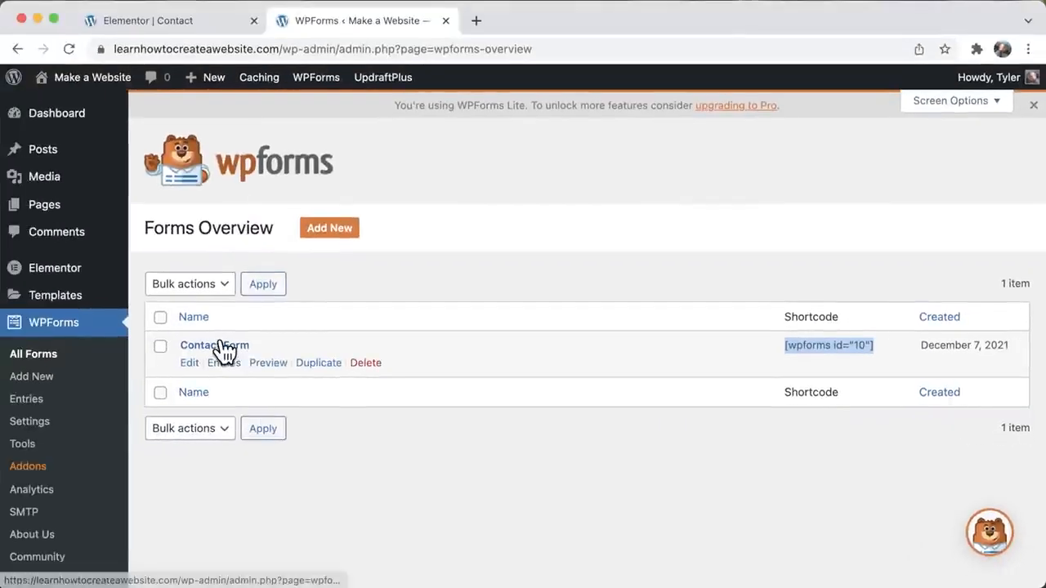
{"action": "left_click", "coordinate": [224, 351]}
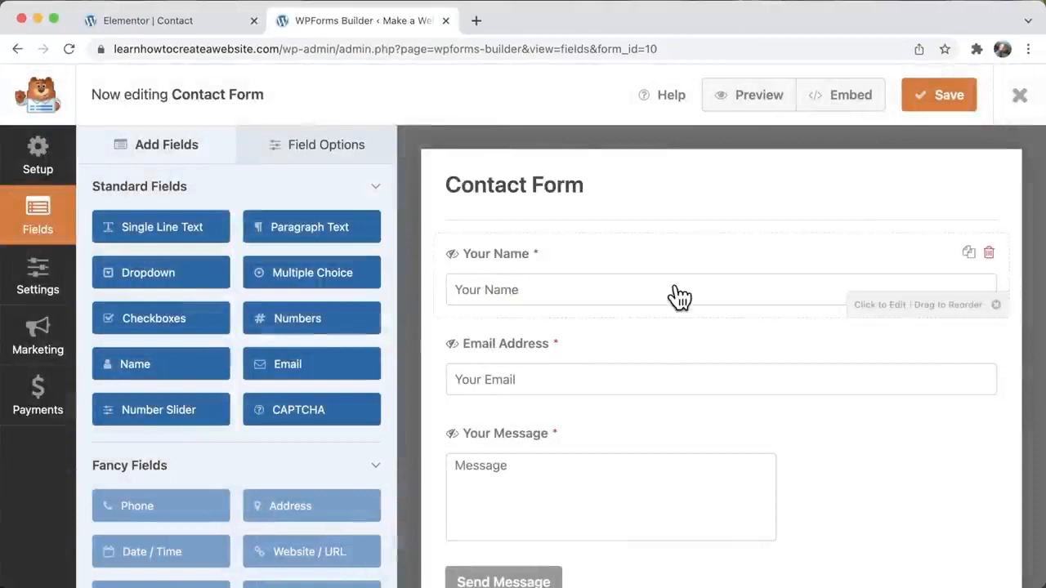
Step: Drag a Multiple Choice field above Your Name in the Contact Form and save
{"action": "scroll", "coordinate": [672, 299], "scroll_direction": "down", "scroll_amount": 2}
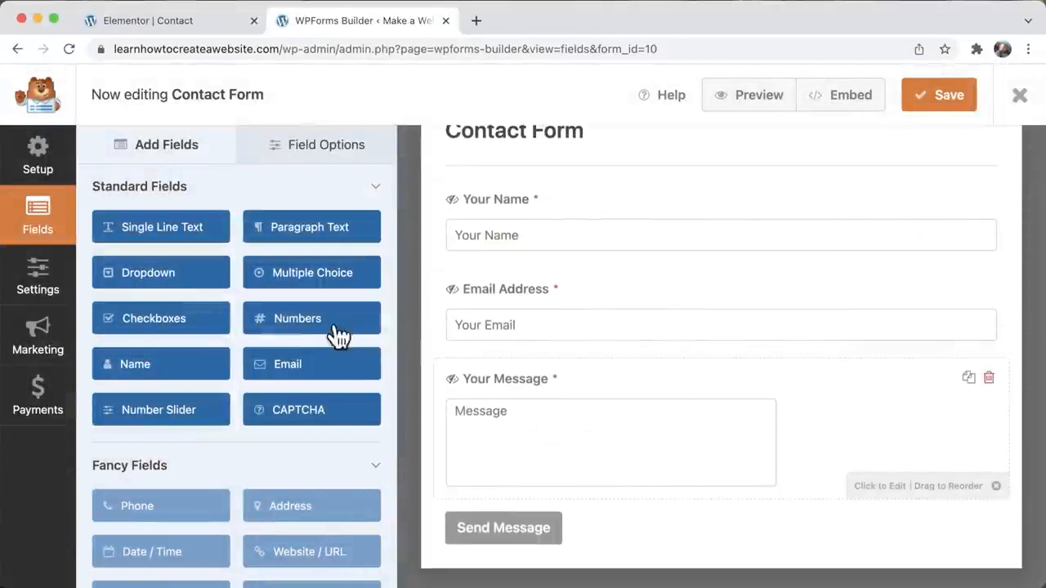
{"action": "left_click_drag", "start_coordinate": [325, 282], "coordinate": [503, 211]}
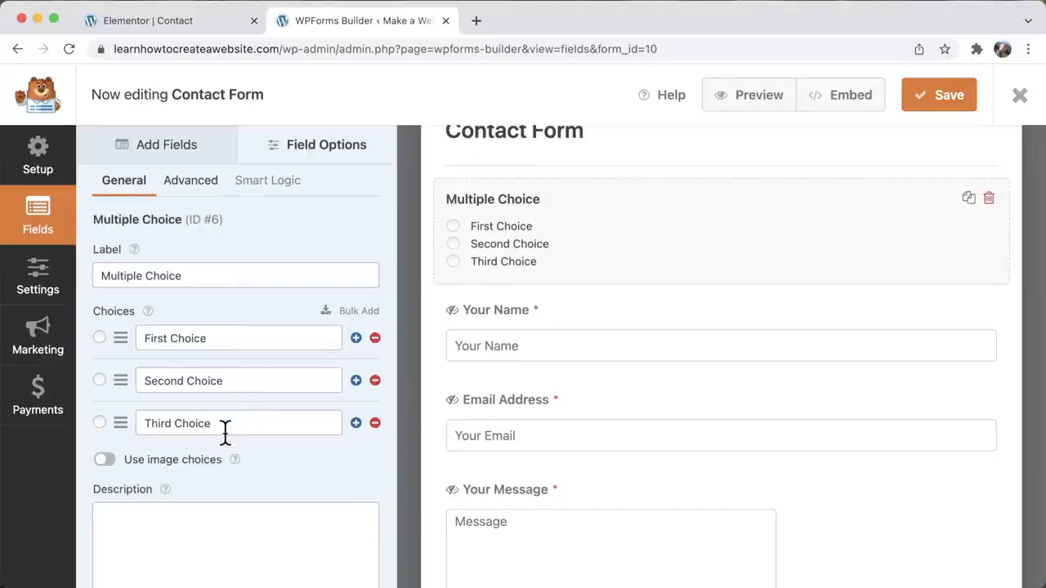
{"action": "left_click", "coordinate": [951, 103]}
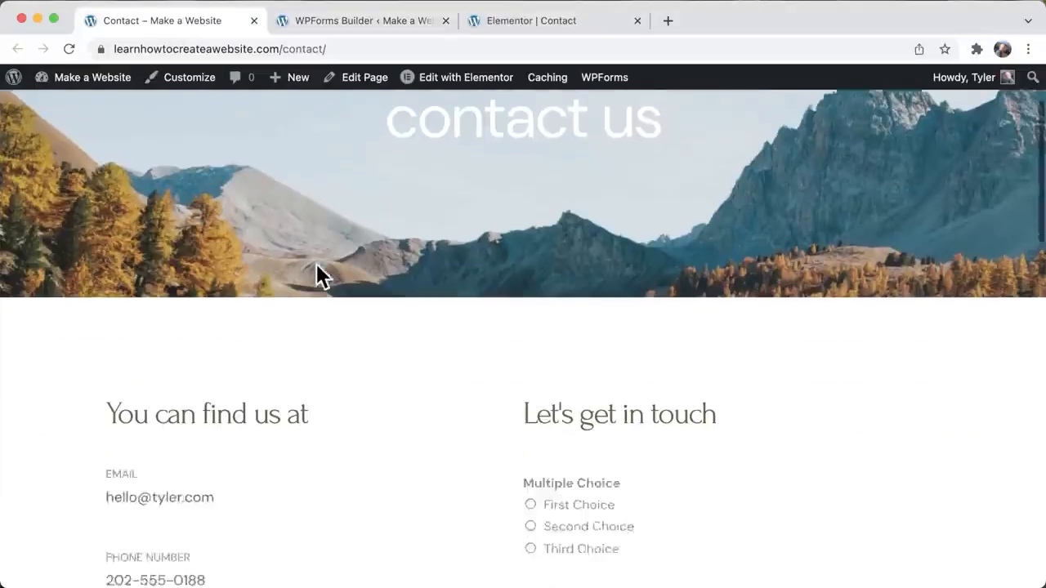
Step: Submit a Contact page test message choosing Second Choice, then return to the builder
{"action": "scroll", "coordinate": [316, 264], "scroll_direction": "down", "scroll_amount": 5}
{"action": "scroll", "coordinate": [318, 265], "scroll_direction": "down", "scroll_amount": 3}
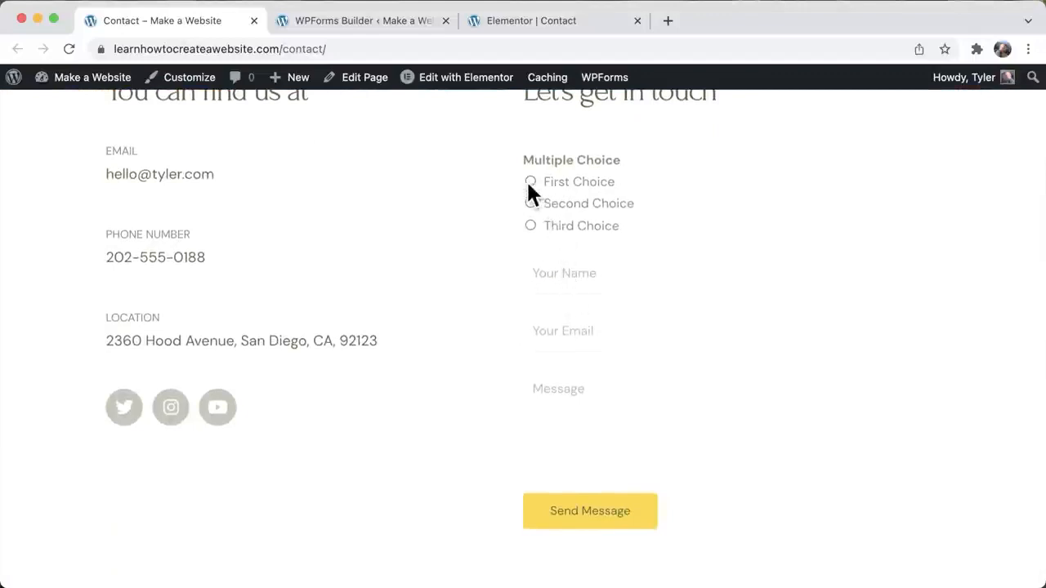
{"action": "left_click", "coordinate": [530, 203]}
{"action": "left_click", "coordinate": [592, 281]}
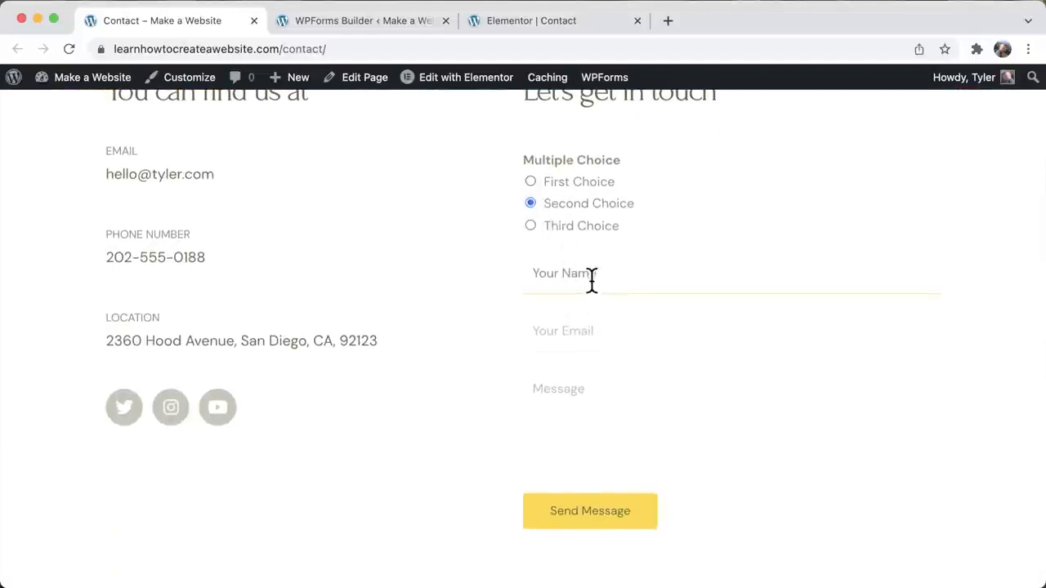
{"action": "type", "text": "tyler@tyler.com"}
{"action": "key", "text": "Tab"}
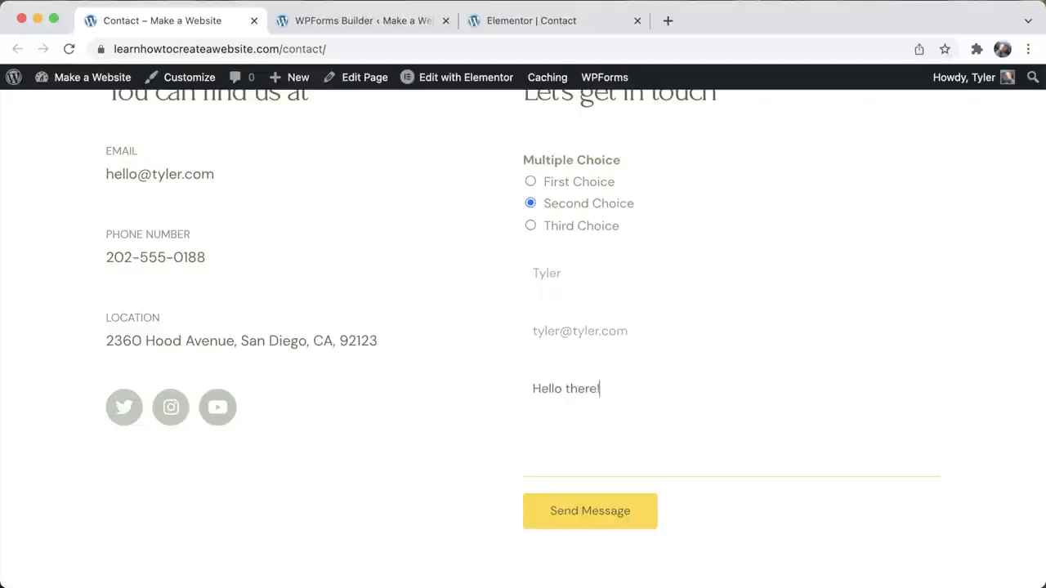
{"action": "left_click", "coordinate": [584, 529]}
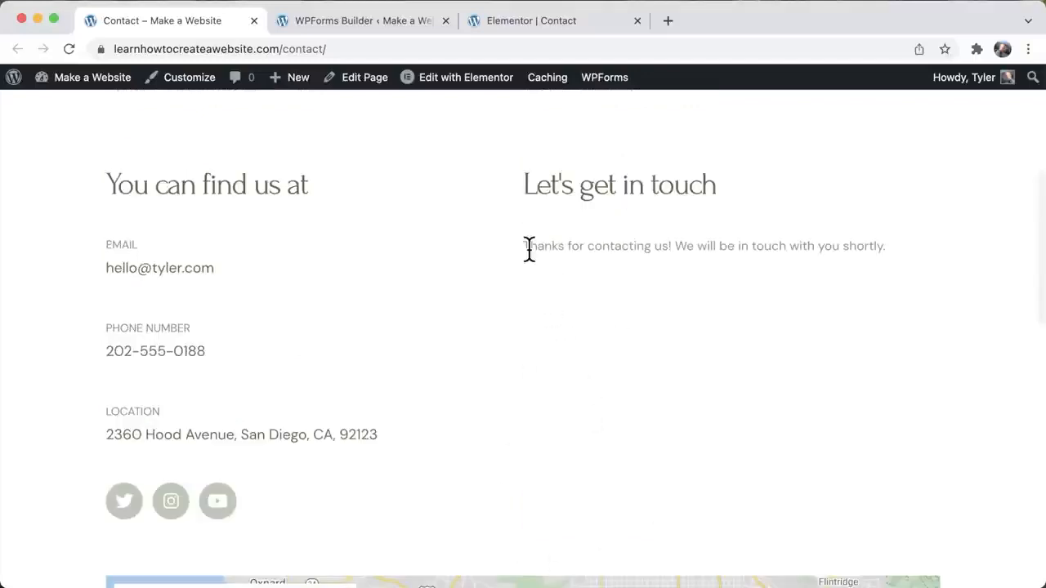
{"action": "left_click_drag", "start_coordinate": [527, 247], "coordinate": [705, 248]}
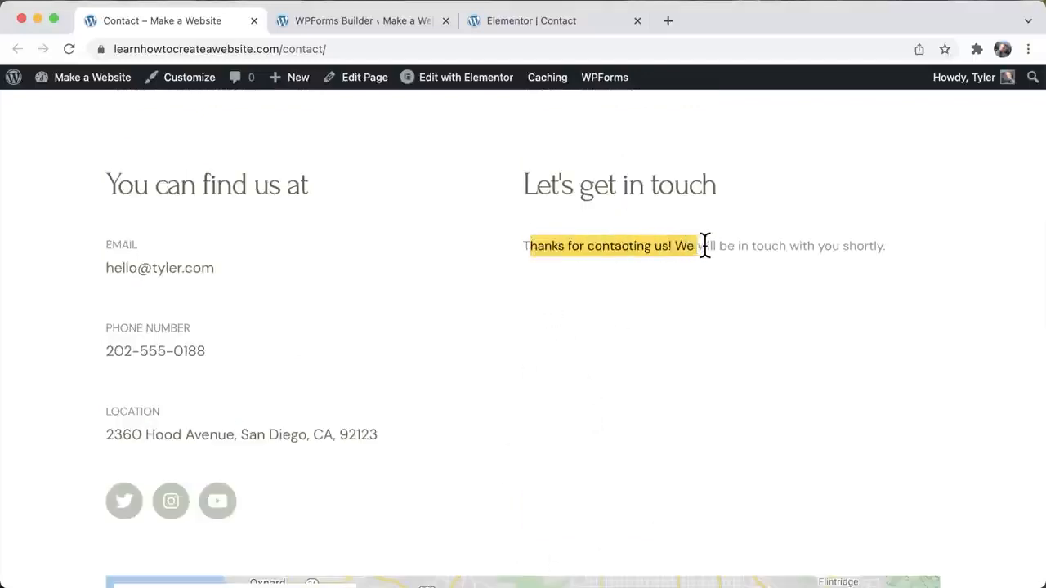
{"action": "left_click", "coordinate": [405, 25]}
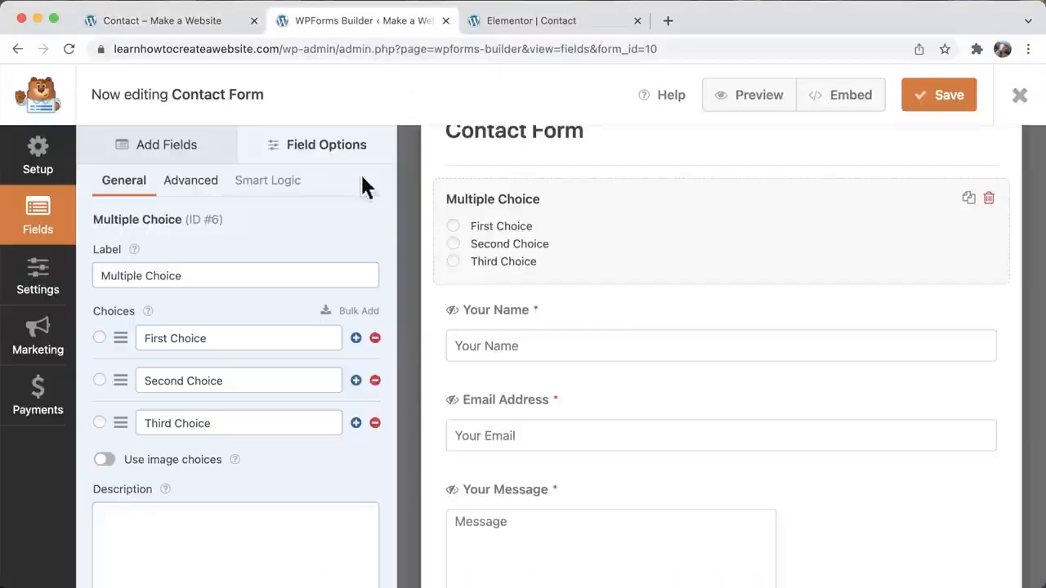
Step: Check the form's confirmation message, 'Thanks for contacting us!', in Settings > Confirmations
{"action": "left_click", "coordinate": [43, 282]}
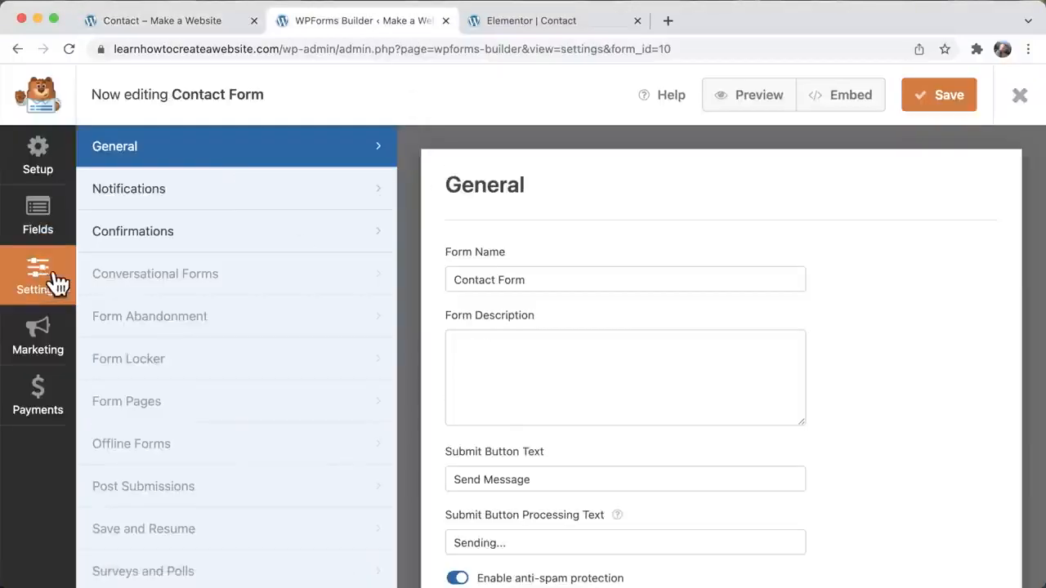
{"action": "left_click", "coordinate": [157, 233]}
{"action": "left_click_drag", "start_coordinate": [613, 450], "coordinate": [429, 451]}
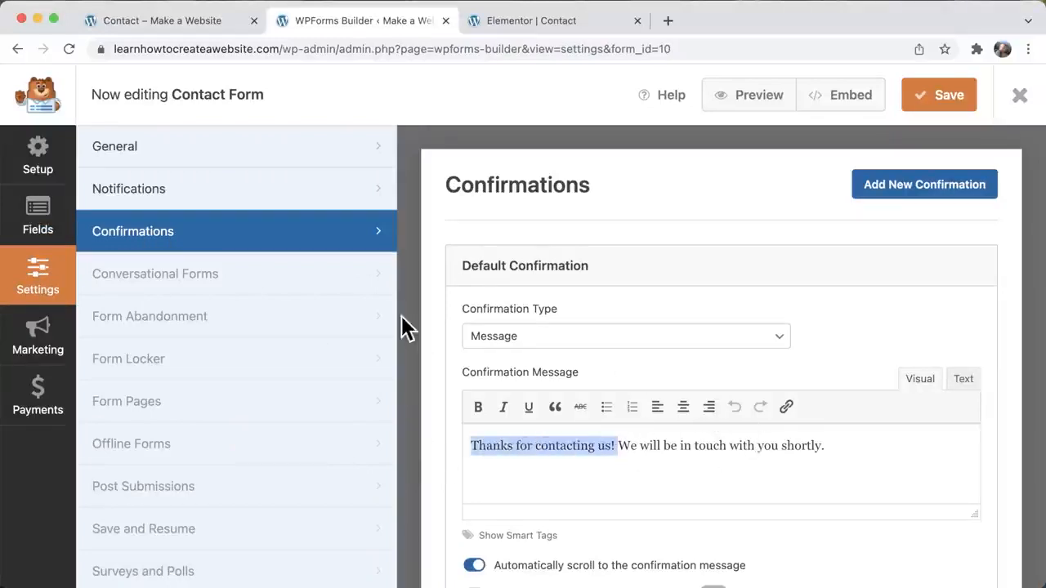
Step: Delete the Multiple Choice field, save the form, and open the notification email
{"action": "left_click", "coordinate": [38, 224]}
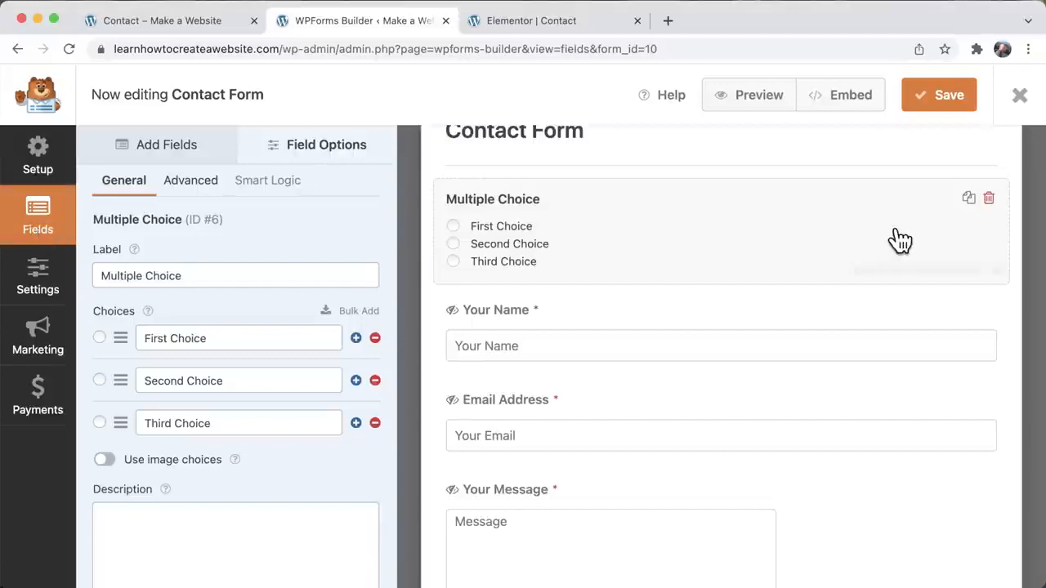
{"action": "left_click", "coordinate": [988, 199]}
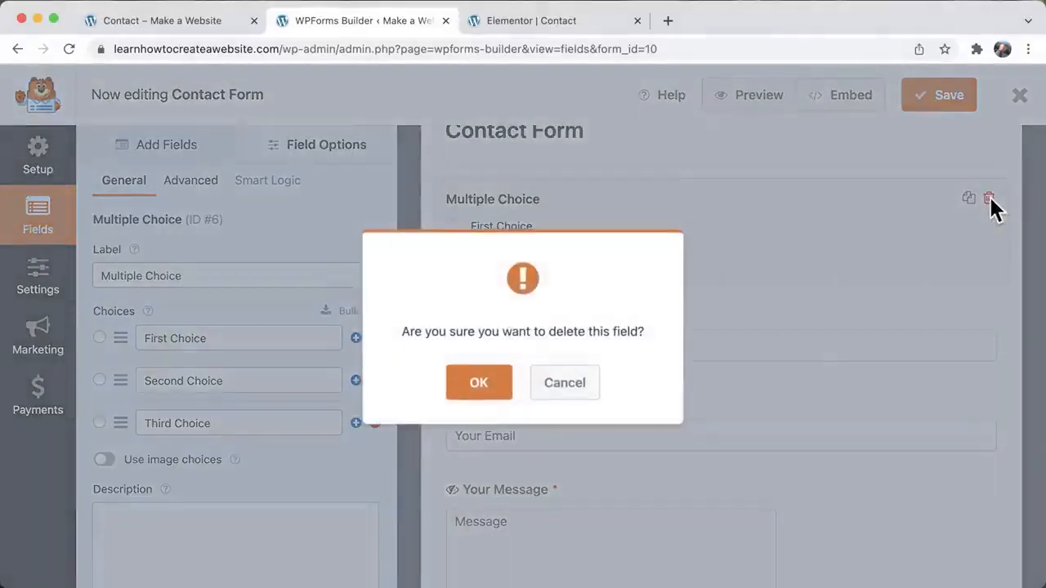
{"action": "left_click", "coordinate": [491, 390]}
{"action": "left_click", "coordinate": [943, 102]}
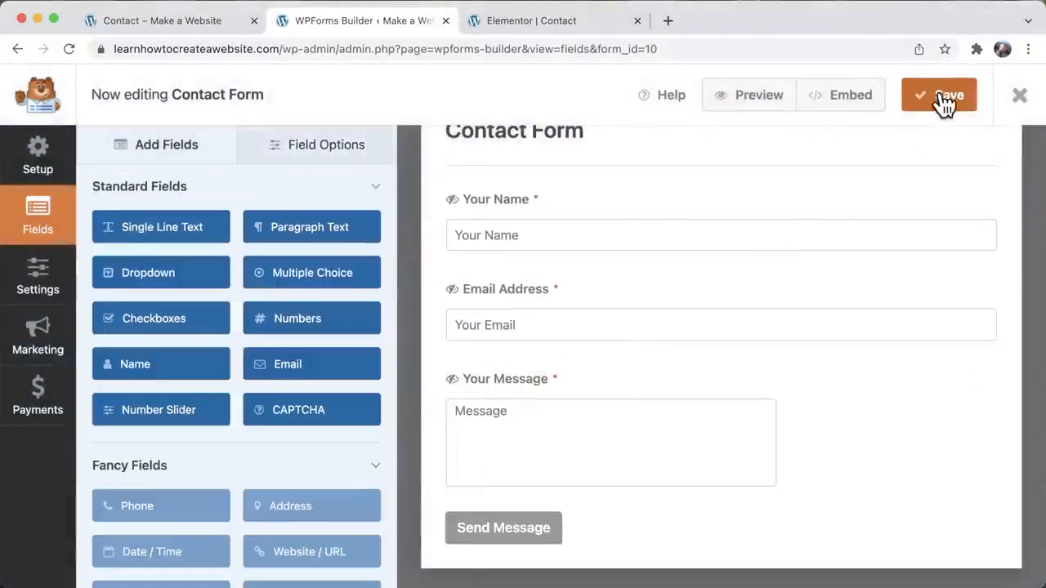
{"action": "left_click", "coordinate": [211, 31]}
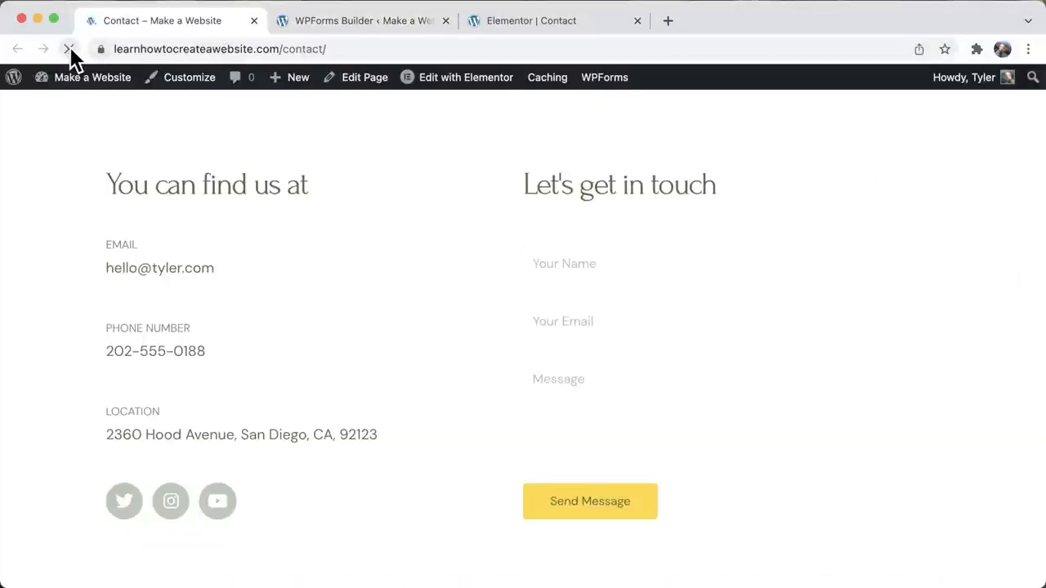
{"action": "left_click", "coordinate": [668, 22]}
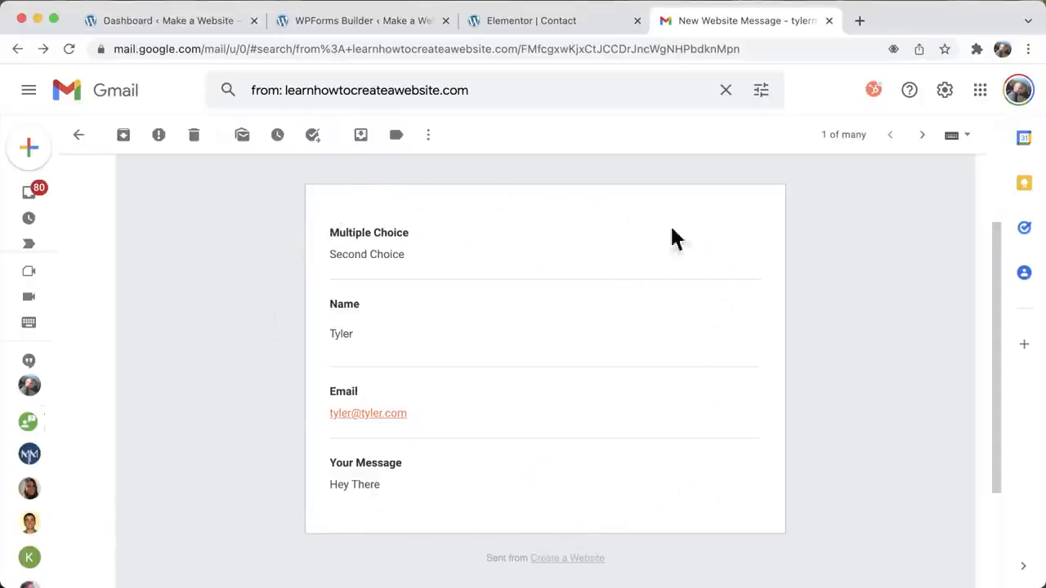
Step: Close the Gmail, Elementor editor and WPForms builder tabs
{"action": "left_click", "coordinate": [828, 20]}
{"action": "left_click", "coordinate": [637, 20]}
{"action": "left_click", "coordinate": [445, 21]}
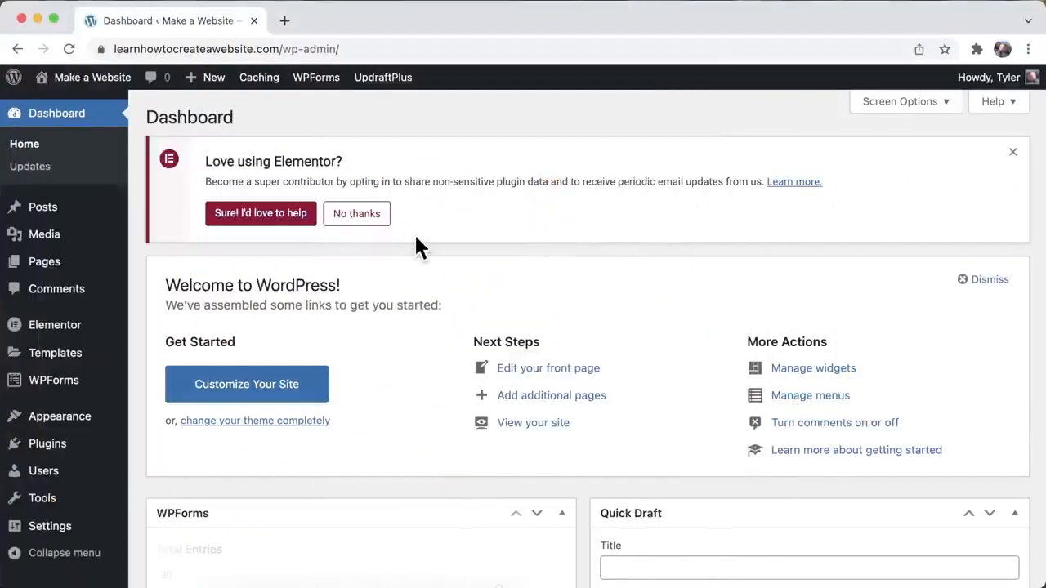
Step: Start a new page and title it 'Projects'
{"action": "left_click", "coordinate": [80, 261]}
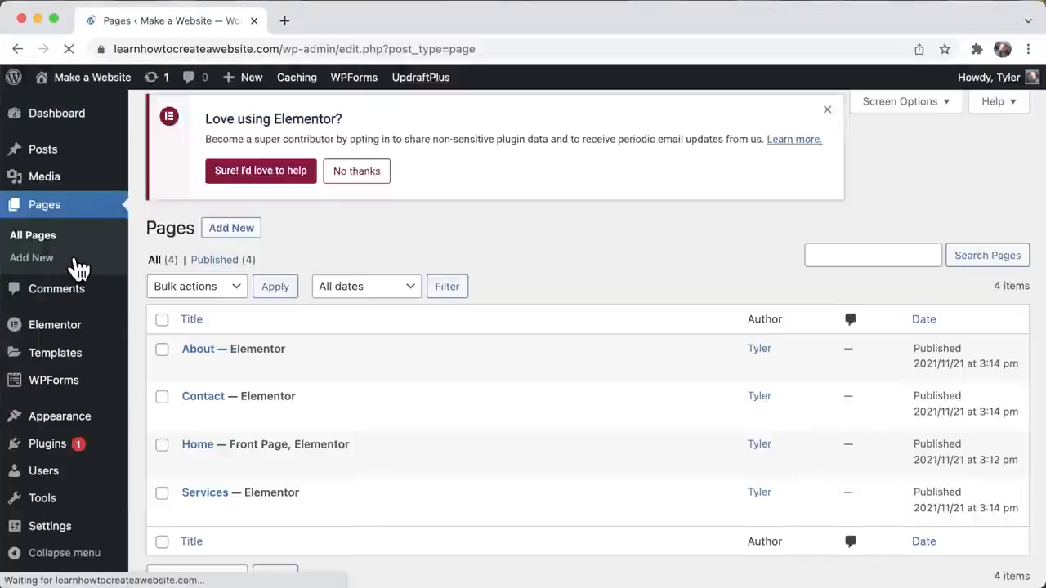
{"action": "left_click", "coordinate": [247, 124]}
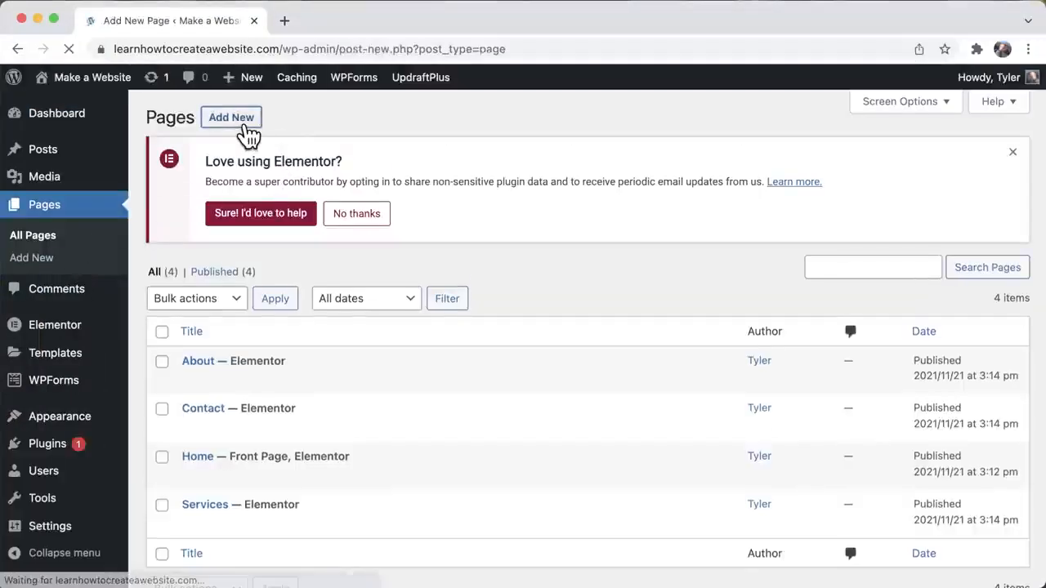
{"action": "left_click", "coordinate": [626, 139]}
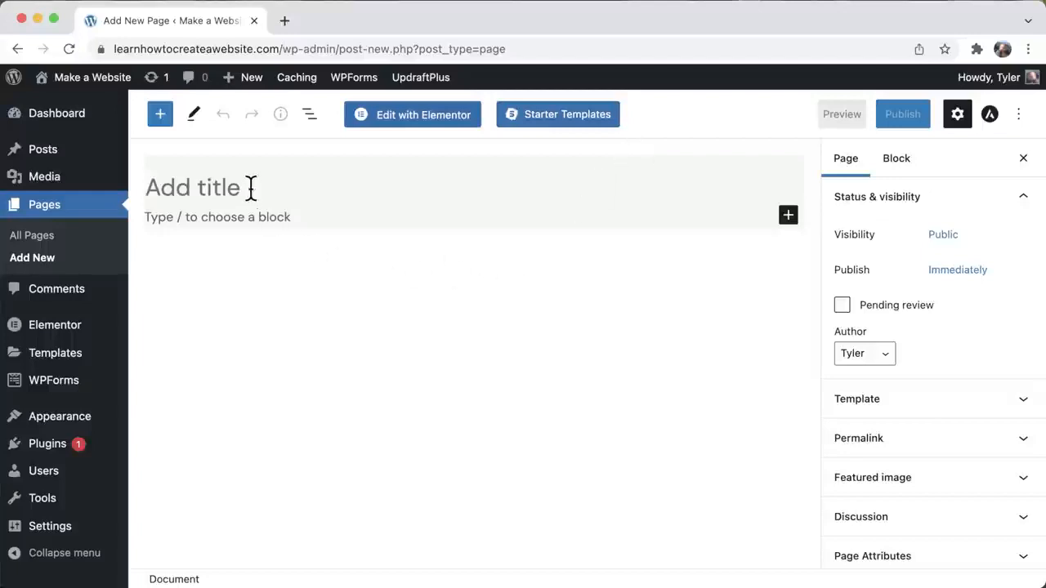
{"action": "type", "text": "Projects"}
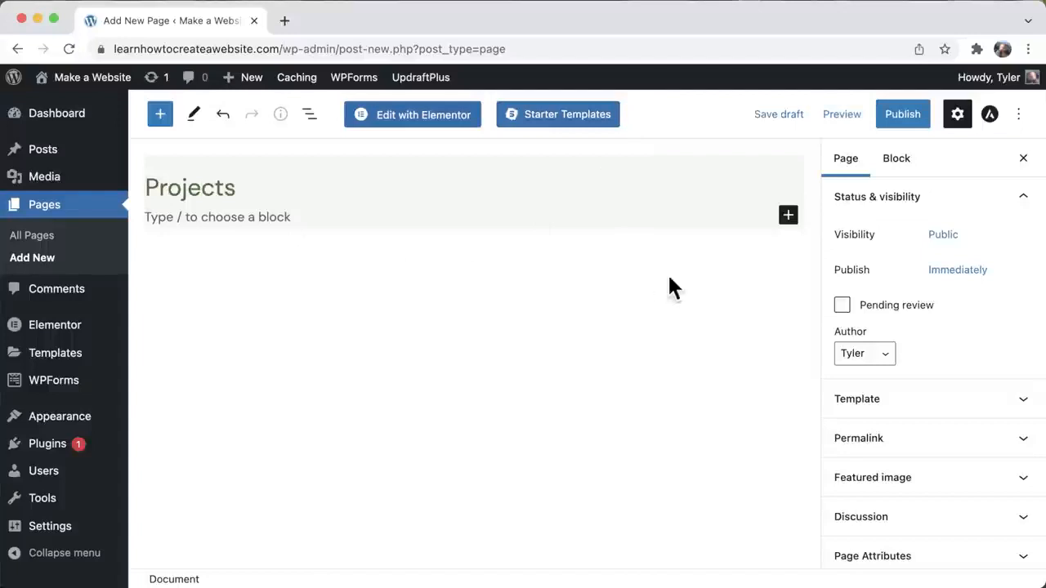
Step: Publish the Projects page and open it in Elementor
{"action": "left_click", "coordinate": [905, 116]}
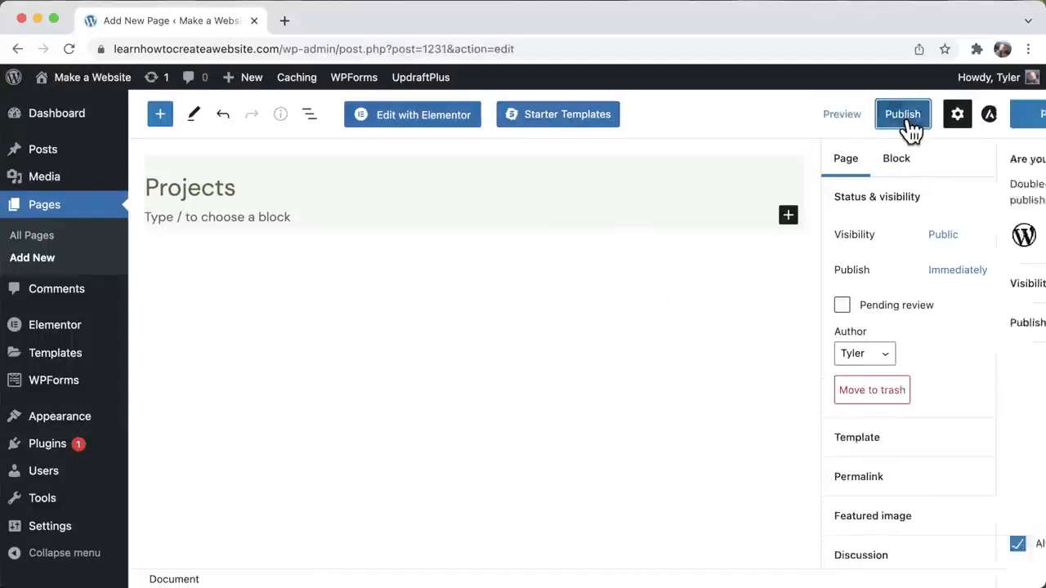
{"action": "left_click", "coordinate": [906, 115]}
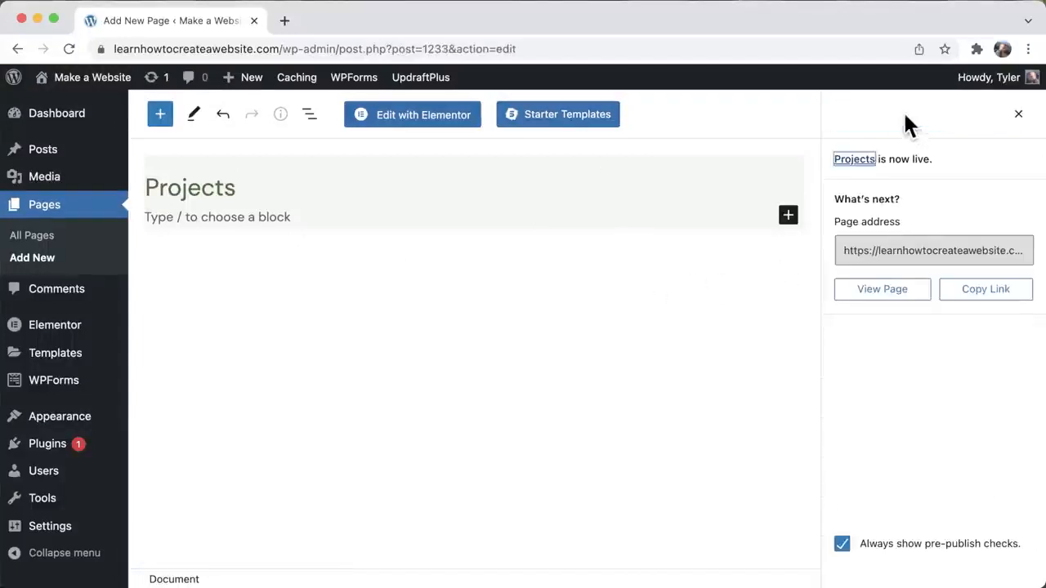
{"action": "left_click", "coordinate": [424, 118]}
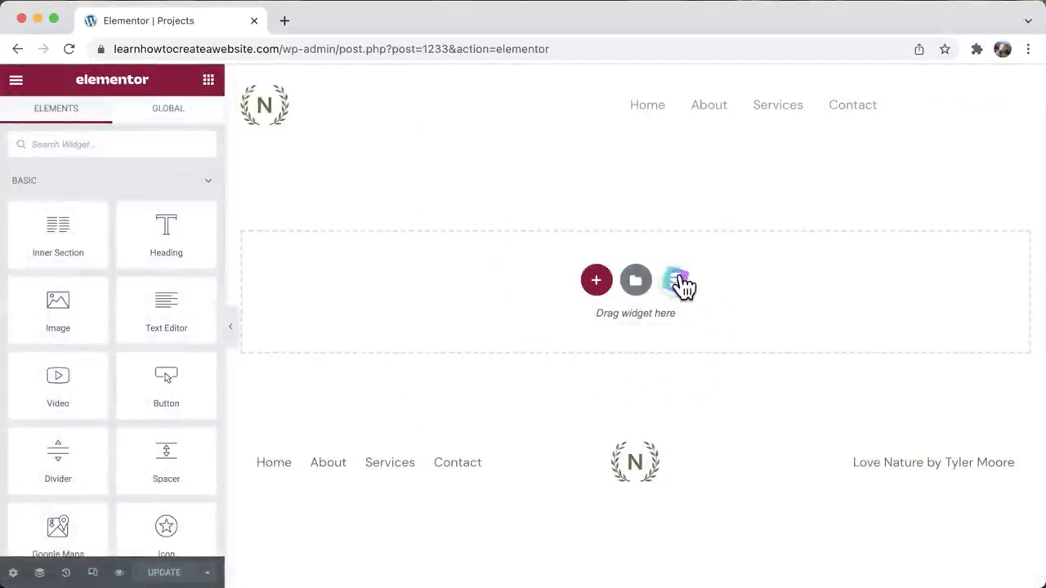
Step: Browse the Elementor template library filtered to Free templates
{"action": "left_click", "coordinate": [680, 280]}
{"action": "left_click", "coordinate": [127, 149]}
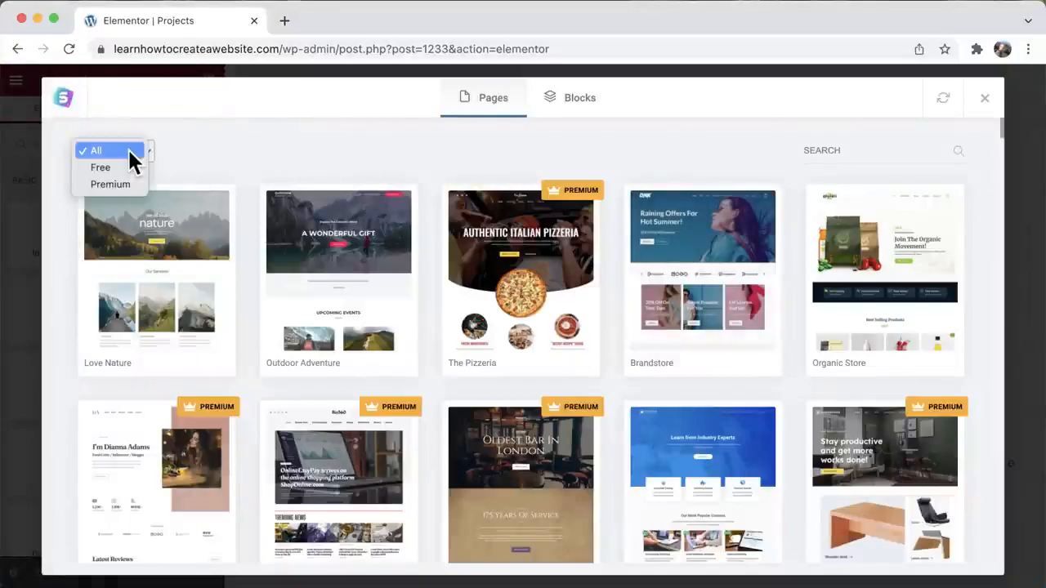
{"action": "left_click", "coordinate": [123, 166]}
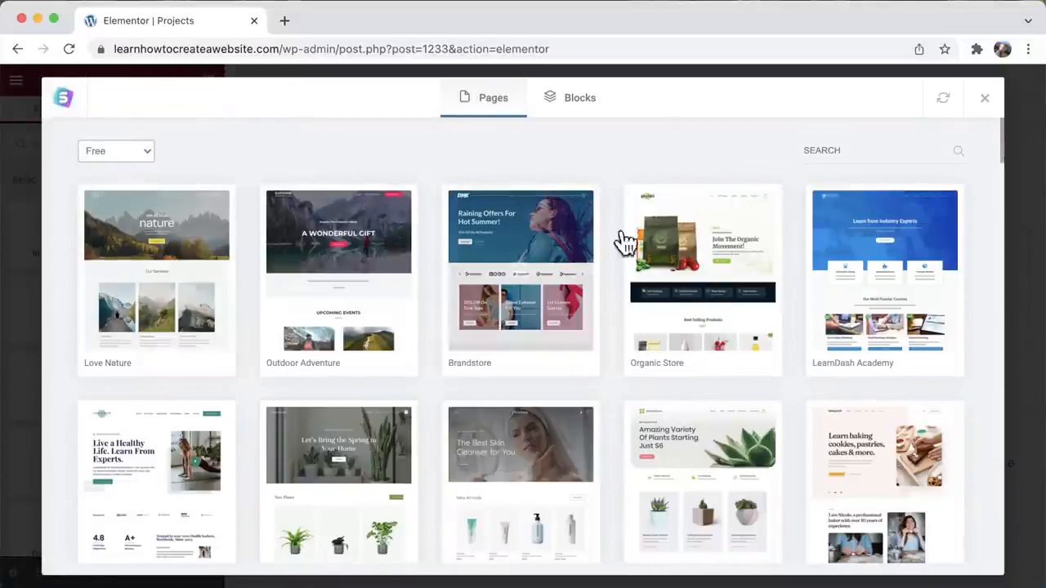
{"action": "scroll", "coordinate": [904, 245], "scroll_direction": "down", "scroll_amount": 3}
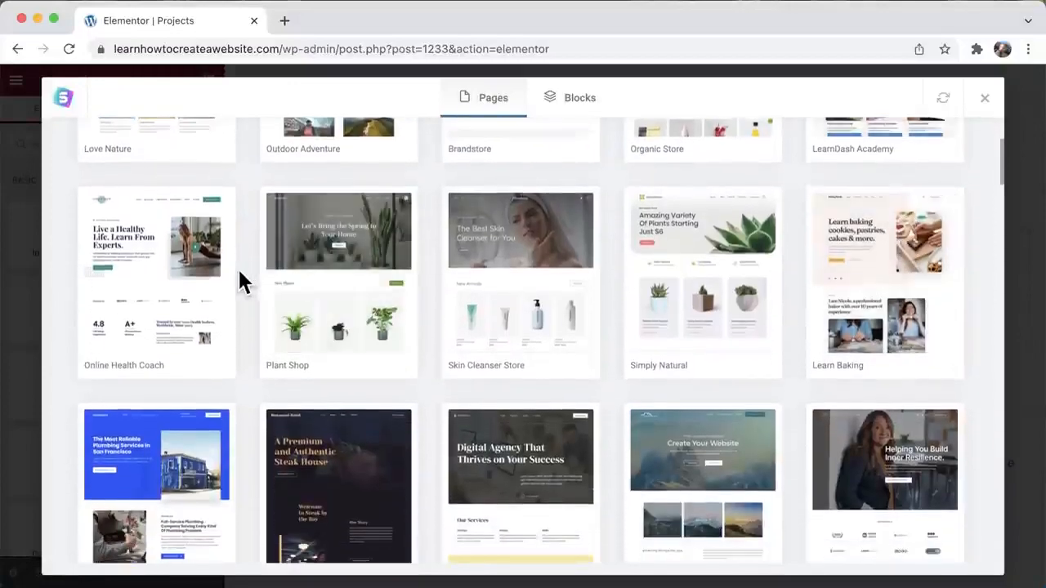
{"action": "scroll", "coordinate": [236, 290], "scroll_direction": "down", "scroll_amount": 3}
{"action": "scroll", "coordinate": [873, 297], "scroll_direction": "up", "scroll_amount": 2}
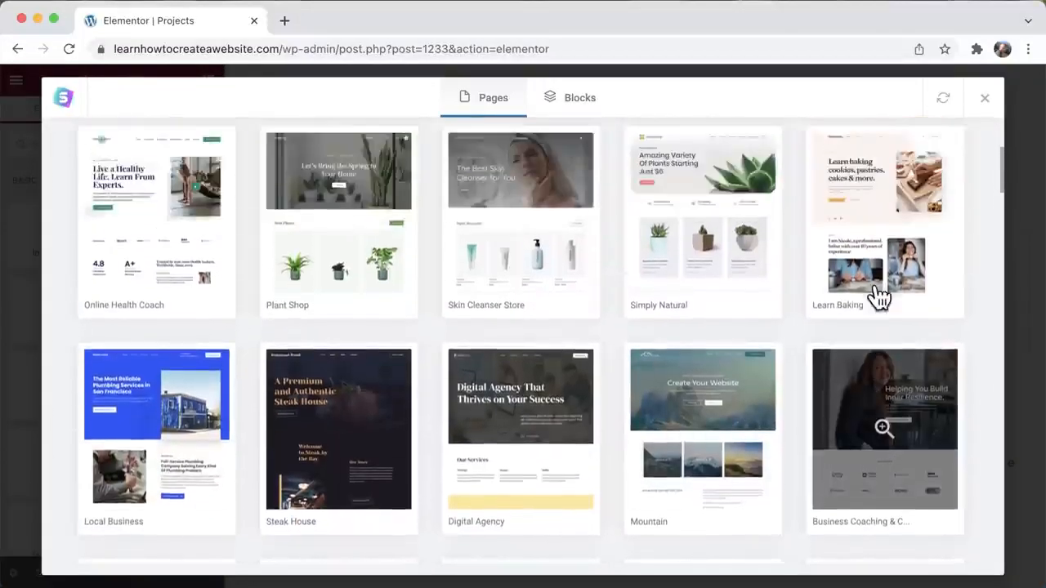
{"action": "scroll", "coordinate": [875, 297], "scroll_direction": "up", "scroll_amount": 4}
Step: Search 'projects' and import the Outdoor Adventure projects template
{"action": "left_click", "coordinate": [846, 150]}
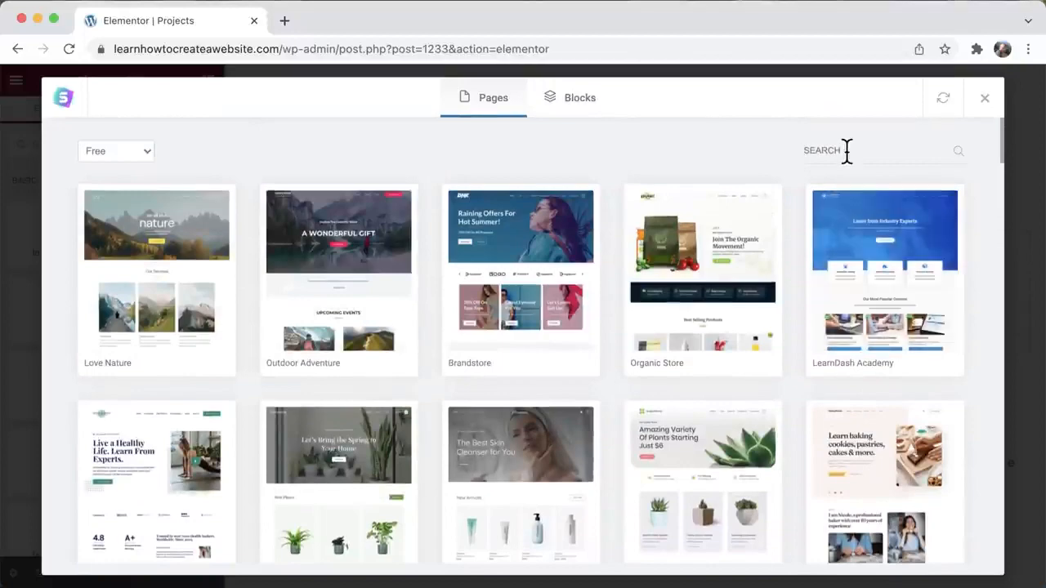
{"action": "type", "text": "projects"}
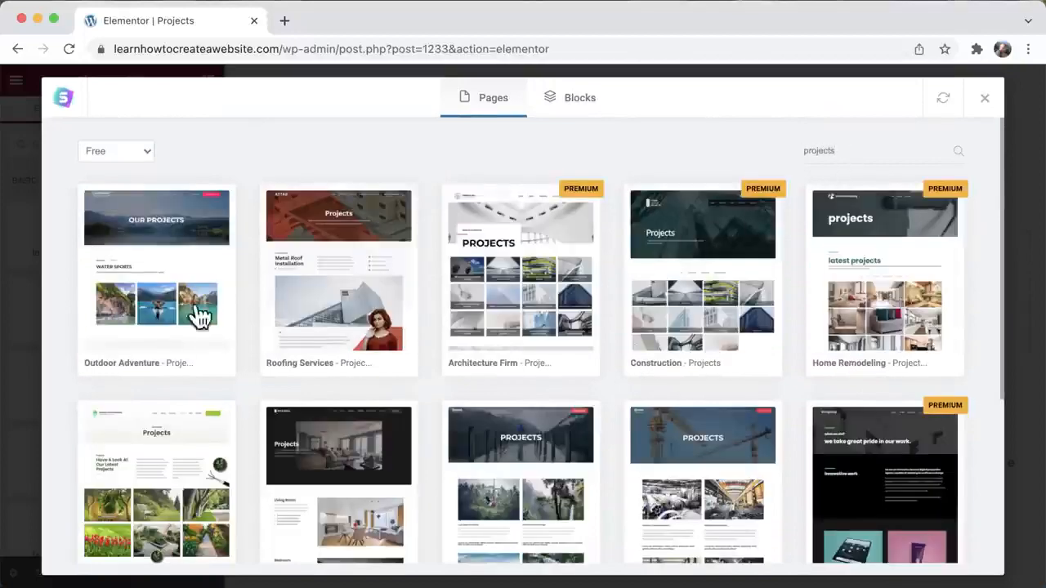
{"action": "left_click", "coordinate": [171, 276]}
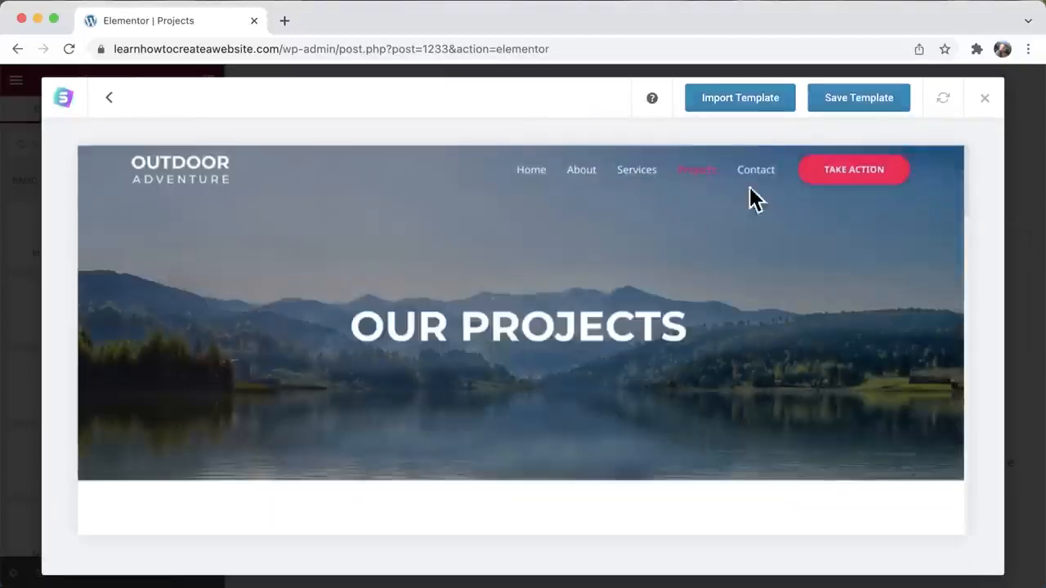
{"action": "left_click", "coordinate": [759, 101]}
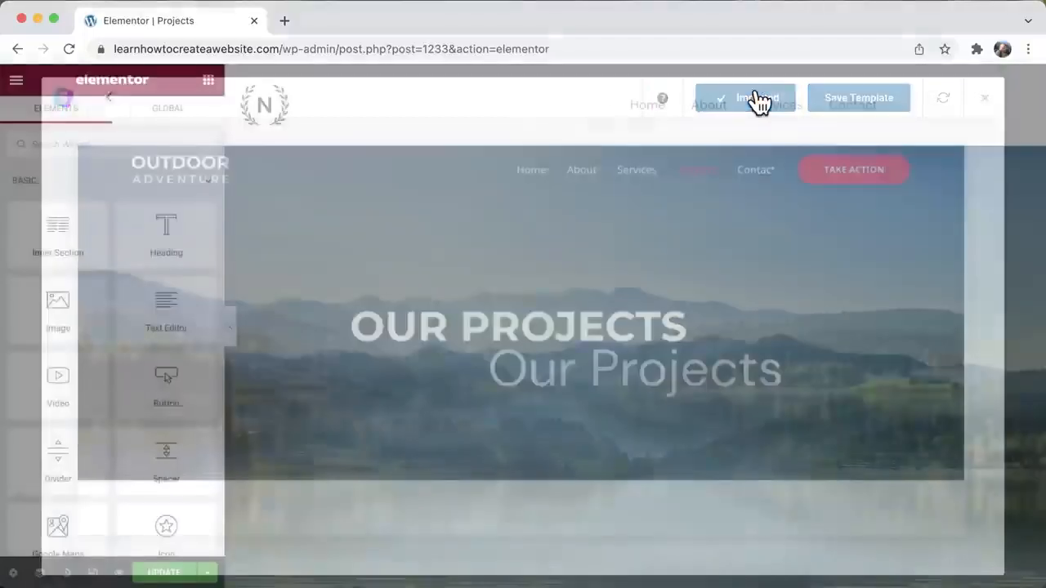
{"action": "scroll", "coordinate": [725, 123], "scroll_direction": "down", "scroll_amount": 1}
{"action": "scroll", "coordinate": [723, 116], "scroll_direction": "down", "scroll_amount": 1}
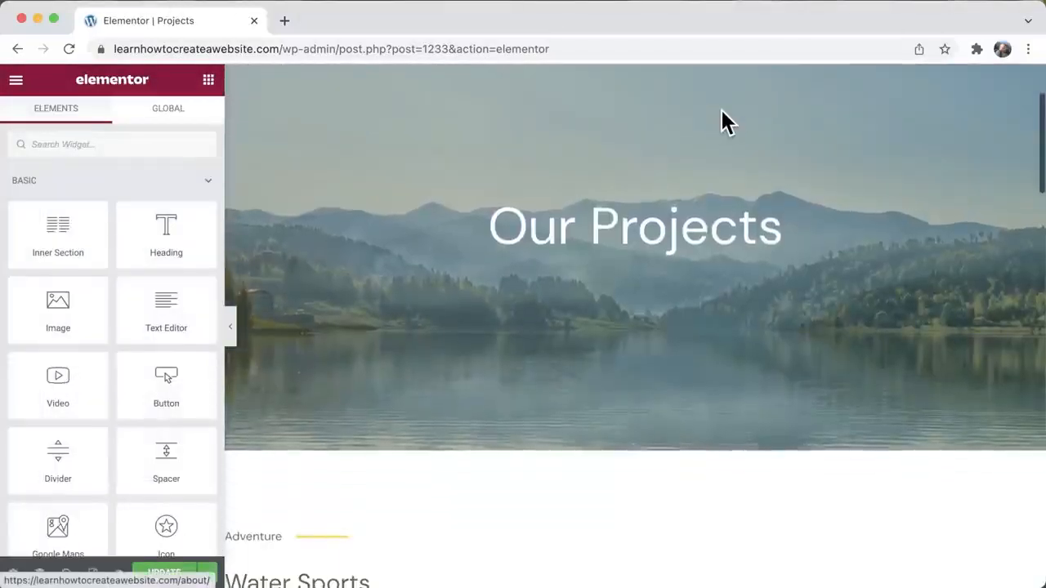
{"action": "scroll", "coordinate": [722, 116], "scroll_direction": "up", "scroll_amount": 1}
{"action": "scroll", "coordinate": [603, 265], "scroll_direction": "down", "scroll_amount": 10}
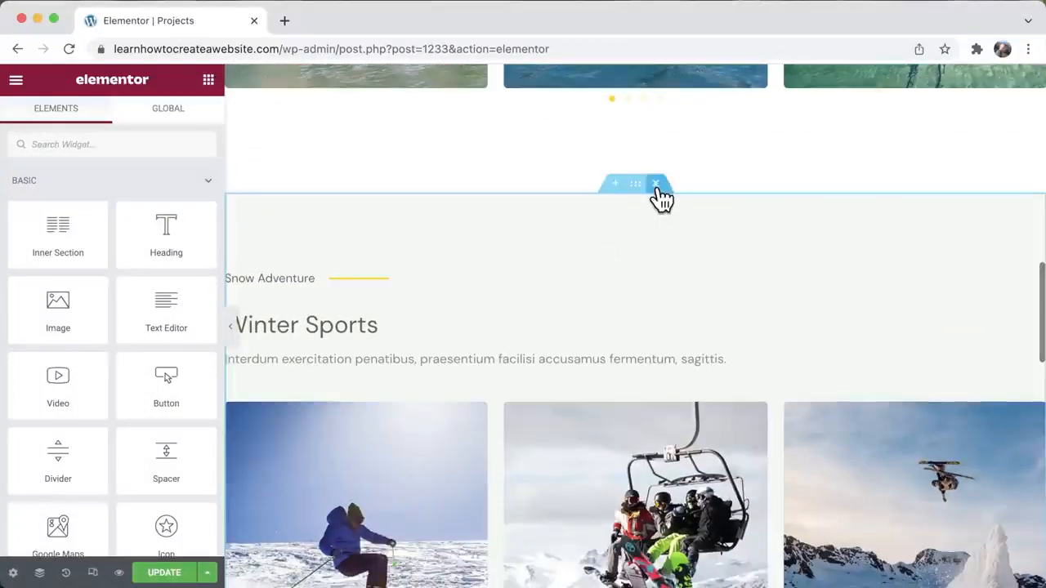
{"action": "scroll", "coordinate": [659, 196], "scroll_direction": "down", "scroll_amount": 5}
{"action": "scroll", "coordinate": [660, 197], "scroll_direction": "down", "scroll_amount": 5}
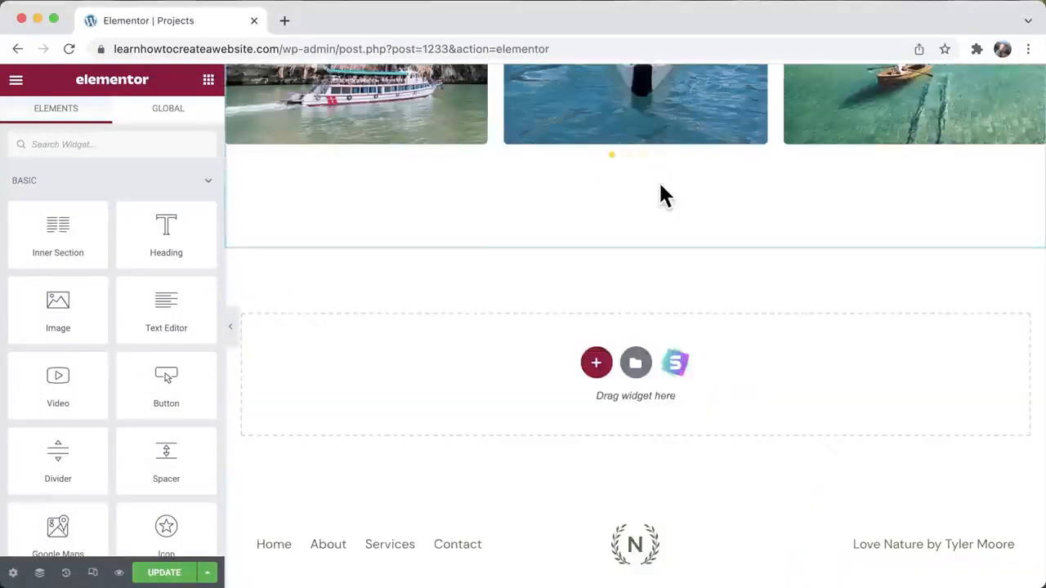
{"action": "scroll", "coordinate": [660, 196], "scroll_direction": "up", "scroll_amount": 10}
{"action": "scroll", "coordinate": [664, 196], "scroll_direction": "up", "scroll_amount": 5}
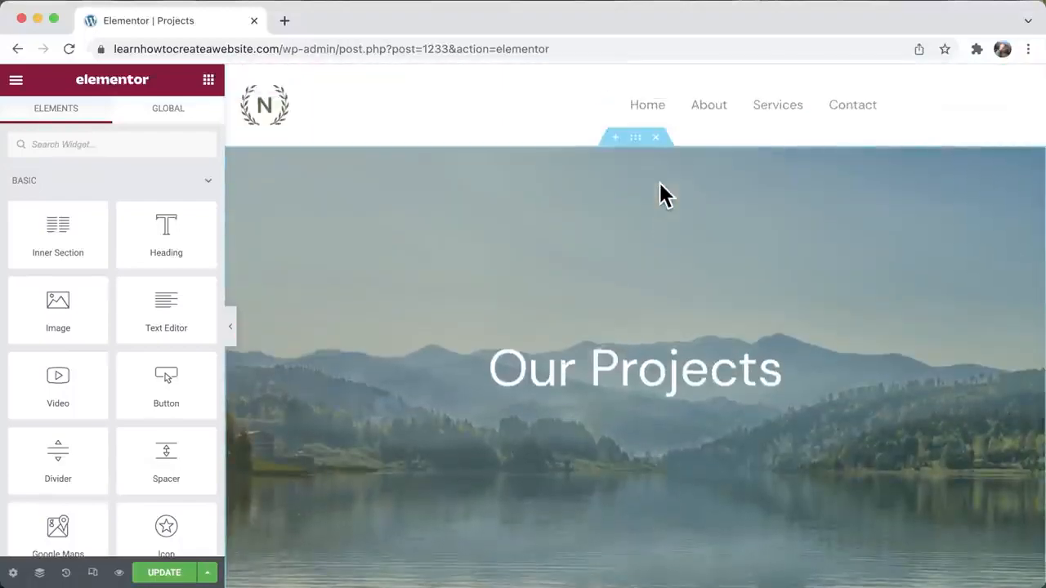
{"action": "scroll", "coordinate": [664, 196], "scroll_direction": "down", "scroll_amount": 5}
{"action": "scroll", "coordinate": [662, 194], "scroll_direction": "down", "scroll_amount": 5}
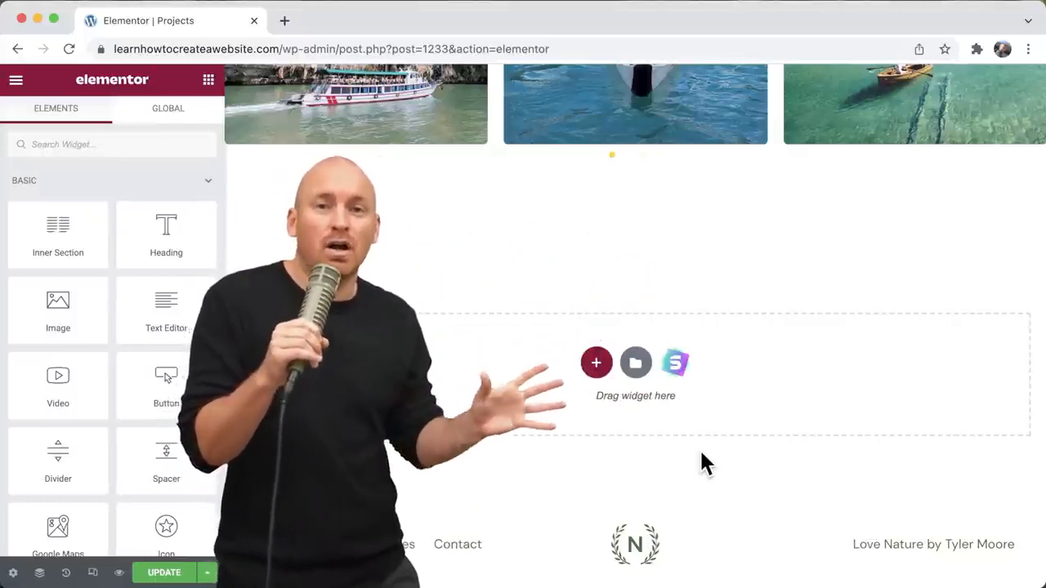
Step: Import the Numbers Speak block from the Statistics category of the Blocks library
{"action": "left_click", "coordinate": [680, 366]}
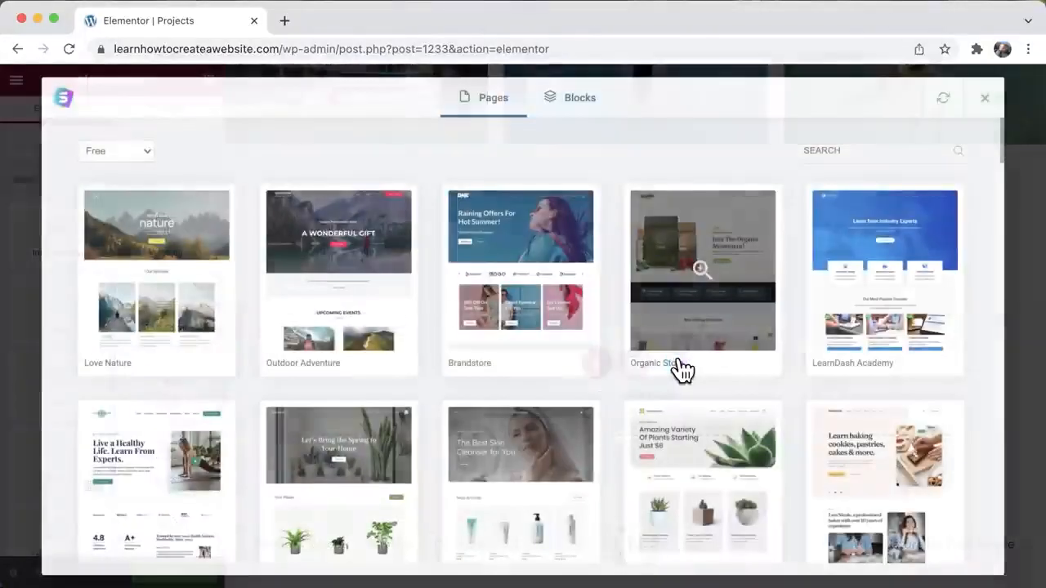
{"action": "left_click", "coordinate": [576, 104]}
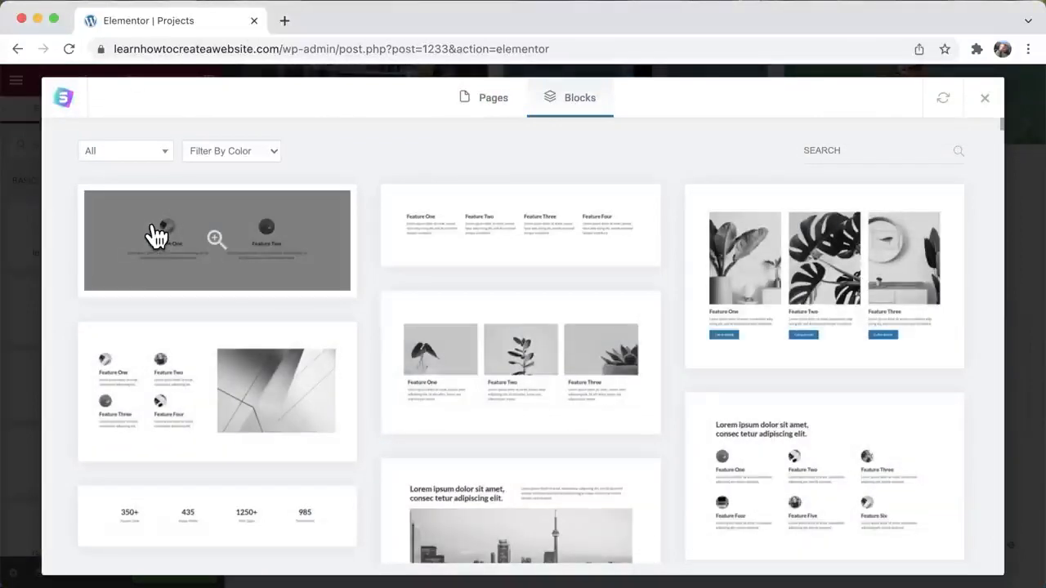
{"action": "left_click", "coordinate": [159, 151]}
{"action": "scroll", "coordinate": [142, 278], "scroll_direction": "down", "scroll_amount": 4}
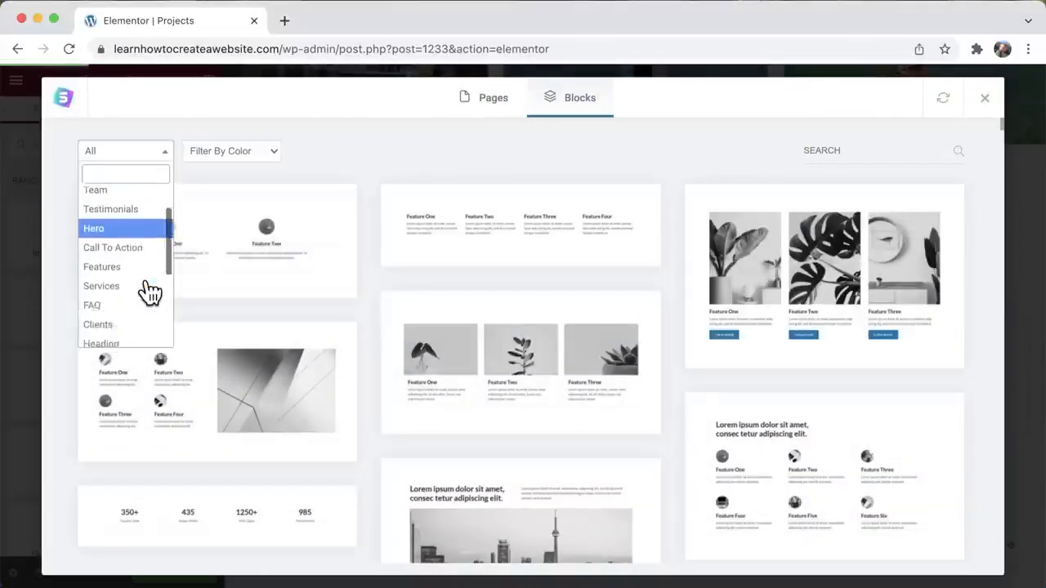
{"action": "scroll", "coordinate": [149, 290], "scroll_direction": "down", "scroll_amount": 3}
{"action": "left_click", "coordinate": [122, 204]}
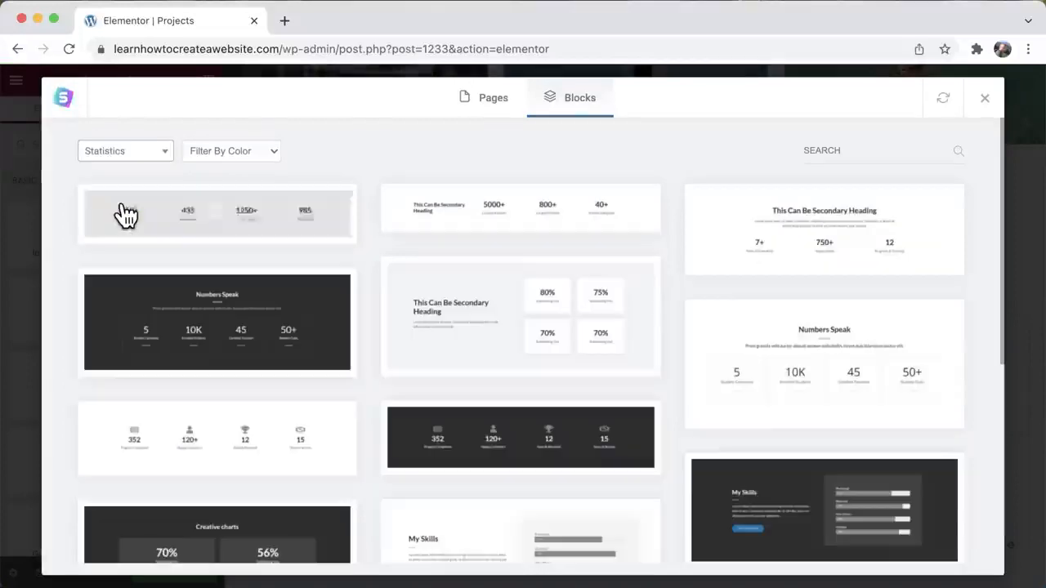
{"action": "left_click", "coordinate": [813, 367]}
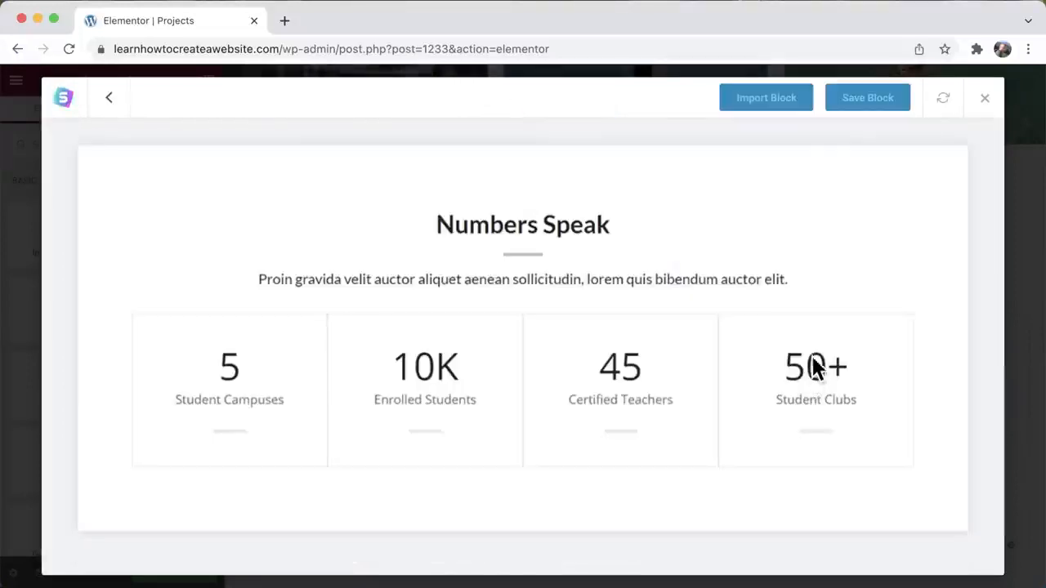
{"action": "left_click", "coordinate": [763, 107]}
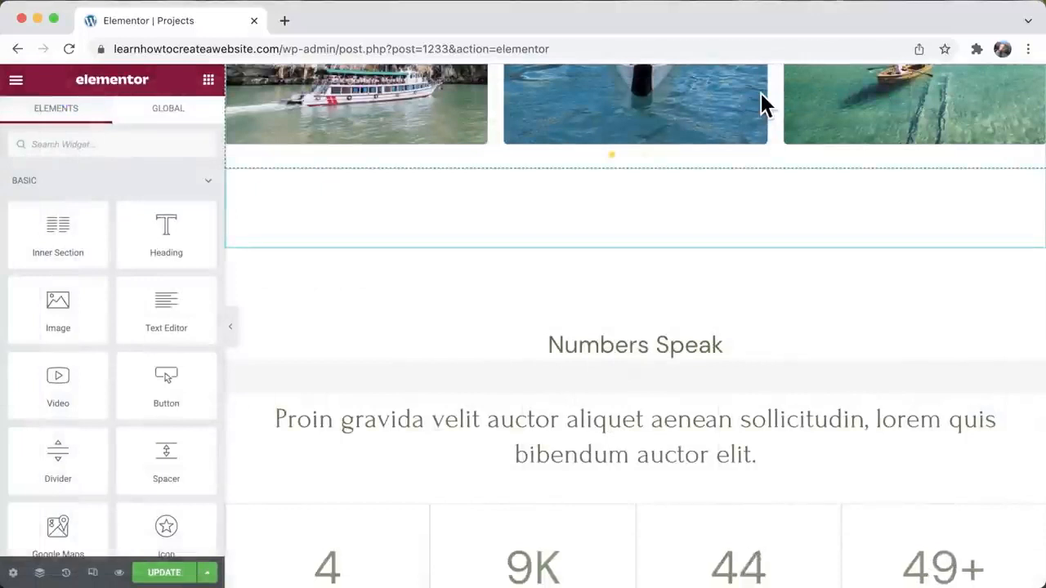
{"action": "scroll", "coordinate": [491, 272], "scroll_direction": "down", "scroll_amount": 1}
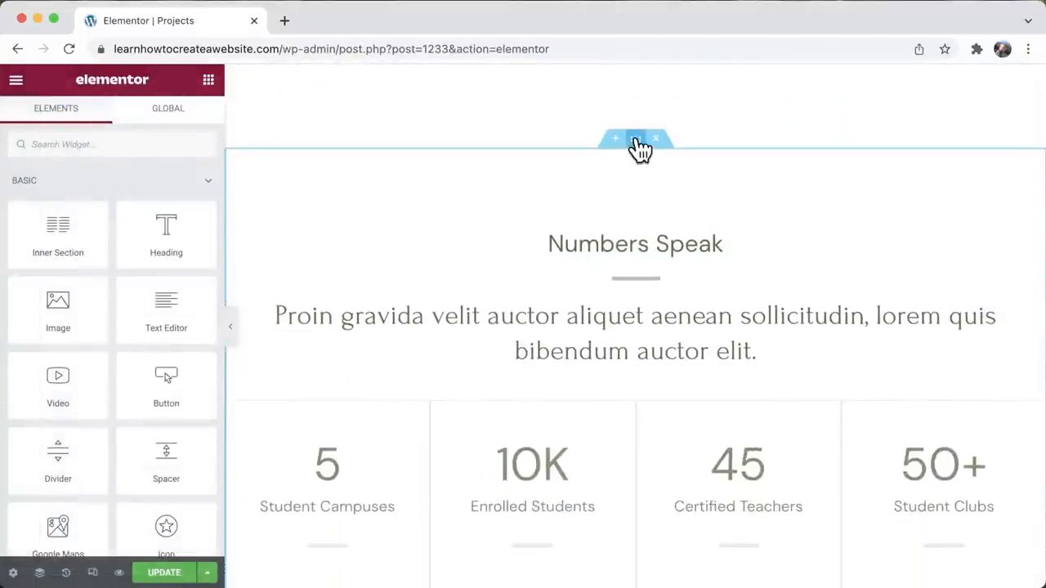
Step: Give the Numbers Speak section a Classic near-white background colour
{"action": "left_click", "coordinate": [635, 141]}
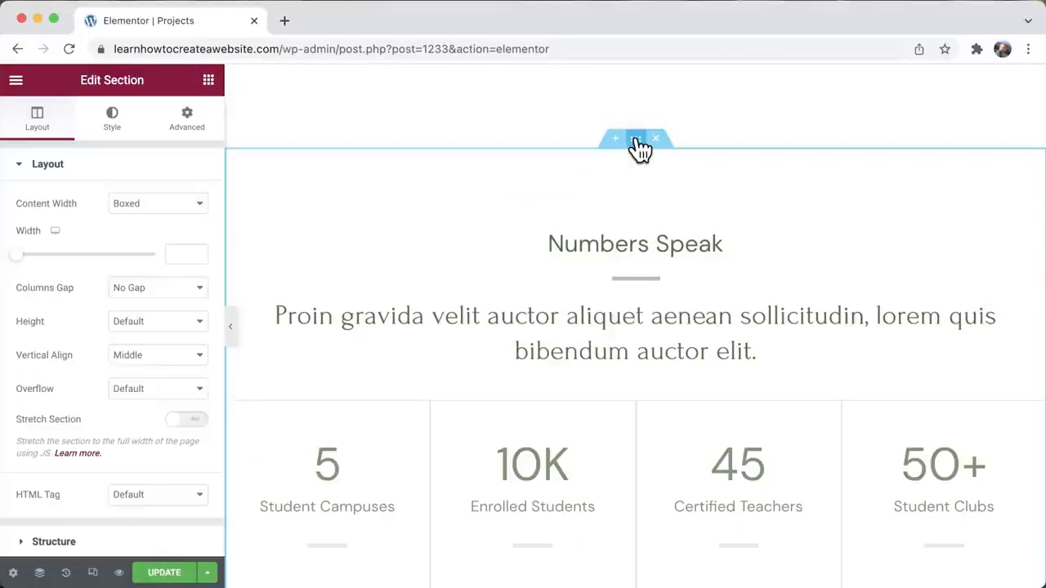
{"action": "left_click", "coordinate": [127, 124]}
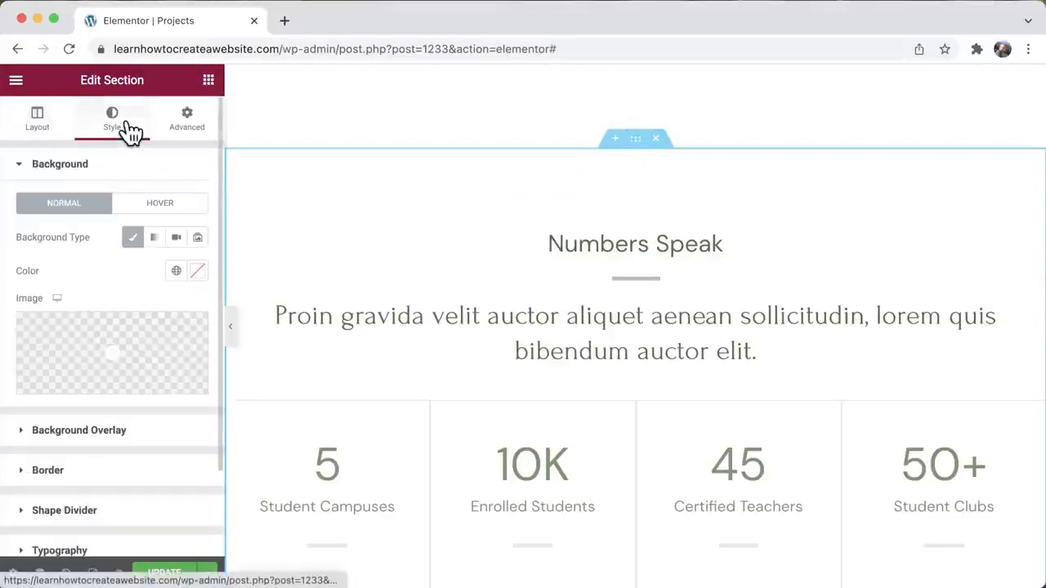
{"action": "left_click", "coordinate": [197, 270]}
{"action": "left_click", "coordinate": [155, 350]}
{"action": "left_click_drag", "start_coordinate": [155, 349], "coordinate": [84, 329]}
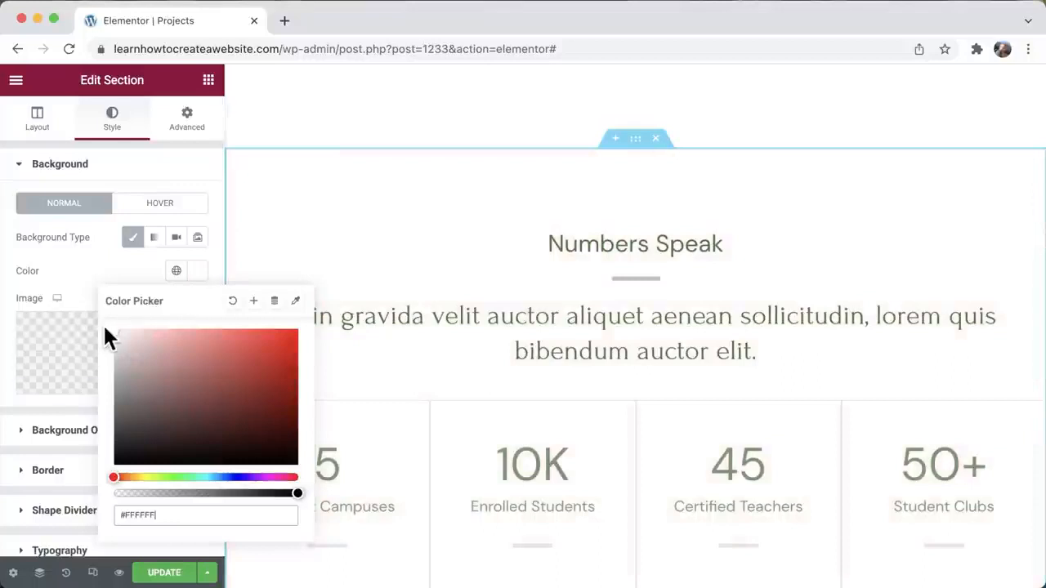
{"action": "left_click", "coordinate": [205, 281]}
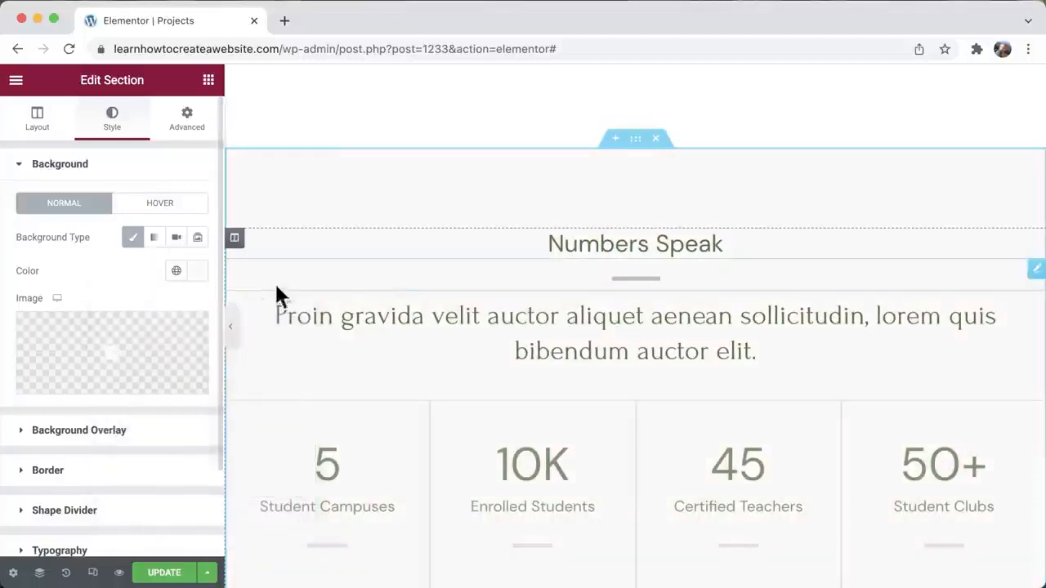
{"action": "left_click", "coordinate": [635, 279]}
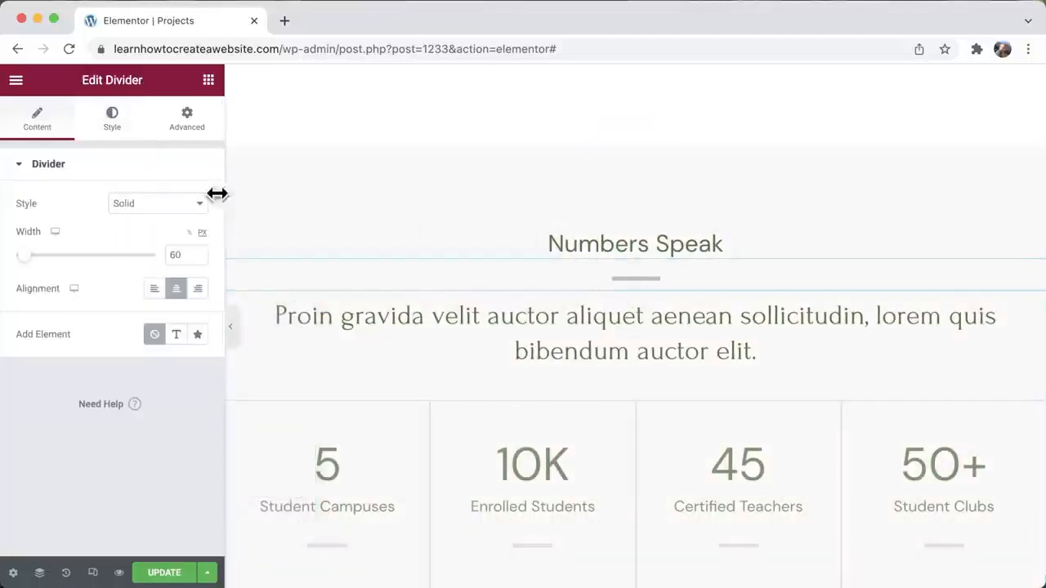
Step: Set the divider colour to the yellow global Theme Color 1
{"action": "left_click", "coordinate": [113, 121]}
{"action": "left_click", "coordinate": [198, 205]}
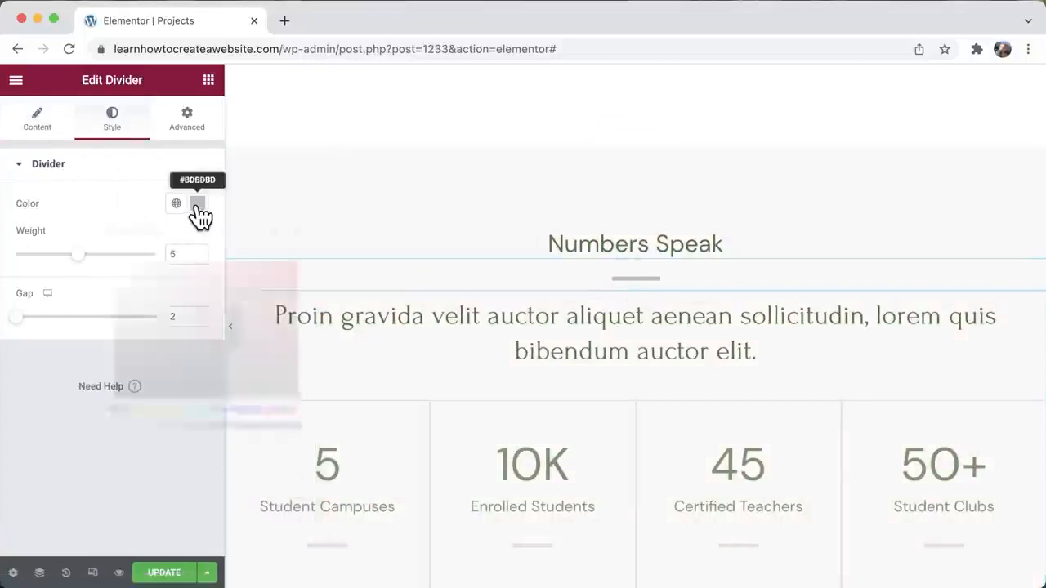
{"action": "left_click", "coordinate": [279, 274]}
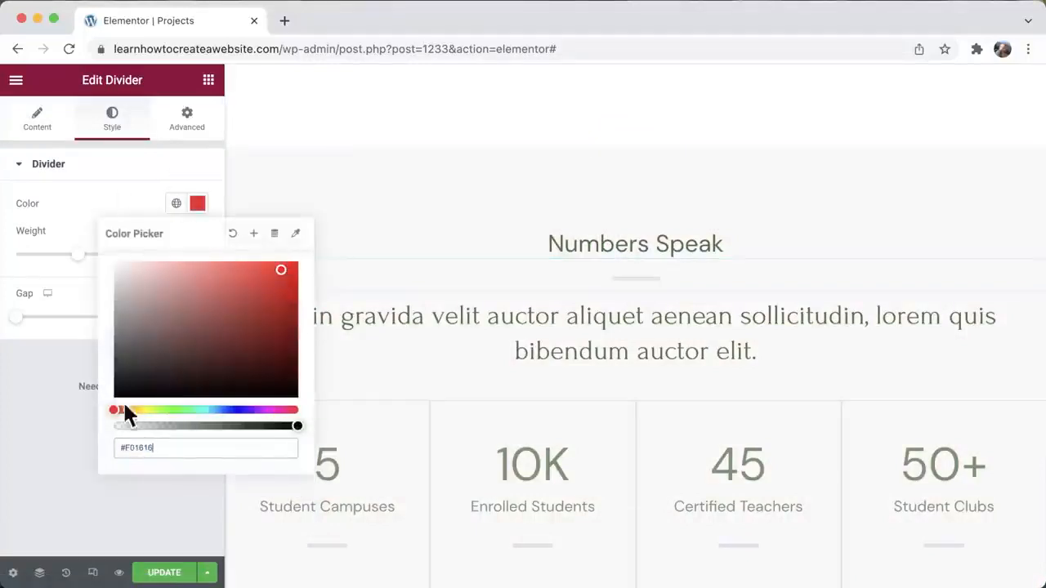
{"action": "left_click_drag", "start_coordinate": [126, 410], "coordinate": [239, 410]}
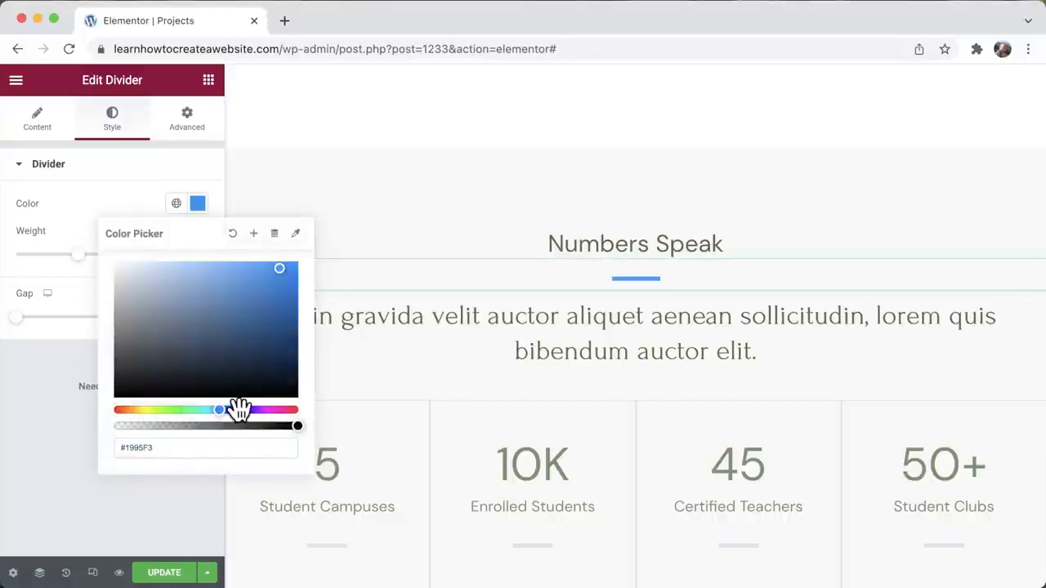
{"action": "left_click", "coordinate": [177, 208]}
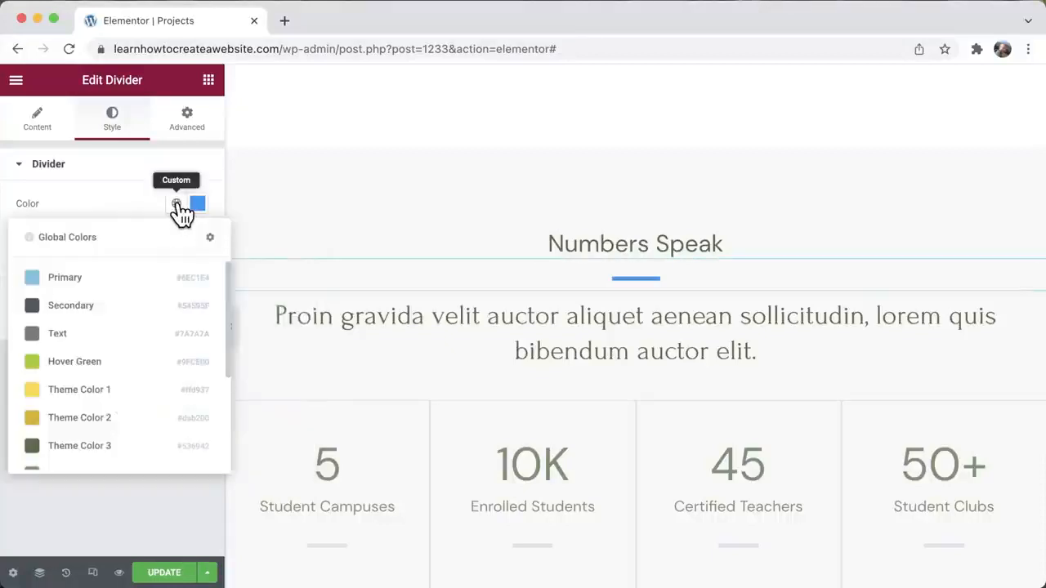
{"action": "left_click", "coordinate": [111, 392]}
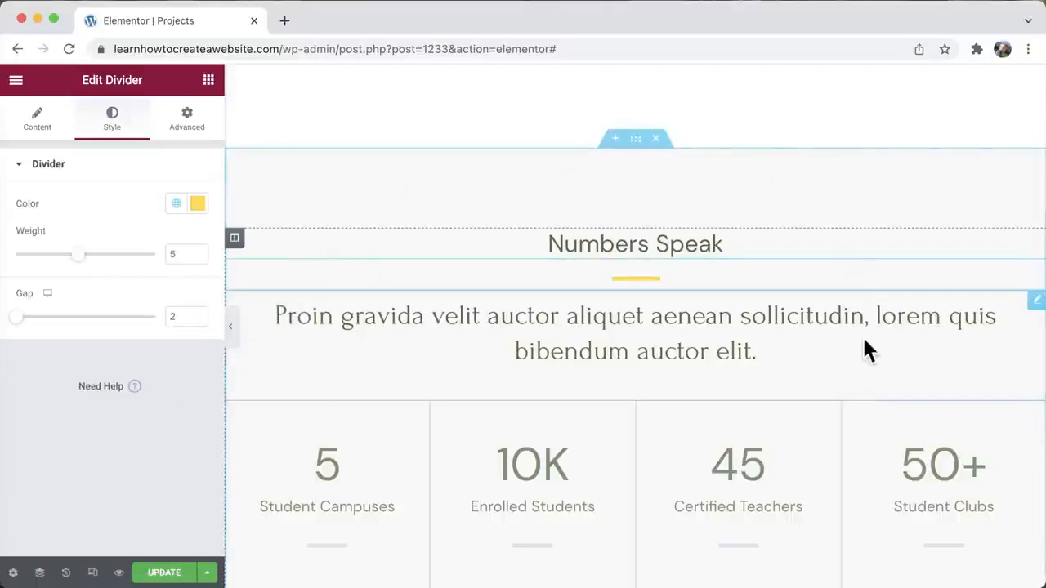
{"action": "scroll", "coordinate": [863, 359], "scroll_direction": "down", "scroll_amount": 1}
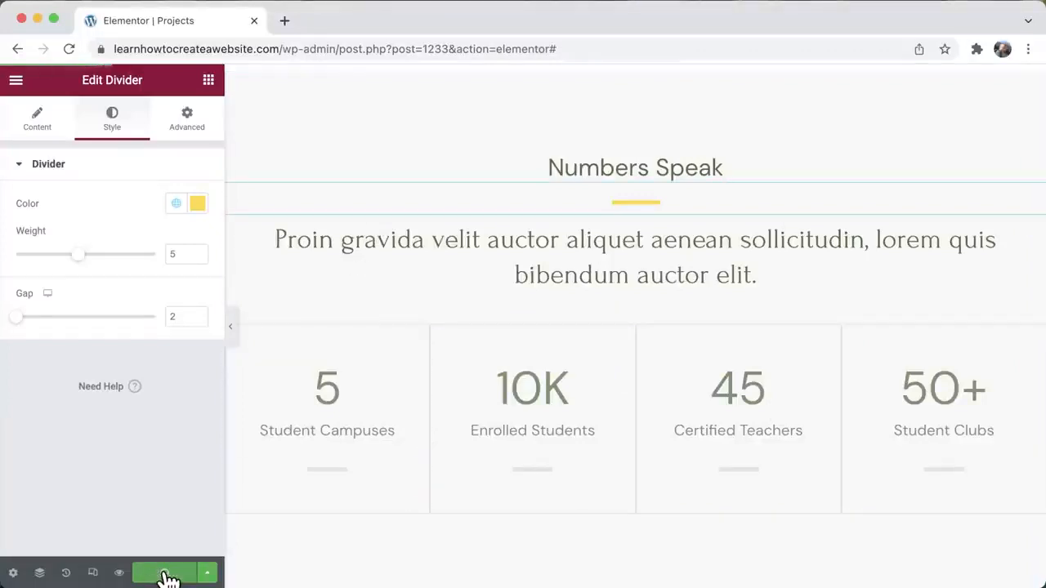
Step: Preview the Projects page in a new tab and scroll through its hero, stats and footer
{"action": "left_click", "coordinate": [119, 574]}
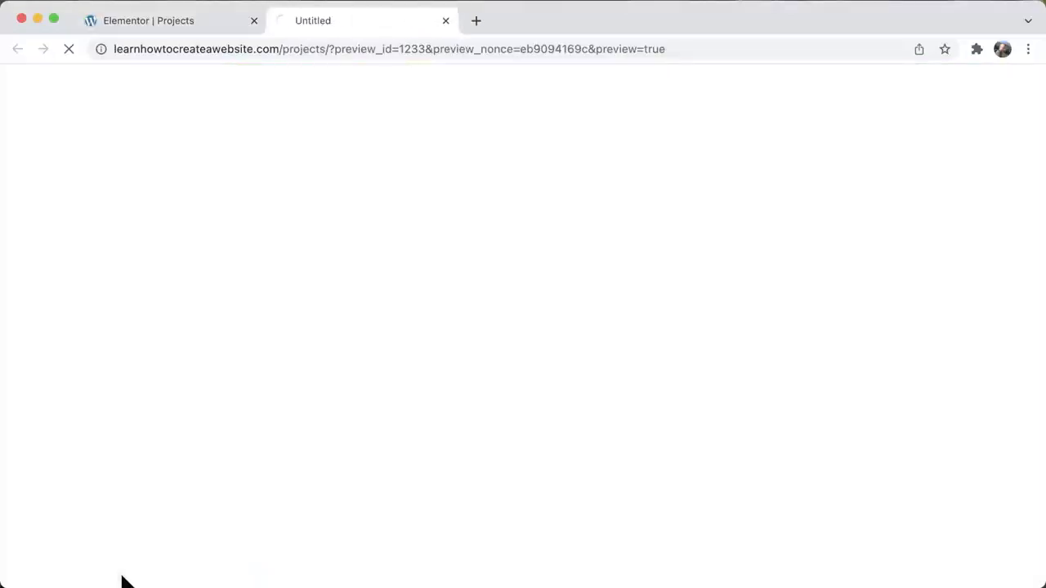
{"action": "scroll", "coordinate": [173, 428], "scroll_direction": "down", "scroll_amount": 10}
{"action": "scroll", "coordinate": [171, 423], "scroll_direction": "down", "scroll_amount": 5}
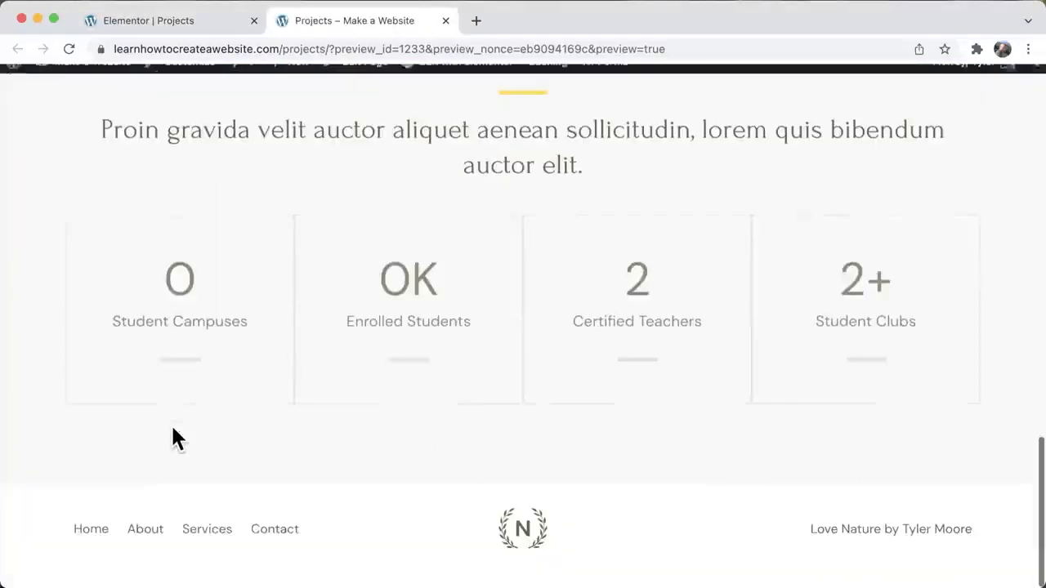
{"action": "scroll", "coordinate": [171, 423], "scroll_direction": "up", "scroll_amount": 15}
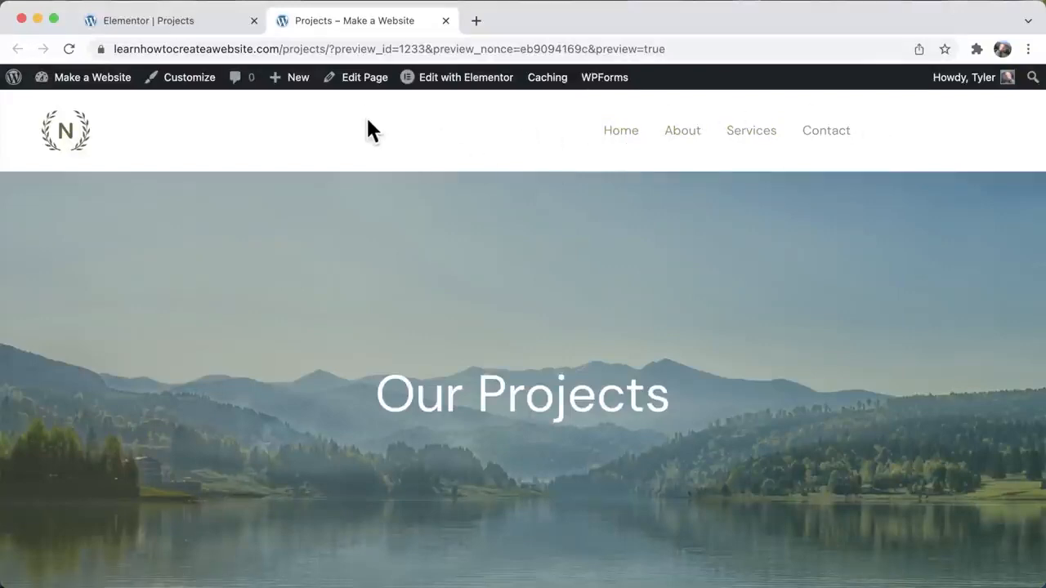
Step: Enable Transparent Header in the Projects page's Astra Settings
{"action": "left_click", "coordinate": [364, 80]}
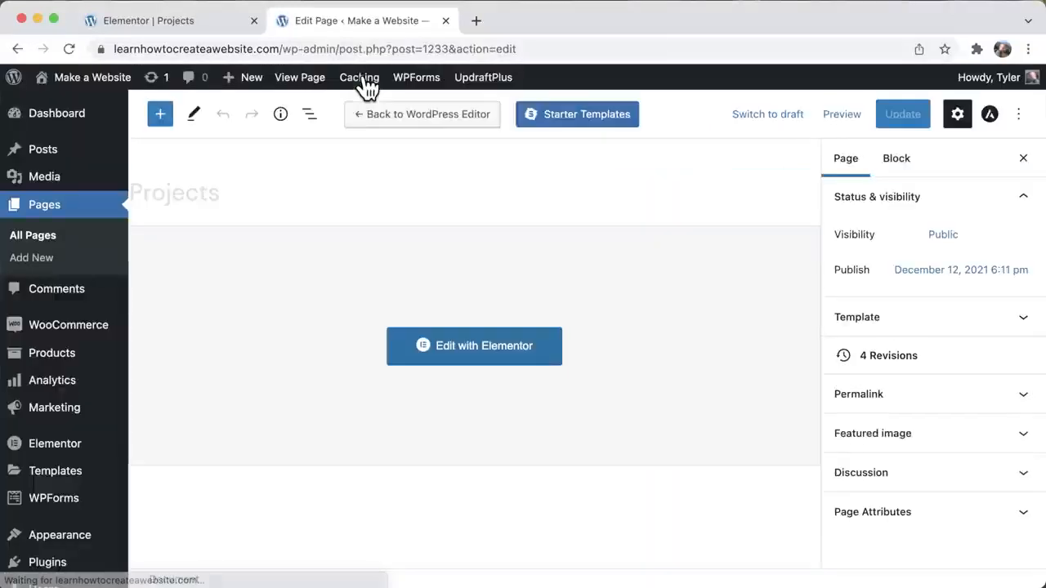
{"action": "left_click", "coordinate": [989, 115]}
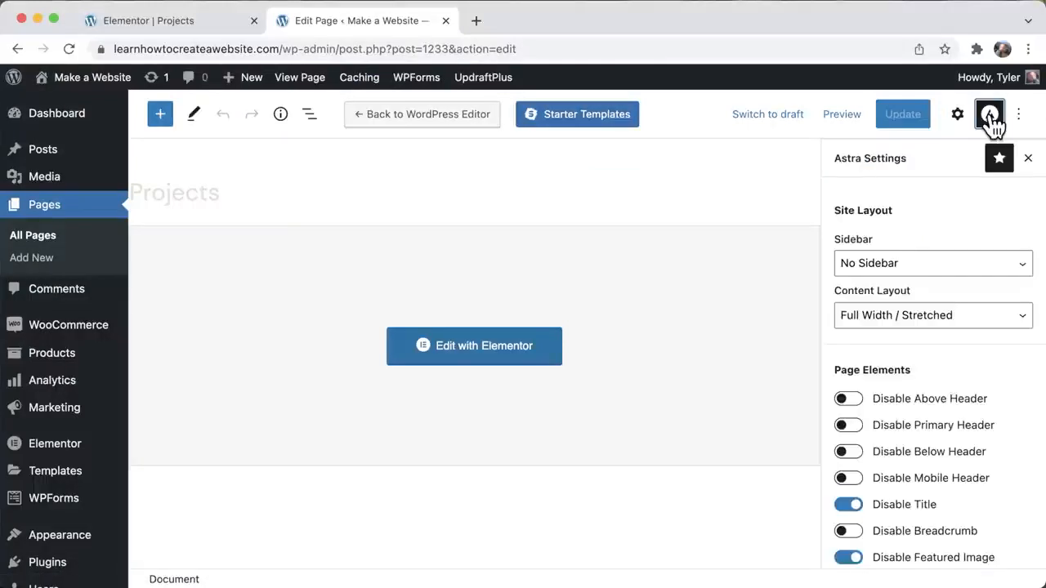
{"action": "scroll", "coordinate": [974, 295], "scroll_direction": "down", "scroll_amount": 4}
{"action": "left_click", "coordinate": [945, 537]}
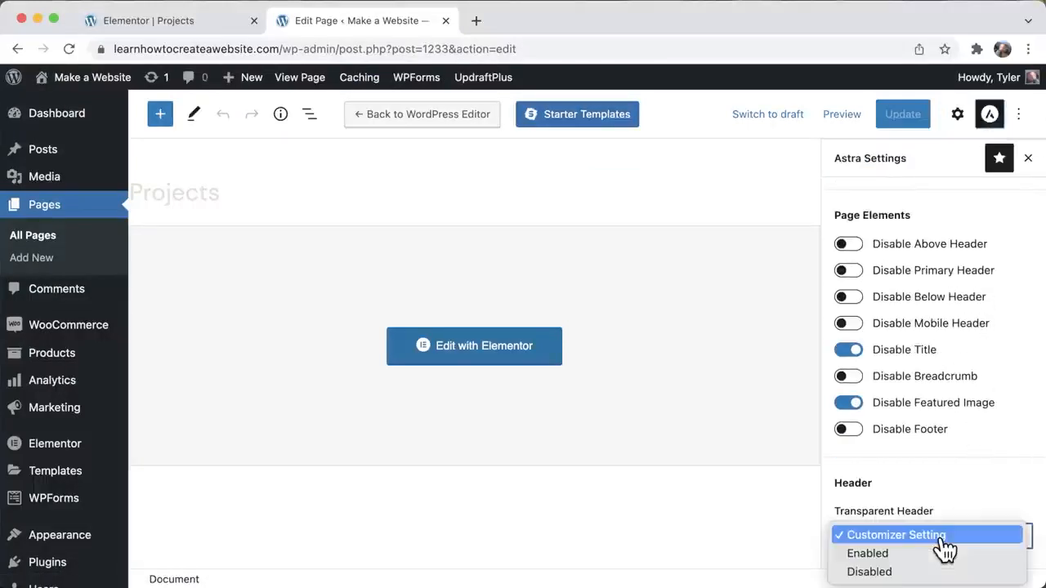
{"action": "left_click", "coordinate": [931, 554]}
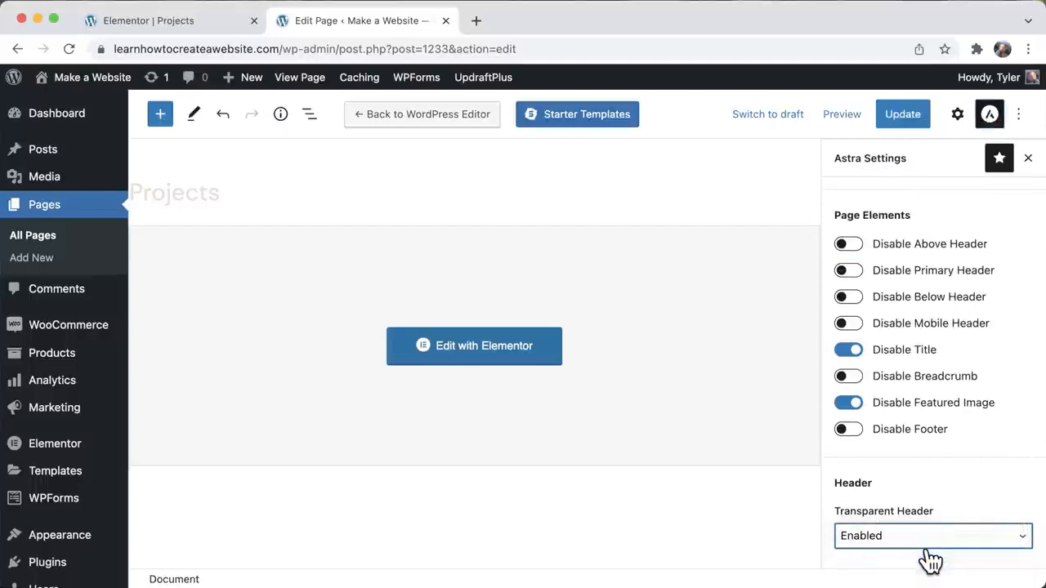
Step: Update the Projects page and preview it in a new tab
{"action": "left_click", "coordinate": [903, 116]}
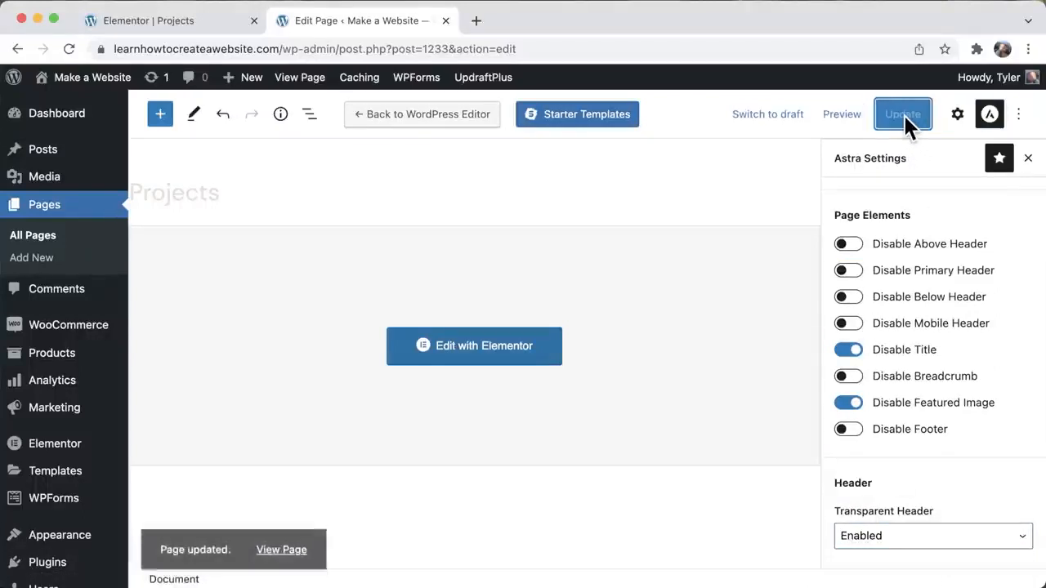
{"action": "left_click", "coordinate": [842, 119]}
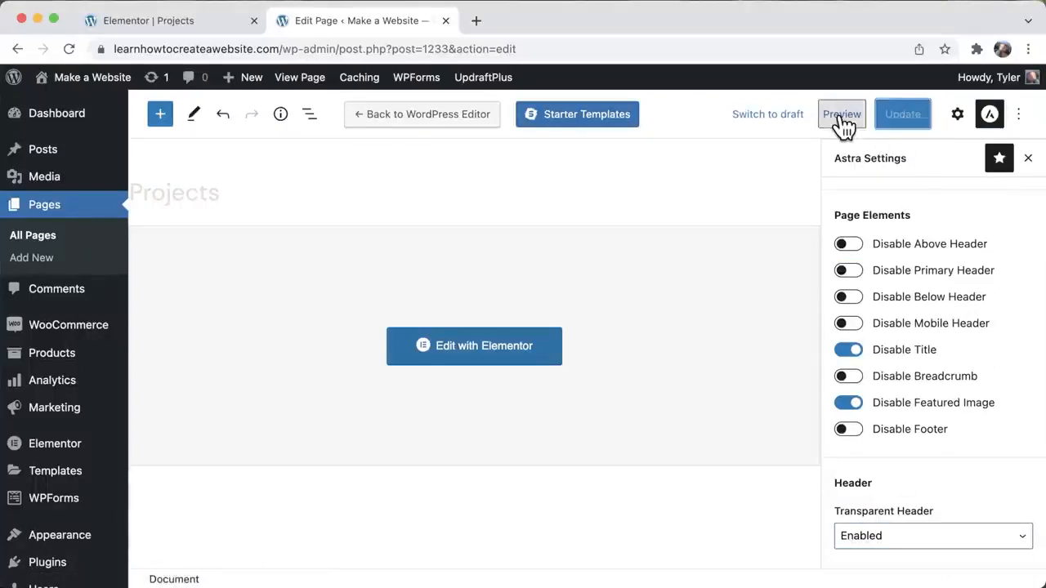
{"action": "left_click", "coordinate": [783, 270]}
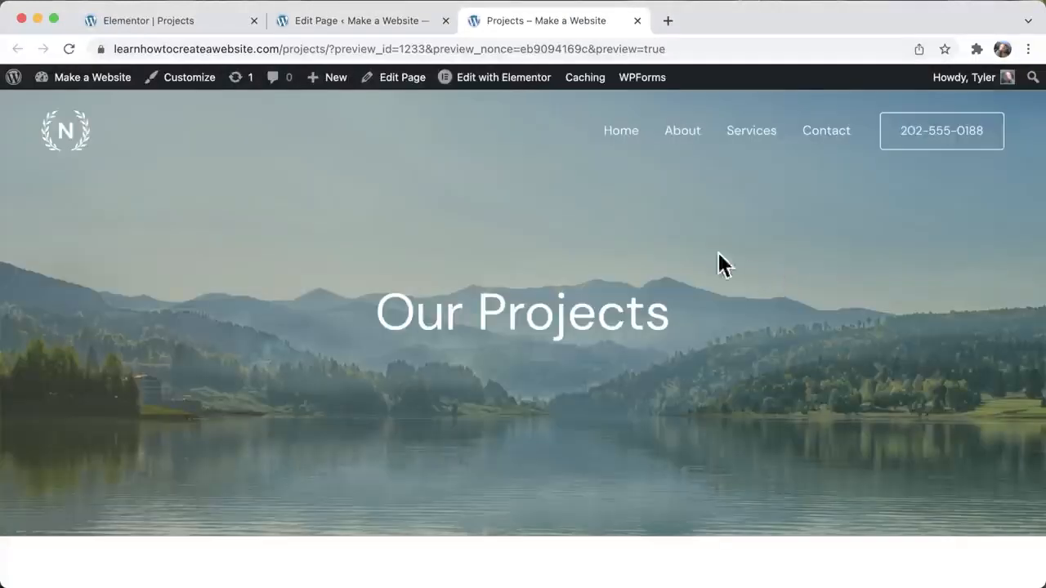
Step: Check the header sits transparently over the lake hero, then go to the About page
{"action": "mouse_move", "coordinate": [585, 77]}
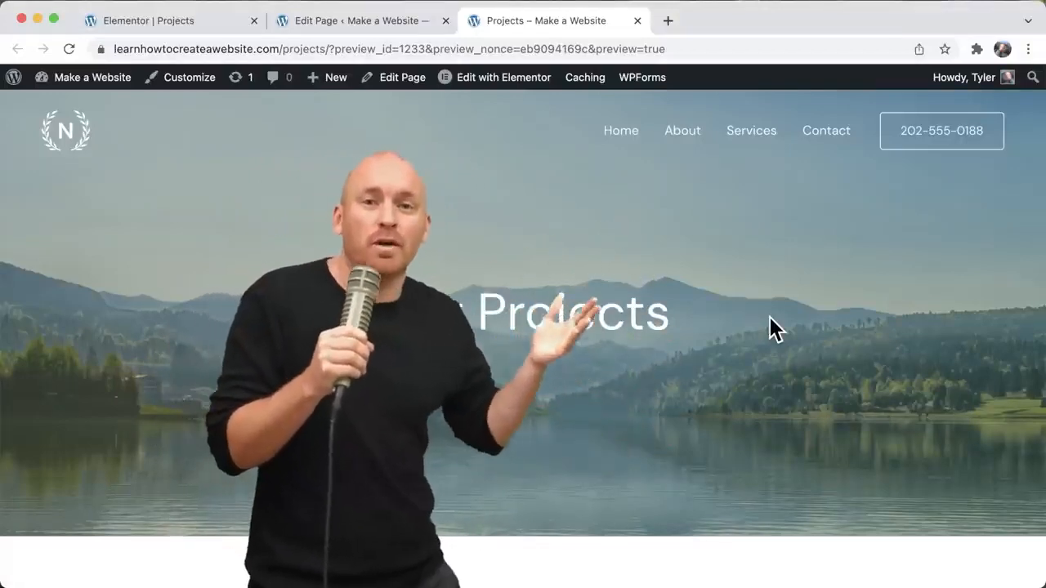
{"action": "left_click", "coordinate": [683, 146]}
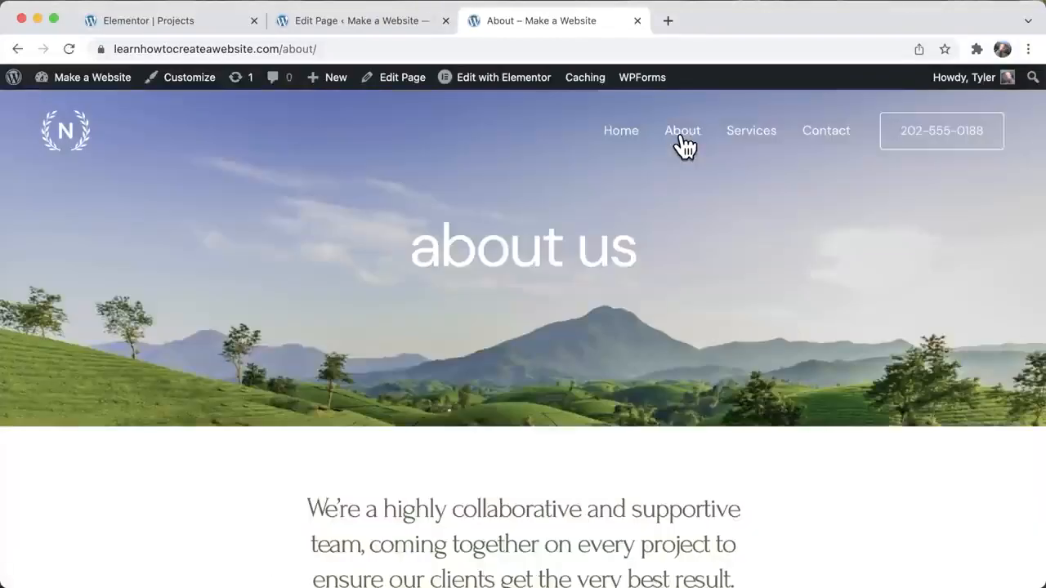
Step: Edit the About page in Elementor and copy its 'about us' hero section
{"action": "left_click", "coordinate": [501, 79]}
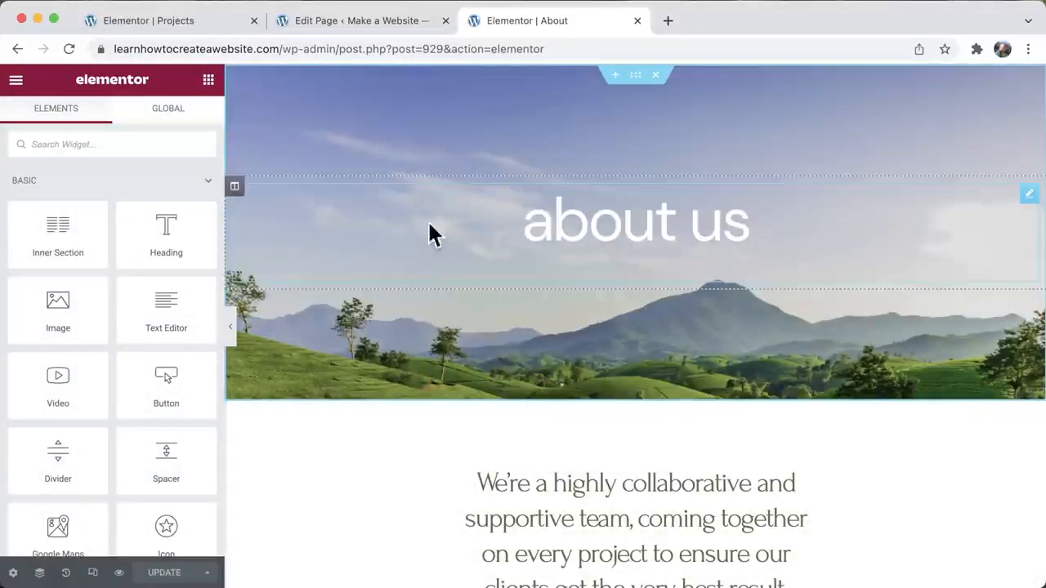
{"action": "right_click", "coordinate": [637, 77]}
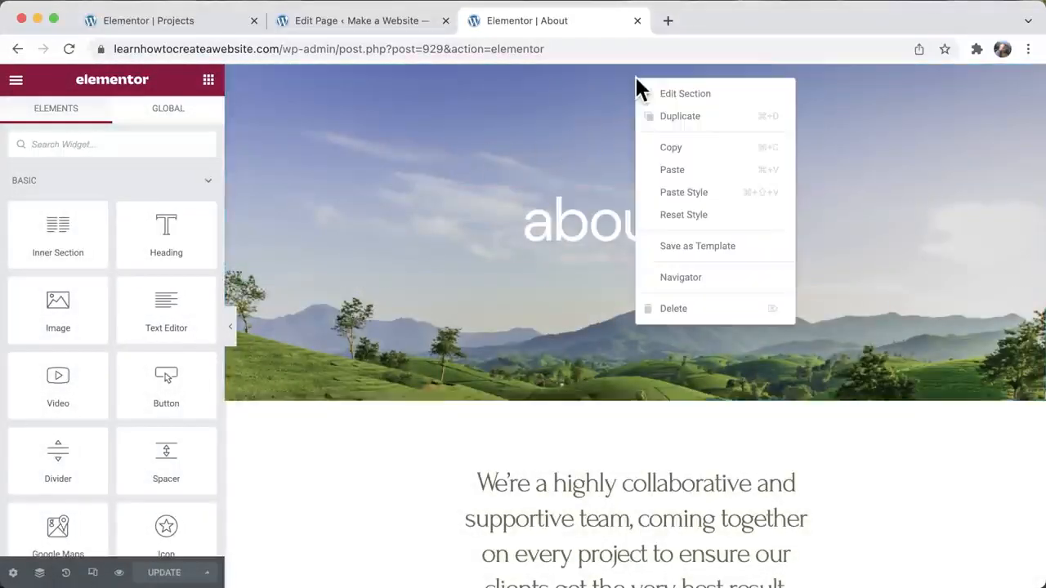
{"action": "left_click", "coordinate": [677, 153]}
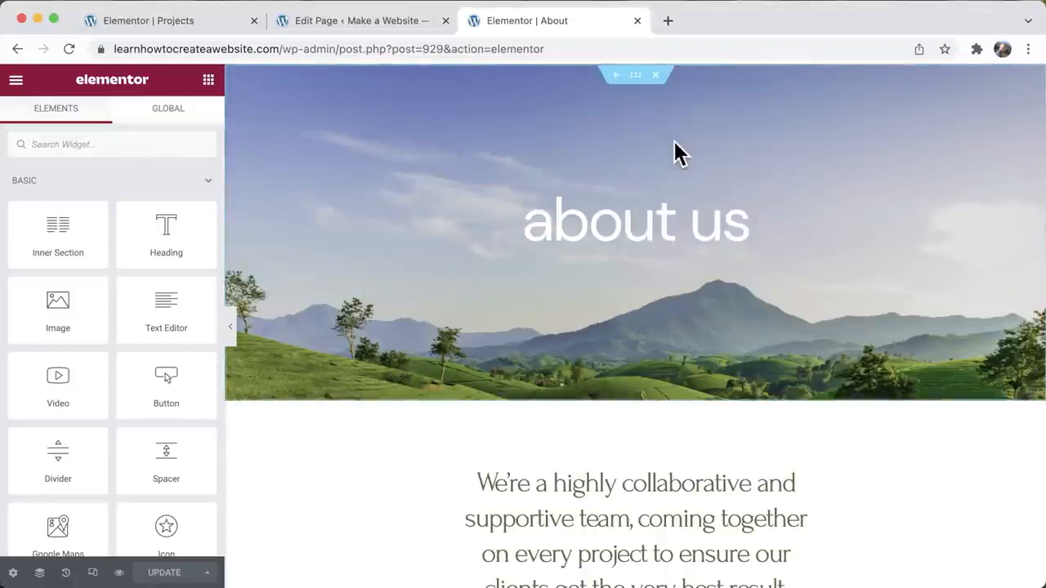
Step: Paste the hero into the Projects page's empty section and drag it up near the top
{"action": "left_click", "coordinate": [178, 24]}
{"action": "scroll", "coordinate": [567, 311], "scroll_direction": "down", "scroll_amount": 5}
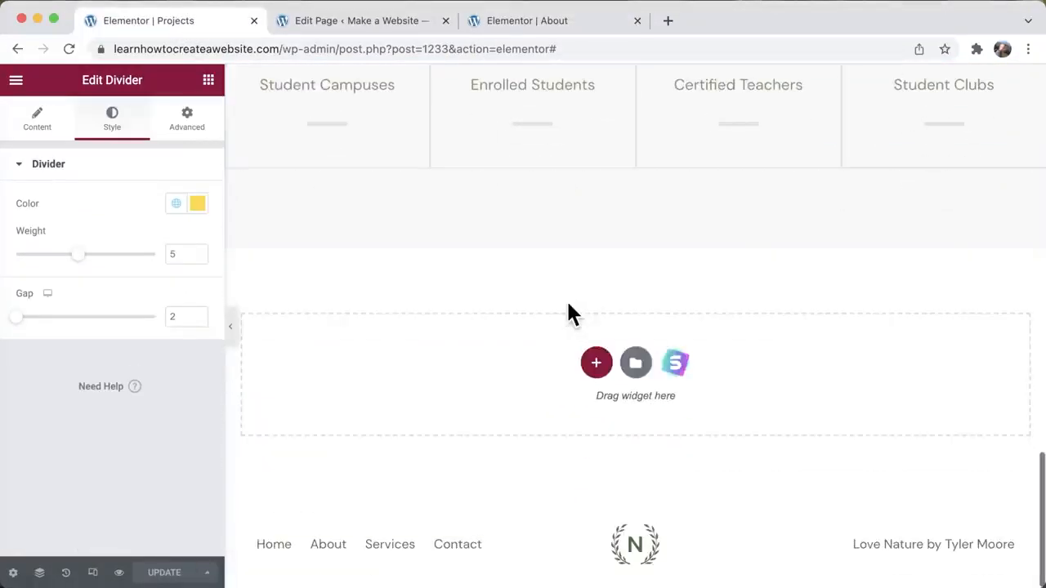
{"action": "left_click", "coordinate": [550, 384]}
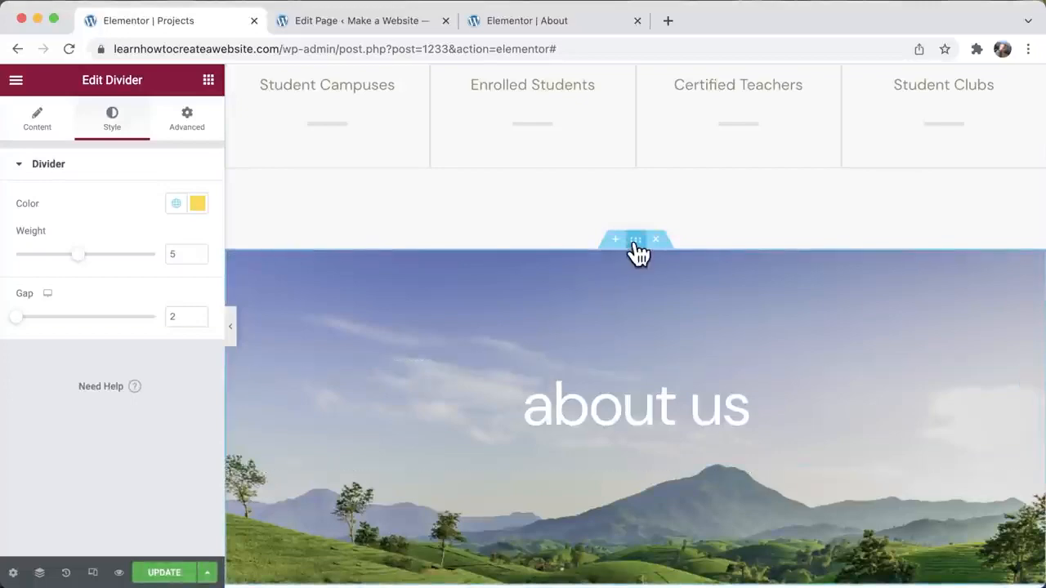
{"action": "left_click_drag", "start_coordinate": [636, 242], "coordinate": [585, 325]}
{"action": "scroll", "coordinate": [600, 311], "scroll_direction": "up", "scroll_amount": 4}
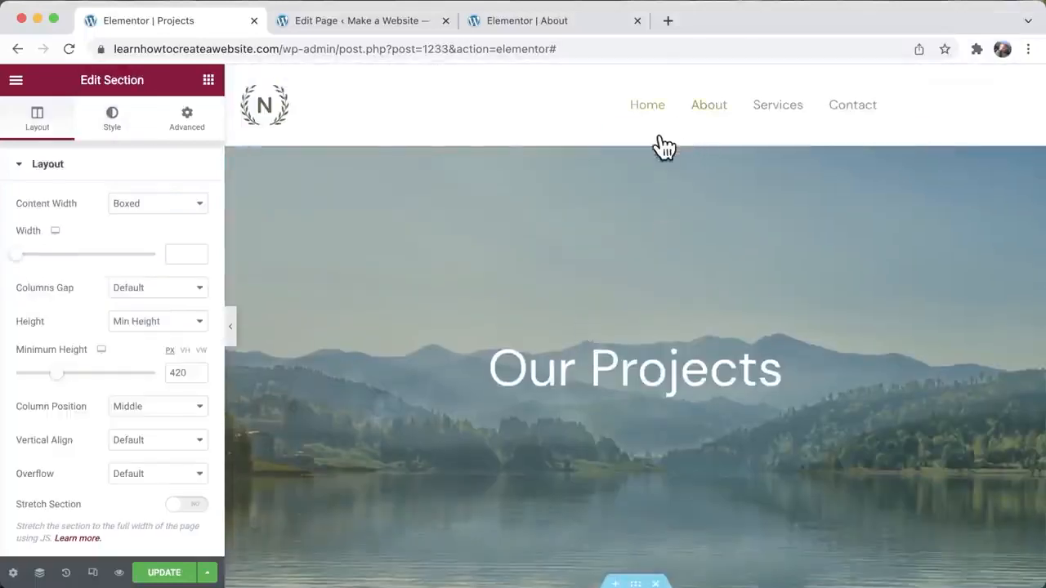
Step: Delete the old Projects hero and retitle the pasted heading to 'our projects'
{"action": "left_click", "coordinate": [655, 138]}
{"action": "left_click", "coordinate": [617, 318]}
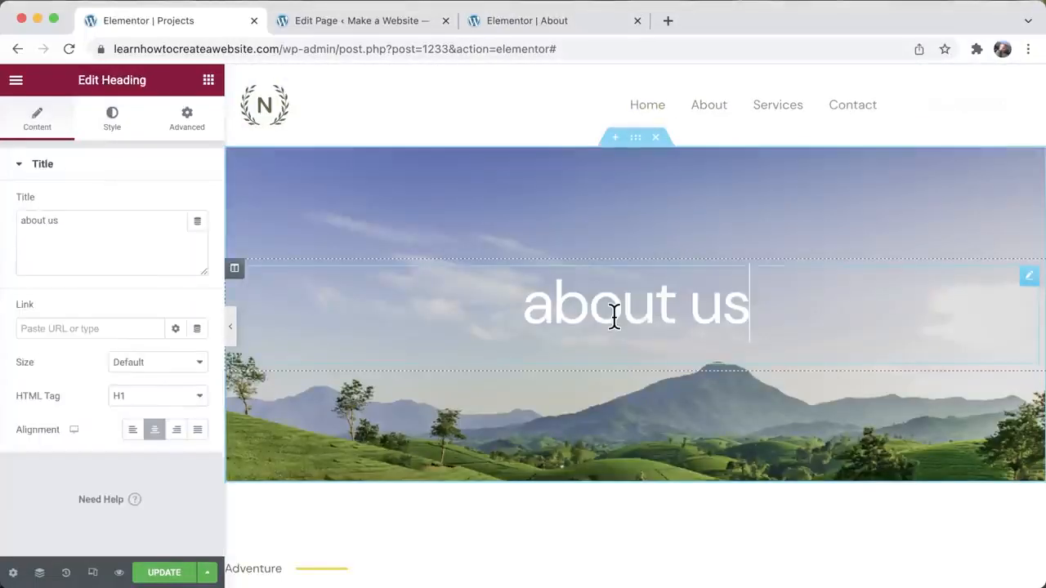
{"action": "triple_click", "coordinate": [614, 319]}
{"action": "type", "text": "our projec"}
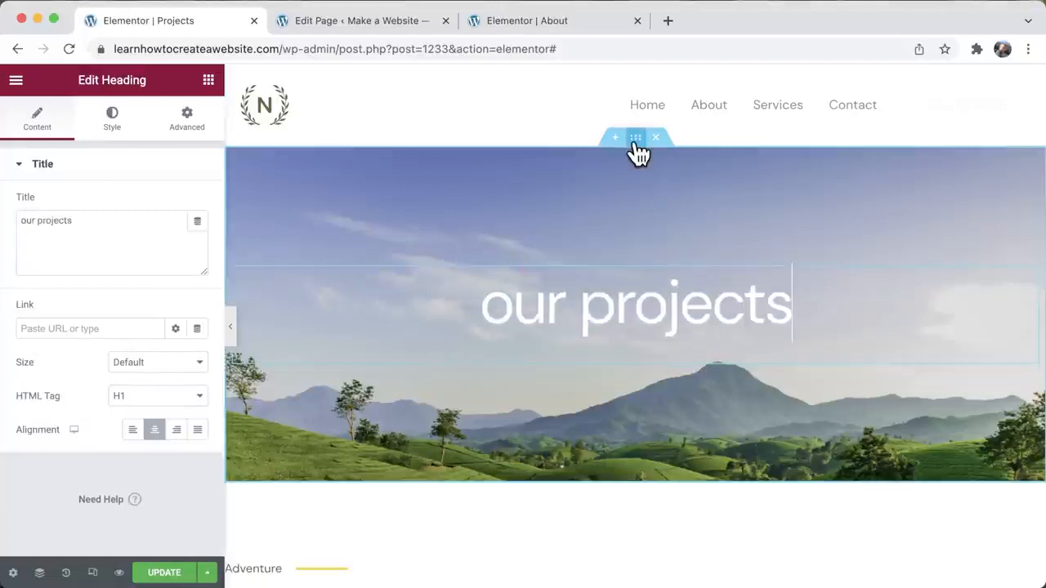
Step: Upload projects-page-header.jpg and set it as the hero section's background image
{"action": "left_click", "coordinate": [635, 145]}
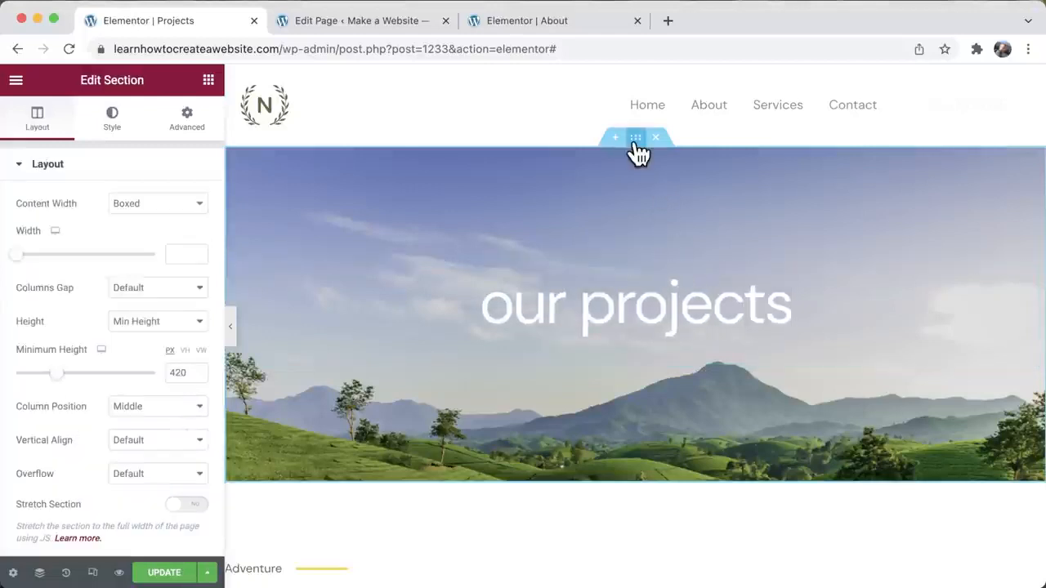
{"action": "left_click", "coordinate": [114, 121]}
{"action": "left_click", "coordinate": [137, 329]}
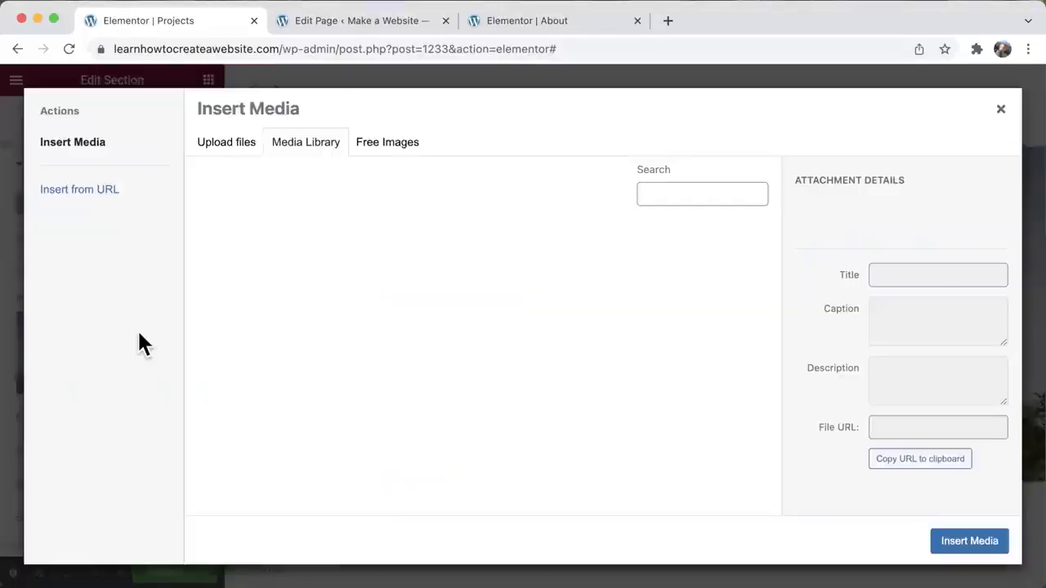
{"action": "left_click", "coordinate": [237, 144]}
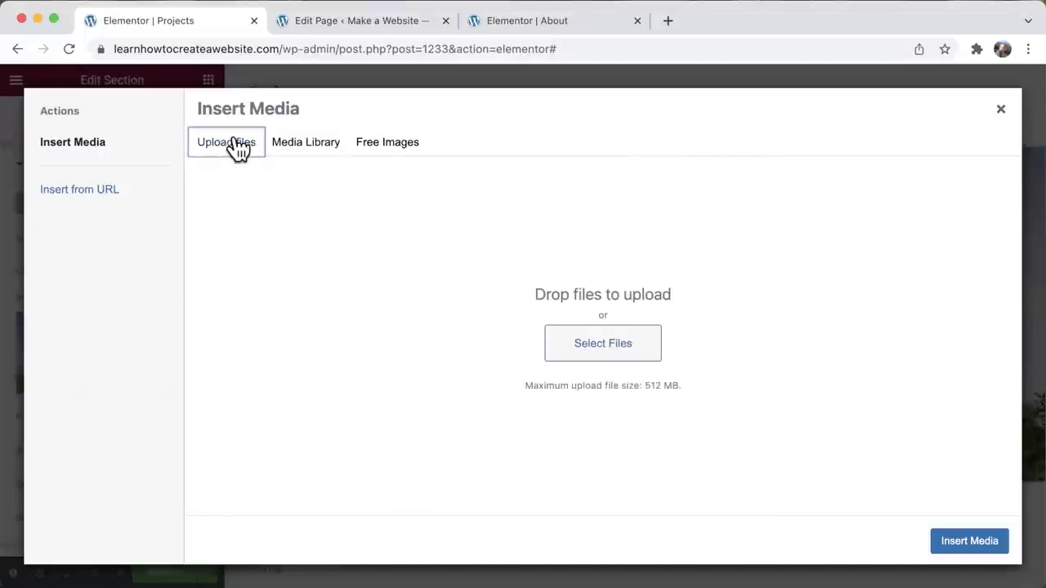
{"action": "left_click", "coordinate": [611, 353]}
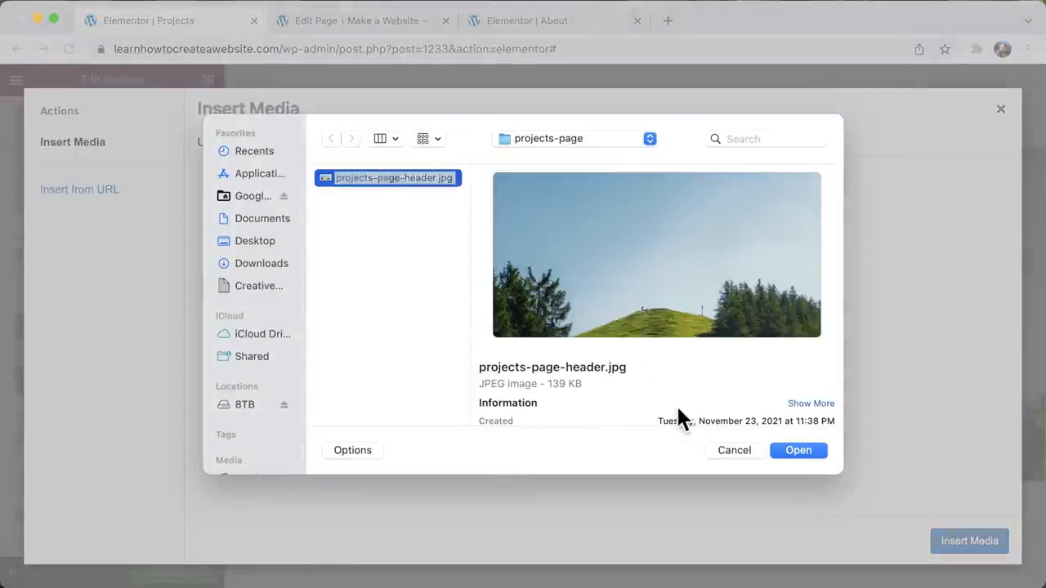
{"action": "left_click", "coordinate": [803, 452]}
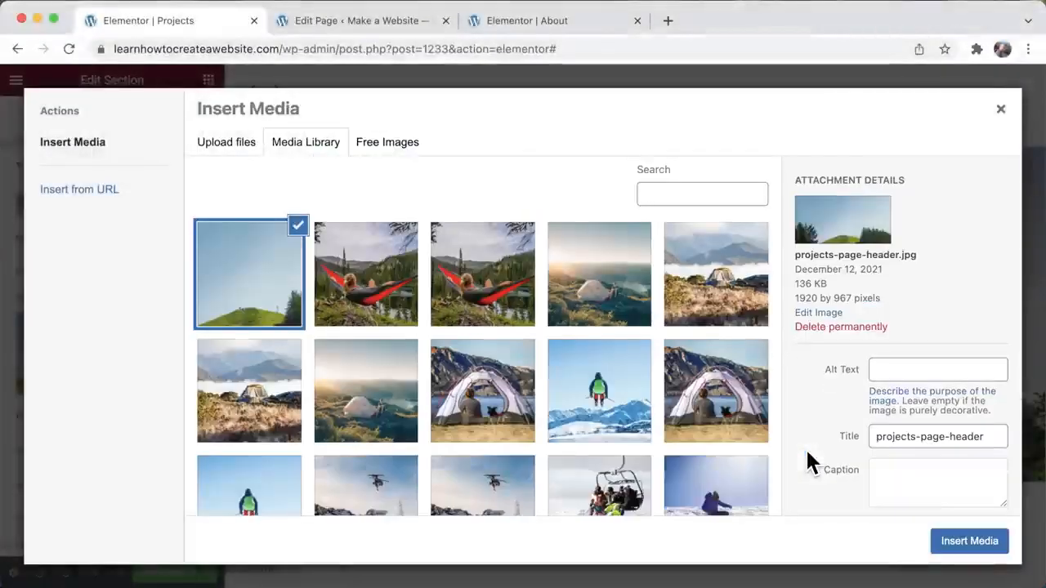
{"action": "left_click", "coordinate": [961, 544]}
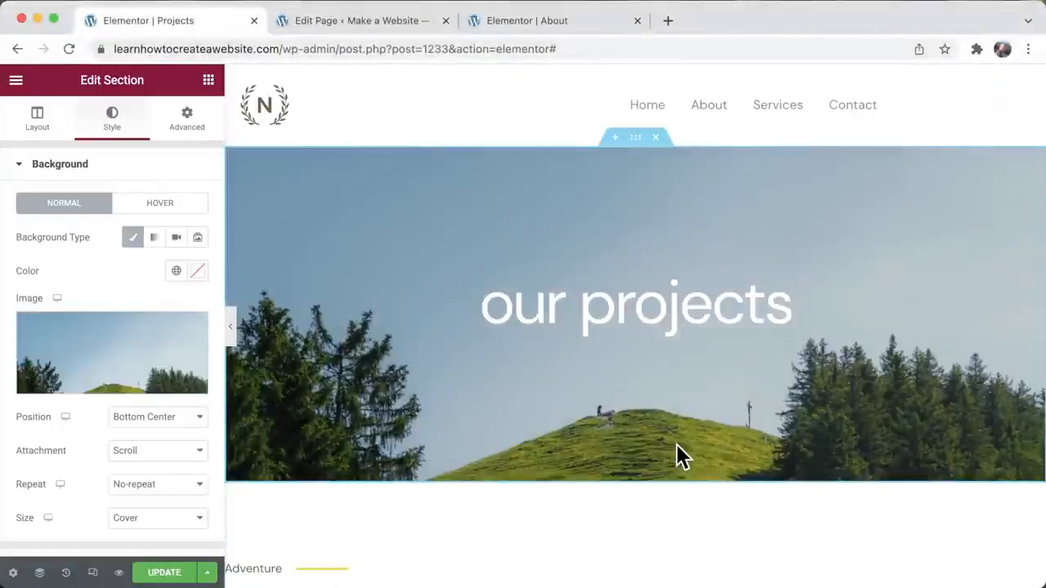
{"action": "left_click", "coordinate": [580, 20]}
Step: Copy the About testimonial section and paste it into the Projects page's empty section below the stats
{"action": "scroll", "coordinate": [776, 362], "scroll_direction": "down", "scroll_amount": 15}
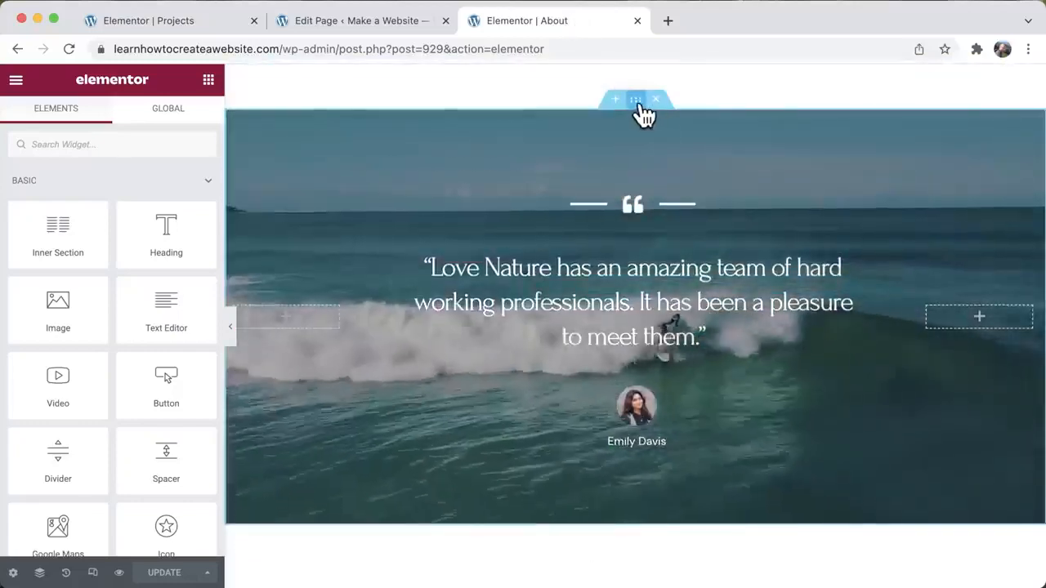
{"action": "right_click", "coordinate": [636, 101]}
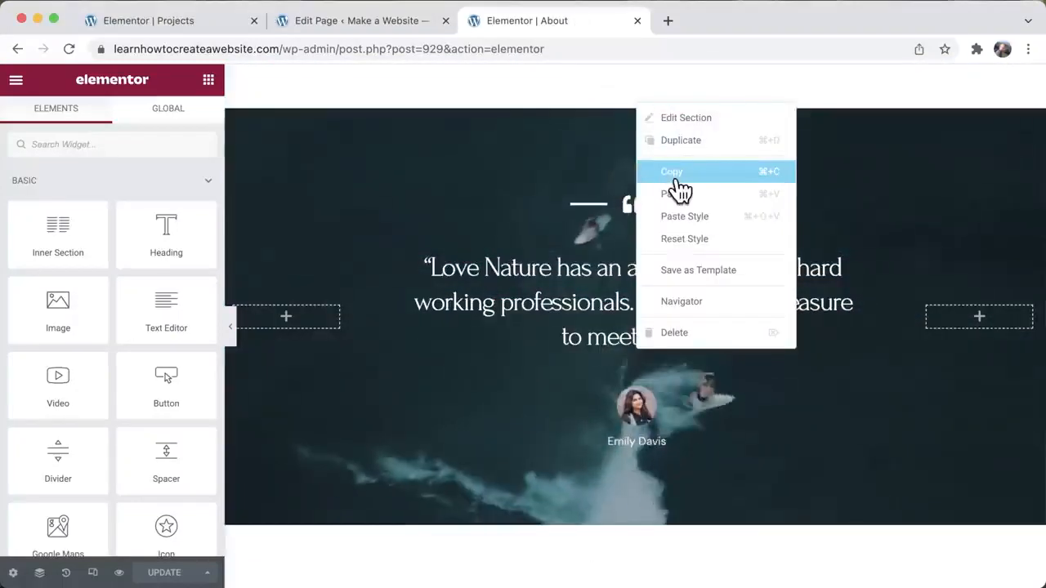
{"action": "left_click", "coordinate": [681, 182]}
{"action": "left_click", "coordinate": [184, 31]}
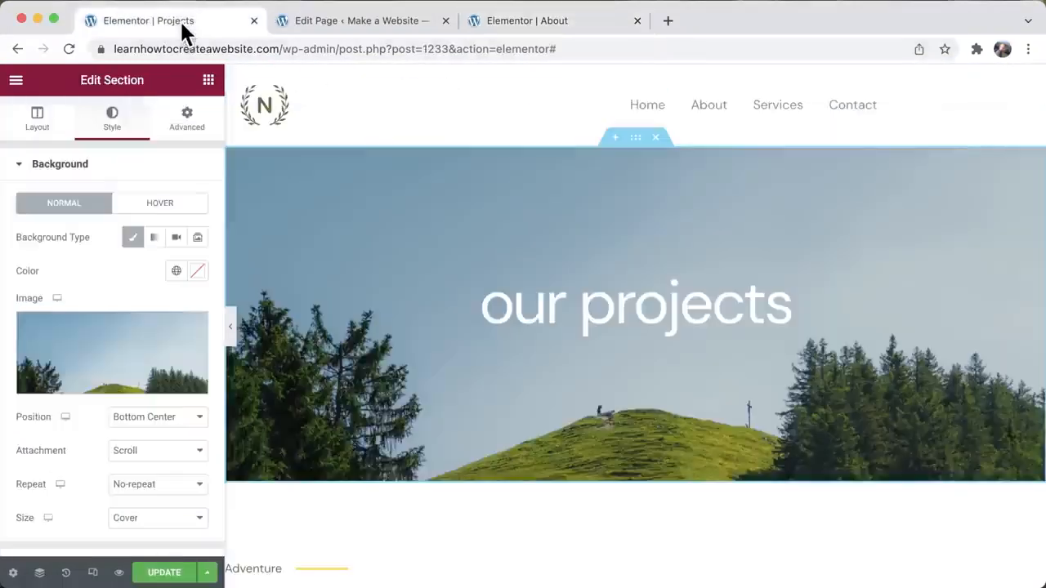
{"action": "scroll", "coordinate": [689, 296], "scroll_direction": "down", "scroll_amount": 15}
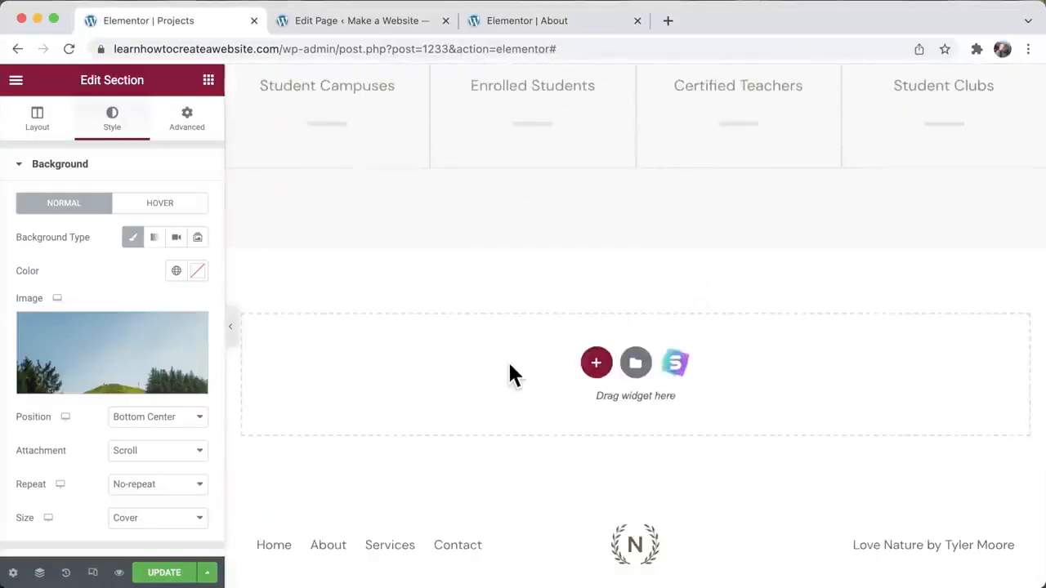
{"action": "right_click", "coordinate": [500, 364]}
{"action": "left_click", "coordinate": [536, 385]}
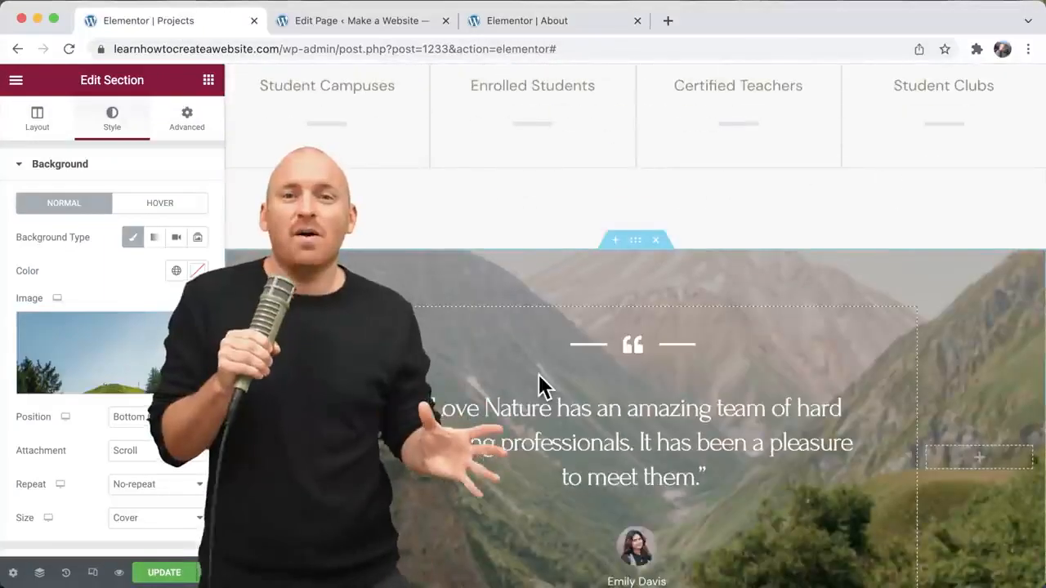
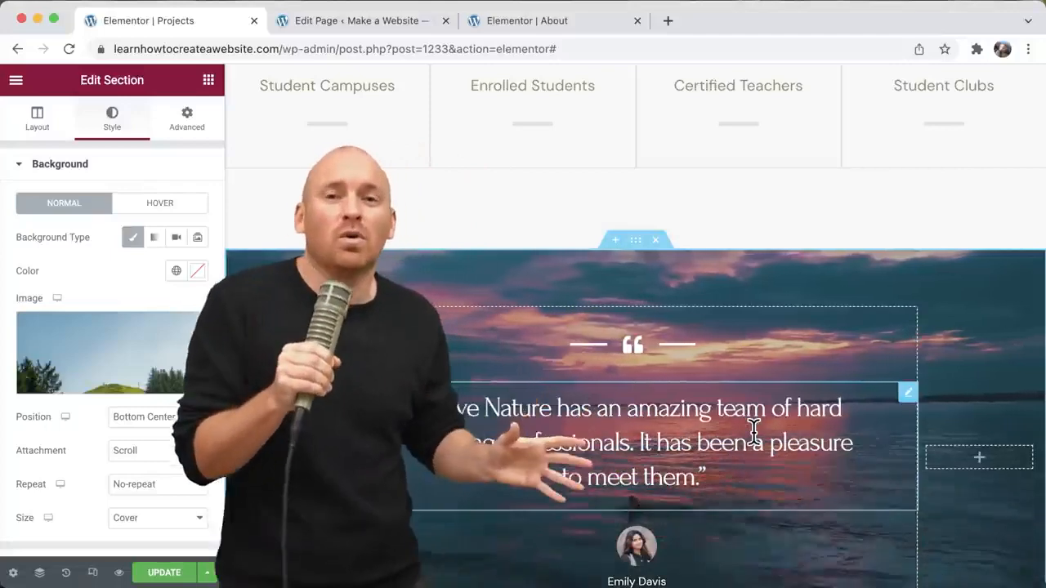
Step: Add a one-column trial section below the testimonial with Heading, Text Editor and Button widgets
{"action": "scroll", "coordinate": [752, 430], "scroll_direction": "down", "scroll_amount": 5}
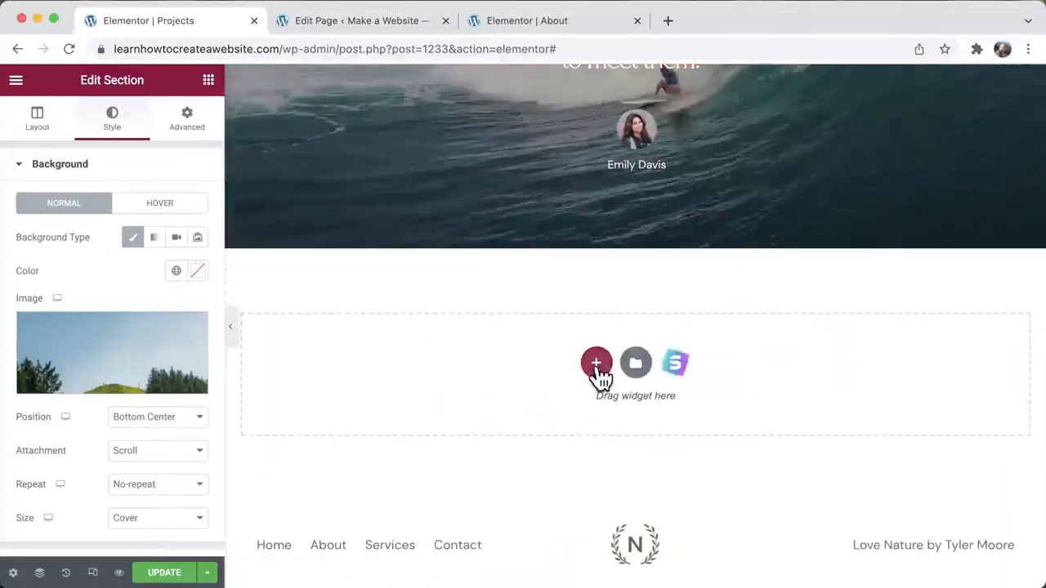
{"action": "left_click", "coordinate": [596, 363]}
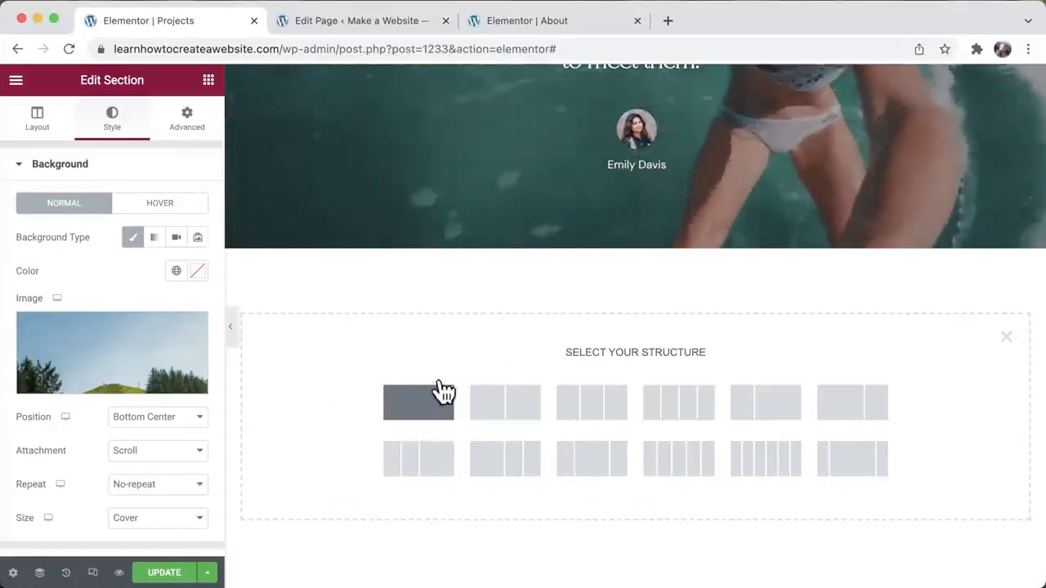
{"action": "left_click", "coordinate": [423, 406]}
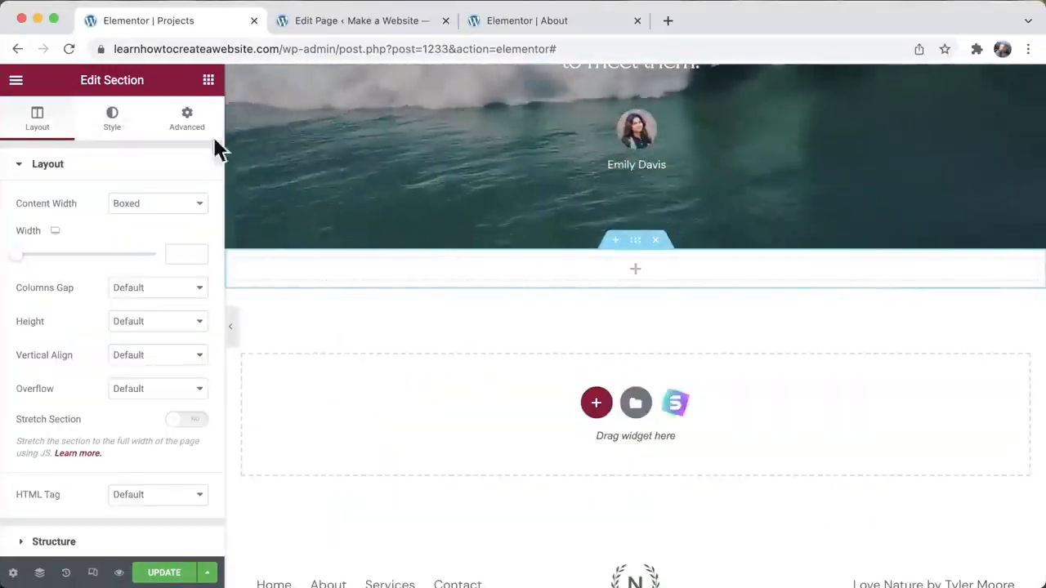
{"action": "left_click", "coordinate": [209, 82]}
{"action": "left_click_drag", "start_coordinate": [161, 256], "coordinate": [368, 273]}
{"action": "left_click", "coordinate": [208, 82]}
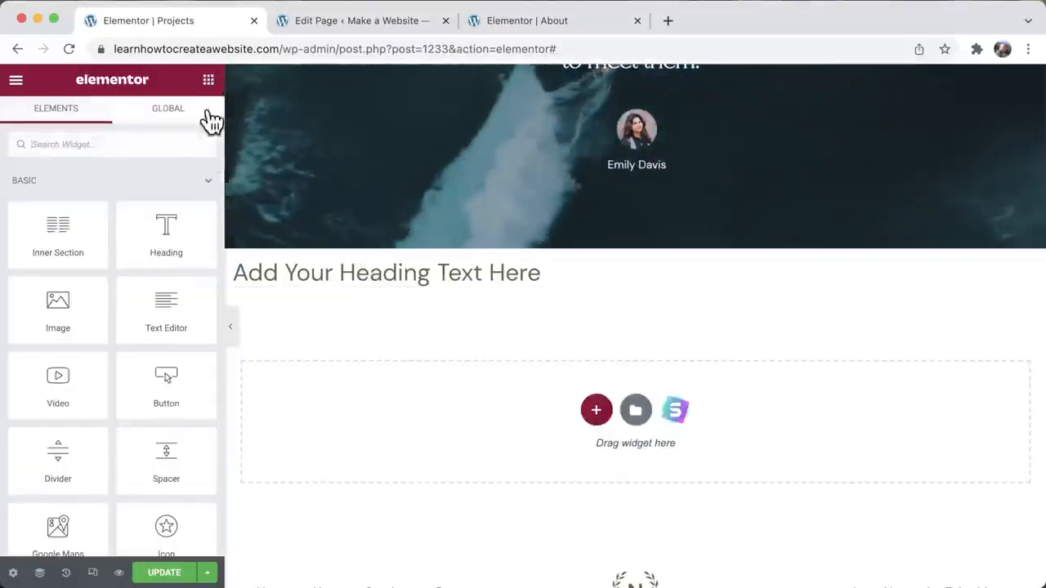
{"action": "left_click_drag", "start_coordinate": [168, 315], "coordinate": [332, 281]}
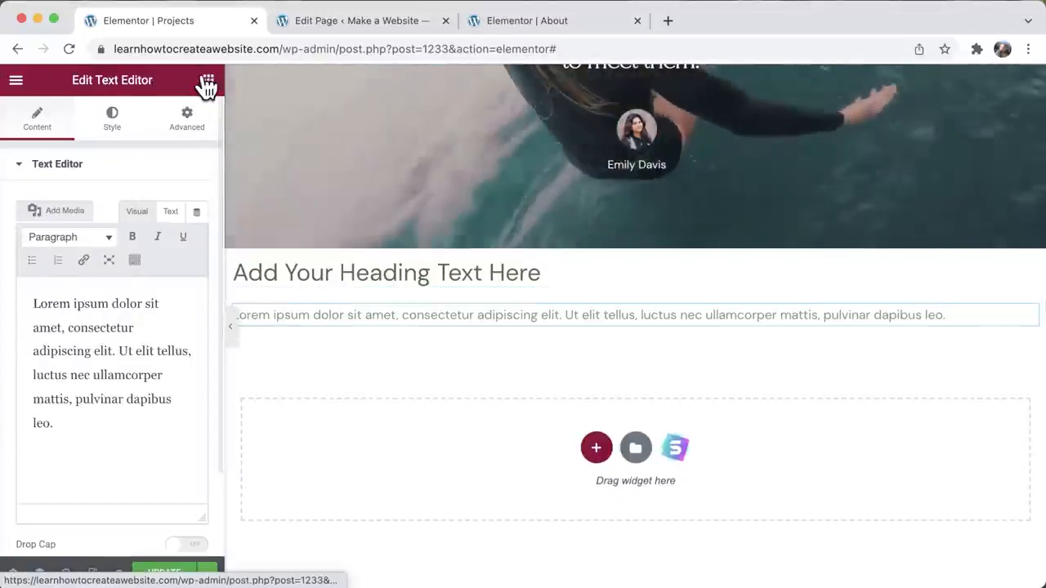
{"action": "left_click", "coordinate": [207, 81]}
{"action": "left_click_drag", "start_coordinate": [161, 399], "coordinate": [338, 329]}
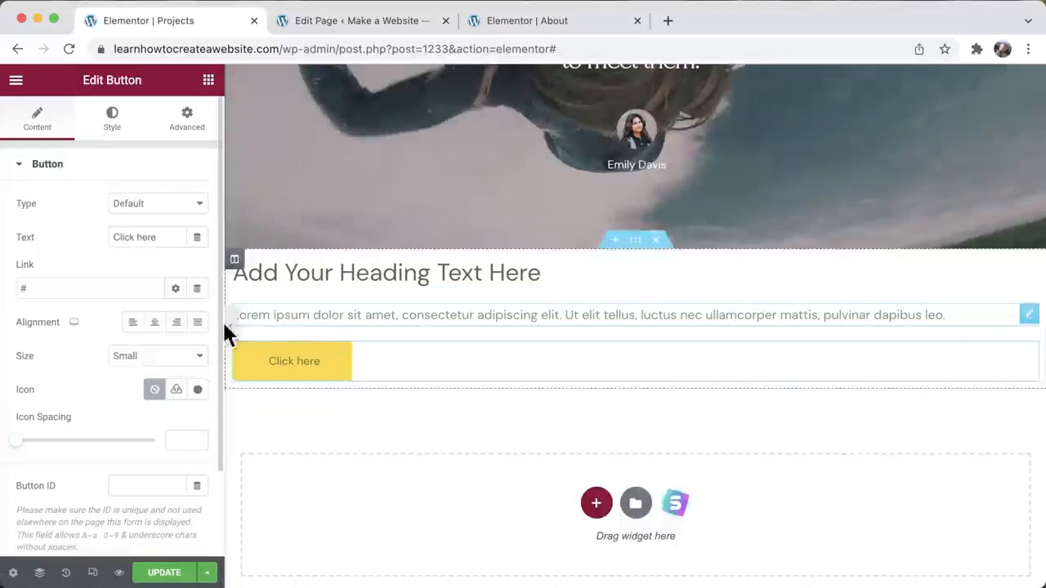
{"action": "left_click", "coordinate": [209, 80]}
{"action": "scroll", "coordinate": [180, 274], "scroll_direction": "down", "scroll_amount": 10}
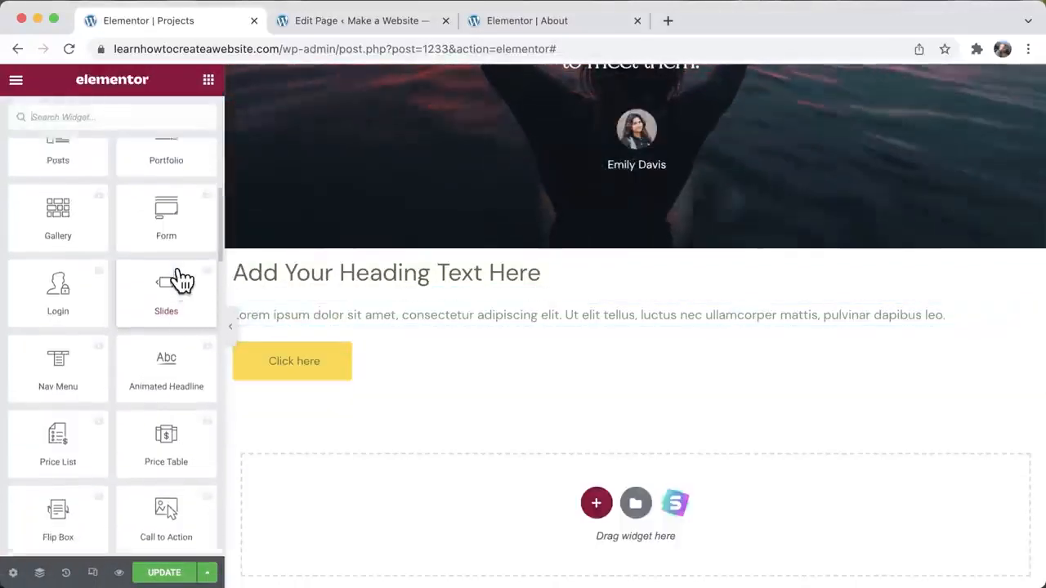
{"action": "scroll", "coordinate": [178, 271], "scroll_direction": "up", "scroll_amount": 10}
Step: Center the heading, paragraph and Click here button, then delete the trial section and update the page
{"action": "left_click", "coordinate": [420, 269]}
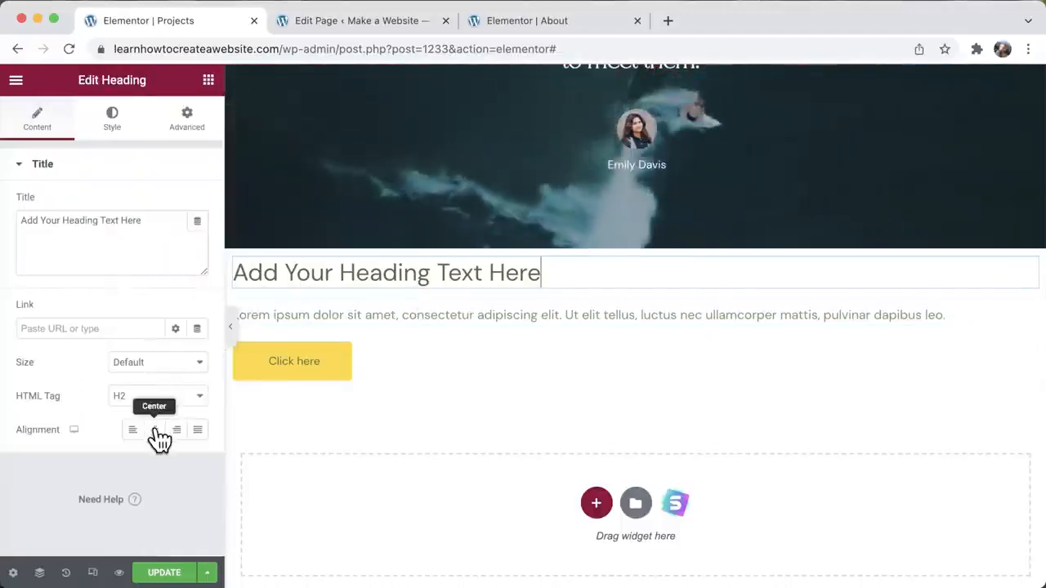
{"action": "left_click", "coordinate": [152, 431]}
{"action": "left_click", "coordinate": [315, 313]}
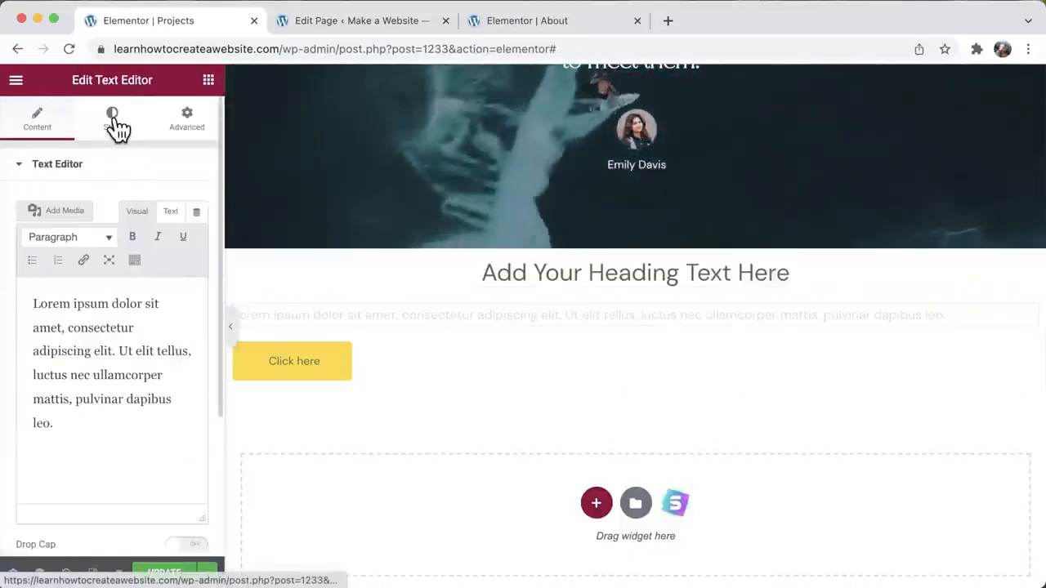
{"action": "left_click", "coordinate": [112, 118]}
{"action": "left_click", "coordinate": [155, 204]}
{"action": "left_click", "coordinate": [364, 363]}
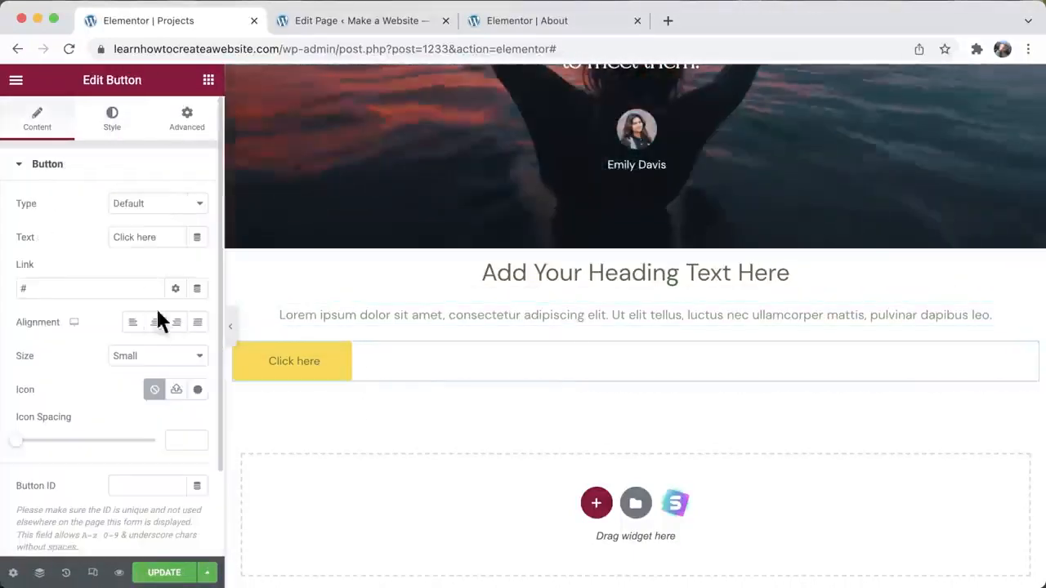
{"action": "left_click", "coordinate": [154, 322]}
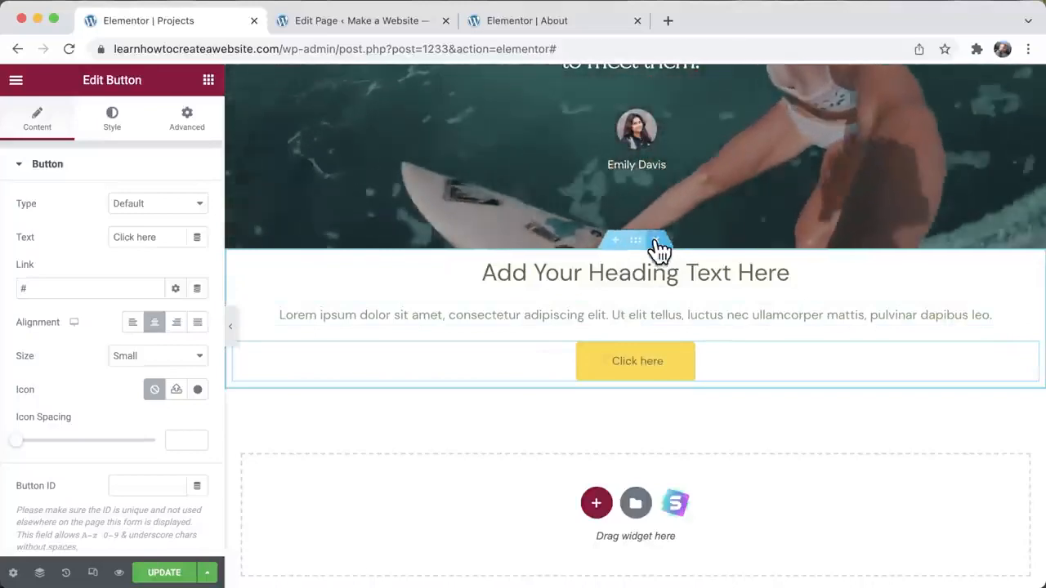
{"action": "left_click", "coordinate": [655, 240]}
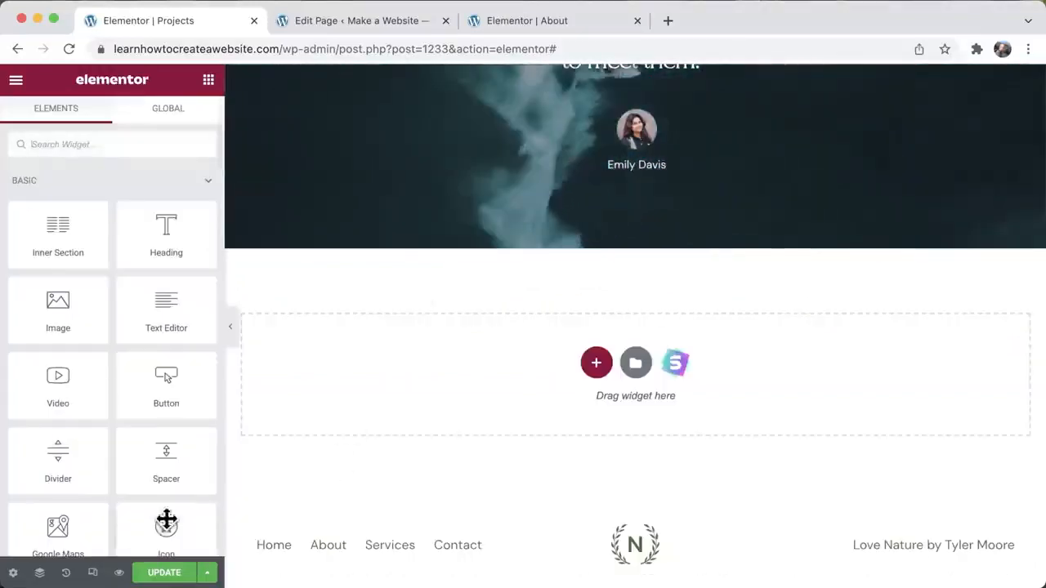
{"action": "left_click", "coordinate": [165, 575]}
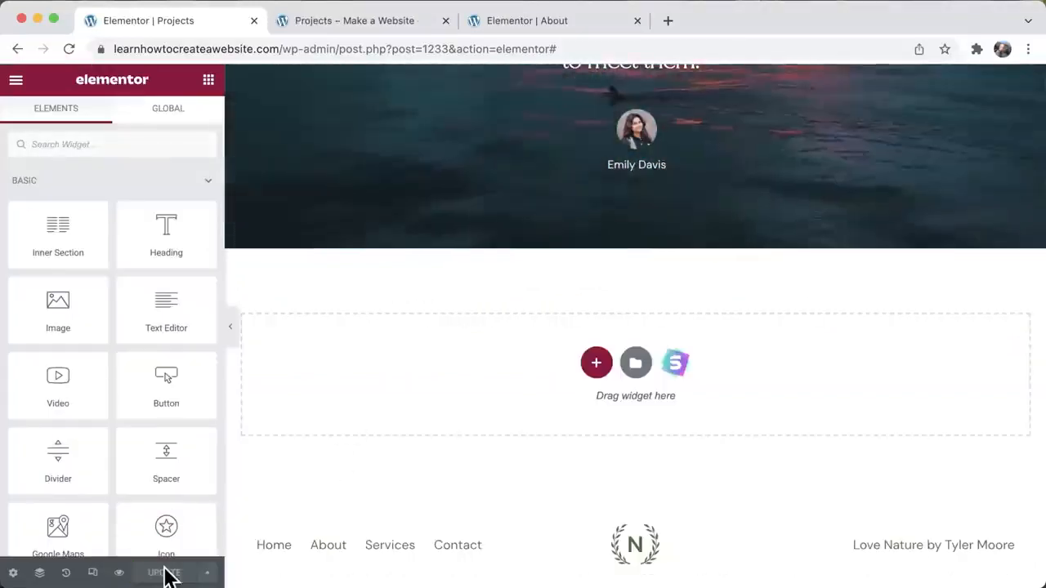
Step: Preview the saved Projects page in a new tab and scroll through it from hero to footer
{"action": "left_click", "coordinate": [119, 573]}
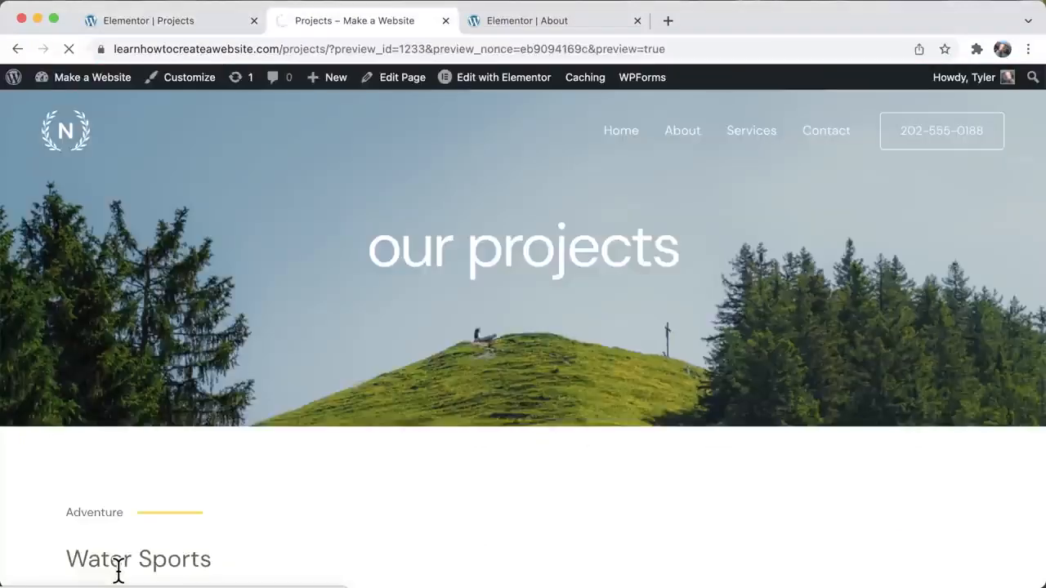
{"action": "scroll", "coordinate": [787, 376], "scroll_direction": "down", "scroll_amount": 10}
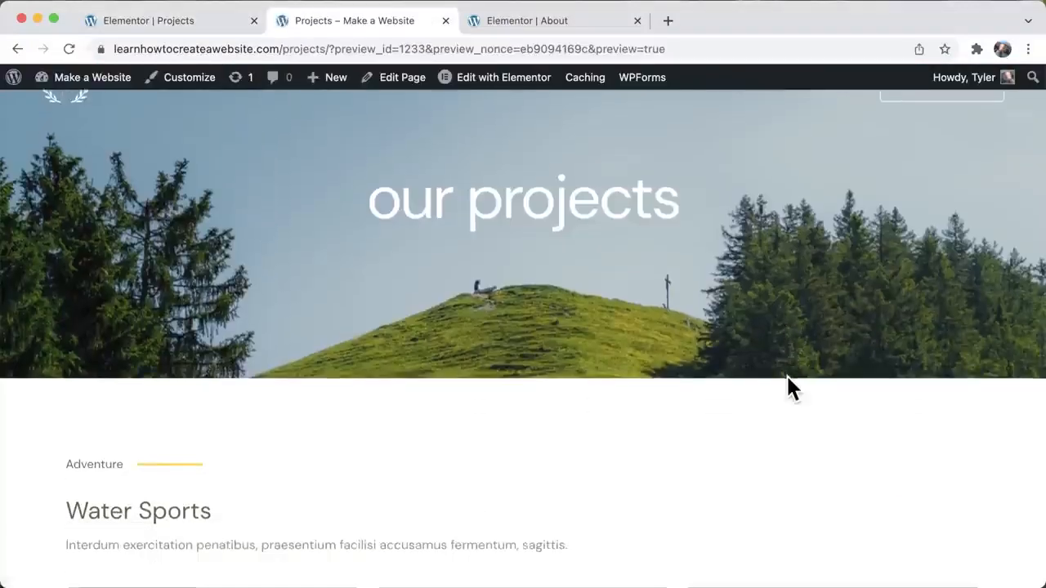
{"action": "scroll", "coordinate": [786, 374], "scroll_direction": "down", "scroll_amount": 1}
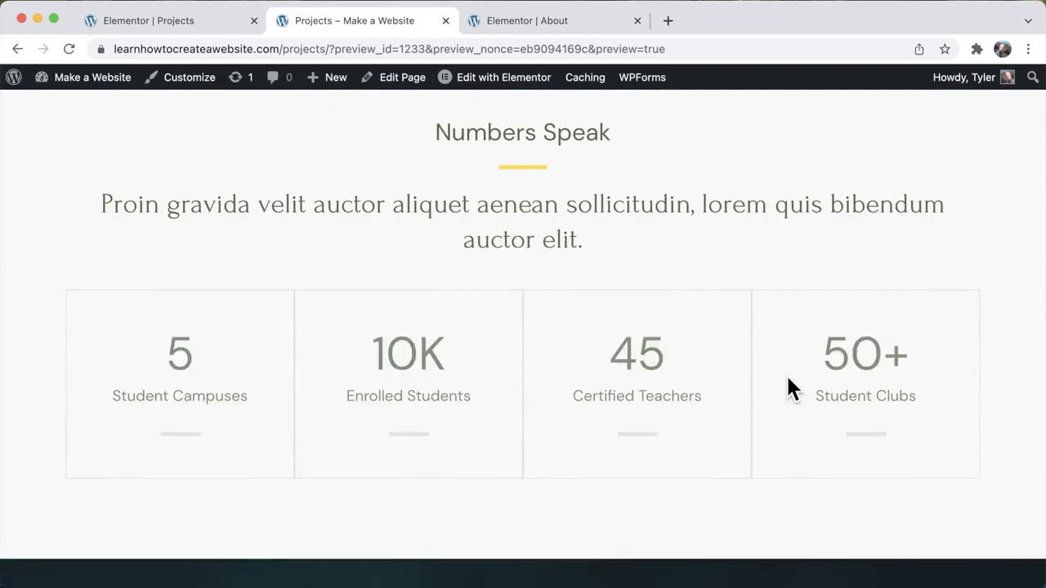
{"action": "scroll", "coordinate": [786, 373], "scroll_direction": "down", "scroll_amount": 5}
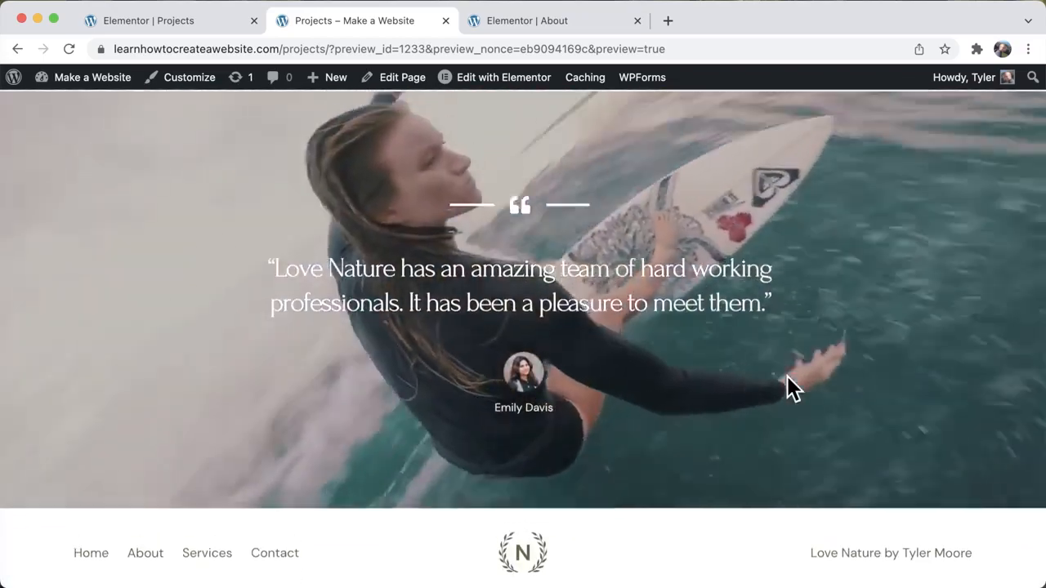
{"action": "scroll", "coordinate": [787, 376], "scroll_direction": "up", "scroll_amount": 15}
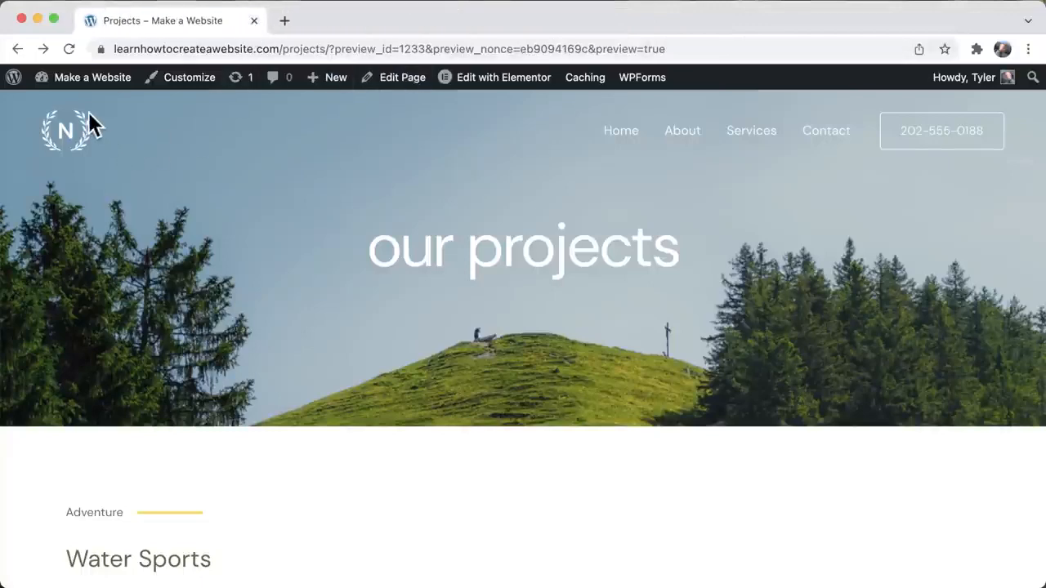
Step: Place Projects in the Main Menu between Services and Contact and save the menu
{"action": "mouse_move", "coordinate": [79, 85]}
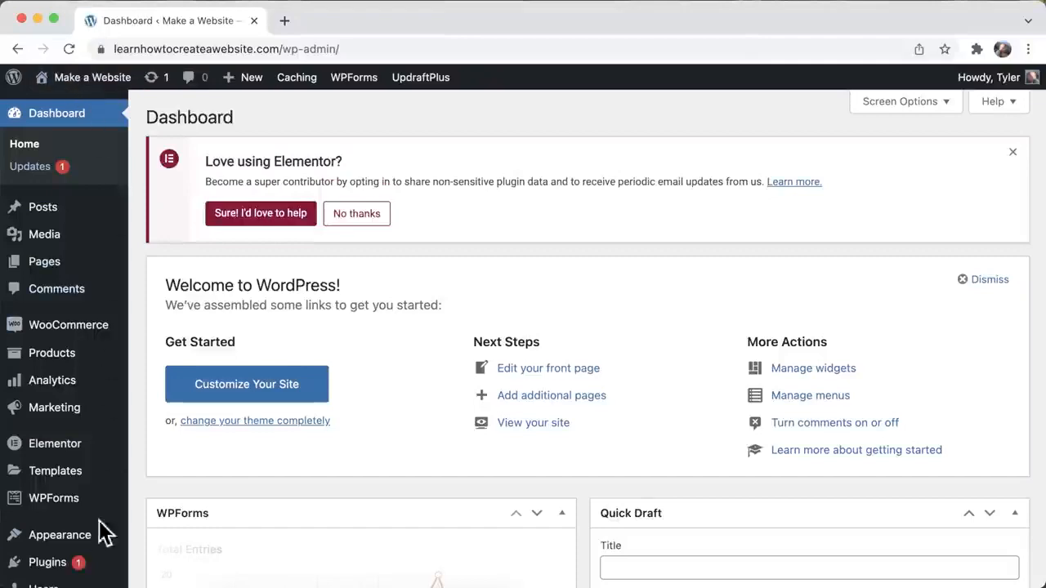
{"action": "mouse_move", "coordinate": [93, 546]}
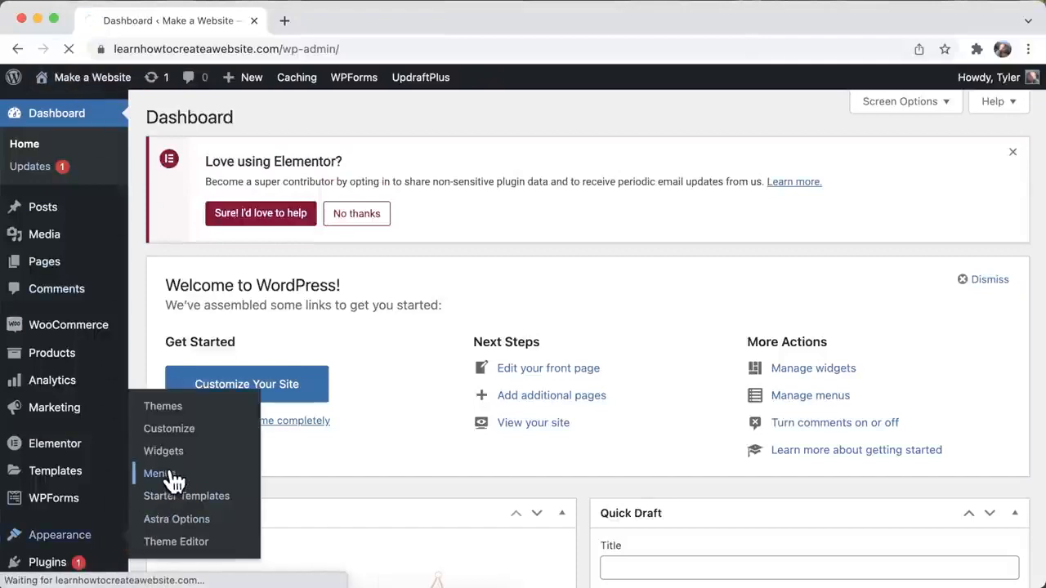
{"action": "scroll", "coordinate": [599, 380], "scroll_direction": "down", "scroll_amount": 3}
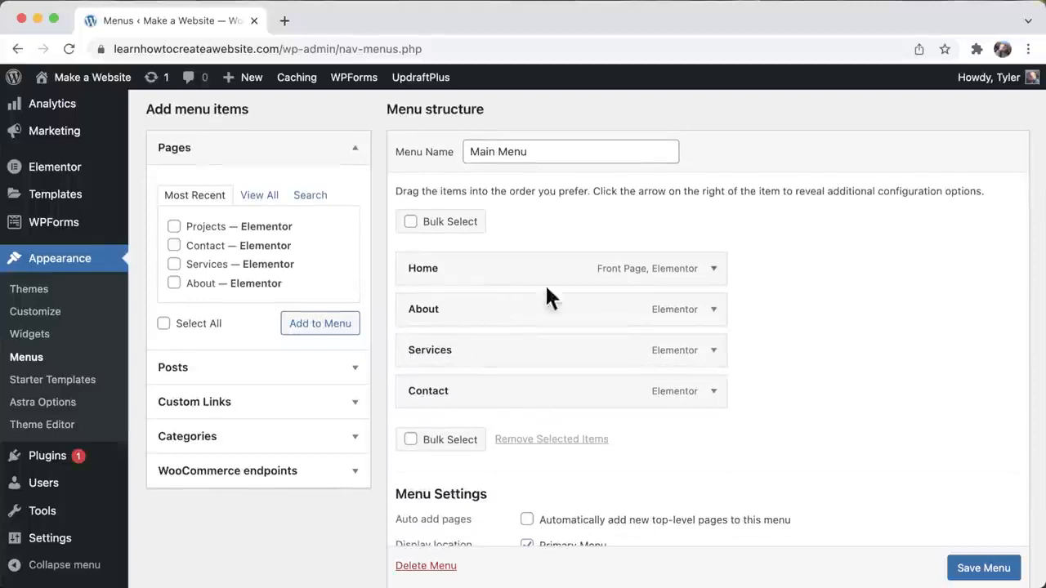
{"action": "left_click", "coordinate": [714, 270]}
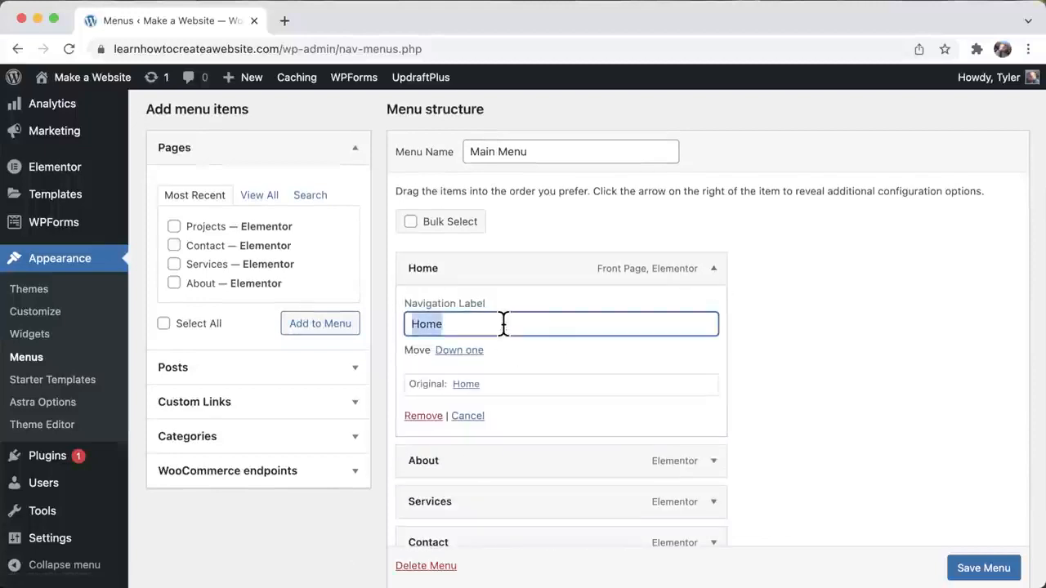
{"action": "left_click", "coordinate": [713, 269]}
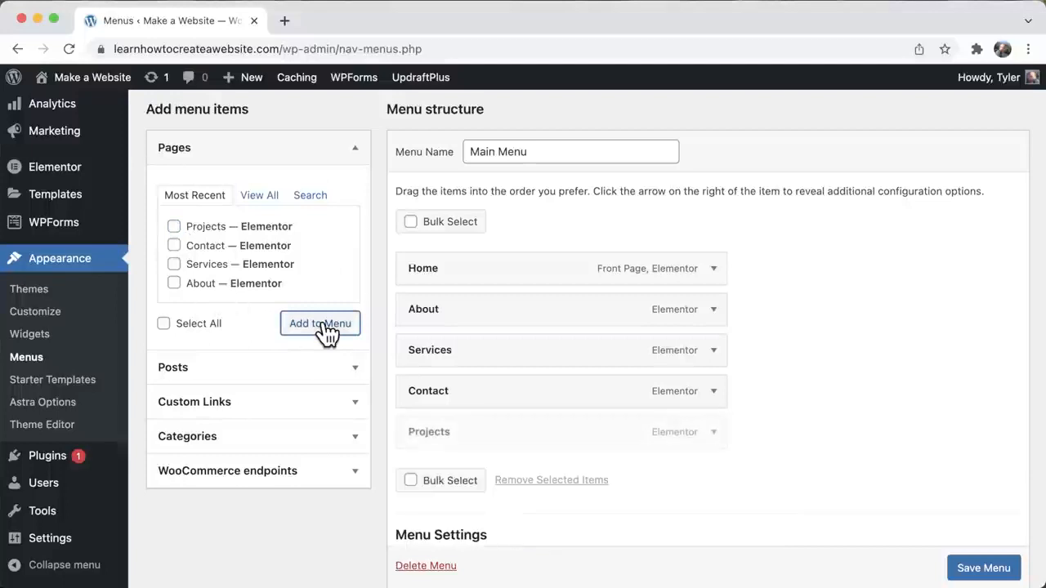
{"action": "left_click_drag", "start_coordinate": [431, 445], "coordinate": [437, 401]}
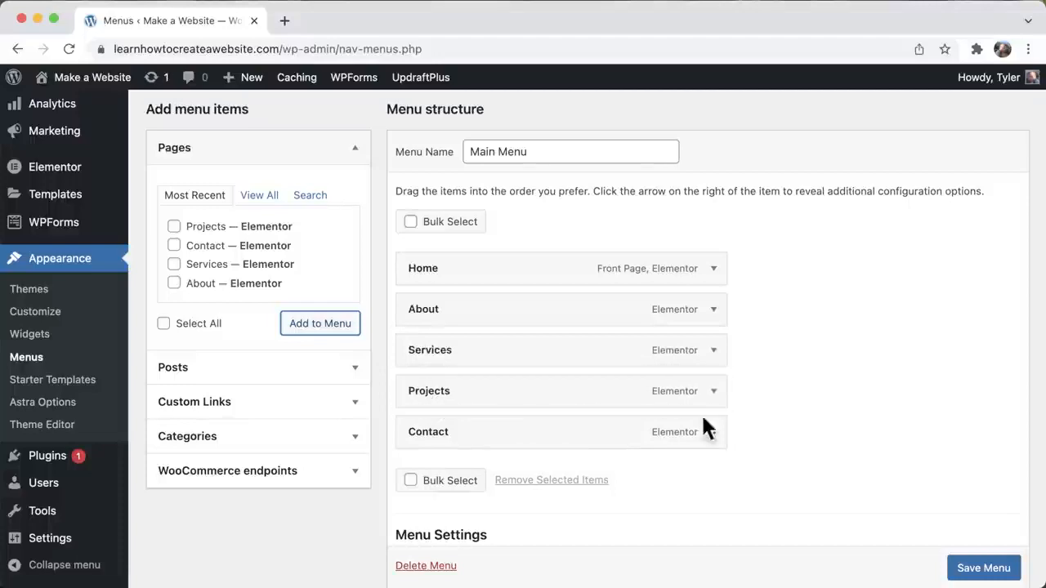
{"action": "left_click", "coordinate": [972, 570]}
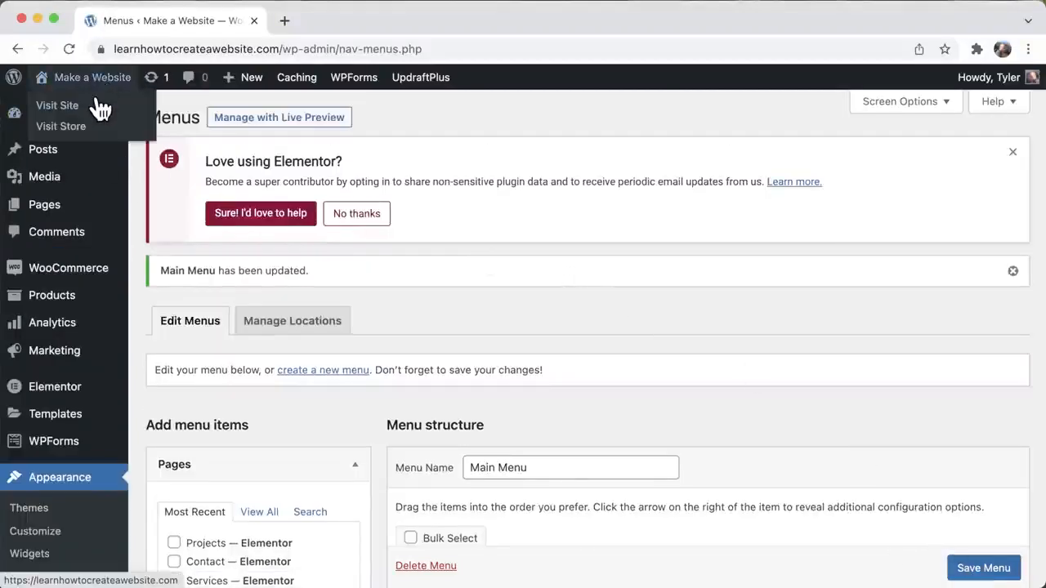
Step: Open the live site in a new tab, check Projects in header and footer menus, then return to Menus
{"action": "right_click", "coordinate": [91, 104]}
{"action": "left_click", "coordinate": [158, 112]}
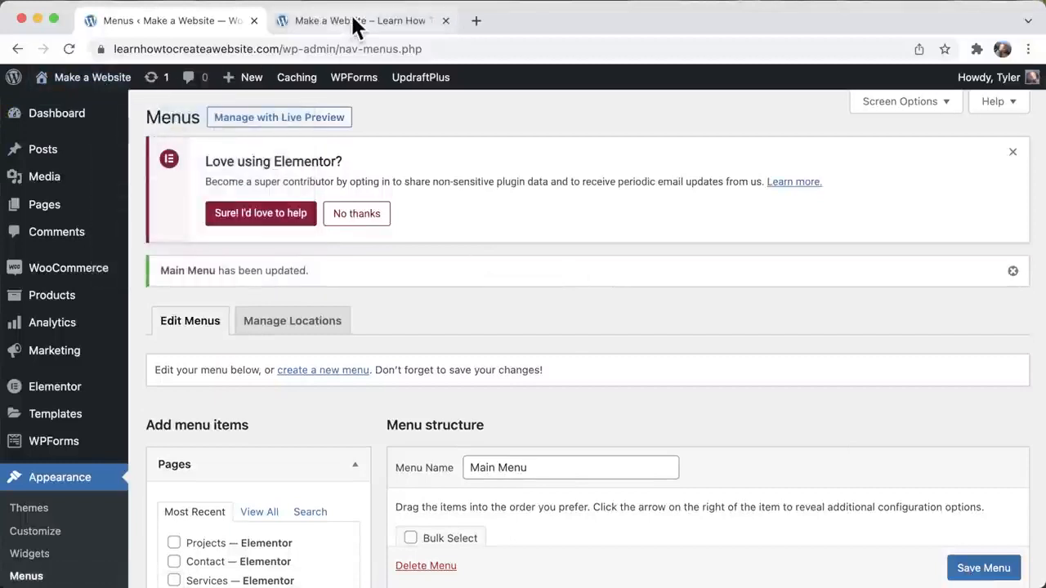
{"action": "left_click", "coordinate": [356, 25]}
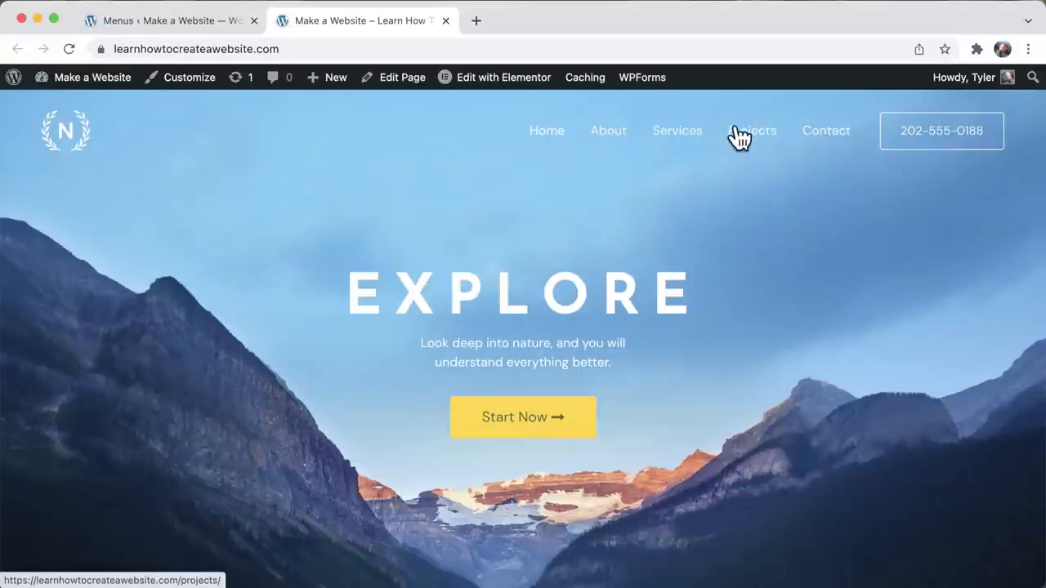
{"action": "scroll", "coordinate": [756, 143], "scroll_direction": "down", "scroll_amount": 20}
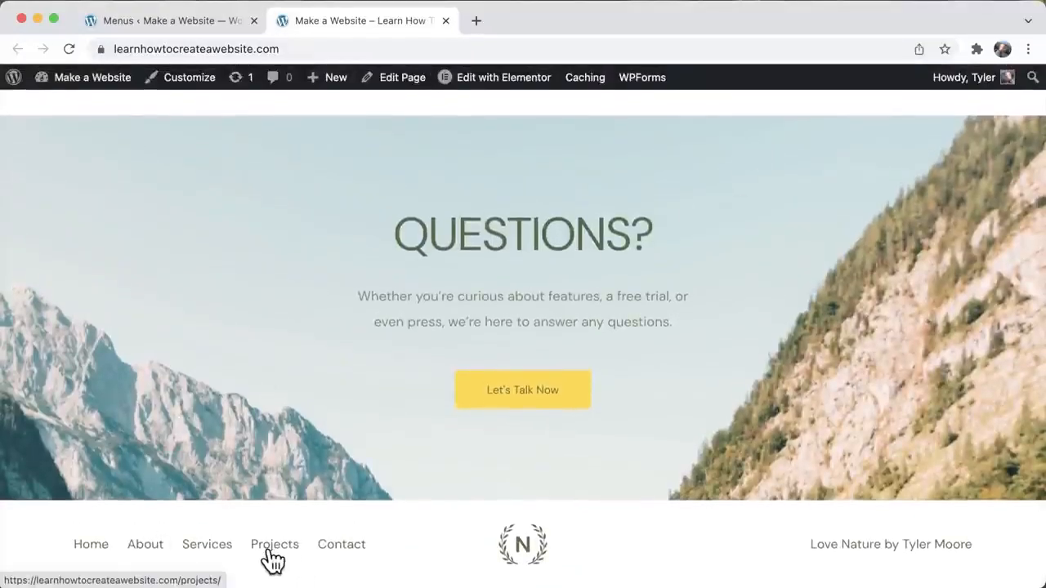
{"action": "scroll", "coordinate": [272, 560], "scroll_direction": "up", "scroll_amount": 20}
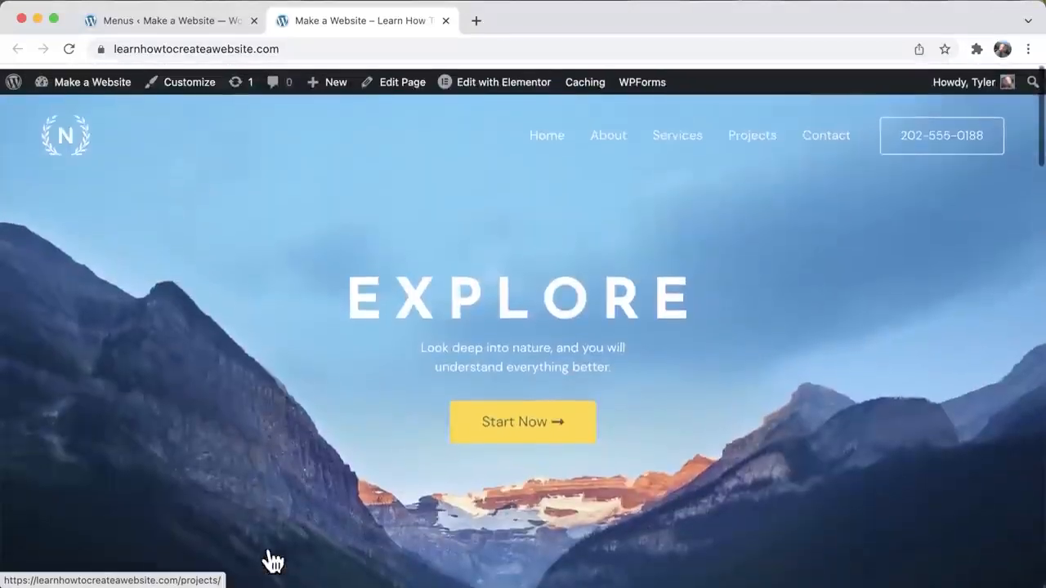
{"action": "left_click", "coordinate": [181, 21]}
Step: Nest Projects under Services, save the menu, and reload the live homepage to see the dropdown
{"action": "scroll", "coordinate": [570, 391], "scroll_direction": "down", "scroll_amount": 5}
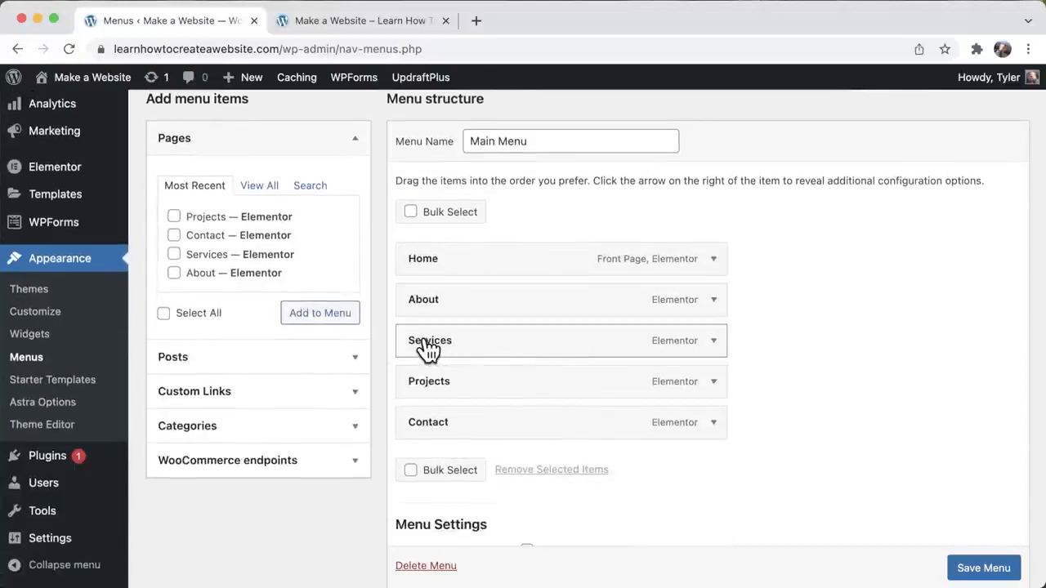
{"action": "left_click_drag", "start_coordinate": [428, 390], "coordinate": [456, 390]}
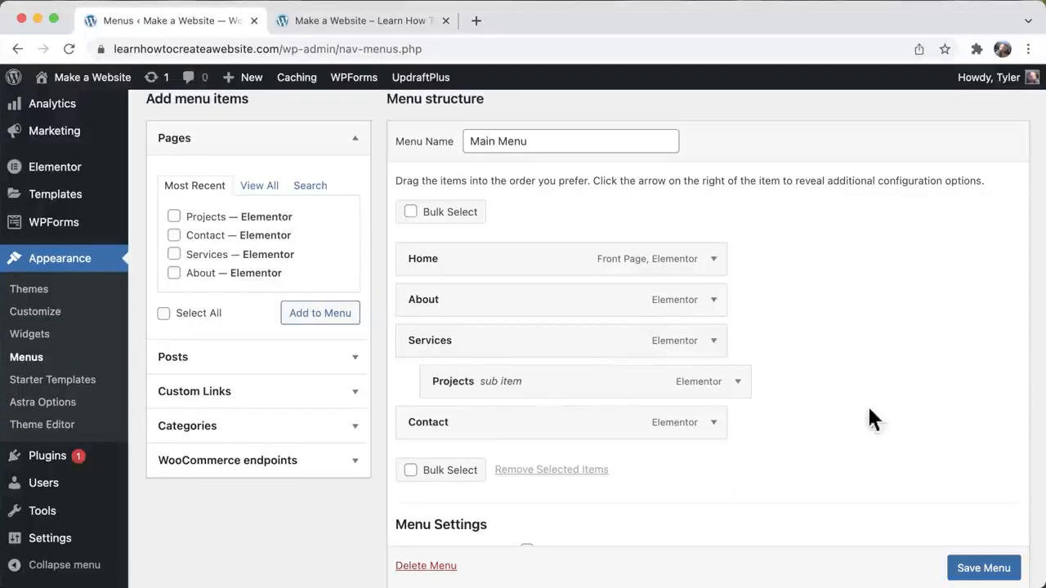
{"action": "scroll", "coordinate": [999, 567], "scroll_direction": "down", "scroll_amount": 1}
{"action": "left_click", "coordinate": [998, 568]}
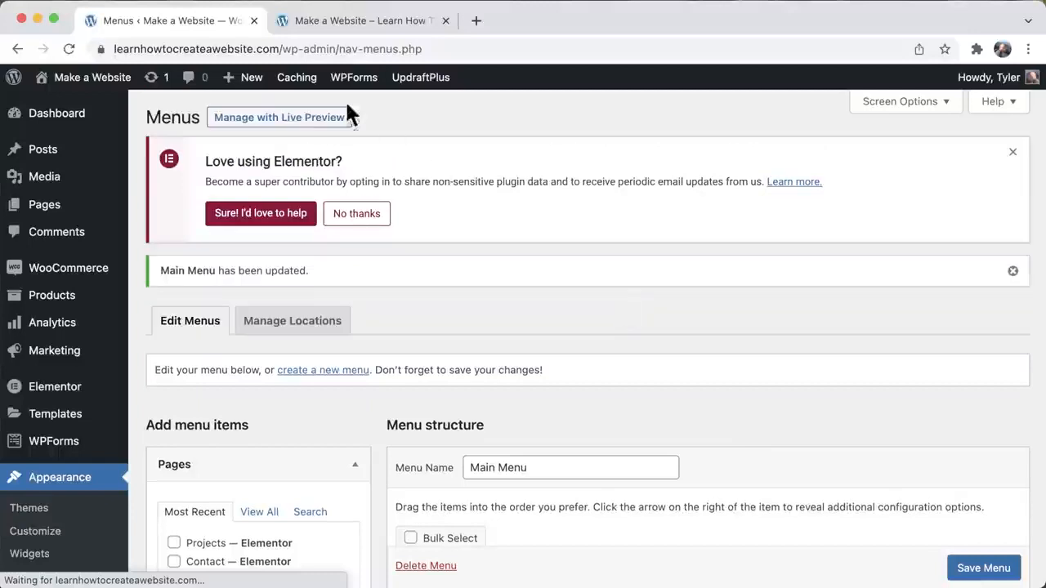
{"action": "left_click", "coordinate": [347, 25]}
{"action": "left_click", "coordinate": [70, 49]}
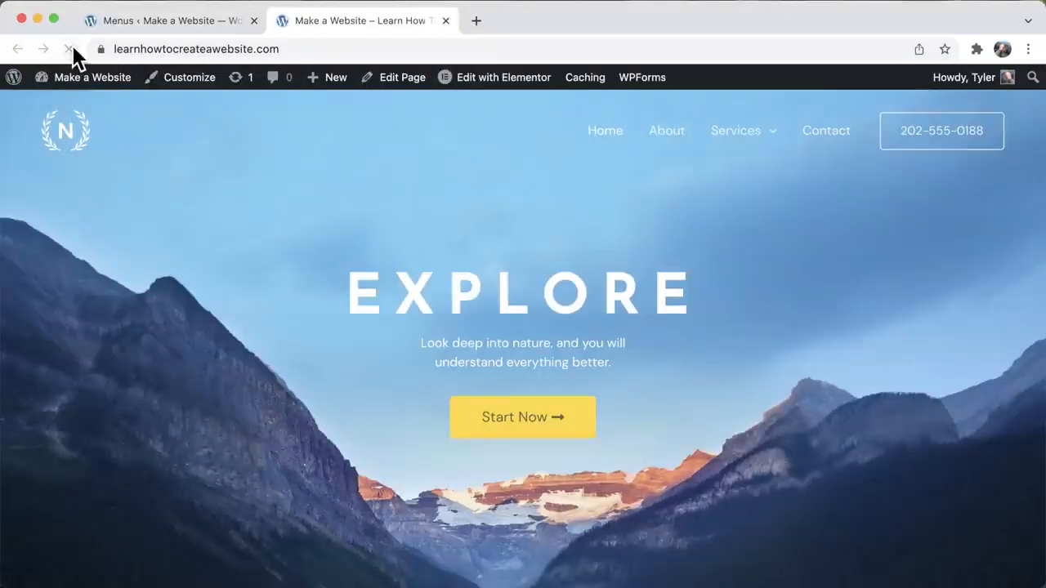
{"action": "mouse_move", "coordinate": [764, 125]}
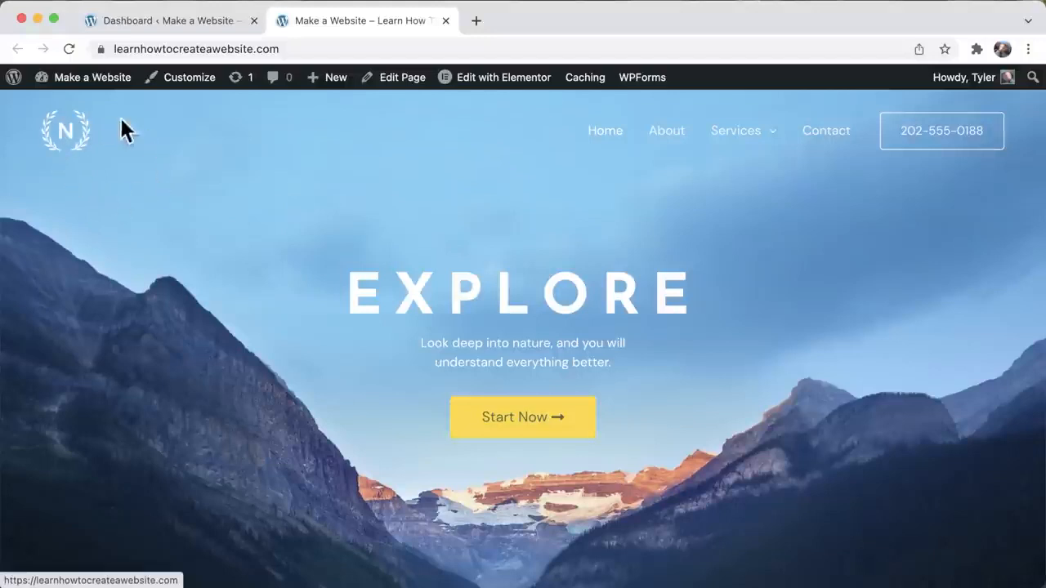
Step: Load logomakr.com in a new Chrome tab and start a design in its logo editor
{"action": "left_click", "coordinate": [474, 22]}
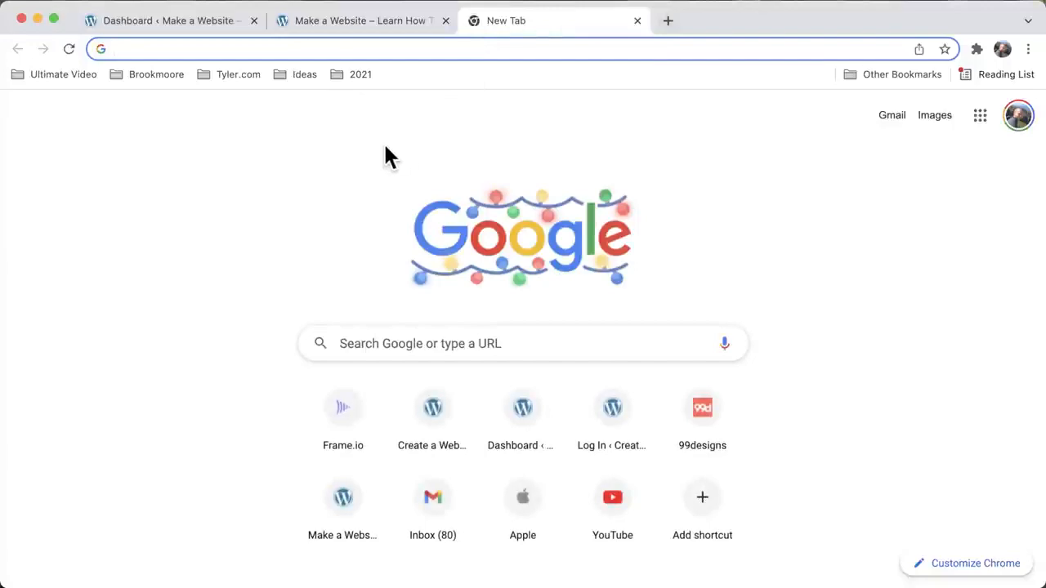
{"action": "type", "text": "log"}
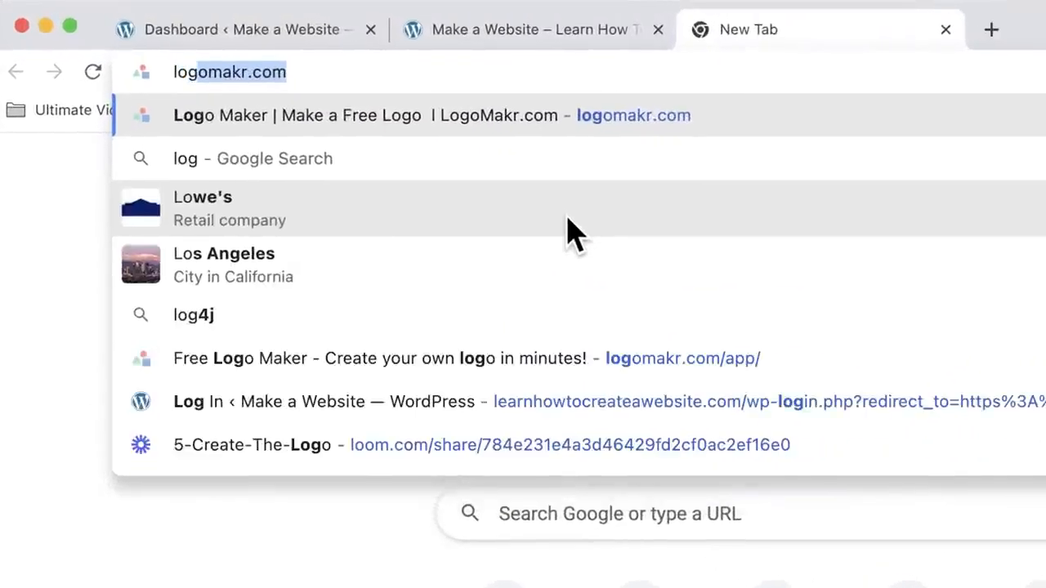
{"action": "type", "text": "omakr"}
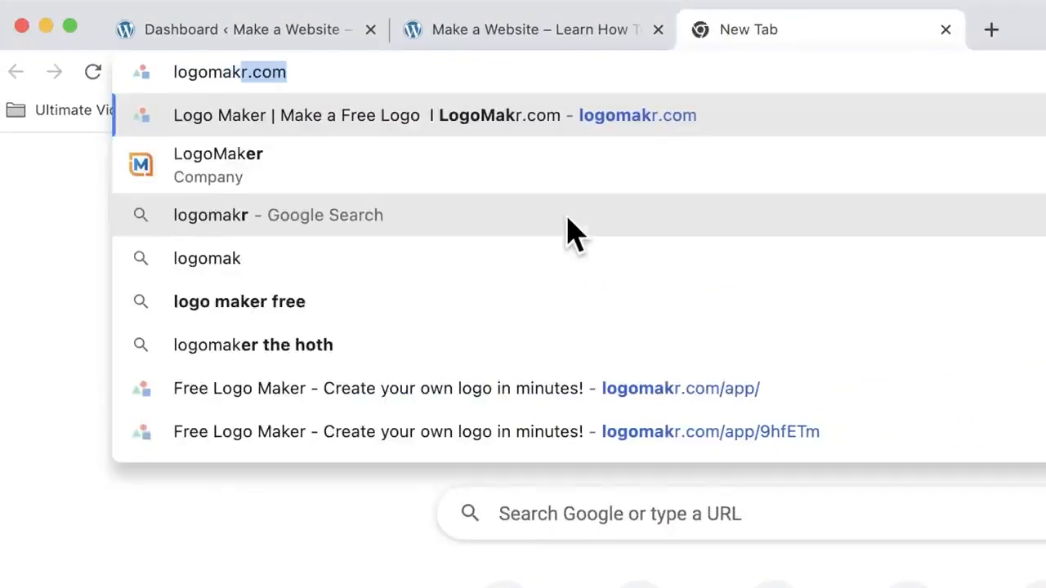
{"action": "type", "text": ".com"}
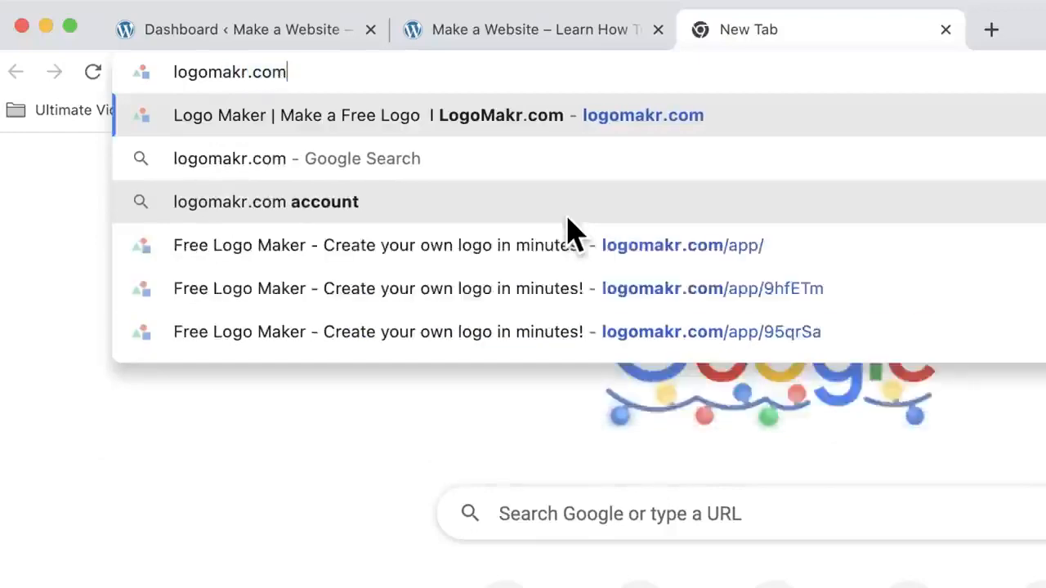
{"action": "key", "text": "Return"}
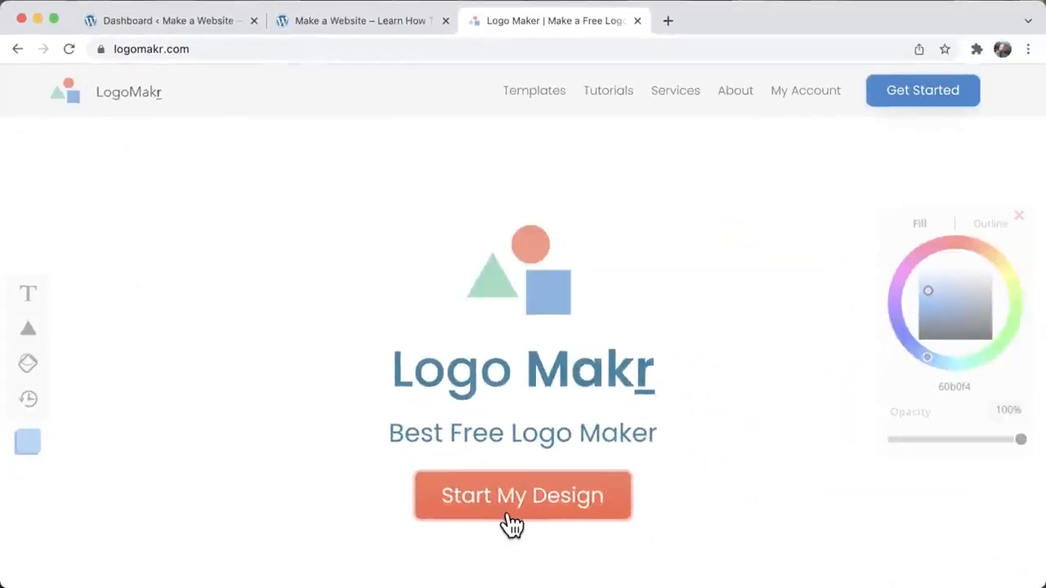
{"action": "left_click", "coordinate": [543, 545]}
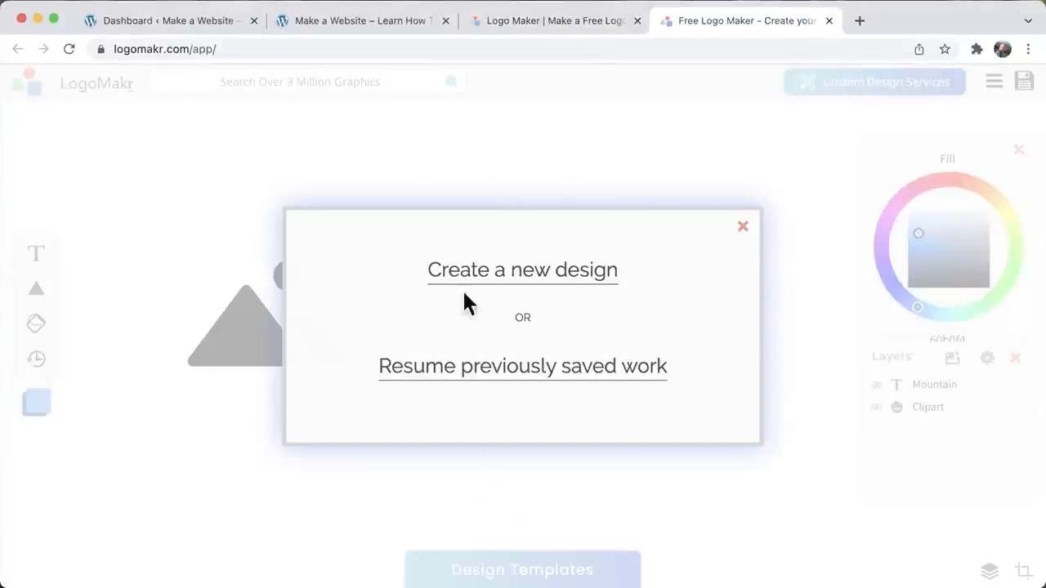
Step: Start a fresh design with the 'mountain' sun graphic, moved up-left and shrunk, then add a text element
{"action": "left_click", "coordinate": [510, 273]}
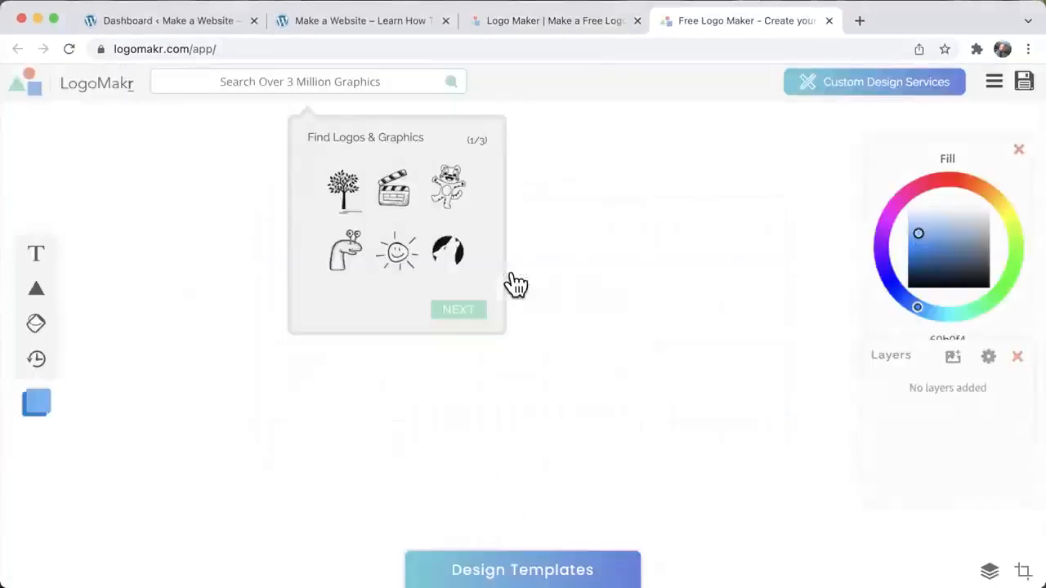
{"action": "left_click", "coordinate": [293, 81]}
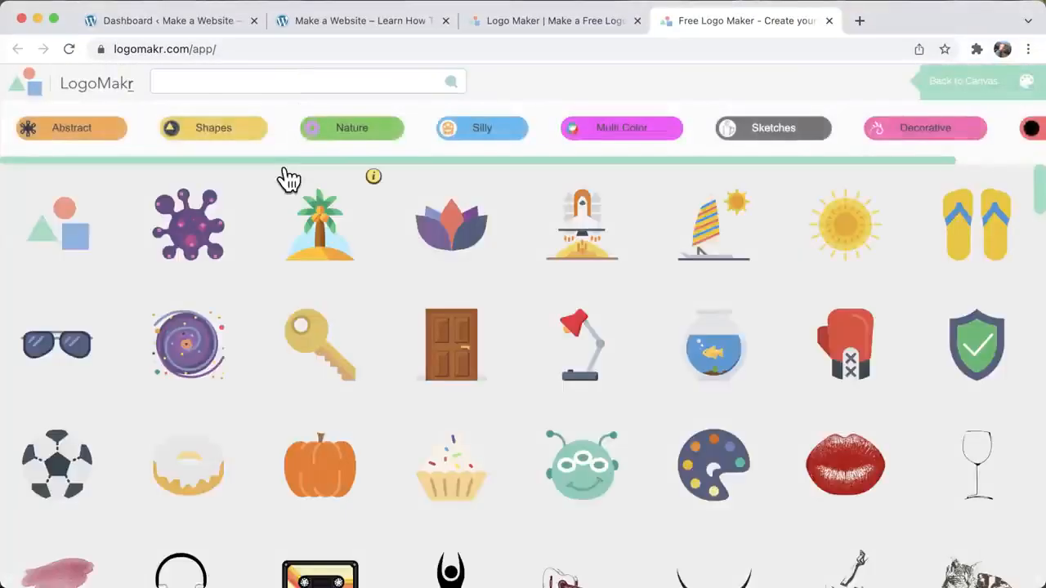
{"action": "type", "text": "mountain"}
{"action": "left_click", "coordinate": [844, 470]}
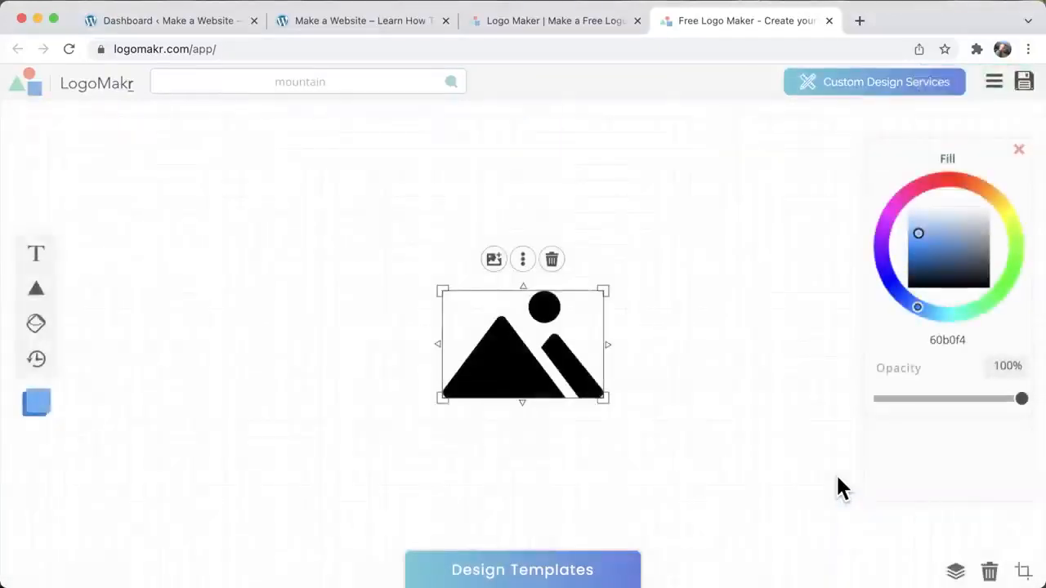
{"action": "left_click_drag", "start_coordinate": [528, 354], "coordinate": [285, 304]}
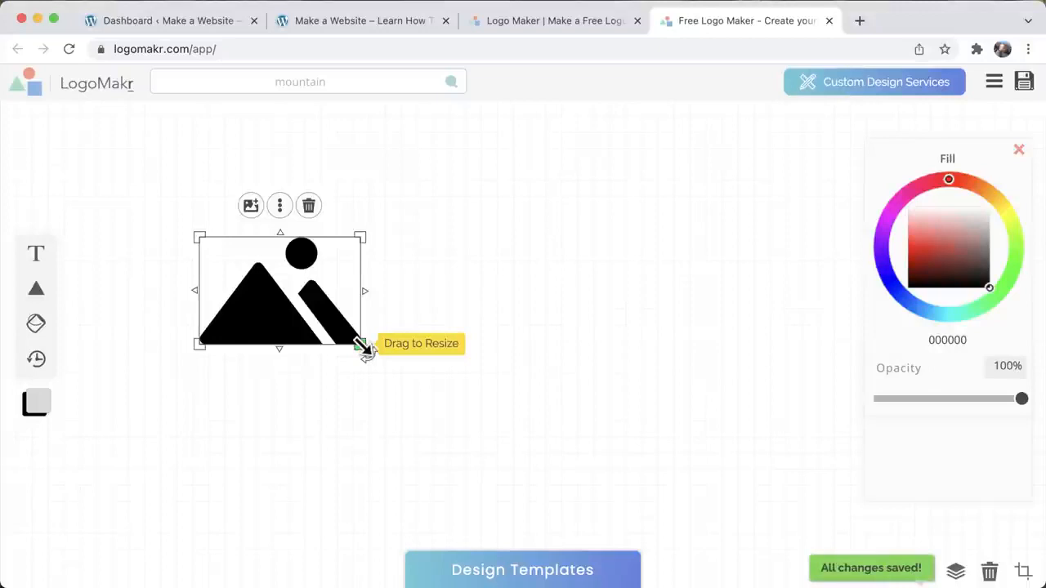
{"action": "left_click_drag", "start_coordinate": [365, 347], "coordinate": [291, 301]}
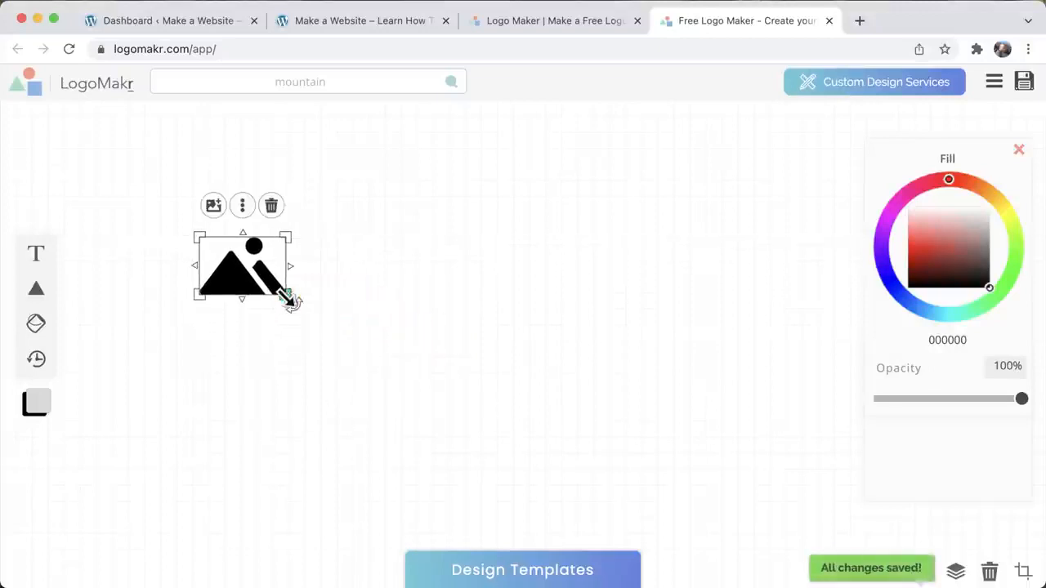
{"action": "left_click", "coordinate": [37, 257]}
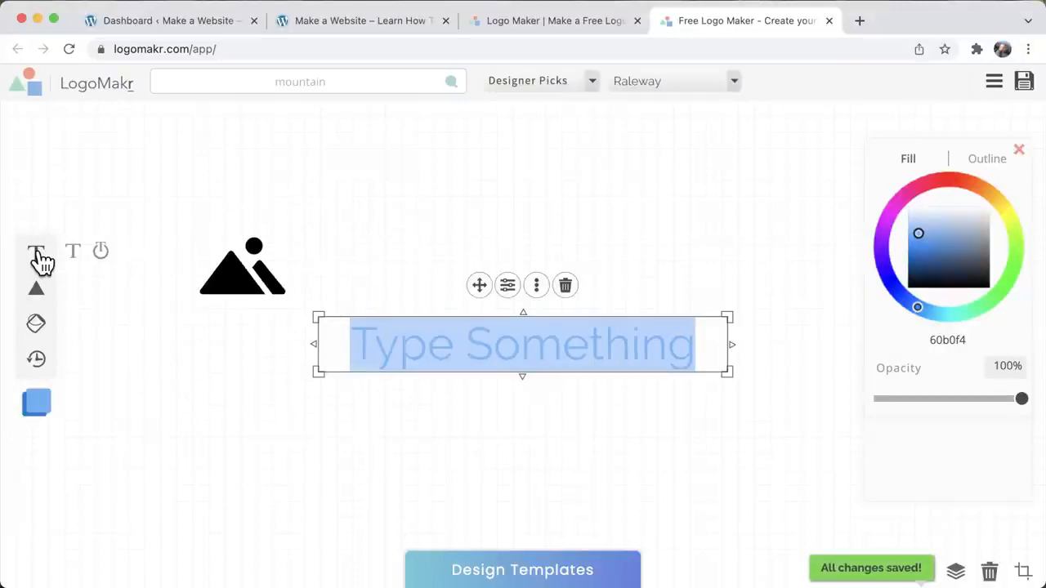
Step: Type 'mountain' as the text, enlarge it and place it beside the icon, then delete it
{"action": "type", "text": "mountain"}
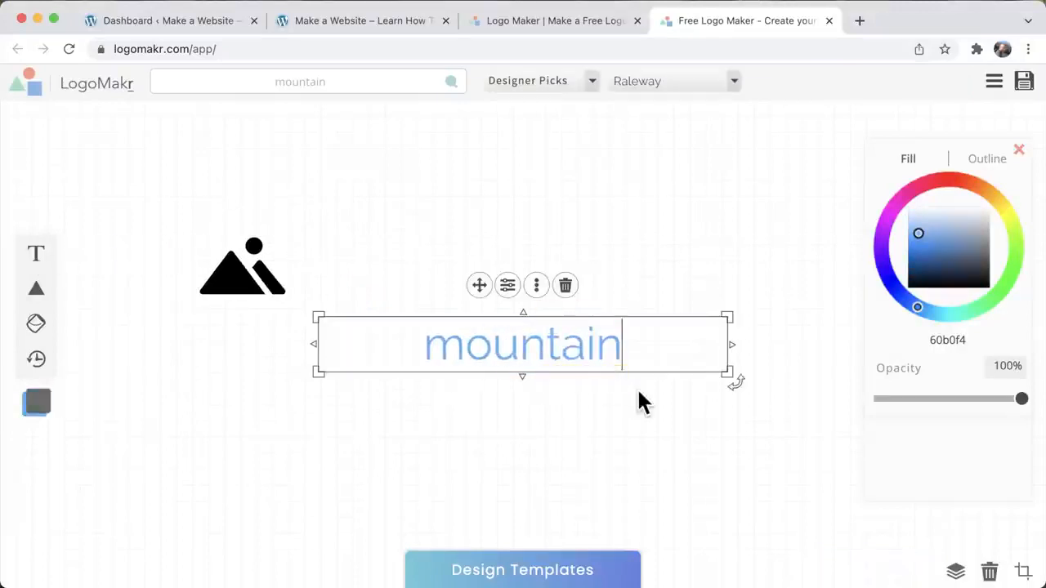
{"action": "left_click_drag", "start_coordinate": [728, 372], "coordinate": [783, 411]}
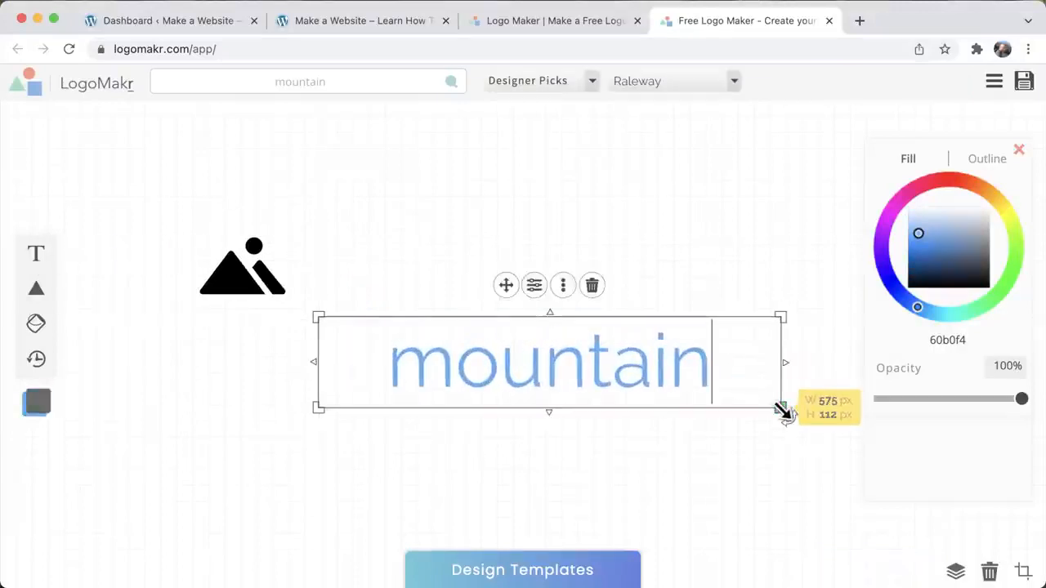
{"action": "left_click", "coordinate": [598, 444]}
{"action": "left_click", "coordinate": [579, 367]}
{"action": "left_click_drag", "start_coordinate": [579, 367], "coordinate": [498, 271]}
{"action": "left_click", "coordinate": [507, 434]}
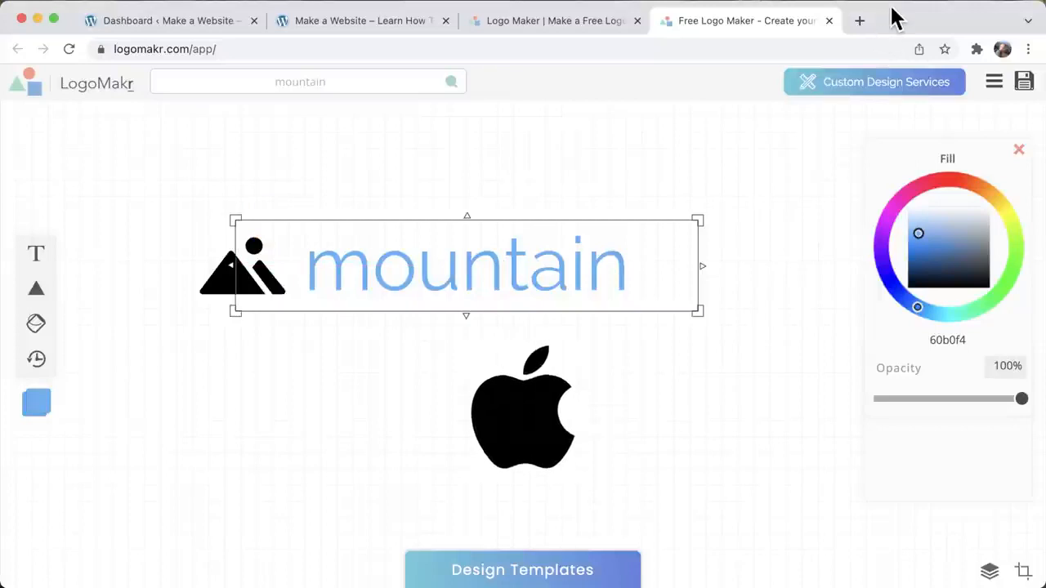
{"action": "left_click", "coordinate": [476, 278]}
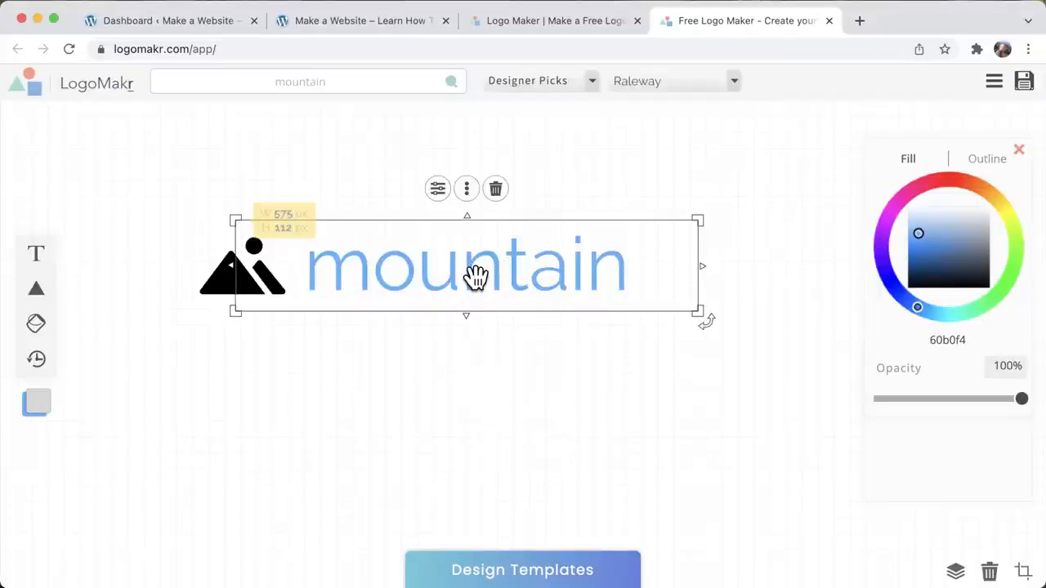
{"action": "key", "text": "Delete"}
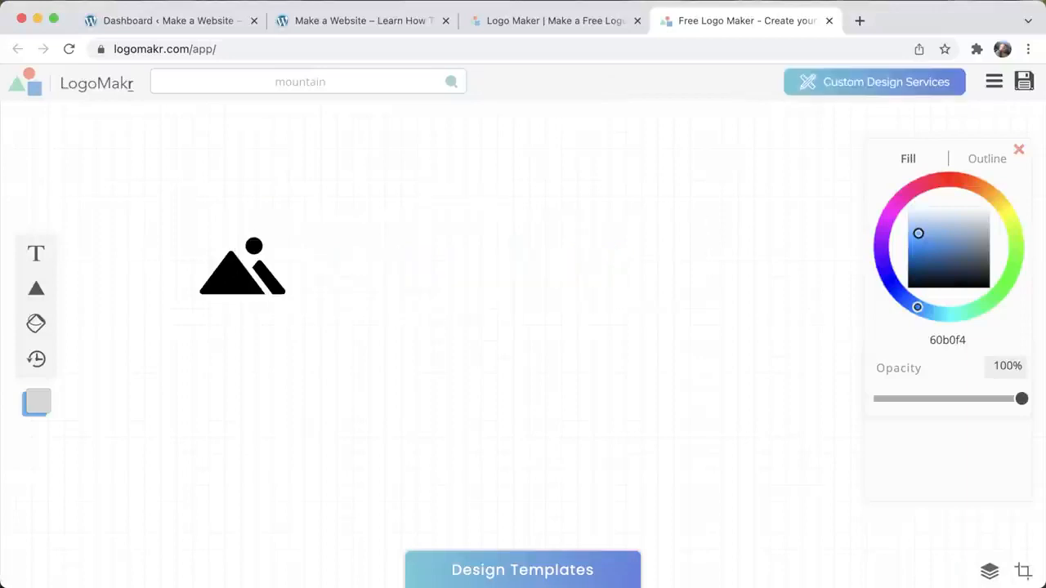
Step: Enlarge the mountain icon and center it on the canvas
{"action": "left_click", "coordinate": [249, 282]}
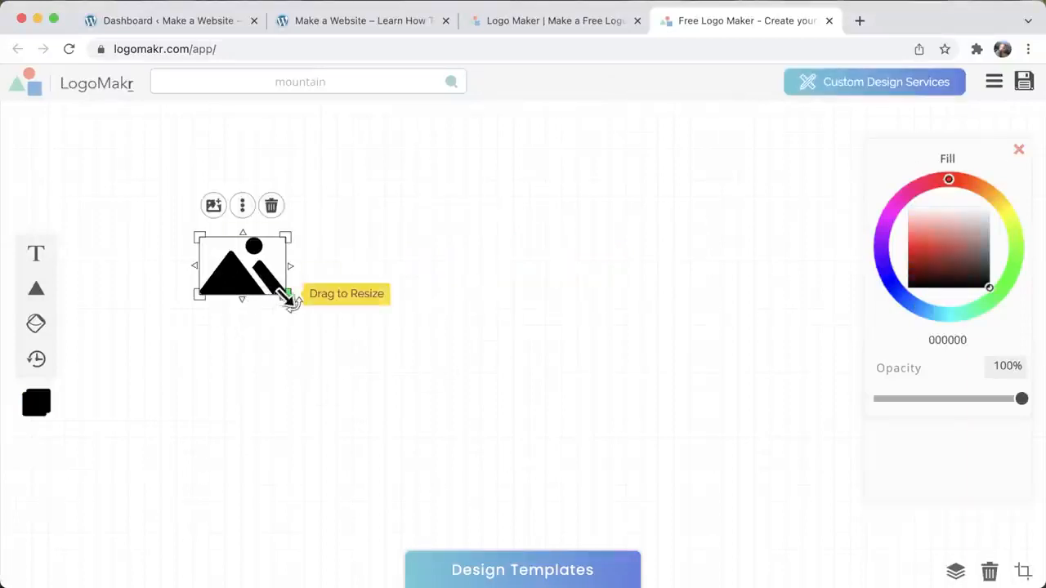
{"action": "left_click_drag", "start_coordinate": [286, 294], "coordinate": [533, 455]}
{"action": "left_click_drag", "start_coordinate": [417, 385], "coordinate": [518, 372]}
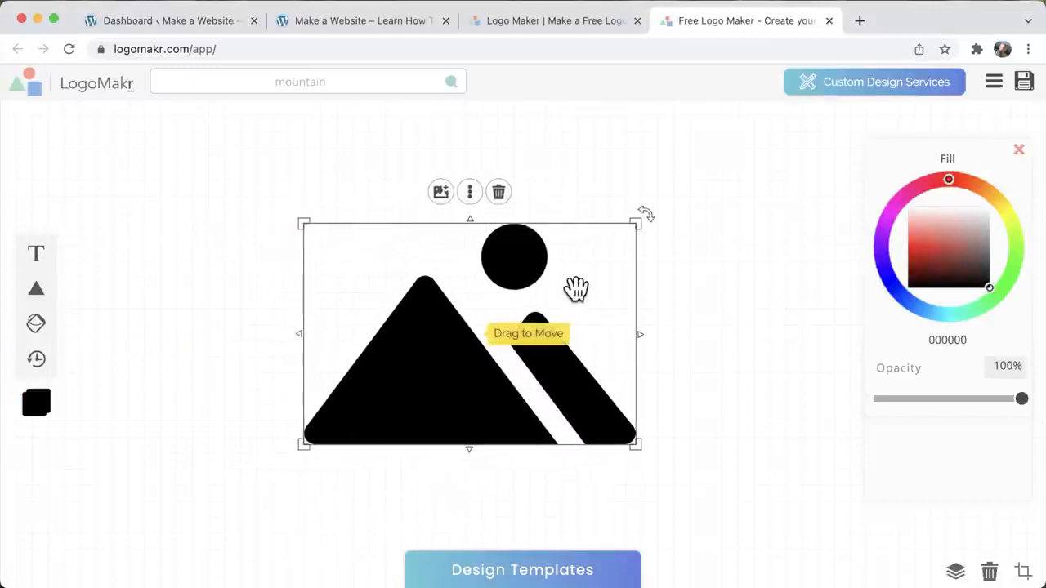
Step: Add a large outlined ring from a 'circle' search around the mountain, sizing the icon to fit inside
{"action": "left_click", "coordinate": [355, 86]}
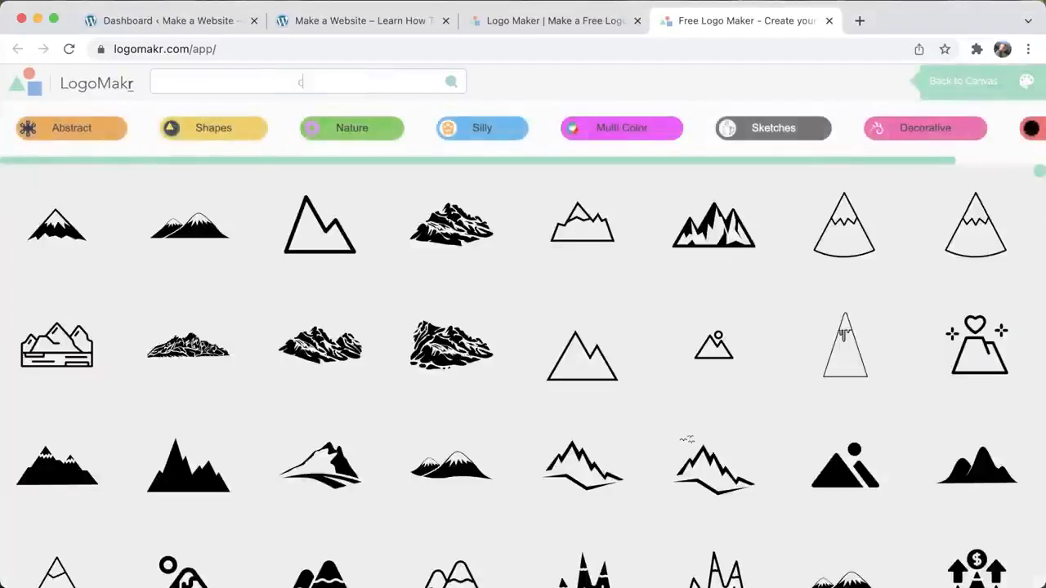
{"action": "key", "text": "Return"}
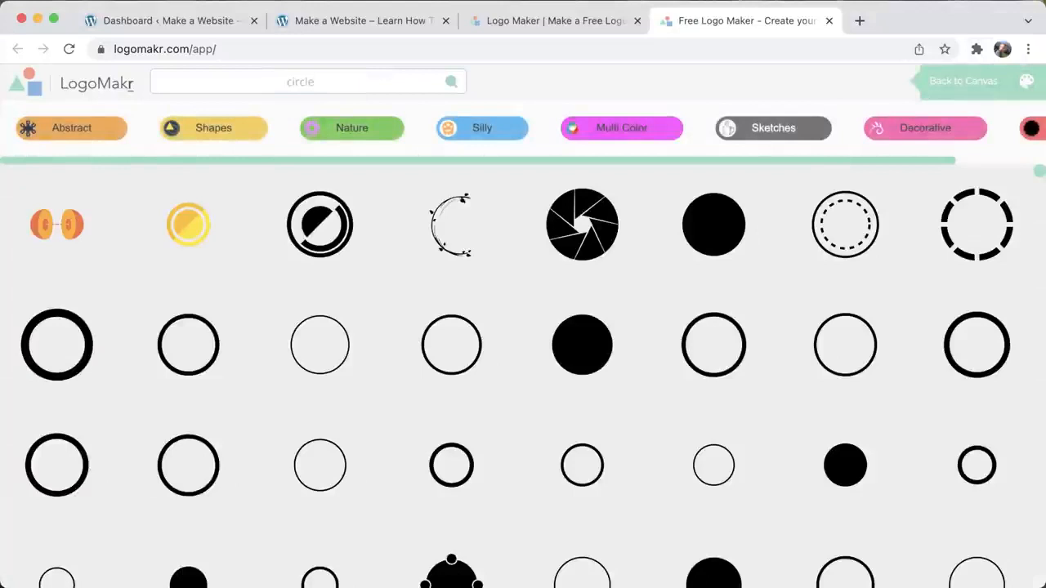
{"action": "left_click", "coordinate": [194, 337]}
{"action": "left_click_drag", "start_coordinate": [605, 425], "coordinate": [793, 537]}
{"action": "left_click_drag", "start_coordinate": [742, 504], "coordinate": [567, 421]}
{"action": "left_click", "coordinate": [609, 429]}
{"action": "left_click_drag", "start_coordinate": [638, 447], "coordinate": [479, 389]}
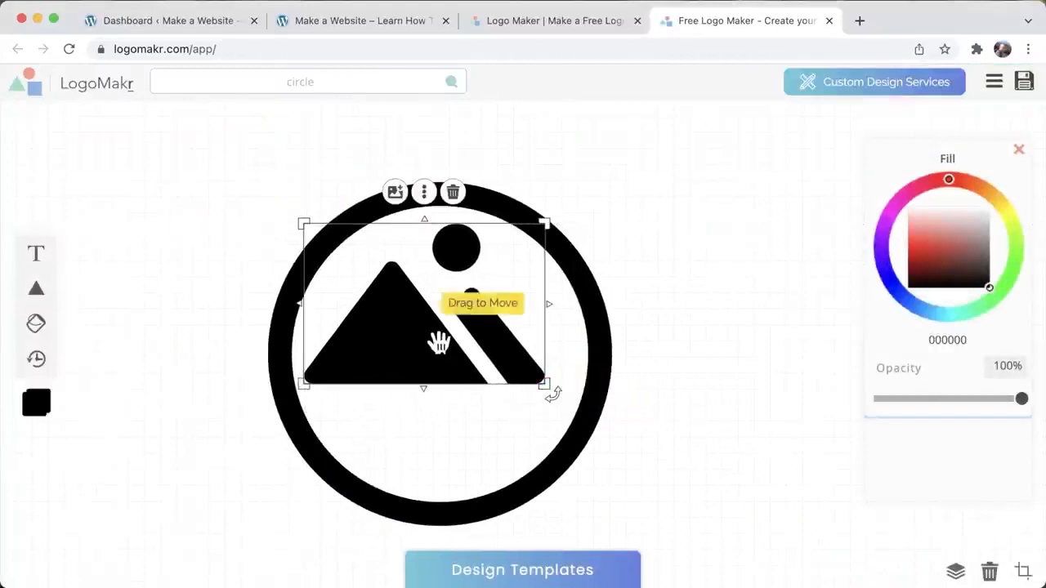
{"action": "left_click_drag", "start_coordinate": [439, 344], "coordinate": [448, 376]}
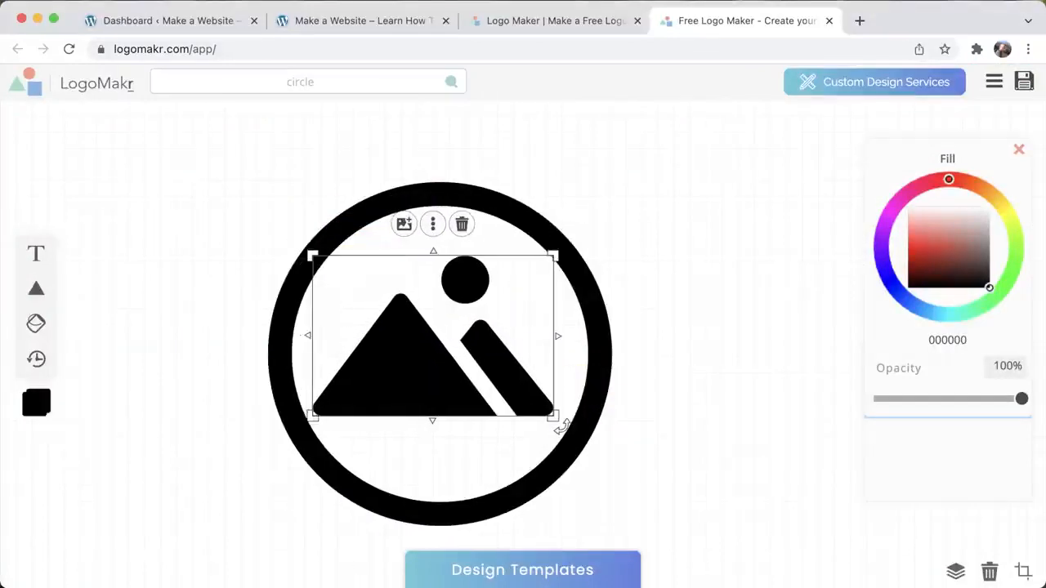
{"action": "left_click_drag", "start_coordinate": [562, 428], "coordinate": [564, 428]}
{"action": "left_click", "coordinate": [663, 206]}
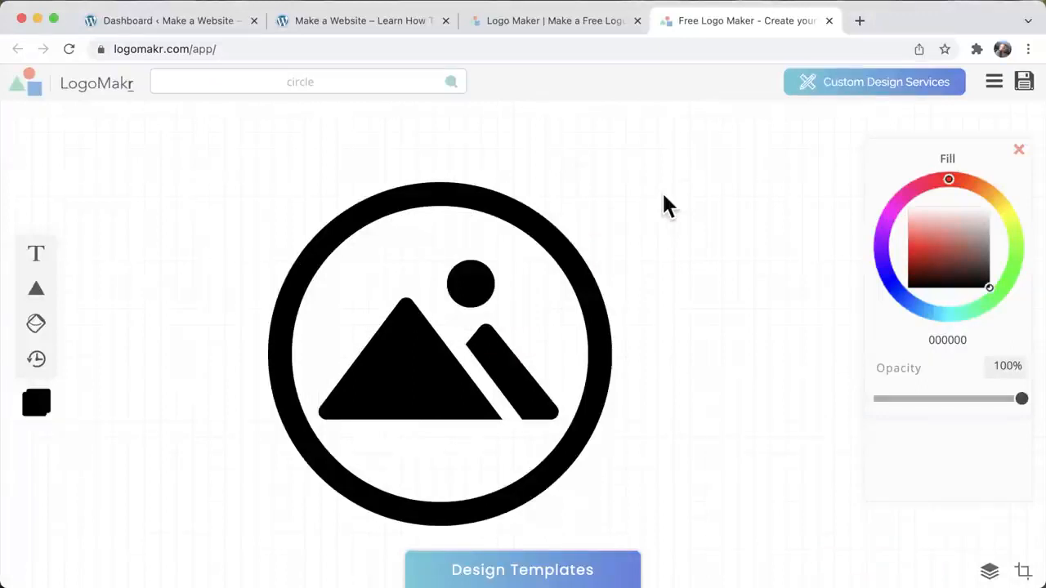
Step: Select both circle and mountain and change their fill to white (ffffff)
{"action": "left_click_drag", "start_coordinate": [724, 198], "coordinate": [272, 440]}
{"action": "left_click_drag", "start_coordinate": [960, 228], "coordinate": [939, 226]}
{"action": "left_click_drag", "start_coordinate": [954, 180], "coordinate": [894, 240]}
{"action": "left_click_drag", "start_coordinate": [960, 250], "coordinate": [998, 191]}
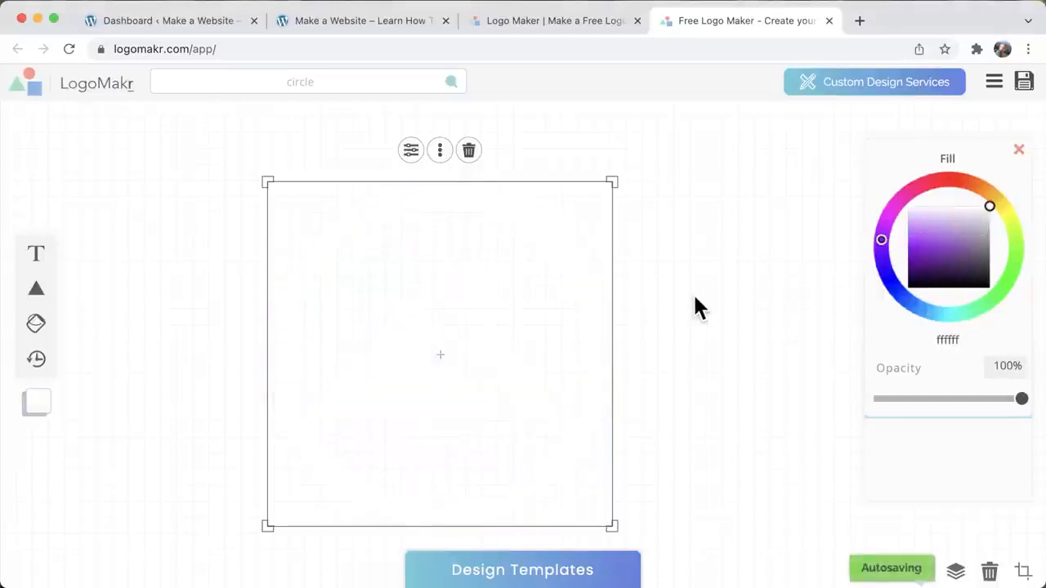
Step: Save the logo and download the free low-resolution PNG
{"action": "left_click", "coordinate": [1025, 84]}
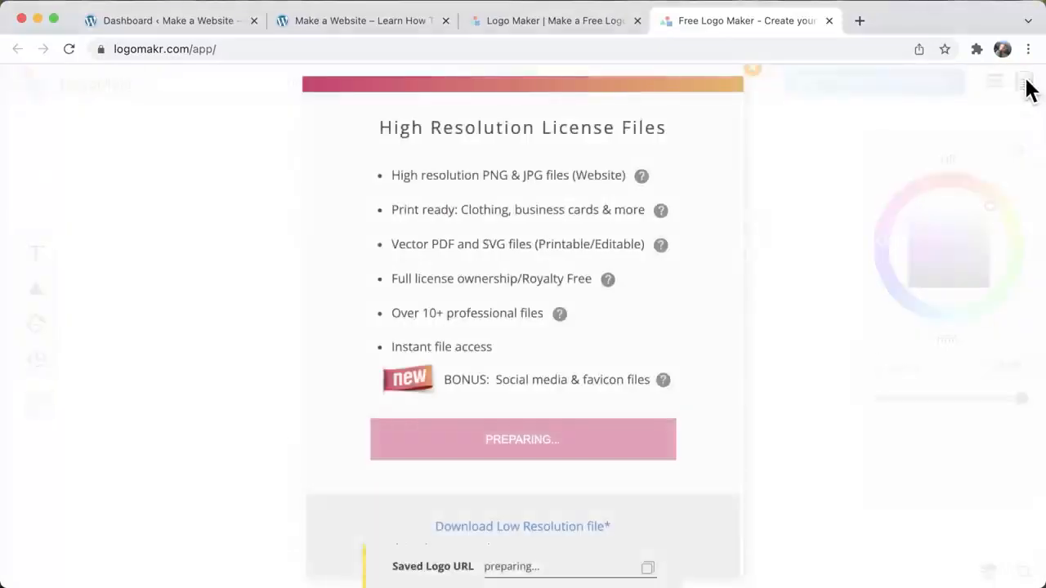
{"action": "left_click", "coordinate": [488, 527]}
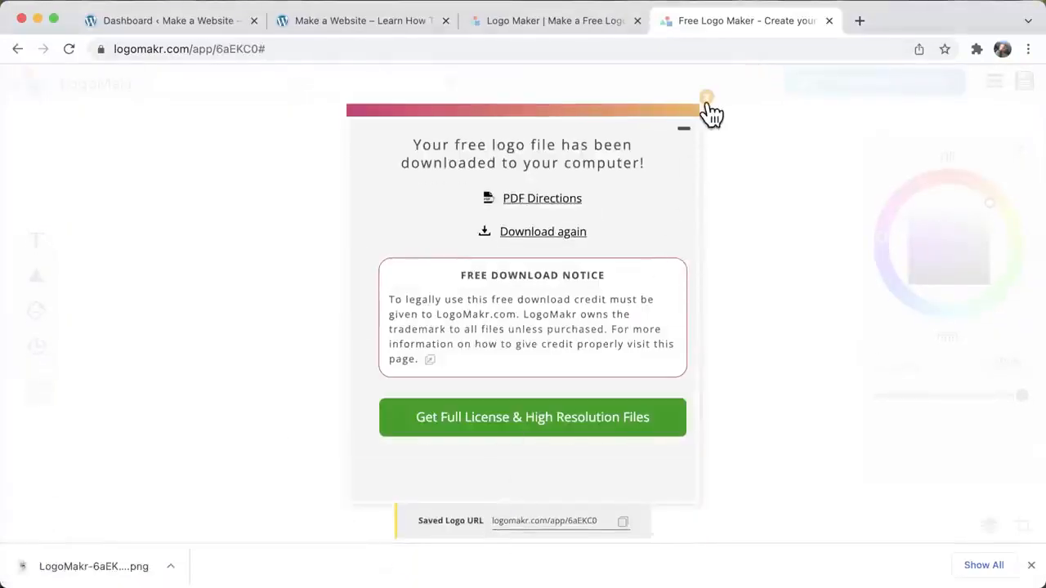
{"action": "left_click", "coordinate": [705, 101]}
{"action": "left_click_drag", "start_coordinate": [740, 163], "coordinate": [281, 455]}
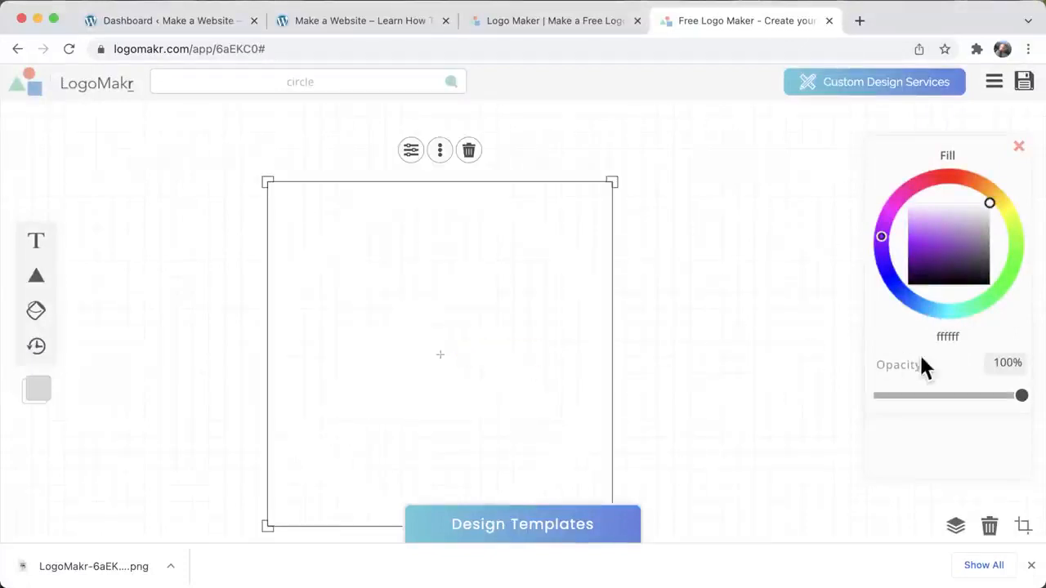
Step: Recolour the mountain logo olive with fill hex 536941
{"action": "left_click", "coordinate": [952, 335]}
{"action": "type", "text": "536941"}
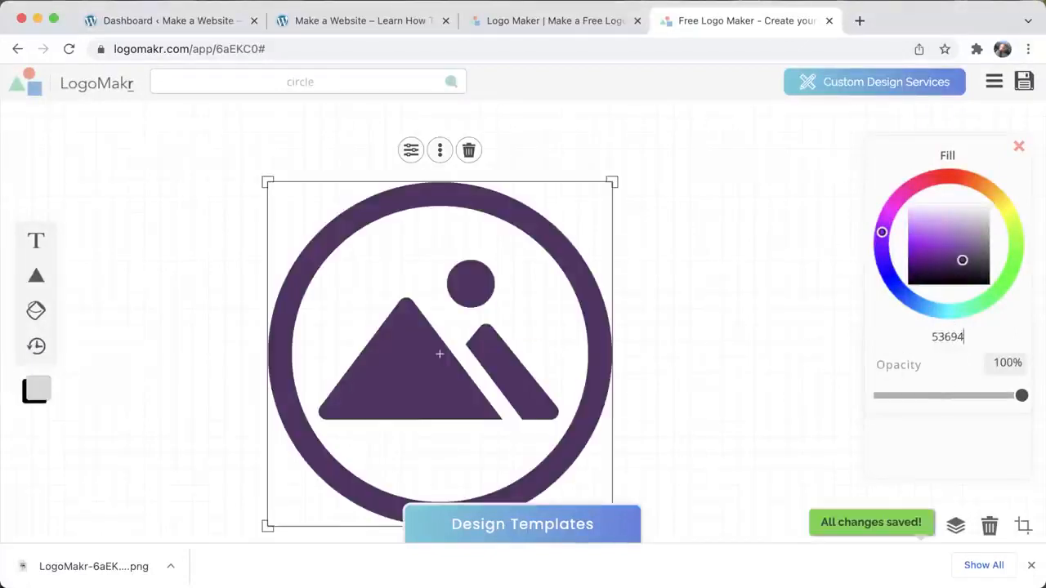
{"action": "left_click", "coordinate": [813, 355]}
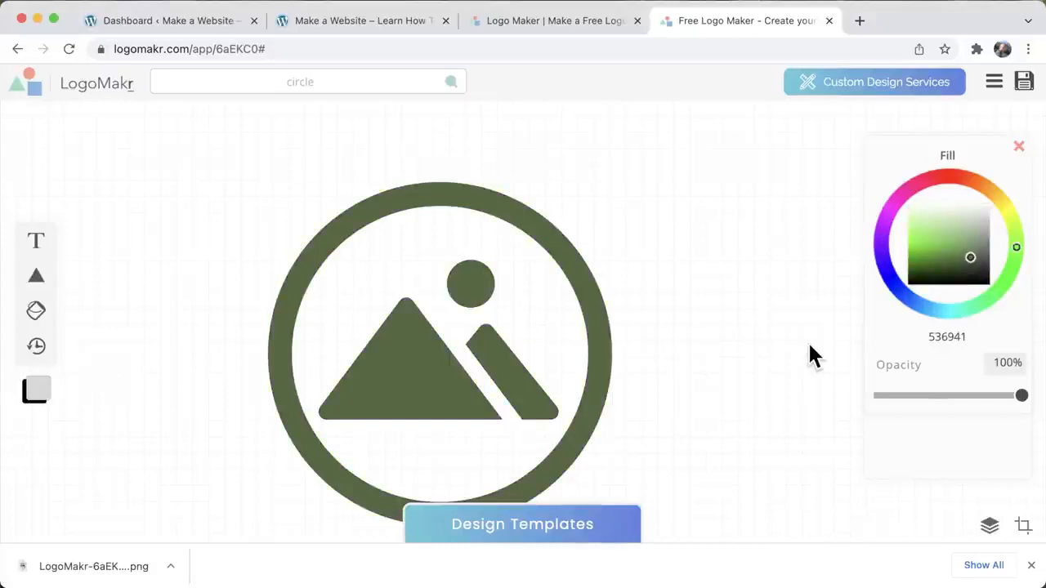
Step: Save the logo and download the free low-resolution PNG
{"action": "left_click", "coordinate": [1024, 82]}
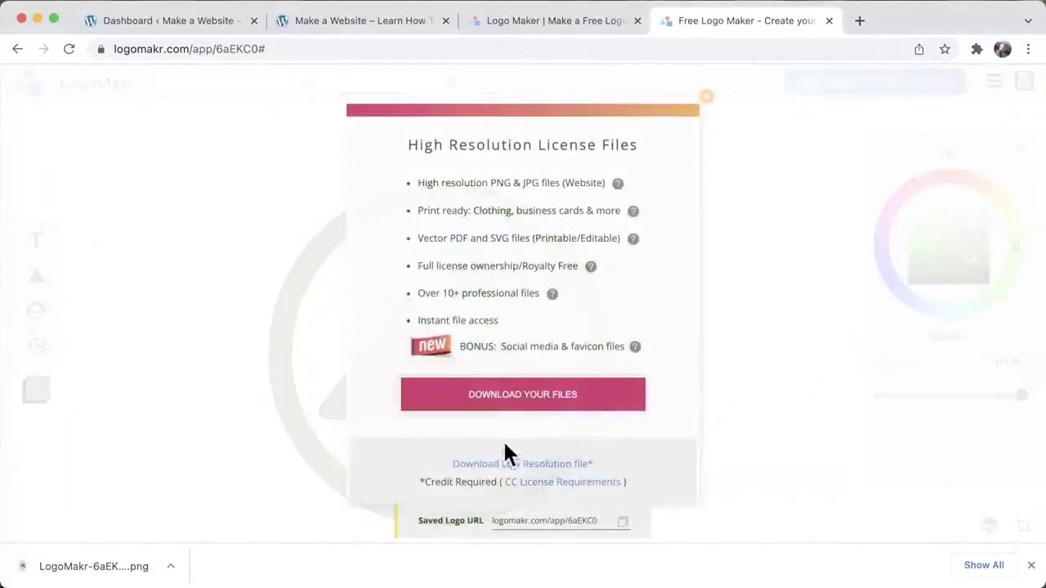
{"action": "left_click", "coordinate": [497, 463]}
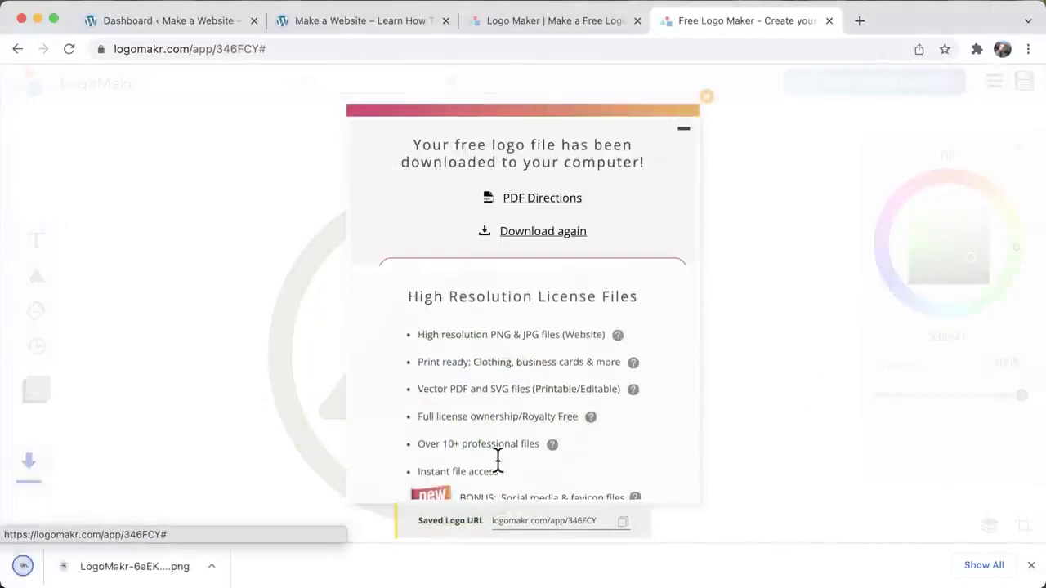
{"action": "left_click", "coordinate": [709, 106]}
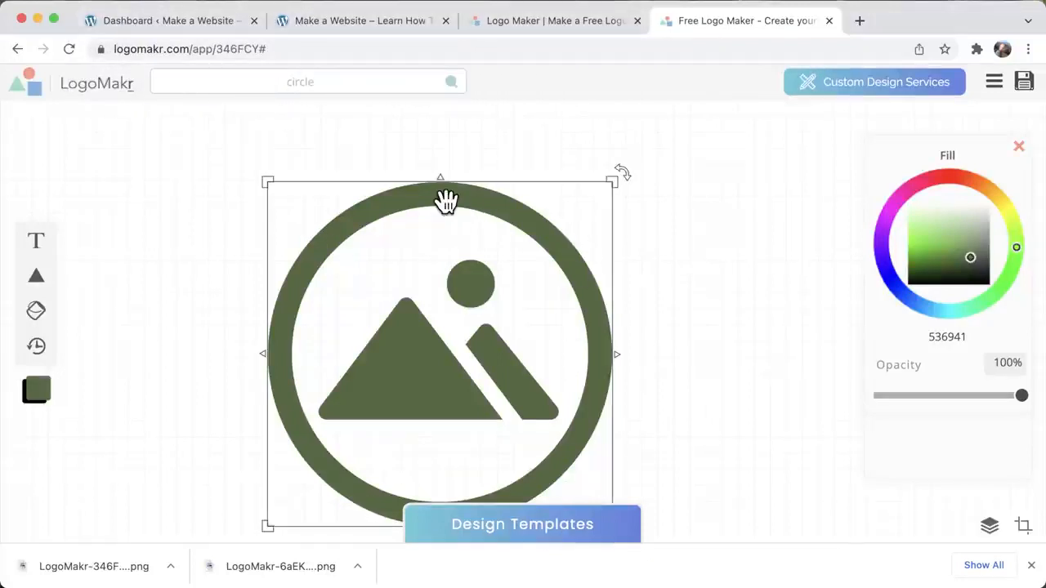
Step: Delete the circle ring, crop the canvas to about 299×300 px around the mountain, and download the PNG
{"action": "key", "text": "BackSpace"}
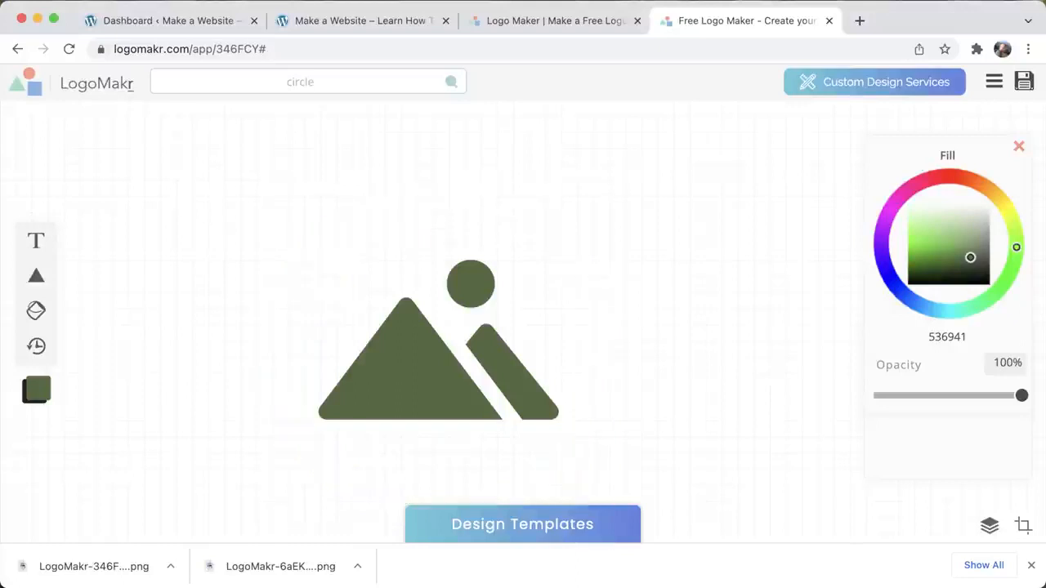
{"action": "left_click", "coordinate": [1026, 531]}
{"action": "left_click_drag", "start_coordinate": [559, 420], "coordinate": [558, 501]}
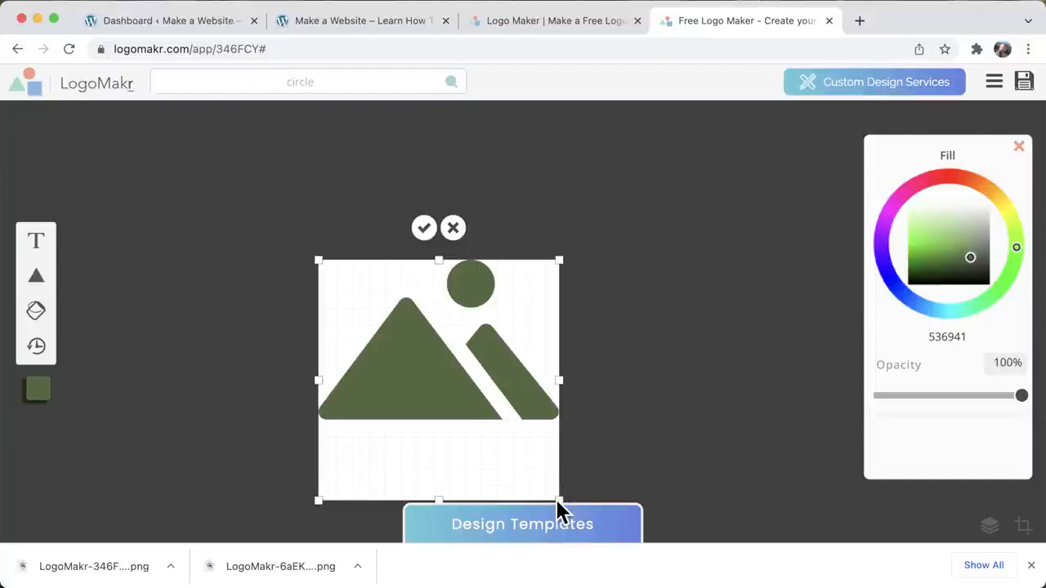
{"action": "left_click", "coordinate": [423, 228]}
{"action": "left_click_drag", "start_coordinate": [527, 315], "coordinate": [526, 338]}
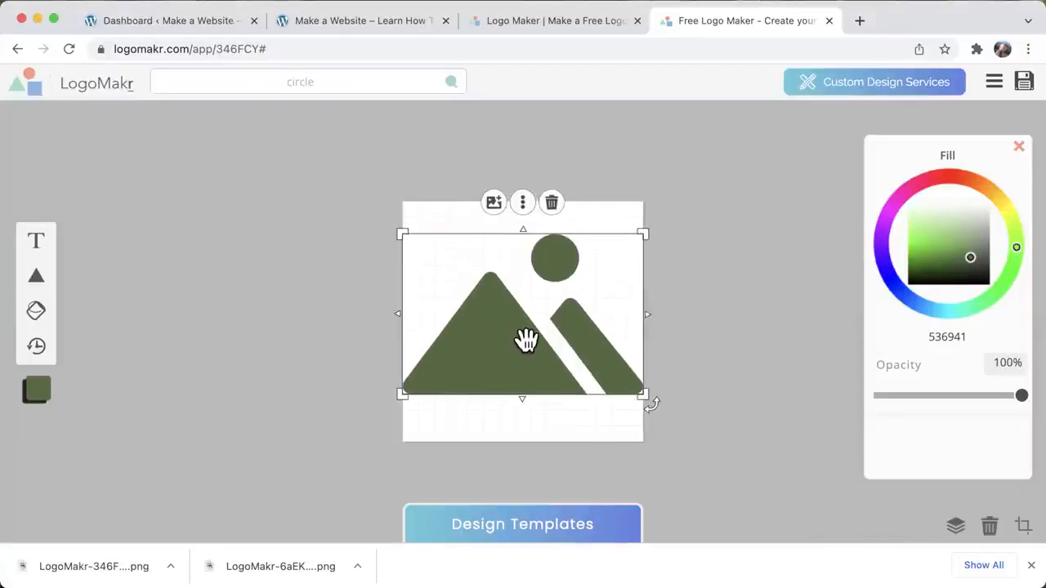
{"action": "left_click", "coordinate": [1024, 83]}
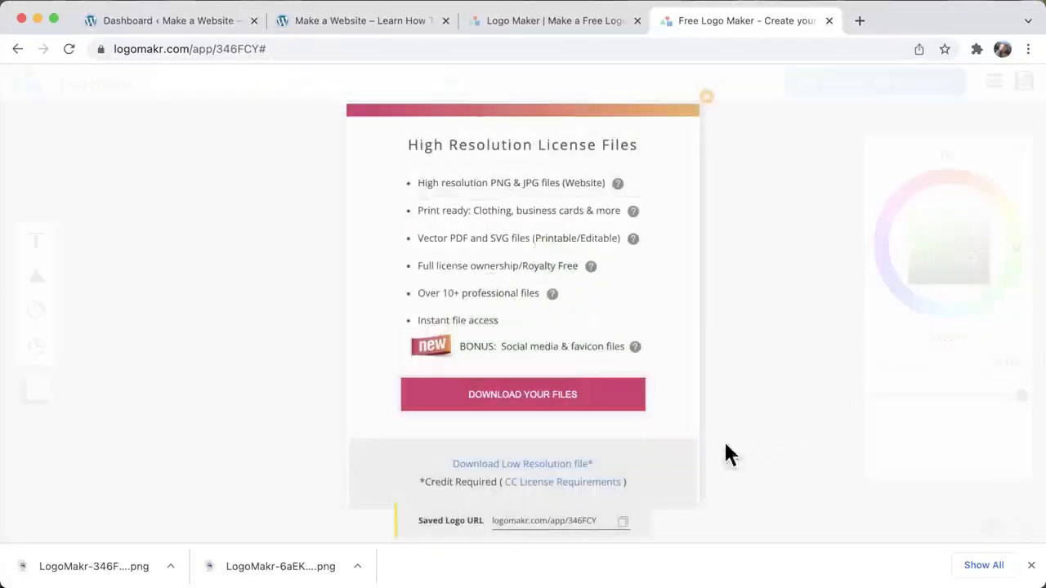
{"action": "left_click", "coordinate": [527, 464]}
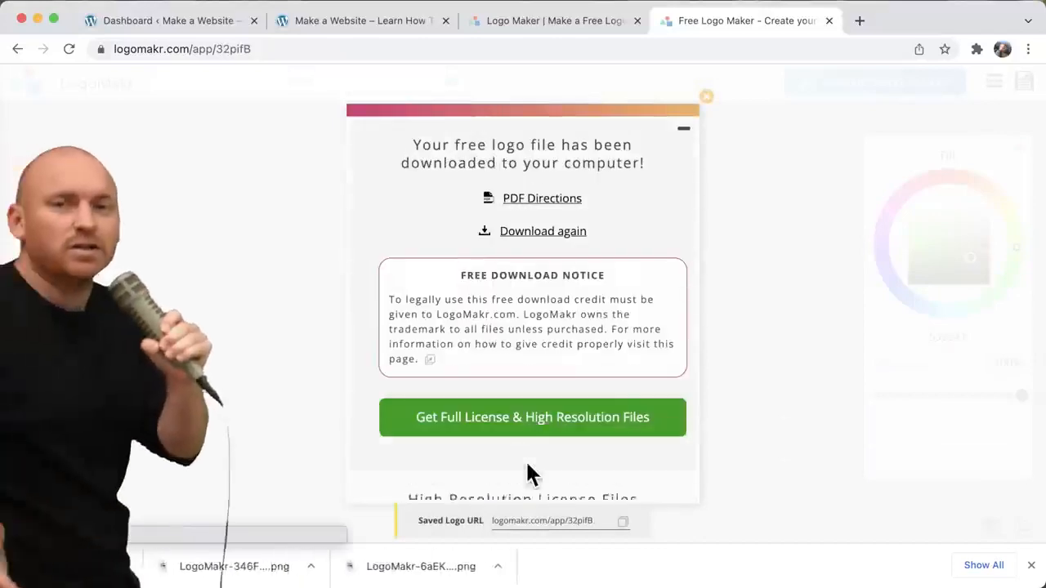
Step: Close both LogoMakr browser tabs and switch back to the WordPress Dashboard tab
{"action": "left_click", "coordinate": [829, 21]}
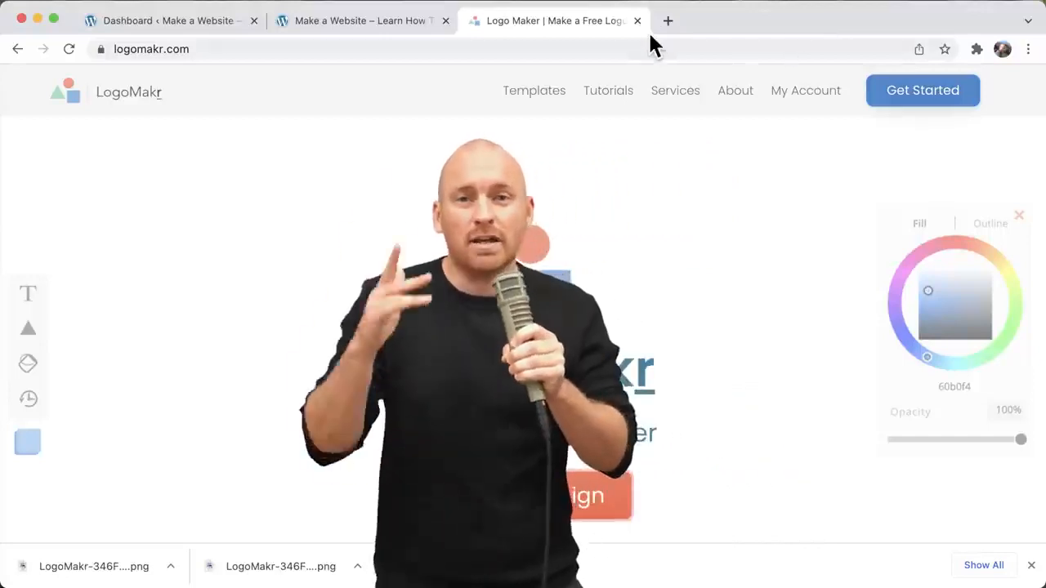
{"action": "left_click", "coordinate": [637, 21]}
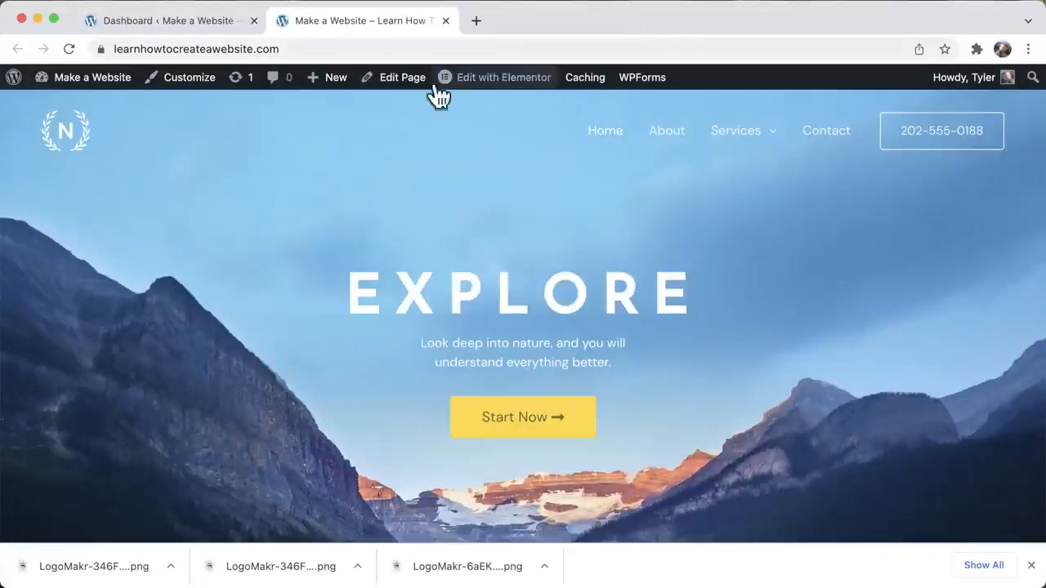
{"action": "left_click", "coordinate": [173, 23]}
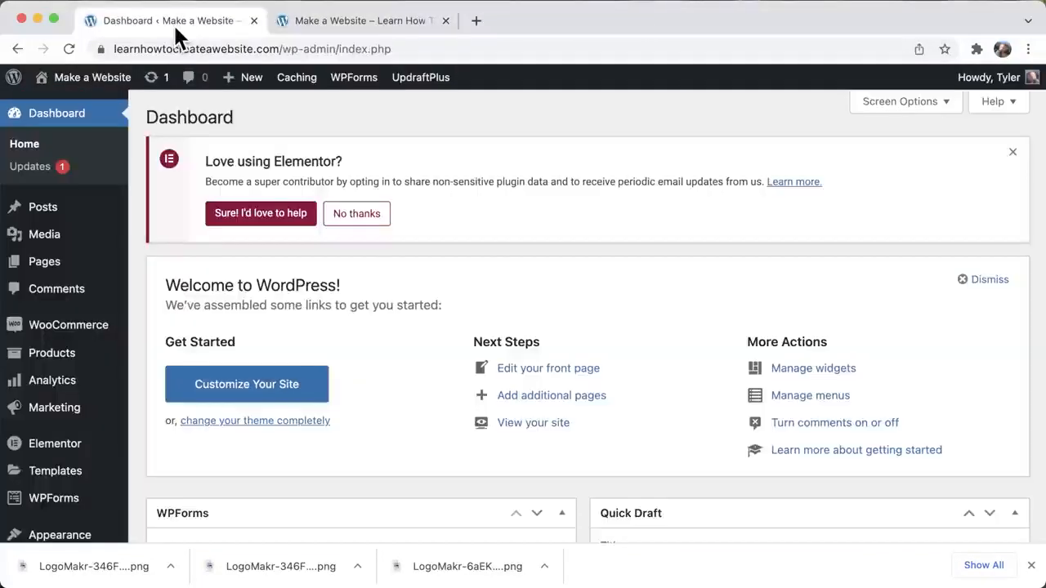
Step: Go to Appearance > Customize > Header Builder and show the Transparent Header's Logo section
{"action": "scroll", "coordinate": [105, 308], "scroll_direction": "down", "scroll_amount": 5}
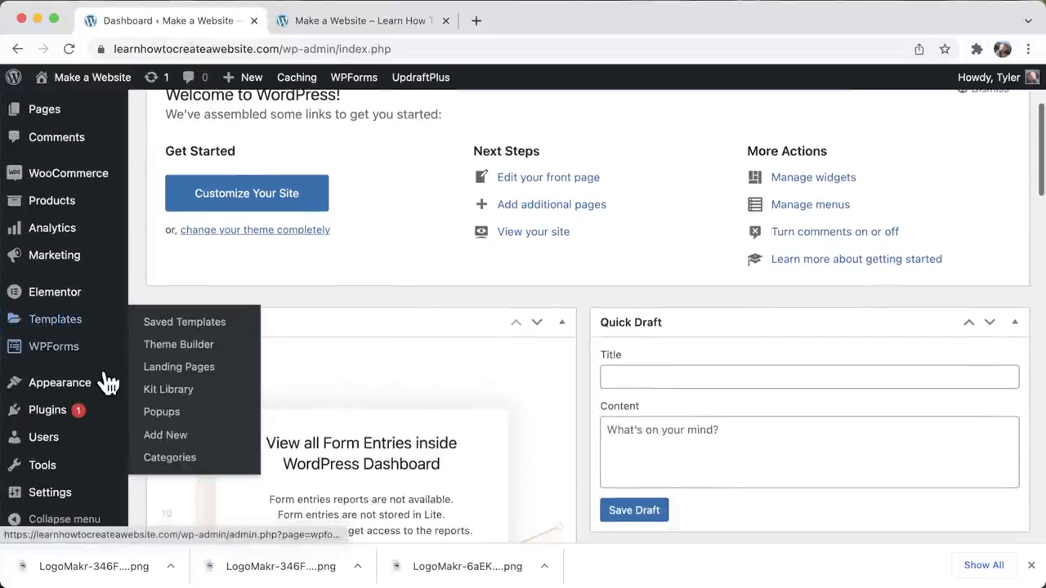
{"action": "mouse_move", "coordinate": [105, 396]}
{"action": "left_click", "coordinate": [169, 383]}
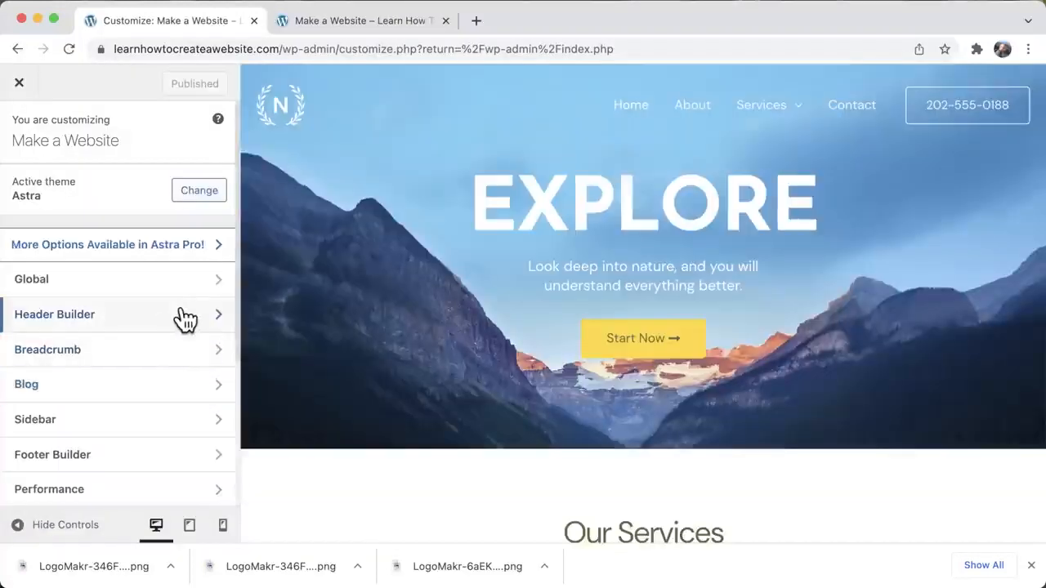
{"action": "left_click", "coordinate": [172, 326]}
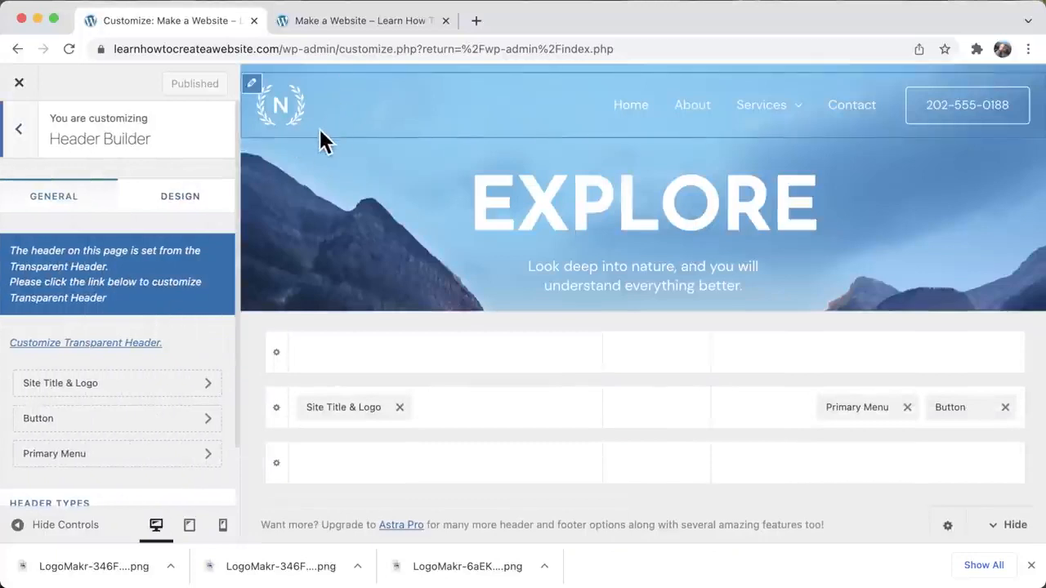
{"action": "left_click", "coordinate": [93, 344]}
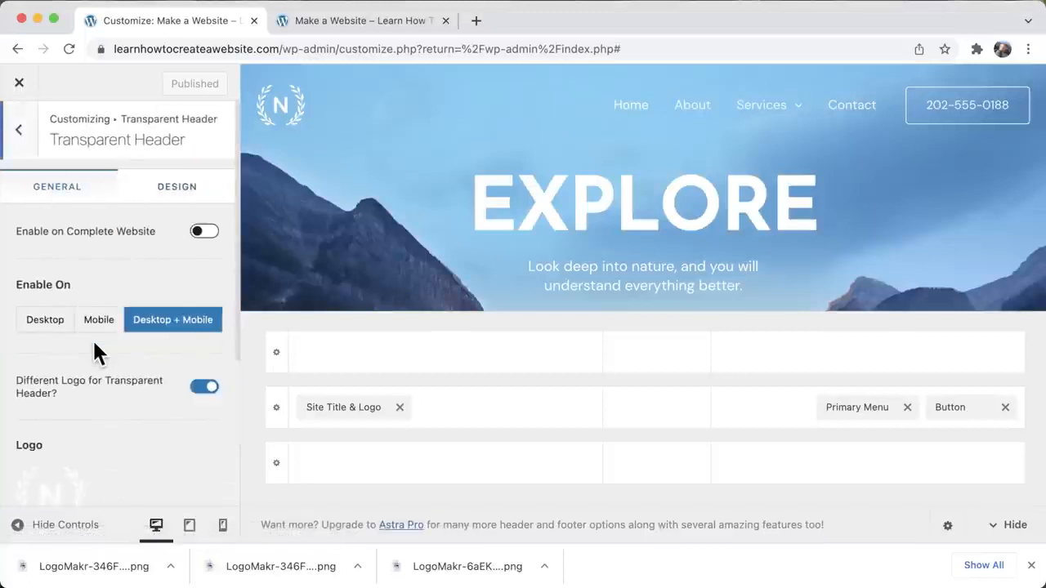
{"action": "scroll", "coordinate": [93, 351], "scroll_direction": "down", "scroll_amount": 5}
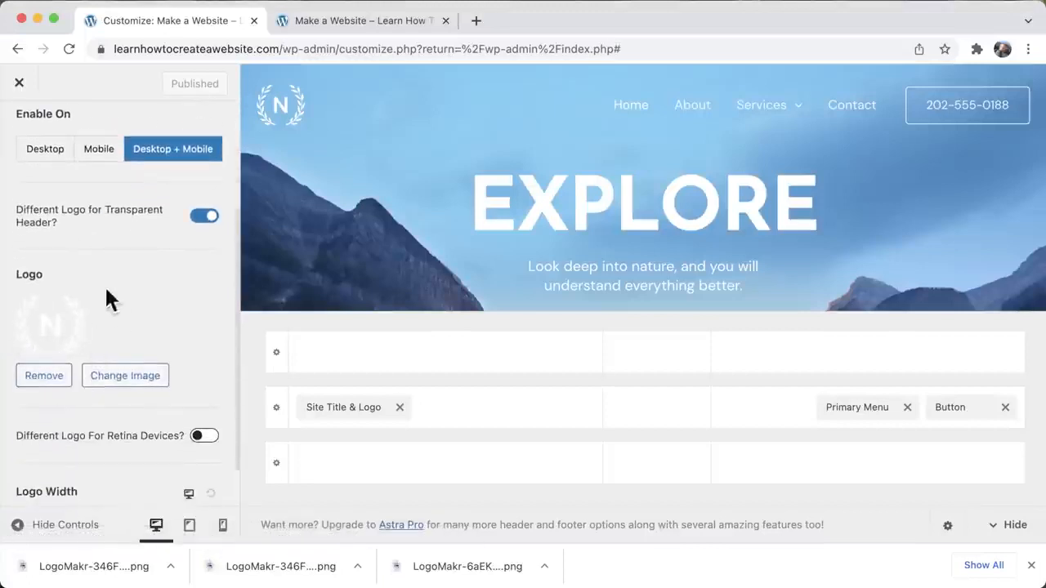
Step: Upload LogoMakr-6aEKC0.png from Downloads and set it as the Transparent Header logo
{"action": "left_click", "coordinate": [115, 381]}
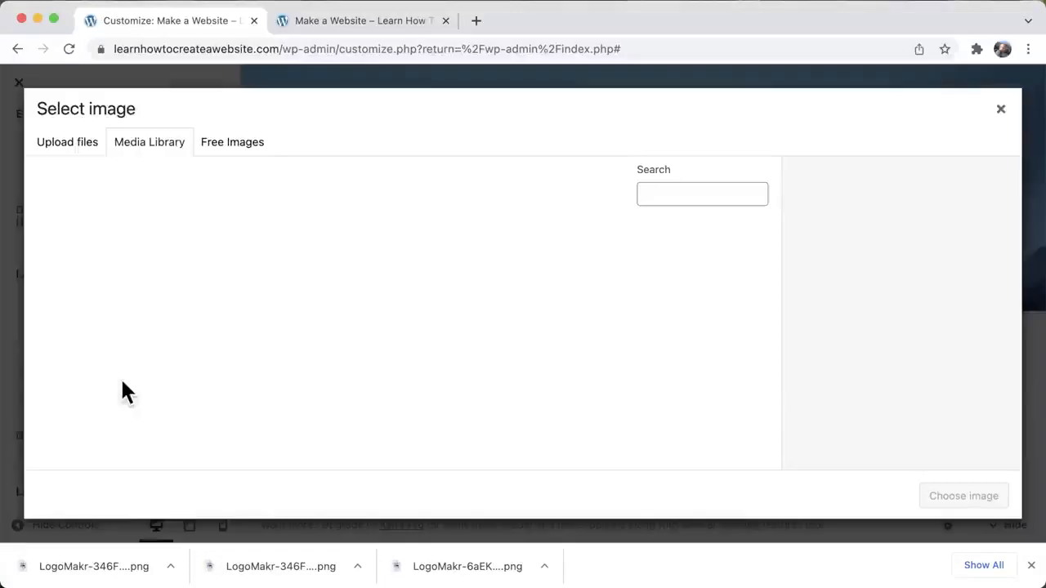
{"action": "left_click", "coordinate": [72, 147]}
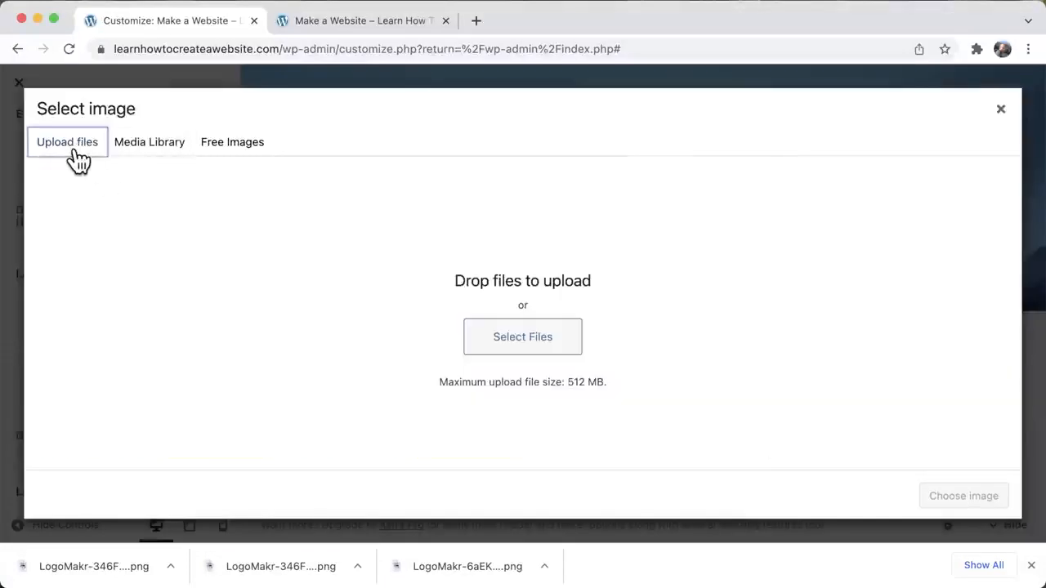
{"action": "left_click", "coordinate": [474, 352]}
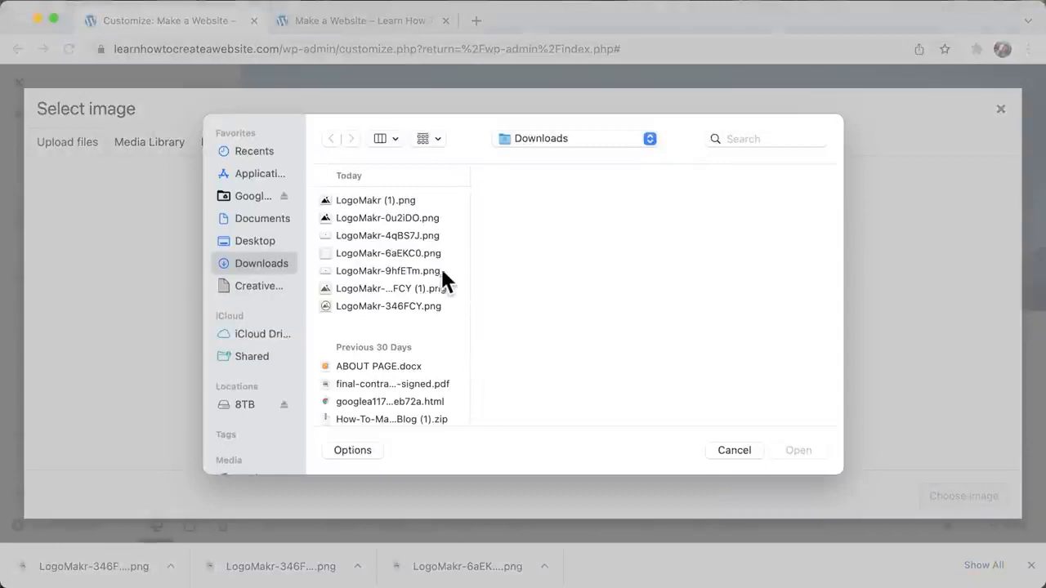
{"action": "left_click", "coordinate": [415, 254]}
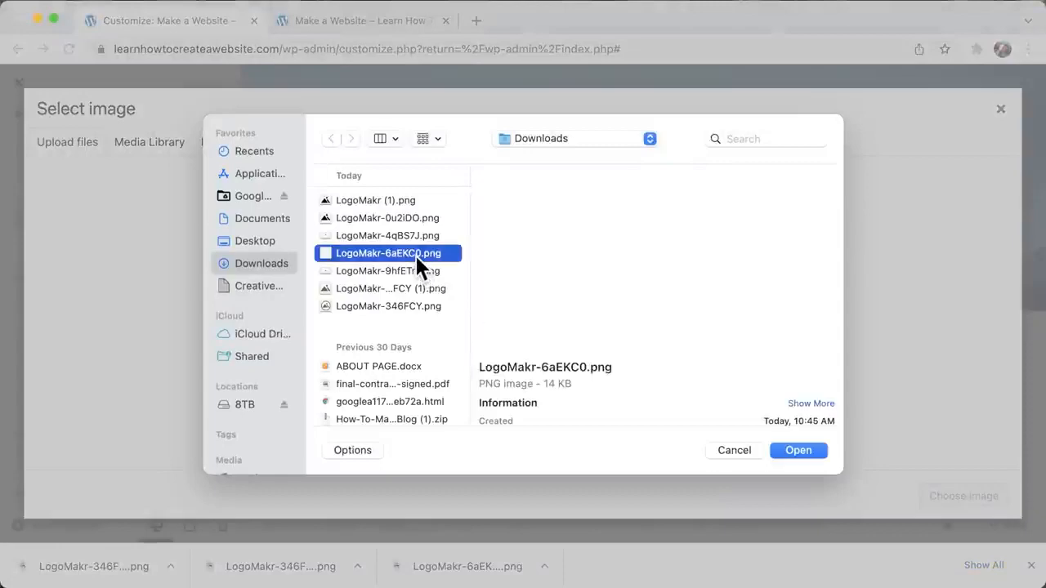
{"action": "left_click", "coordinate": [814, 446]}
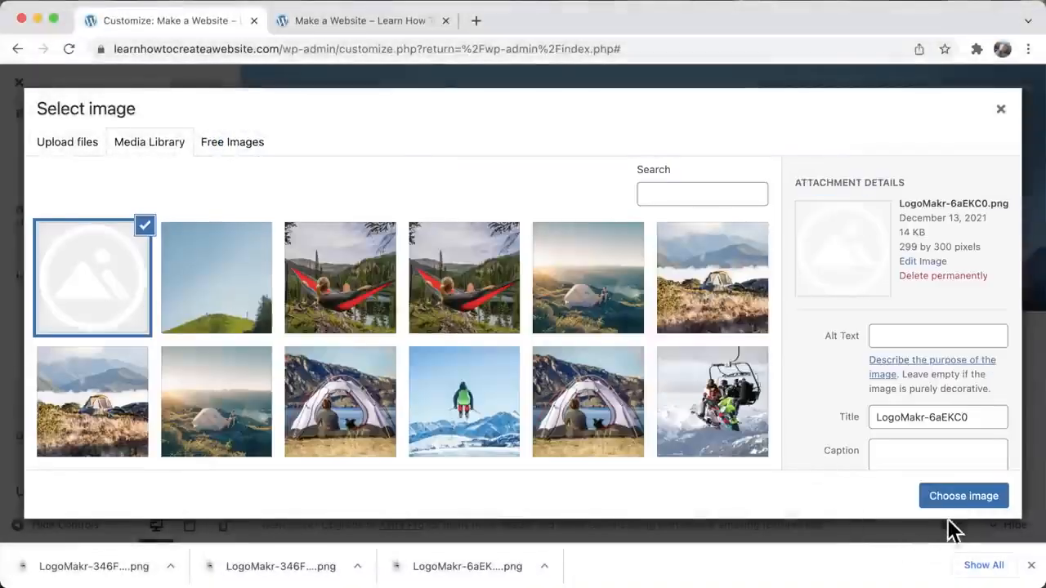
{"action": "left_click", "coordinate": [962, 503]}
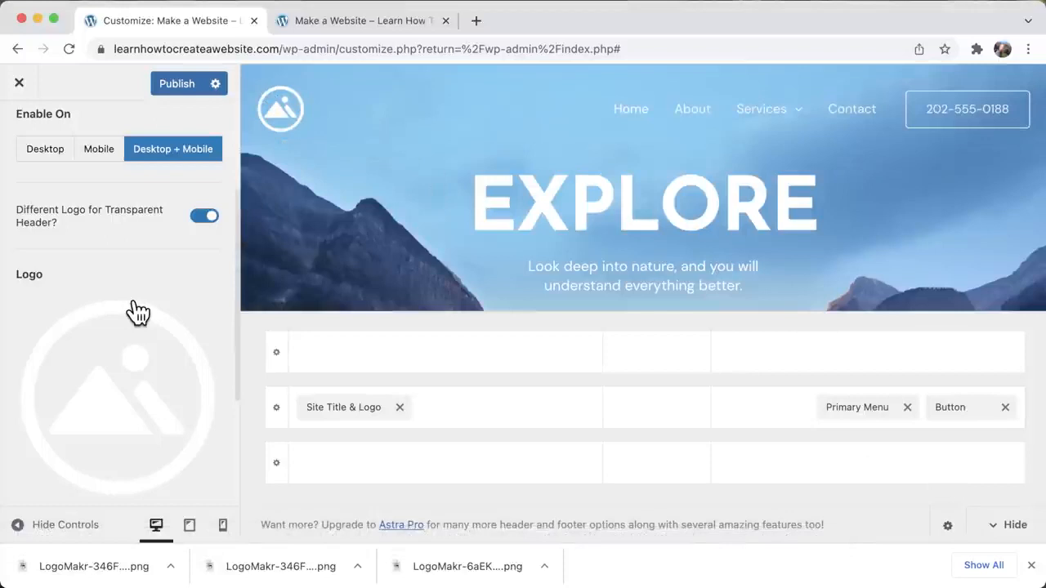
Step: Set the transparent header logo width to 55 px on desktop and 50 px on tablet
{"action": "scroll", "coordinate": [137, 311], "scroll_direction": "down", "scroll_amount": 5}
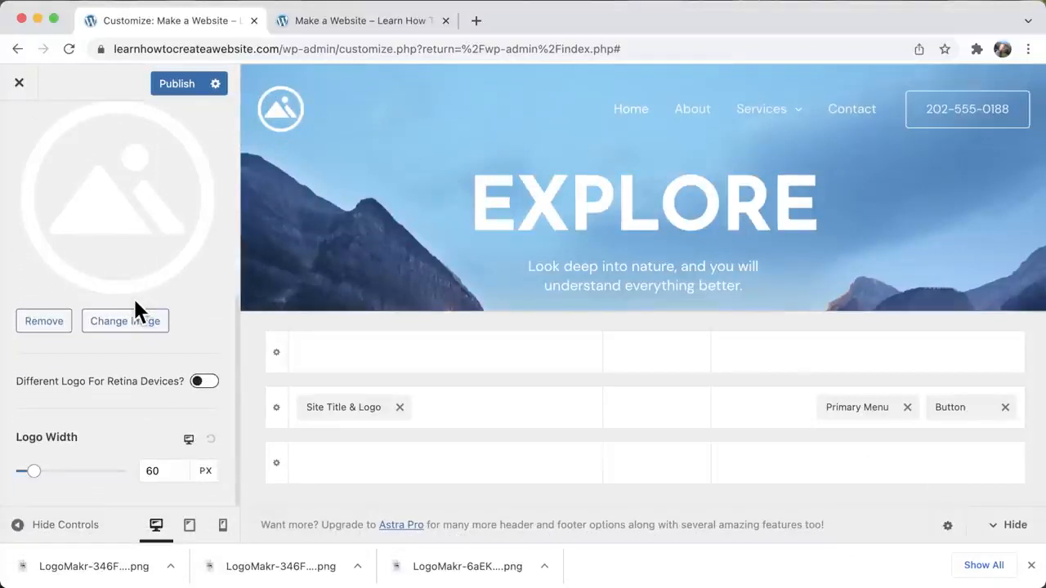
{"action": "mouse_move", "coordinate": [33, 470]}
{"action": "left_mouse_down"}
{"action": "mouse_move", "coordinate": [35, 483]}
{"action": "mouse_move", "coordinate": [112, 483]}
{"action": "mouse_move", "coordinate": [29, 483]}
{"action": "left_mouse_up"}
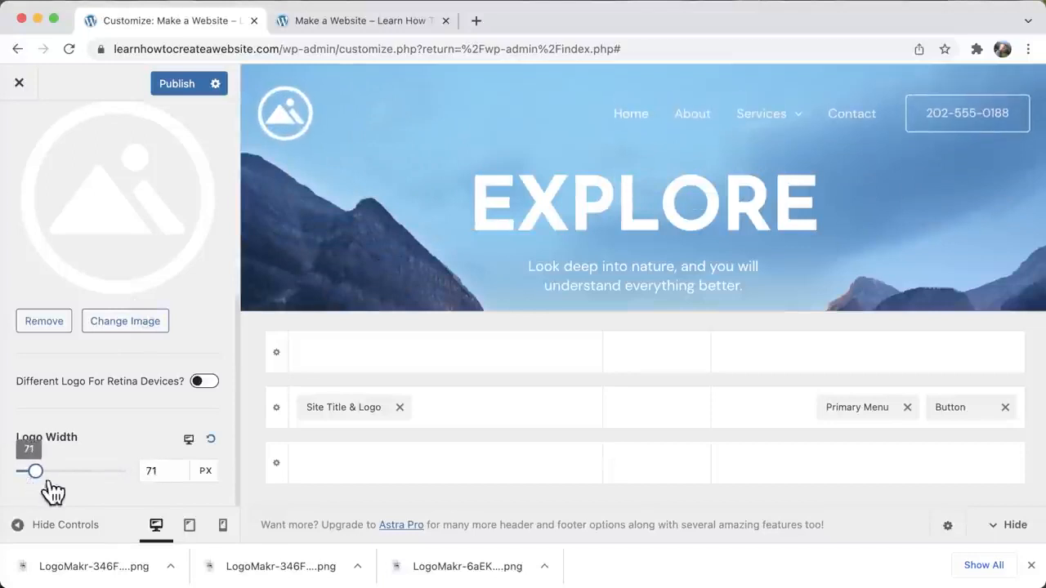
{"action": "double_click", "coordinate": [150, 471]}
{"action": "type", "text": "55"}
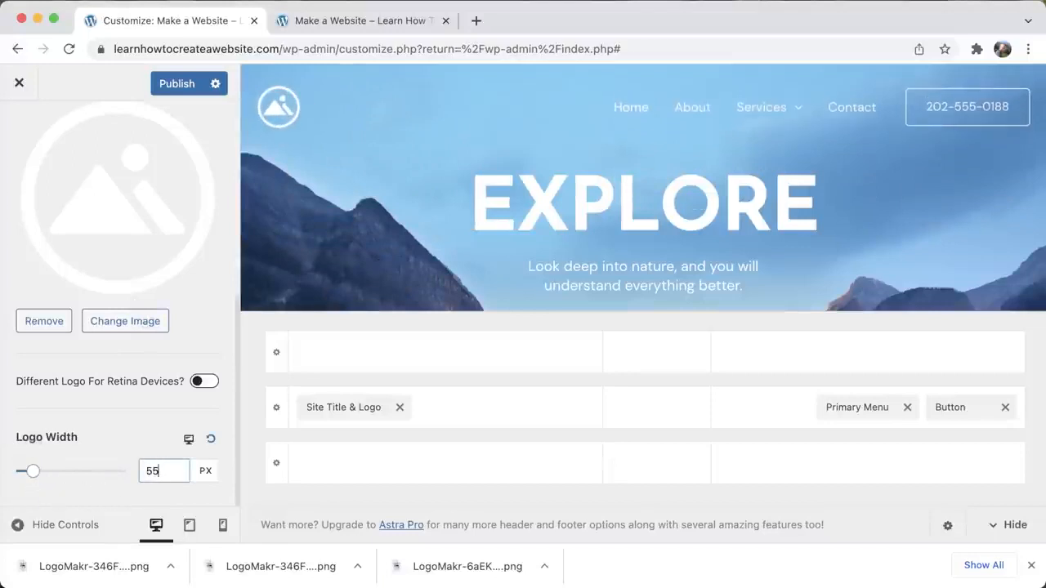
{"action": "left_click", "coordinate": [195, 530]}
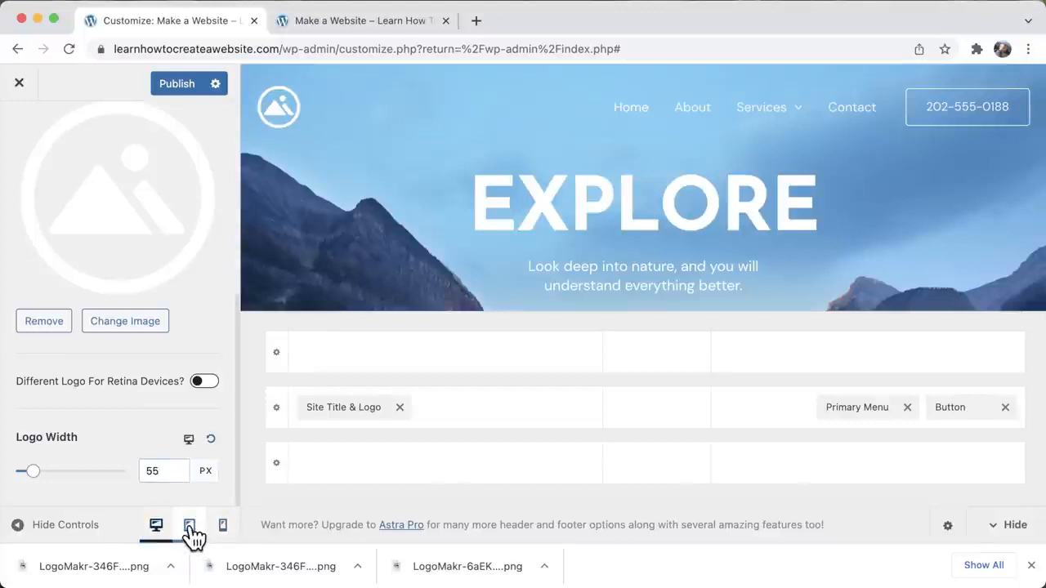
{"action": "left_click", "coordinate": [153, 470]}
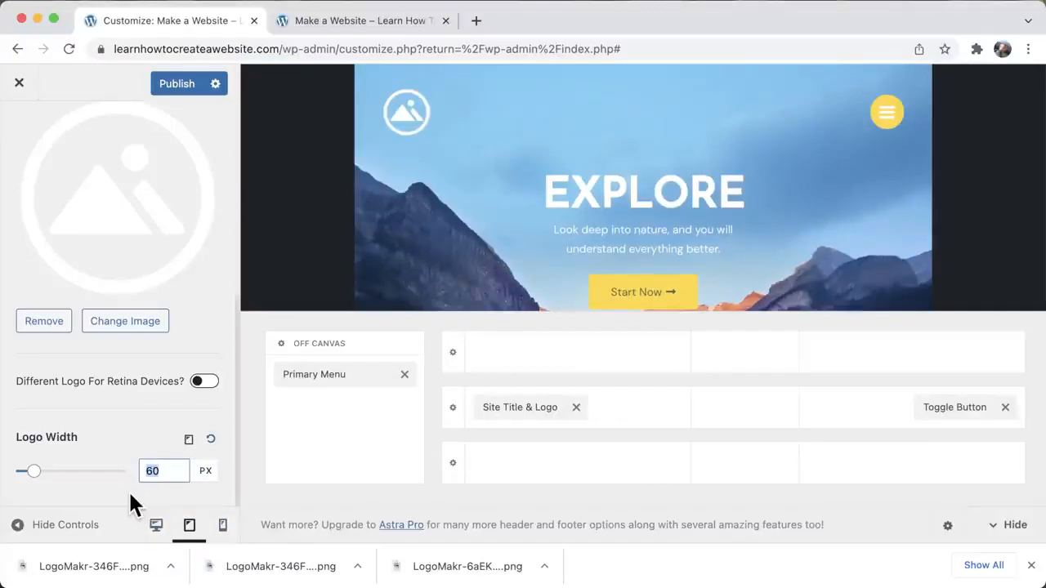
{"action": "type", "text": "50"}
{"action": "left_click", "coordinate": [221, 528]}
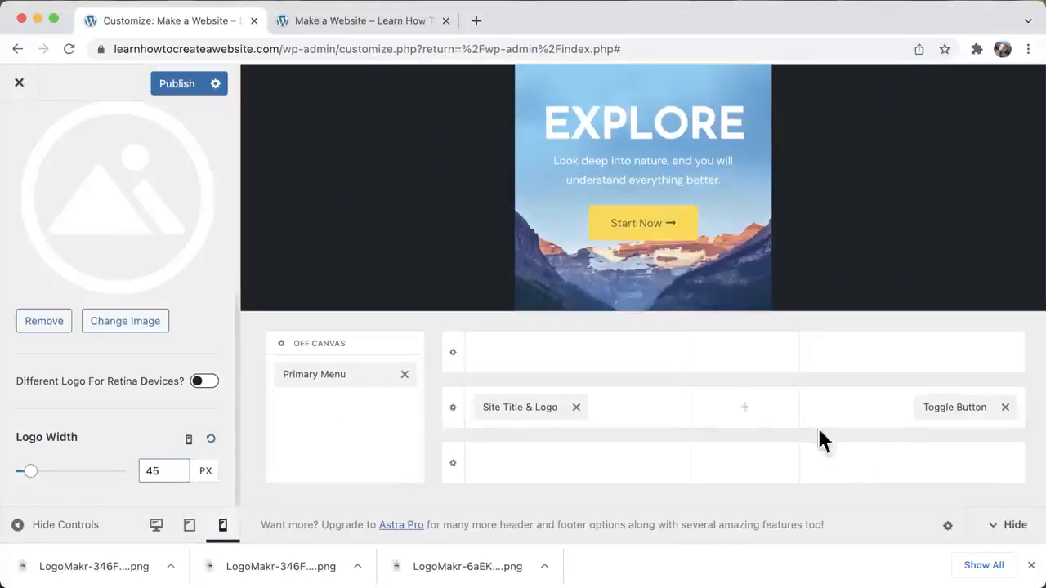
Step: Bring the header layout rows back into view and switch the preview to desktop
{"action": "left_click", "coordinate": [1007, 529]}
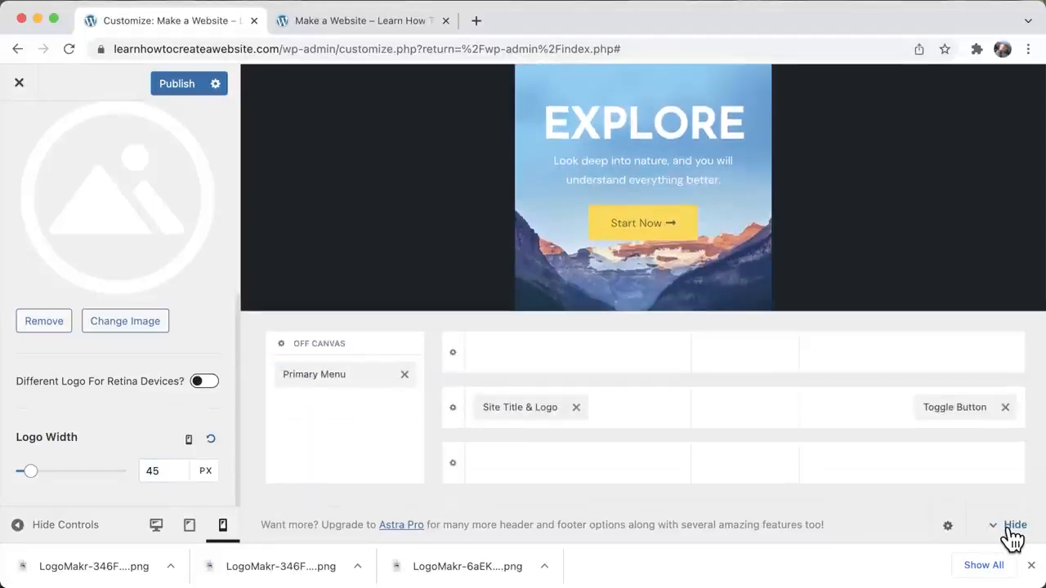
{"action": "left_click", "coordinate": [1030, 565]}
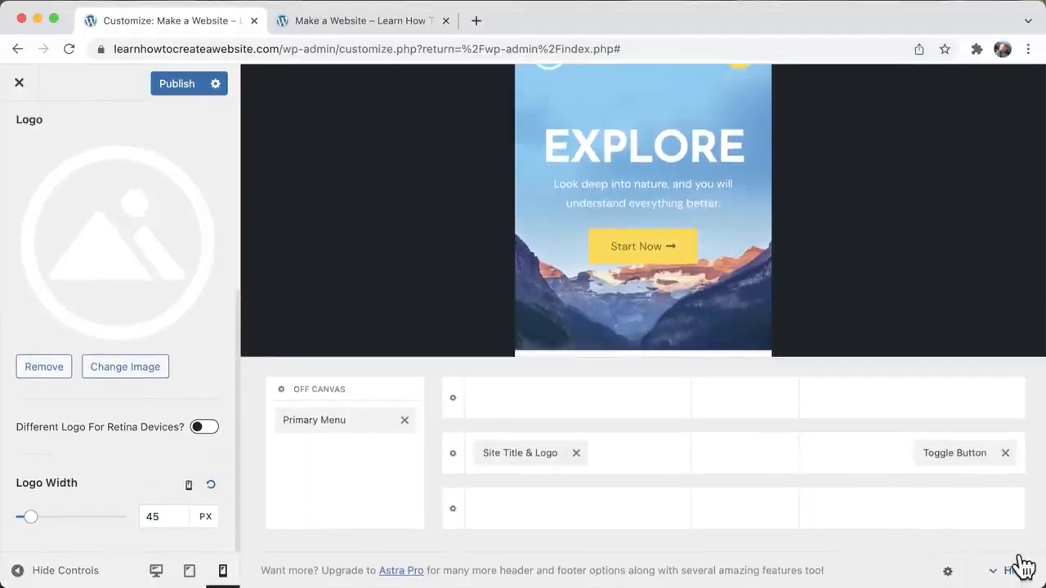
{"action": "left_click", "coordinate": [156, 571]}
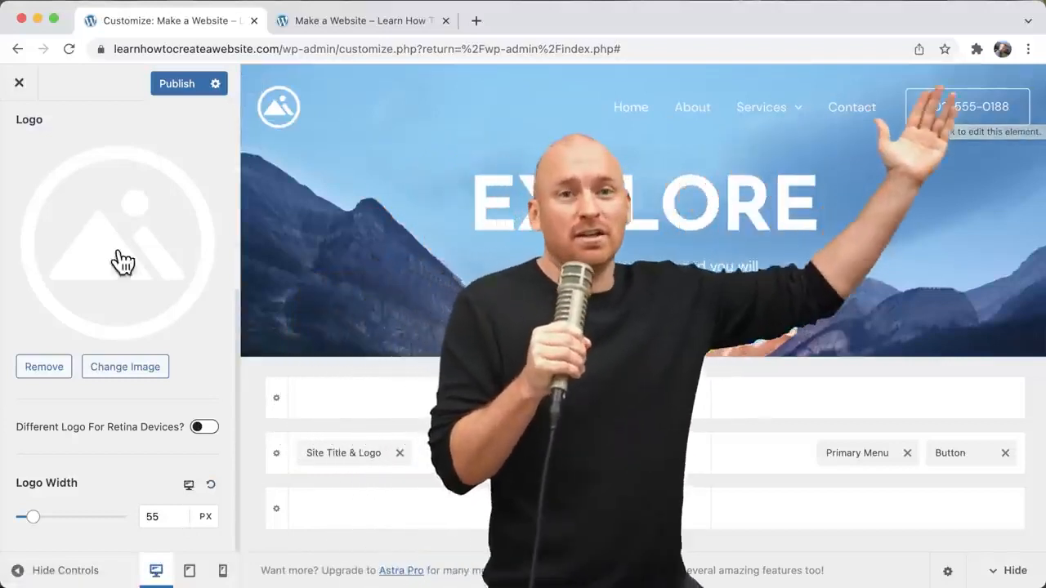
Step: In the Transparent Header Design tab, try green and red link colours, then reset to white
{"action": "scroll", "coordinate": [133, 234], "scroll_direction": "up", "scroll_amount": 5}
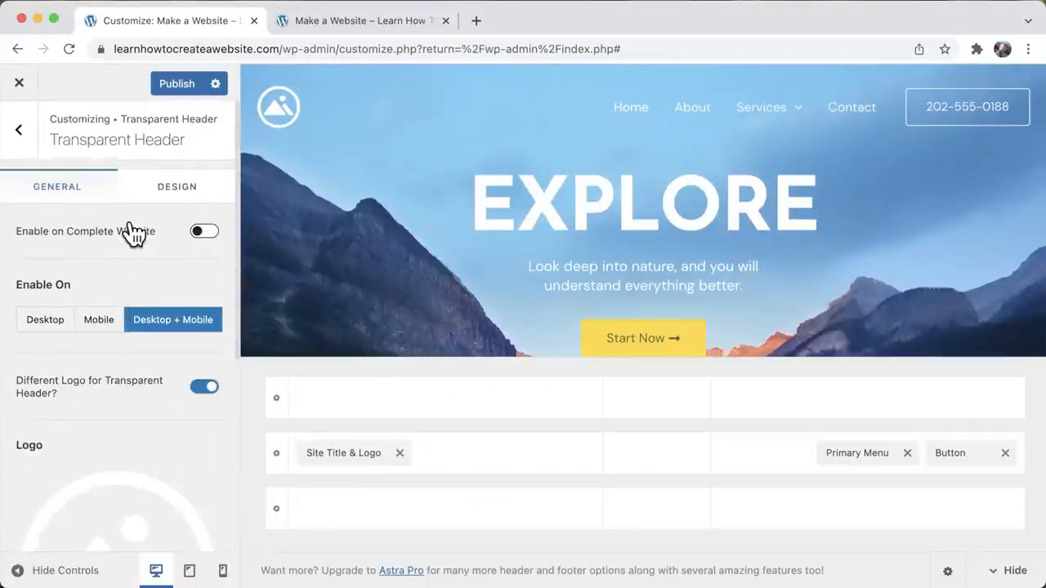
{"action": "left_click", "coordinate": [176, 193]}
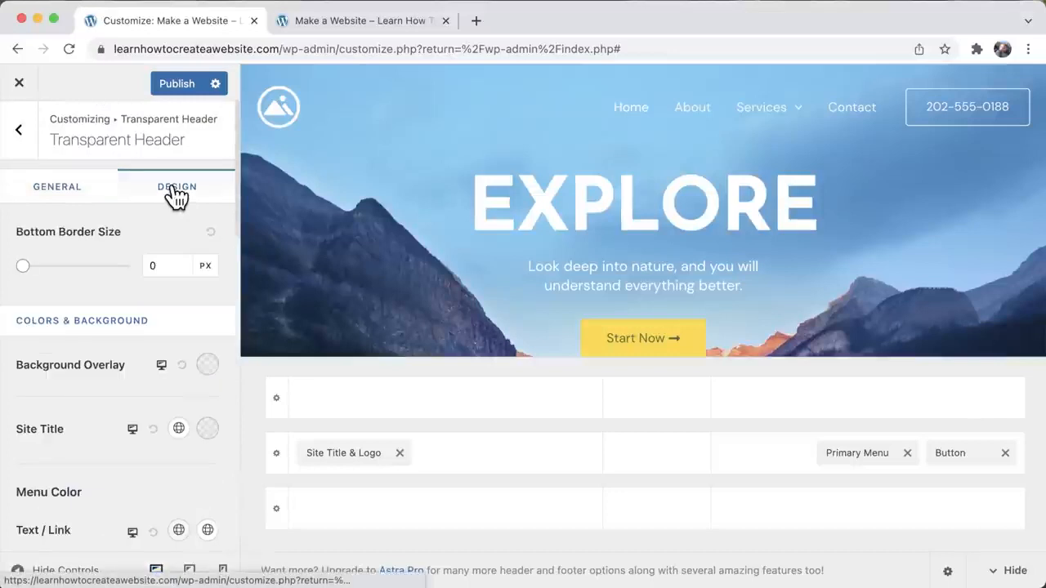
{"action": "scroll", "coordinate": [180, 405], "scroll_direction": "down", "scroll_amount": 3}
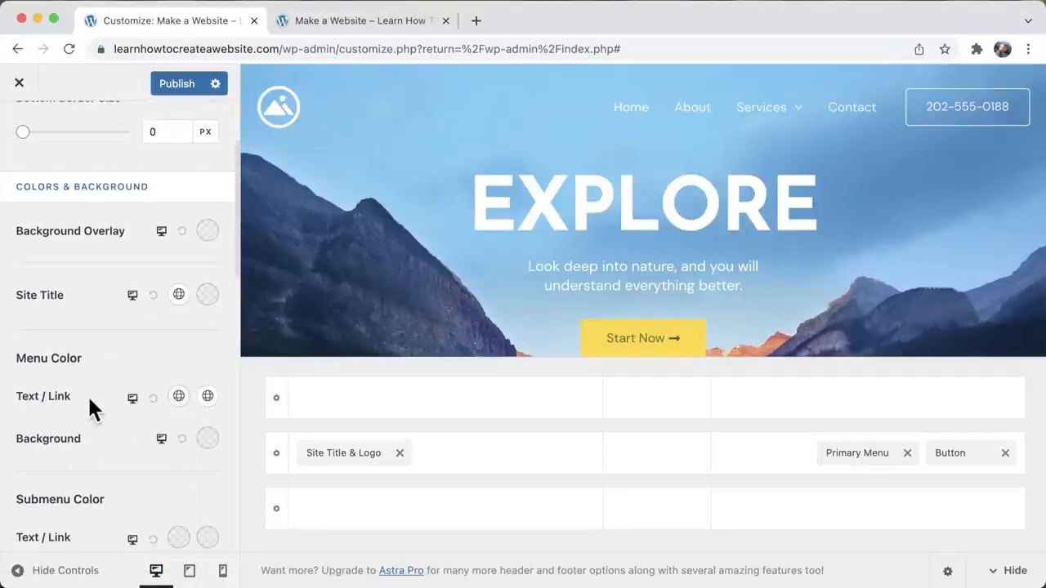
{"action": "left_click", "coordinate": [178, 396]}
{"action": "left_click", "coordinate": [173, 450]}
{"action": "left_click_drag", "start_coordinate": [103, 547], "coordinate": [198, 537]}
{"action": "mouse_move", "coordinate": [204, 470]}
{"action": "left_mouse_down"}
{"action": "mouse_move", "coordinate": [205, 478]}
{"action": "mouse_move", "coordinate": [217, 422]}
{"action": "left_mouse_up"}
{"action": "left_click", "coordinate": [154, 398]}
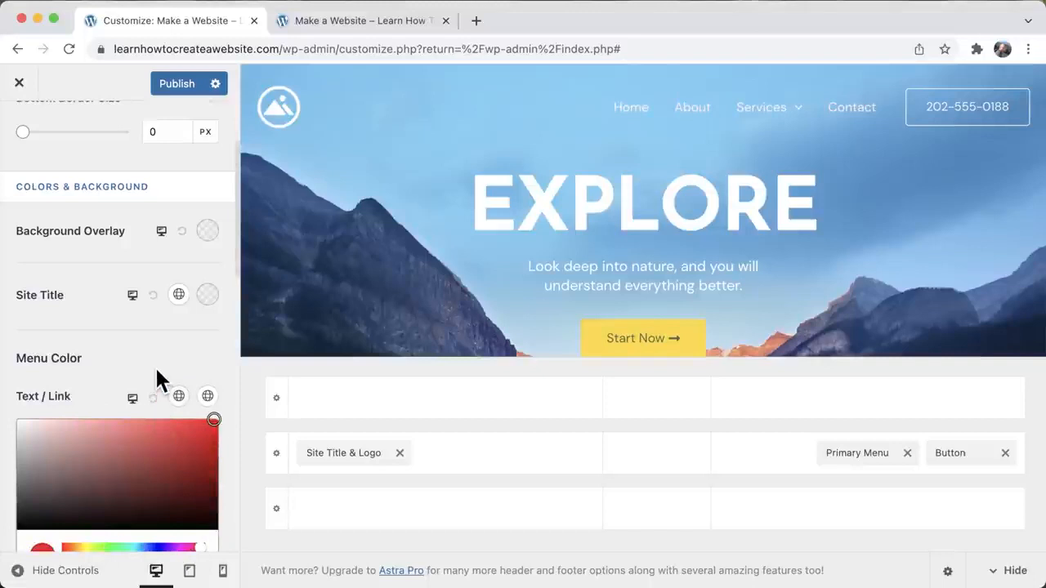
{"action": "left_click", "coordinate": [154, 369]}
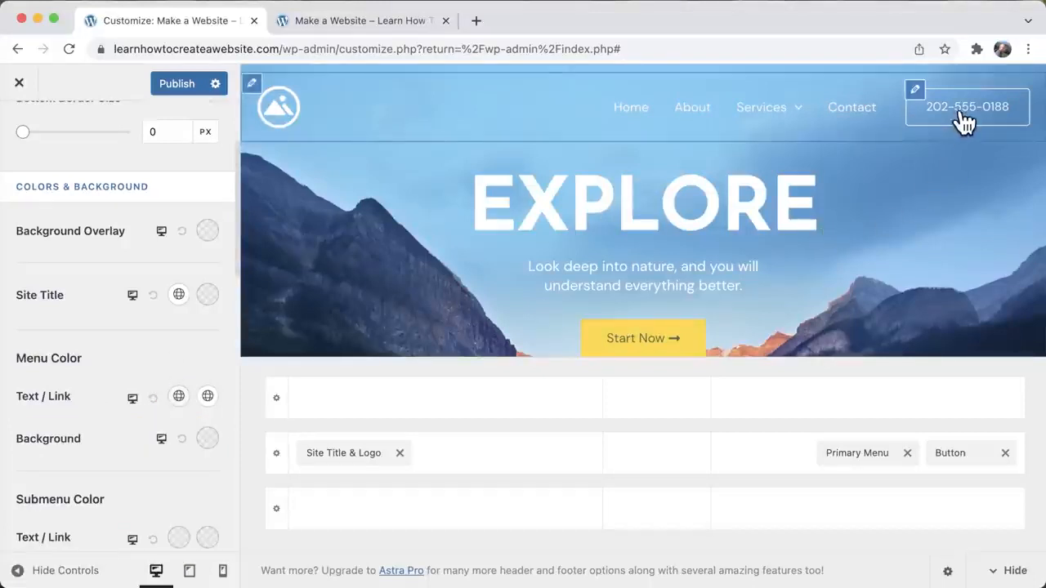
{"action": "left_click", "coordinate": [951, 453]}
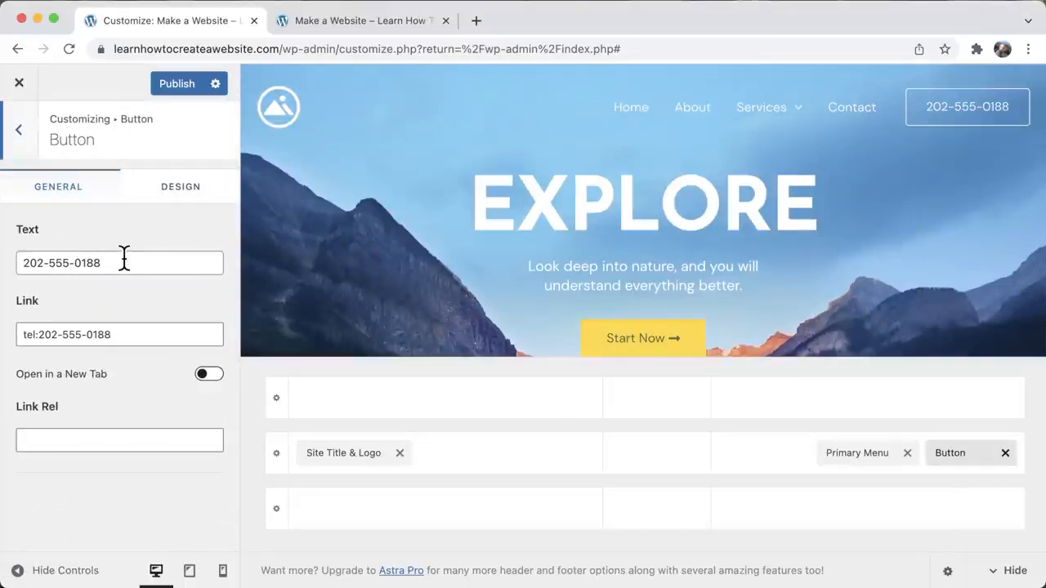
{"action": "left_click_drag", "start_coordinate": [120, 262], "coordinate": [2, 265]}
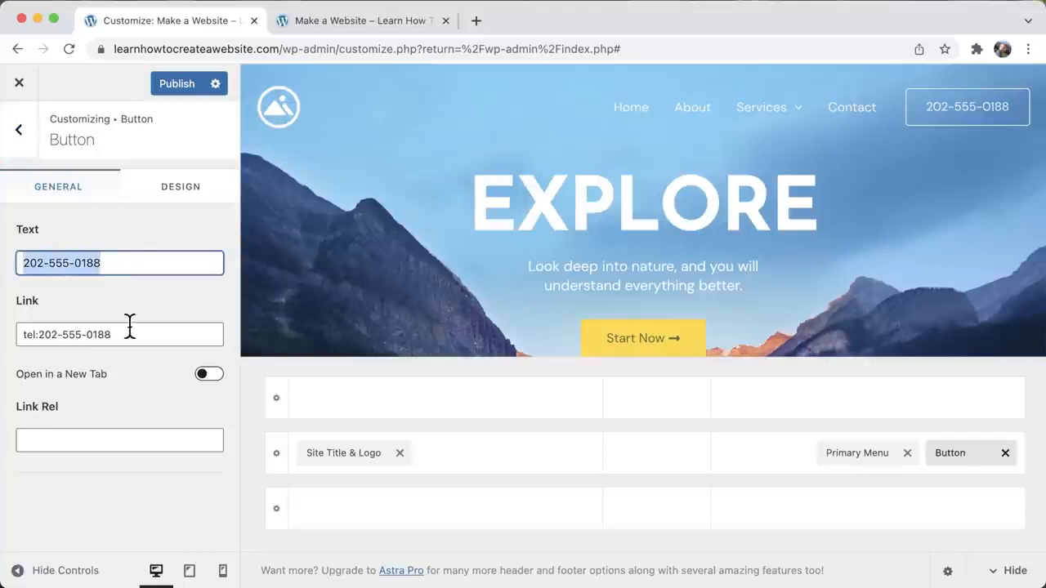
{"action": "left_click_drag", "start_coordinate": [134, 334], "coordinate": [1, 334]}
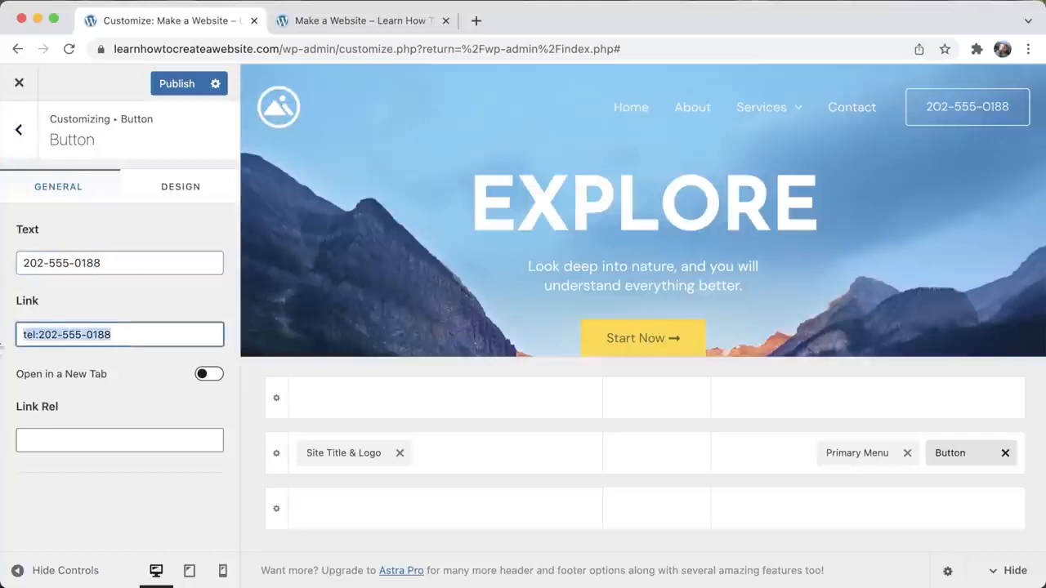
{"action": "left_click", "coordinate": [40, 336]}
{"action": "left_click_drag", "start_coordinate": [38, 335], "coordinate": [132, 334]}
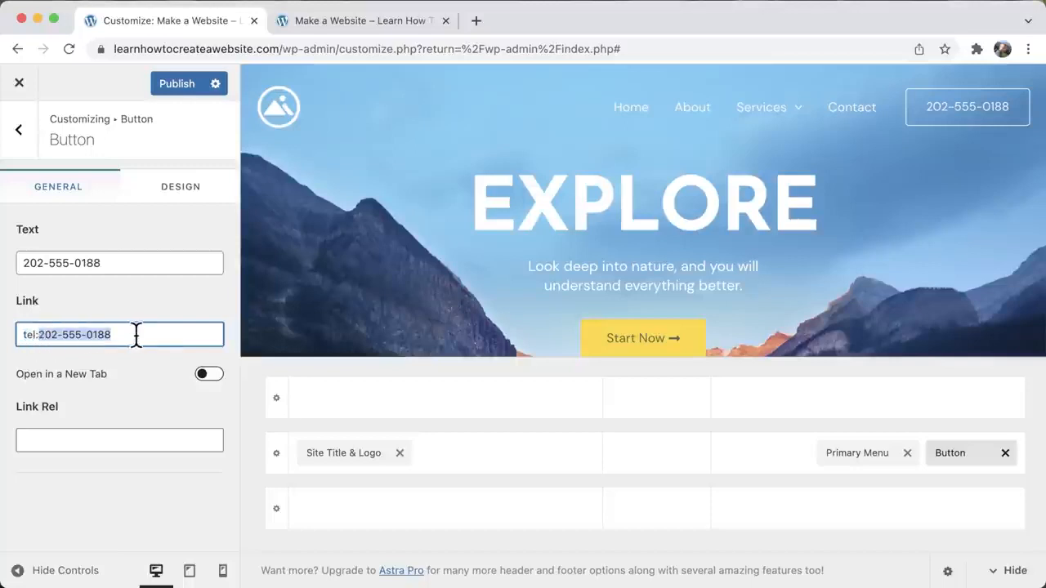
{"action": "left_click", "coordinate": [187, 192]}
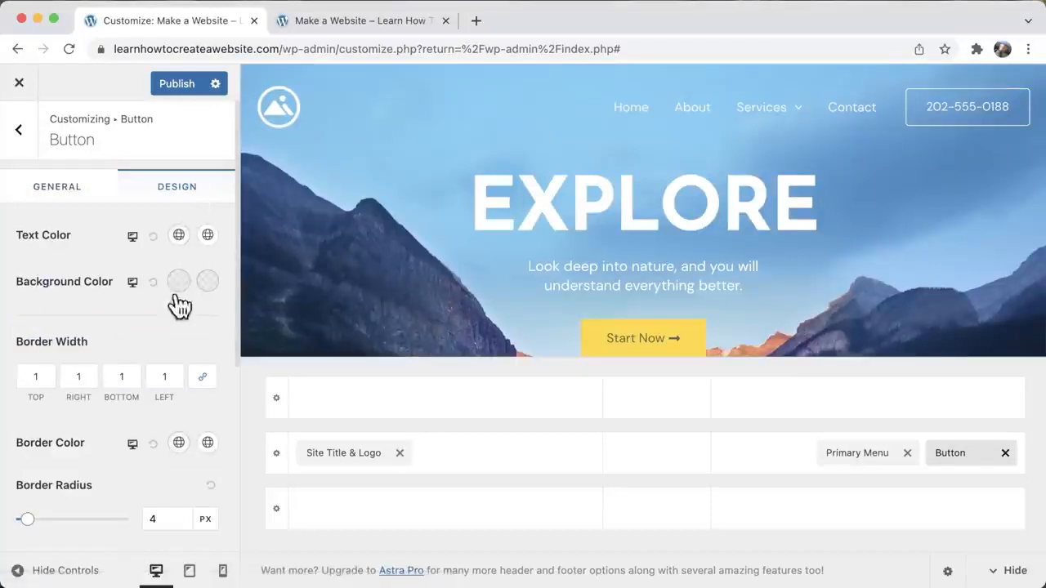
{"action": "scroll", "coordinate": [166, 321], "scroll_direction": "down", "scroll_amount": 3}
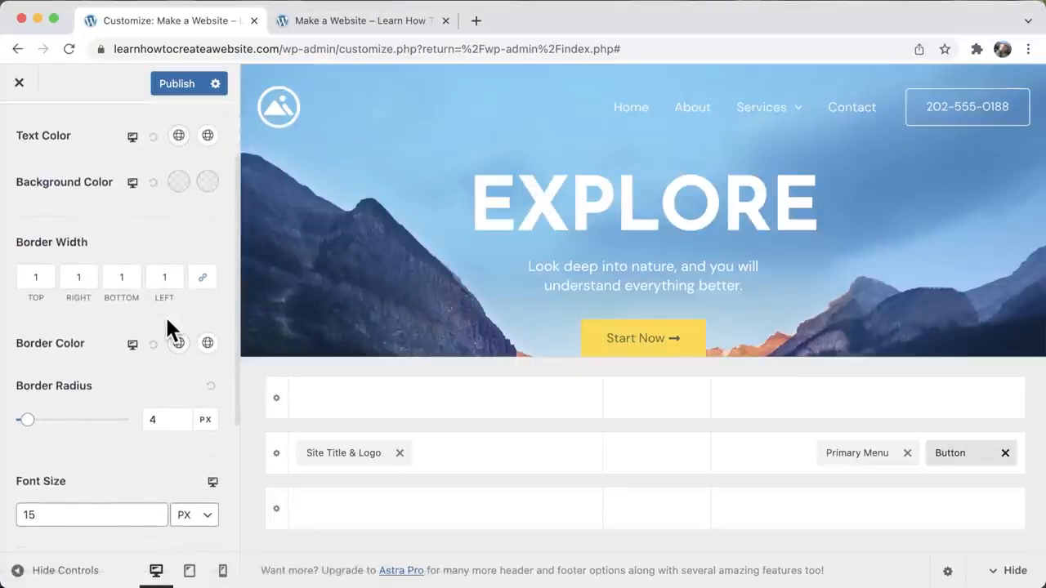
{"action": "scroll", "coordinate": [167, 320], "scroll_direction": "up", "scroll_amount": 2}
{"action": "scroll", "coordinate": [166, 320], "scroll_direction": "up", "scroll_amount": 1}
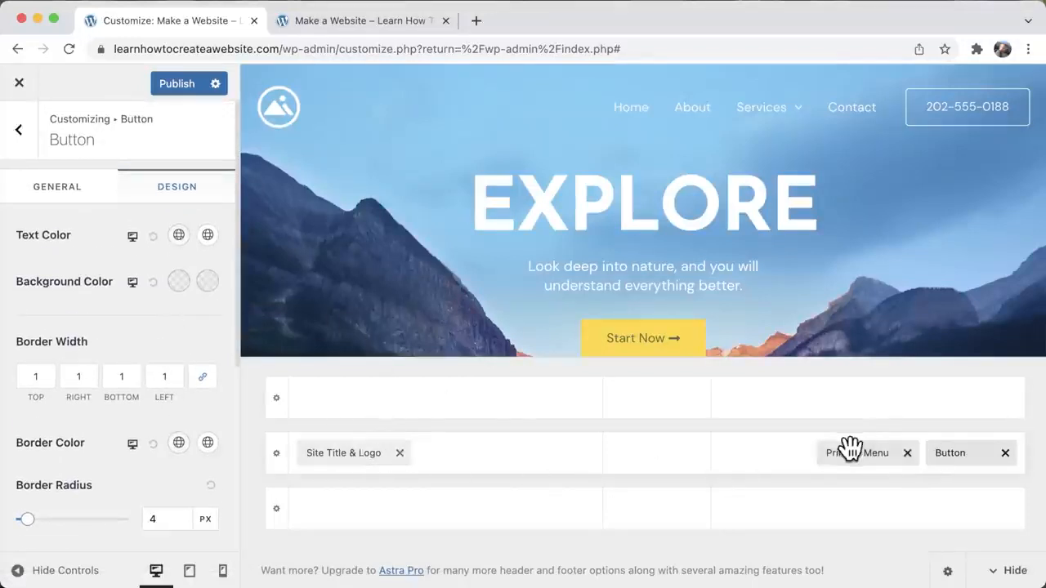
Step: Rearrange the header row so the Button follows Site Title & Logo, before Primary Menu
{"action": "mouse_move", "coordinate": [852, 449]}
{"action": "left_mouse_down"}
{"action": "mouse_move", "coordinate": [820, 460]}
{"action": "mouse_move", "coordinate": [850, 454]}
{"action": "left_mouse_up"}
{"action": "left_click_drag", "start_coordinate": [955, 451], "coordinate": [526, 466]}
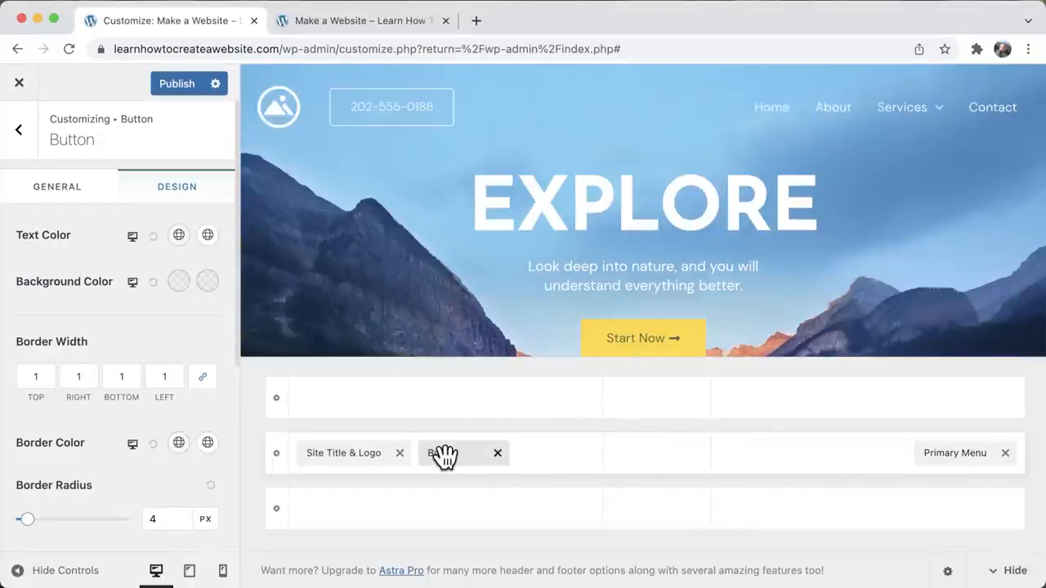
{"action": "left_click_drag", "start_coordinate": [444, 455], "coordinate": [978, 462]}
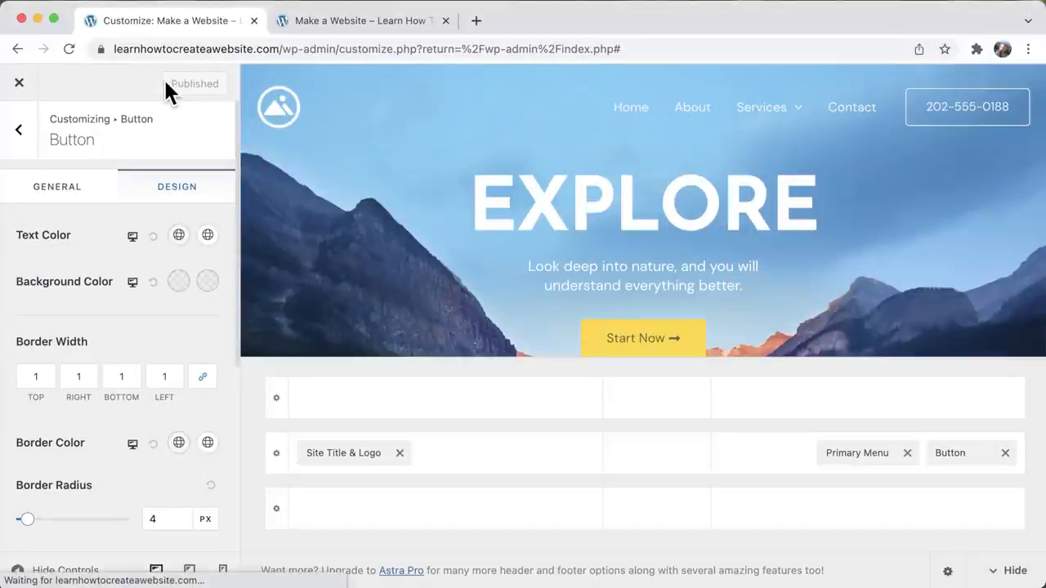
Step: Return to the main Customizer sections and open Site Identity
{"action": "left_click", "coordinate": [18, 135]}
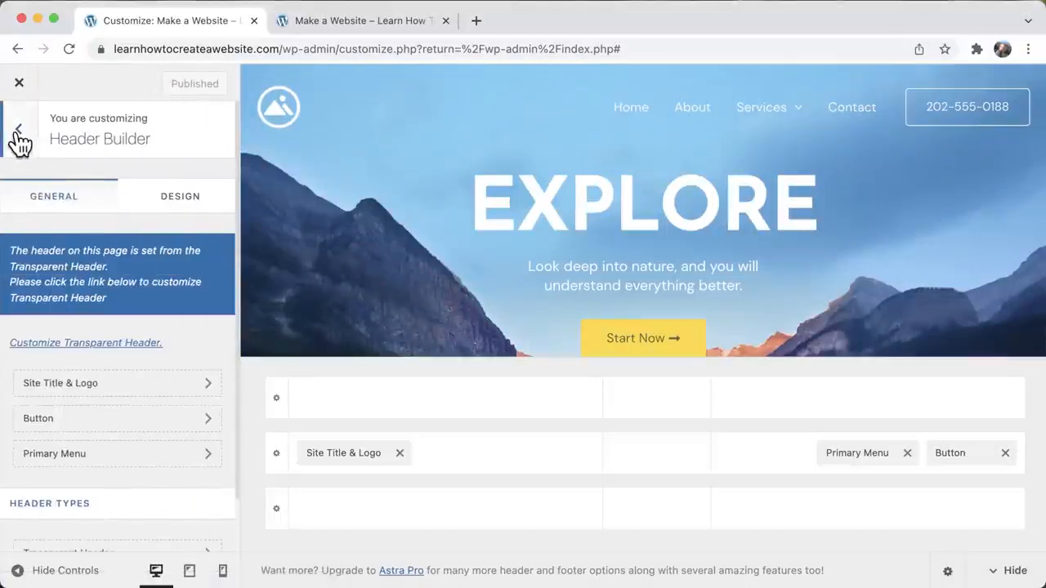
{"action": "left_click", "coordinate": [18, 135]}
{"action": "scroll", "coordinate": [58, 199], "scroll_direction": "down", "scroll_amount": 3}
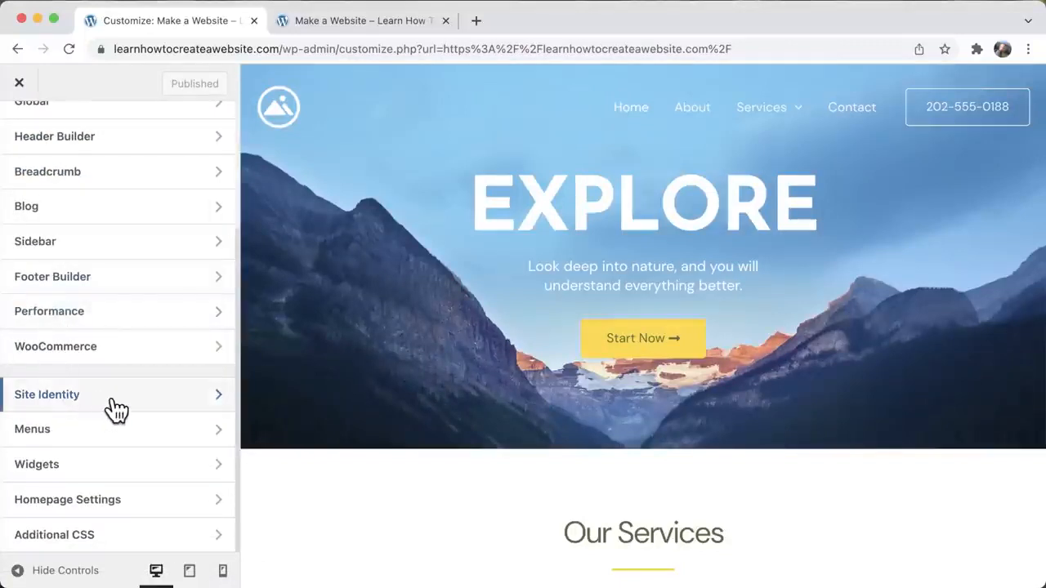
{"action": "left_click", "coordinate": [114, 400]}
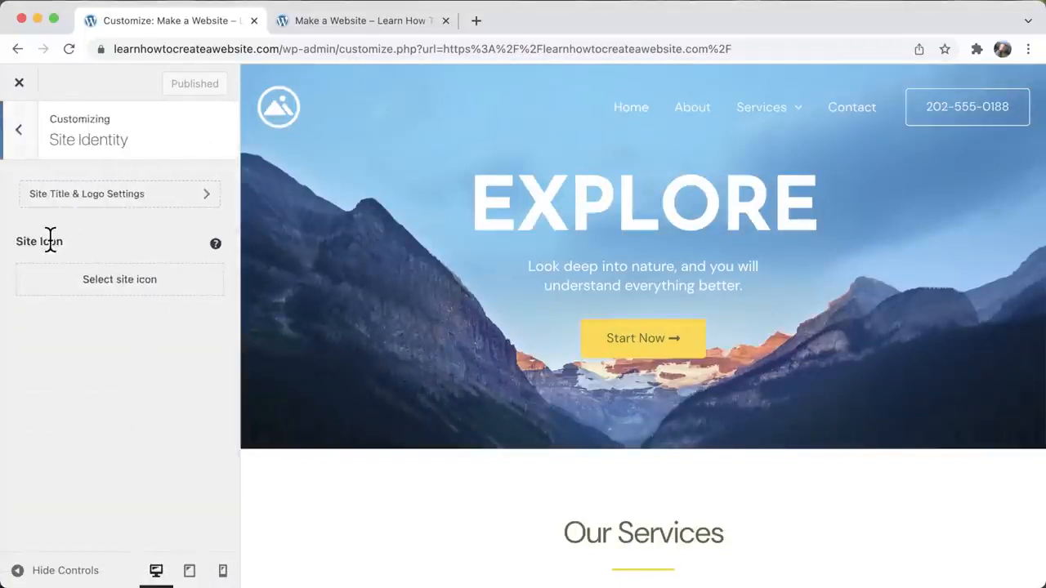
Step: Upload LogoMakr-346FCY (1).png as the uncropped site icon and publish
{"action": "left_click", "coordinate": [112, 279]}
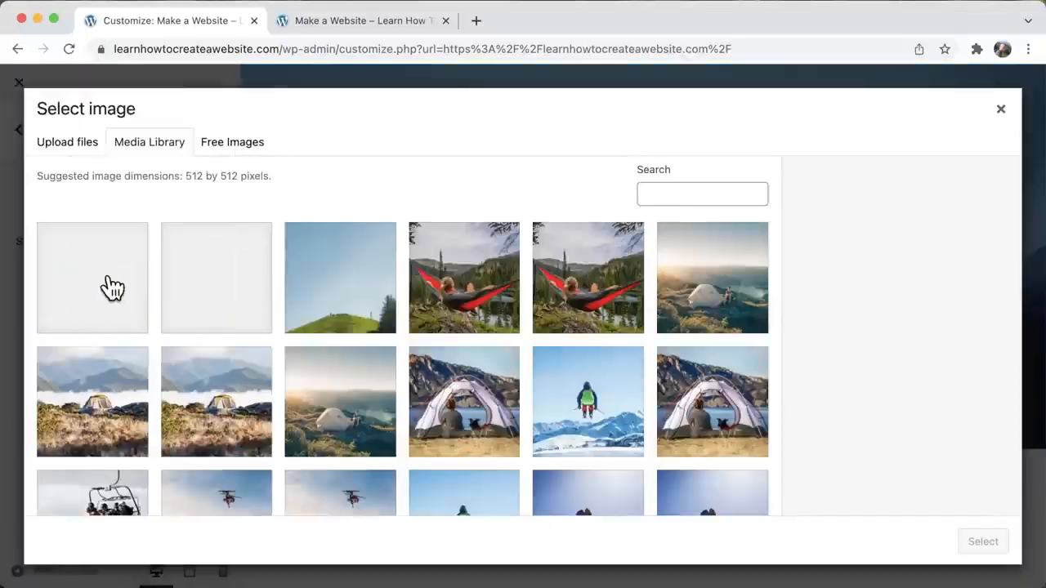
{"action": "left_click", "coordinate": [65, 151]}
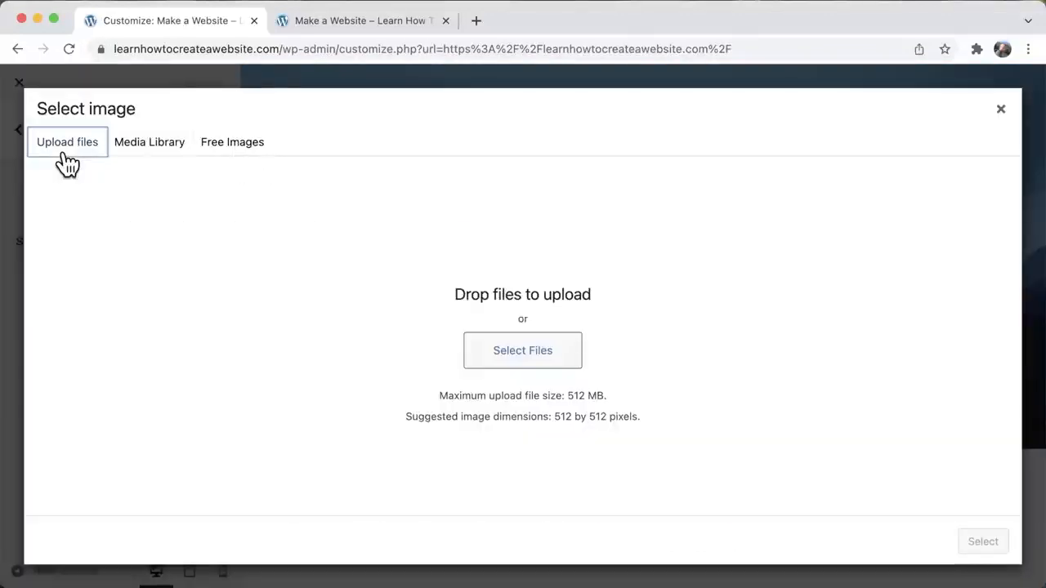
{"action": "left_click", "coordinate": [517, 359]}
{"action": "left_click", "coordinate": [414, 287]}
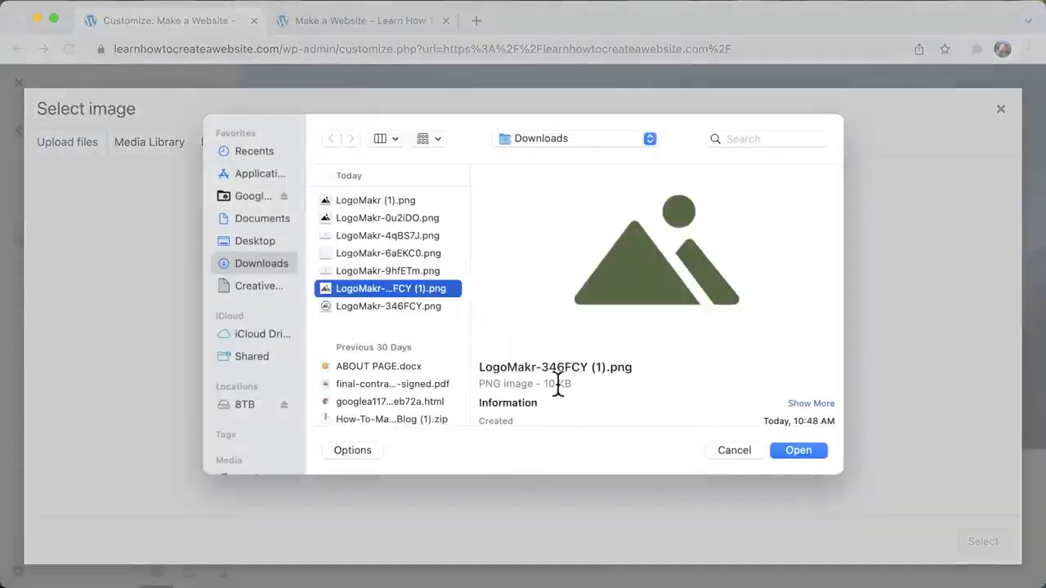
{"action": "left_click", "coordinate": [801, 450]}
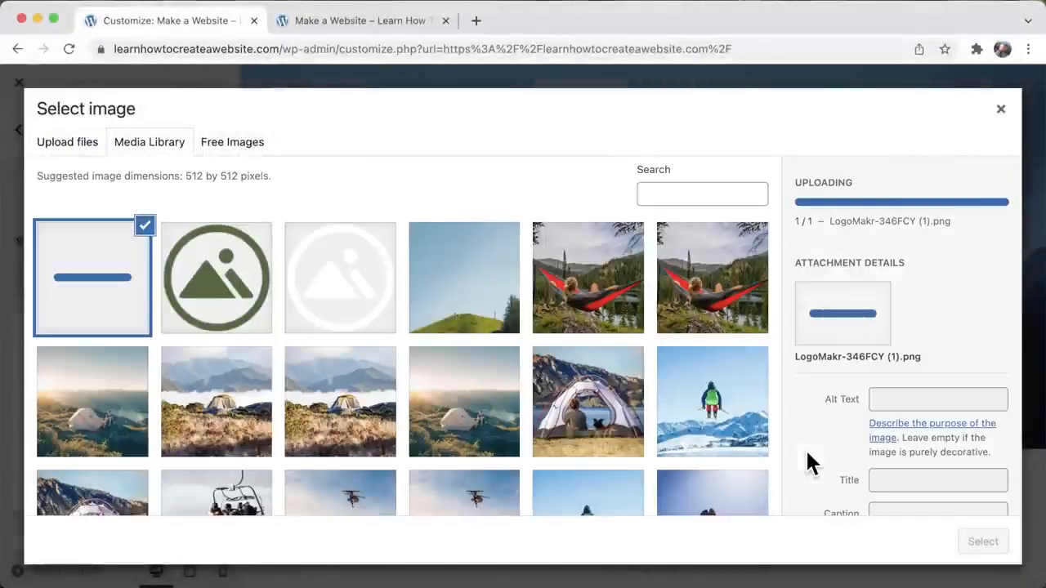
{"action": "left_click", "coordinate": [983, 542]}
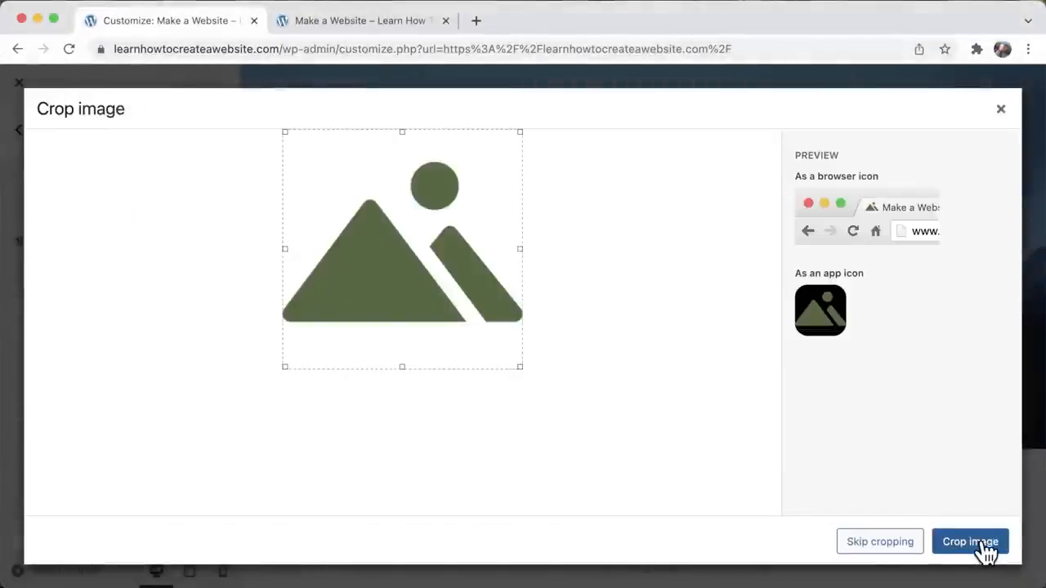
{"action": "left_click", "coordinate": [888, 544]}
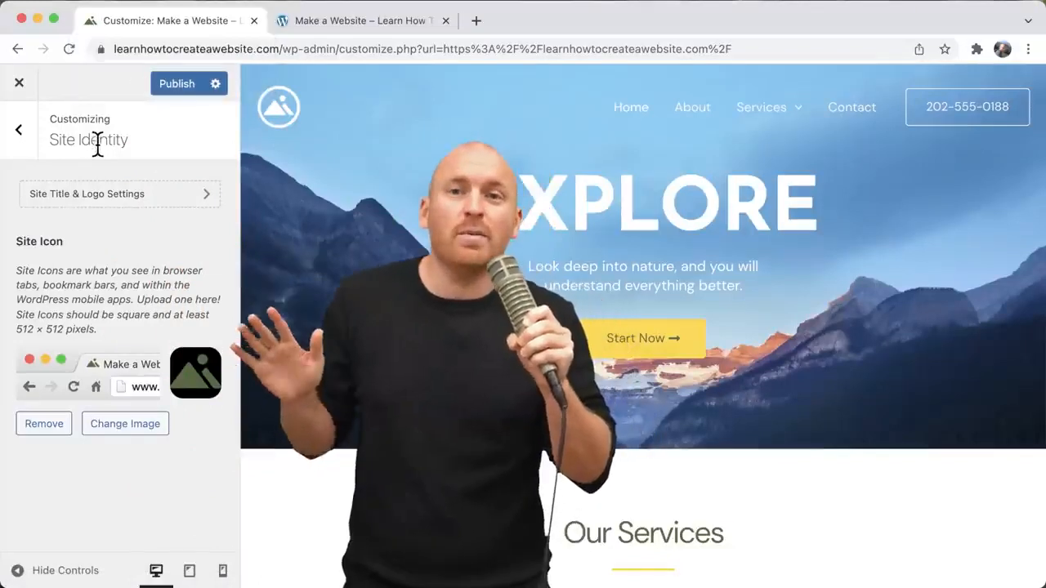
{"action": "left_click", "coordinate": [178, 87]}
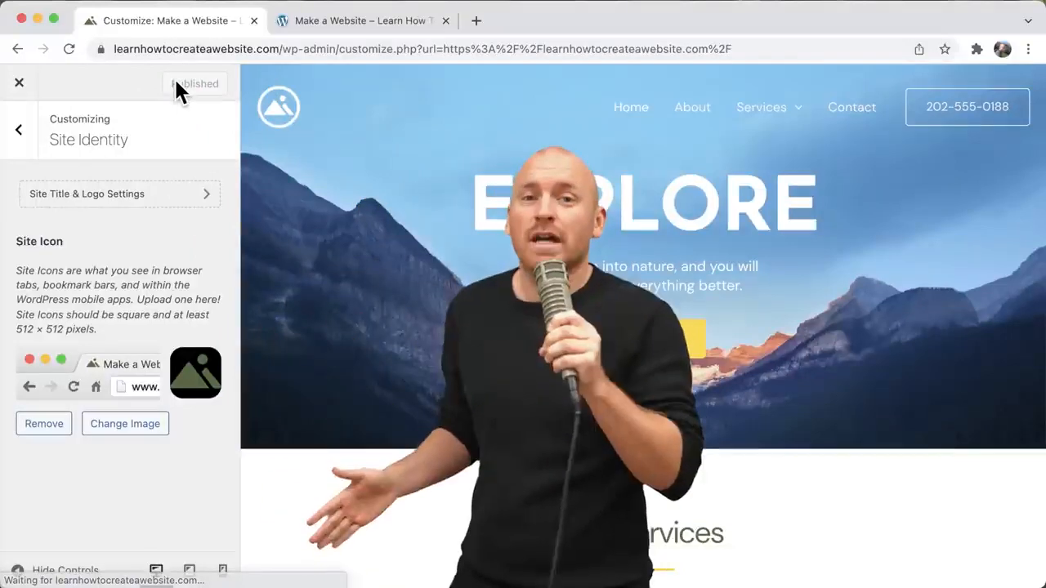
Step: Open the Footer Builder's Footer Menu settings
{"action": "left_click", "coordinate": [18, 131]}
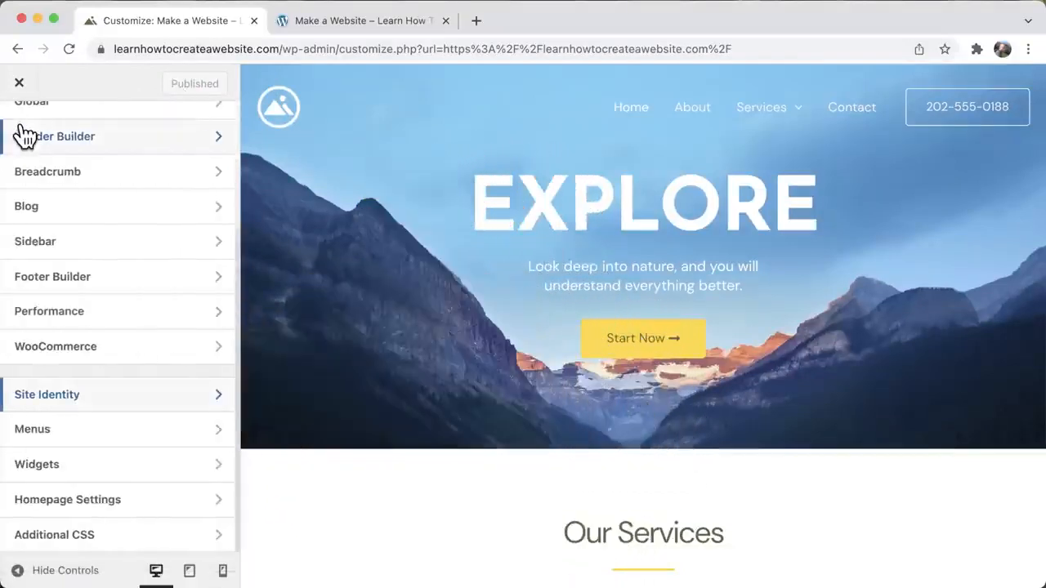
{"action": "scroll", "coordinate": [20, 143], "scroll_direction": "up", "scroll_amount": 3}
{"action": "scroll", "coordinate": [468, 363], "scroll_direction": "down", "scroll_amount": 15}
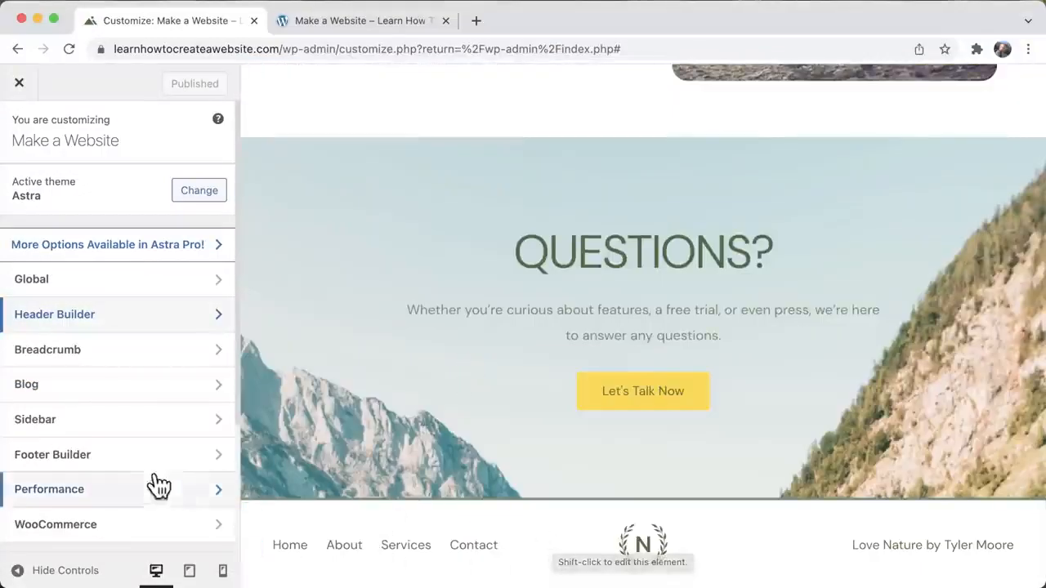
{"action": "left_click", "coordinate": [128, 458]}
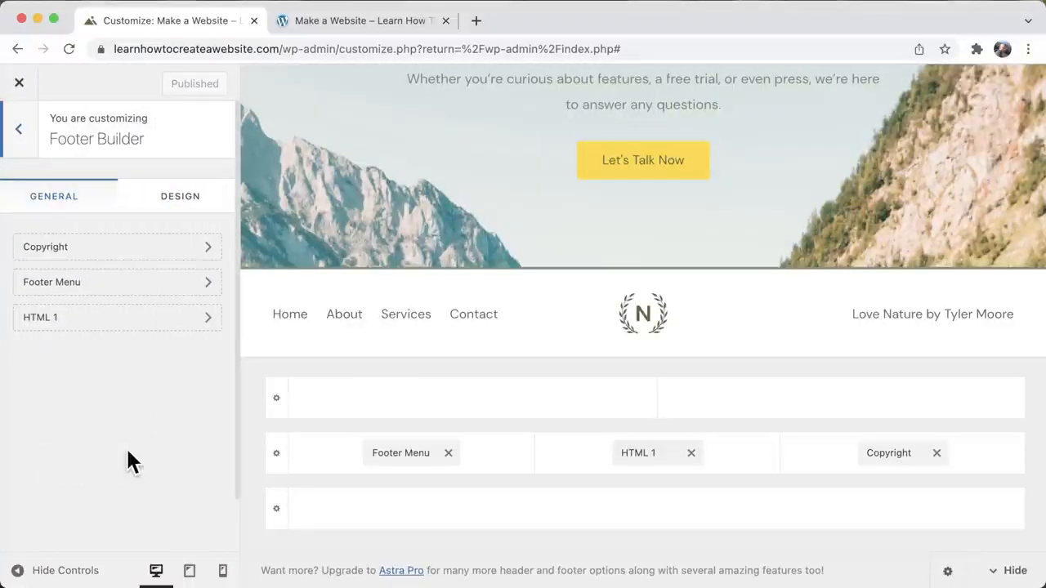
{"action": "left_click", "coordinate": [393, 457]}
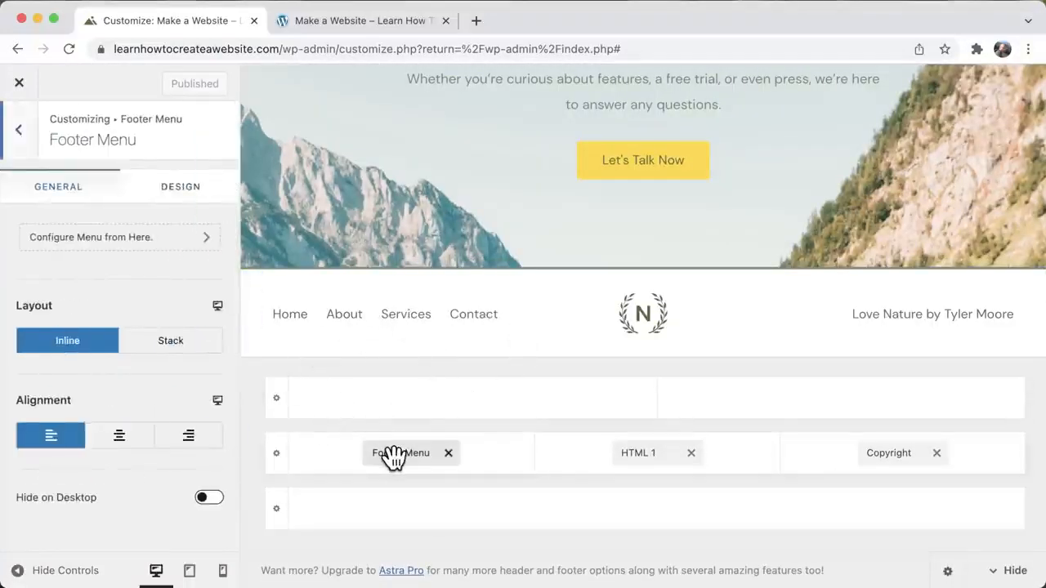
{"action": "left_click", "coordinate": [178, 193]}
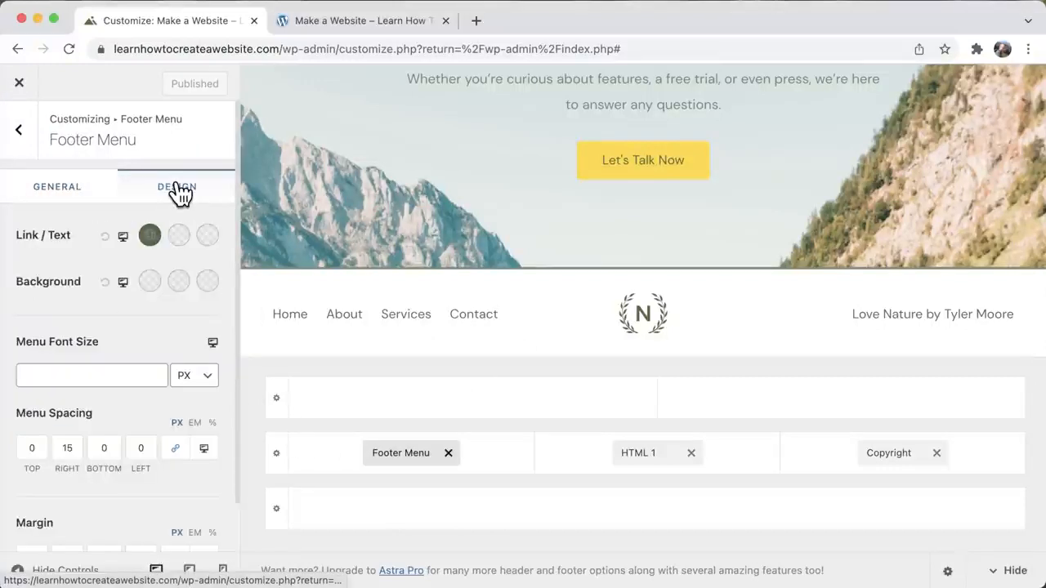
{"action": "left_click", "coordinate": [59, 196]}
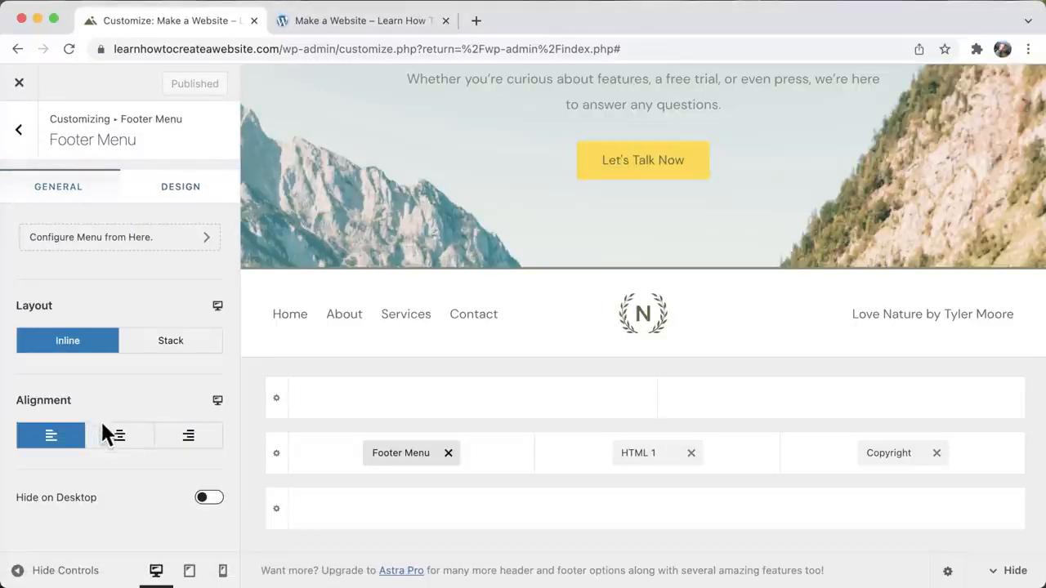
Step: Keep the footer menu left-aligned after trying centre and right, then open HTML 1
{"action": "left_click", "coordinate": [119, 438]}
{"action": "left_click", "coordinate": [187, 439]}
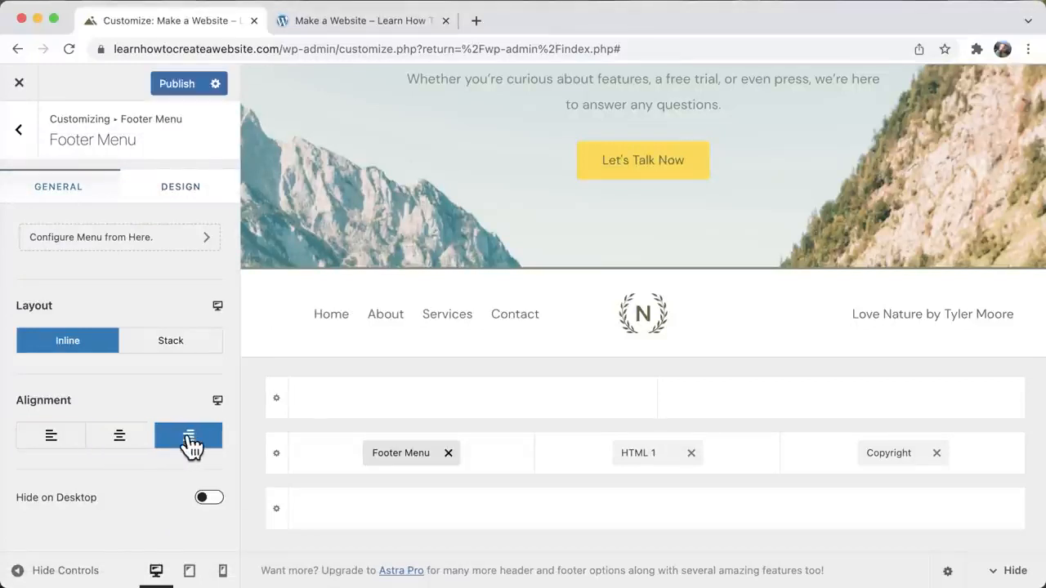
{"action": "left_click", "coordinate": [51, 438]}
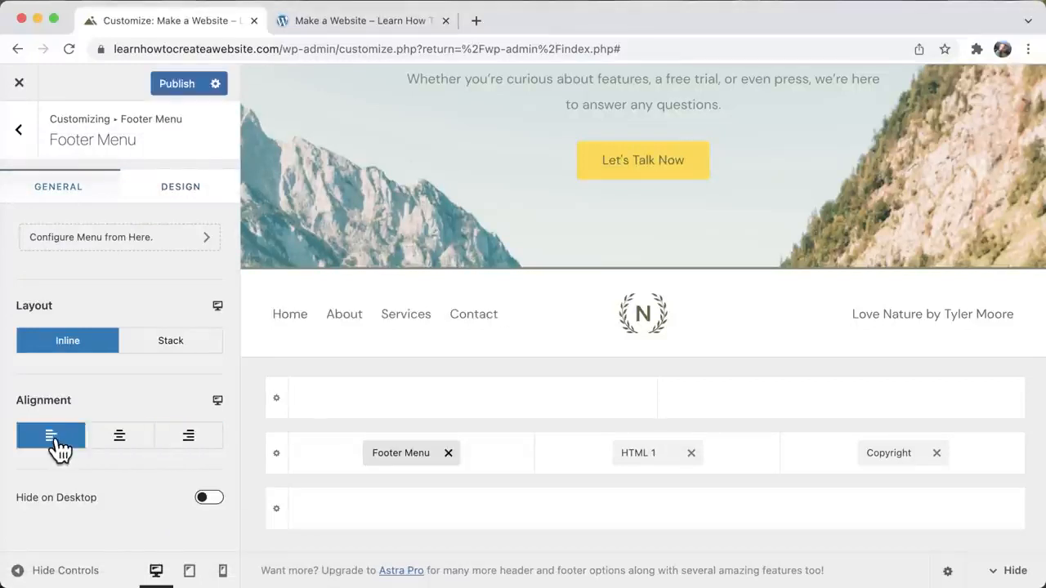
{"action": "left_click", "coordinate": [657, 454]}
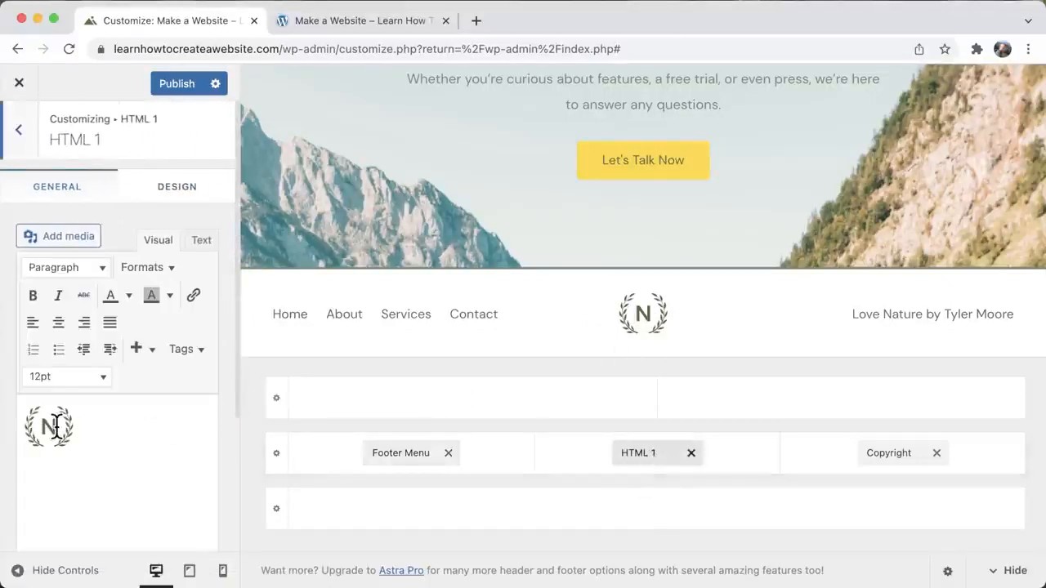
Step: Replace the footer's N logo image with the uploaded LogoMakr-346FCY.png mountain logo
{"action": "left_click", "coordinate": [56, 425]}
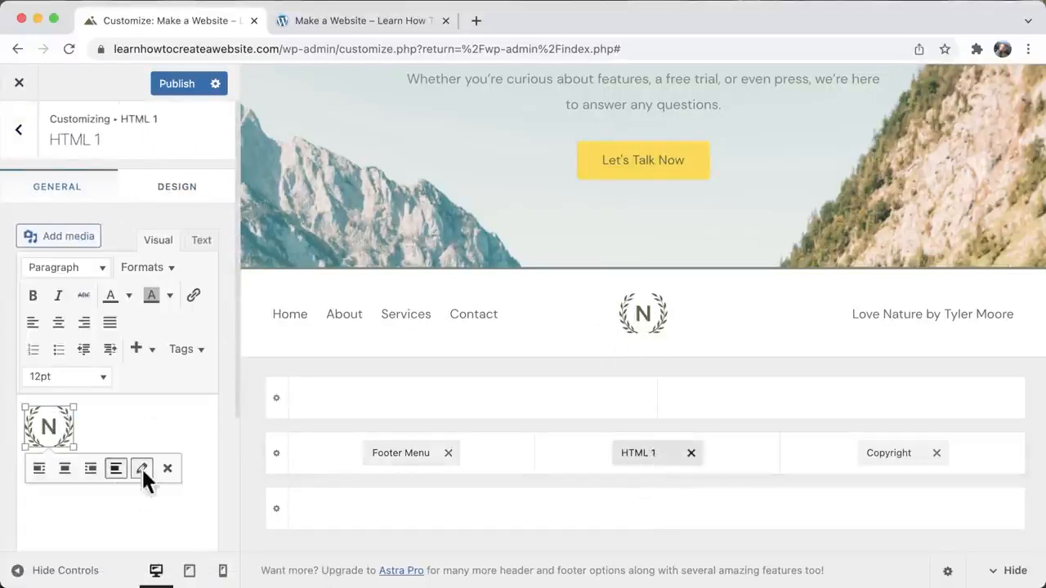
{"action": "left_click", "coordinate": [142, 469]}
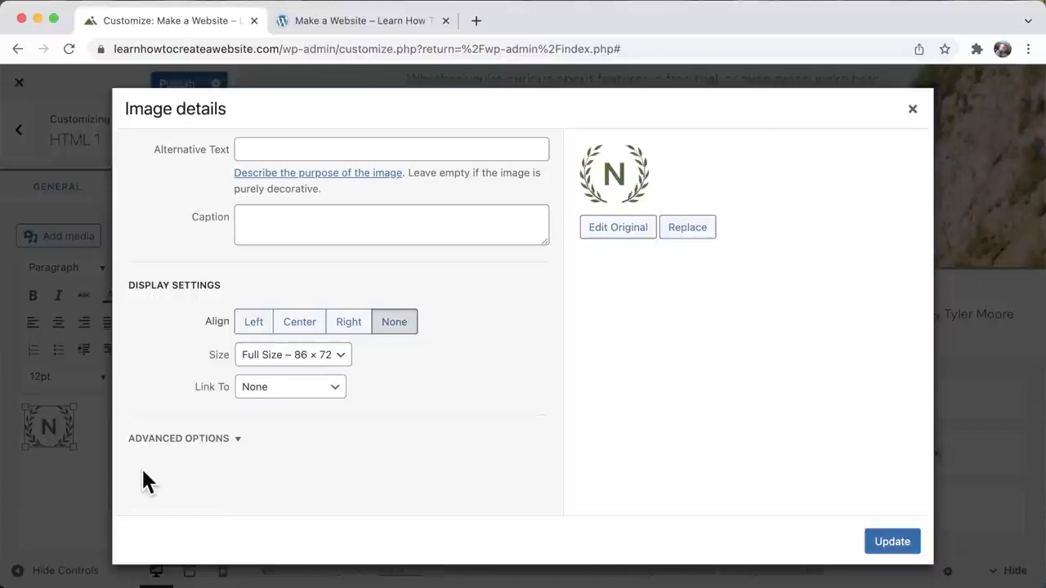
{"action": "left_click", "coordinate": [687, 229]}
{"action": "left_click", "coordinate": [163, 147]}
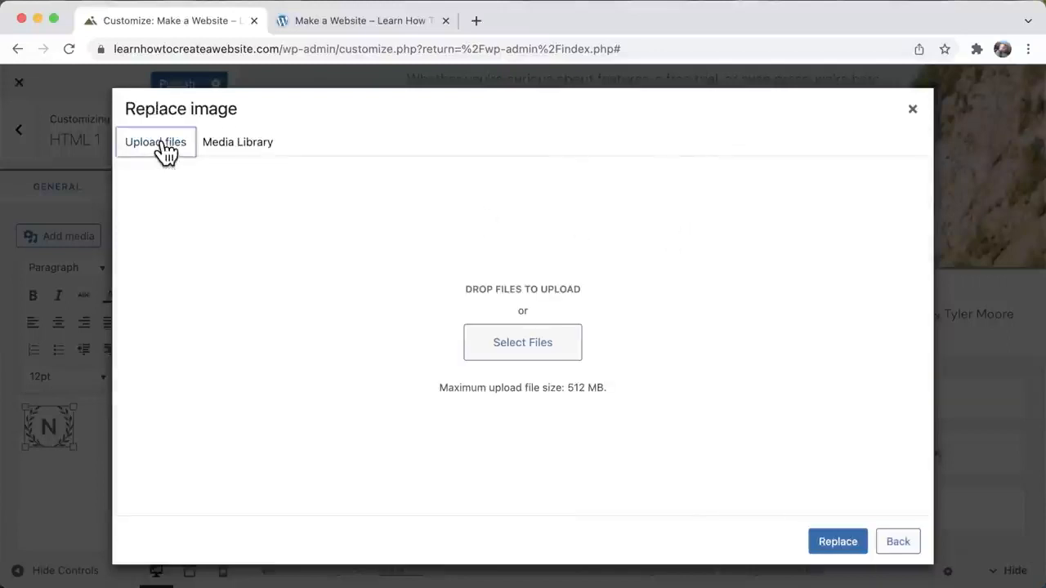
{"action": "left_click", "coordinate": [523, 343]}
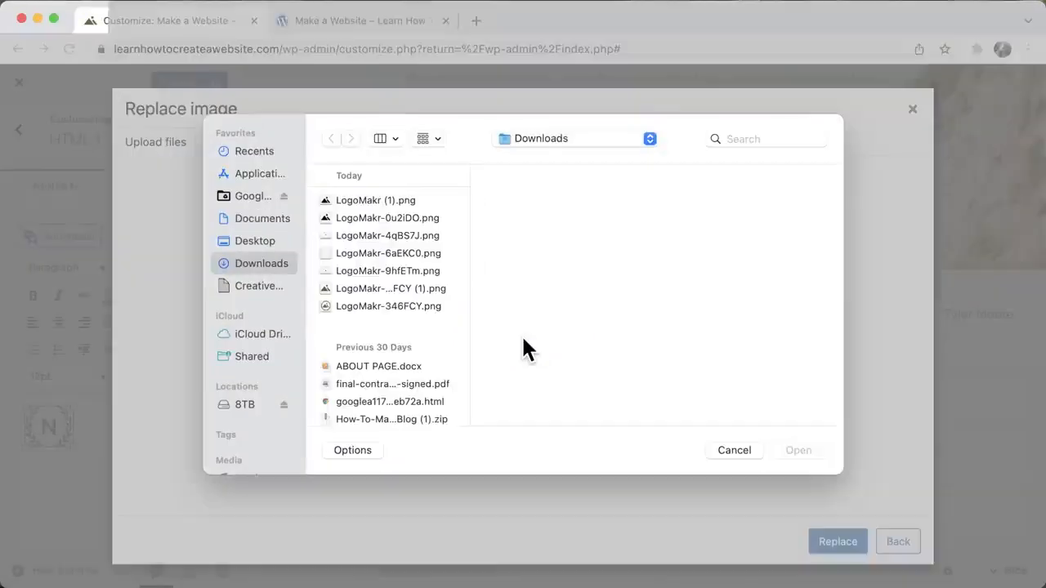
{"action": "left_click", "coordinate": [420, 304]}
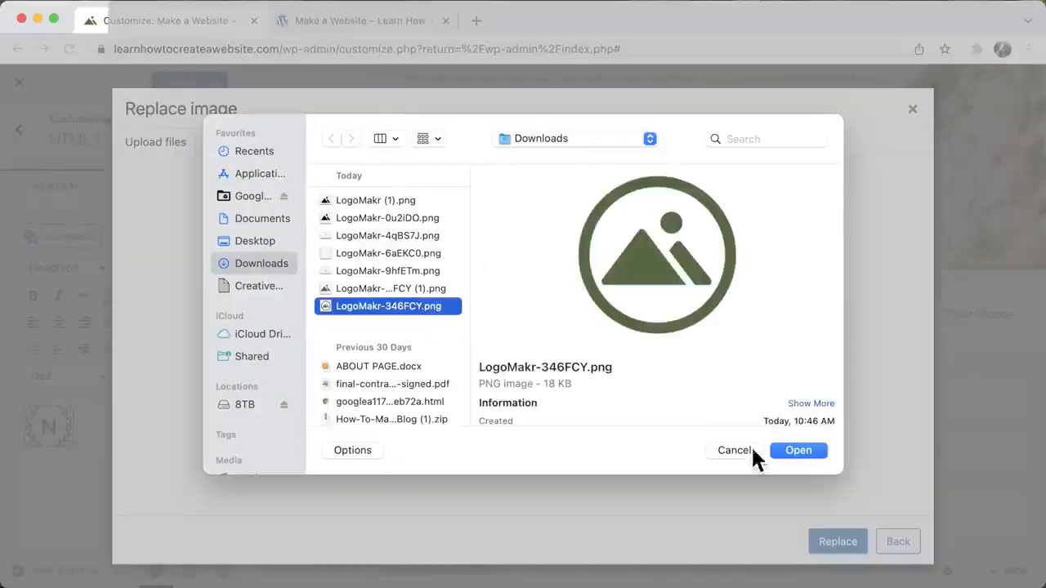
{"action": "left_click", "coordinate": [797, 450]}
{"action": "left_click", "coordinate": [837, 542]}
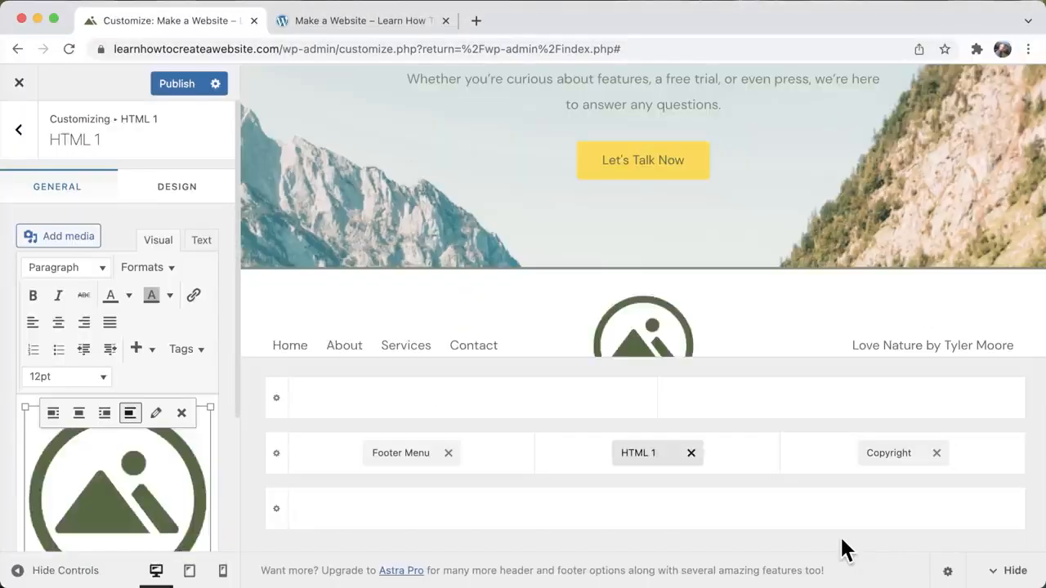
Step: Centre the mountain logo at a custom 55×55 px size, linked to the custom URL '/'
{"action": "left_click", "coordinate": [156, 415]}
{"action": "left_click", "coordinate": [308, 321]}
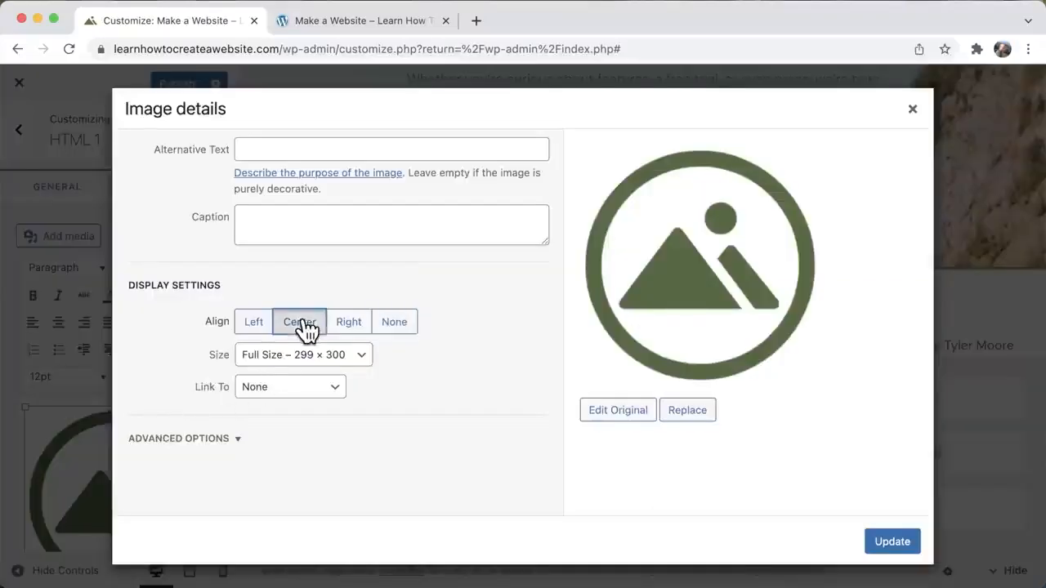
{"action": "left_click", "coordinate": [333, 356]}
{"action": "left_click", "coordinate": [327, 374]}
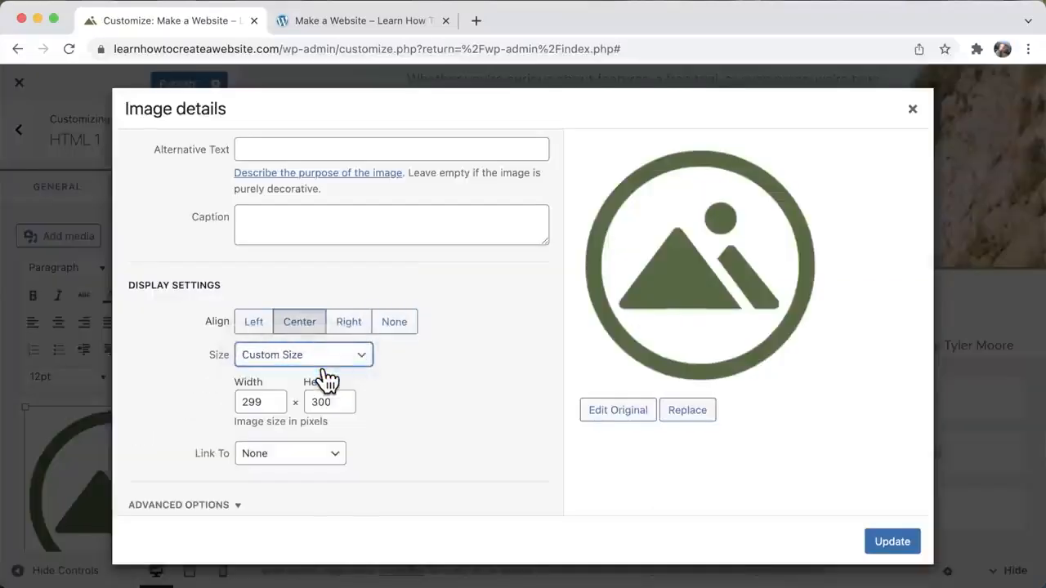
{"action": "left_click", "coordinate": [254, 401]}
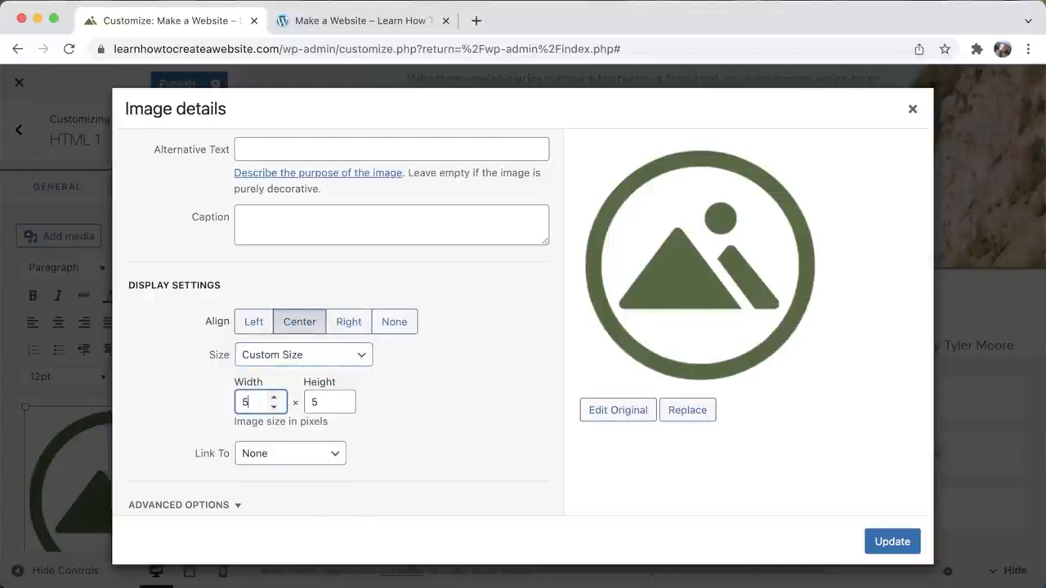
{"action": "left_click", "coordinate": [290, 451]}
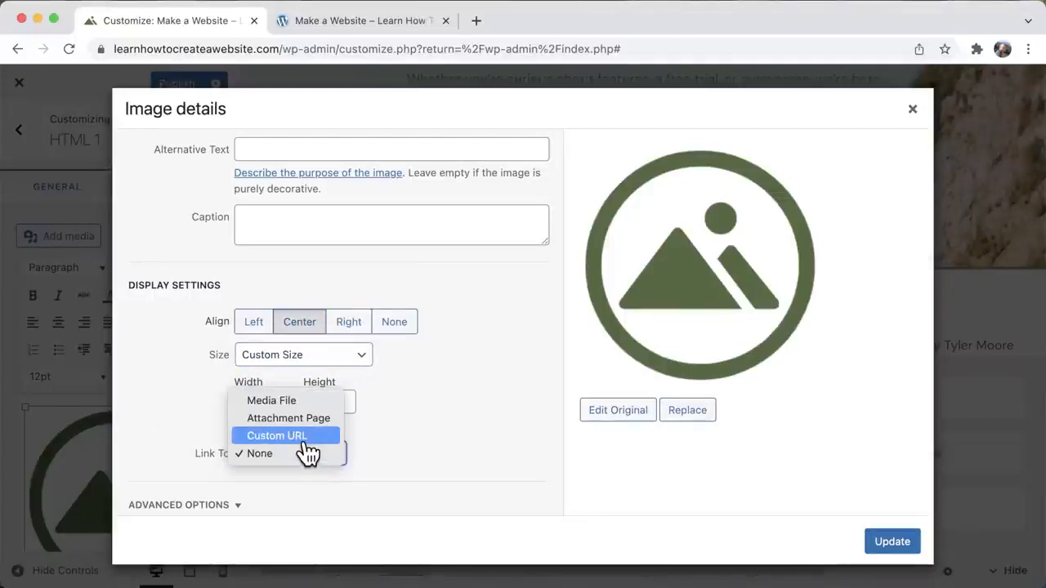
{"action": "left_click", "coordinate": [306, 436]}
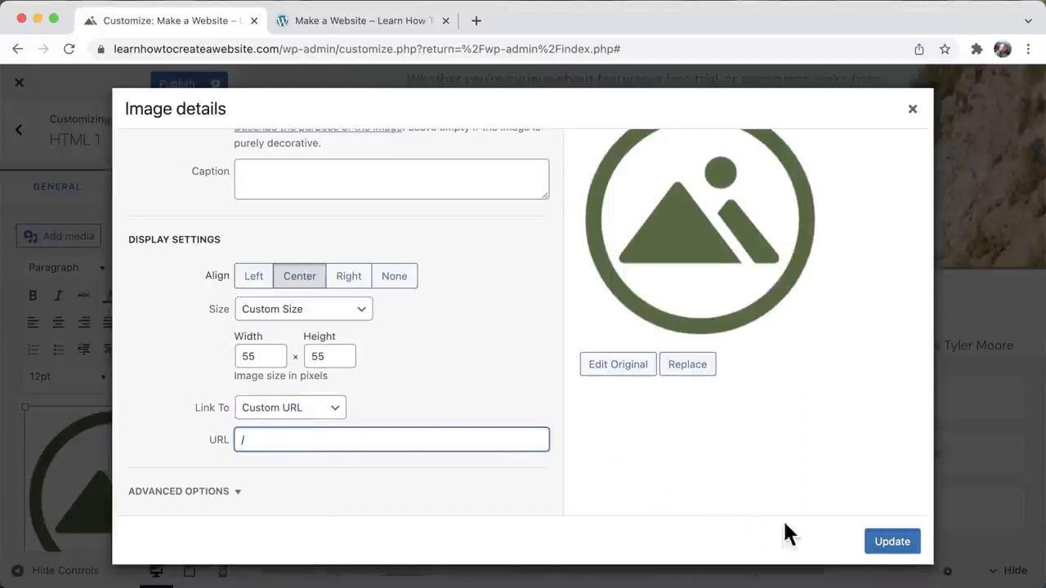
{"action": "left_click", "coordinate": [890, 542]}
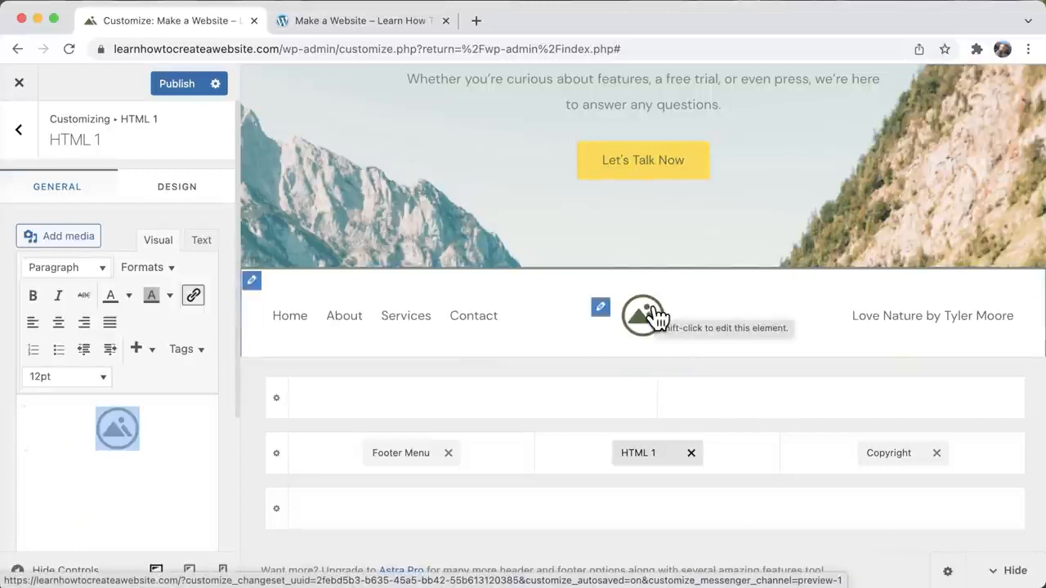
Step: Paste the 2022 copyright line, link the site name to '/', and preview tablet and mobile widths
{"action": "left_click", "coordinate": [896, 448]}
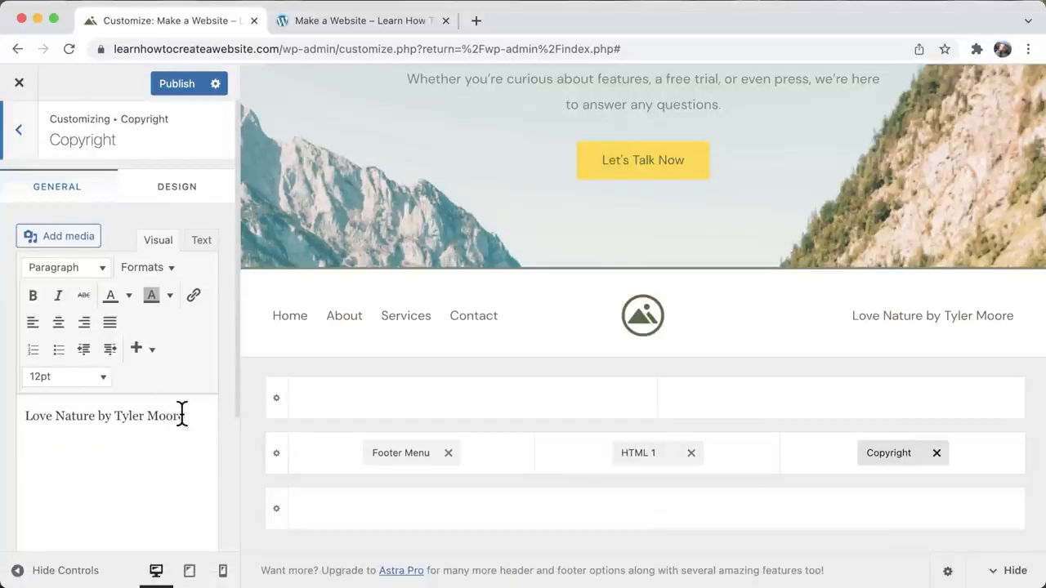
{"action": "type", "text": "Copyright [copyright] 2022 Tyler.com"}
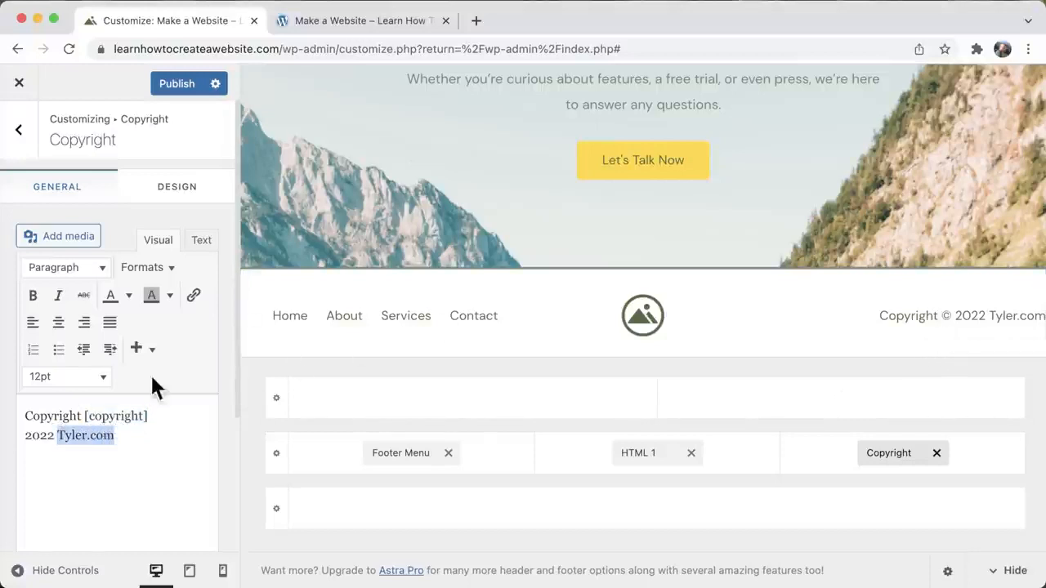
{"action": "left_click", "coordinate": [195, 296]}
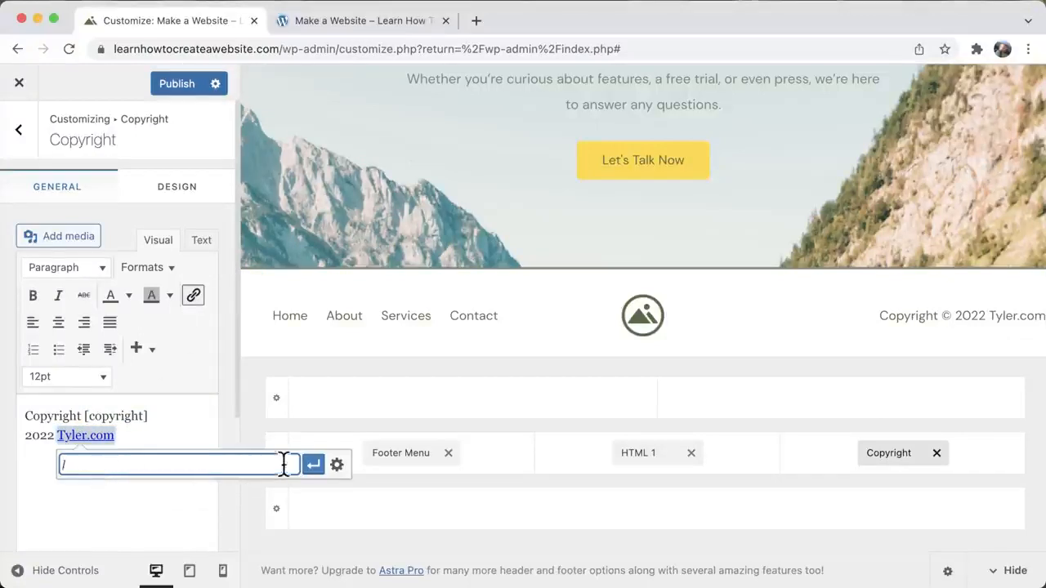
{"action": "left_click", "coordinate": [314, 465]}
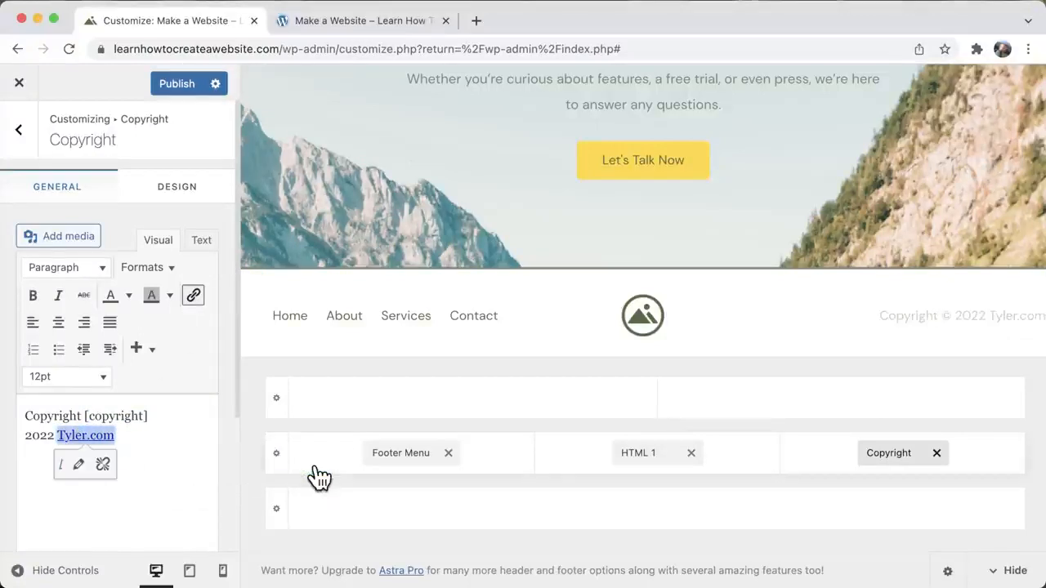
{"action": "left_click", "coordinate": [189, 572]}
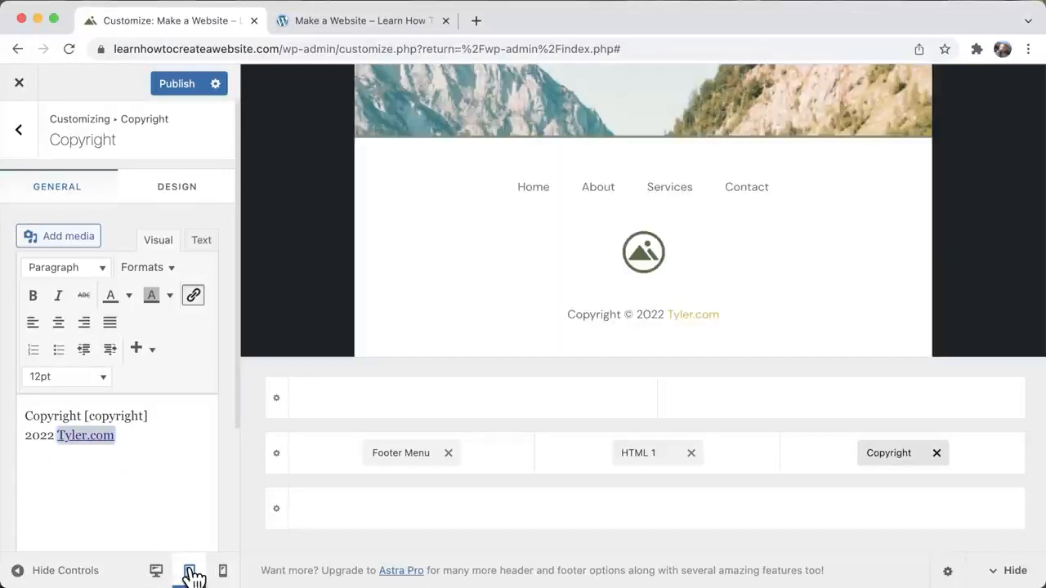
{"action": "left_click", "coordinate": [225, 572]}
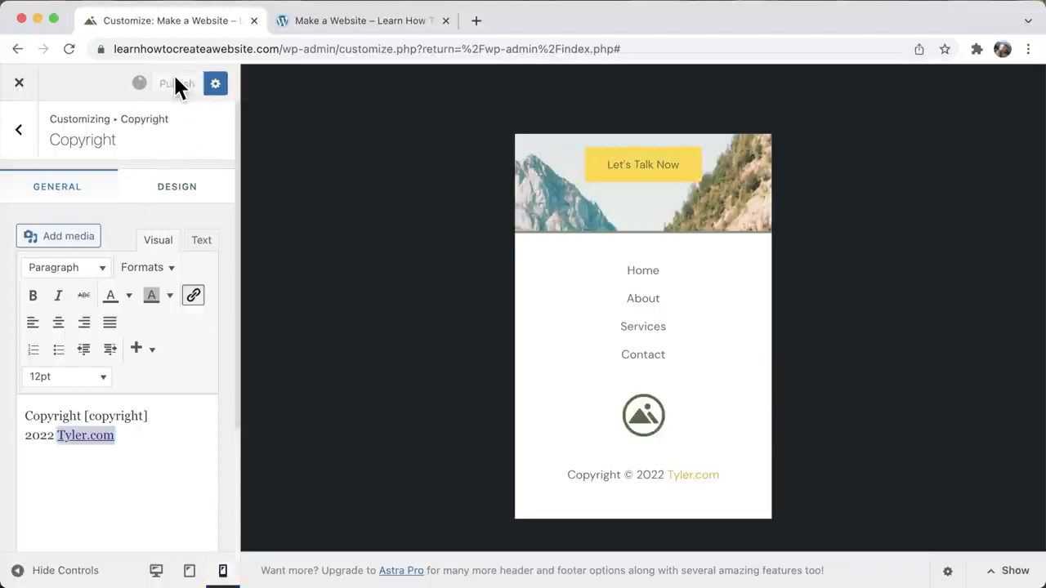
Step: Exit the customizer, log out of WordPress, and load the site's bare home URL
{"action": "left_click", "coordinate": [18, 89]}
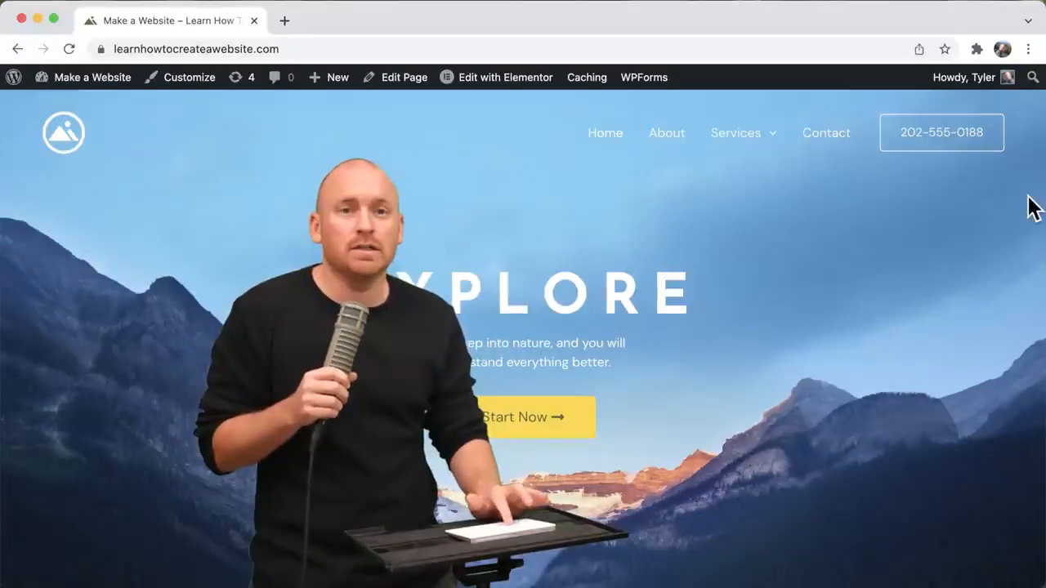
{"action": "mouse_move", "coordinate": [975, 88]}
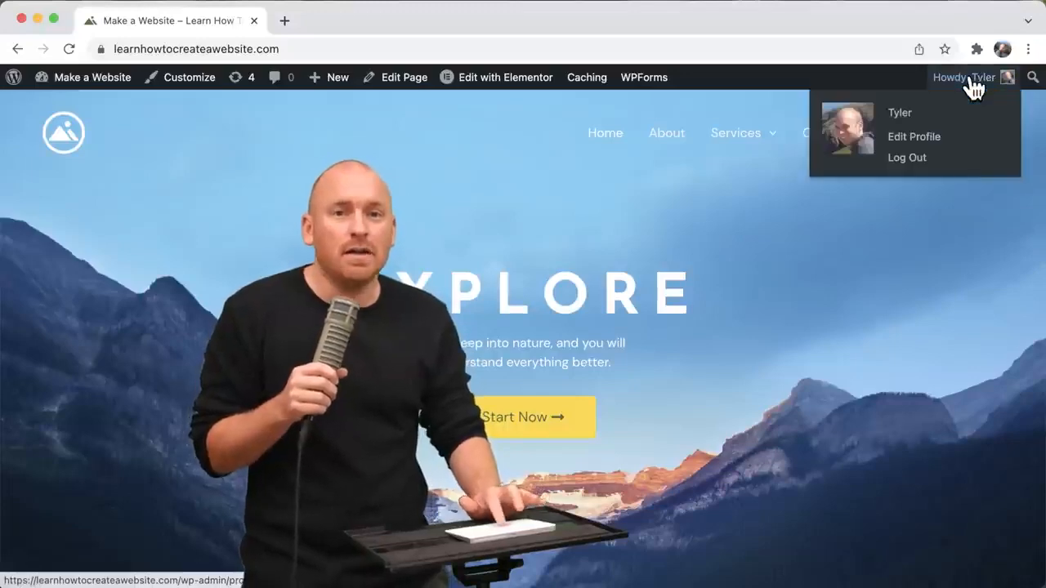
{"action": "left_click", "coordinate": [944, 163]}
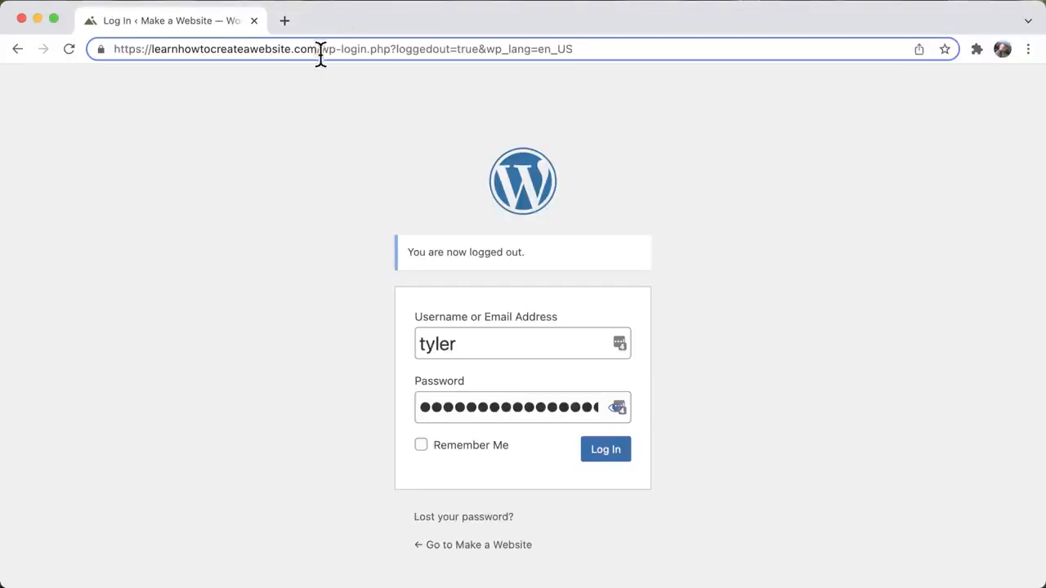
{"action": "key", "text": "BackSpace"}
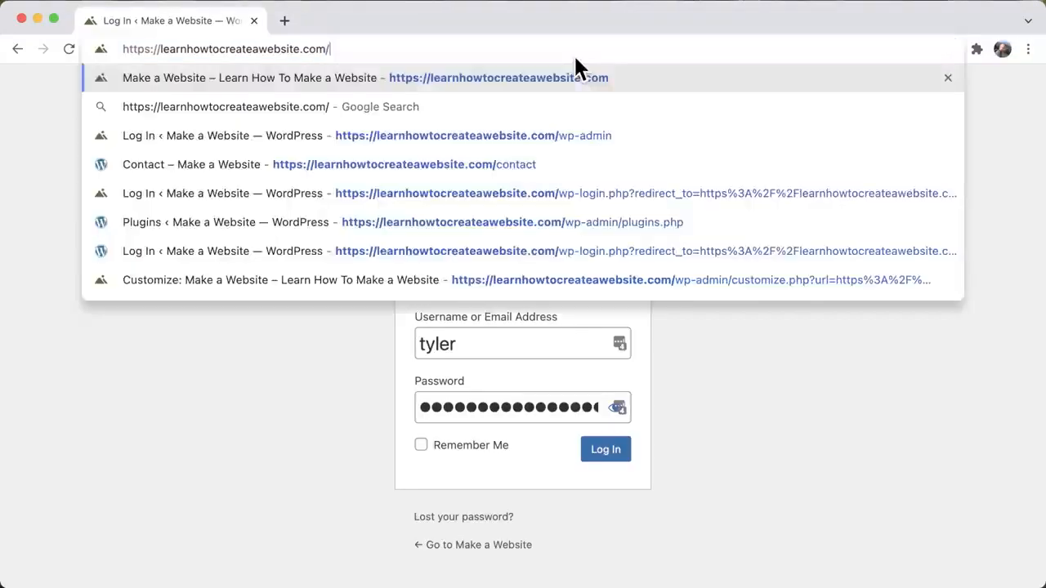
{"action": "key", "text": "Return"}
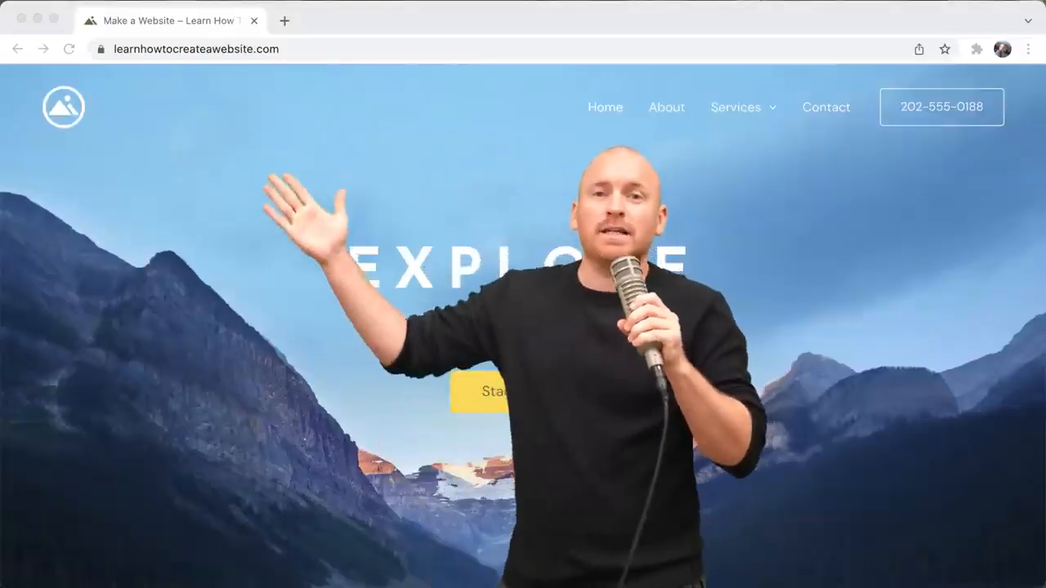